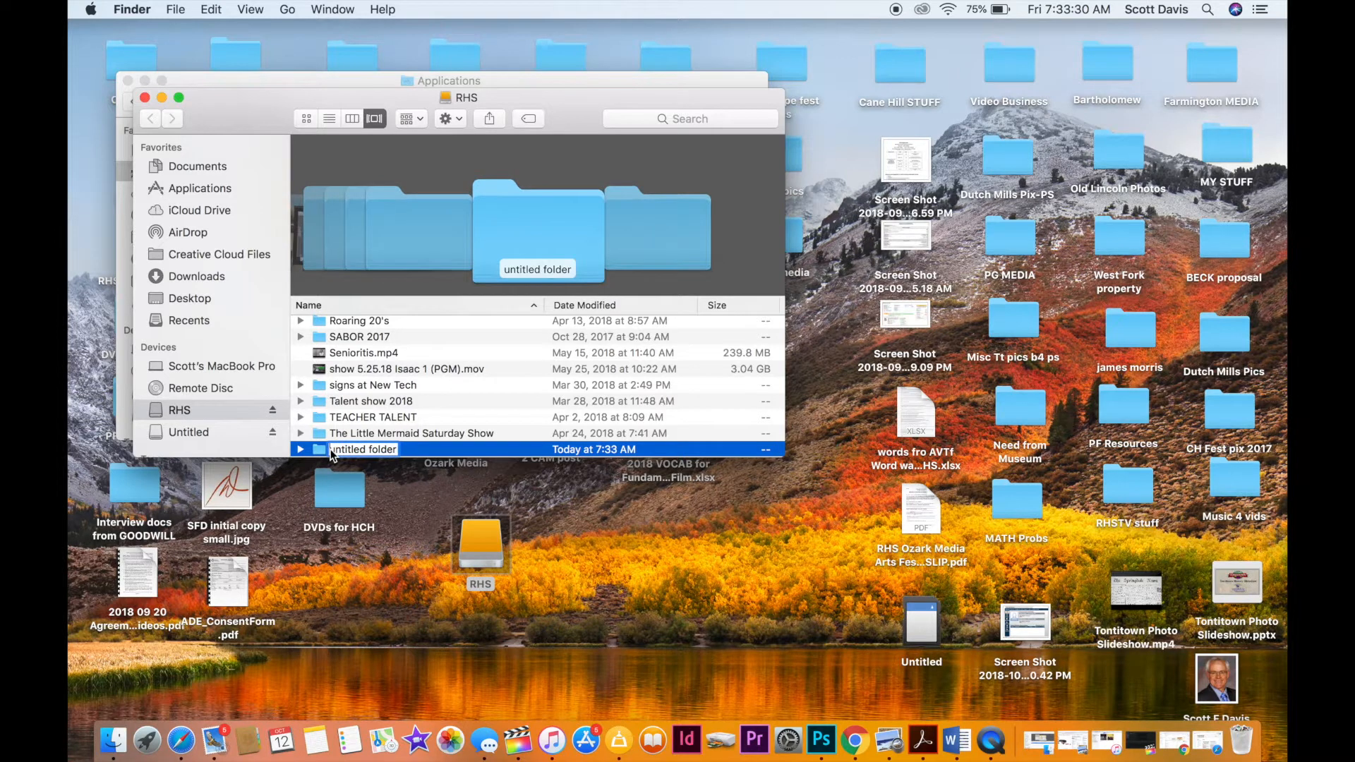
Name the new untitled folder on the RHS drive "DECA deal".
{"action": "type", "text": "DECA deal"}
Open the Untitled card in an enlarged window beside the RHS window and expand its DCIM and 492_1011 folders.
{"action": "double_click", "coordinate": [921, 628]}
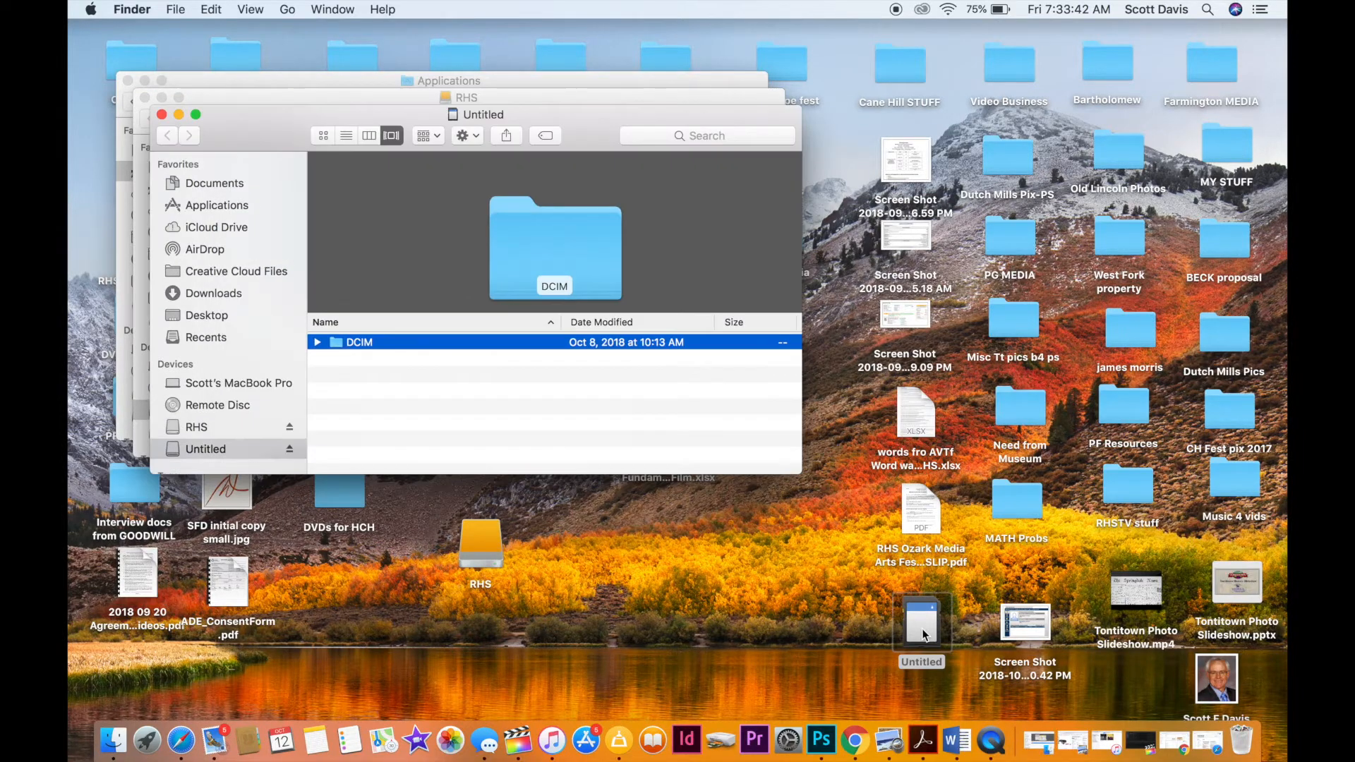
{"action": "left_click_drag", "start_coordinate": [596, 128], "coordinate": [937, 90]}
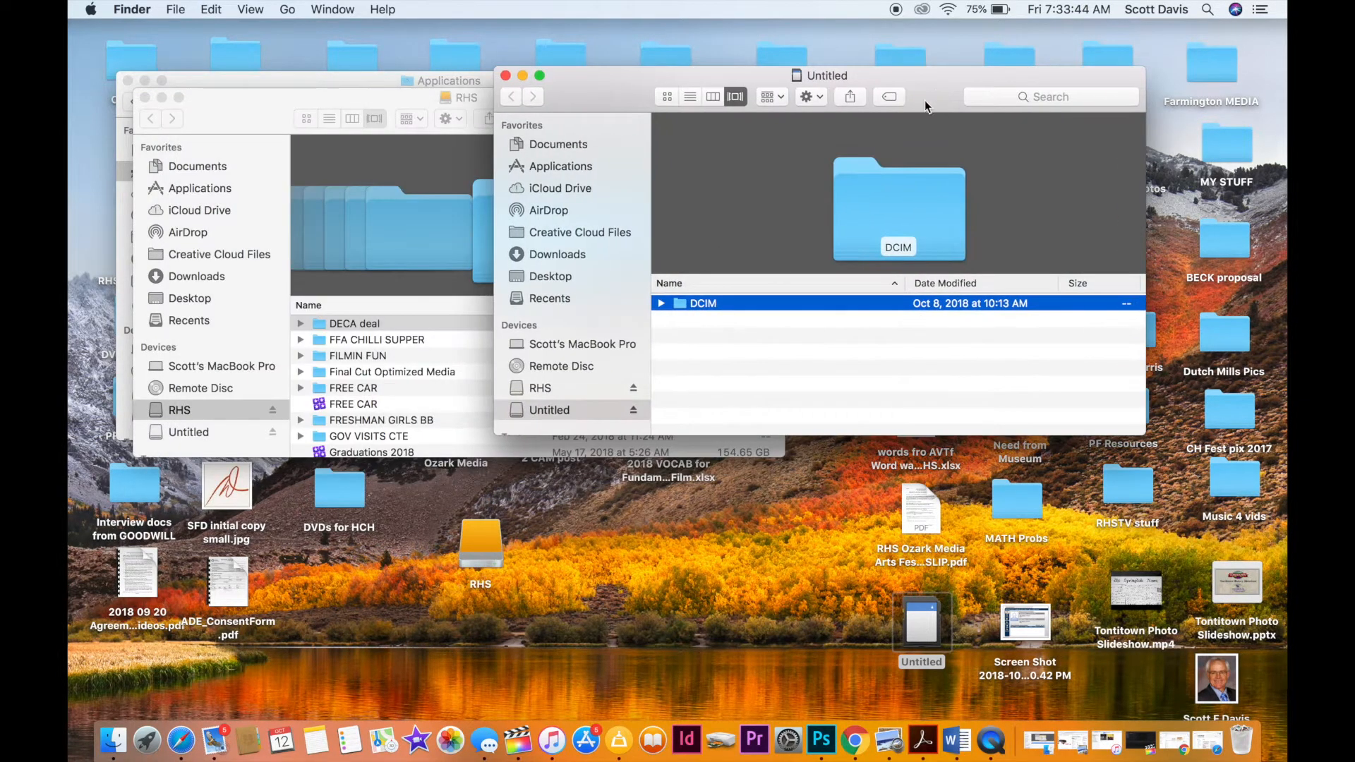
{"action": "left_click", "coordinate": [661, 303]}
{"action": "scroll", "coordinate": [971, 402], "scroll_direction": "right", "scroll_amount": 3}
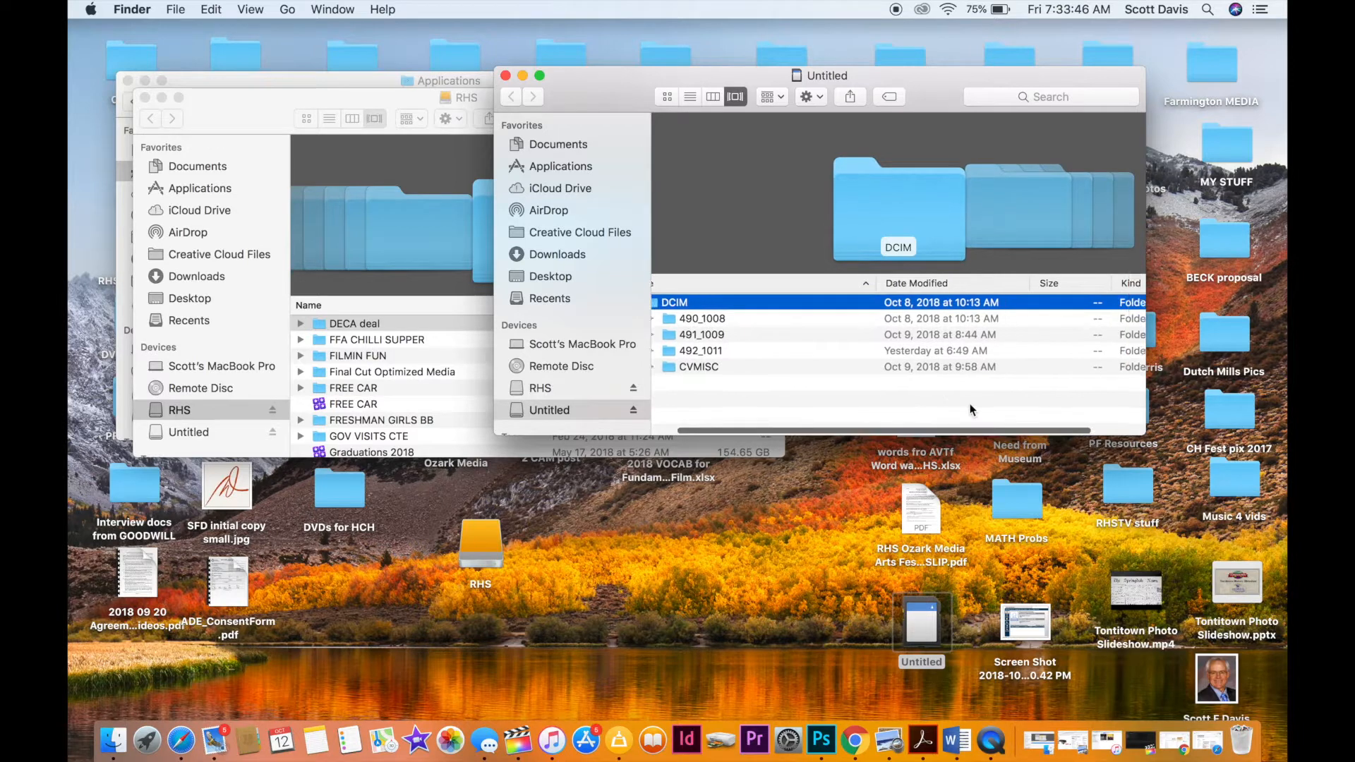
{"action": "left_click_drag", "start_coordinate": [1144, 433], "coordinate": [1144, 593]}
{"action": "scroll", "coordinate": [972, 569], "scroll_direction": "left", "scroll_amount": 3}
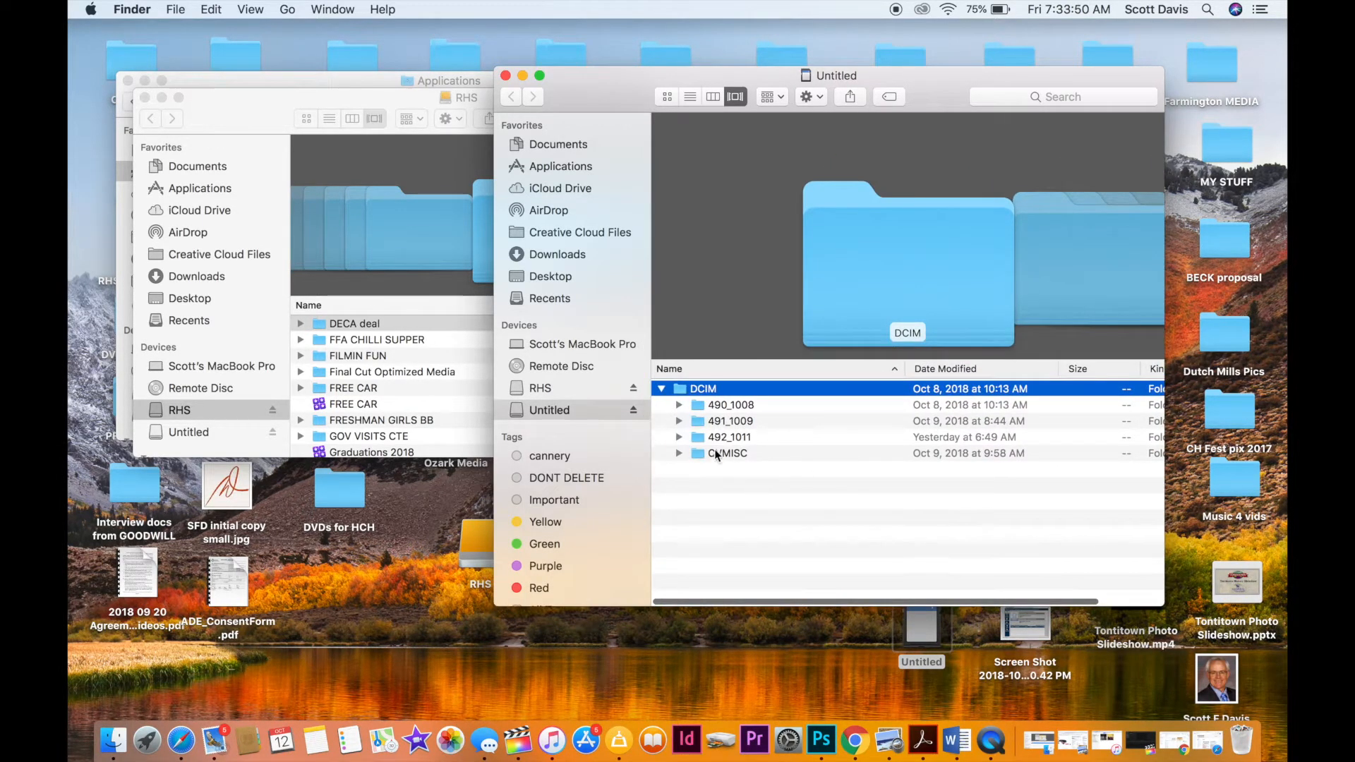
{"action": "left_click", "coordinate": [680, 437]}
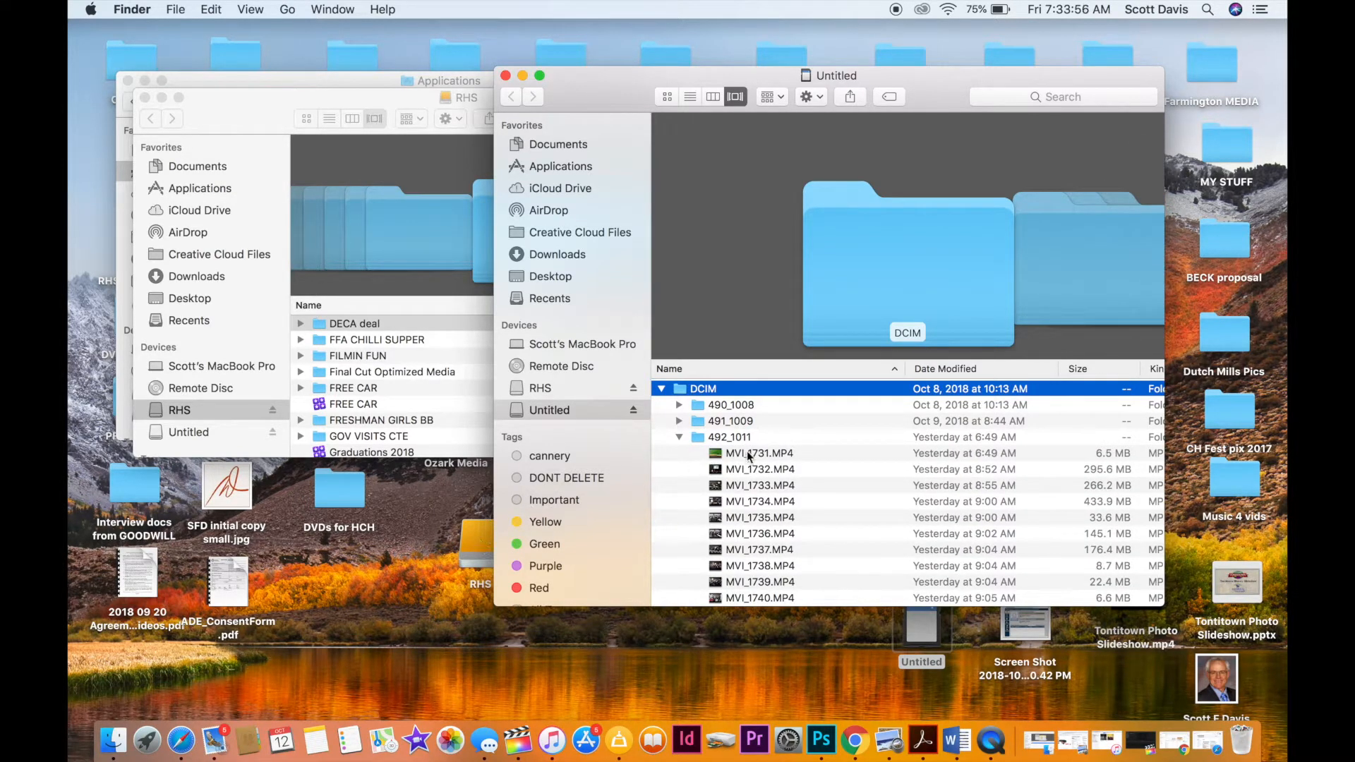
Copy the clips MVI_1732.MP4 through MVI_1758.MP4 from the 492_1011 folder into the DECA deal folder on RHS.
{"action": "left_click", "coordinate": [719, 456]}
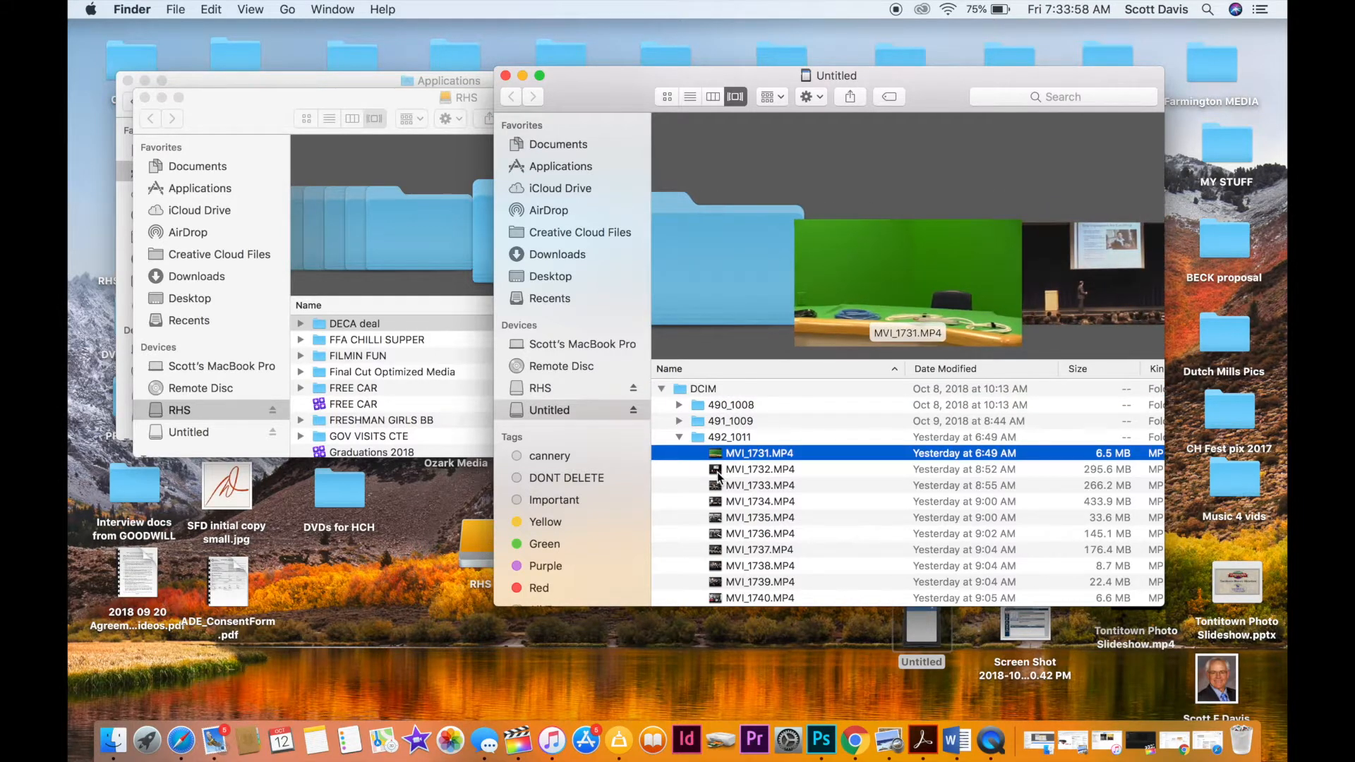
{"action": "left_click", "coordinate": [716, 472]}
{"action": "scroll", "coordinate": [716, 472], "scroll_direction": "down", "scroll_amount": 10}
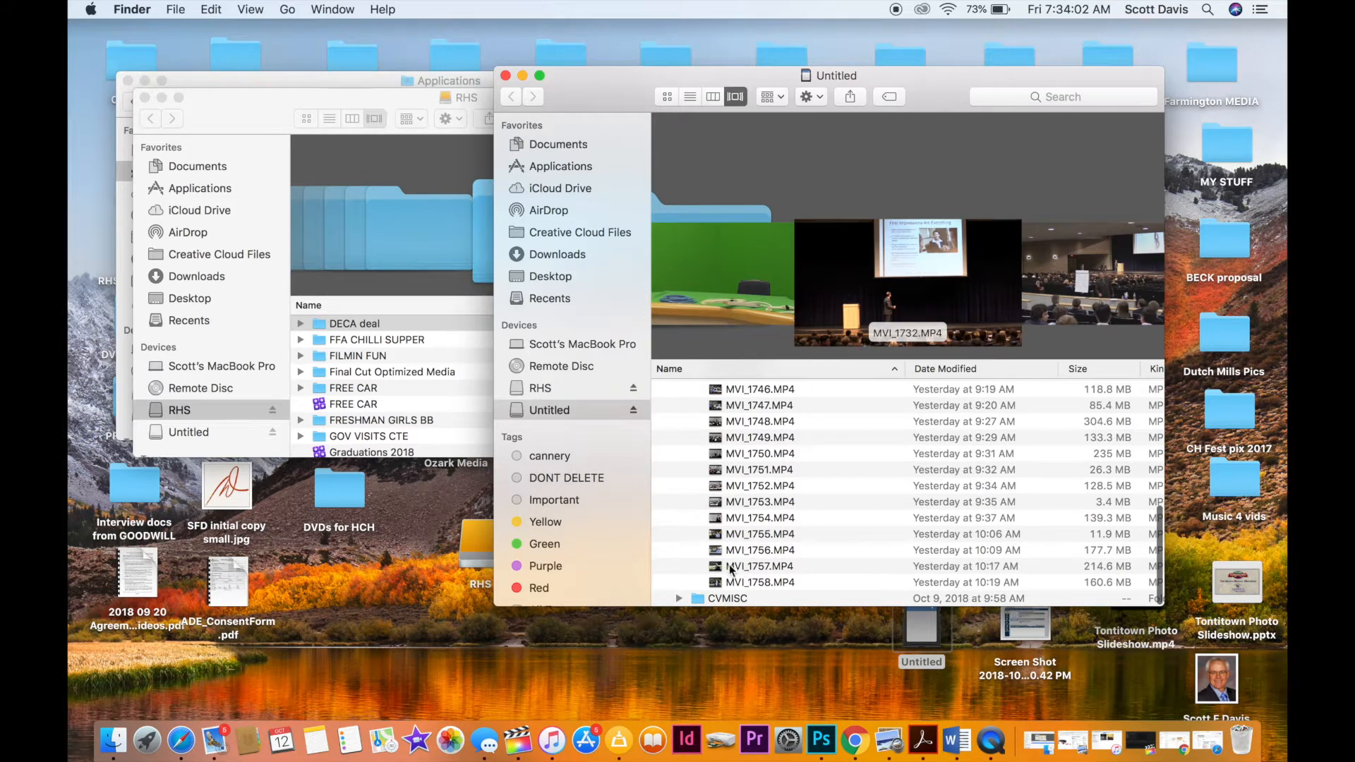
{"action": "left_click", "coordinate": [717, 582], "text": "shift"}
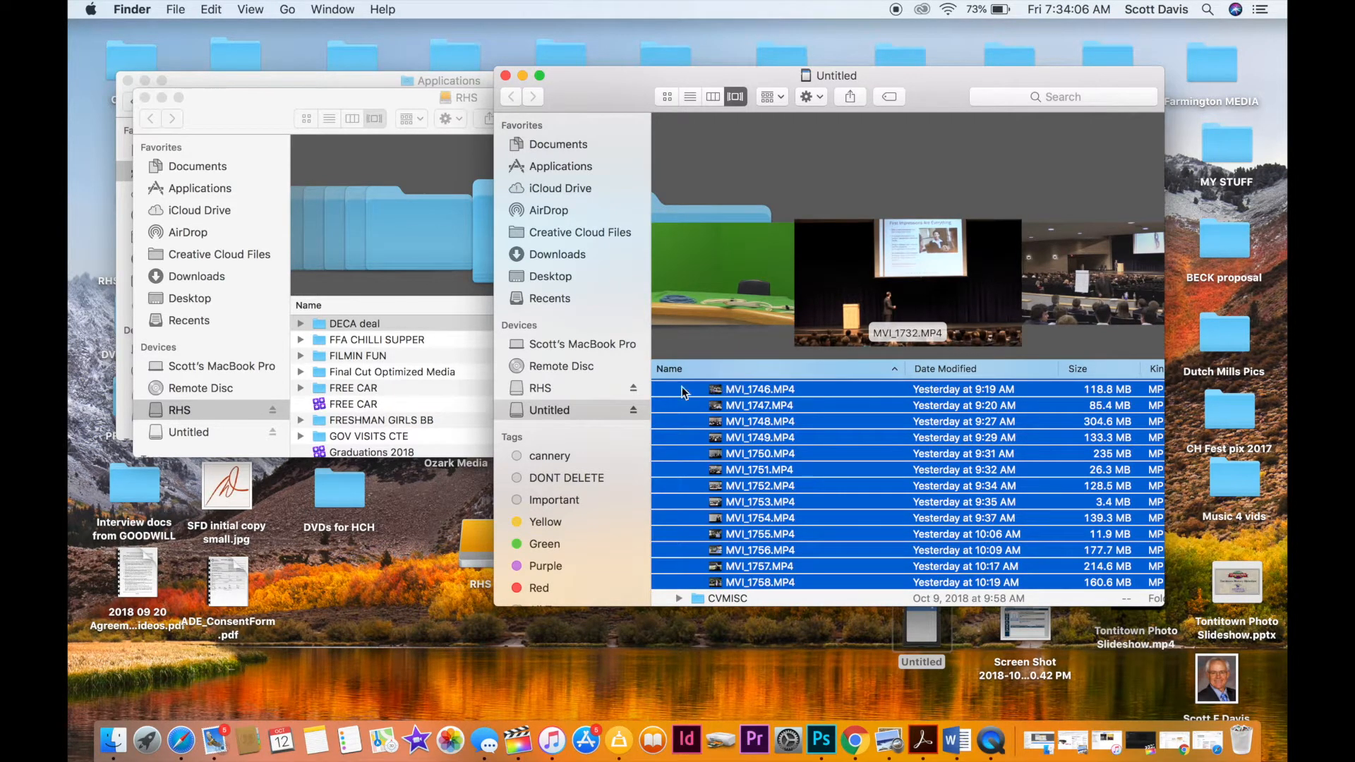
{"action": "left_click_drag", "start_coordinate": [685, 399], "coordinate": [319, 323]}
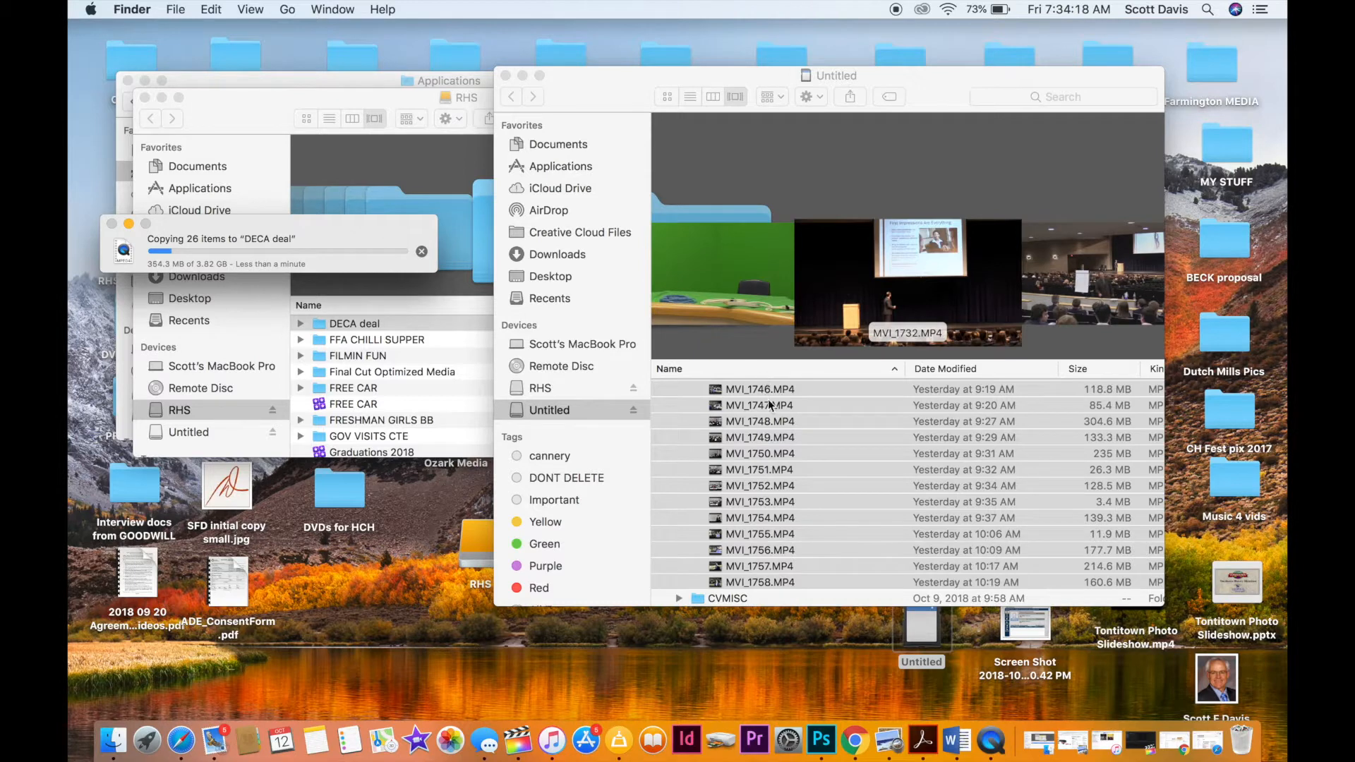
{"action": "scroll", "coordinate": [764, 392], "scroll_direction": "up", "scroll_amount": 10}
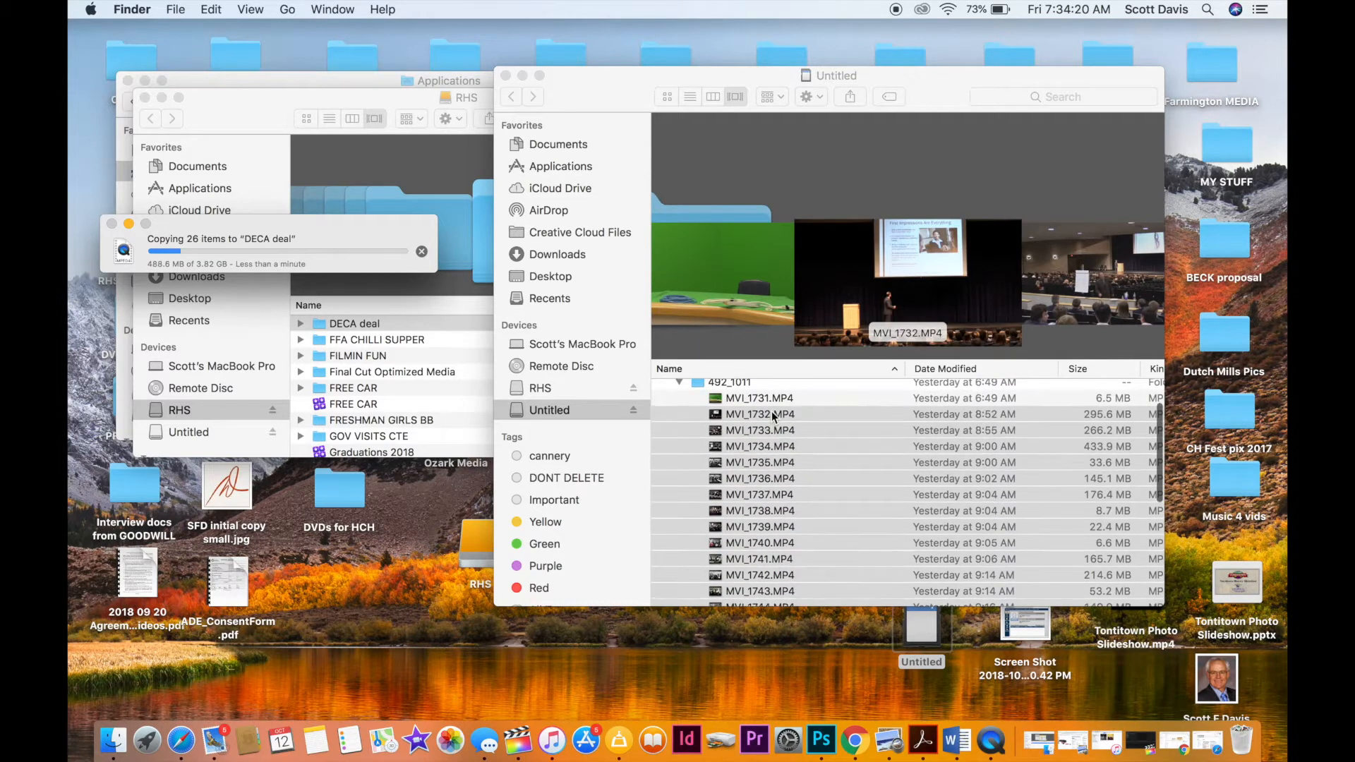
{"action": "scroll", "coordinate": [772, 413], "scroll_direction": "up", "scroll_amount": 3}
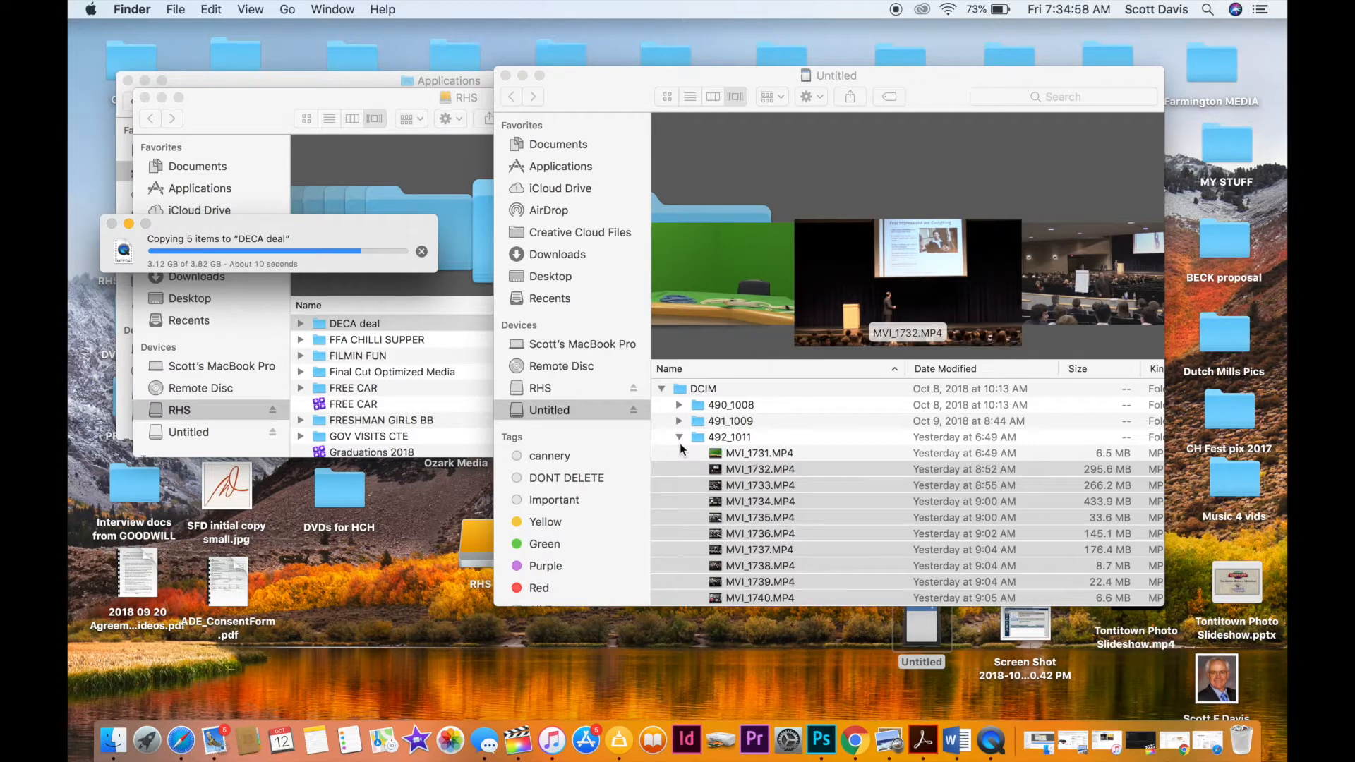
{"action": "scroll", "coordinate": [836, 517], "scroll_direction": "down", "scroll_amount": 15}
{"action": "scroll", "coordinate": [836, 520], "scroll_direction": "up", "scroll_amount": 15}
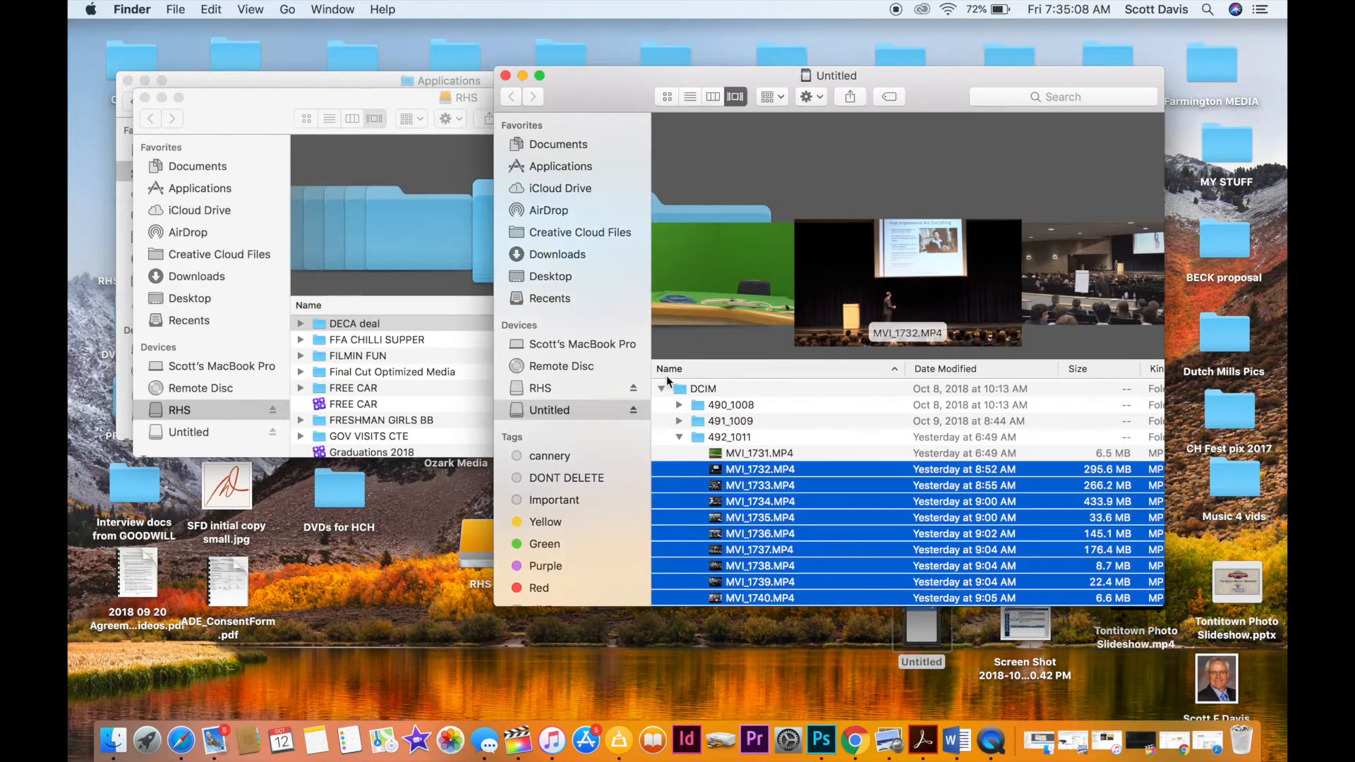
Close the Untitled card's window and eject the card.
{"action": "left_click", "coordinate": [504, 75]}
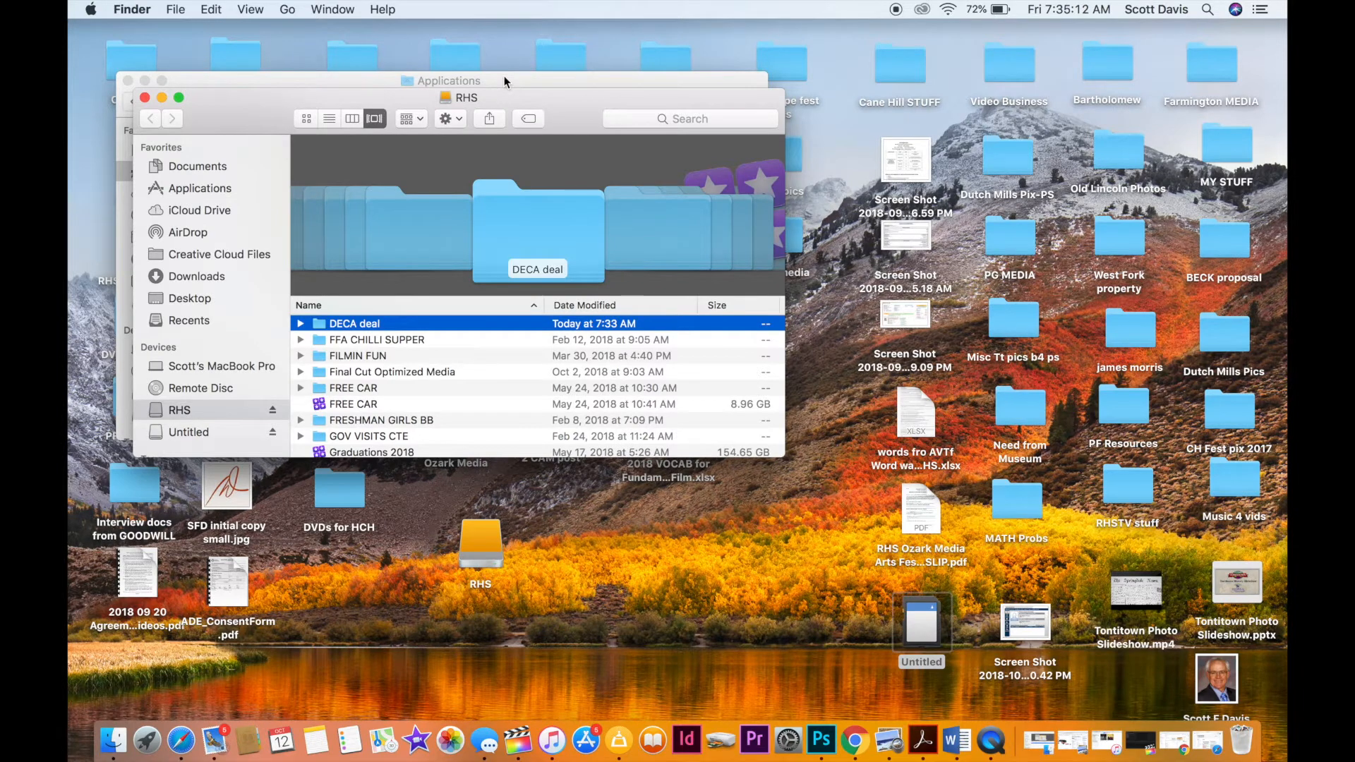
{"action": "right_click", "coordinate": [929, 641]}
{"action": "left_click", "coordinate": [961, 453]}
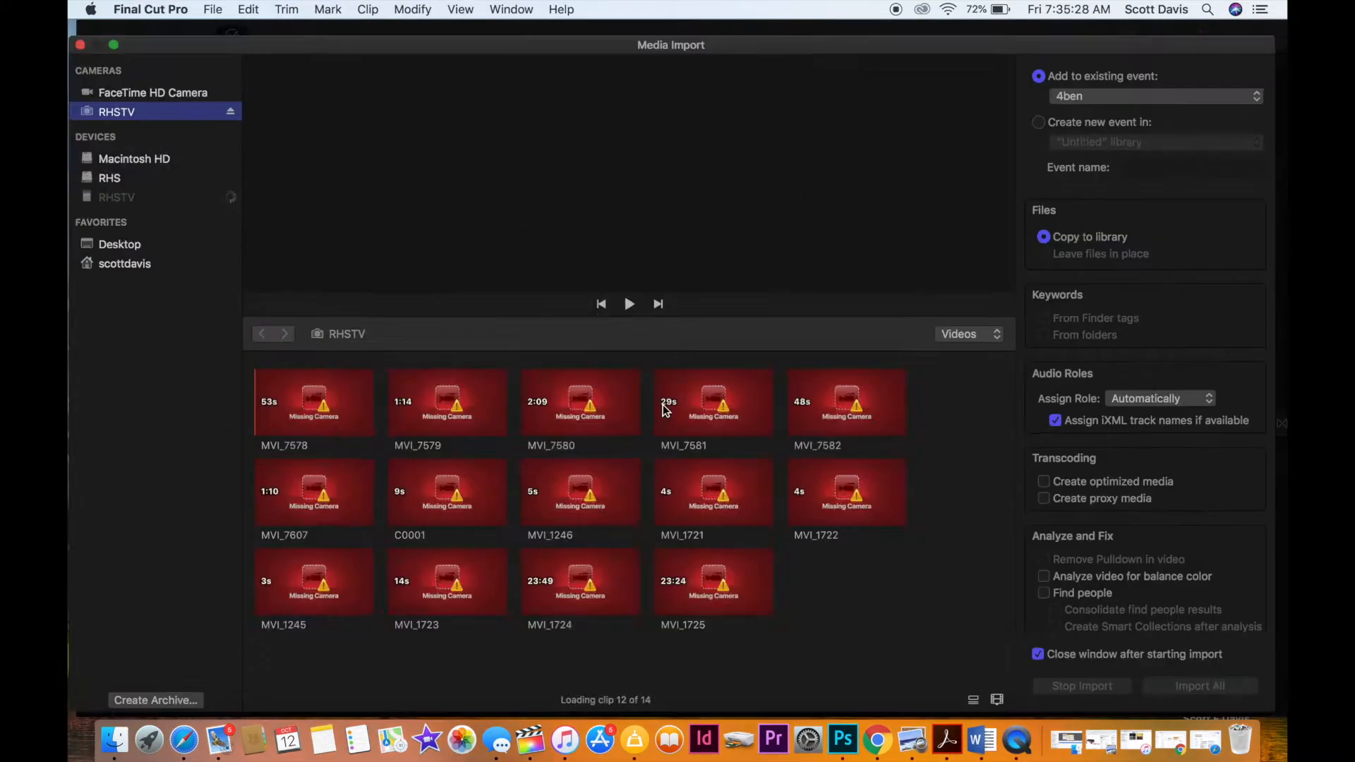
Look through the RHSTV card's clips in Media Import, then close that window and minimize Final Cut Pro.
{"action": "scroll", "coordinate": [640, 428], "scroll_direction": "down", "scroll_amount": 5}
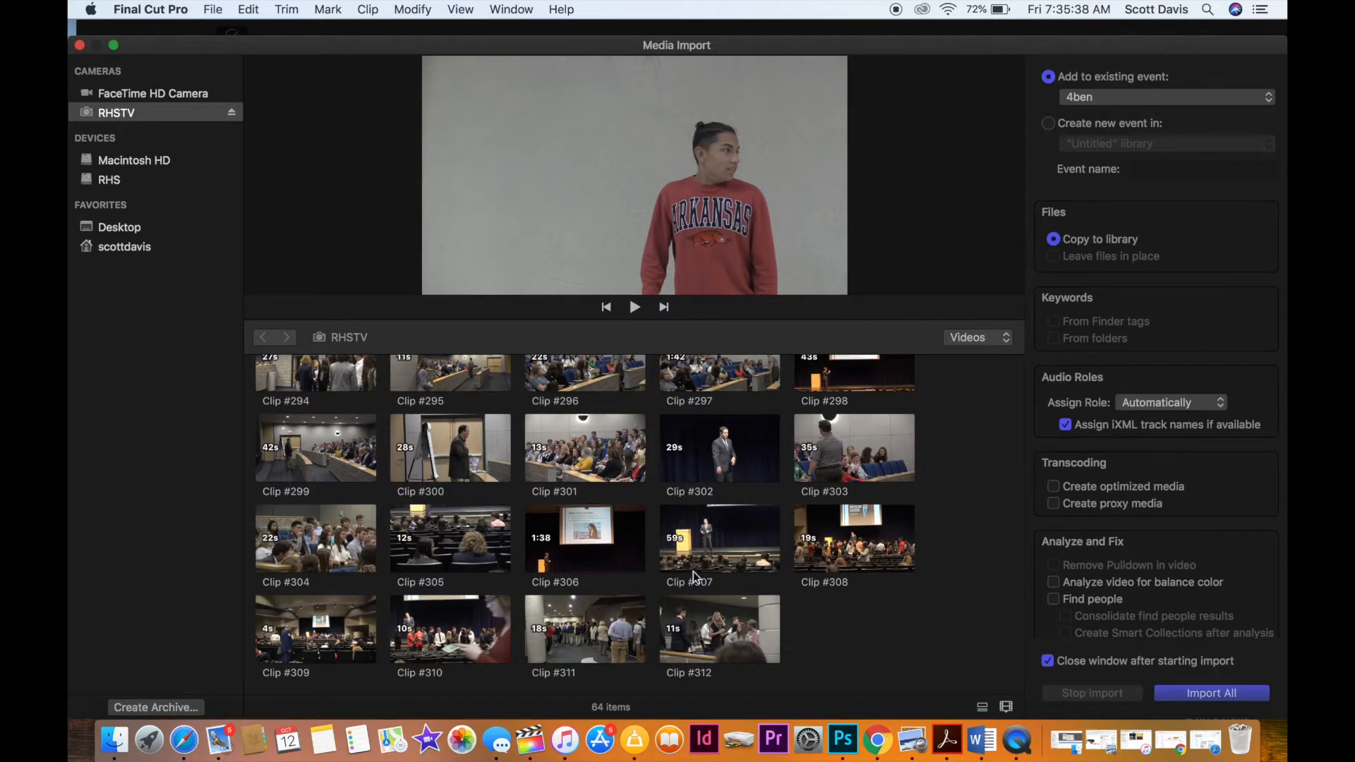
{"action": "scroll", "coordinate": [697, 614], "scroll_direction": "up", "scroll_amount": 5}
{"action": "scroll", "coordinate": [697, 614], "scroll_direction": "up", "scroll_amount": 2}
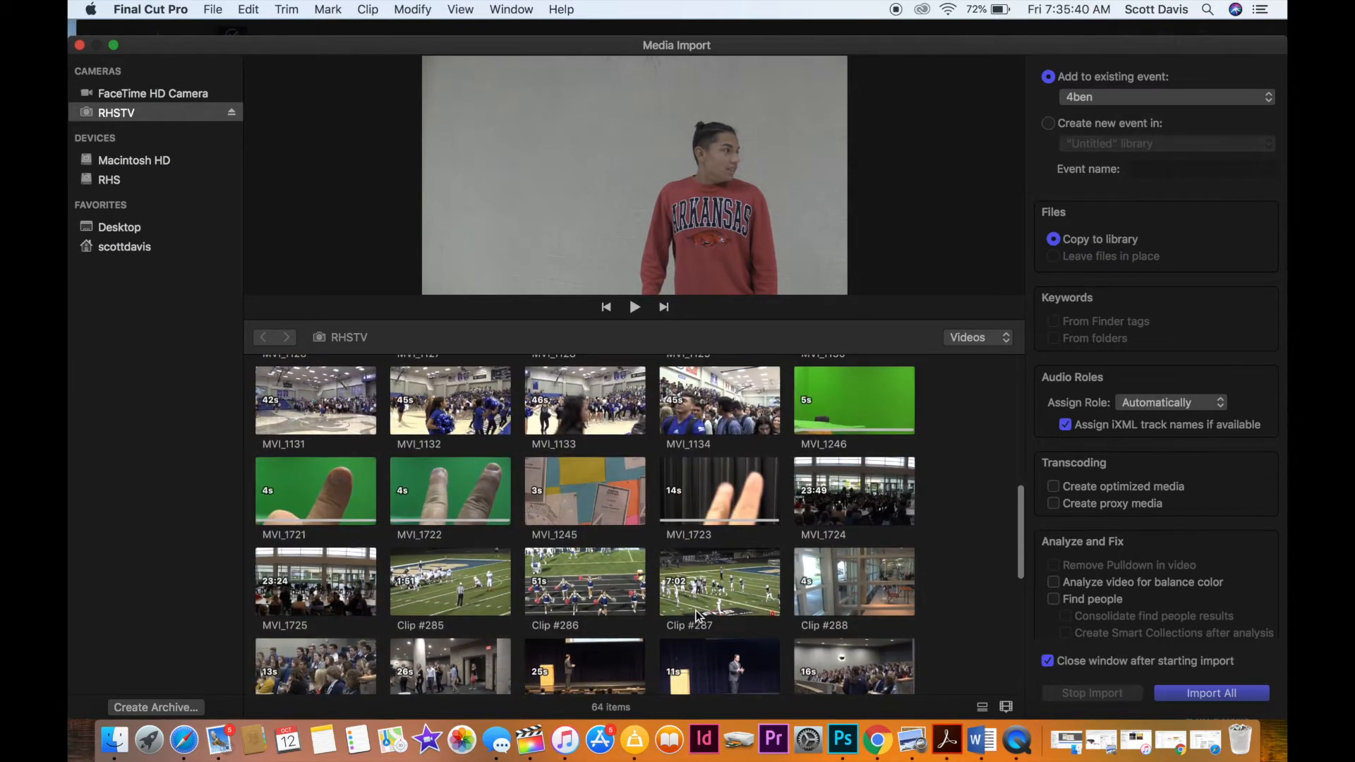
{"action": "left_click", "coordinate": [79, 44]}
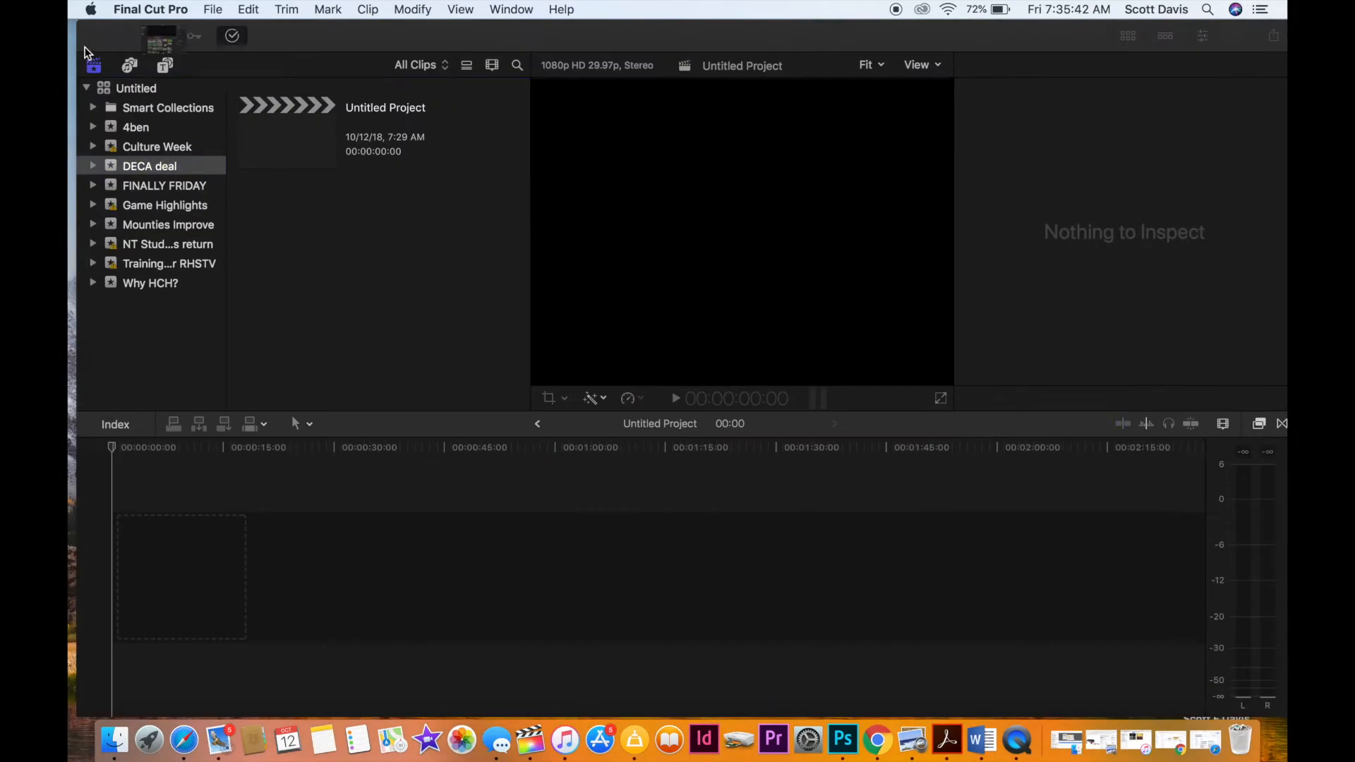
{"action": "left_click", "coordinate": [109, 36]}
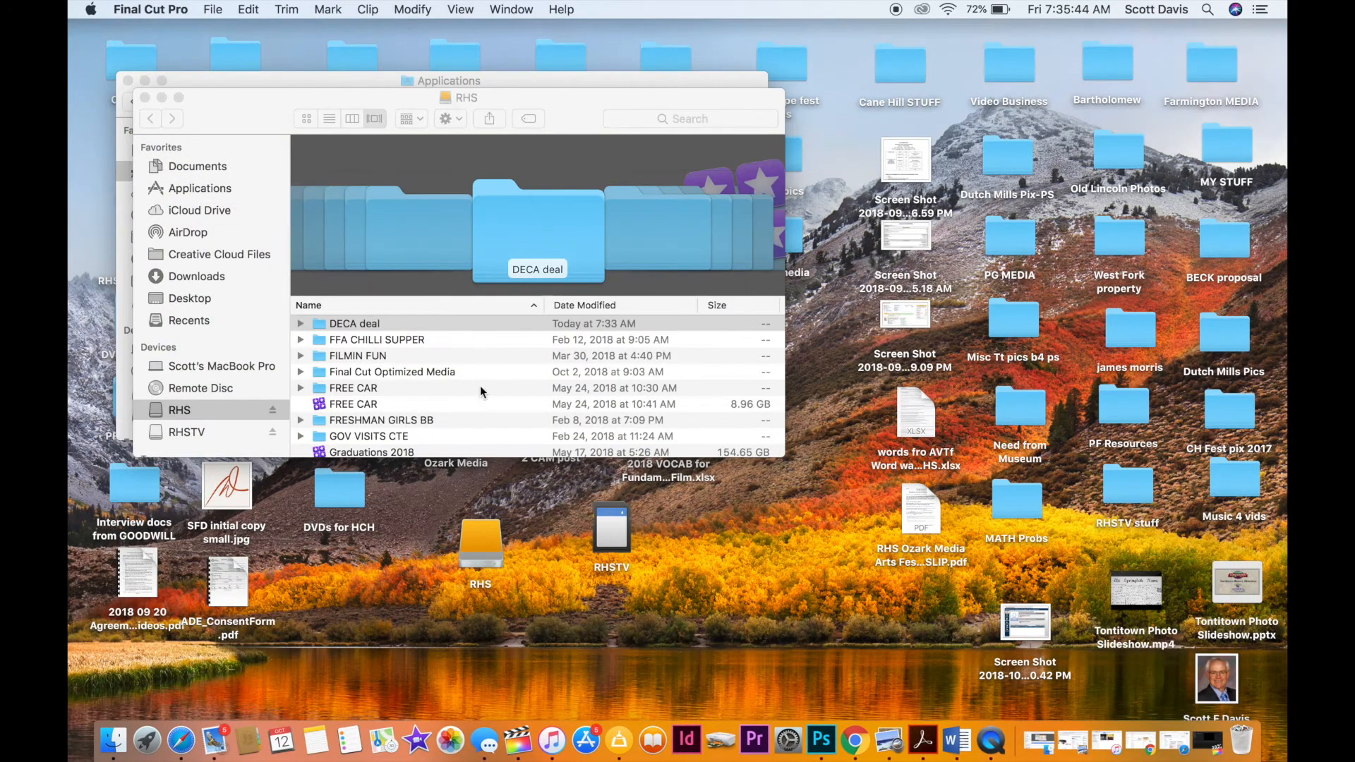
Open the RHSTV card beside the RHS window, expand its PRIVATE folder and show the contents as a list.
{"action": "left_click", "coordinate": [624, 544]}
{"action": "double_click", "coordinate": [623, 544]}
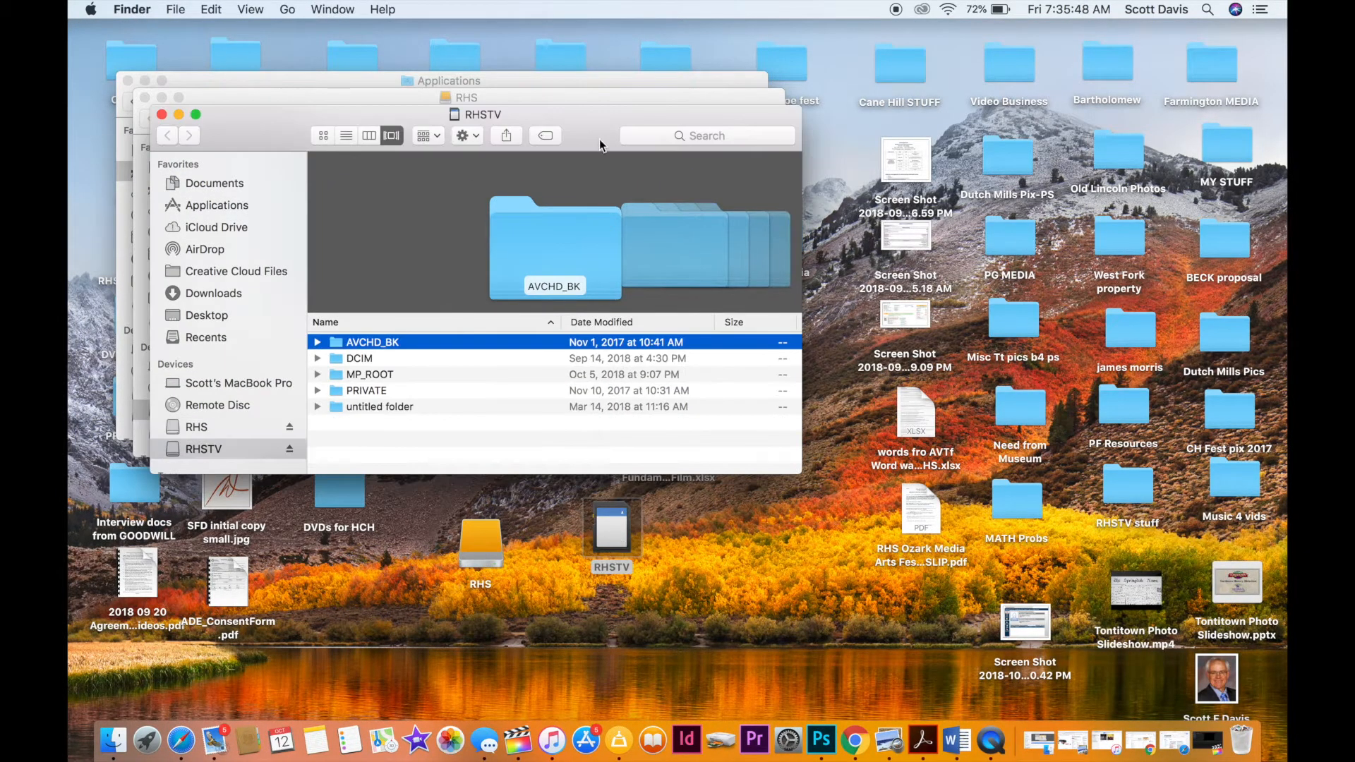
{"action": "left_click_drag", "start_coordinate": [589, 118], "coordinate": [946, 122]}
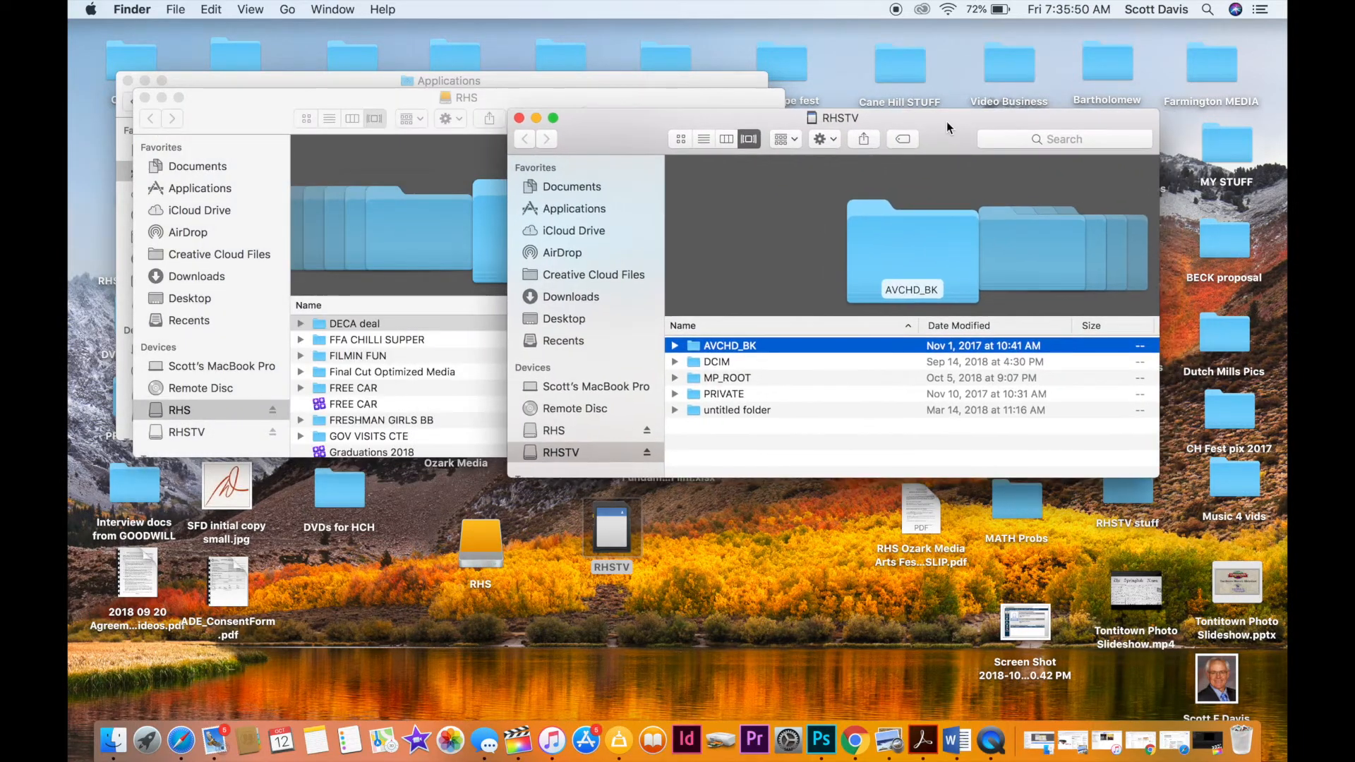
{"action": "left_click", "coordinate": [673, 397]}
{"action": "key", "text": "super+2"}
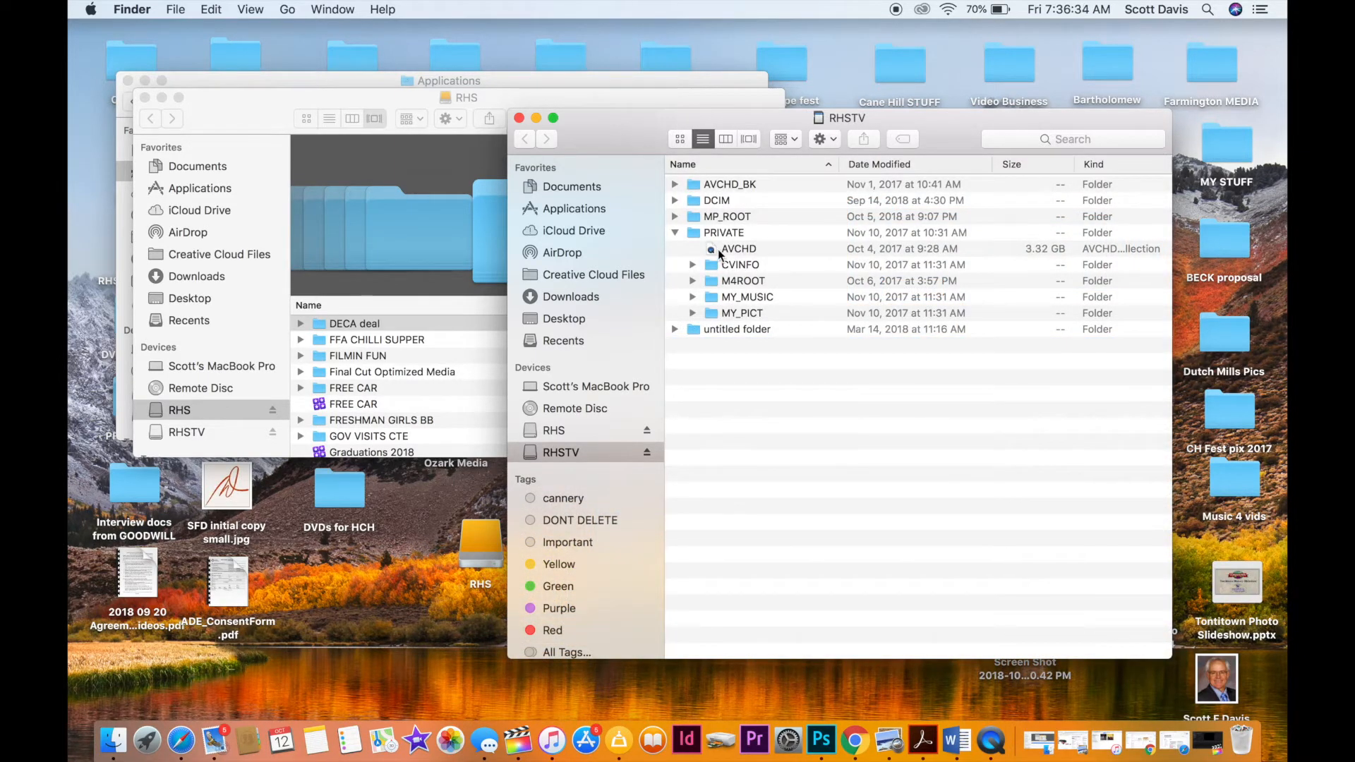
Show the package contents of AVCHD and of BDMV inside it, and expand the STREAM folder.
{"action": "left_click", "coordinate": [734, 248]}
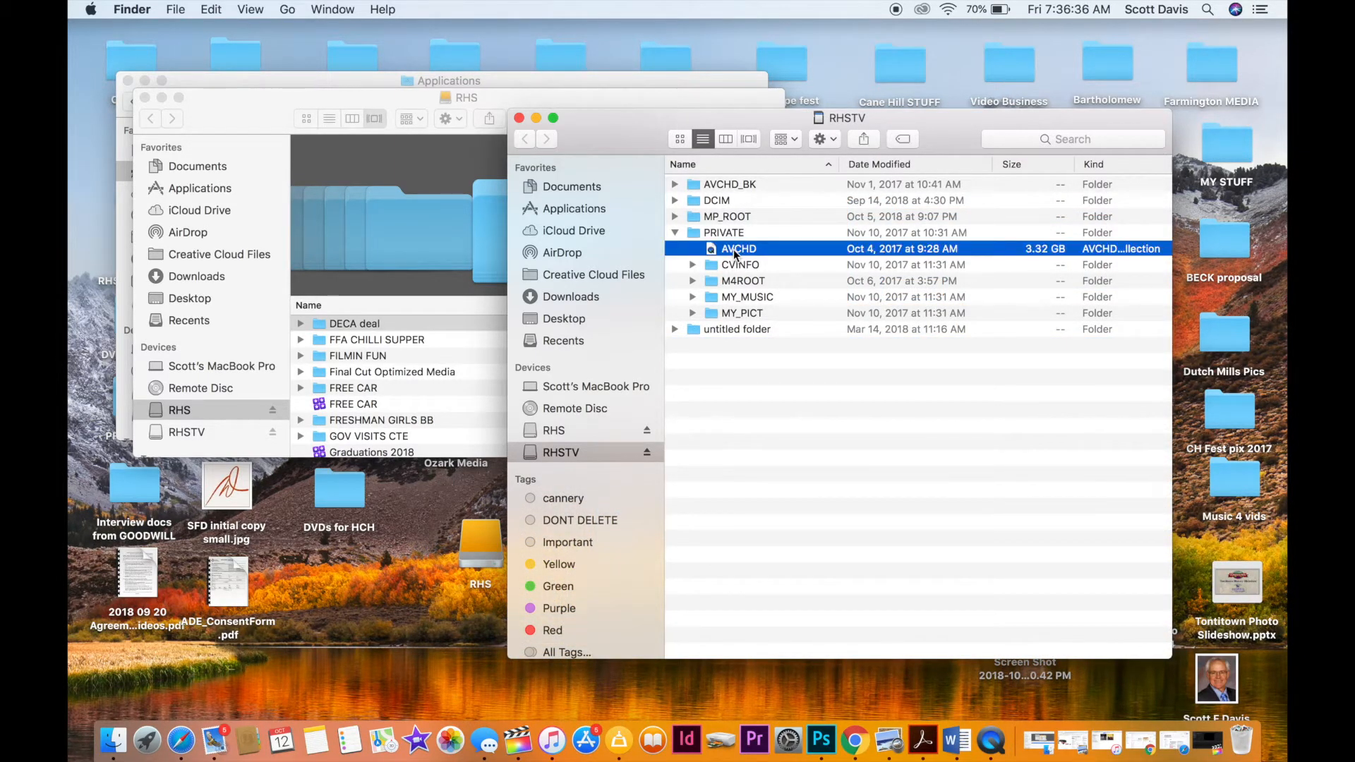
{"action": "right_click", "coordinate": [708, 251]}
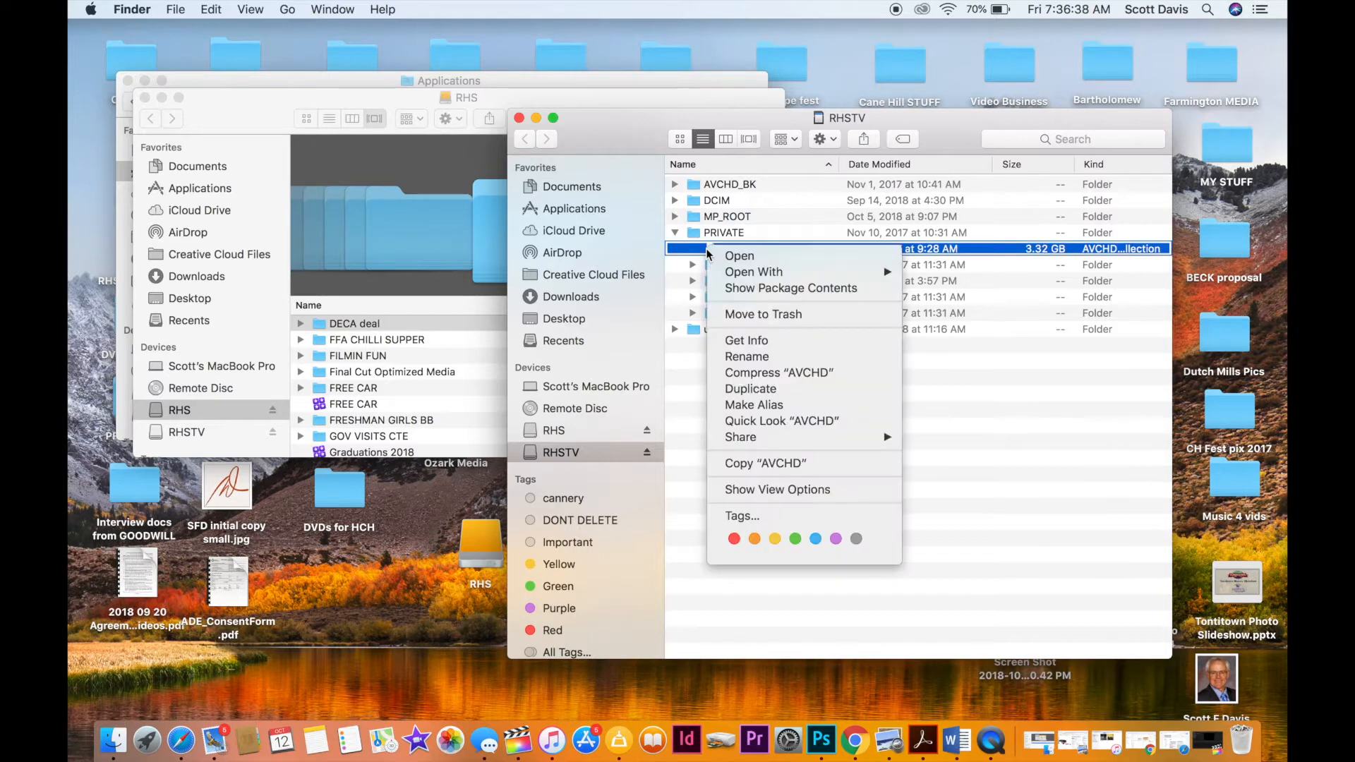
{"action": "left_click", "coordinate": [751, 285]}
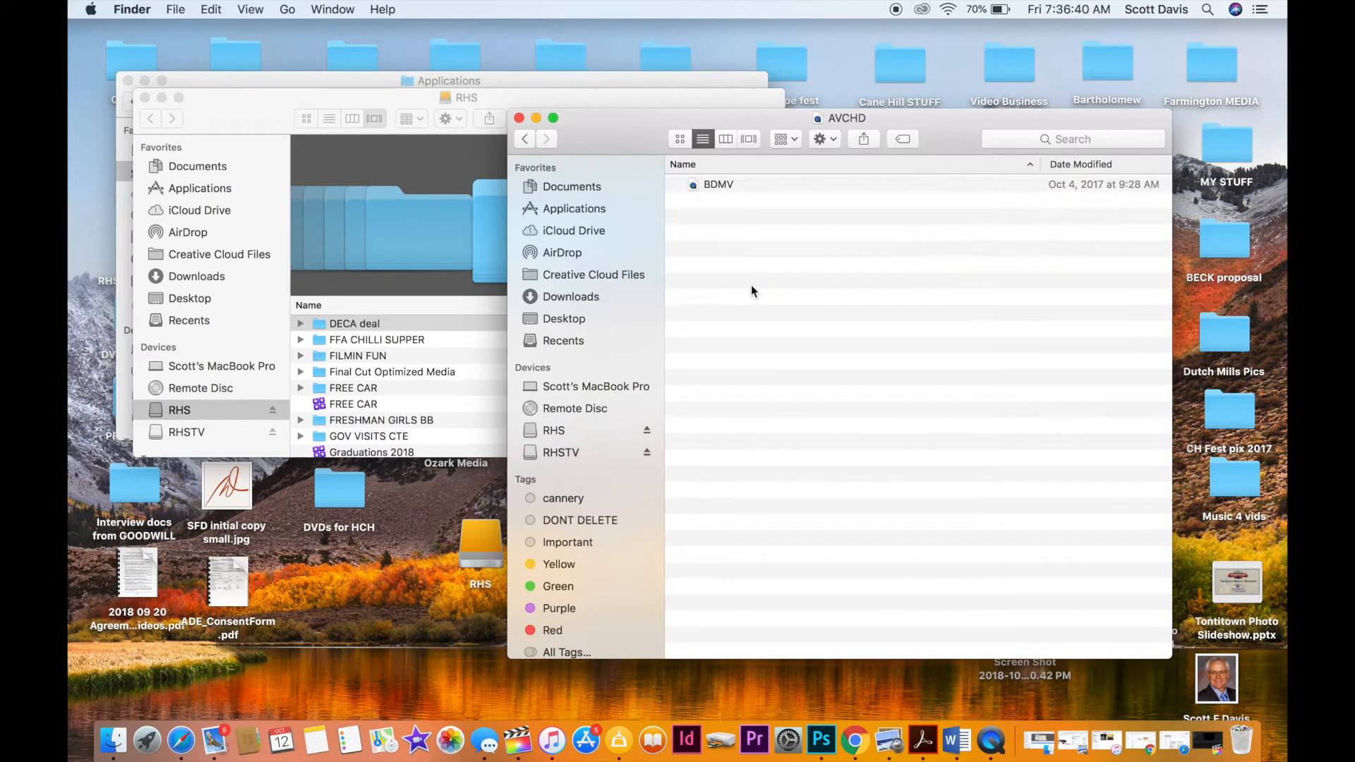
{"action": "left_click", "coordinate": [708, 186]}
{"action": "right_click", "coordinate": [708, 186]}
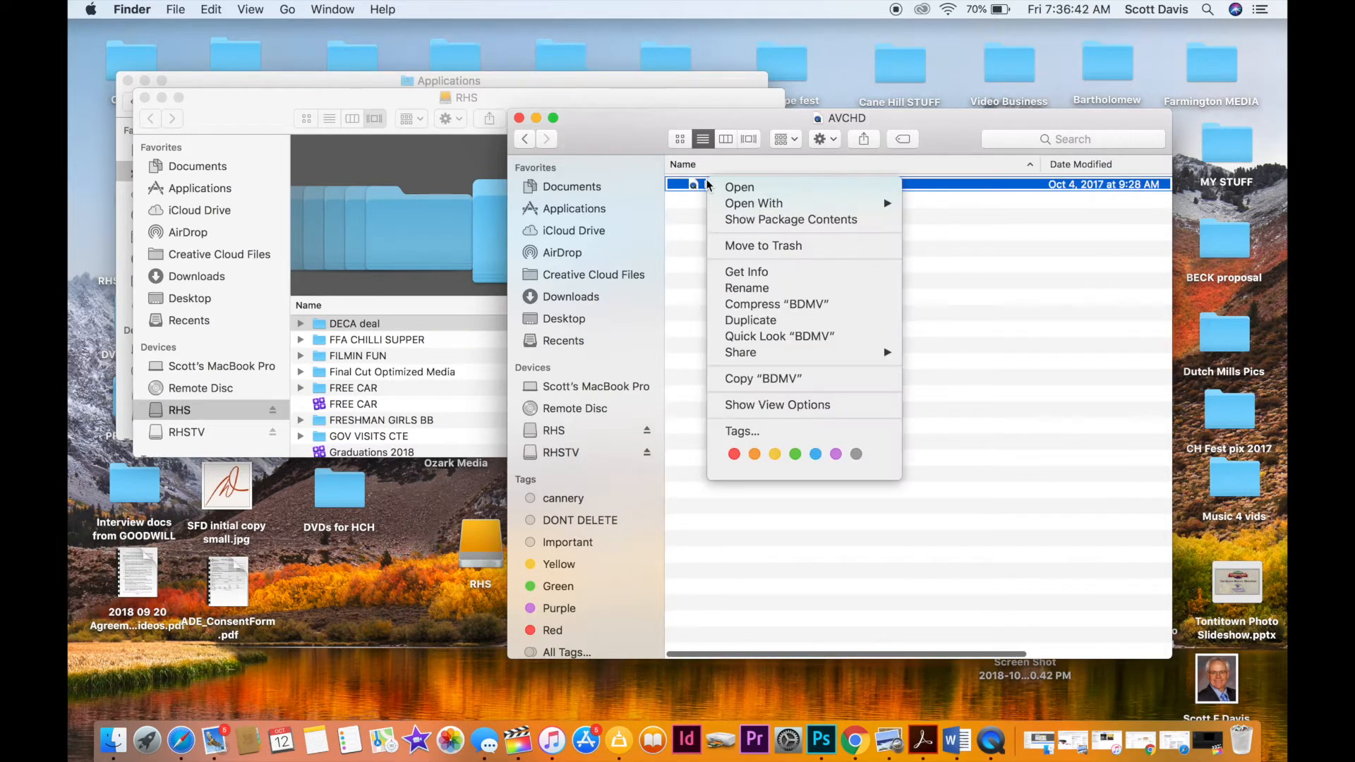
{"action": "left_click", "coordinate": [744, 219]}
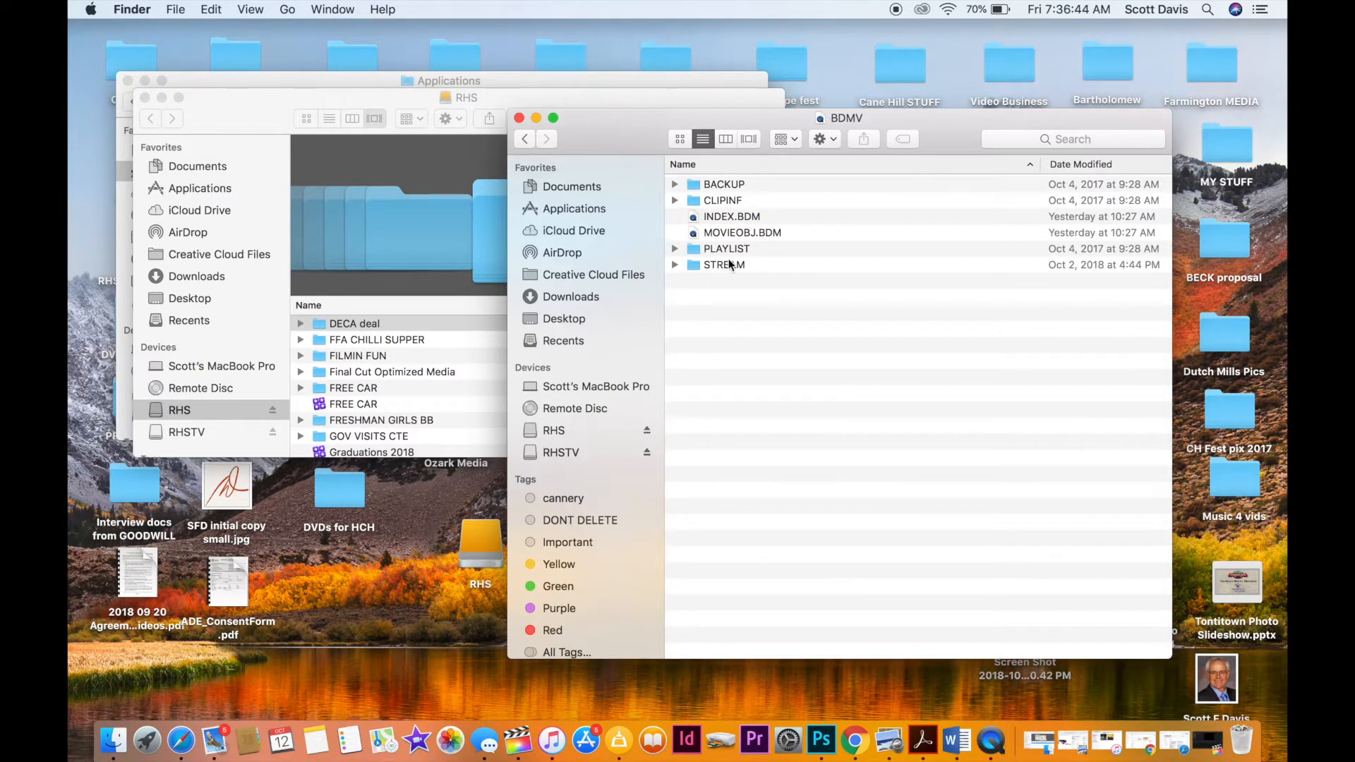
{"action": "left_click", "coordinate": [675, 265]}
{"action": "left_click", "coordinate": [674, 265]}
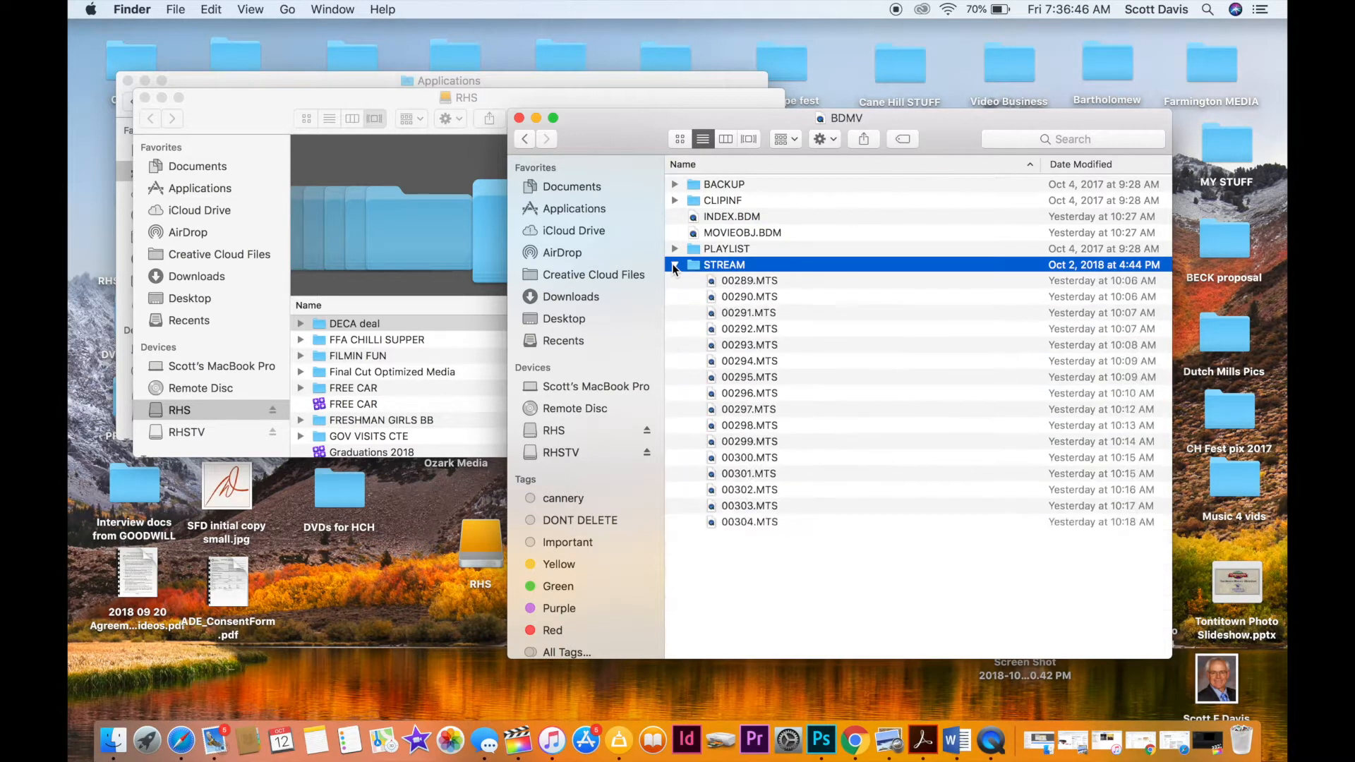
Copy the clips 00288.MTS through 00312.MTS from the STREAM folder into the DECA deal folder on RHS.
{"action": "scroll", "coordinate": [831, 349], "scroll_direction": "down", "scroll_amount": 5}
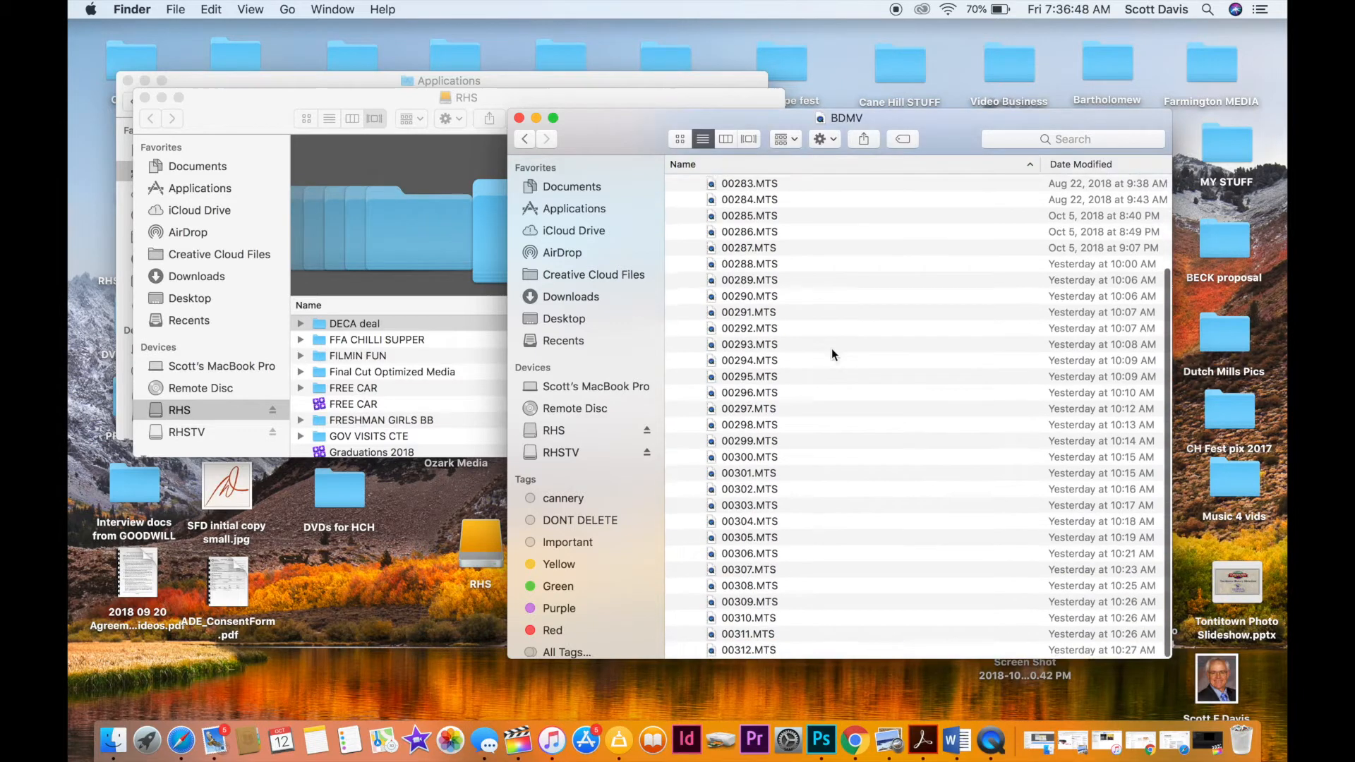
{"action": "left_click", "coordinate": [745, 326]}
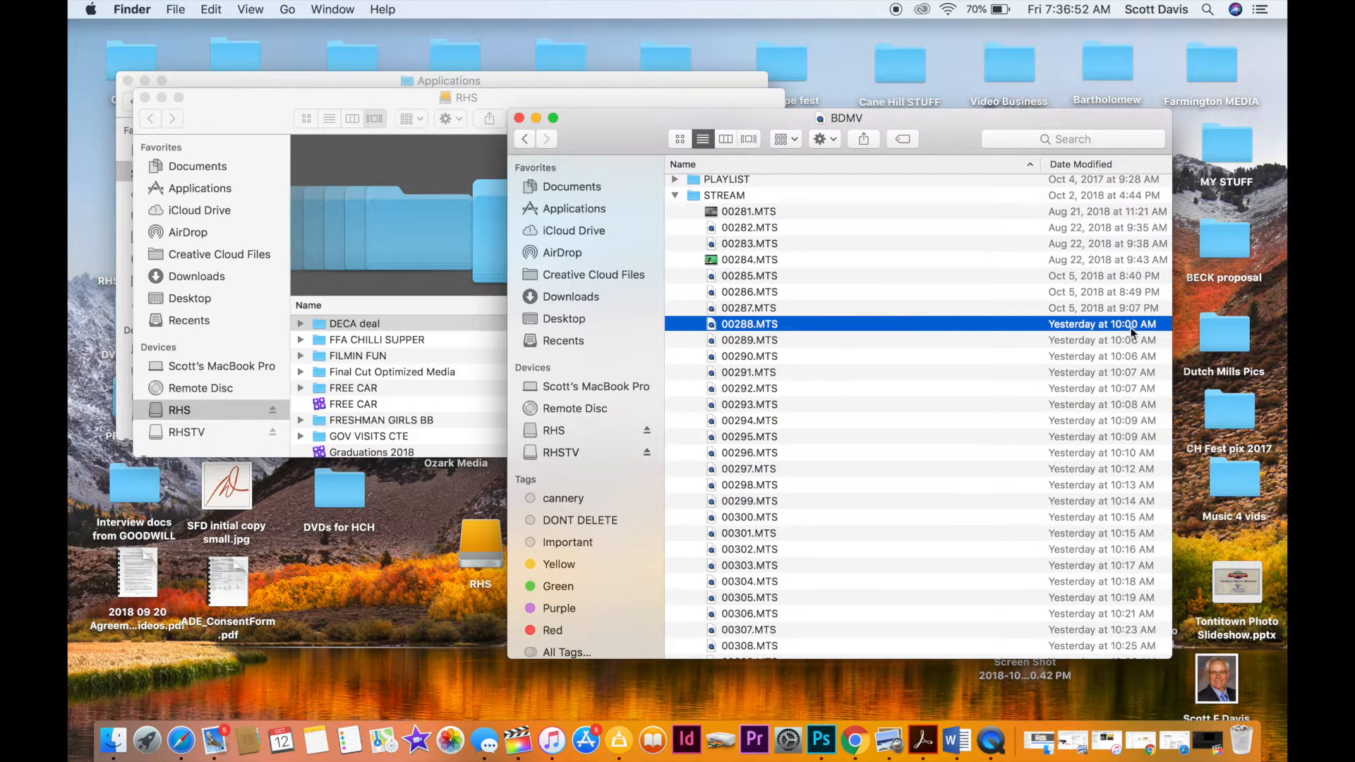
{"action": "scroll", "coordinate": [1047, 496], "scroll_direction": "down", "scroll_amount": 4}
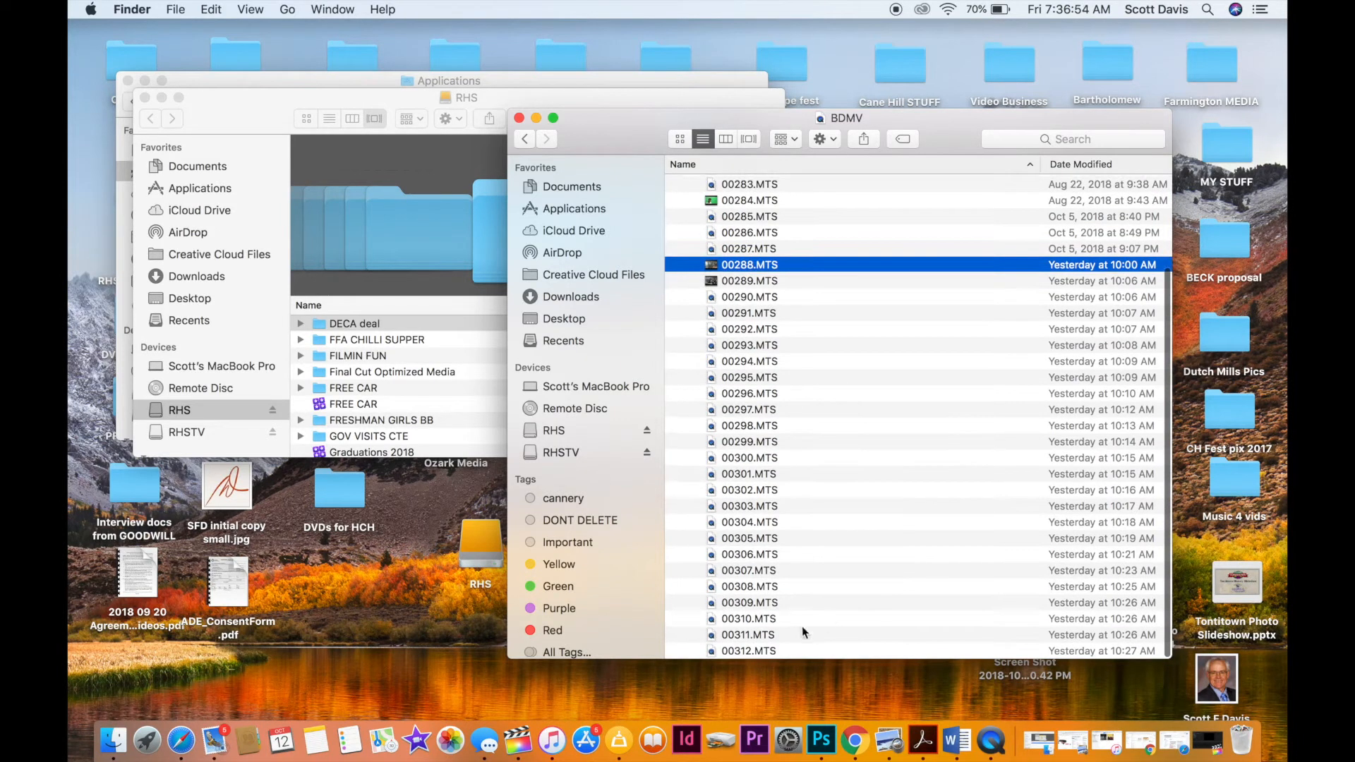
{"action": "left_click", "coordinate": [729, 650], "text": "shift"}
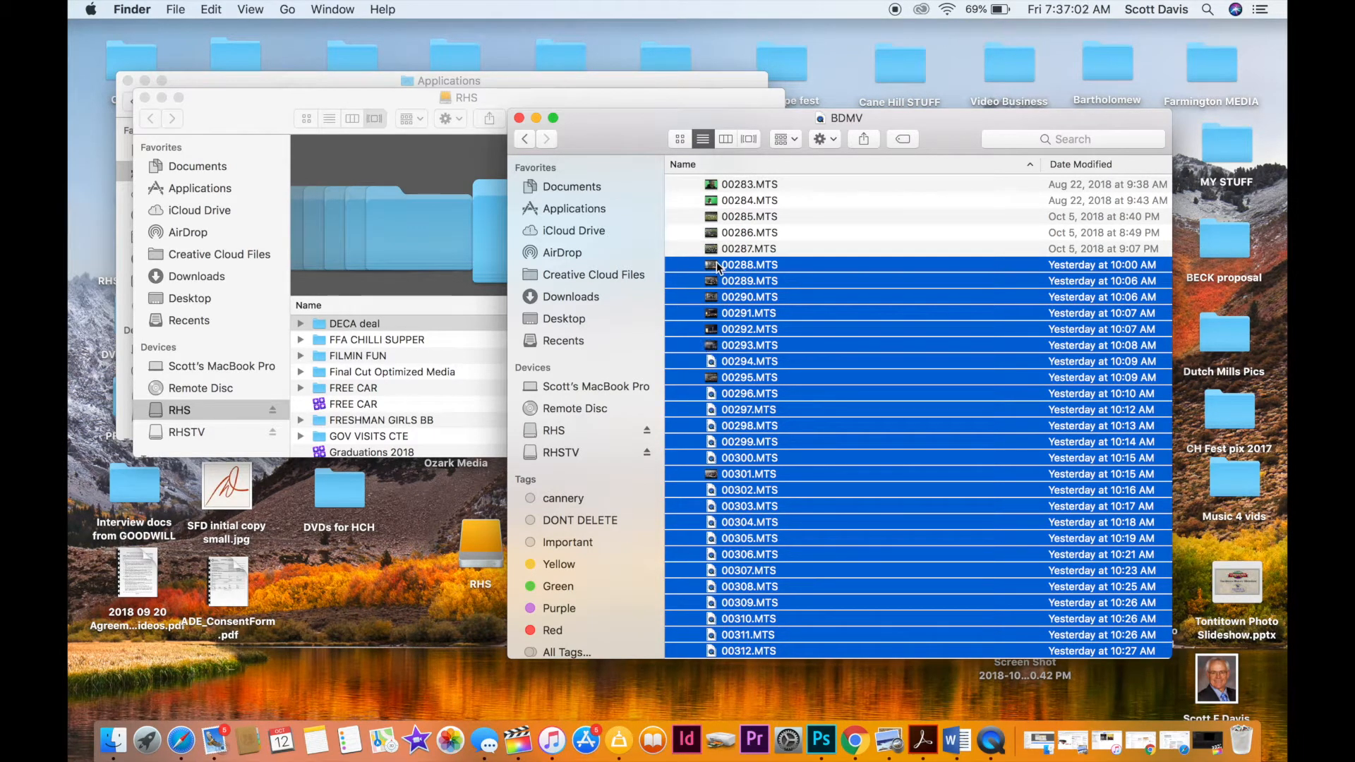
{"action": "left_click_drag", "start_coordinate": [717, 267], "coordinate": [366, 322]}
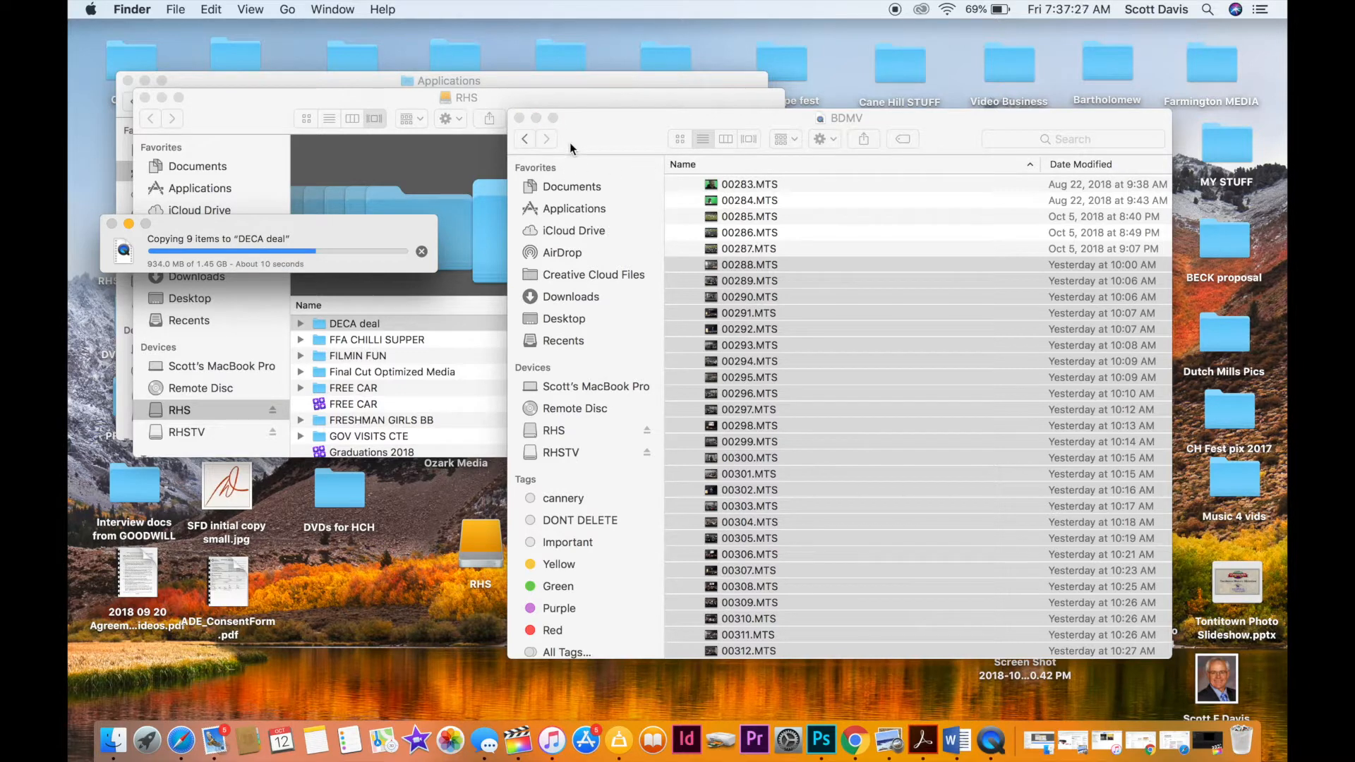
Close the BDMV window and eject the RHSTV card.
{"action": "left_click", "coordinate": [519, 118]}
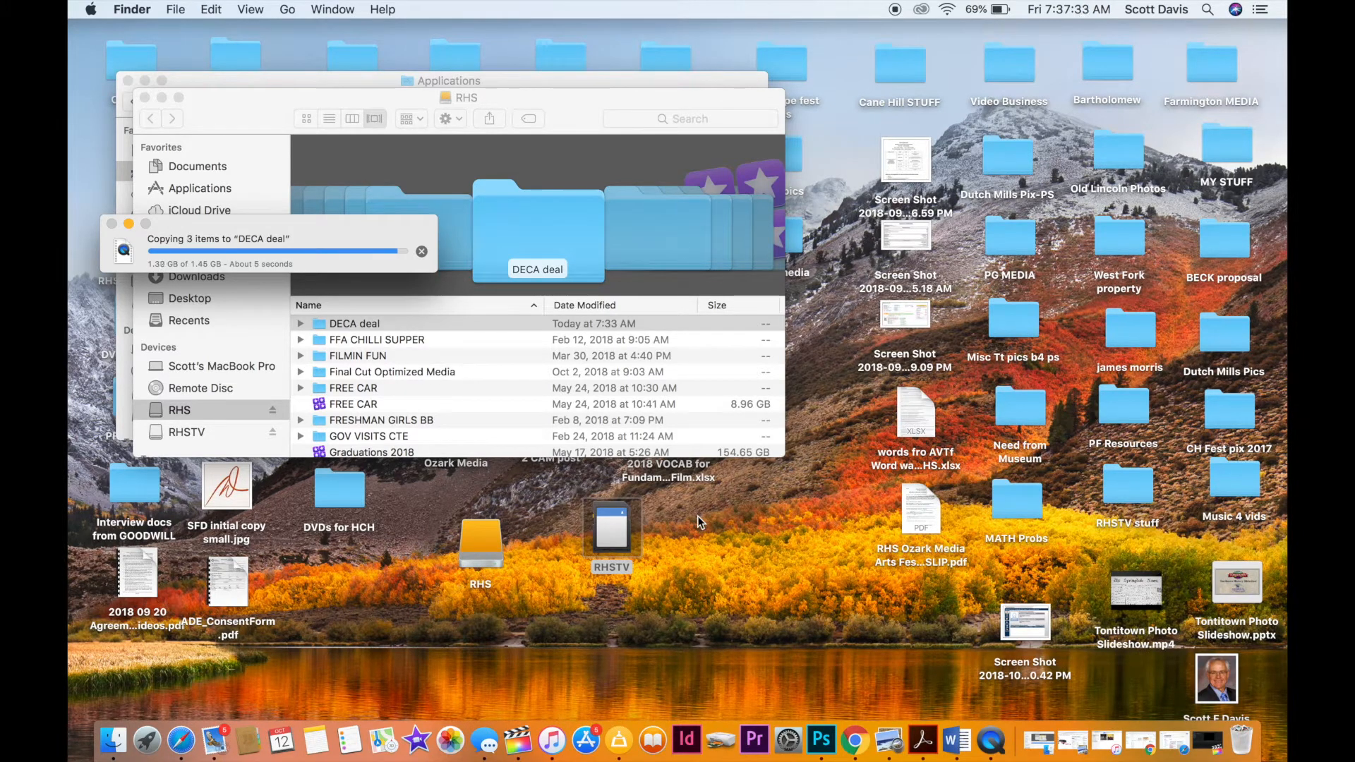
{"action": "right_click", "coordinate": [612, 538]}
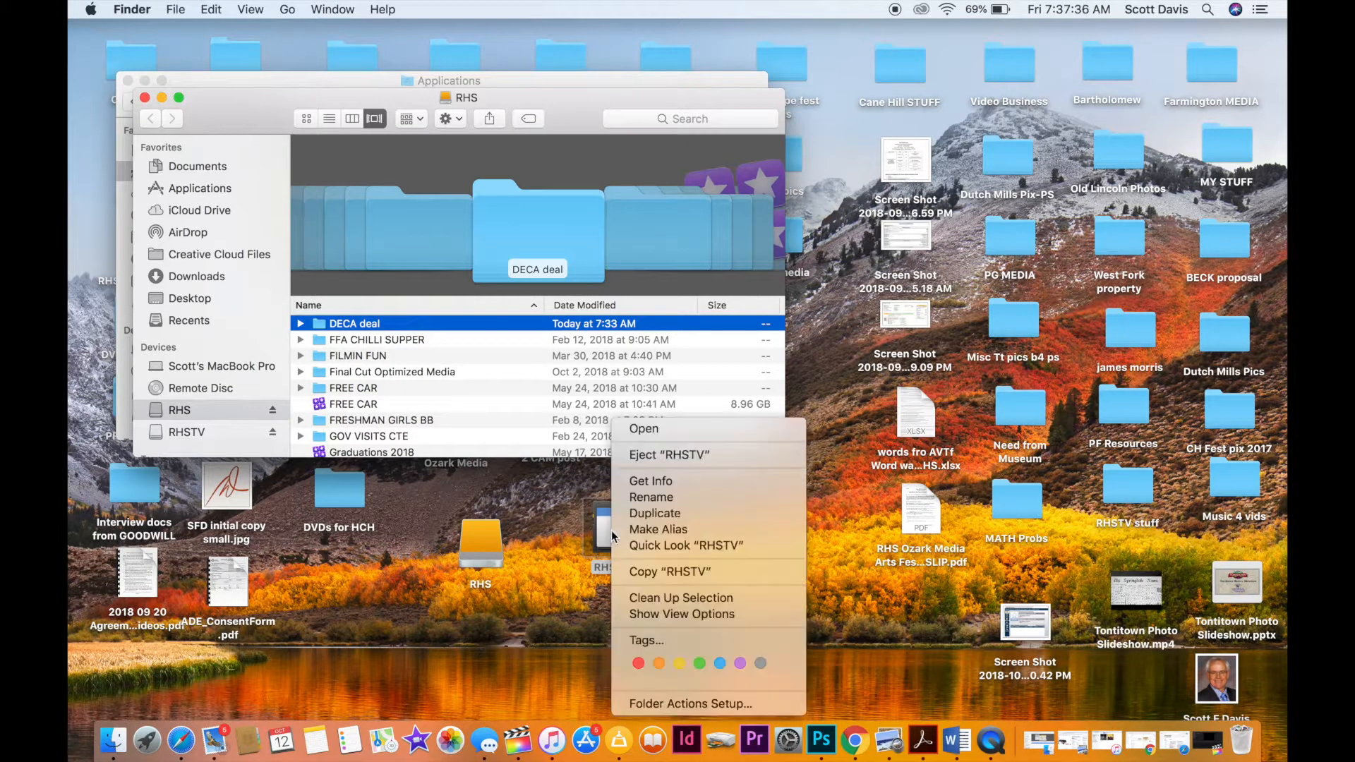
{"action": "left_click", "coordinate": [653, 460]}
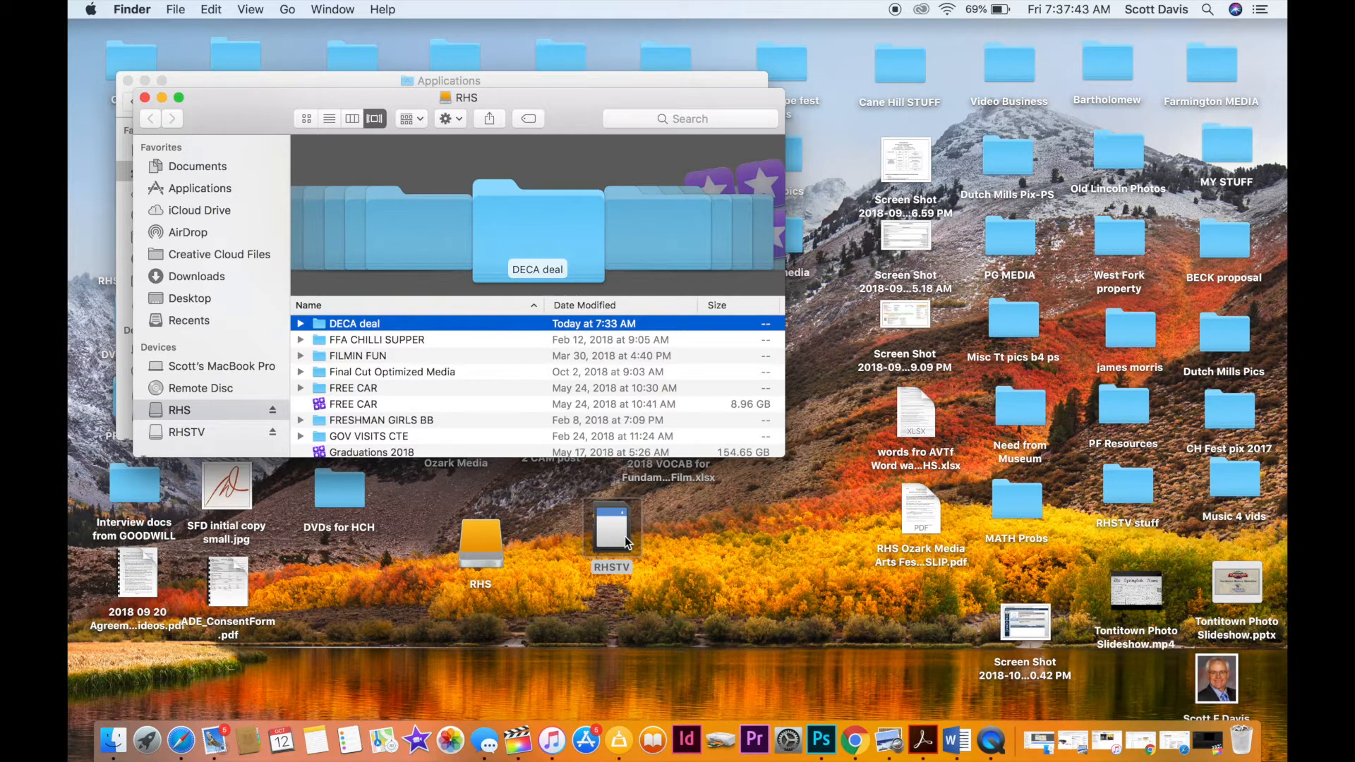
Eject the RHSTV card and close the RHS and Applications windows.
{"action": "key", "text": "super+e"}
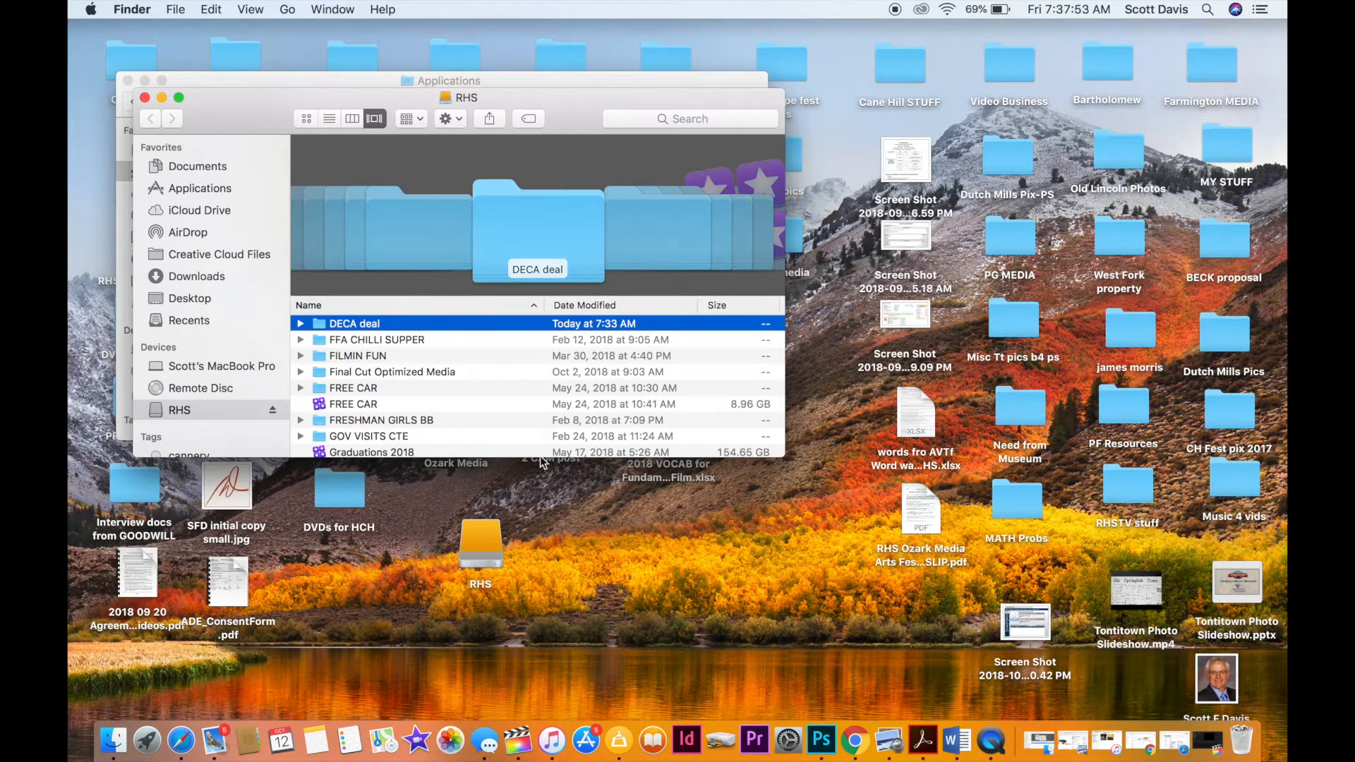
{"action": "left_click", "coordinate": [144, 98]}
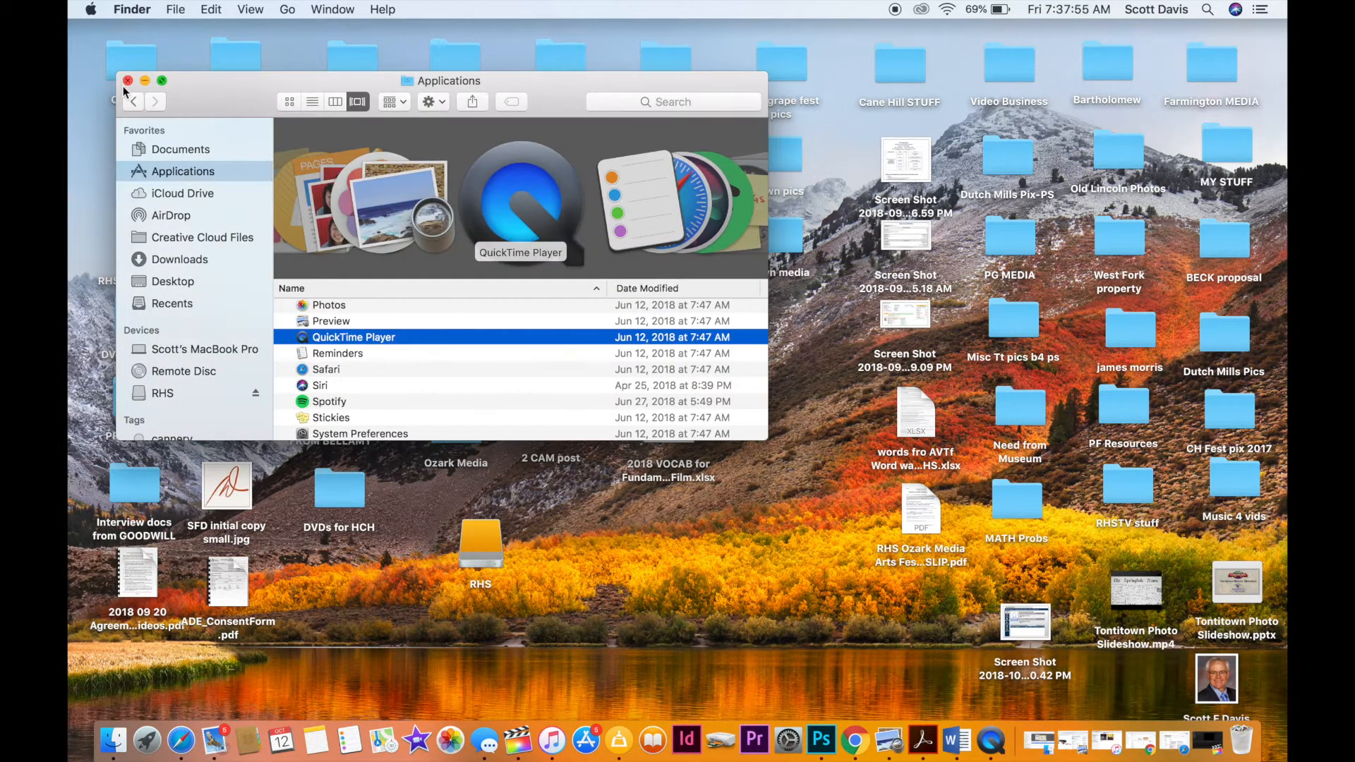
{"action": "left_click", "coordinate": [128, 81]}
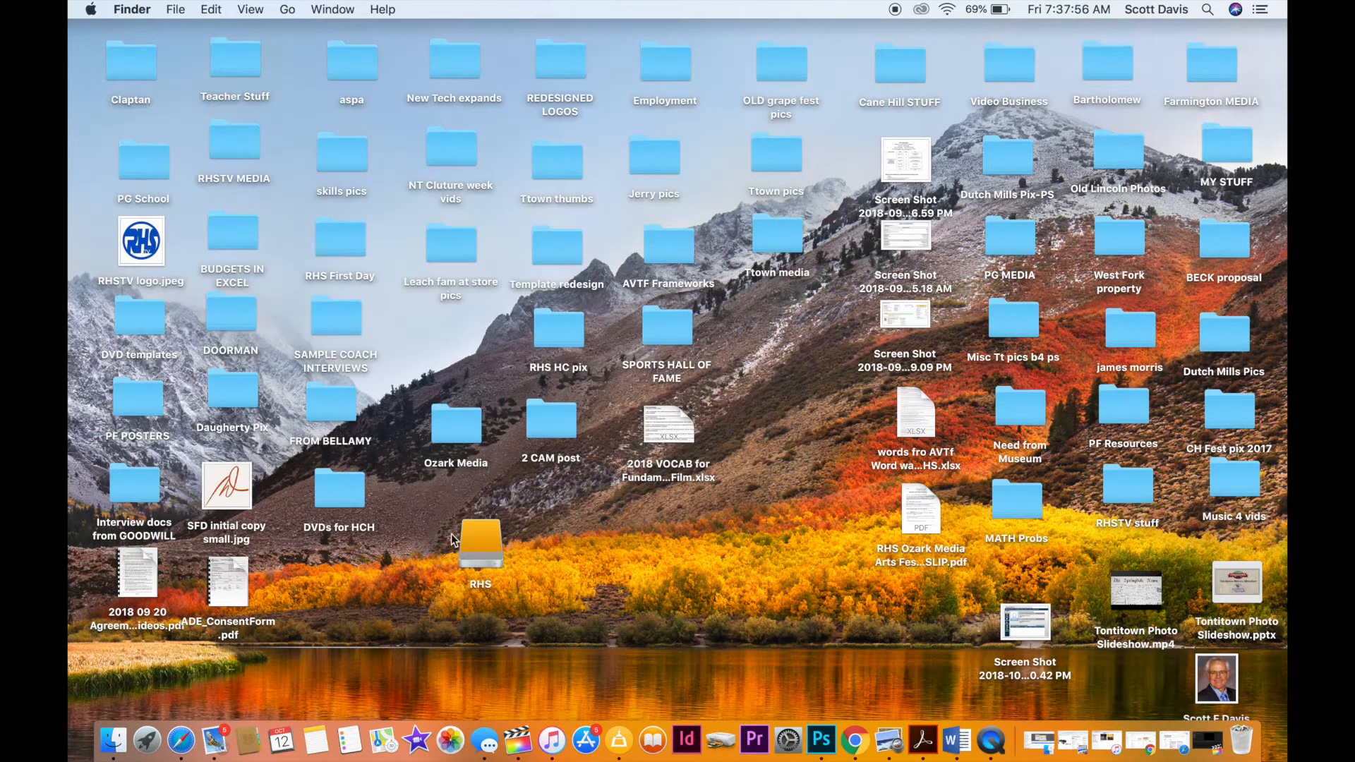
Switch to Final Cut Pro.
{"action": "left_click", "coordinate": [526, 743]}
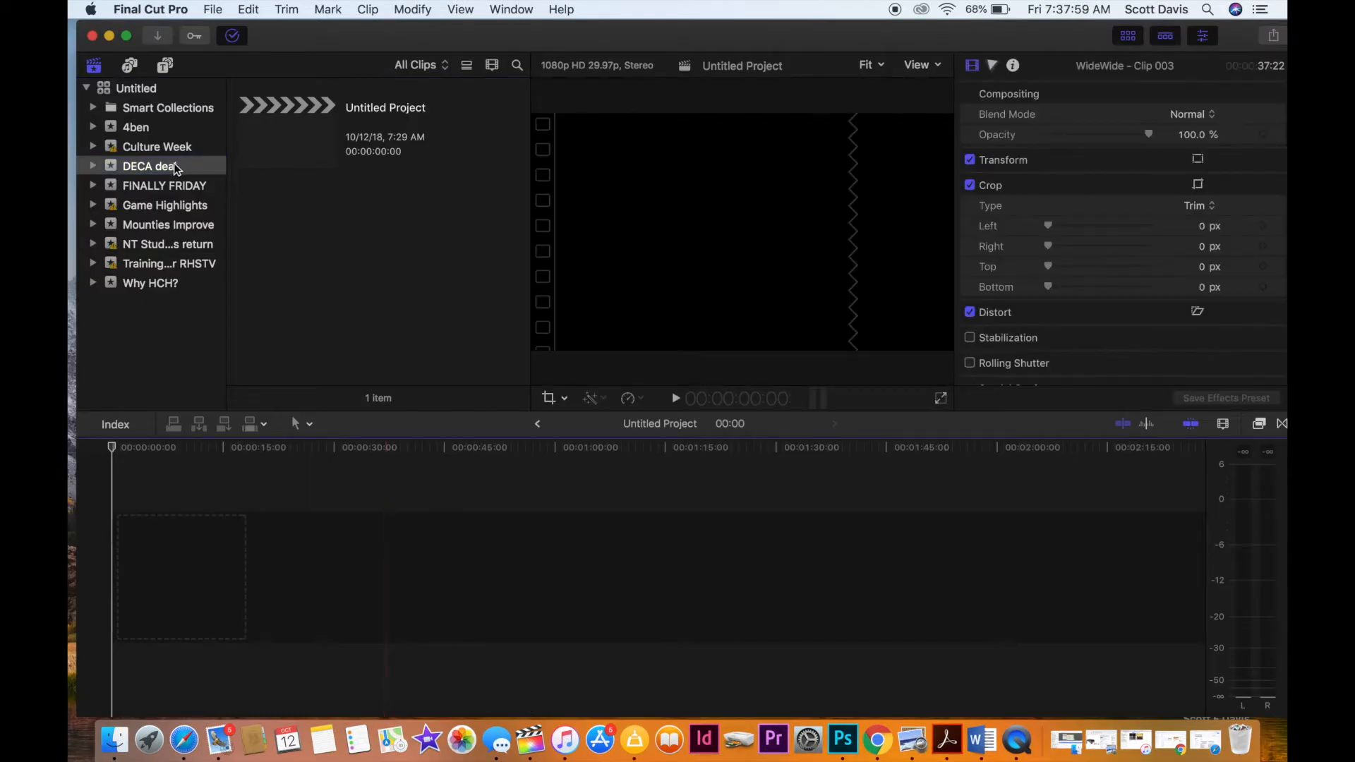
{"action": "left_click", "coordinate": [209, 14]}
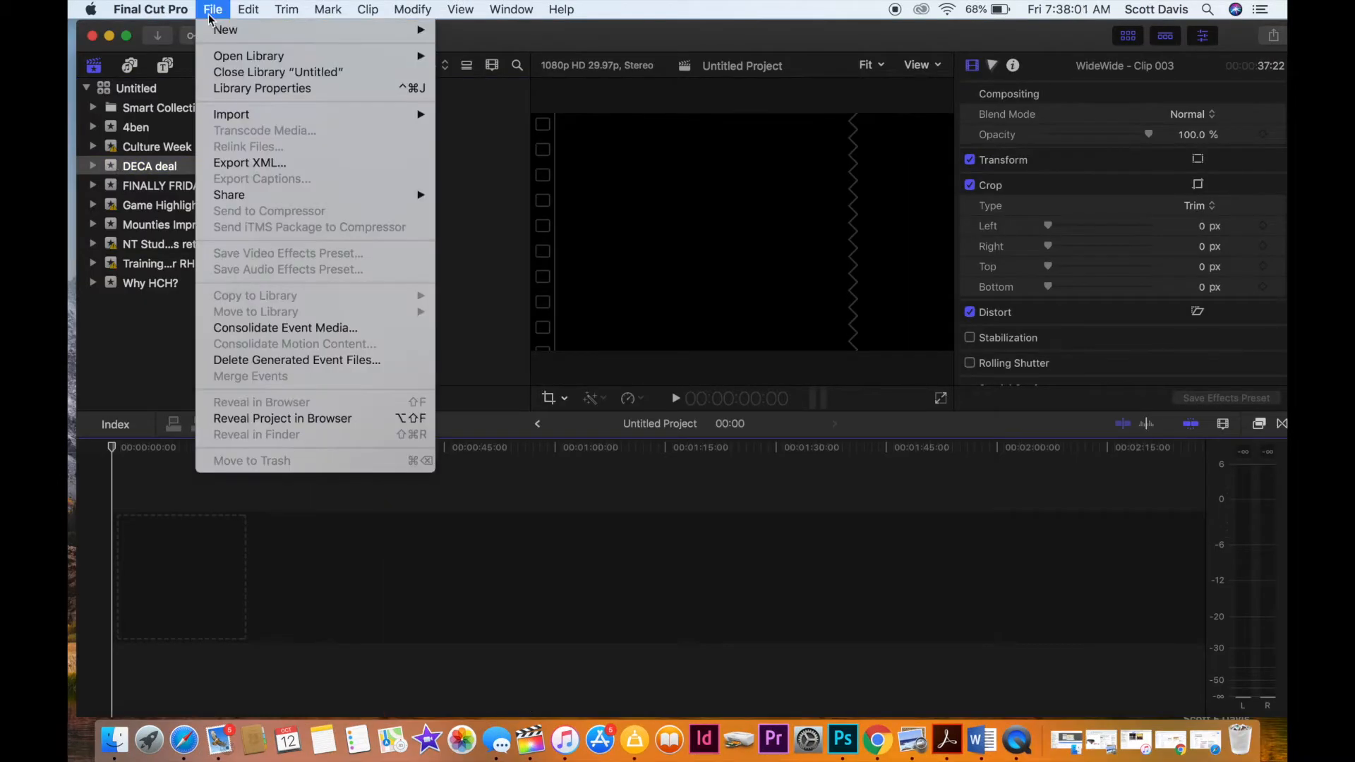
{"action": "mouse_move", "coordinate": [217, 29]}
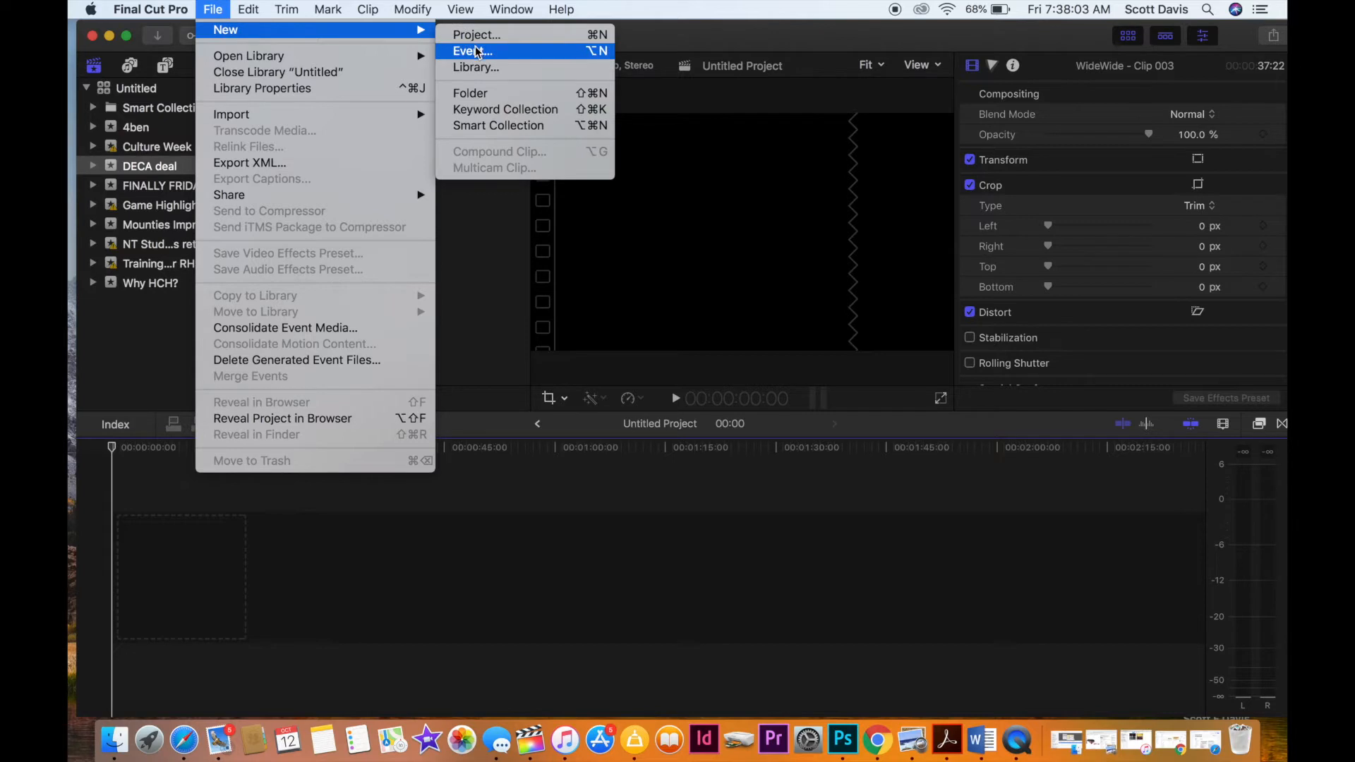
{"action": "left_click", "coordinate": [137, 329]}
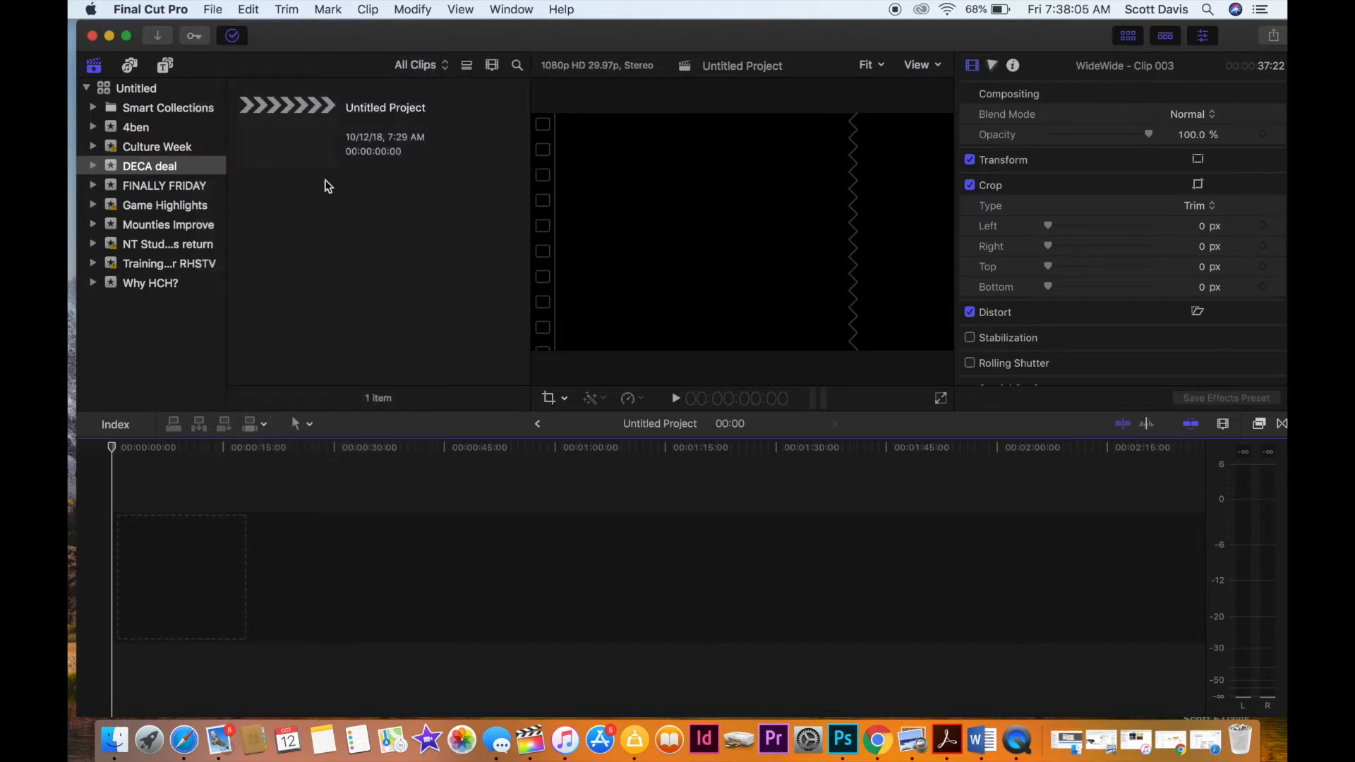
Rename the untitled project in the DECA deal event as "RHS DECA hosts event" and select it.
{"action": "left_click", "coordinate": [369, 112]}
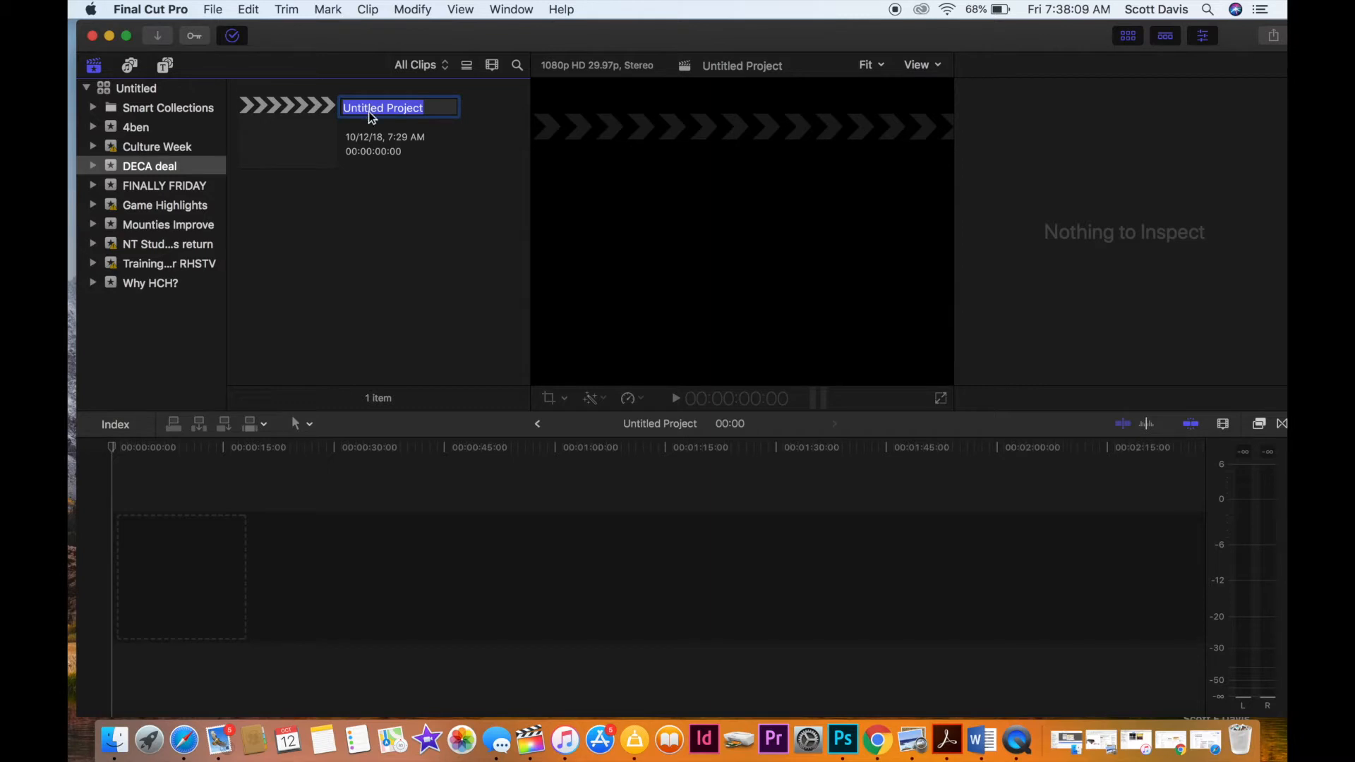
{"action": "type", "text": "RH"}
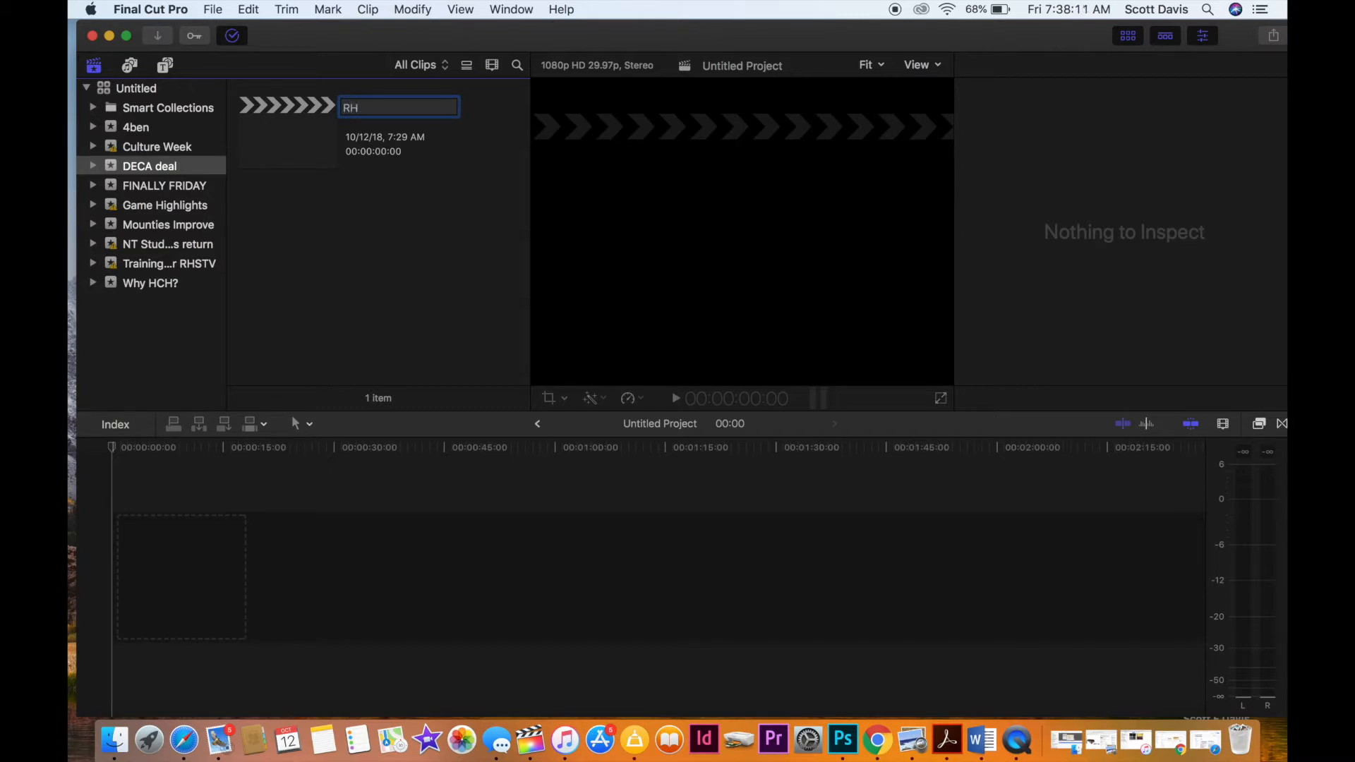
{"action": "type", "text": "E"}
{"action": "type", "text": "event"}
{"action": "key", "text": "Return"}
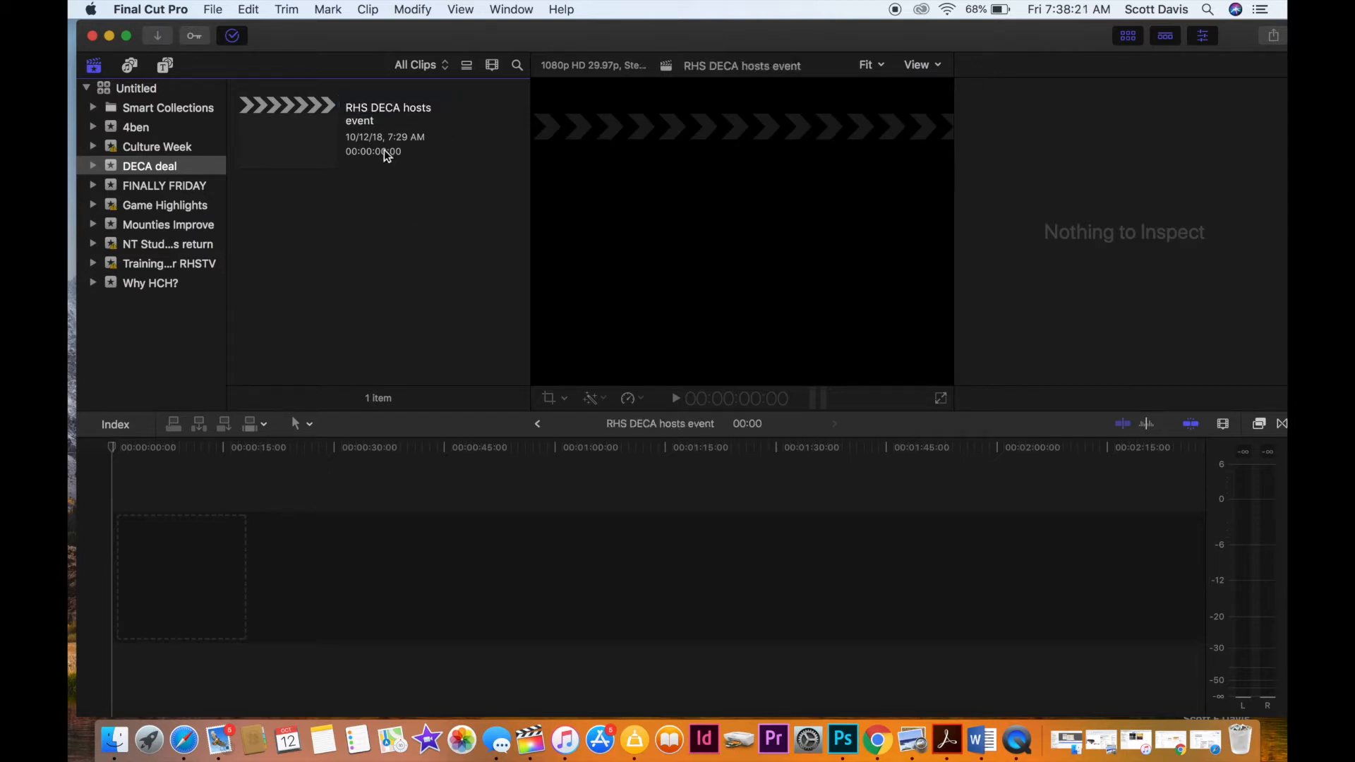
{"action": "left_click", "coordinate": [312, 125]}
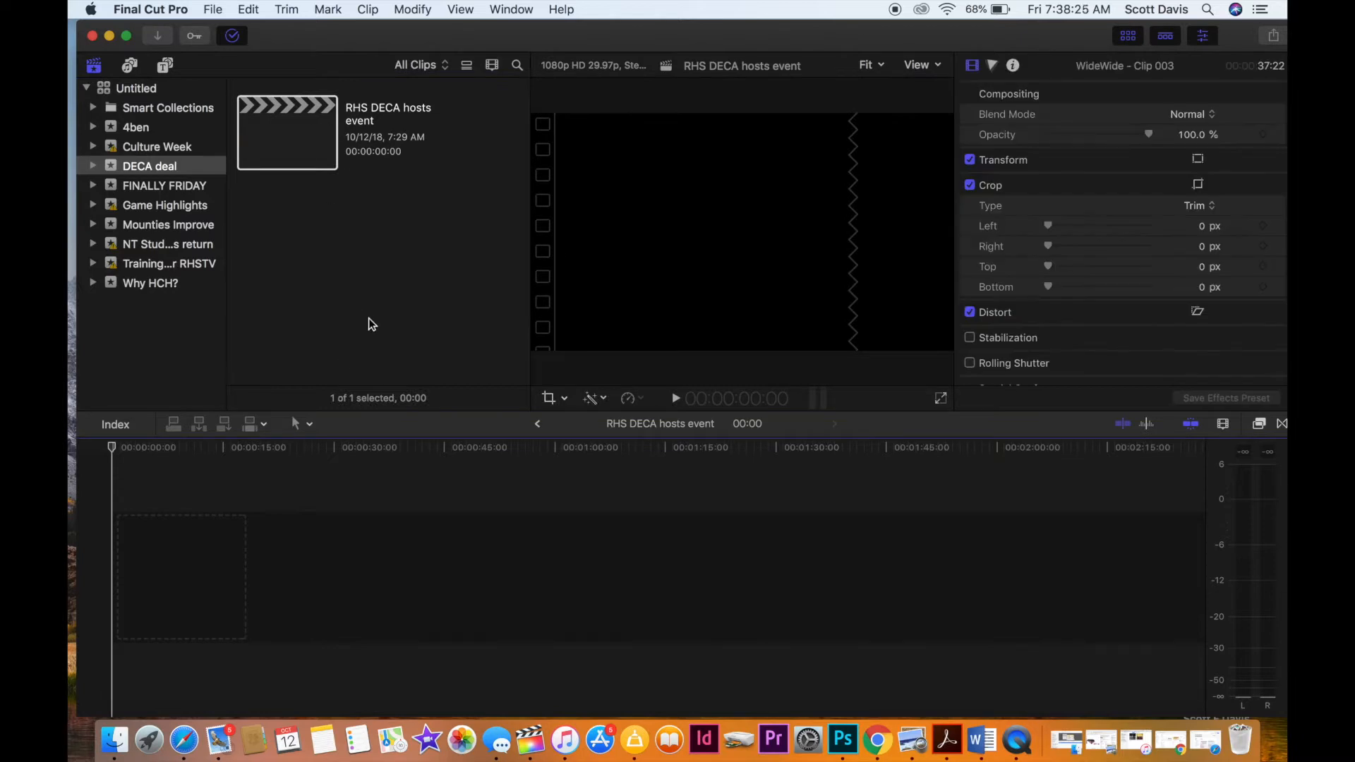
Start a media import from the RHS drive, sort its contents by newest creation date and open the DECA deal folder.
{"action": "left_click", "coordinate": [161, 36]}
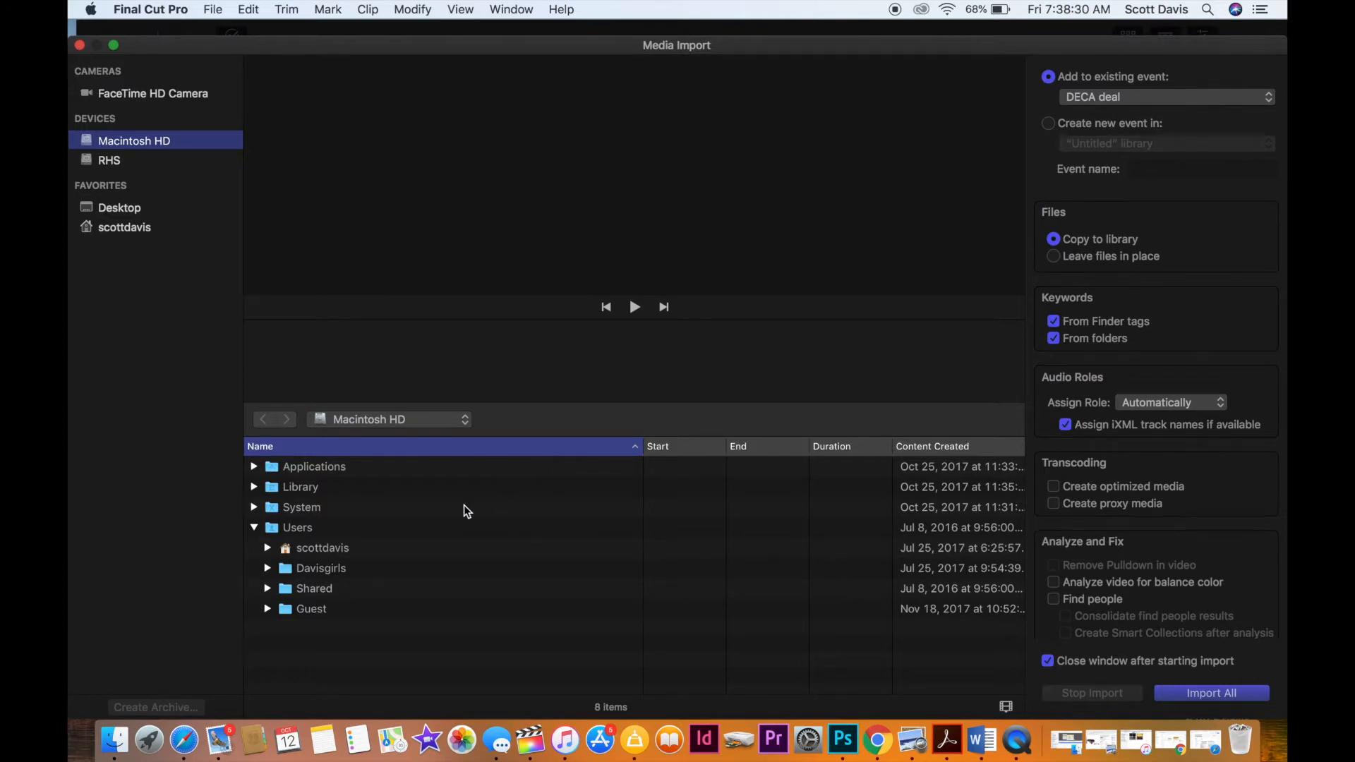
{"action": "left_click", "coordinate": [100, 161]}
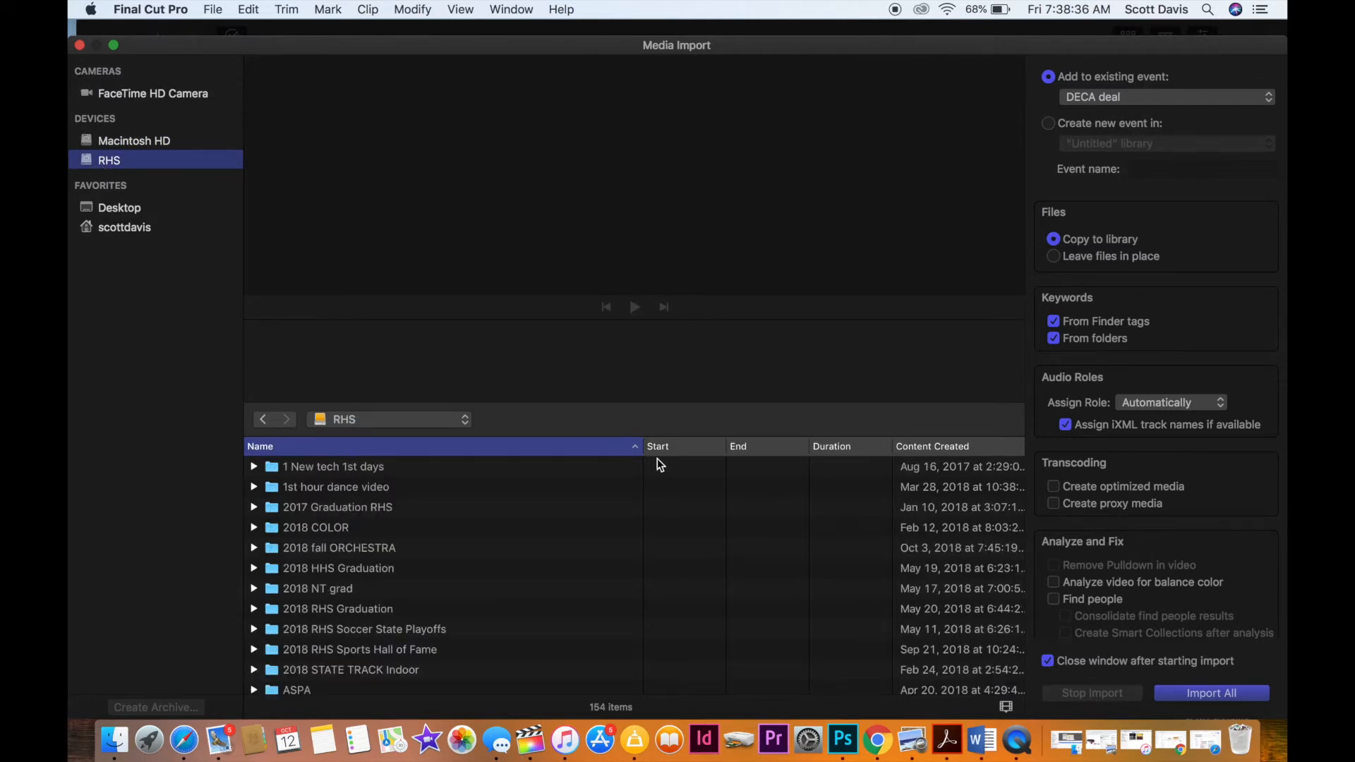
{"action": "scroll", "coordinate": [363, 508], "scroll_direction": "down", "scroll_amount": 5}
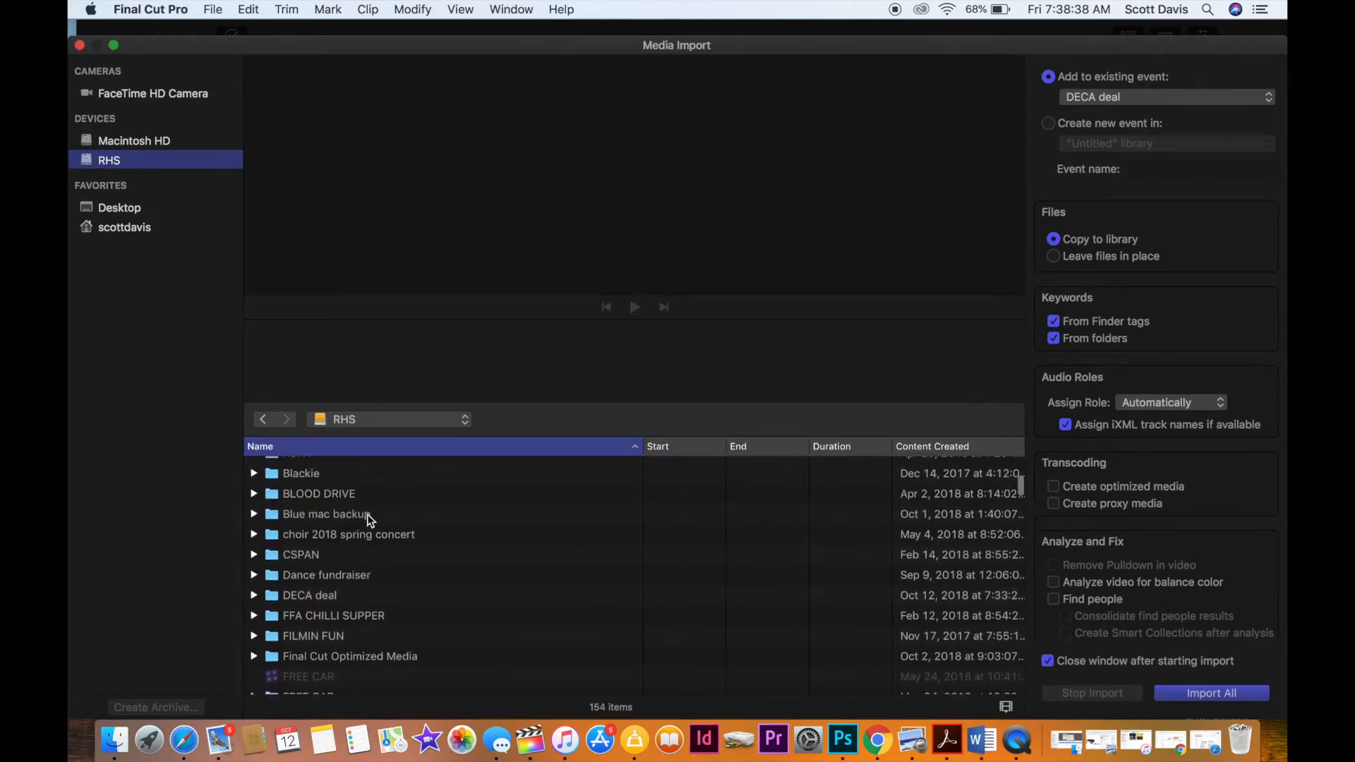
{"action": "left_click", "coordinate": [941, 447]}
{"action": "scroll", "coordinate": [671, 537], "scroll_direction": "up", "scroll_amount": 5}
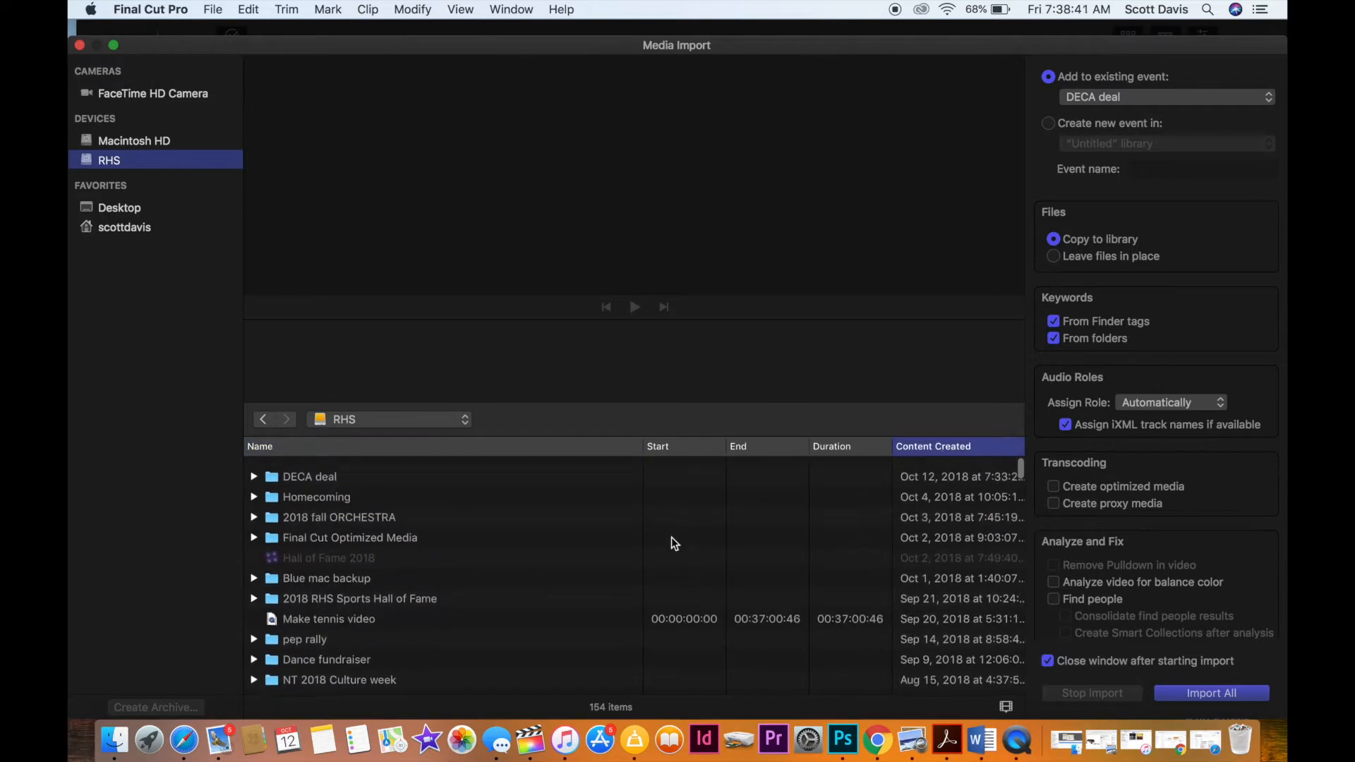
{"action": "double_click", "coordinate": [276, 467]}
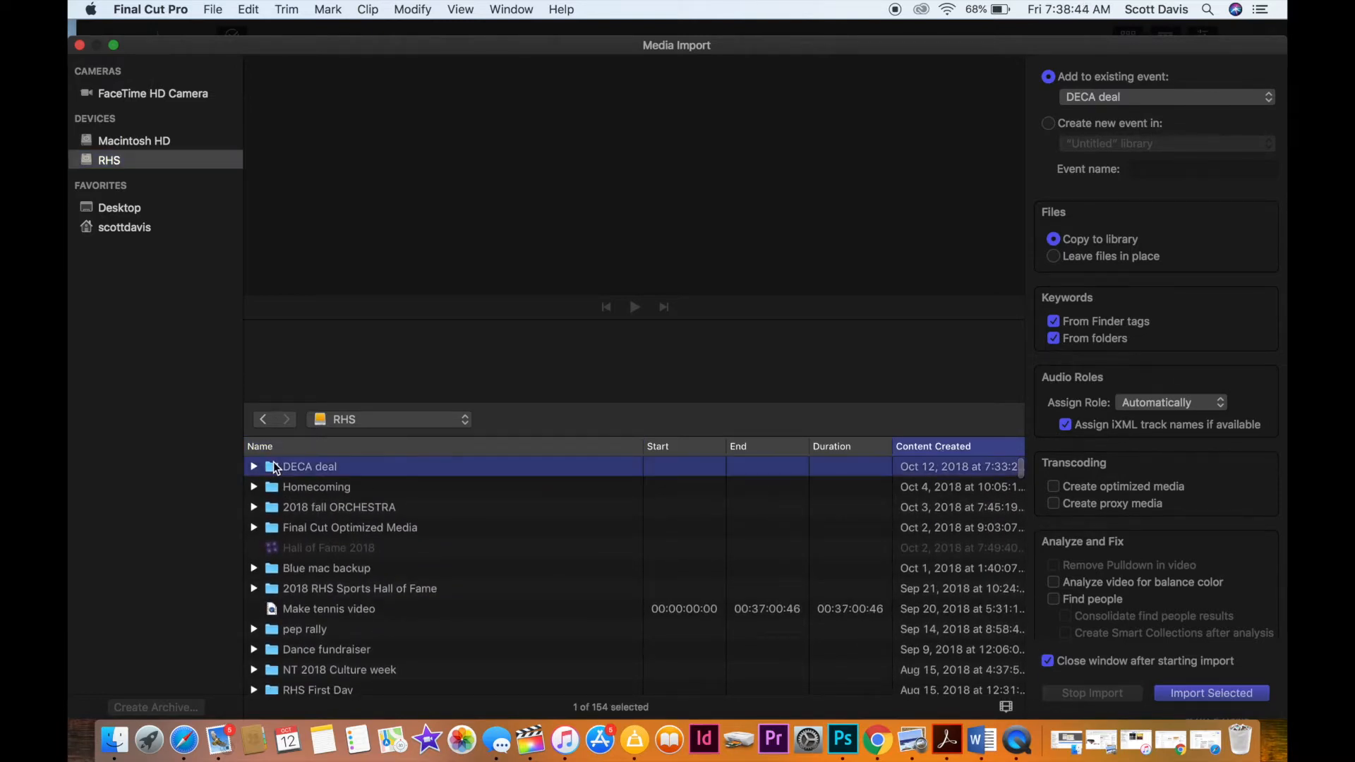
Import all clips of the DECA deal folder, 00312.MTS through MVI_1732.MP4, into the DECA deal event, leaving the files in place.
{"action": "left_click", "coordinate": [290, 467]}
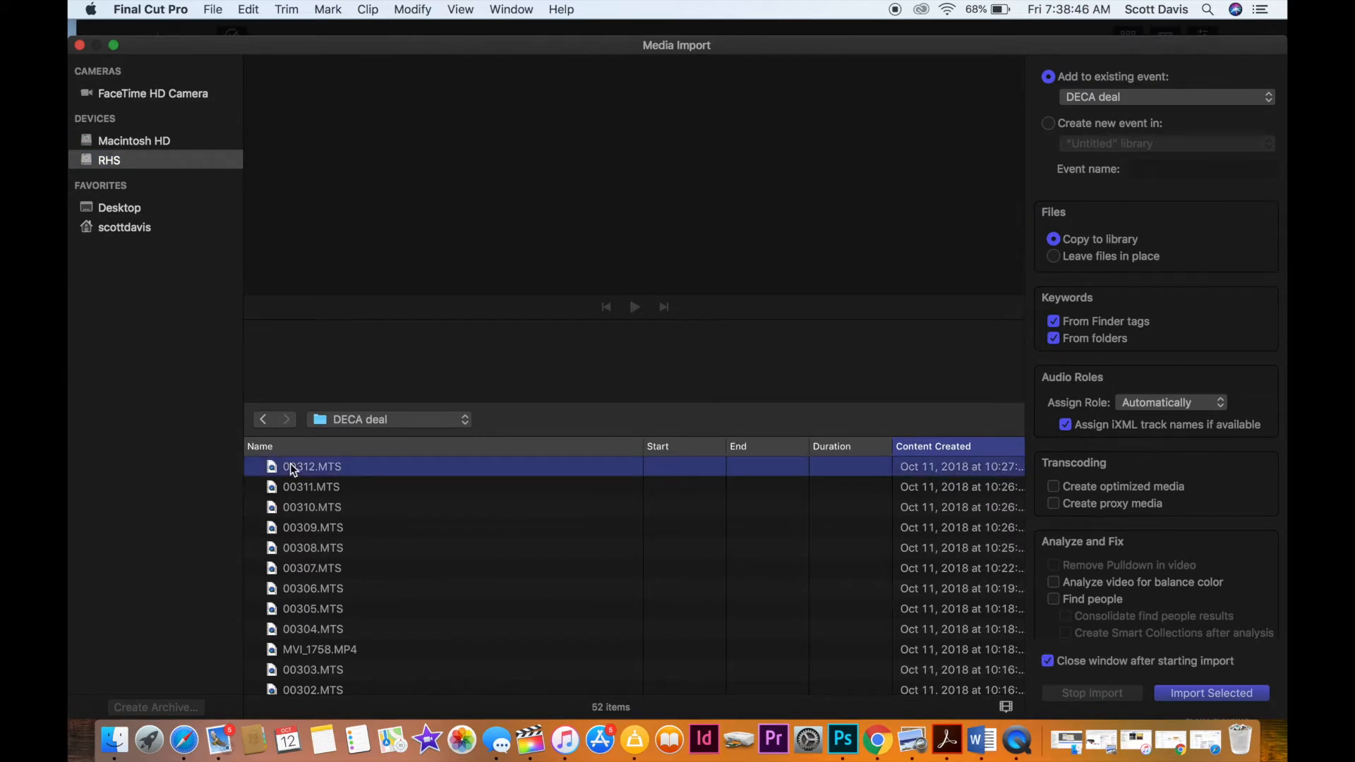
{"action": "scroll", "coordinate": [297, 564], "scroll_direction": "down", "scroll_amount": 10}
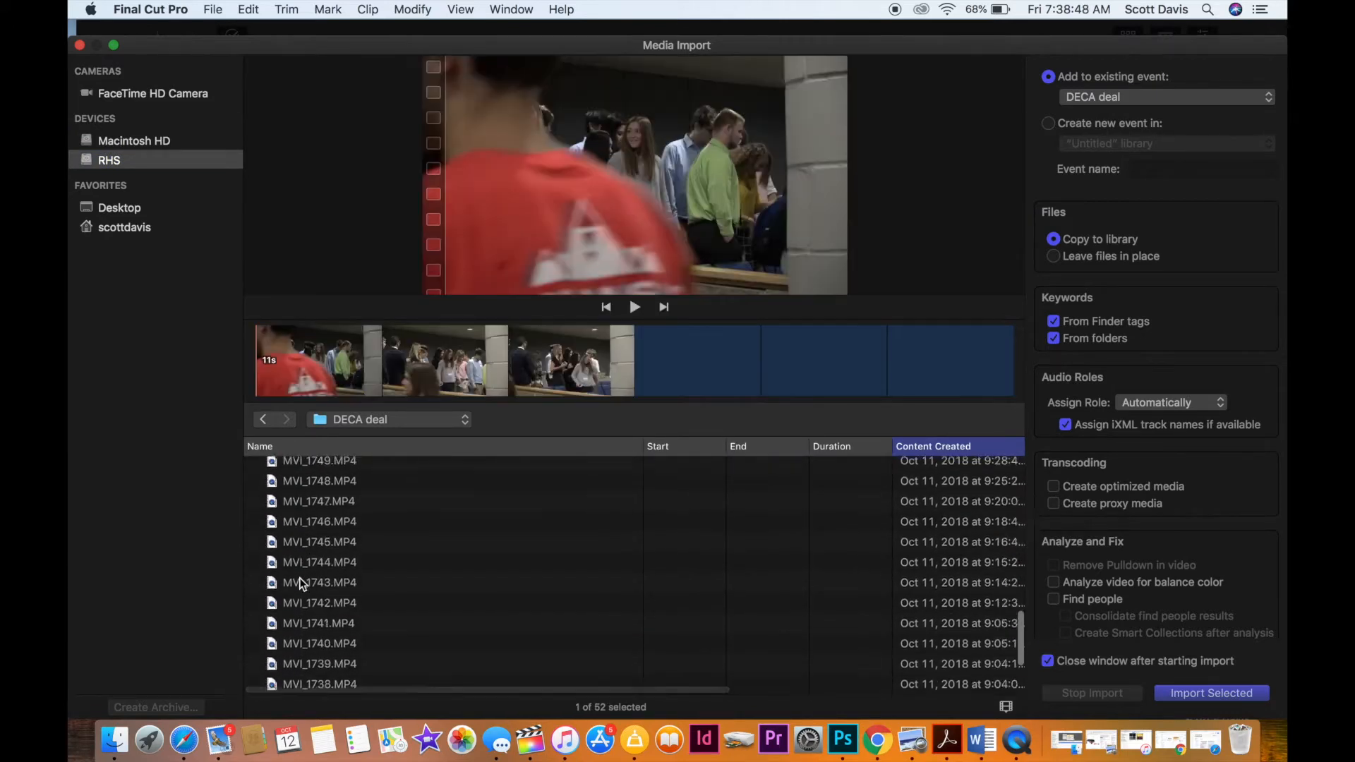
{"action": "left_click", "coordinate": [303, 683], "text": "shift"}
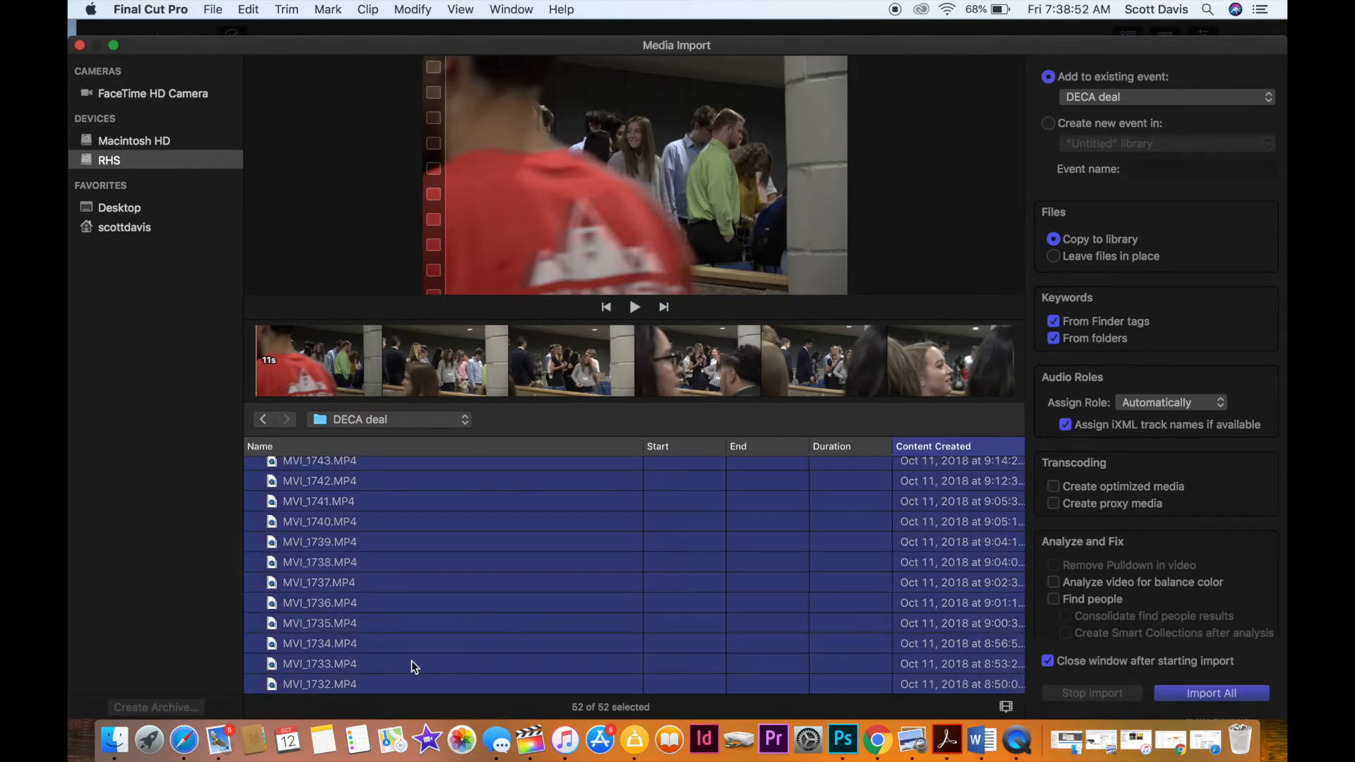
{"action": "left_click", "coordinate": [1054, 257]}
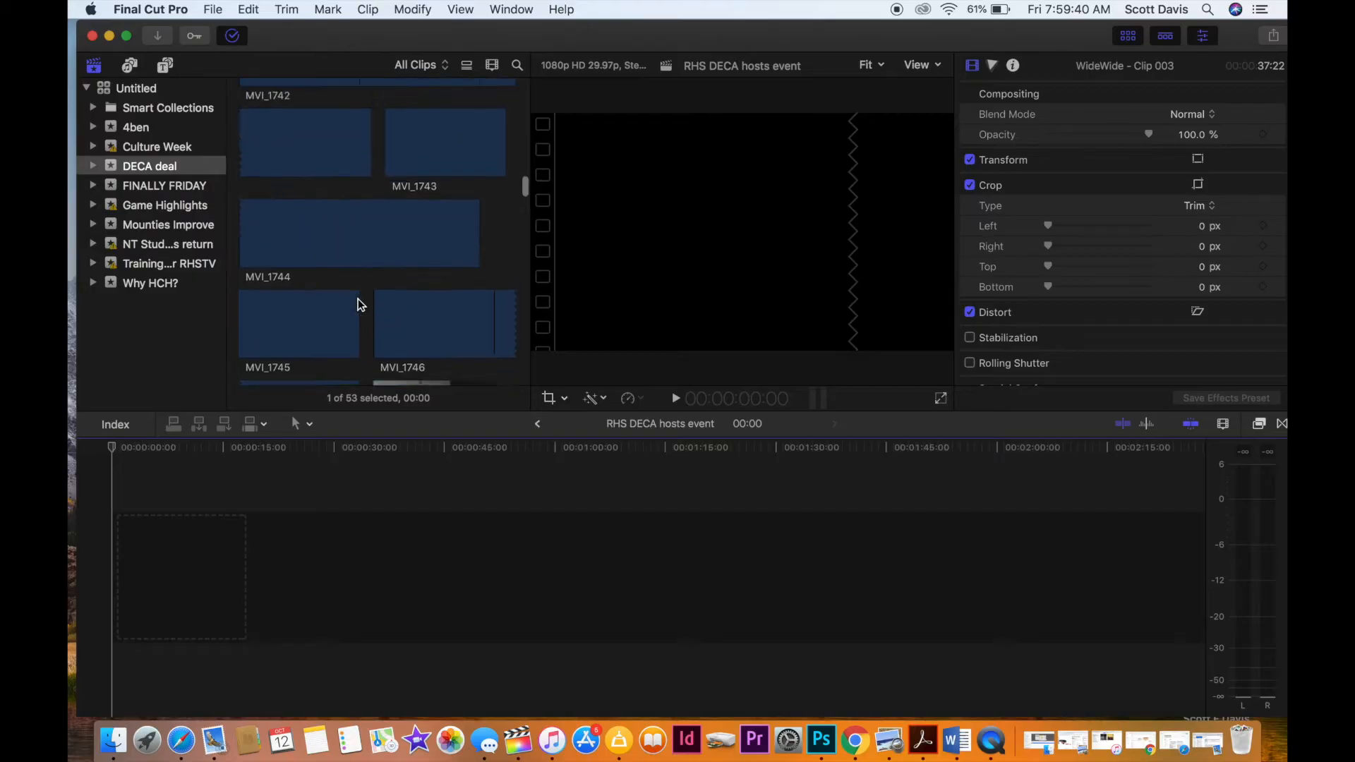
Add the Centered title from the Build In/Out titles to the start of the project's timeline and preview it.
{"action": "scroll", "coordinate": [357, 303], "scroll_direction": "up", "scroll_amount": 4}
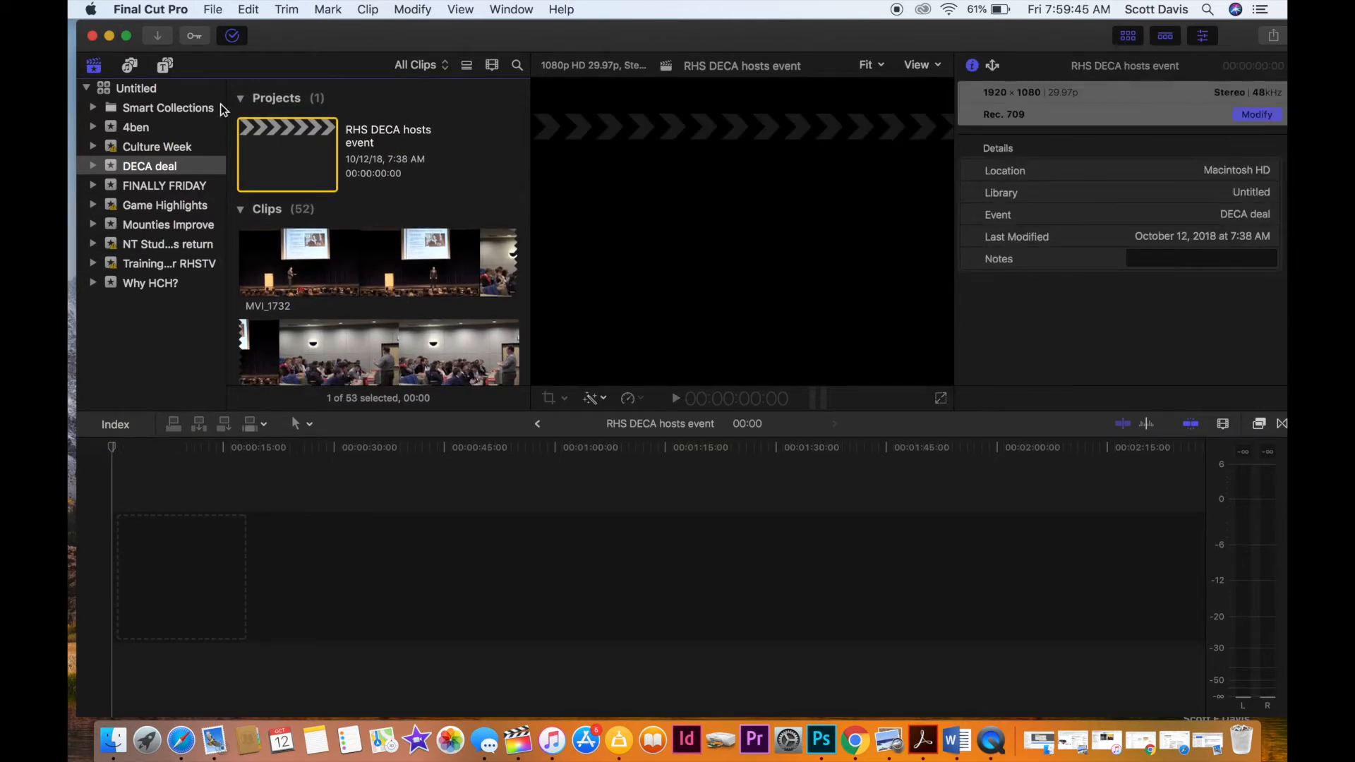
{"action": "left_click", "coordinate": [165, 66]}
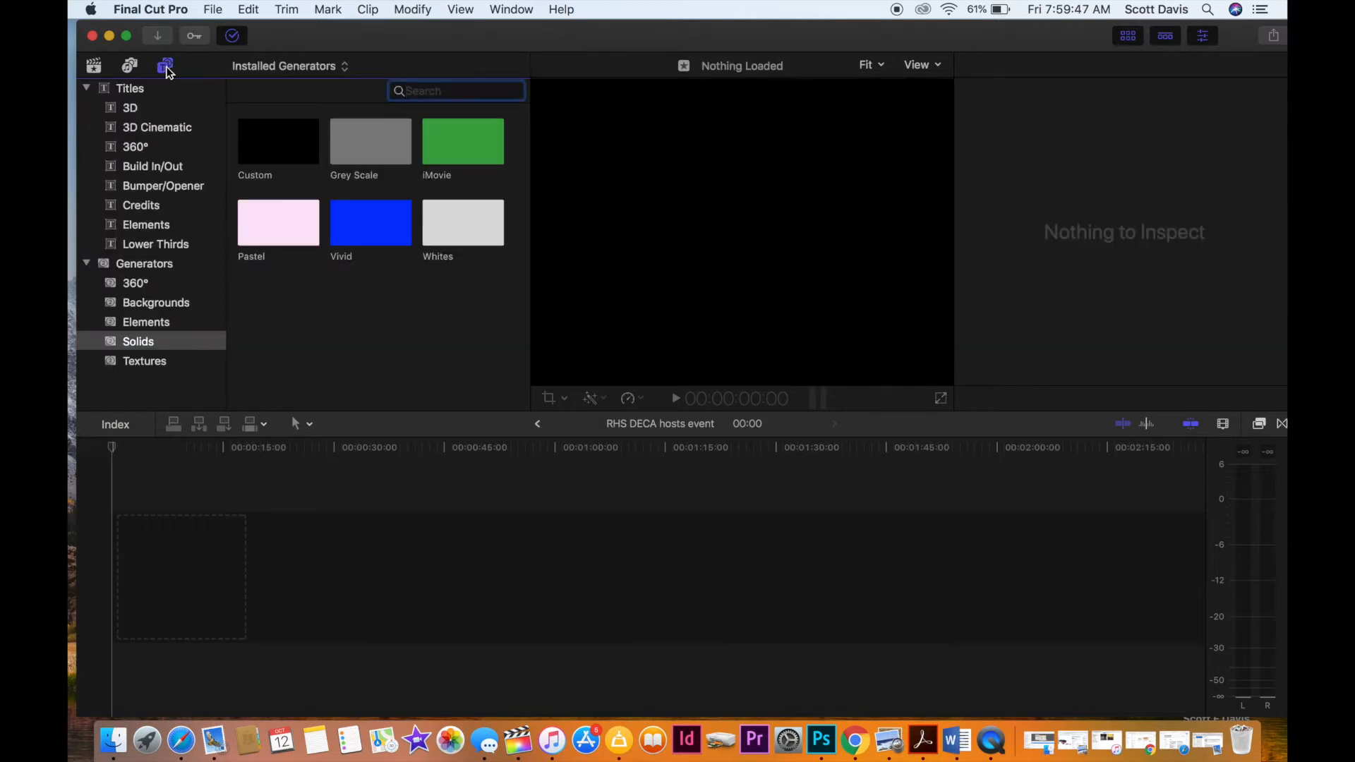
{"action": "left_click", "coordinate": [147, 167]}
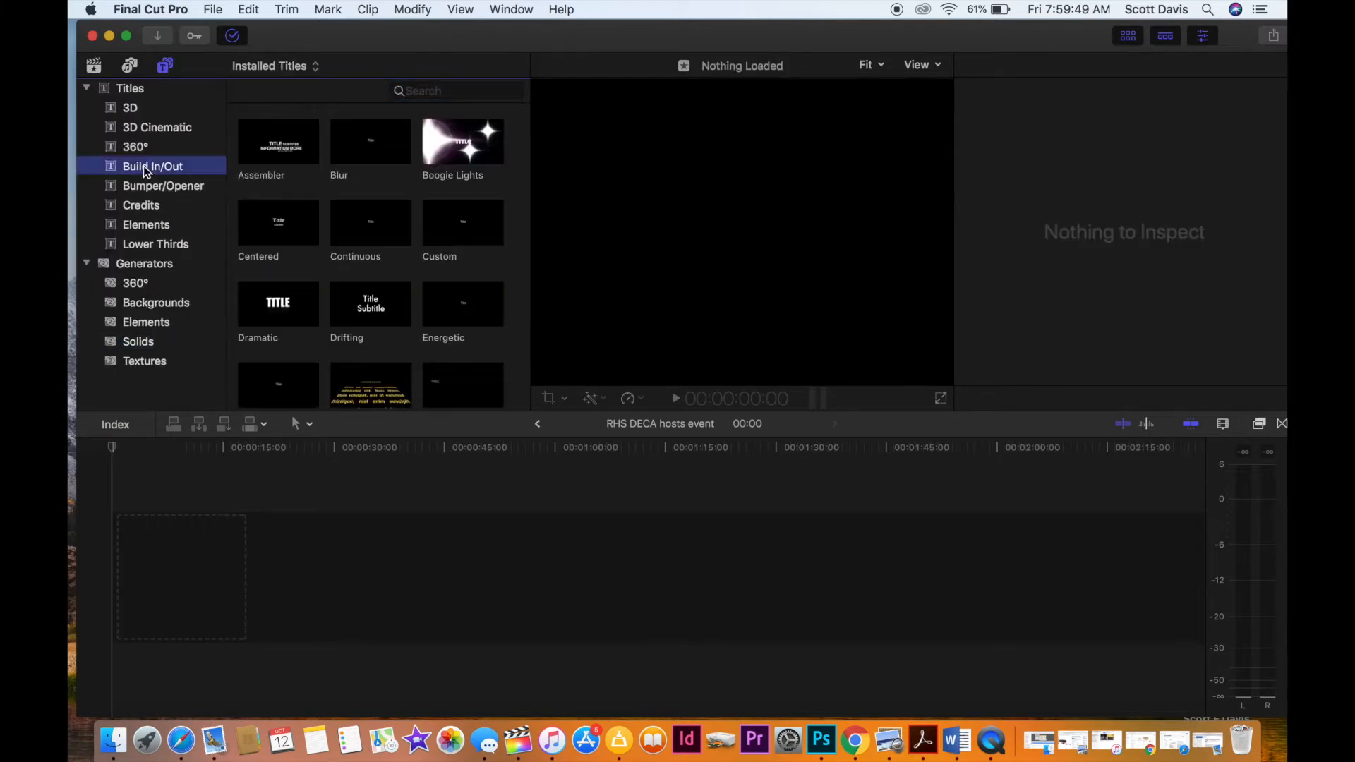
{"action": "left_click_drag", "start_coordinate": [298, 210], "coordinate": [144, 526]}
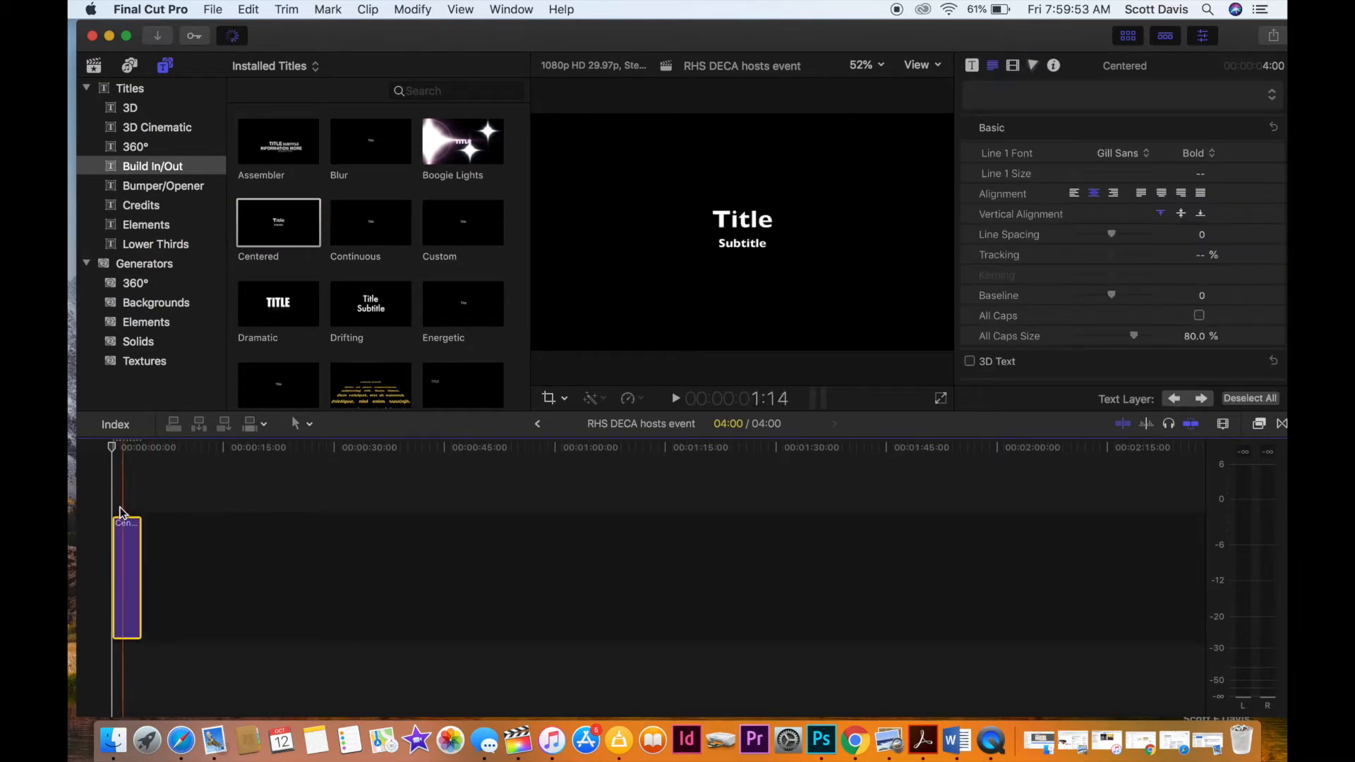
{"action": "key", "text": "space"}
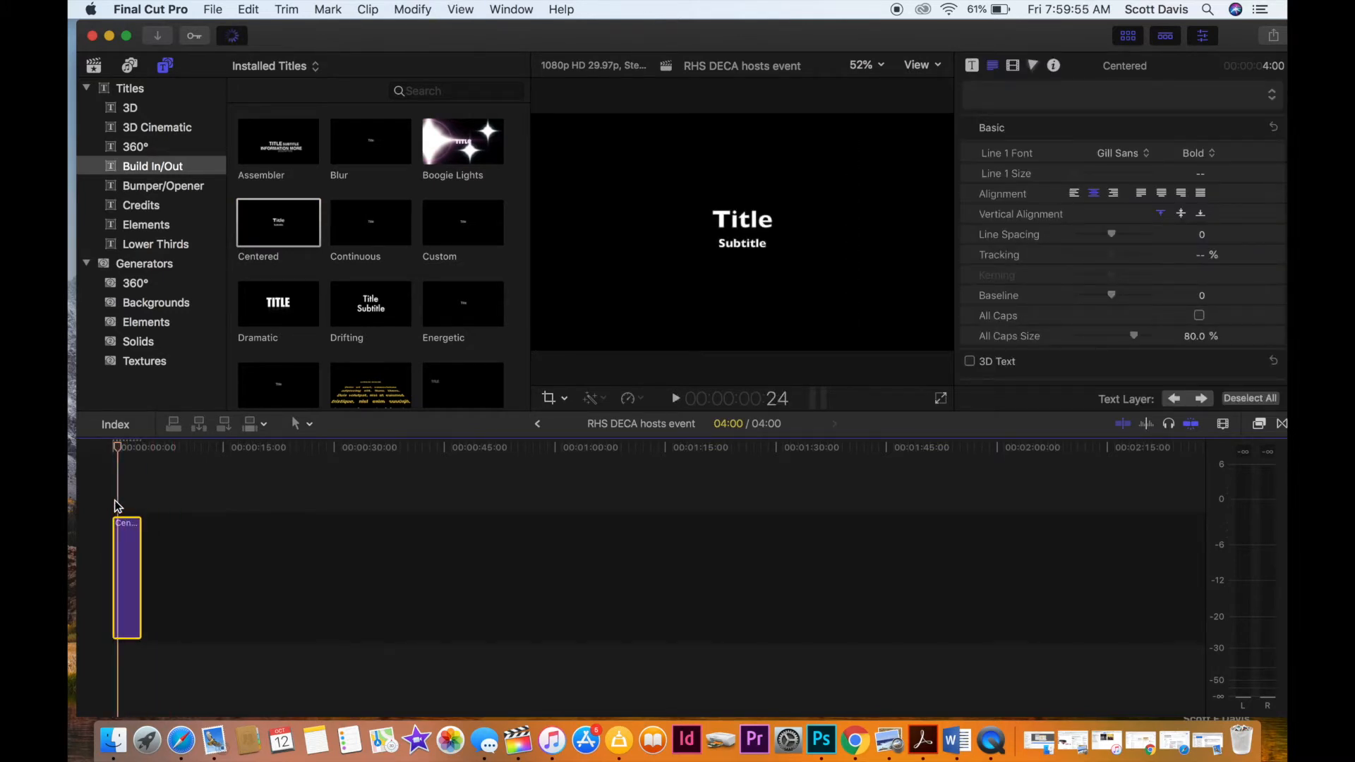
Replace the title's main line with "RHS DECA host" and move the subtitle lower in the frame.
{"action": "double_click", "coordinate": [742, 221]}
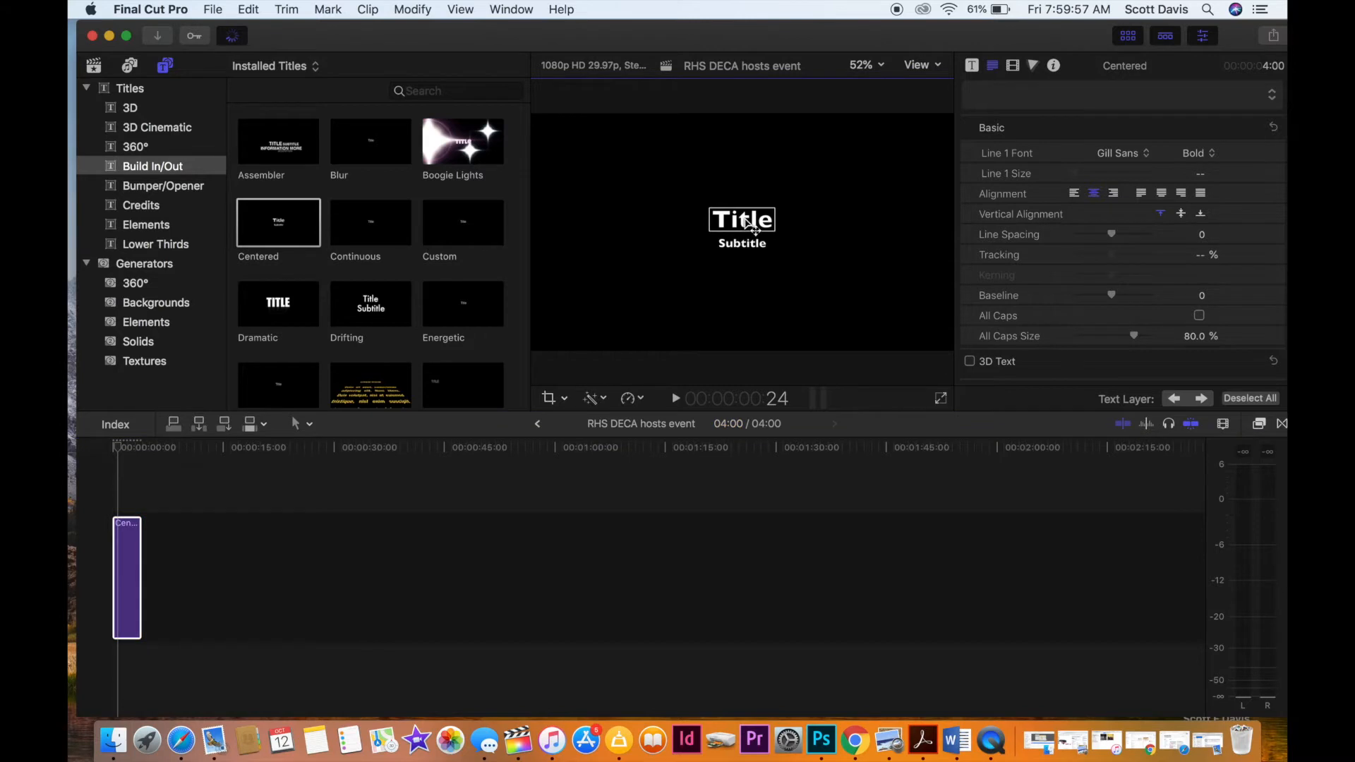
{"action": "type", "text": "RHS"}
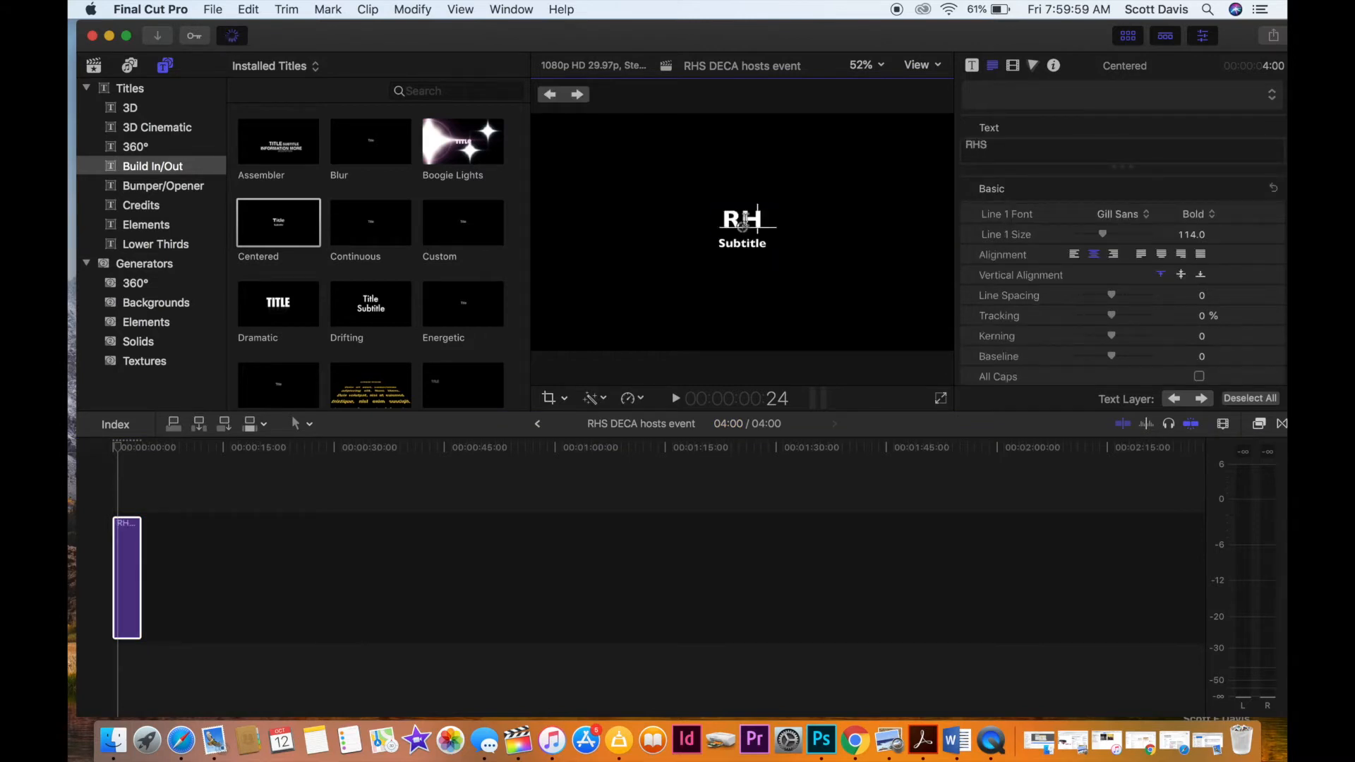
{"action": "type", "text": " DECA"}
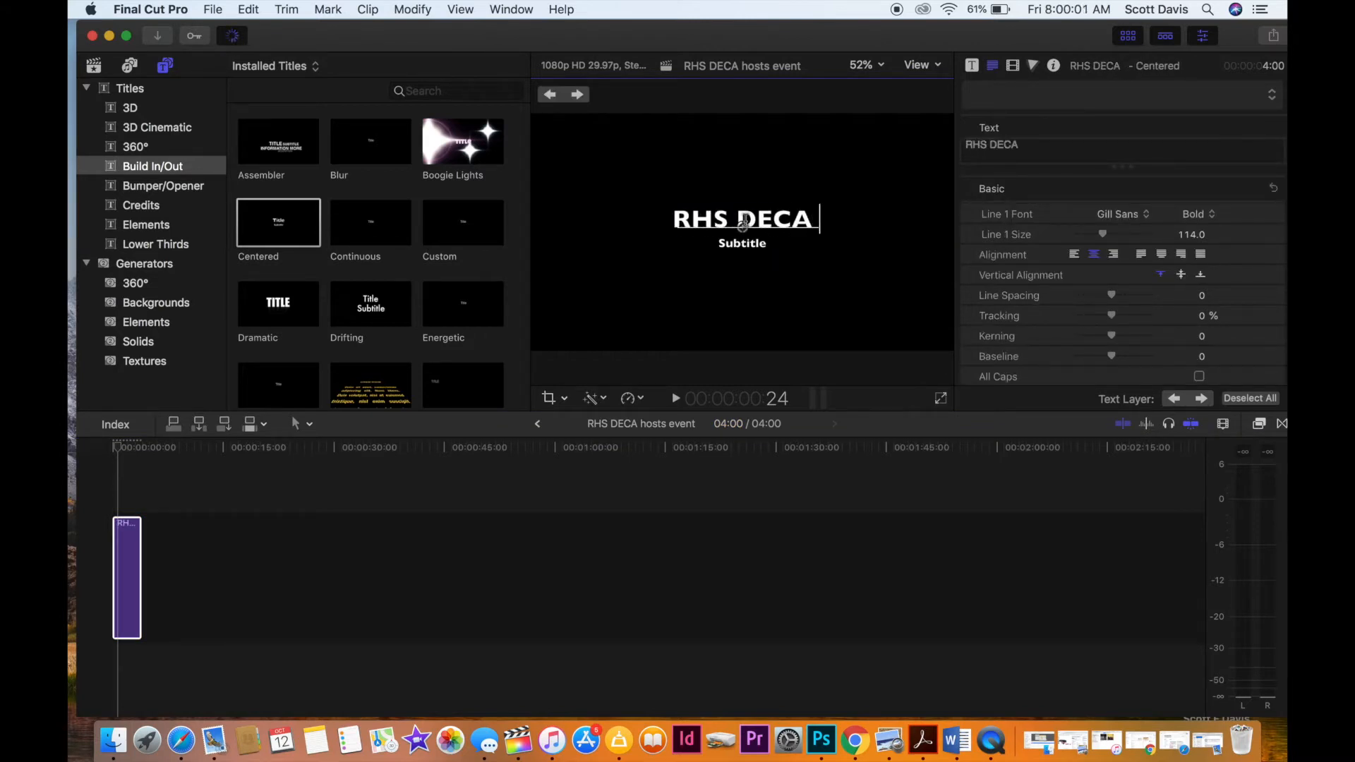
{"action": "type", "text": " host"}
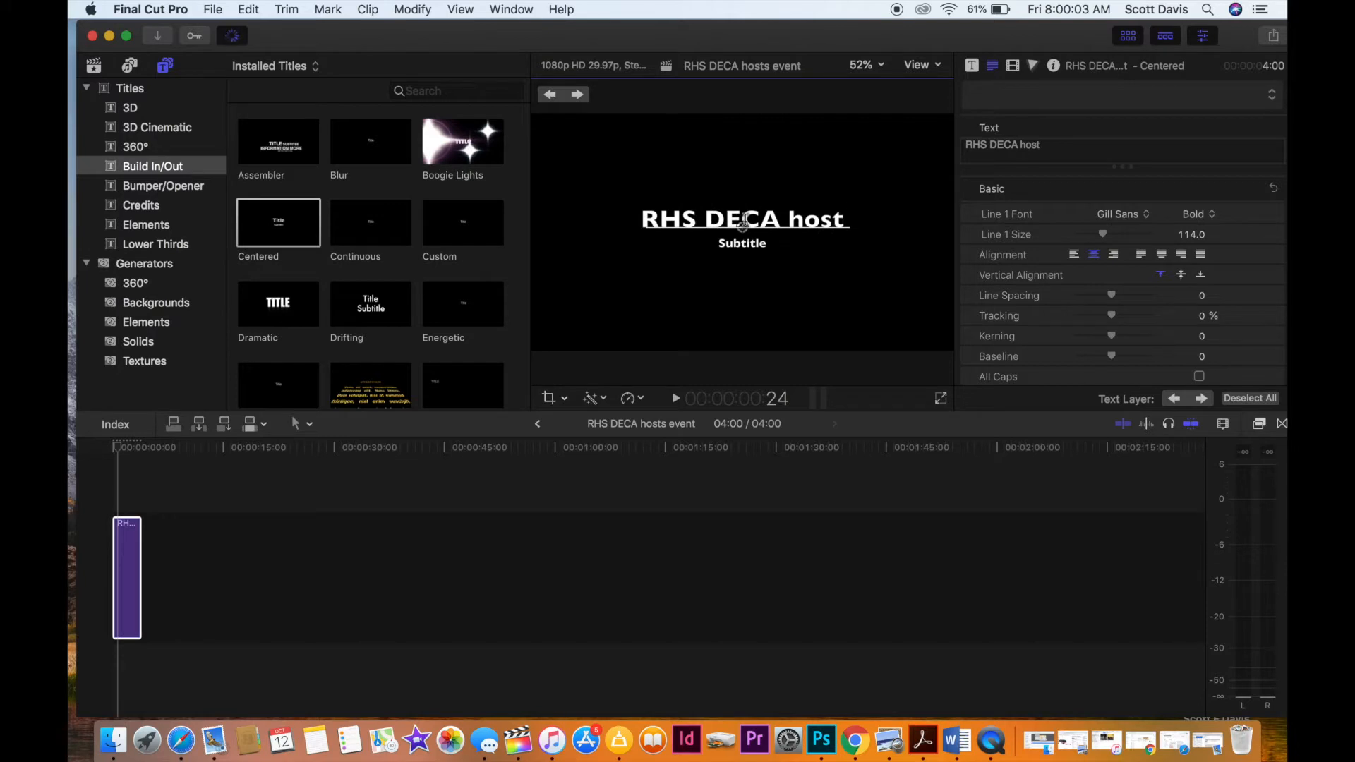
{"action": "left_click", "coordinate": [743, 244]}
{"action": "left_click_drag", "start_coordinate": [745, 246], "coordinate": [747, 285]}
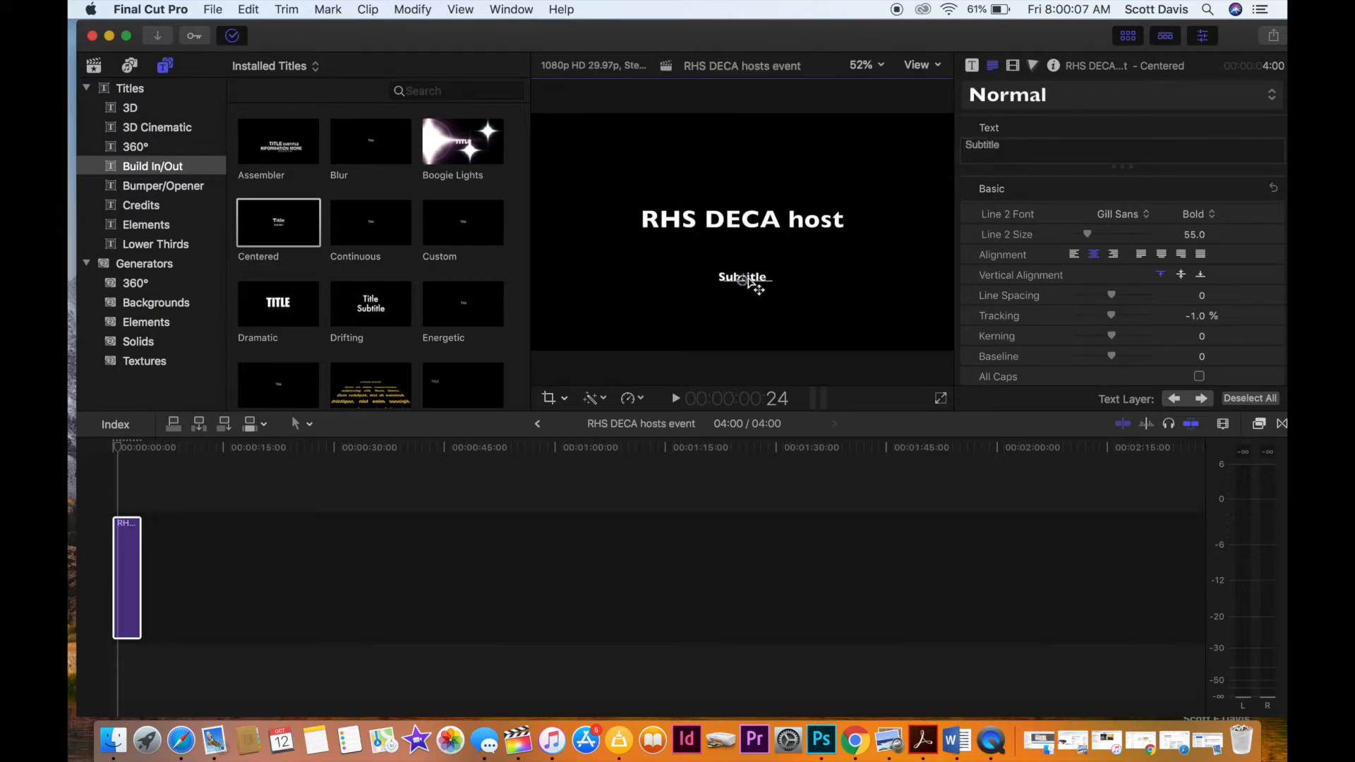
Extend the main title text to "RHS DECA hosts" with "regional event" on a second line.
{"action": "left_click", "coordinate": [844, 223]}
{"action": "double_click", "coordinate": [844, 222]}
{"action": "left_click", "coordinate": [845, 222]}
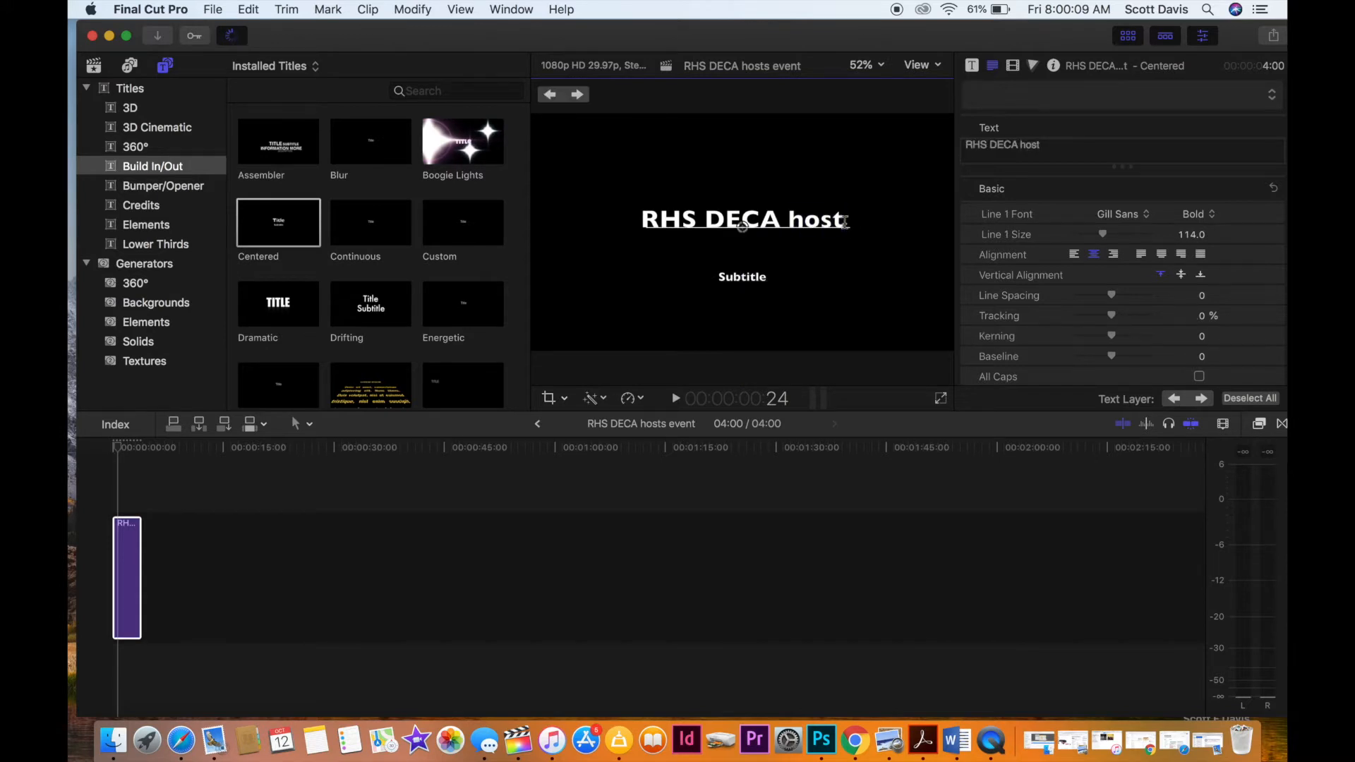
{"action": "type", "text": "s "}
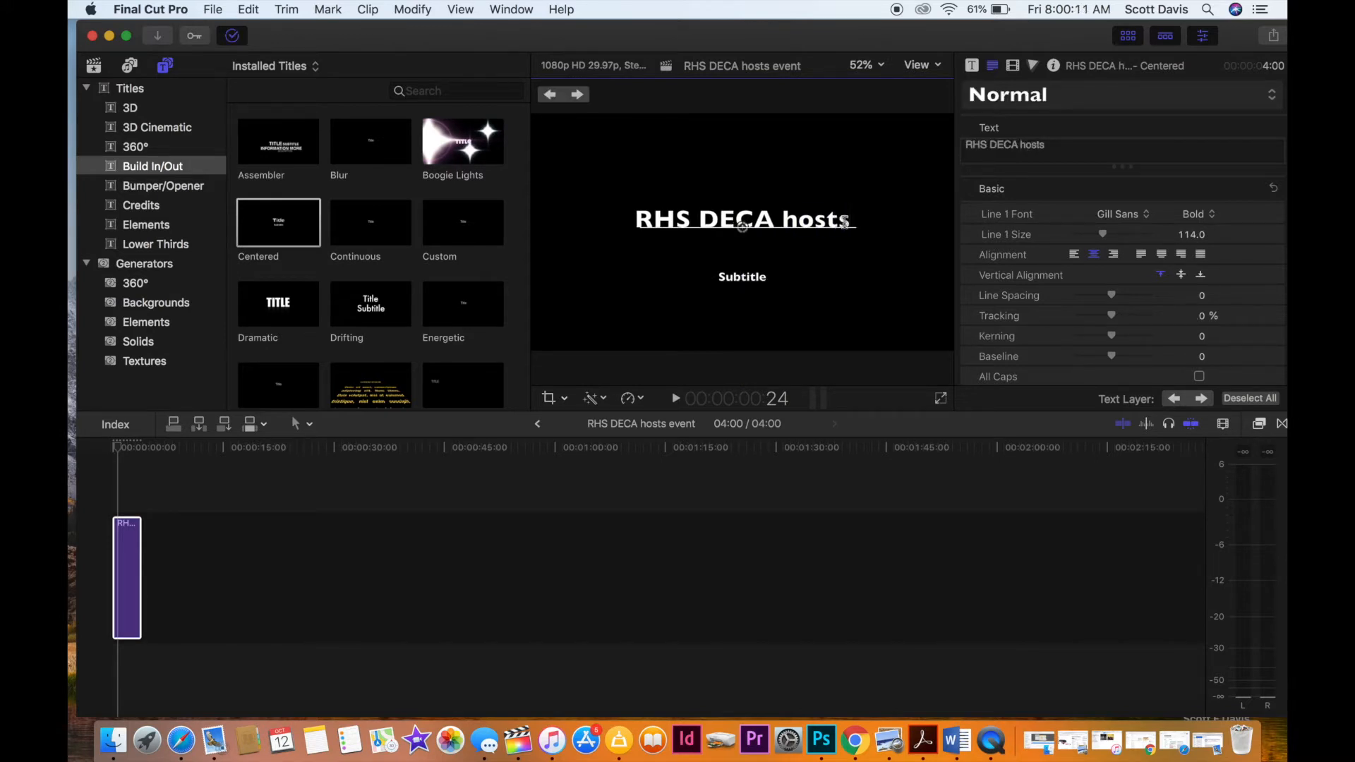
{"action": "type", "text": "regiona"}
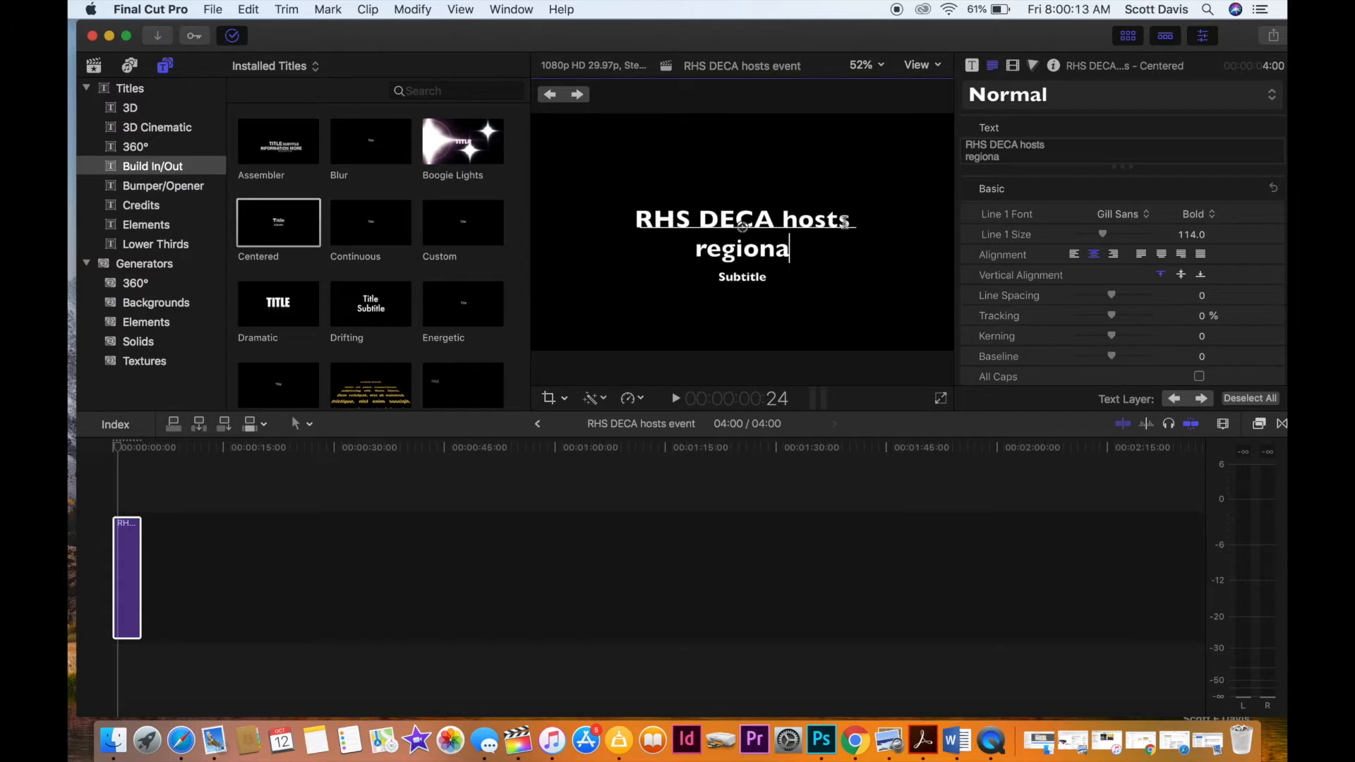
{"action": "type", "text": "l "}
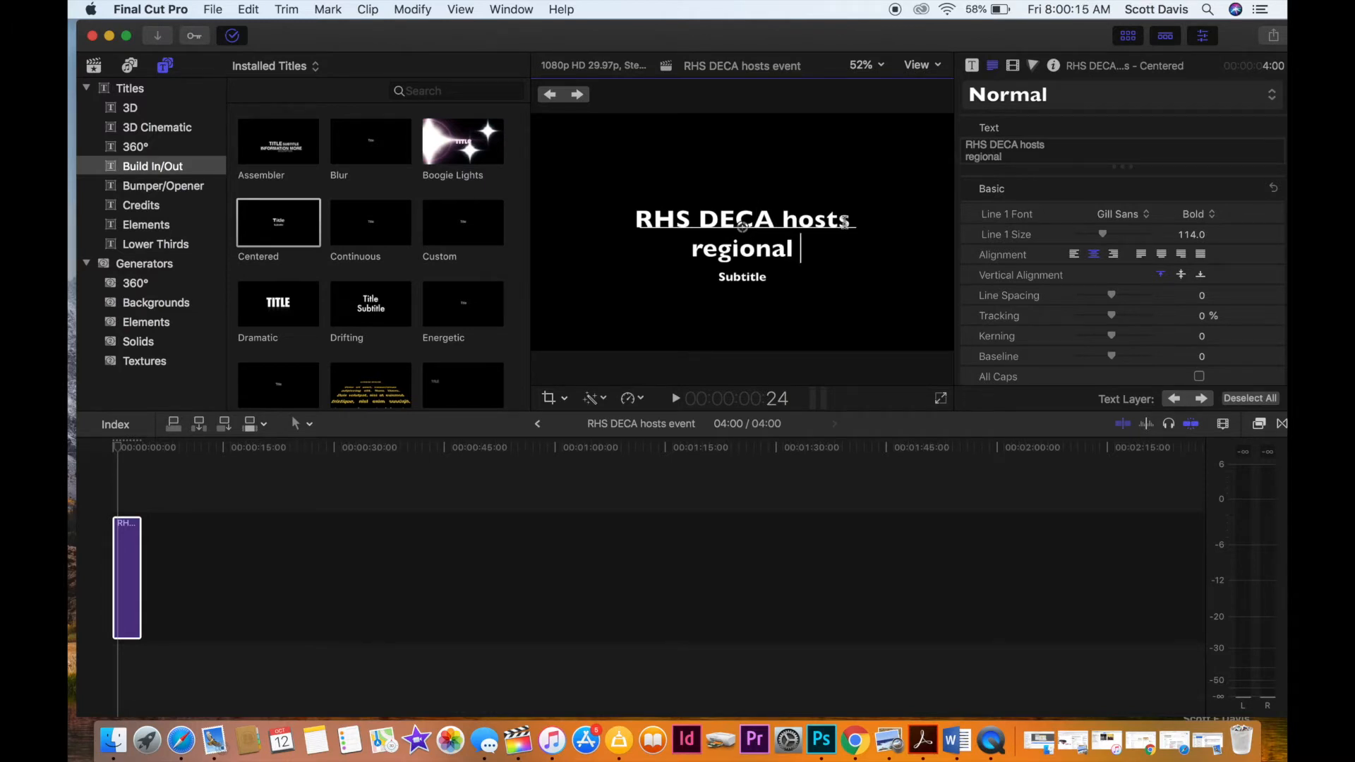
{"action": "type", "text": "event"}
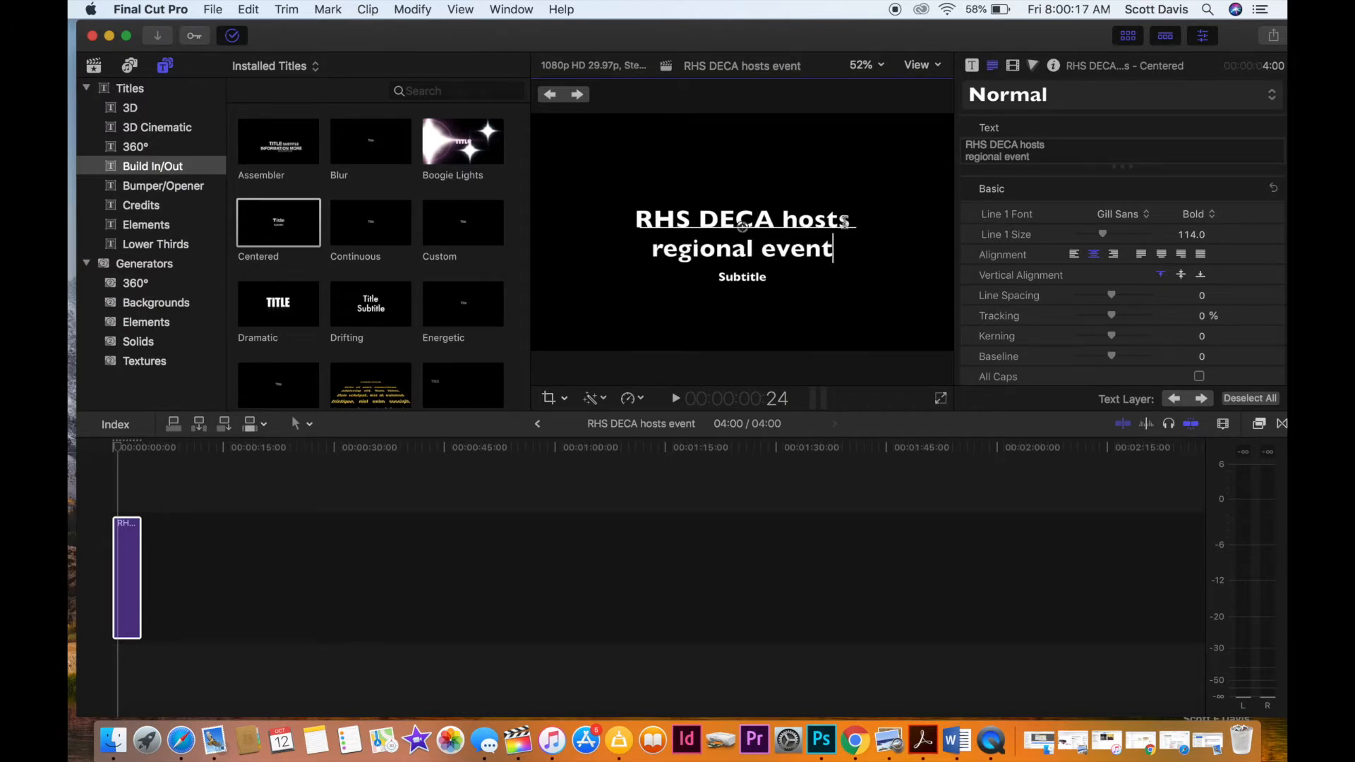
Change the title's second line to "Regional Conference", replacing the word "event" and capitalizing "Regional".
{"action": "left_click_drag", "start_coordinate": [762, 252], "coordinate": [845, 254]}
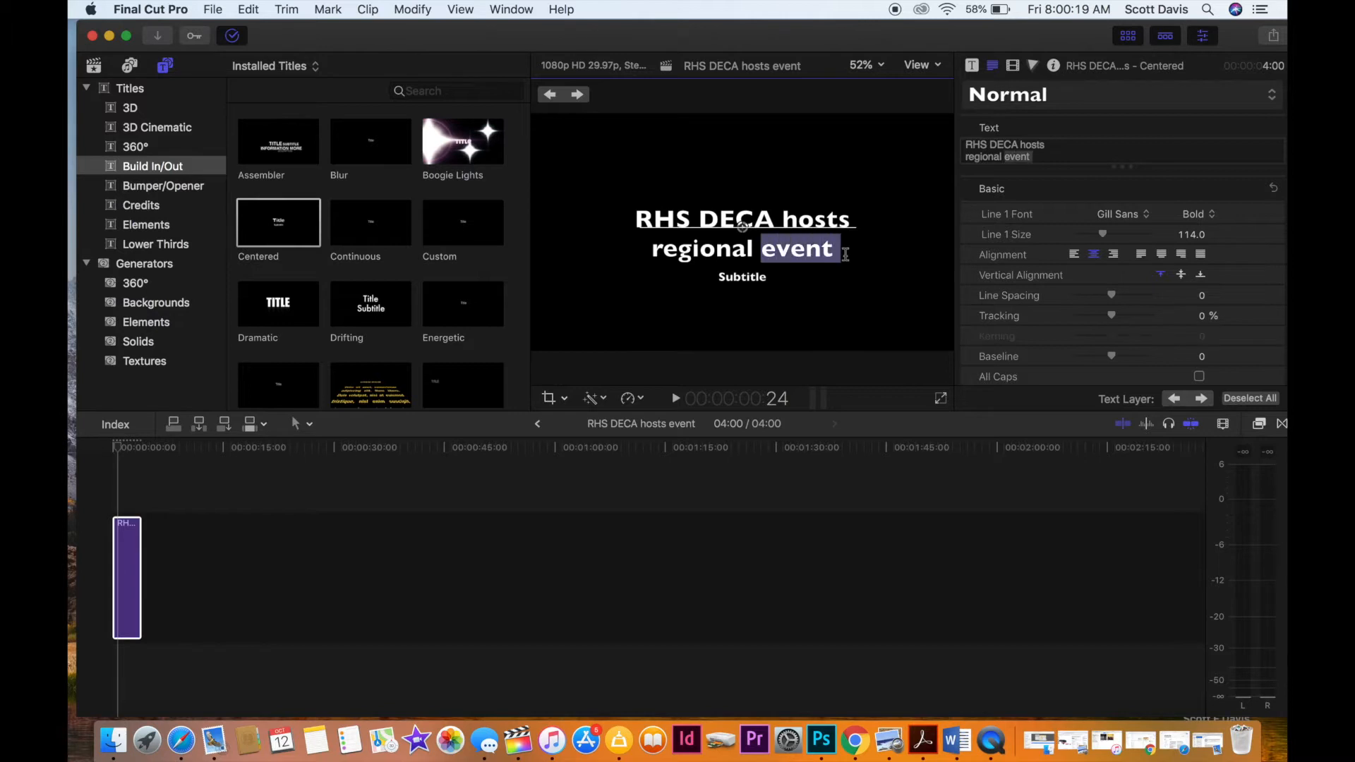
{"action": "type", "text": "Con"}
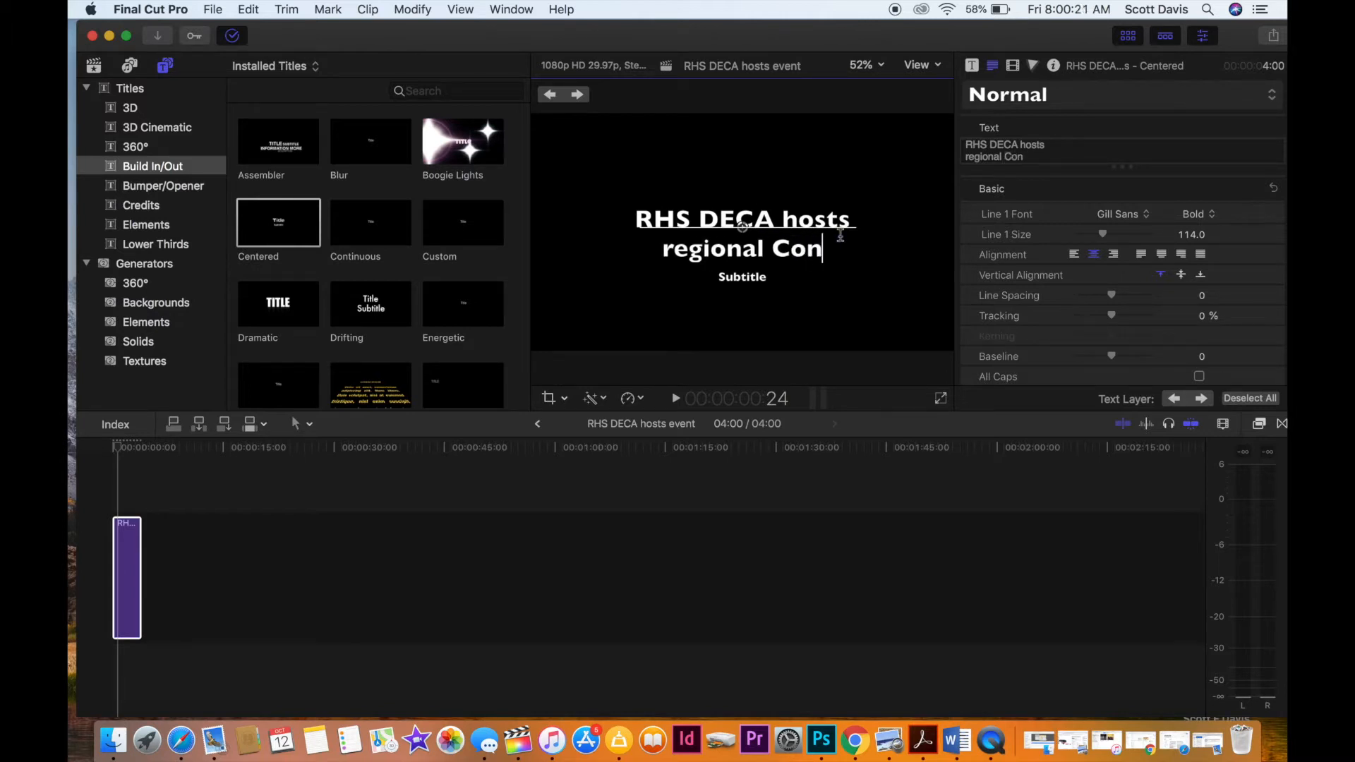
{"action": "type", "text": "ference"}
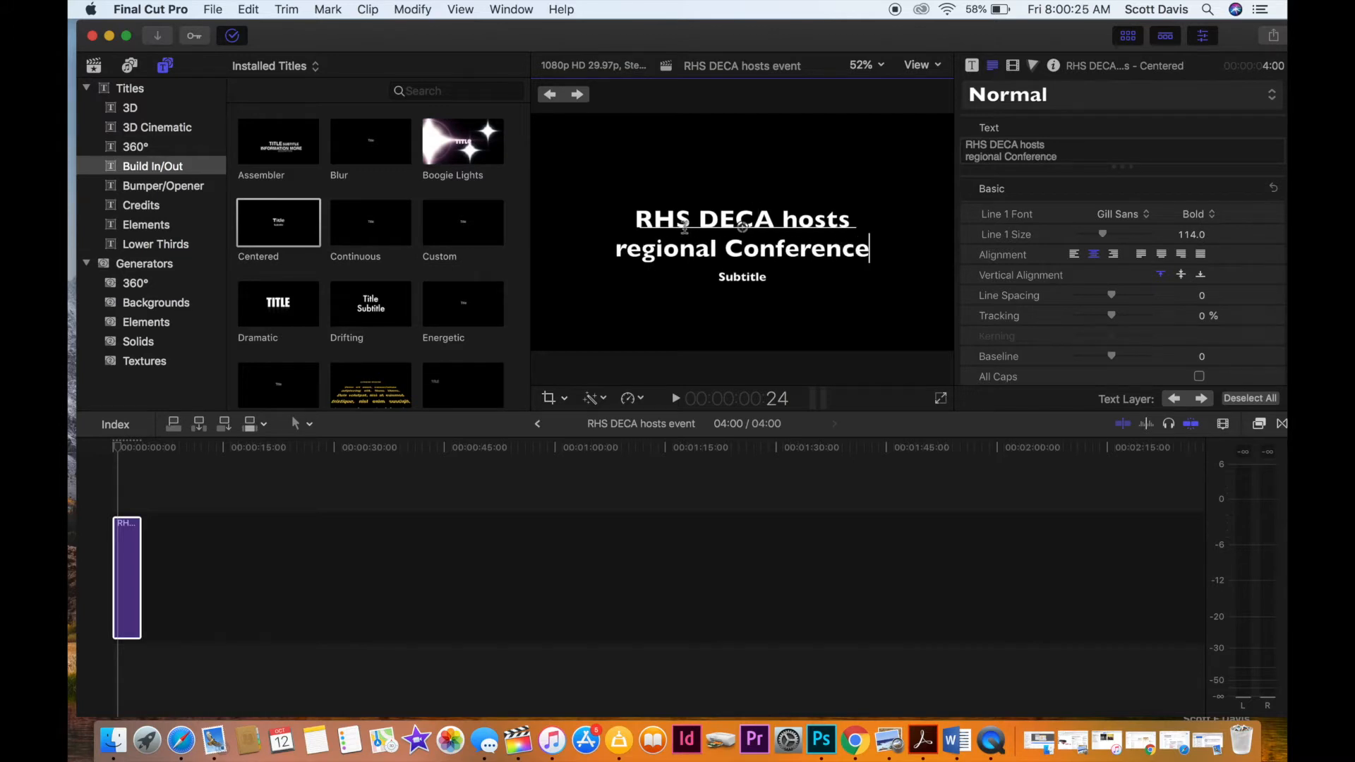
{"action": "left_click_drag", "start_coordinate": [615, 251], "coordinate": [623, 252]}
{"action": "type", "text": "R"}
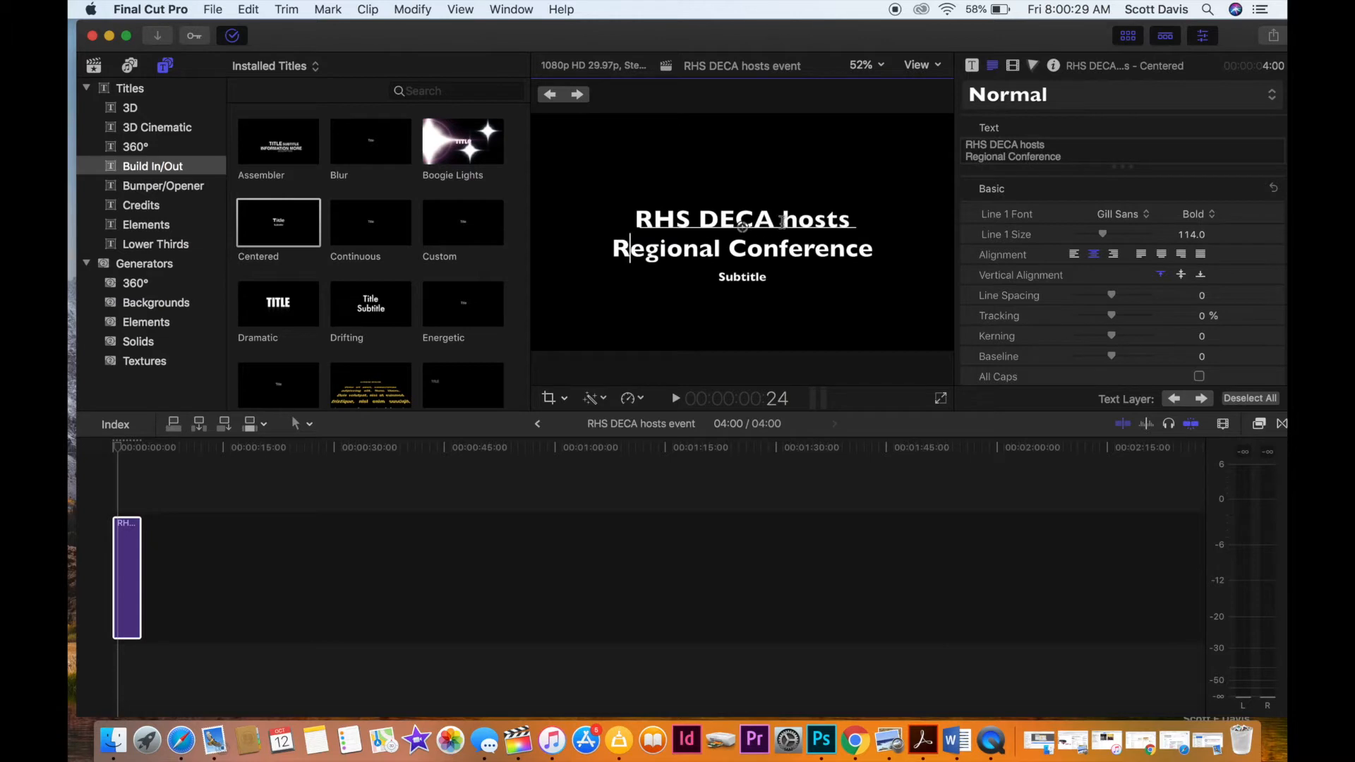
Change the title's first line to "RHS DECA Club Hosts".
{"action": "left_click_drag", "start_coordinate": [782, 219], "coordinate": [791, 221]}
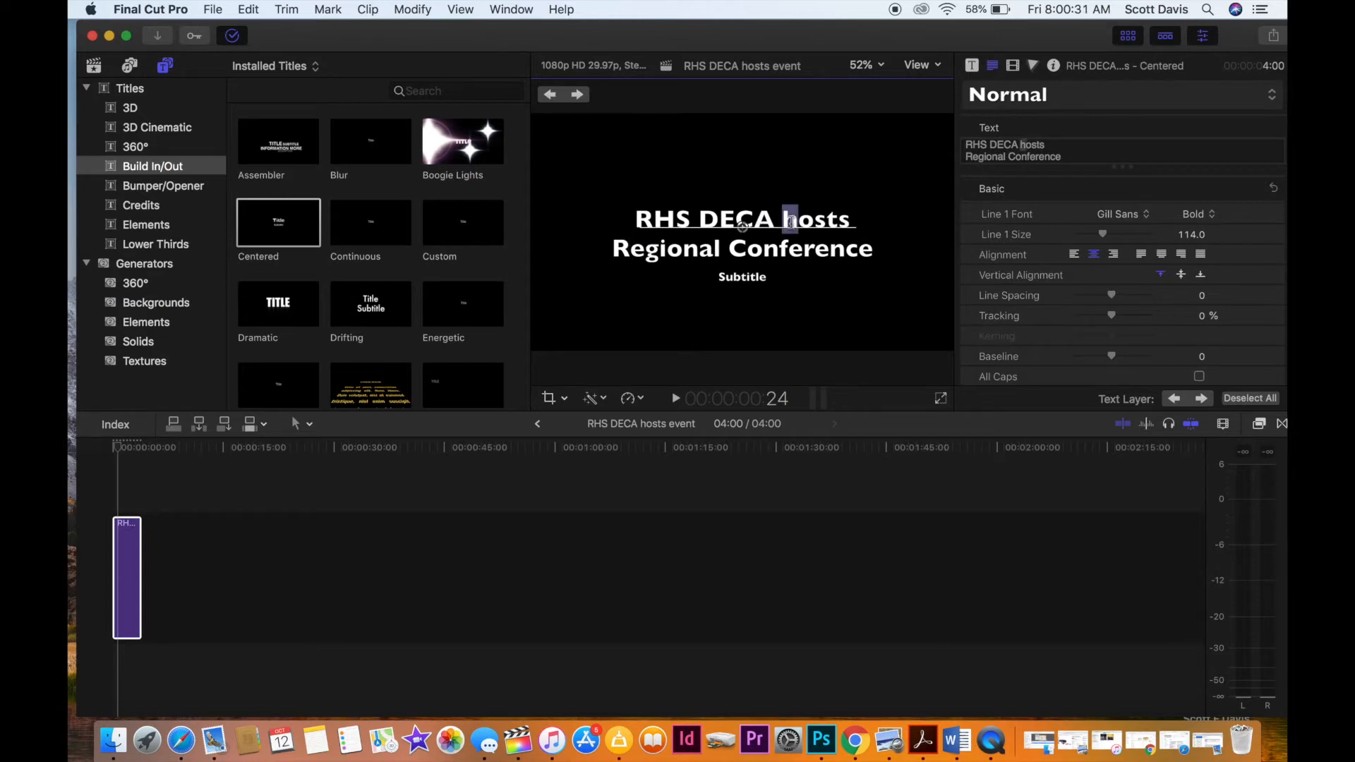
{"action": "type", "text": "H"}
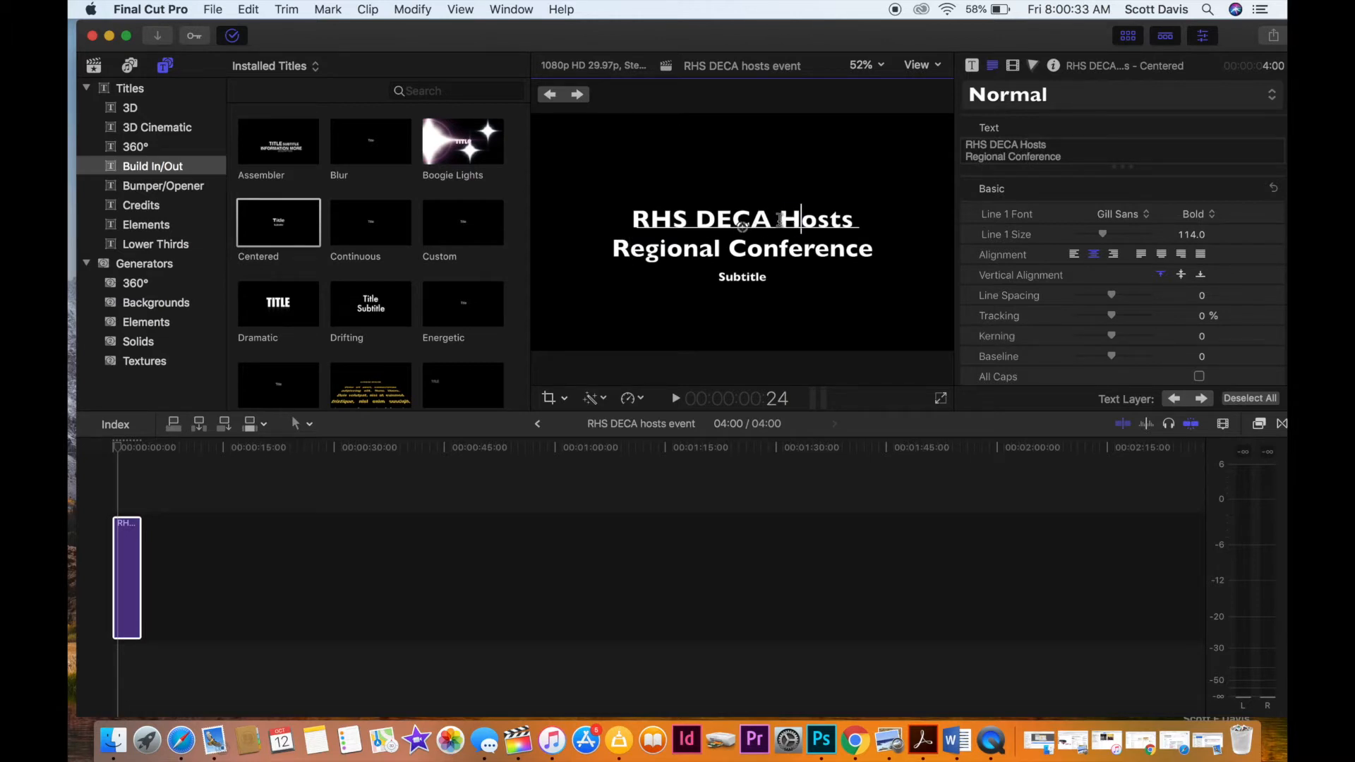
{"action": "left_click", "coordinate": [779, 220]}
{"action": "type", "text": "Club"}
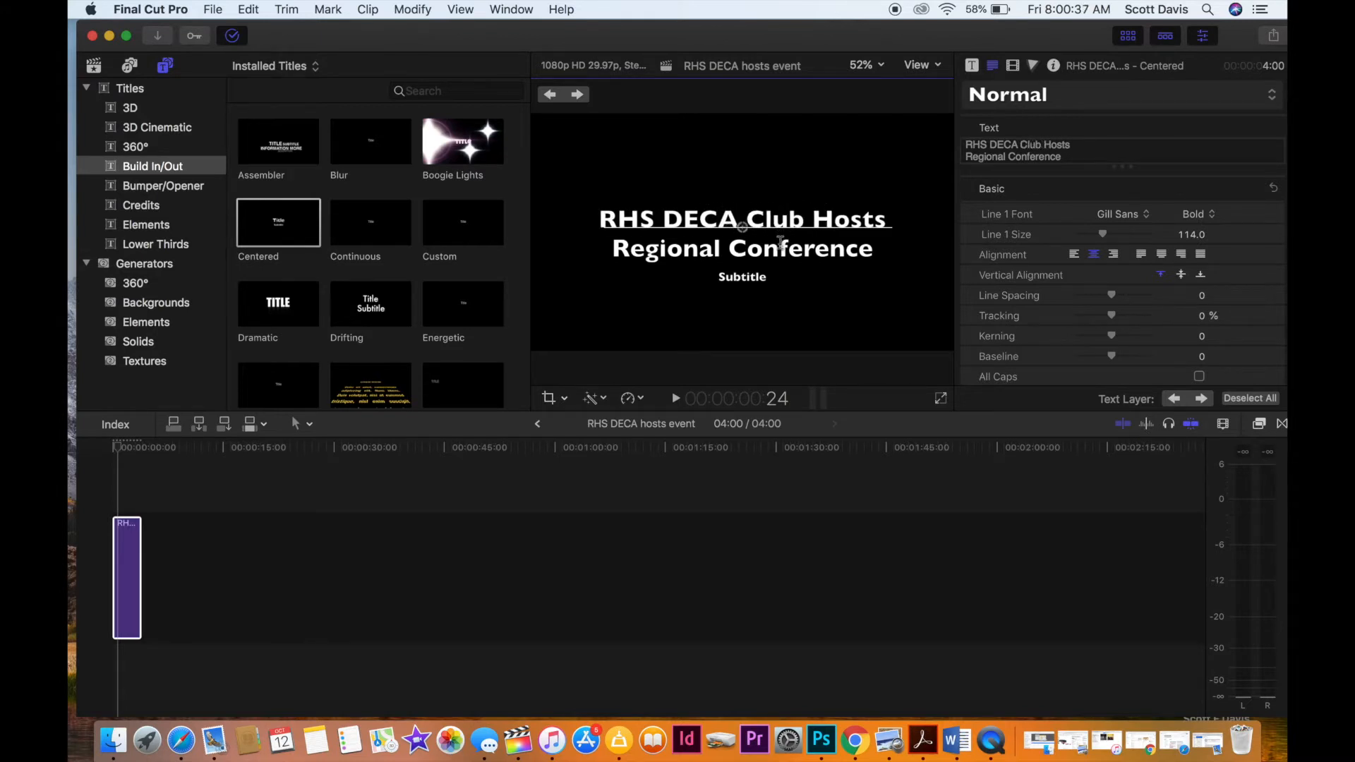
Replace the subtitle with "Oct. 11, 2018 at Rogers High School" and view the finished title in the timeline.
{"action": "double_click", "coordinate": [723, 277]}
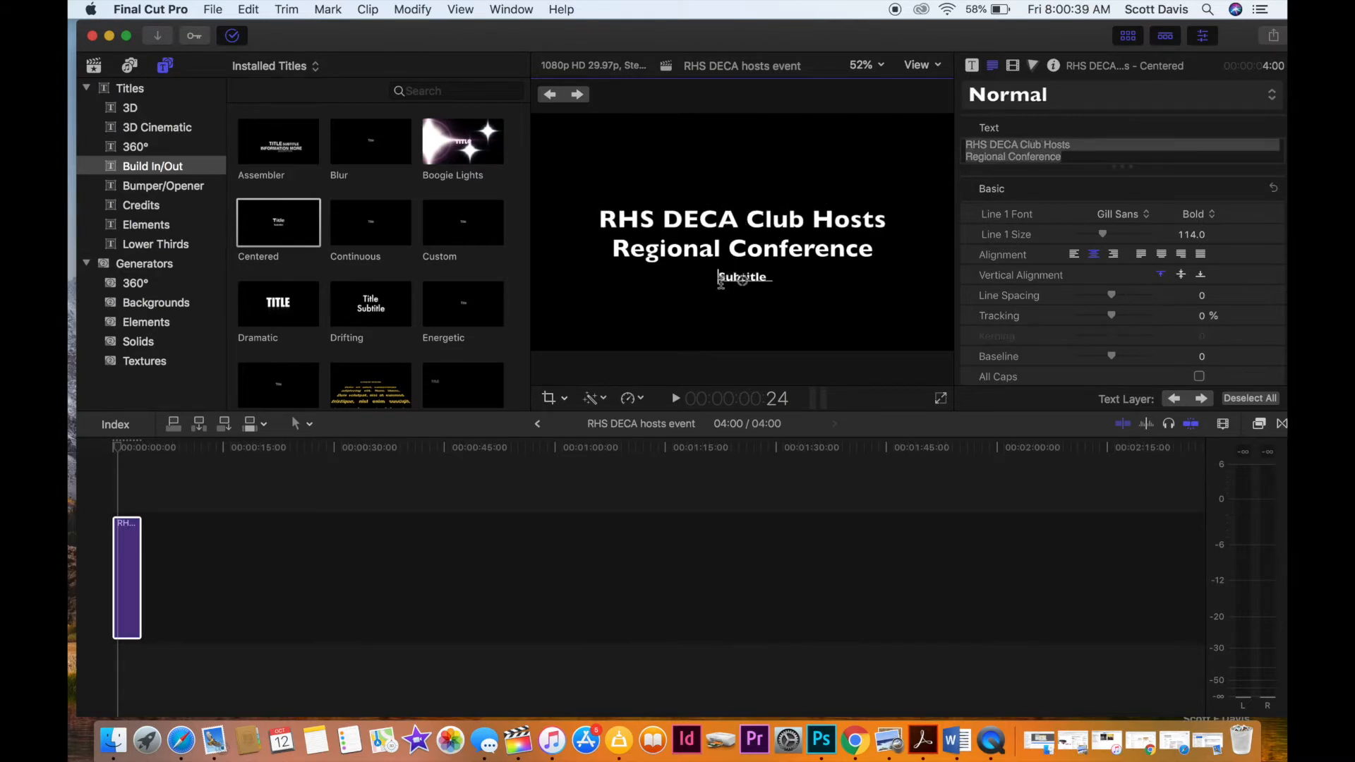
{"action": "left_click", "coordinate": [1084, 13]}
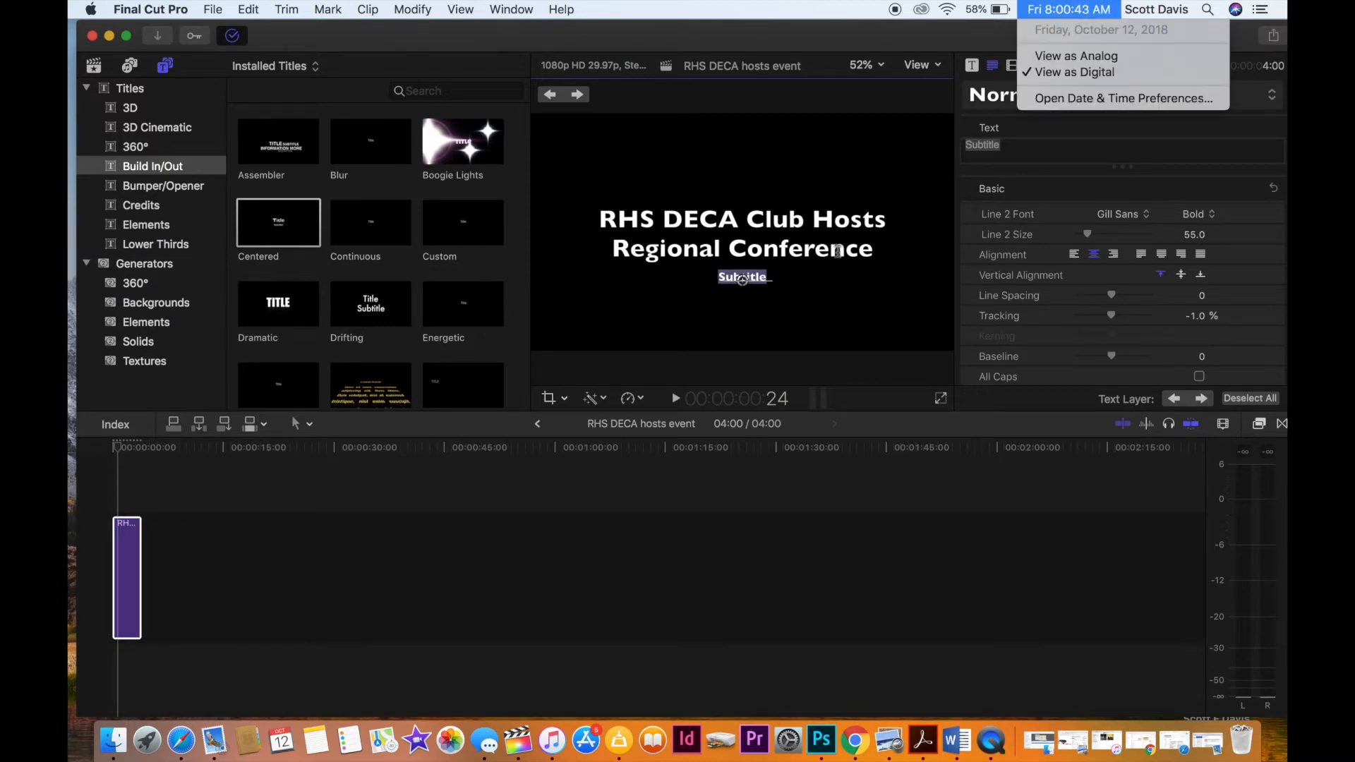
{"action": "left_click", "coordinate": [799, 293]}
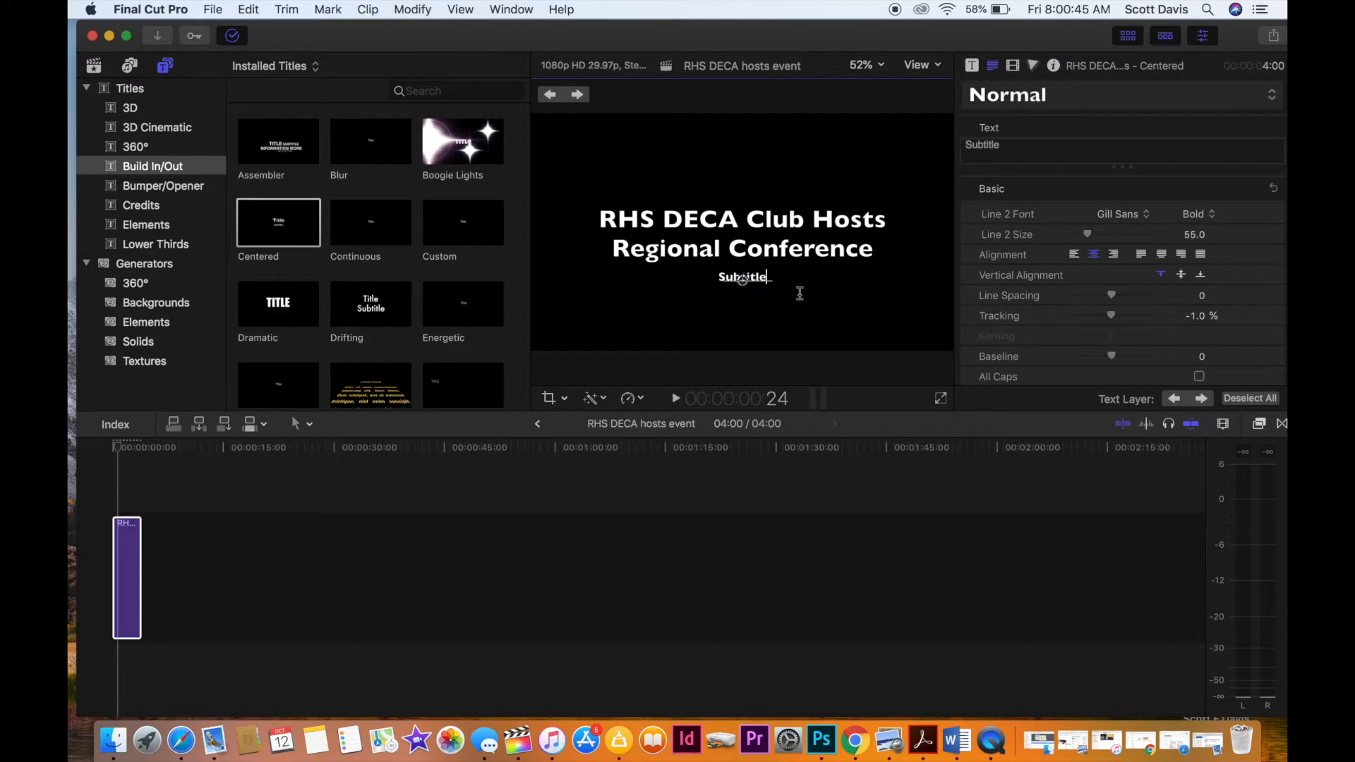
{"action": "left_click_drag", "start_coordinate": [716, 277], "coordinate": [769, 277]}
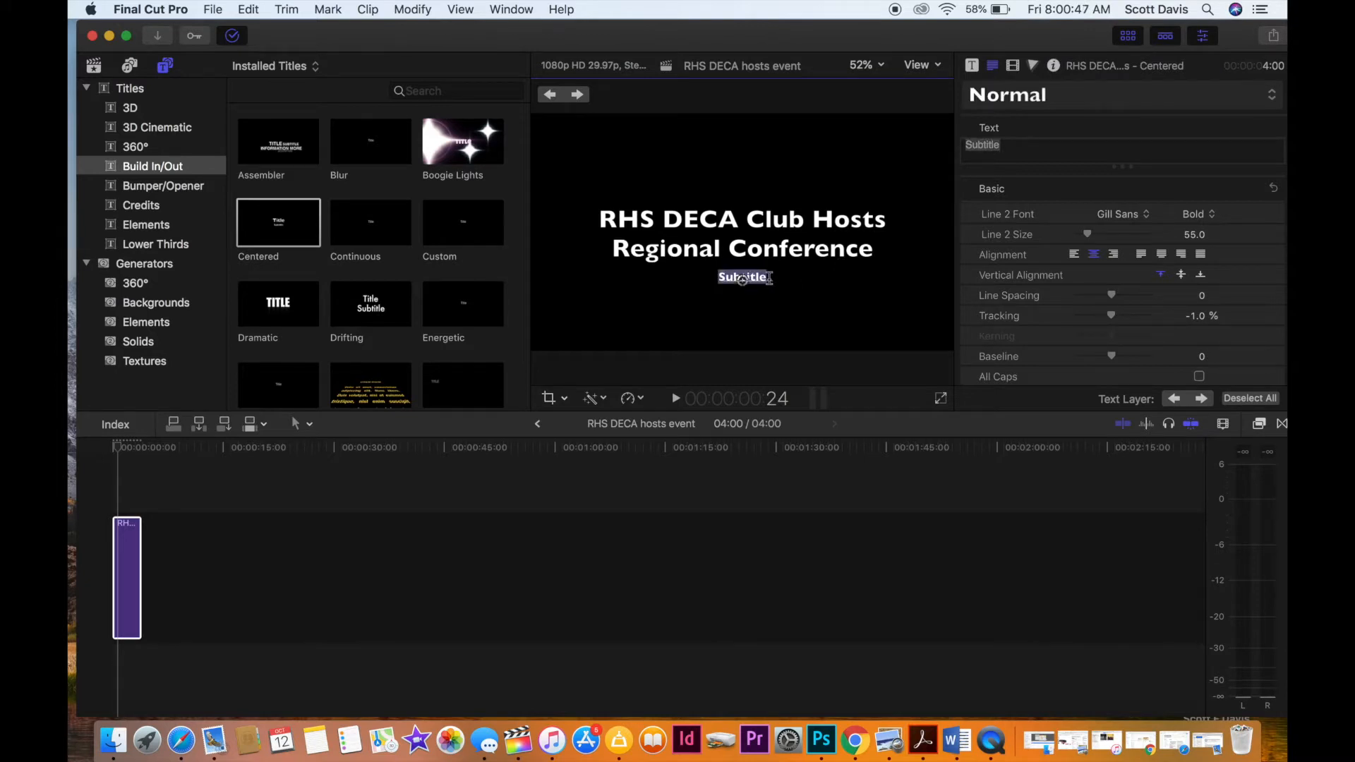
{"action": "type", "text": "Oct. 1"}
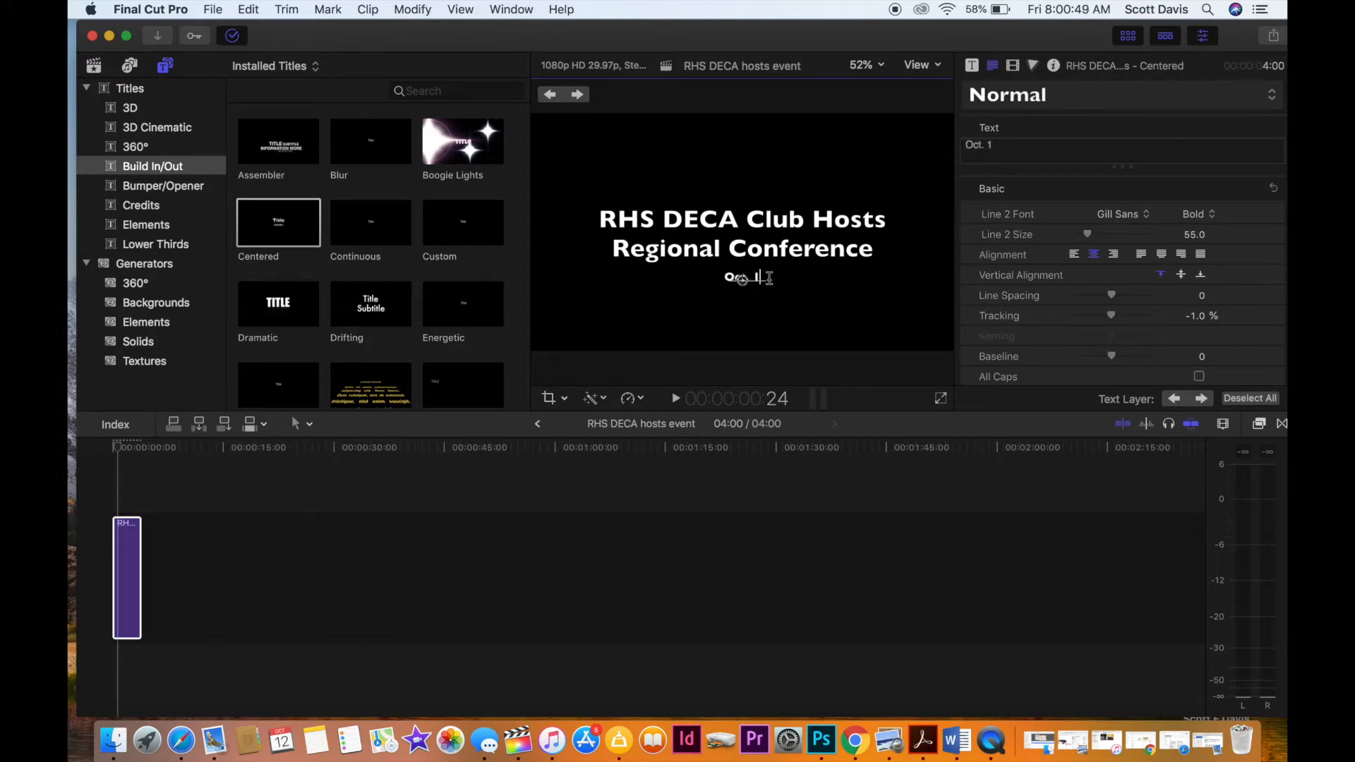
{"action": "type", "text": "1, 2018"}
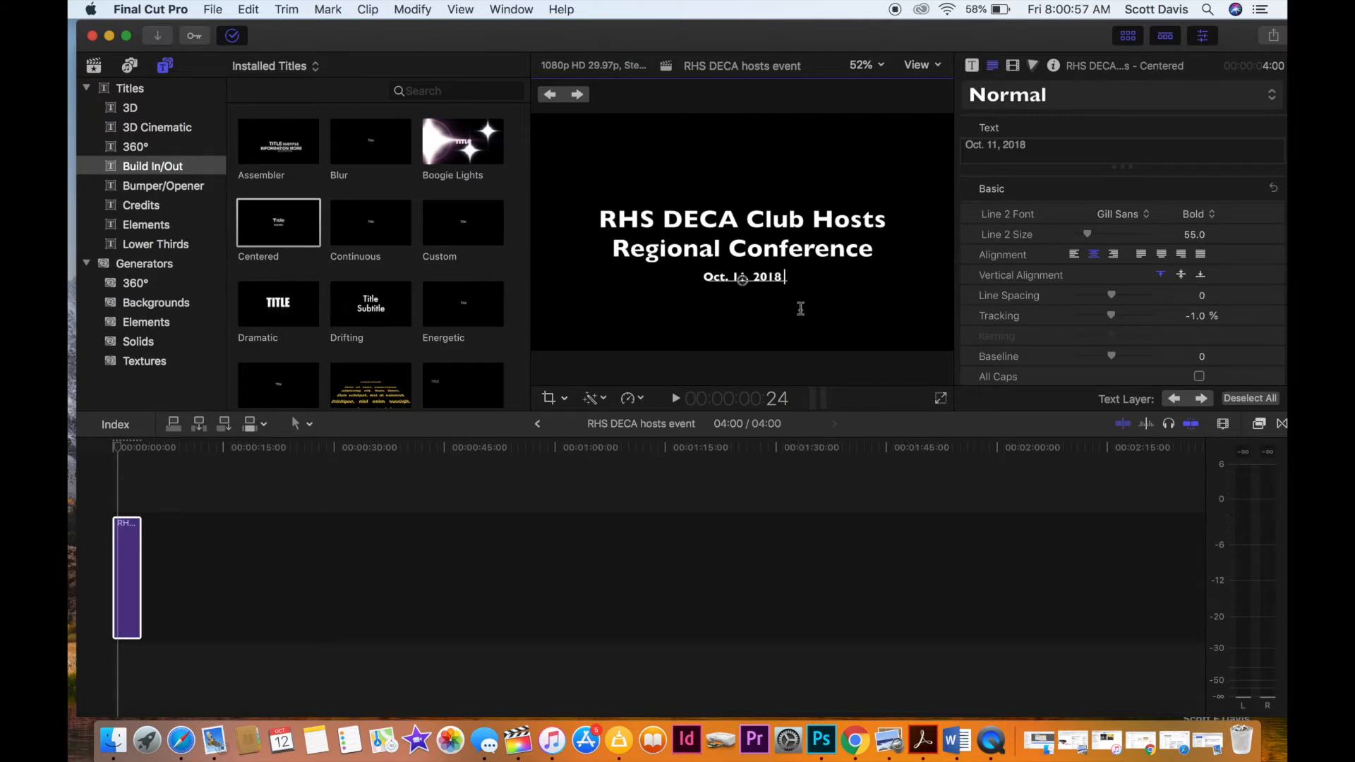
{"action": "type", "text": "at Ro"}
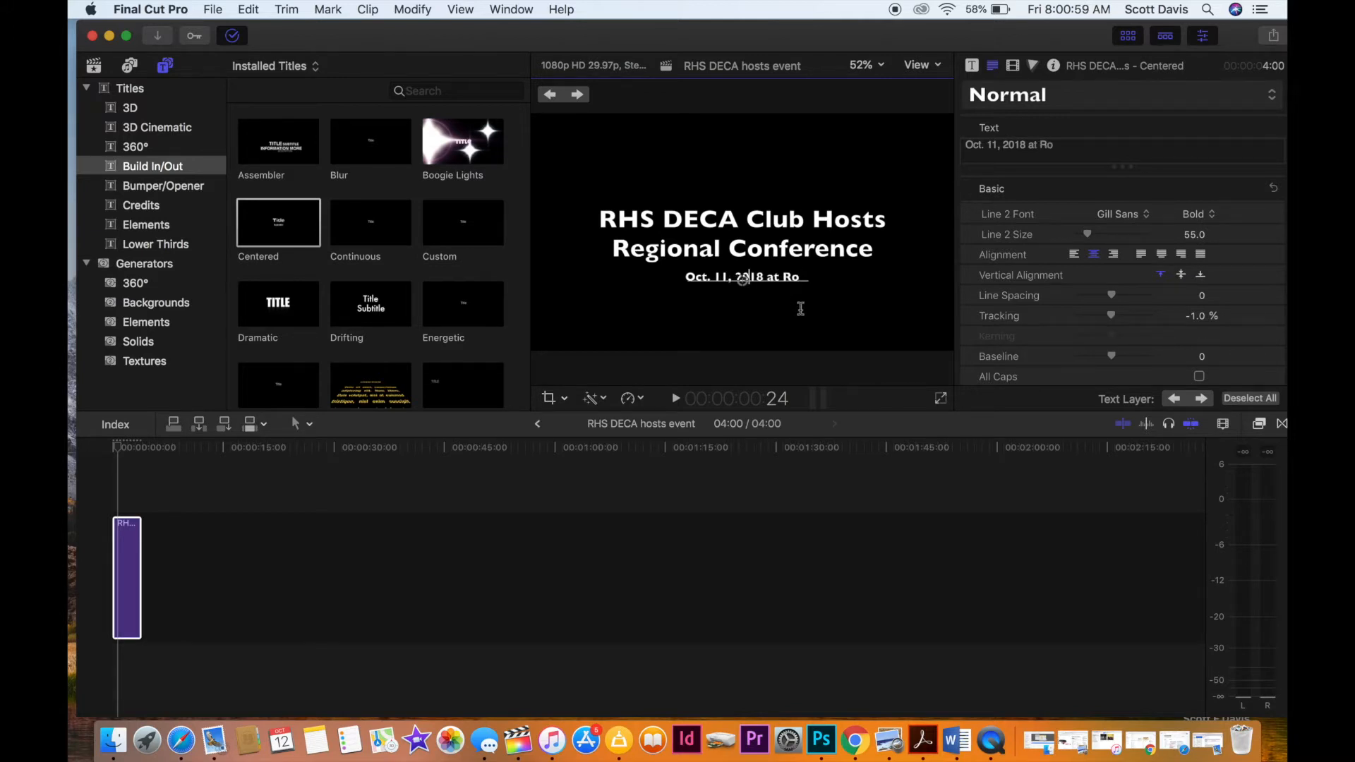
{"action": "type", "text": "gers Hi"}
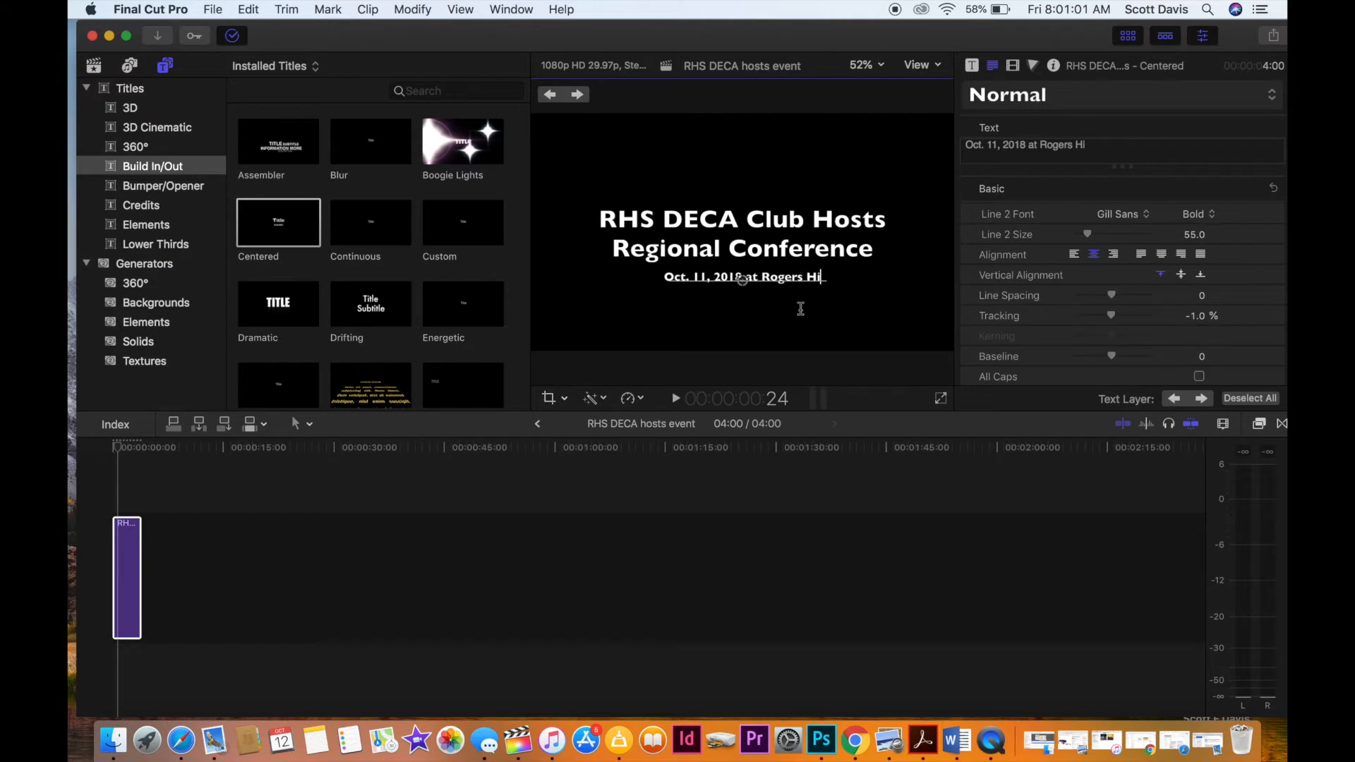
{"action": "type", "text": "gh School"}
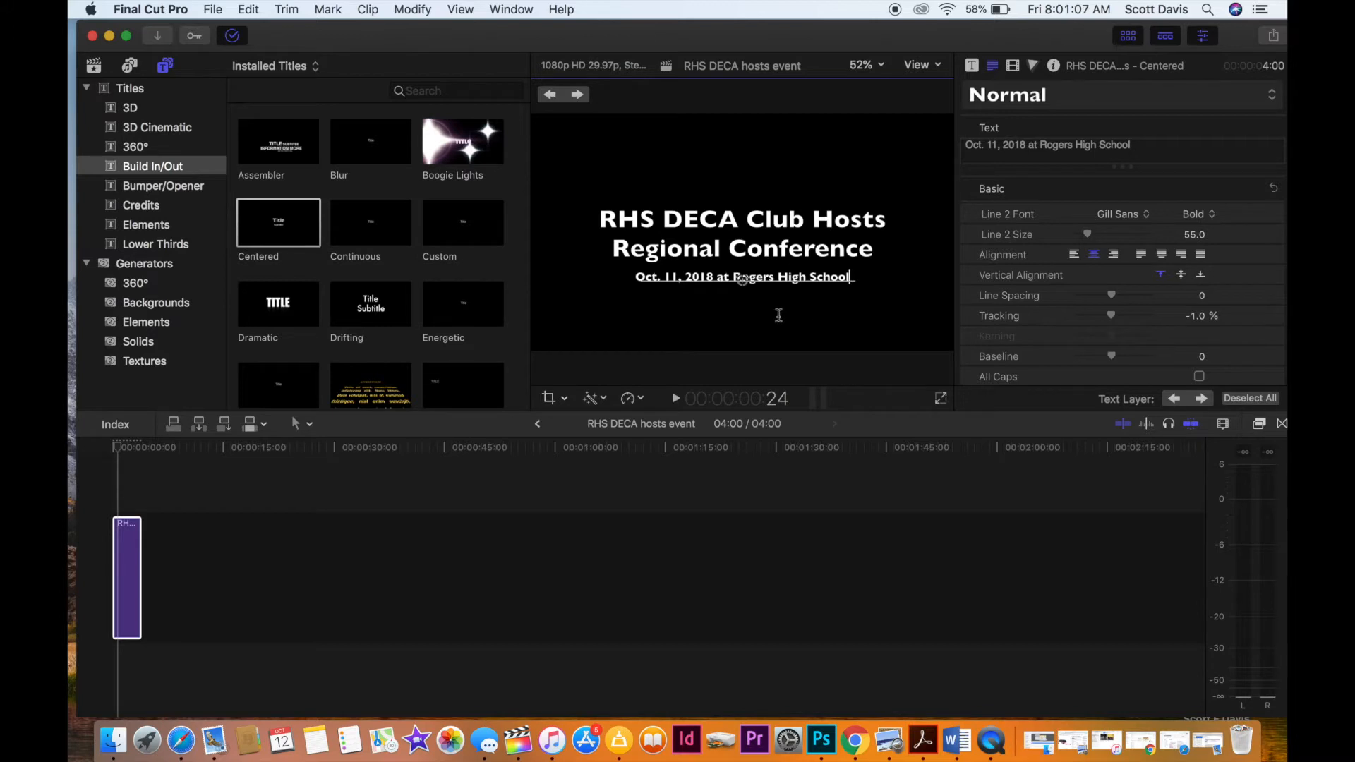
{"action": "left_click", "coordinate": [159, 556]}
{"action": "left_click", "coordinate": [131, 511]}
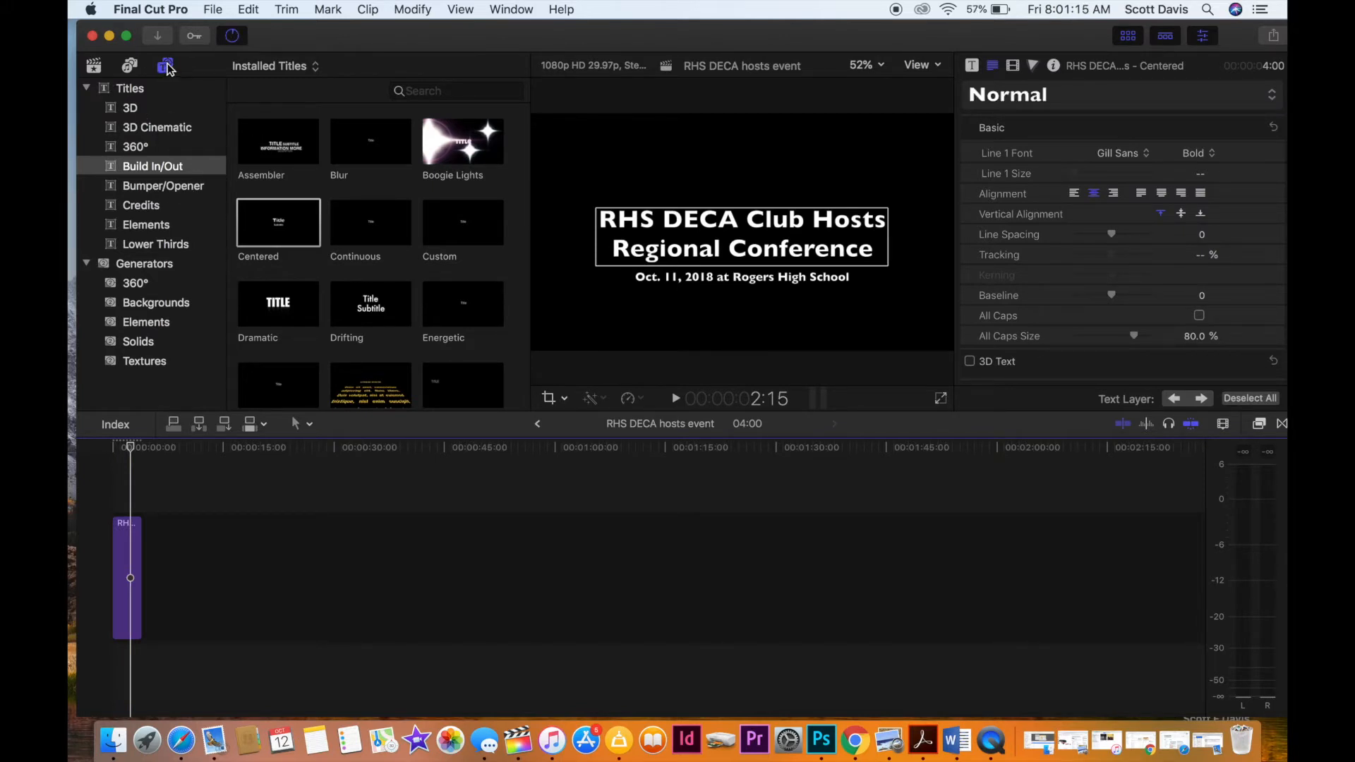
Show the clips of the DECA deal event and find MVI_1741.
{"action": "left_click", "coordinate": [94, 67]}
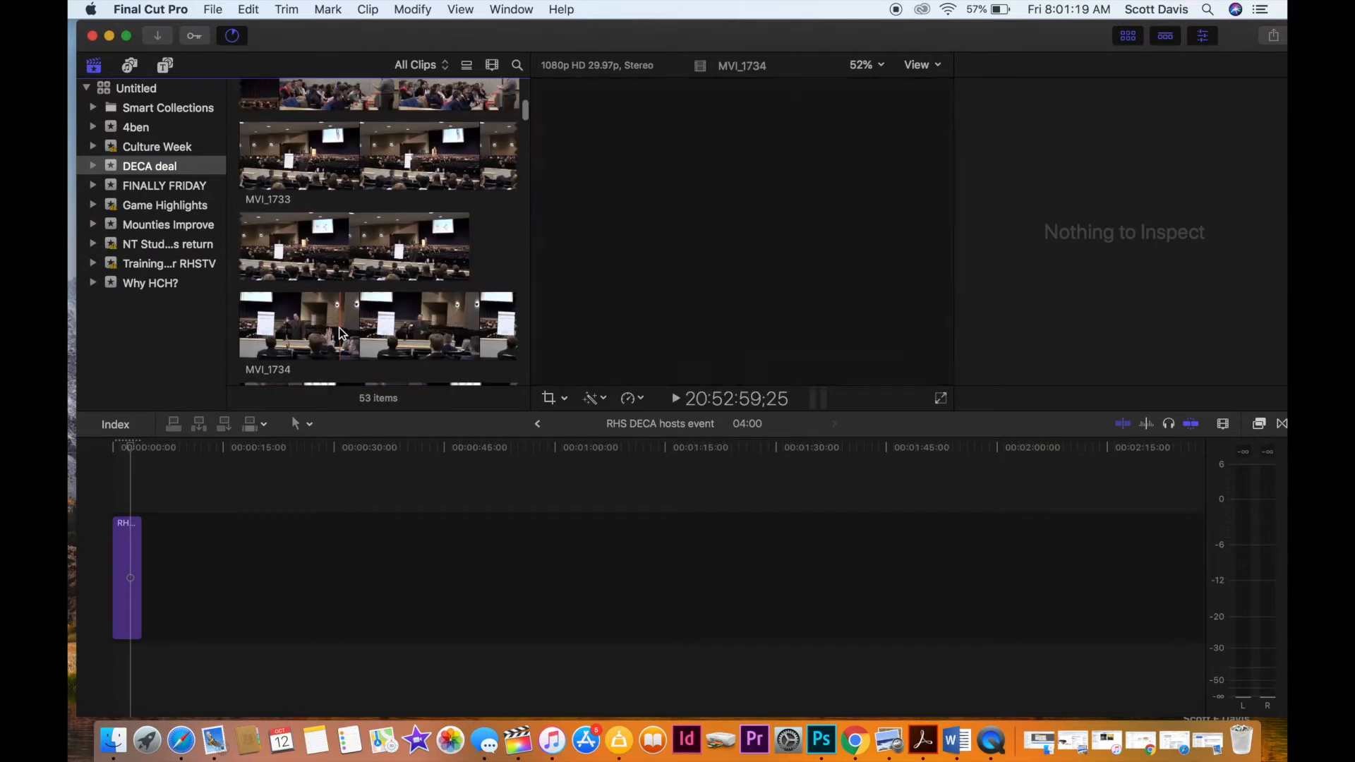
{"action": "scroll", "coordinate": [339, 327], "scroll_direction": "down", "scroll_amount": 5}
{"action": "scroll", "coordinate": [339, 327], "scroll_direction": "down", "scroll_amount": 4}
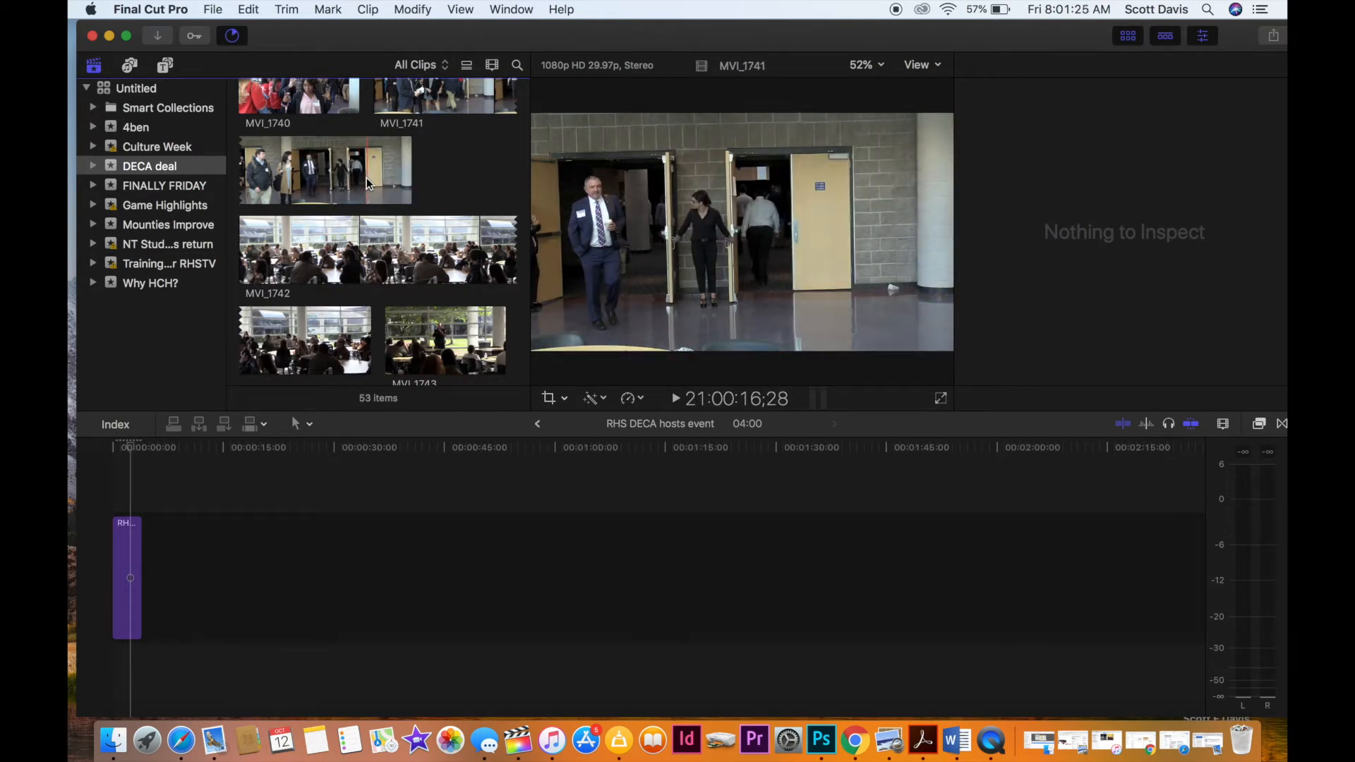
{"action": "key", "text": "i"}
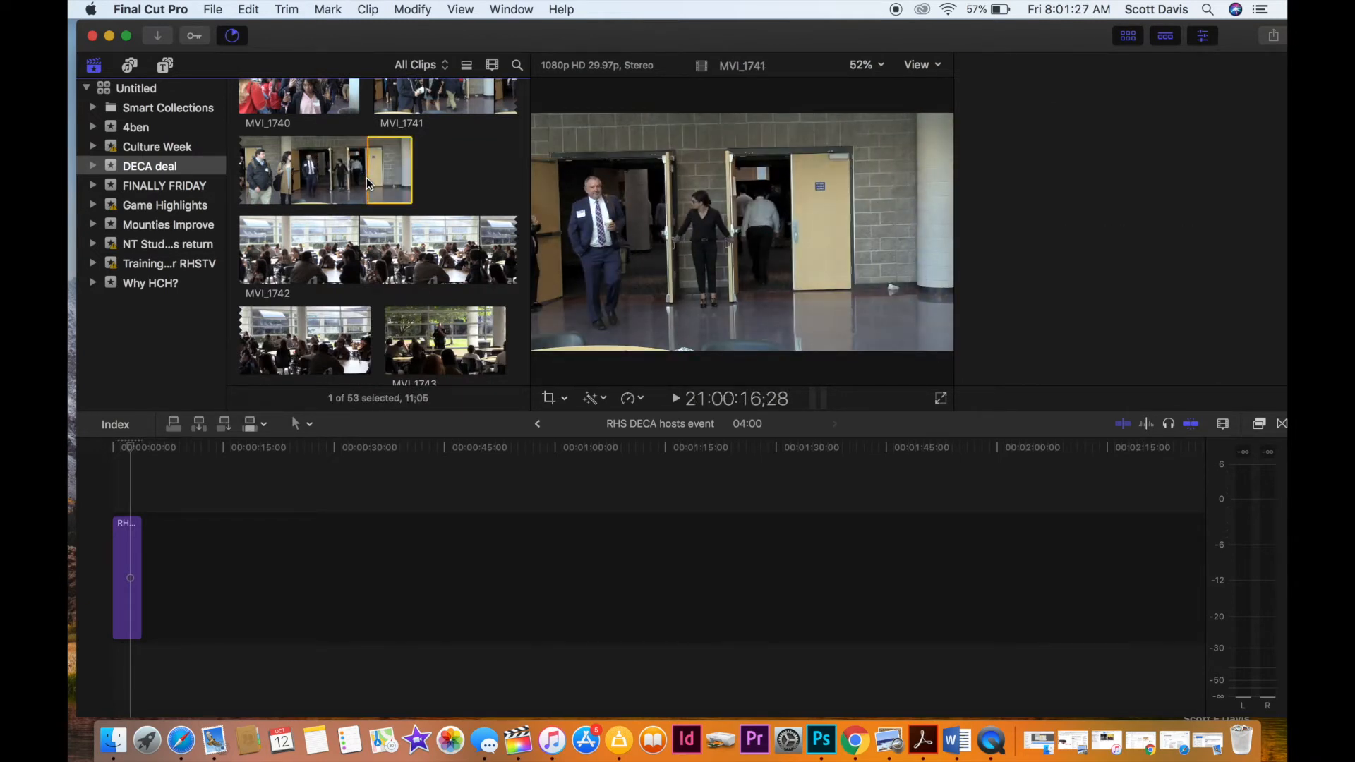
{"action": "key", "text": "ctrl+shift+i"}
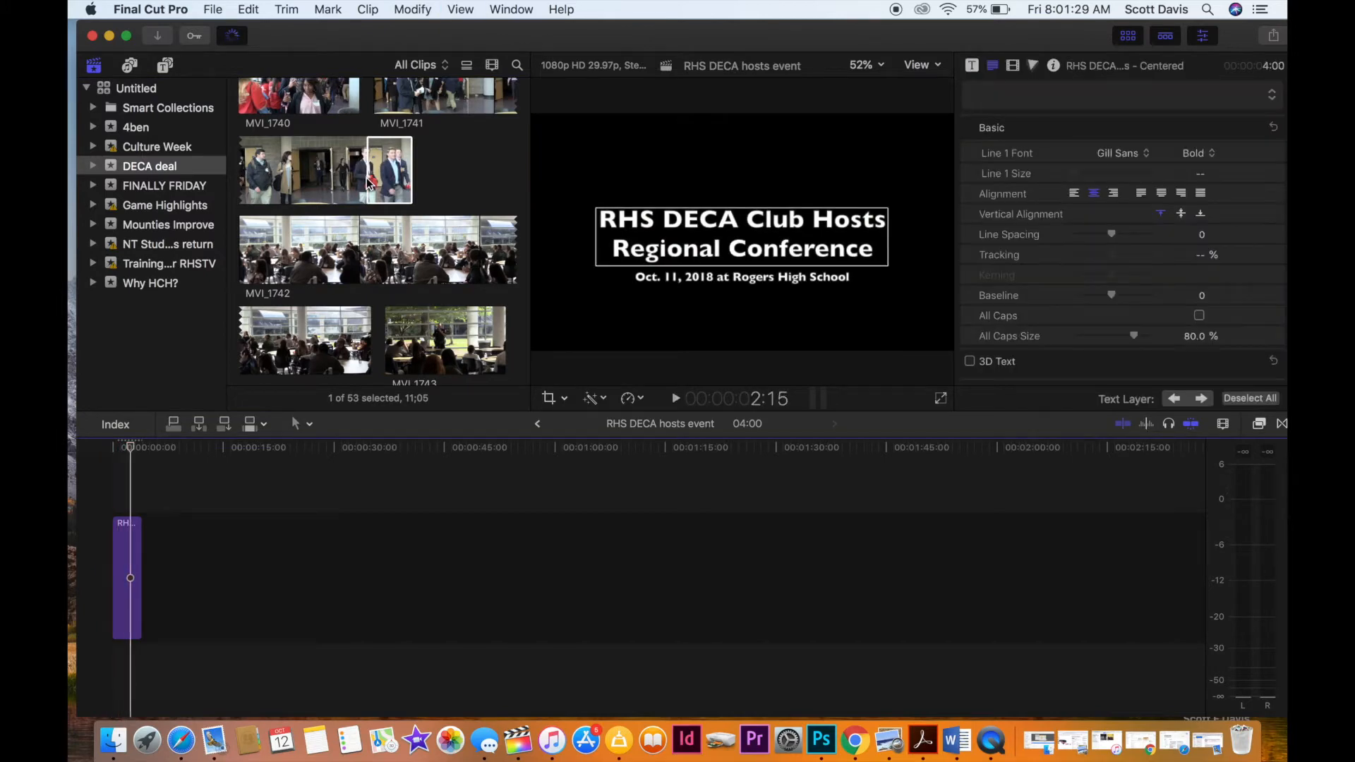
{"action": "left_click", "coordinate": [370, 178]}
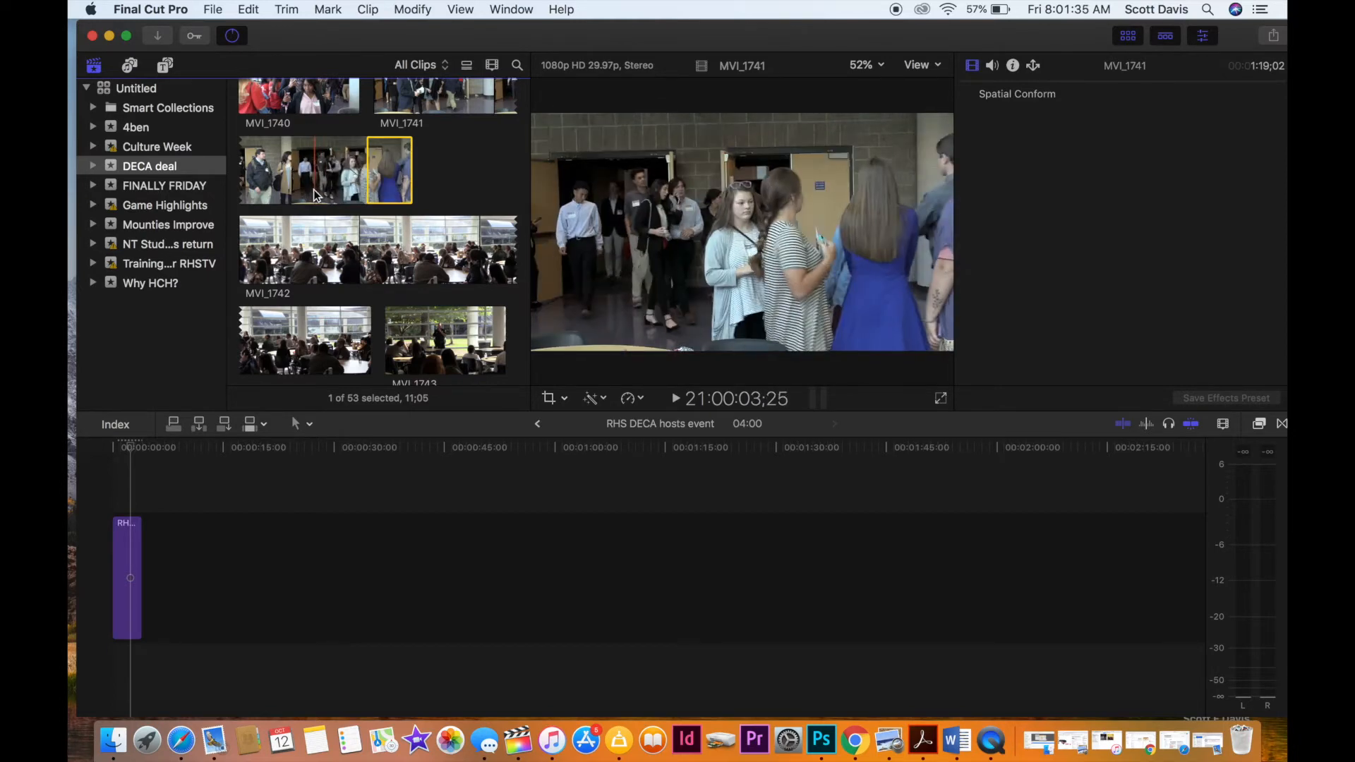
Add a range of about 8 seconds from the middle of MVI_1741 directly after the title in the timeline and play it.
{"action": "left_click_drag", "start_coordinate": [308, 194], "coordinate": [340, 193]}
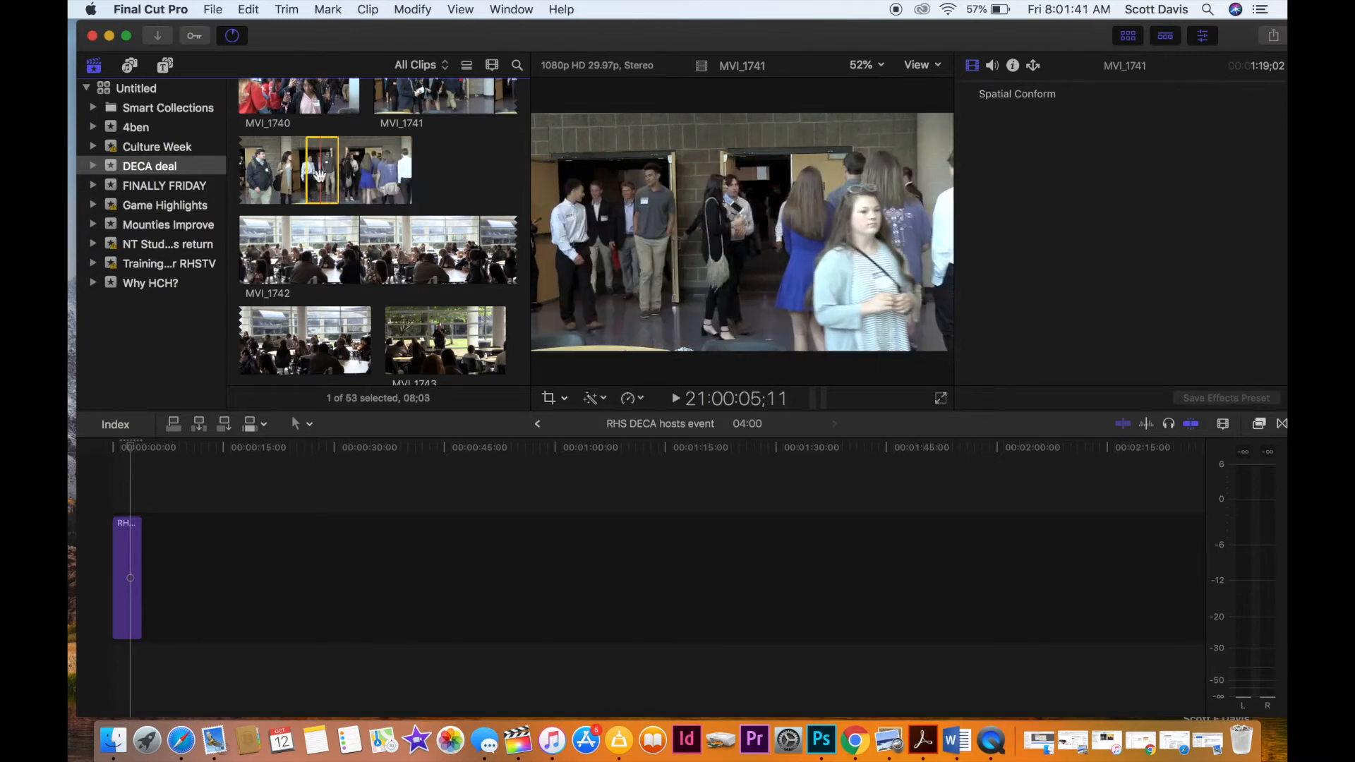
{"action": "left_click", "coordinate": [261, 418]}
{"action": "left_click", "coordinate": [163, 547]}
{"action": "left_click", "coordinate": [148, 518]}
{"action": "key", "text": "space"}
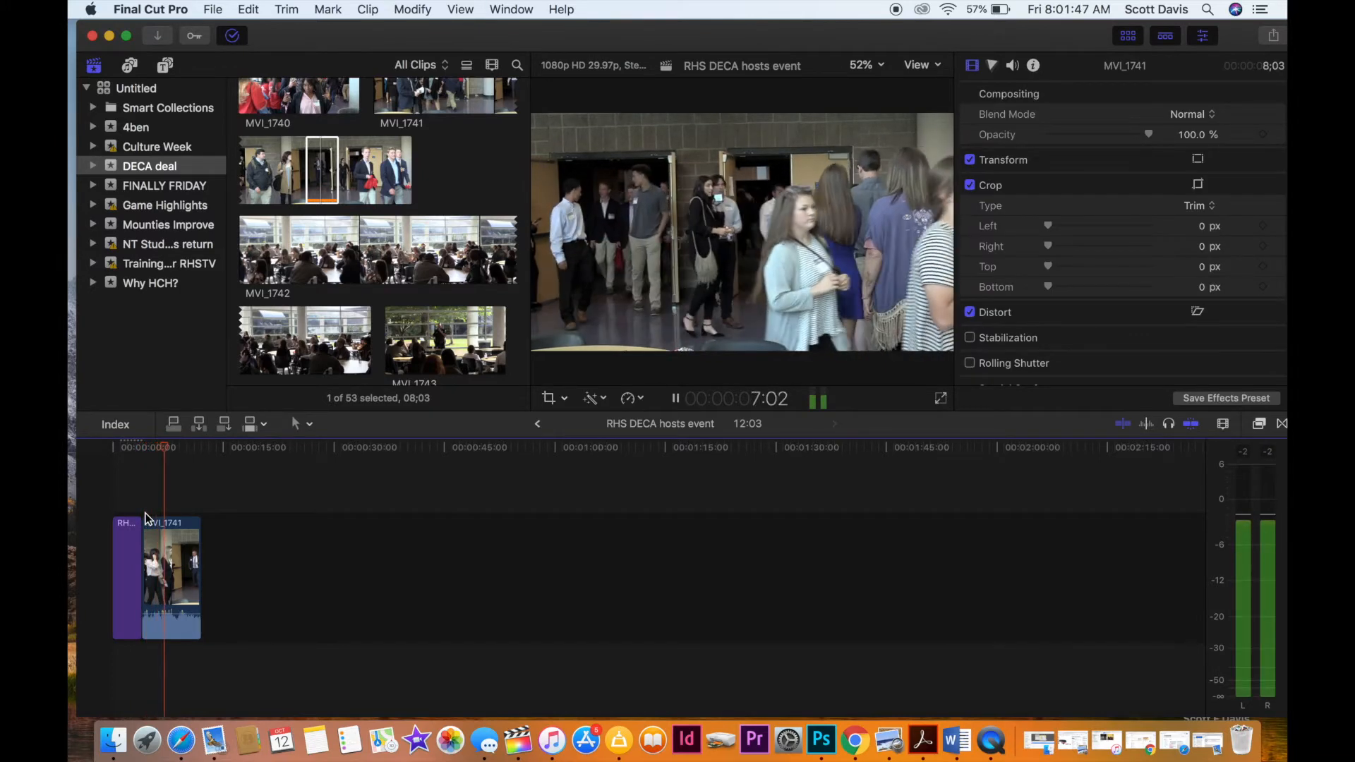
{"action": "key", "text": "space"}
Preview the following clips, mark a range of about 10 seconds in MVI_1748, and add it after MVI_1741 in the timeline.
{"action": "scroll", "coordinate": [354, 229], "scroll_direction": "down", "scroll_amount": 3}
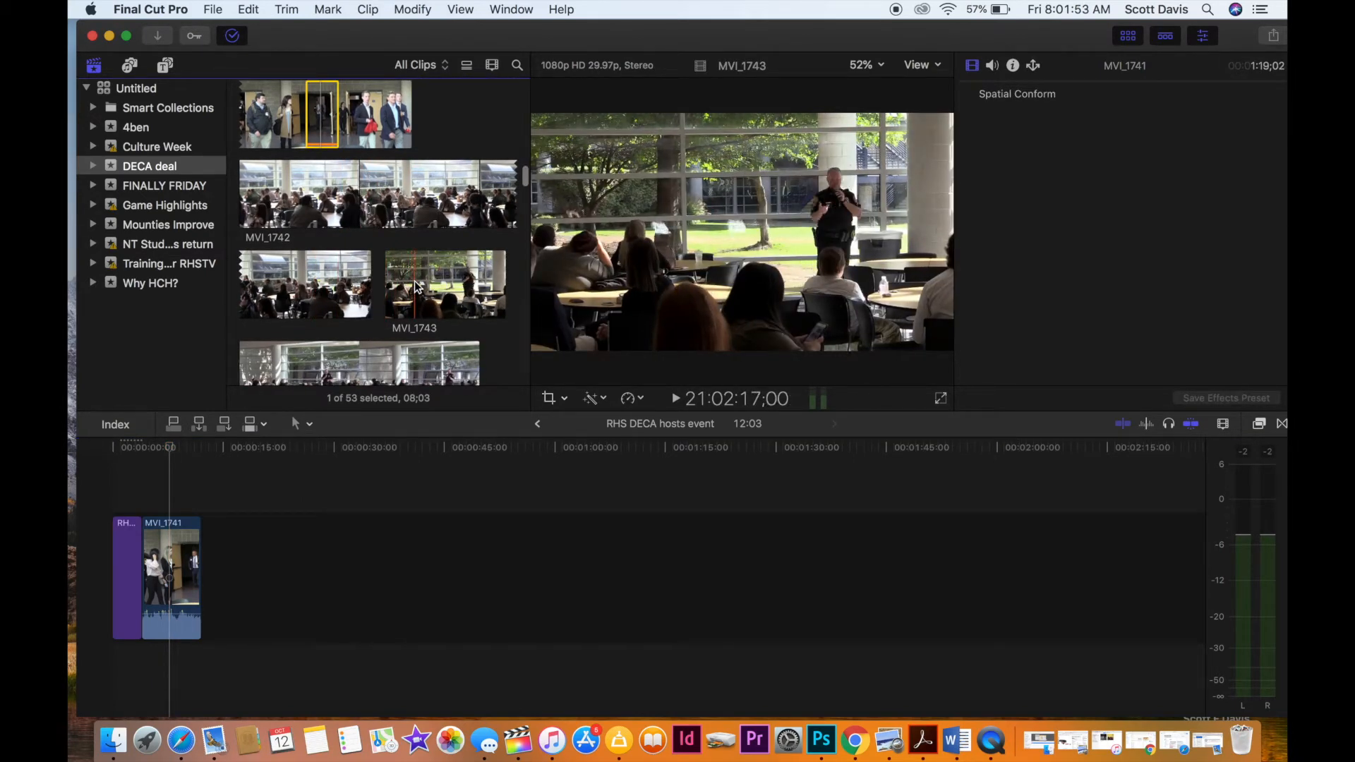
{"action": "key", "text": "space"}
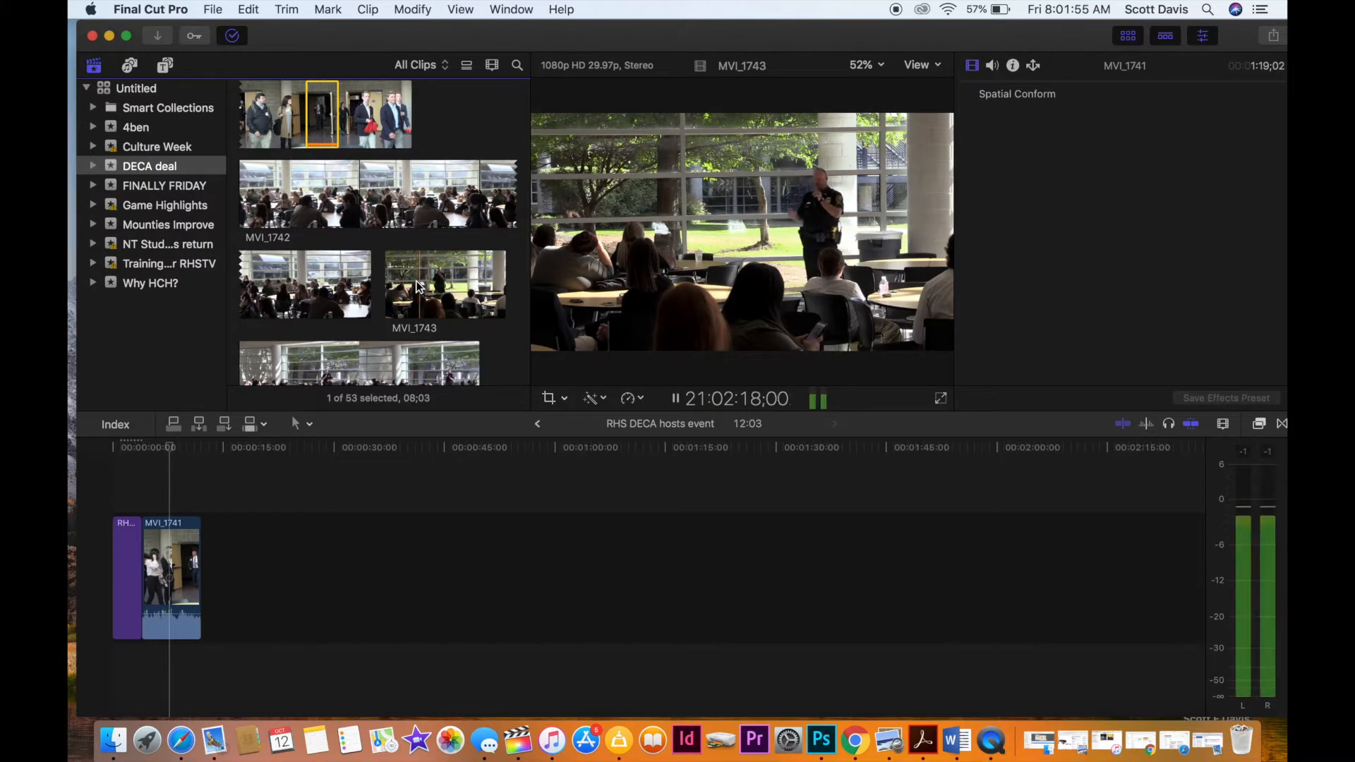
{"action": "key", "text": "space"}
{"action": "scroll", "coordinate": [416, 286], "scroll_direction": "down", "scroll_amount": 10}
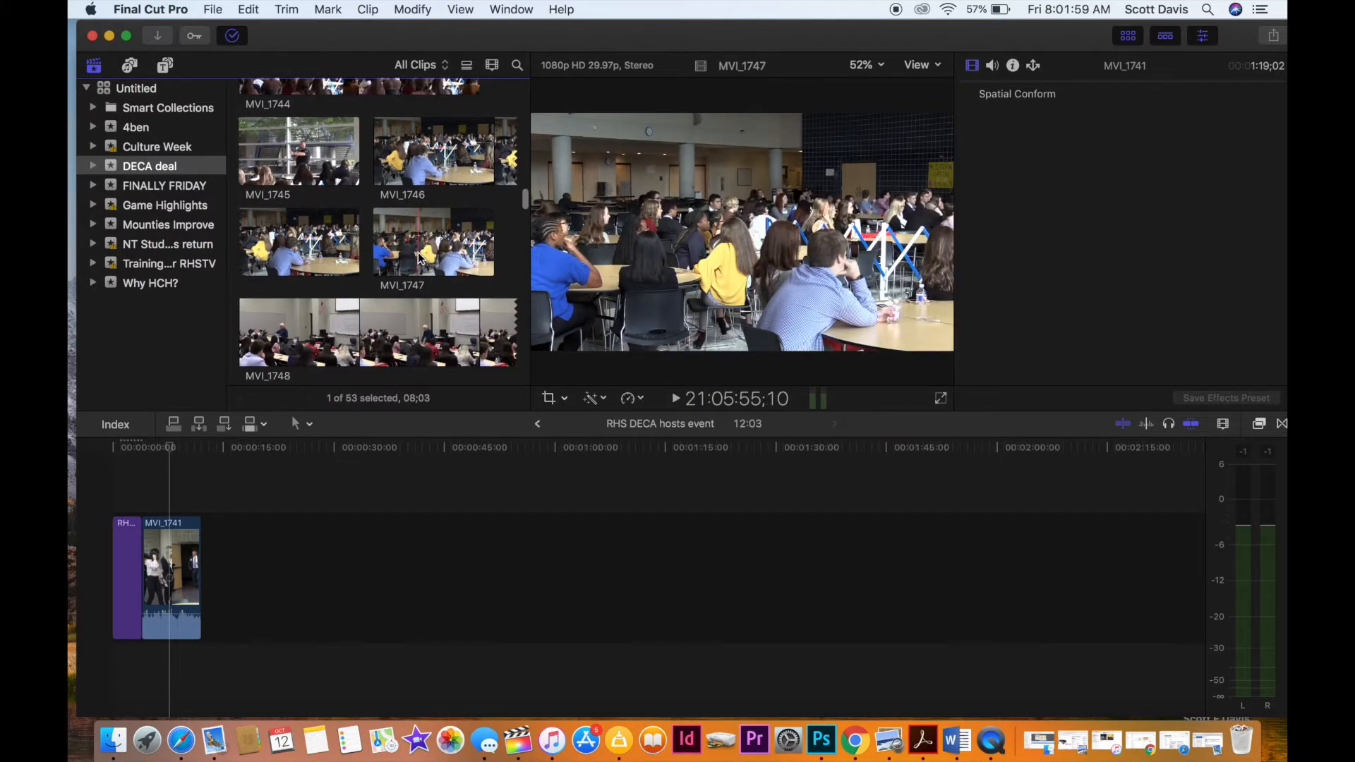
{"action": "scroll", "coordinate": [299, 254], "scroll_direction": "down", "scroll_amount": 5}
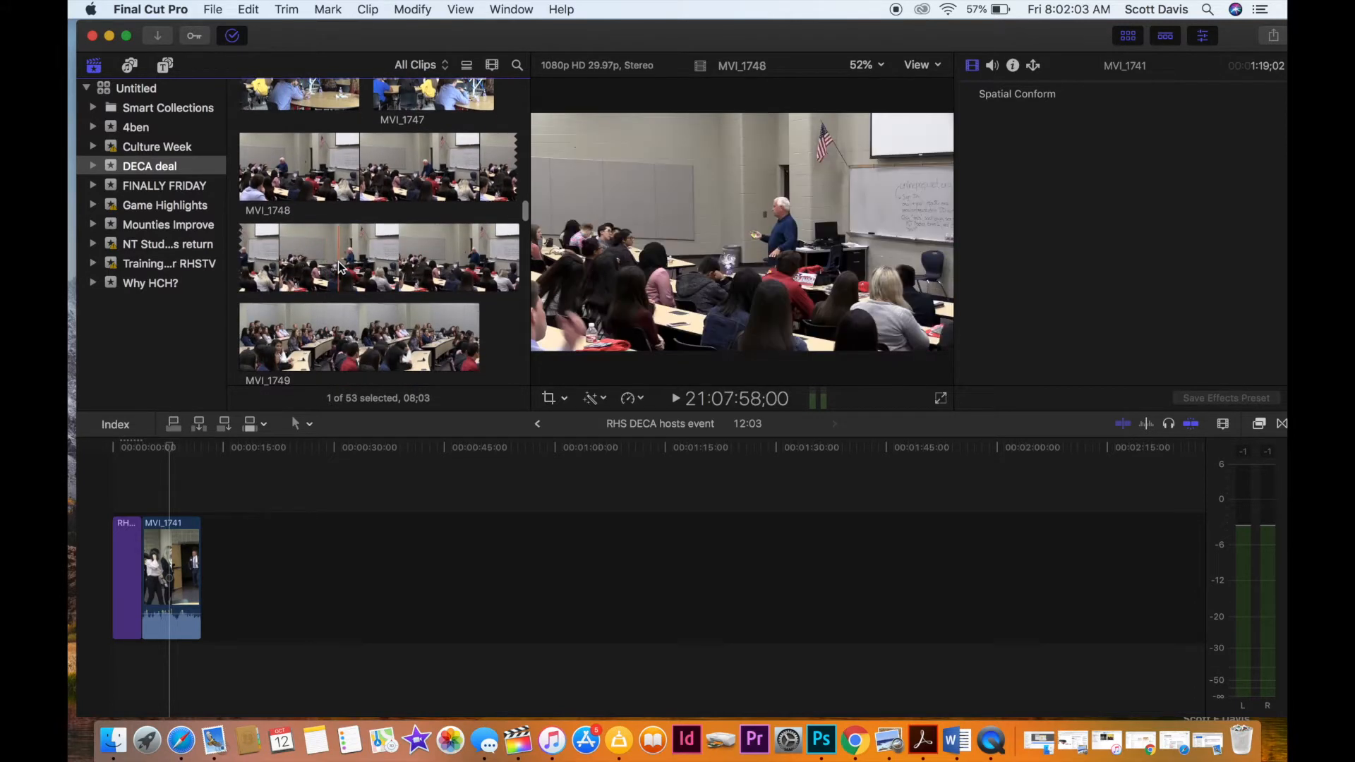
{"action": "key", "text": "space"}
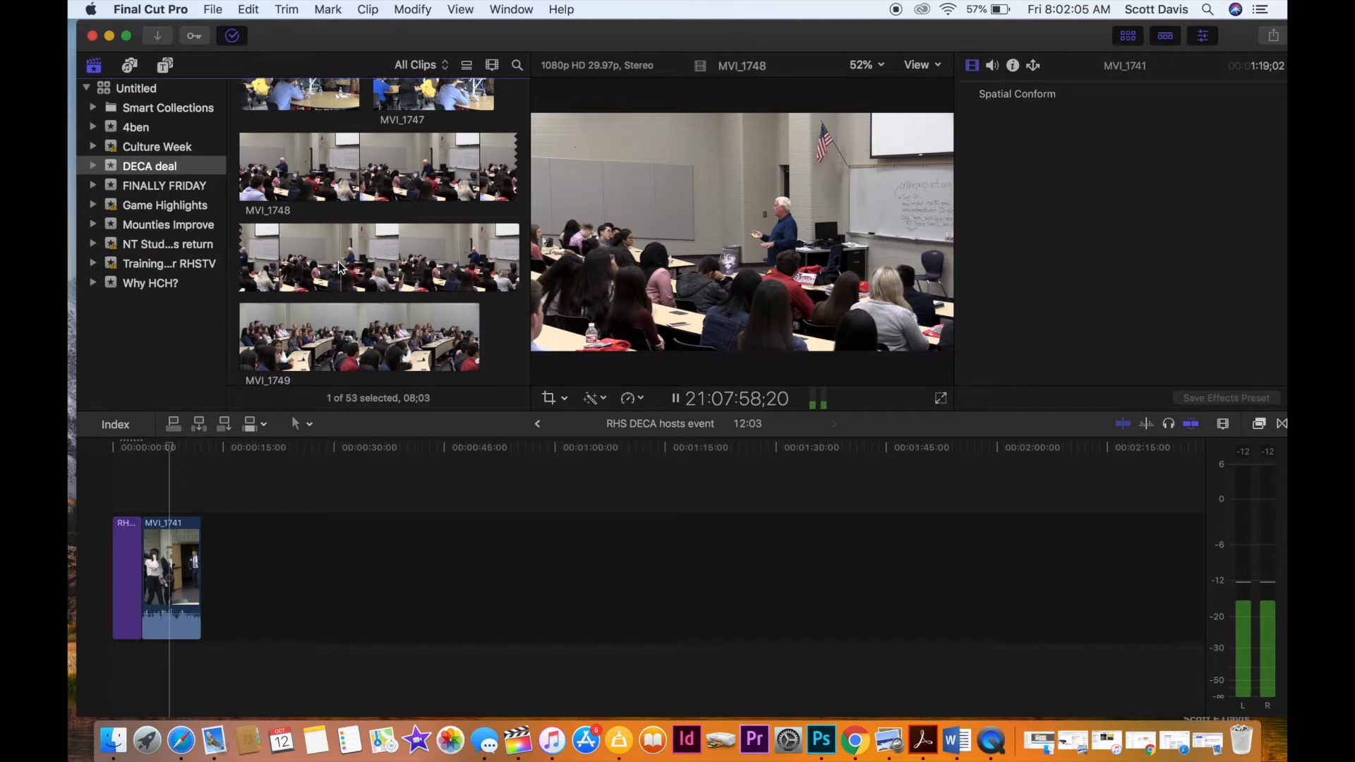
{"action": "key", "text": "XF86AudioRaiseVolume"}
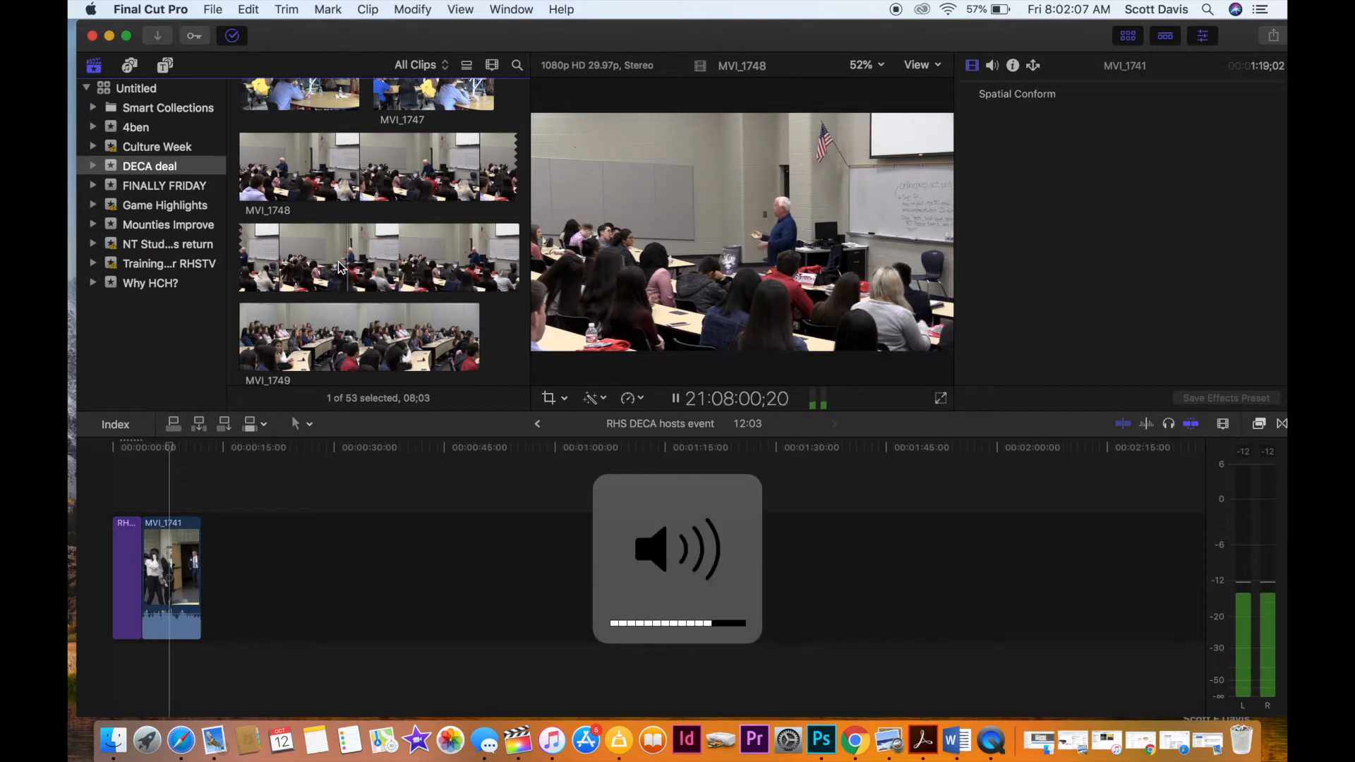
{"action": "key", "text": "i"}
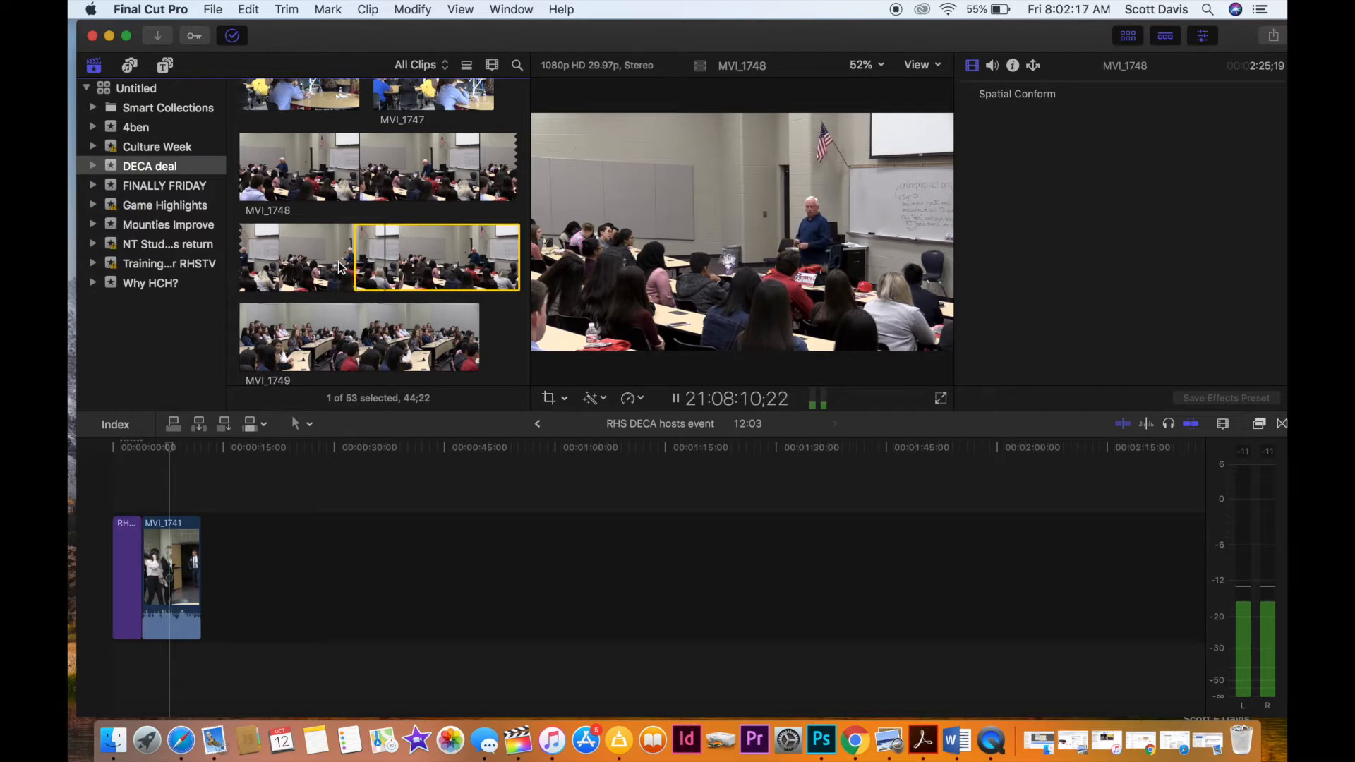
{"action": "key", "text": "o"}
{"action": "key", "text": "space"}
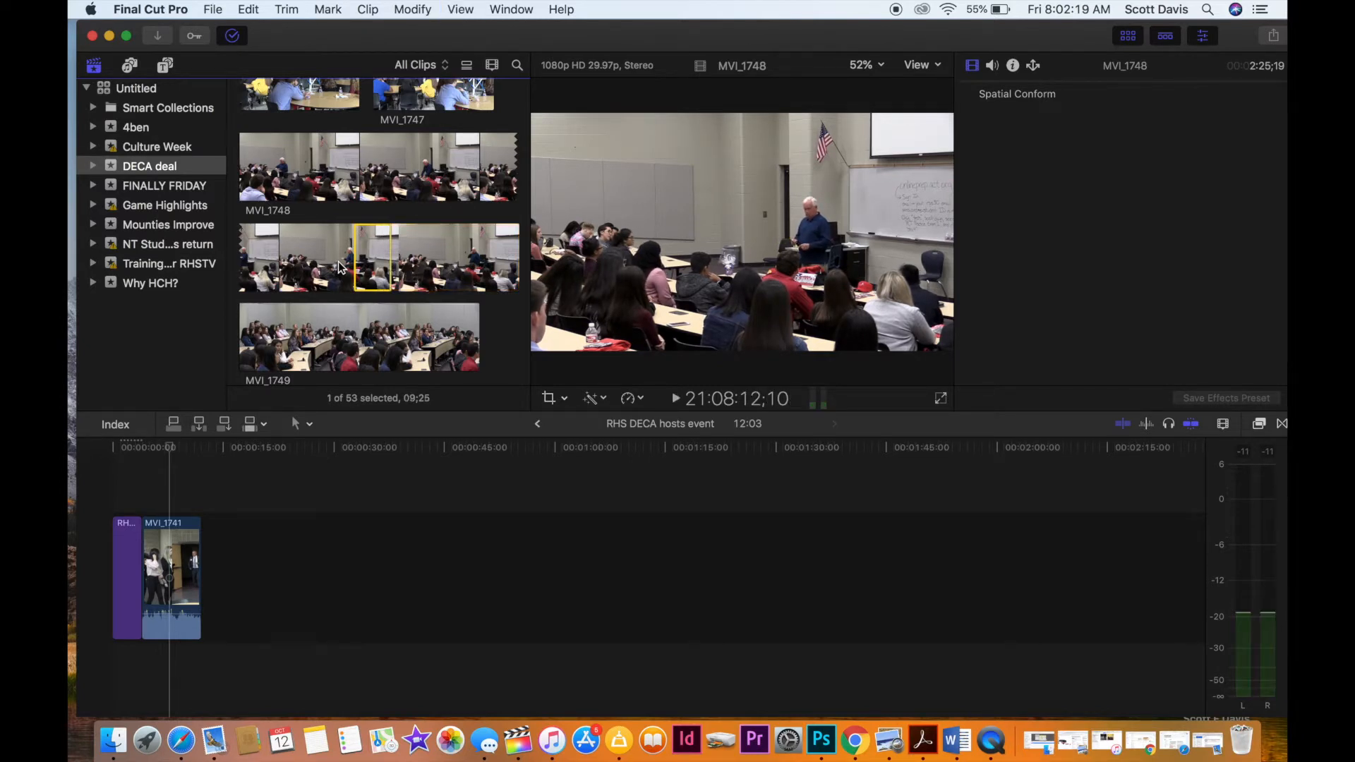
{"action": "left_click_drag", "start_coordinate": [374, 258], "coordinate": [236, 523]}
Connect about 5 seconds of MVI_1749 above the end of MVI_1748 so both clips end together, and select MVI_1750 in the browser.
{"action": "scroll", "coordinate": [351, 285], "scroll_direction": "down", "scroll_amount": 5}
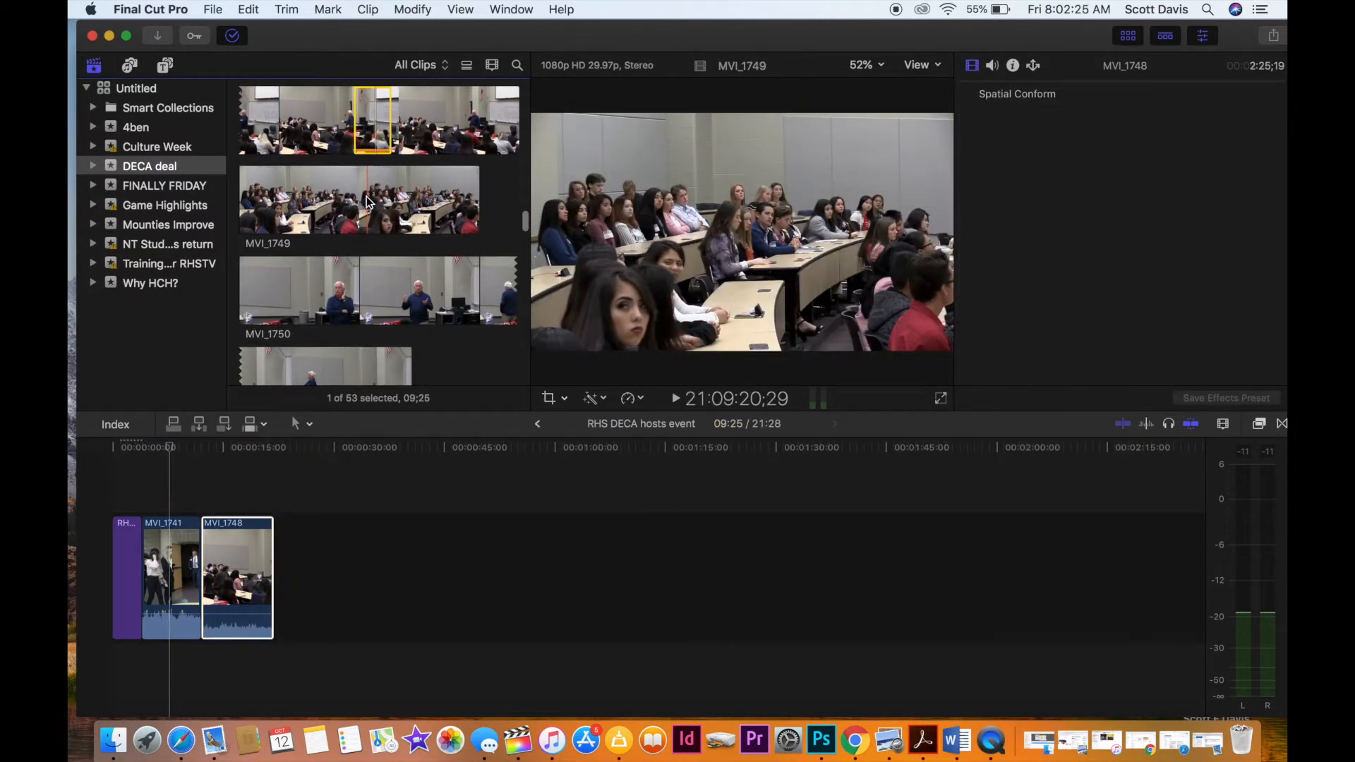
{"action": "left_click_drag", "start_coordinate": [367, 199], "coordinate": [273, 496]}
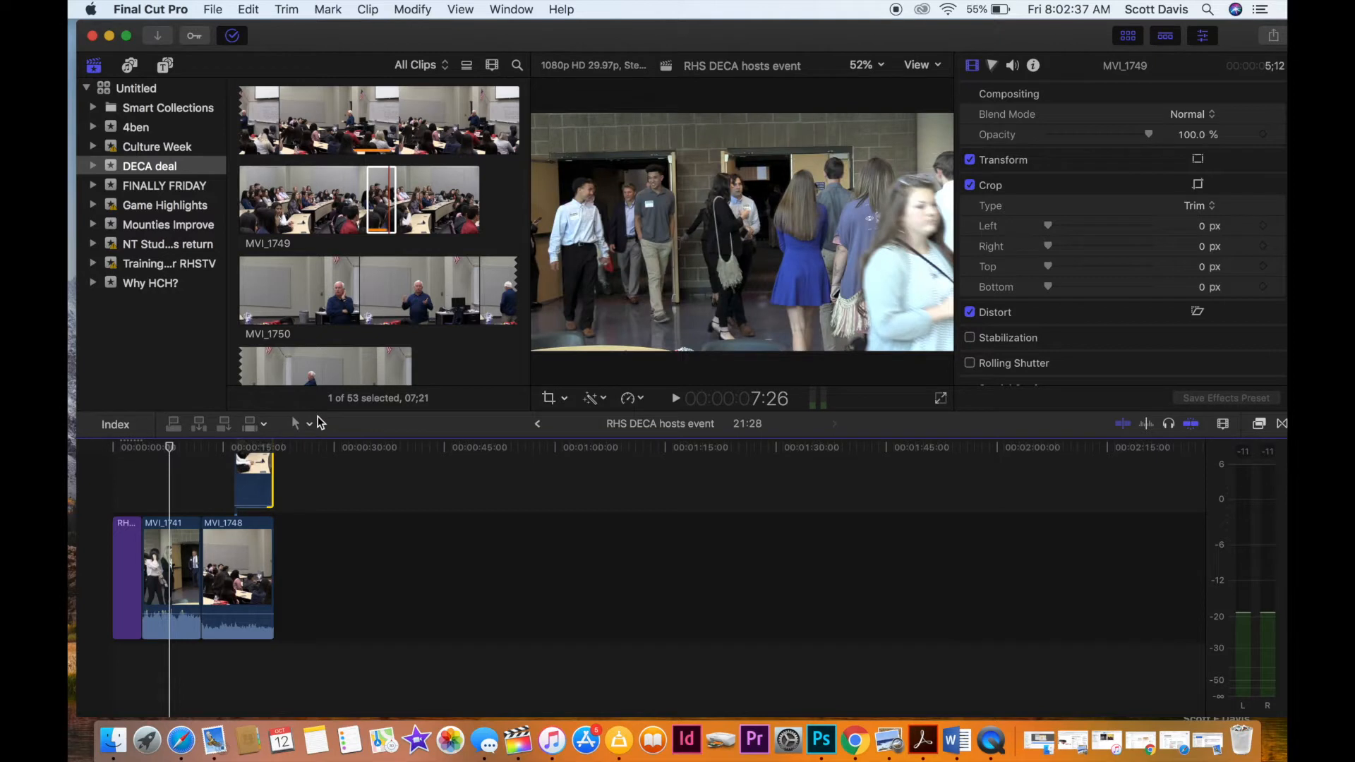
{"action": "left_click", "coordinate": [333, 314]}
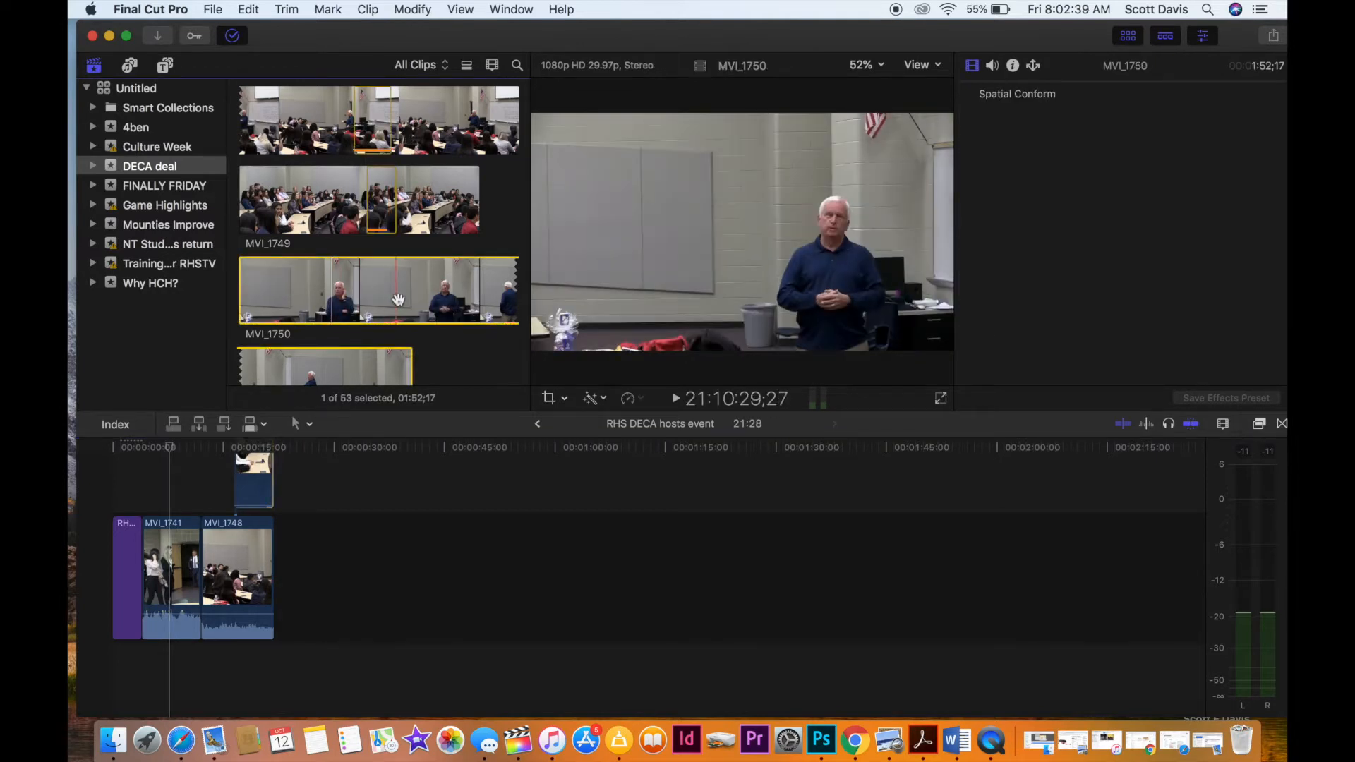
Preview MVI_1750 from several points and mark a range start about 25 seconds into the clip.
{"action": "key", "text": "space"}
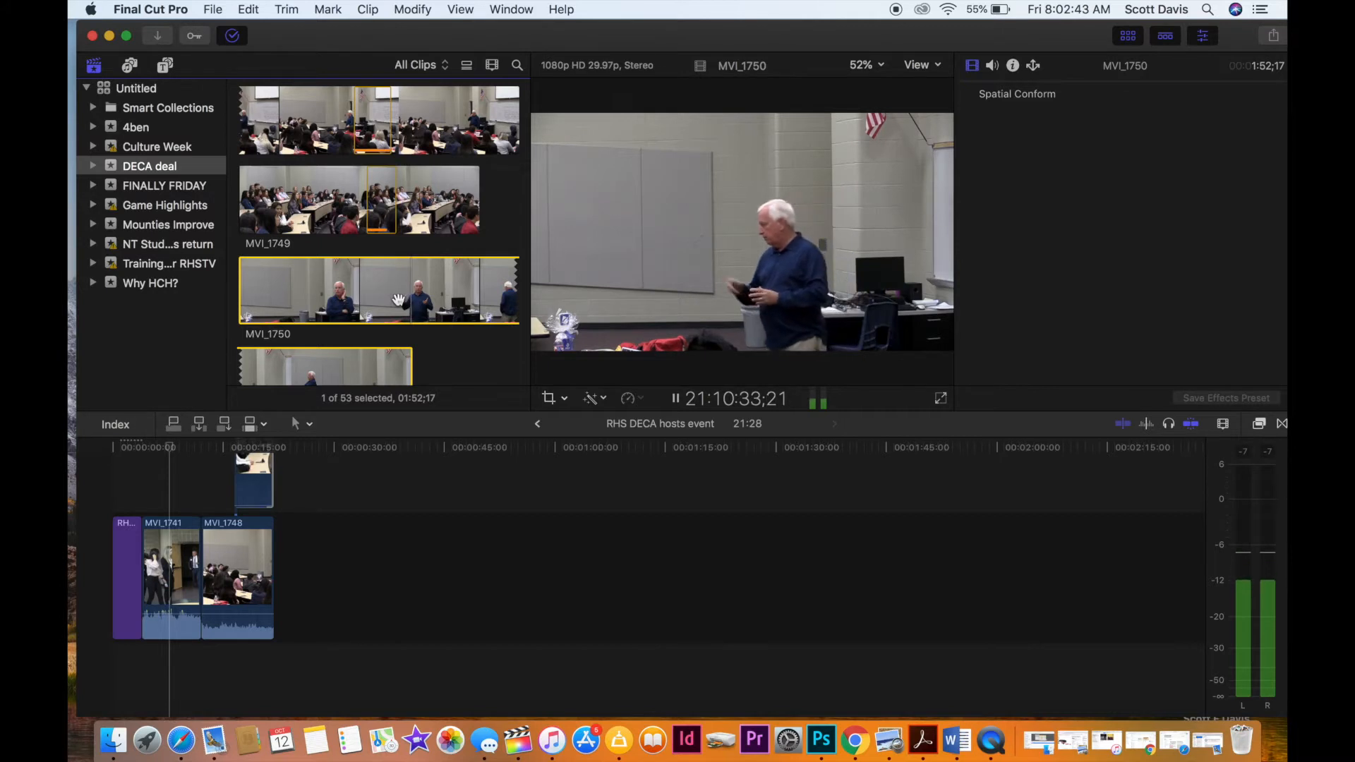
{"action": "key", "text": "space"}
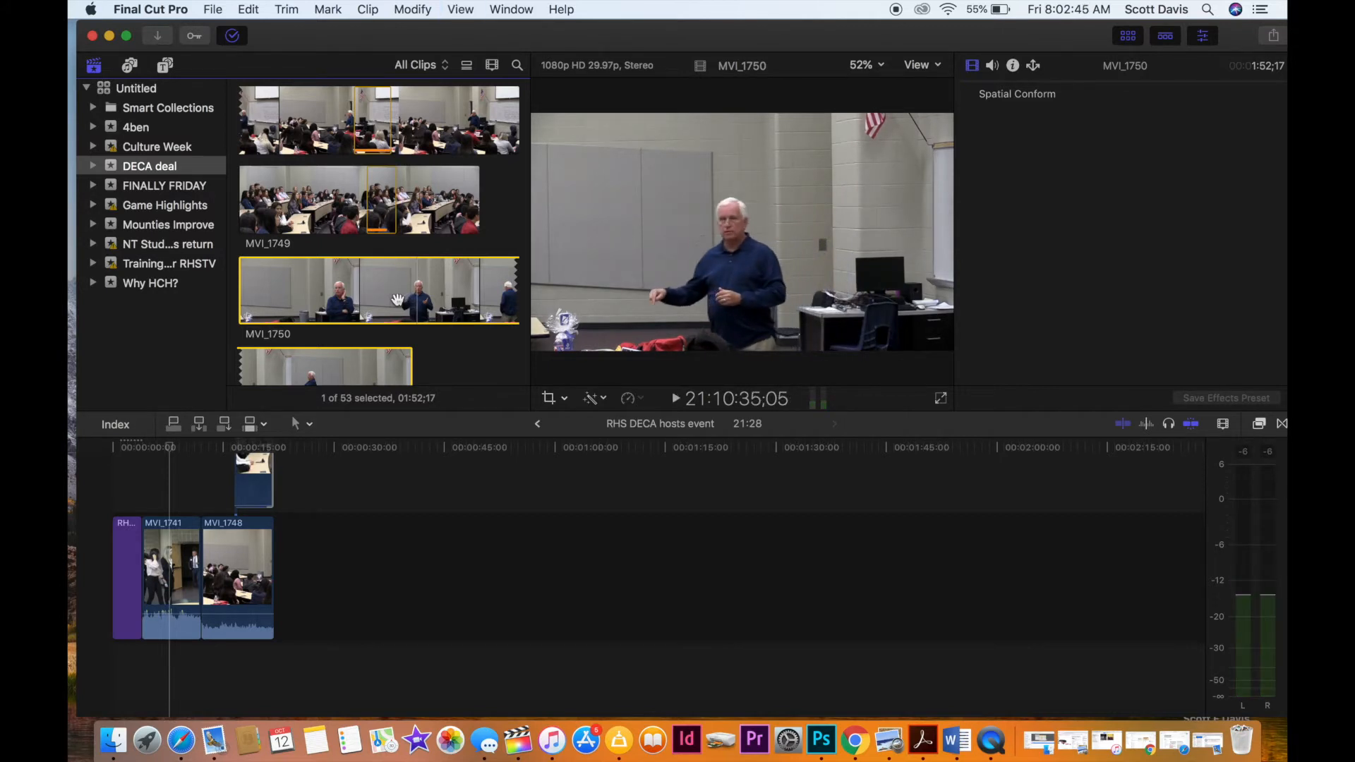
{"action": "key", "text": "space"}
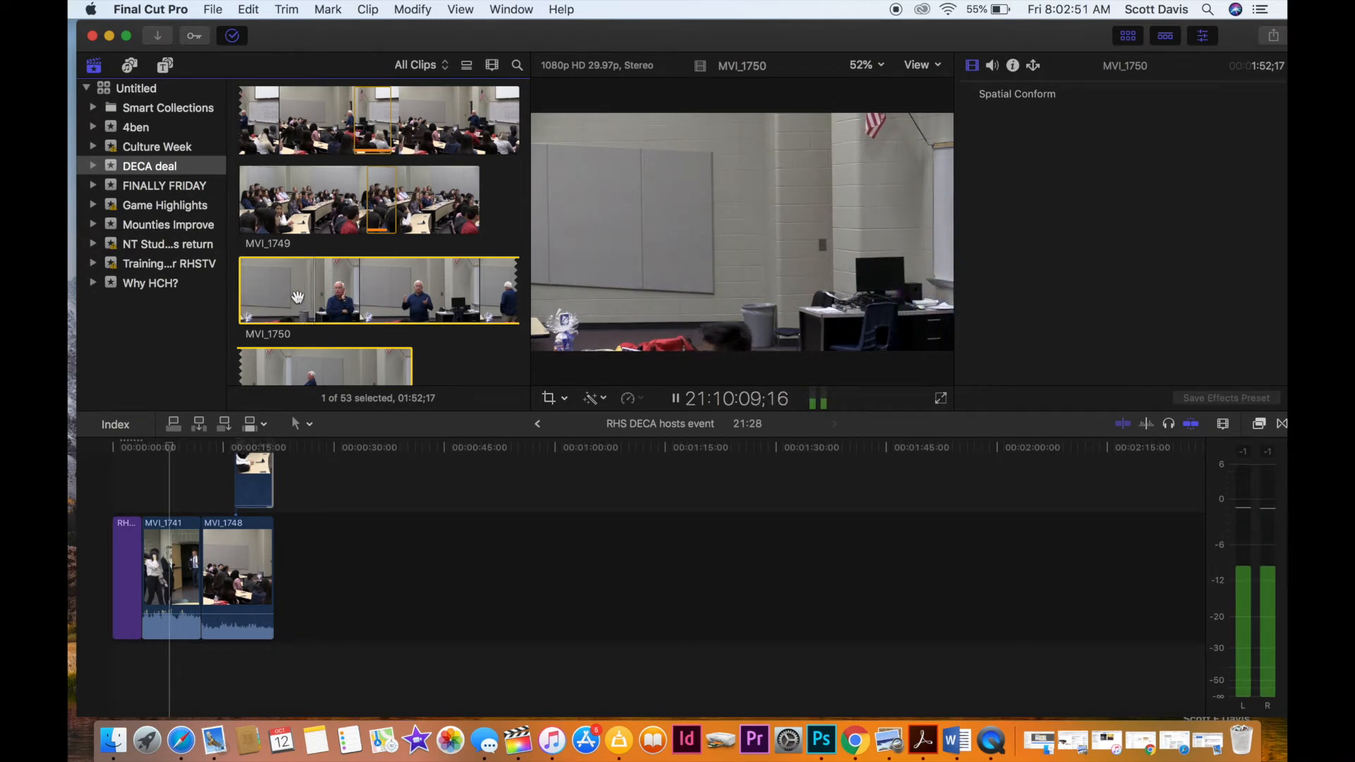
{"action": "key", "text": "i"}
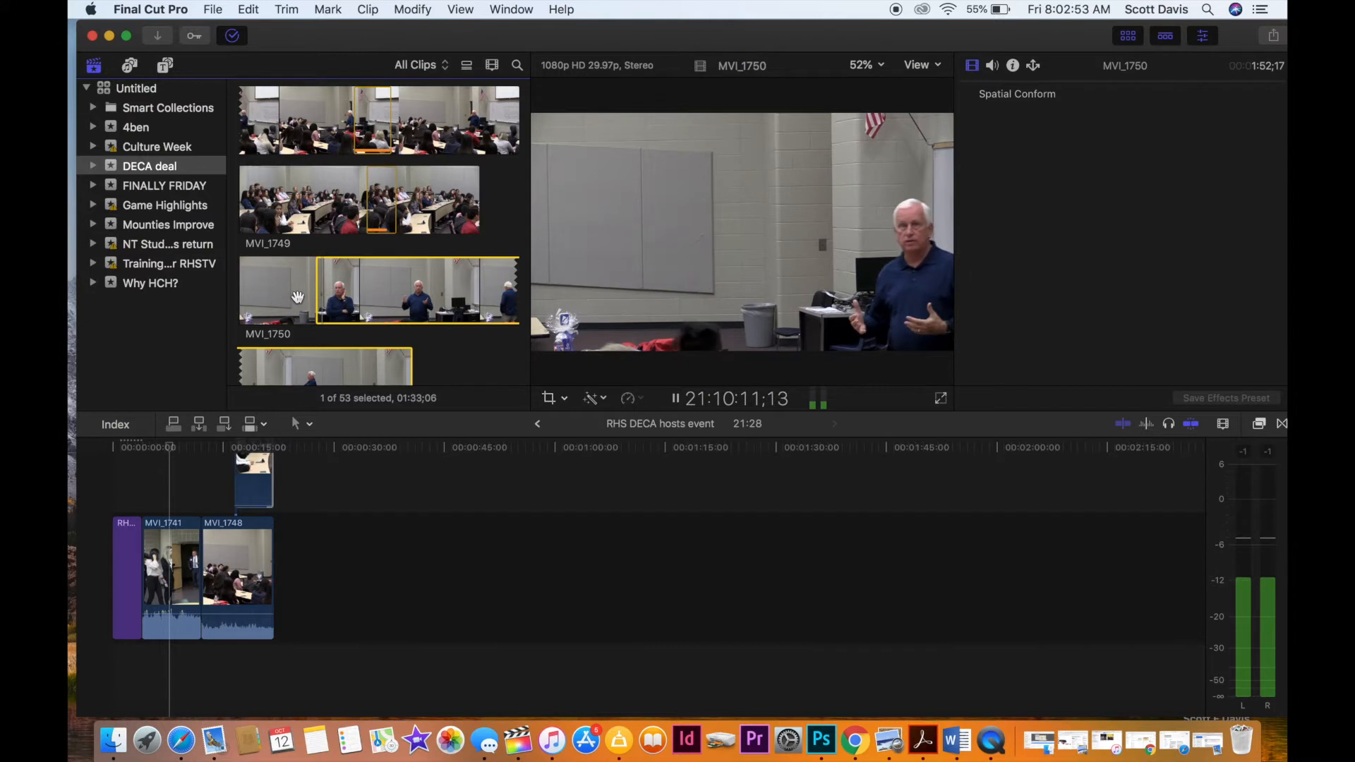
{"action": "key", "text": "i"}
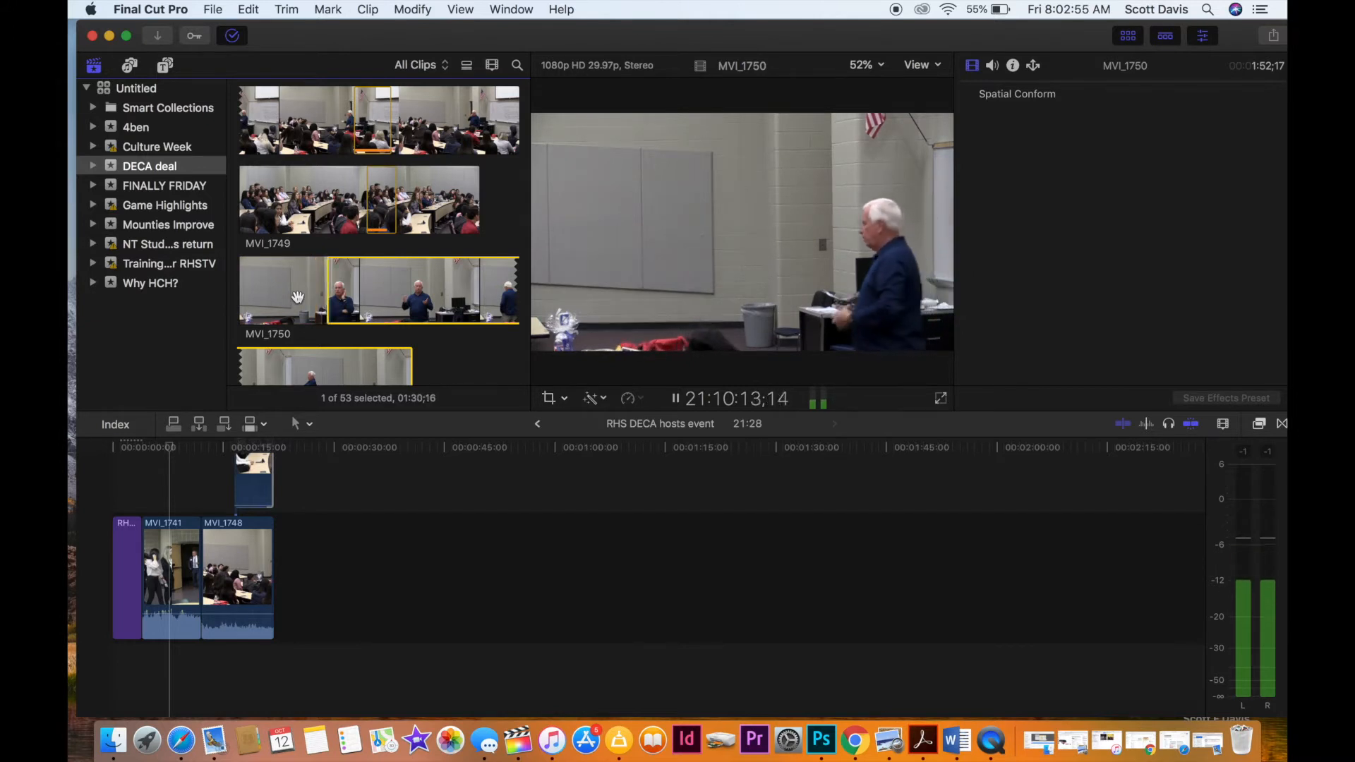
{"action": "key", "text": "i"}
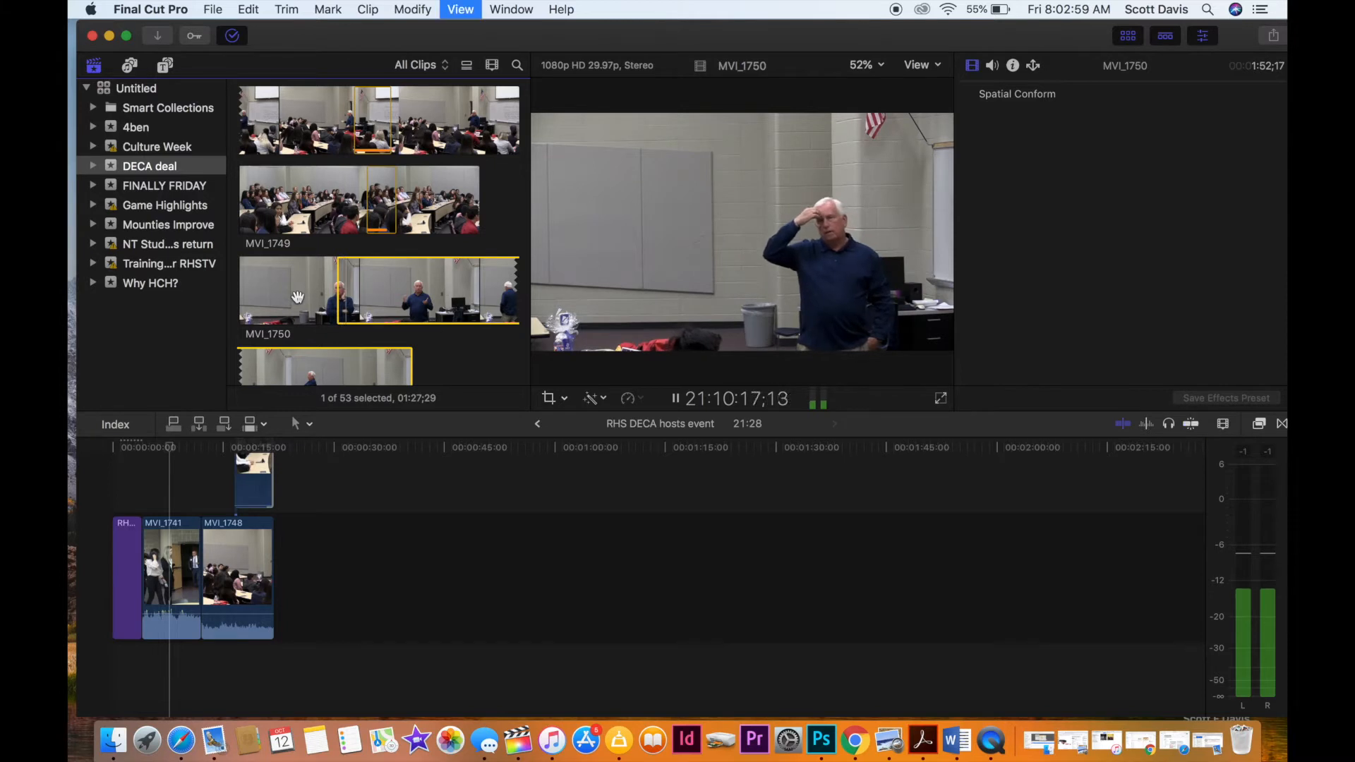
{"action": "key", "text": "space"}
Preview MVI_1754 from its beginning and mark a range start about 2.5 seconds in.
{"action": "scroll", "coordinate": [339, 268], "scroll_direction": "down", "scroll_amount": 3}
{"action": "scroll", "coordinate": [367, 254], "scroll_direction": "down", "scroll_amount": 6}
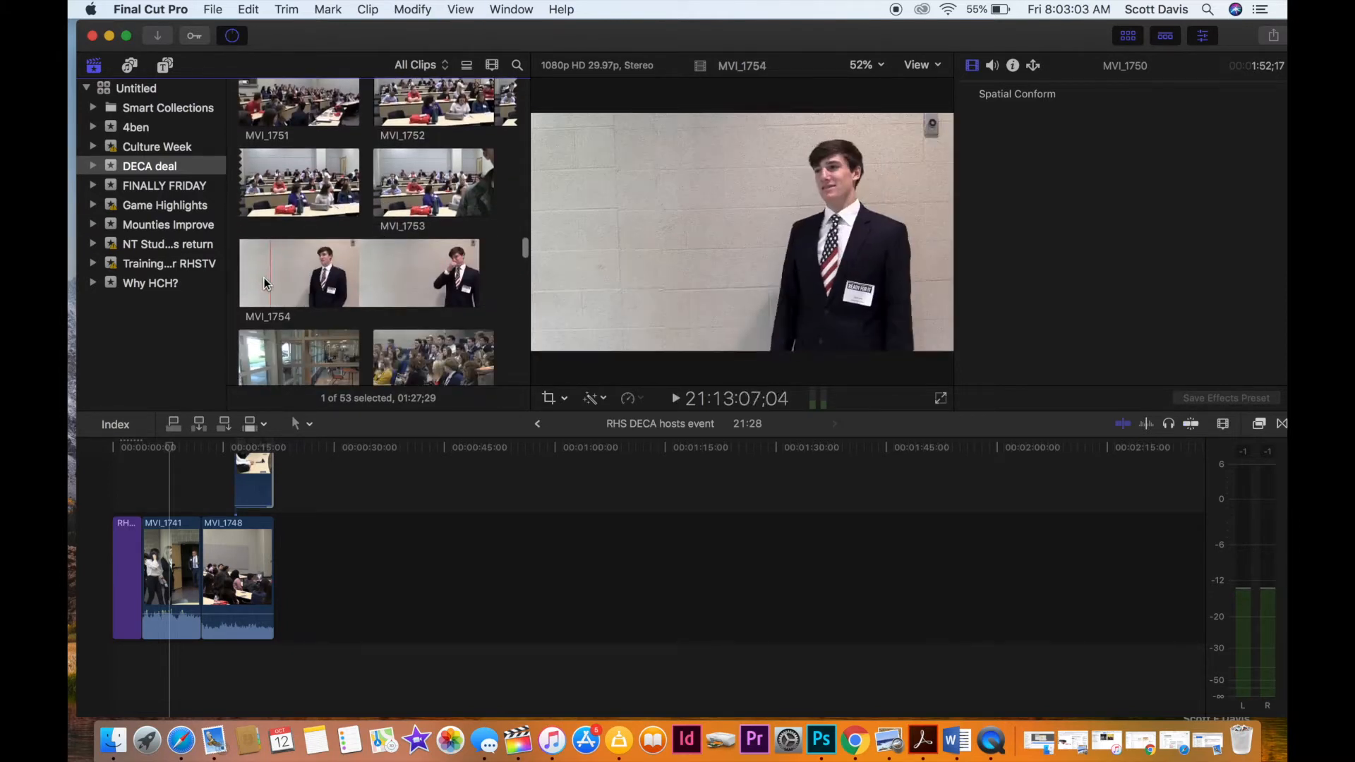
{"action": "left_click", "coordinate": [239, 282]}
{"action": "key", "text": "space"}
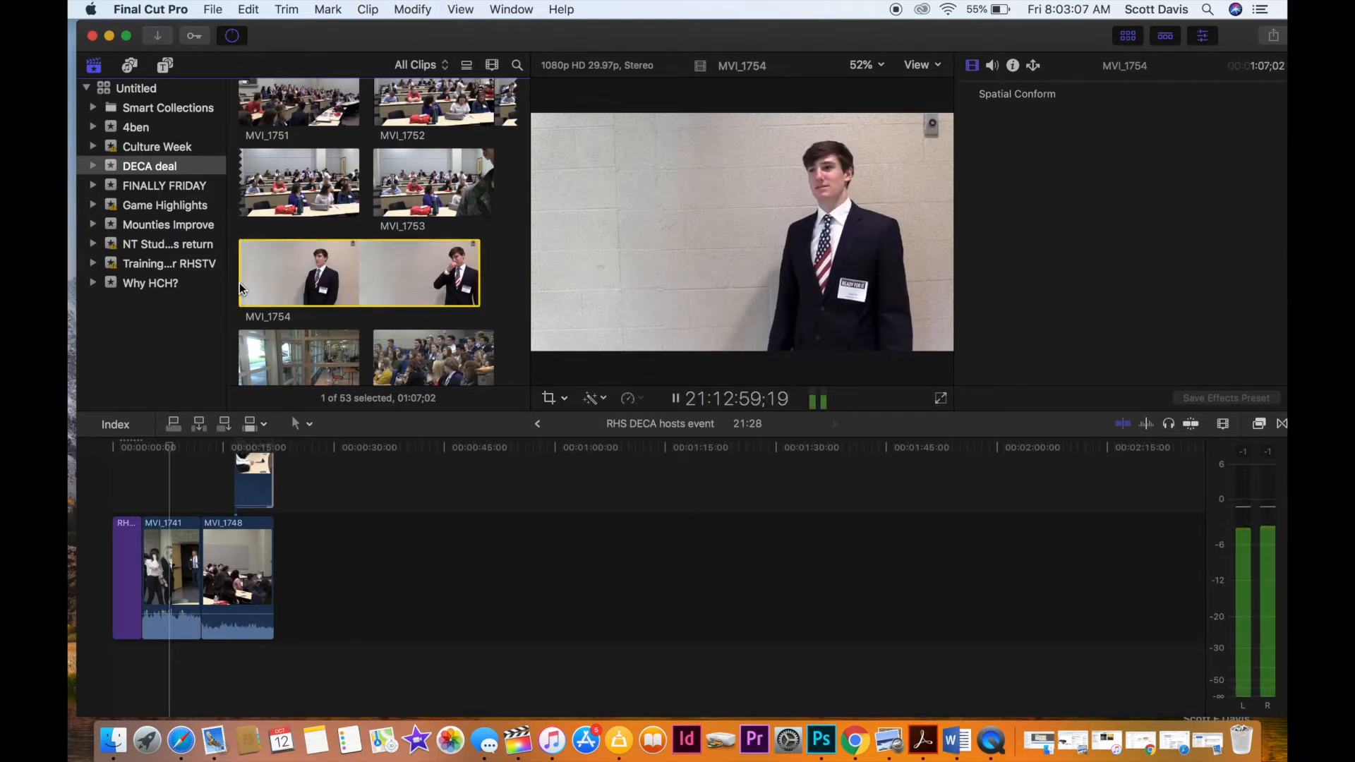
{"action": "key", "text": "i"}
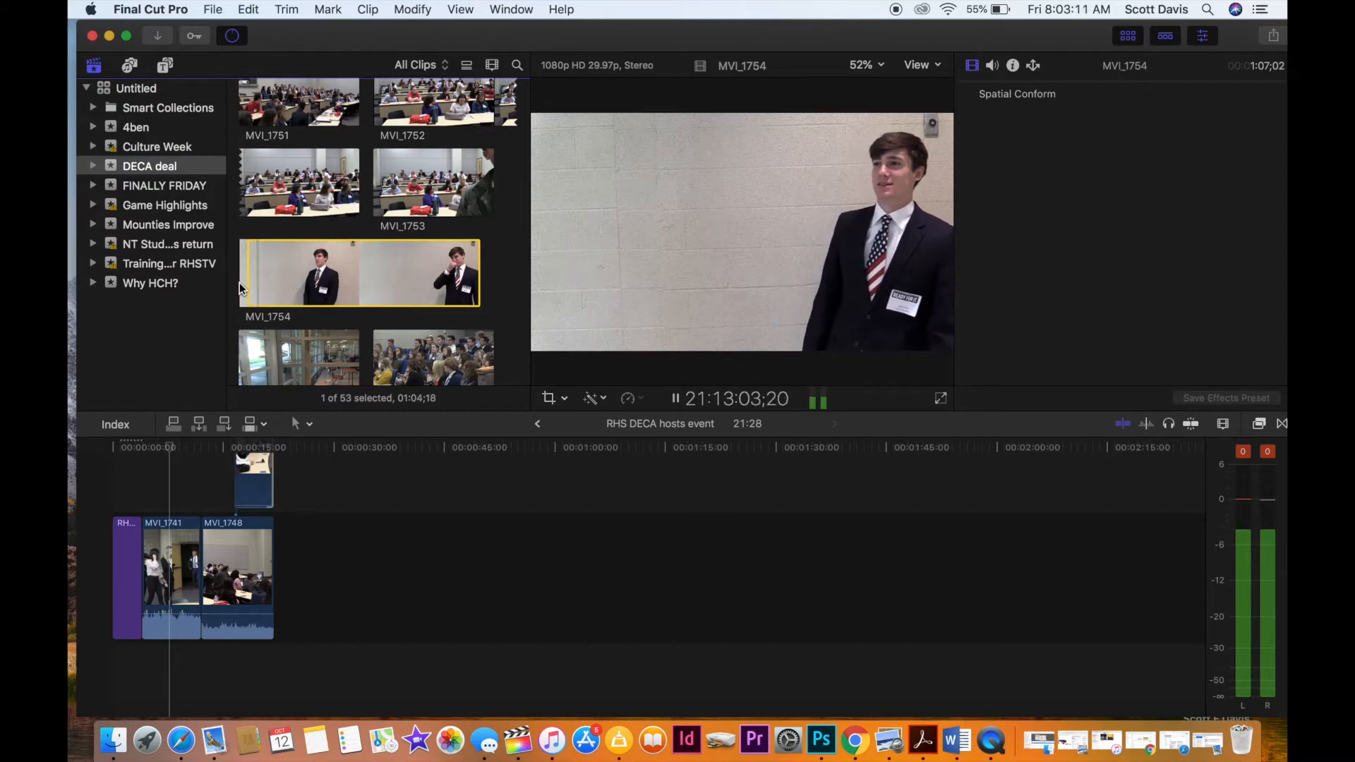
{"action": "key", "text": "space"}
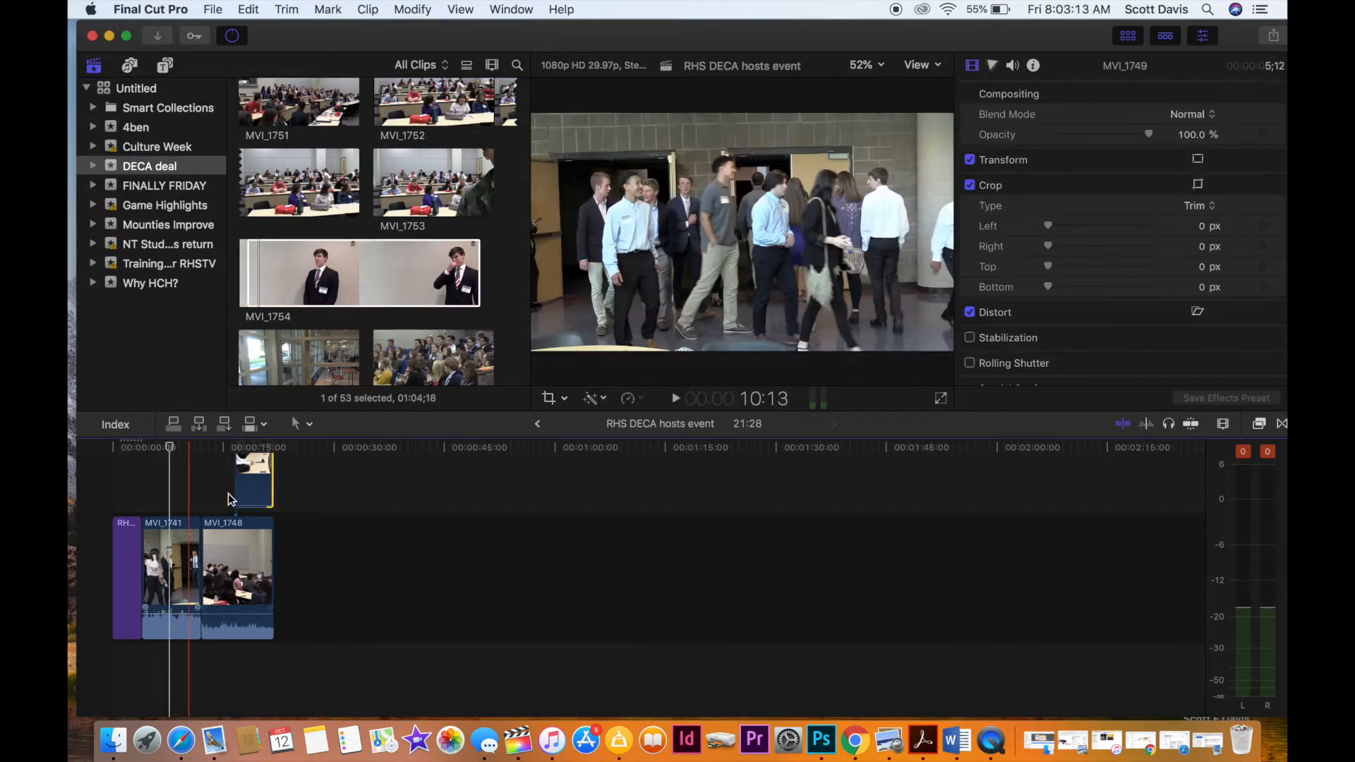
Add the Middle lower third title to the timeline directly after MVI_1748.
{"action": "left_click", "coordinate": [163, 66]}
{"action": "scroll", "coordinate": [290, 218], "scroll_direction": "down", "scroll_amount": 1}
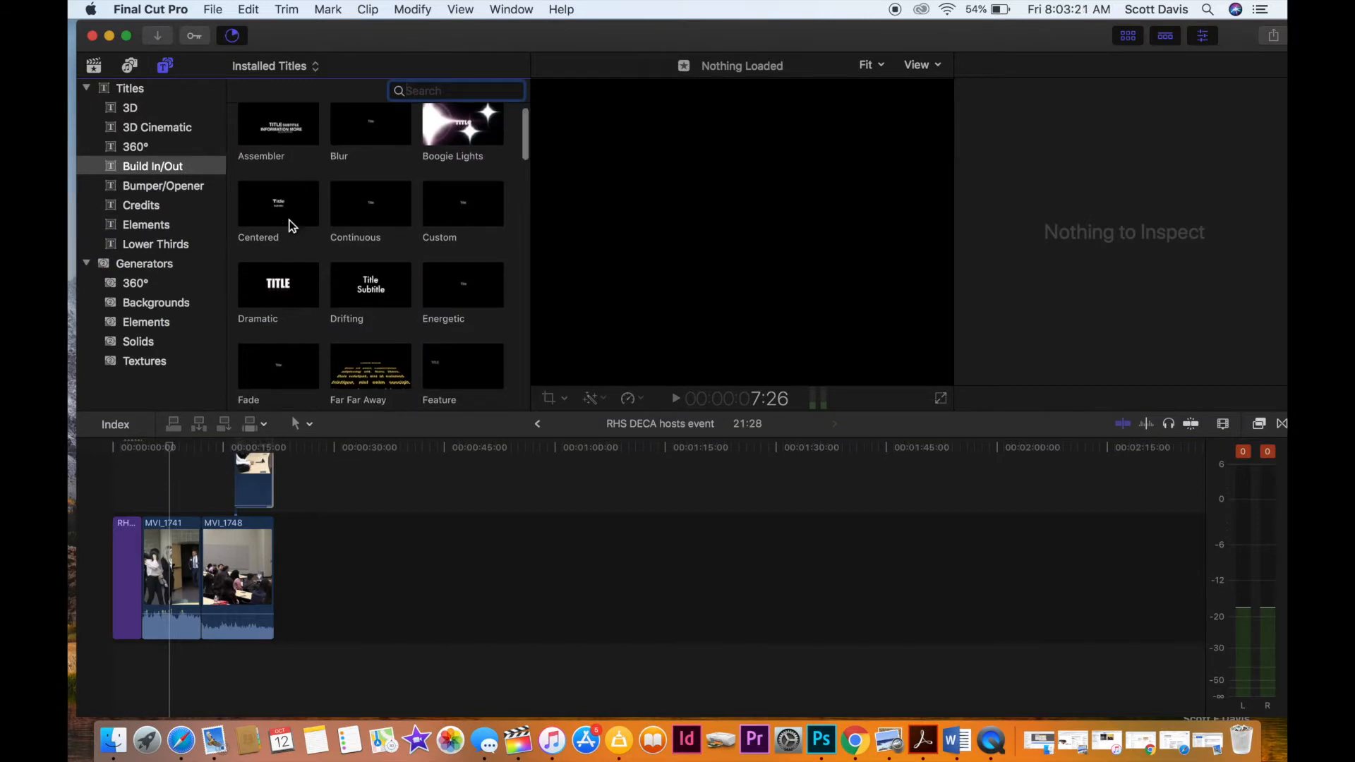
{"action": "left_click", "coordinate": [148, 244]}
{"action": "scroll", "coordinate": [292, 262], "scroll_direction": "down", "scroll_amount": 5}
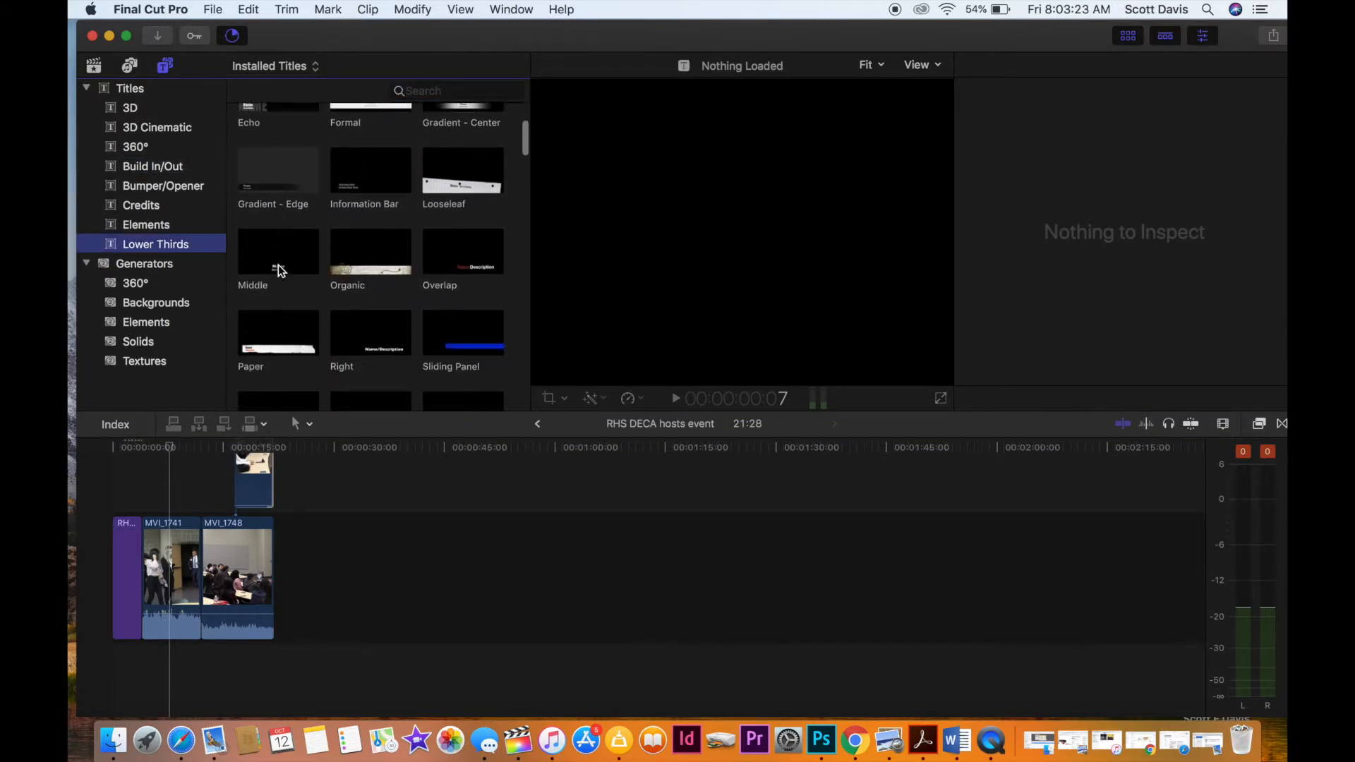
{"action": "left_click_drag", "start_coordinate": [282, 258], "coordinate": [294, 503]}
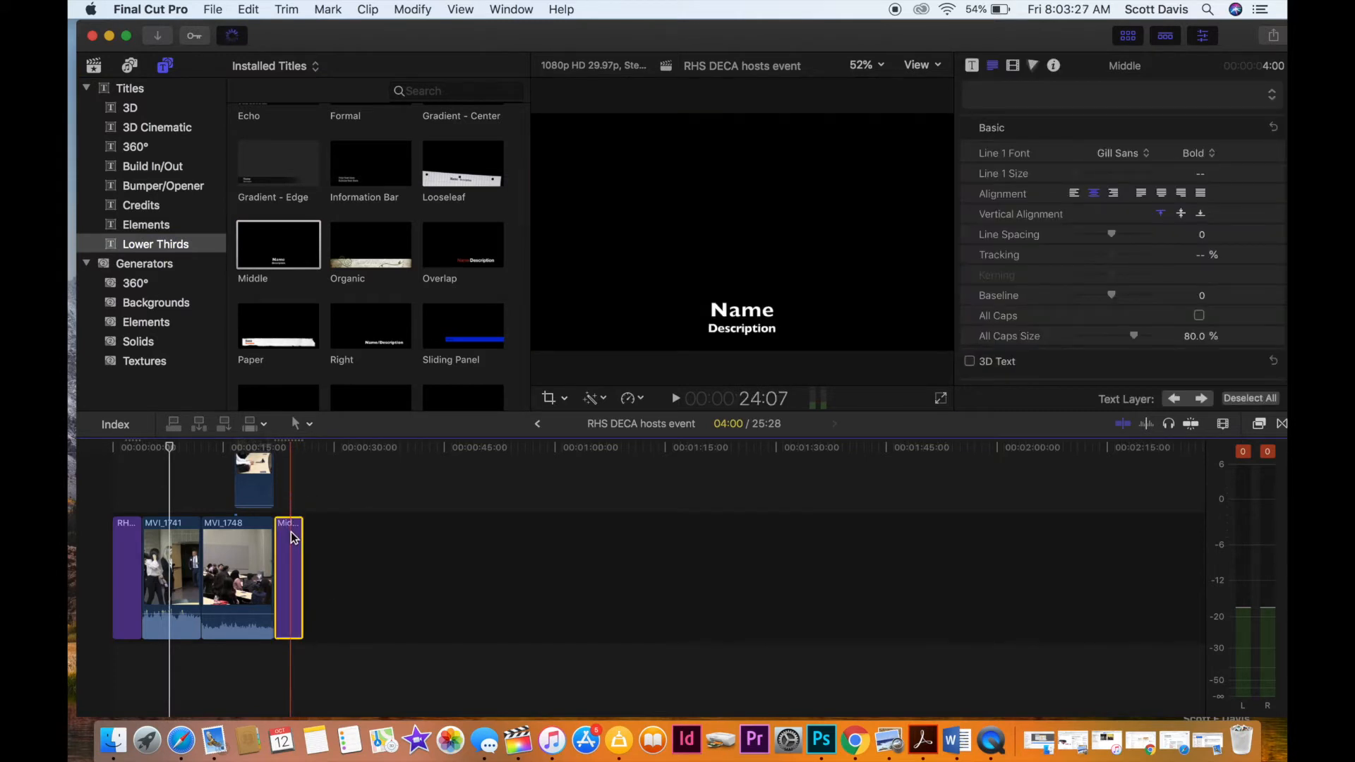
Fill in the Middle title with the speaker's full name and the description "RHS DECA Officer".
{"action": "left_click", "coordinate": [292, 536]}
{"action": "double_click", "coordinate": [736, 314]}
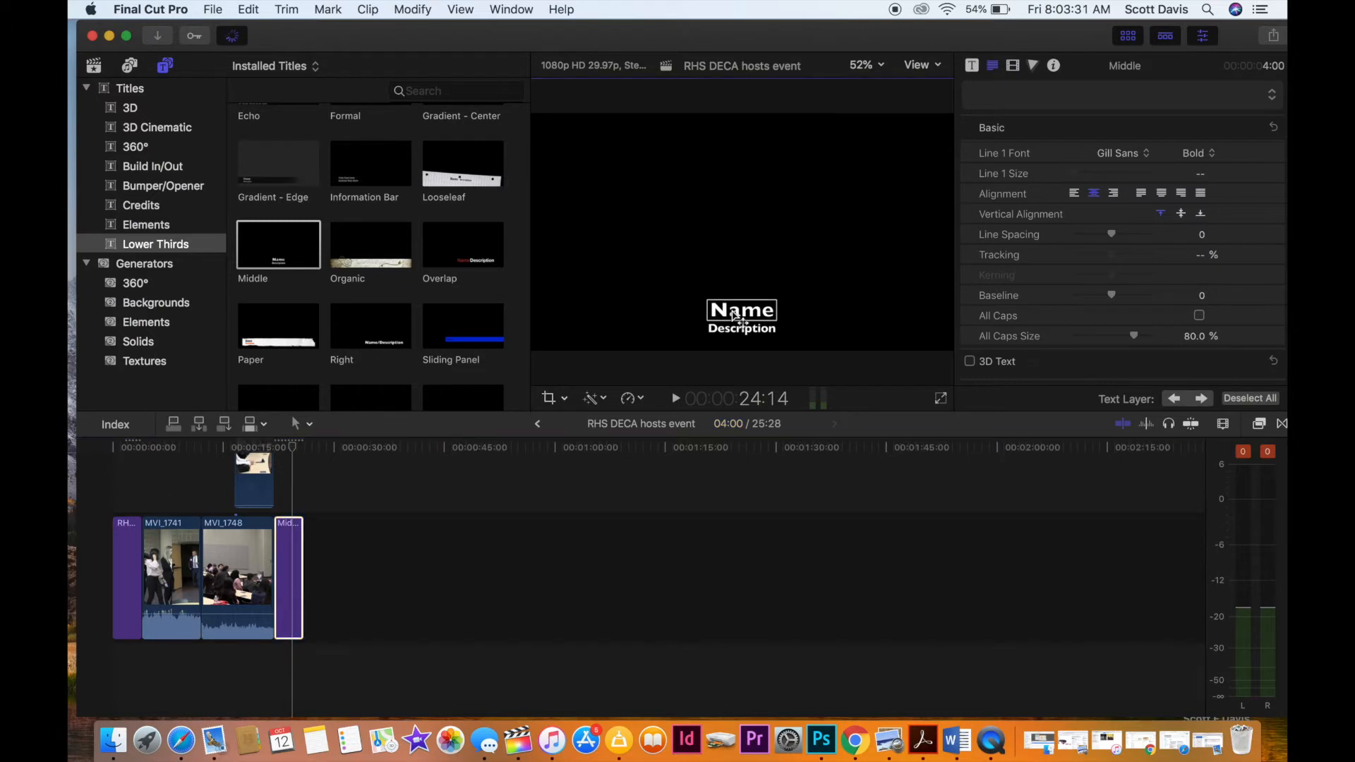
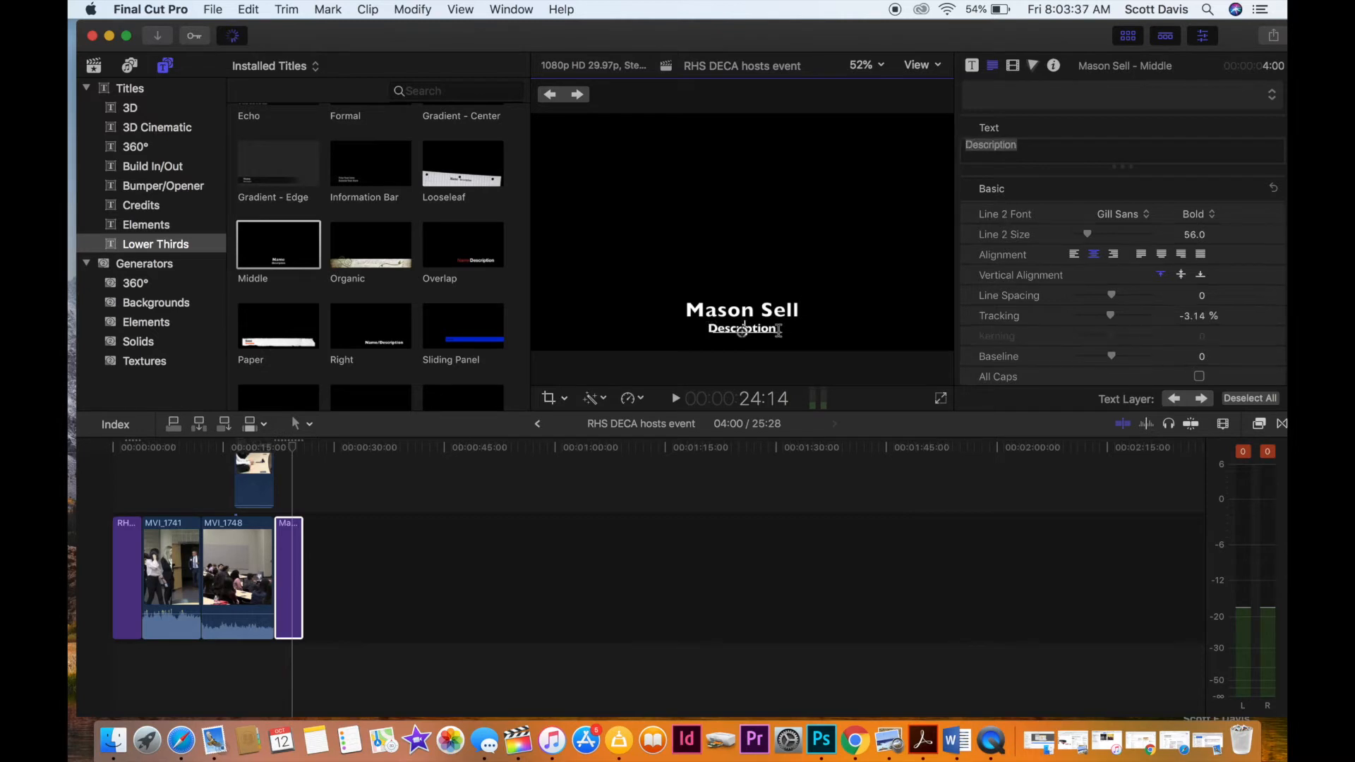
{"action": "type", "text": "RHS DECA"}
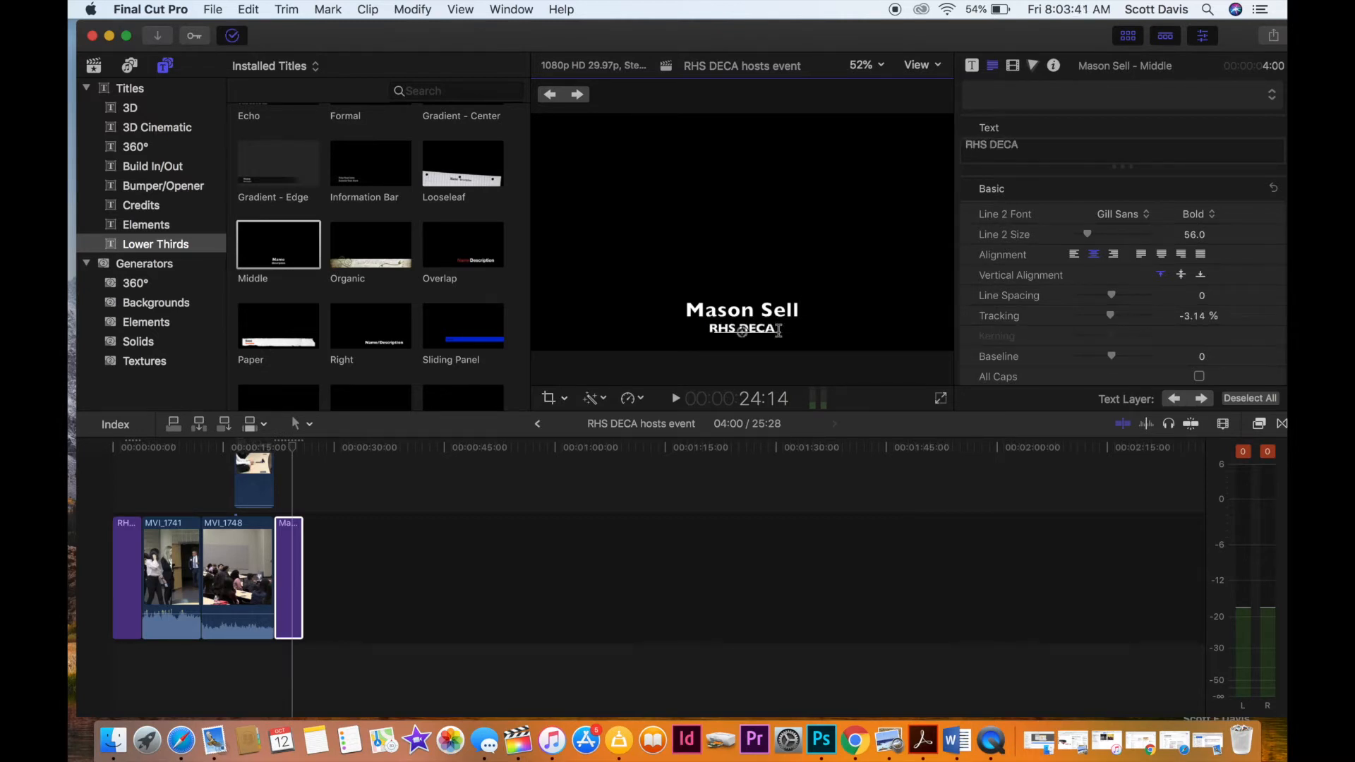
{"action": "left_click", "coordinate": [788, 316]}
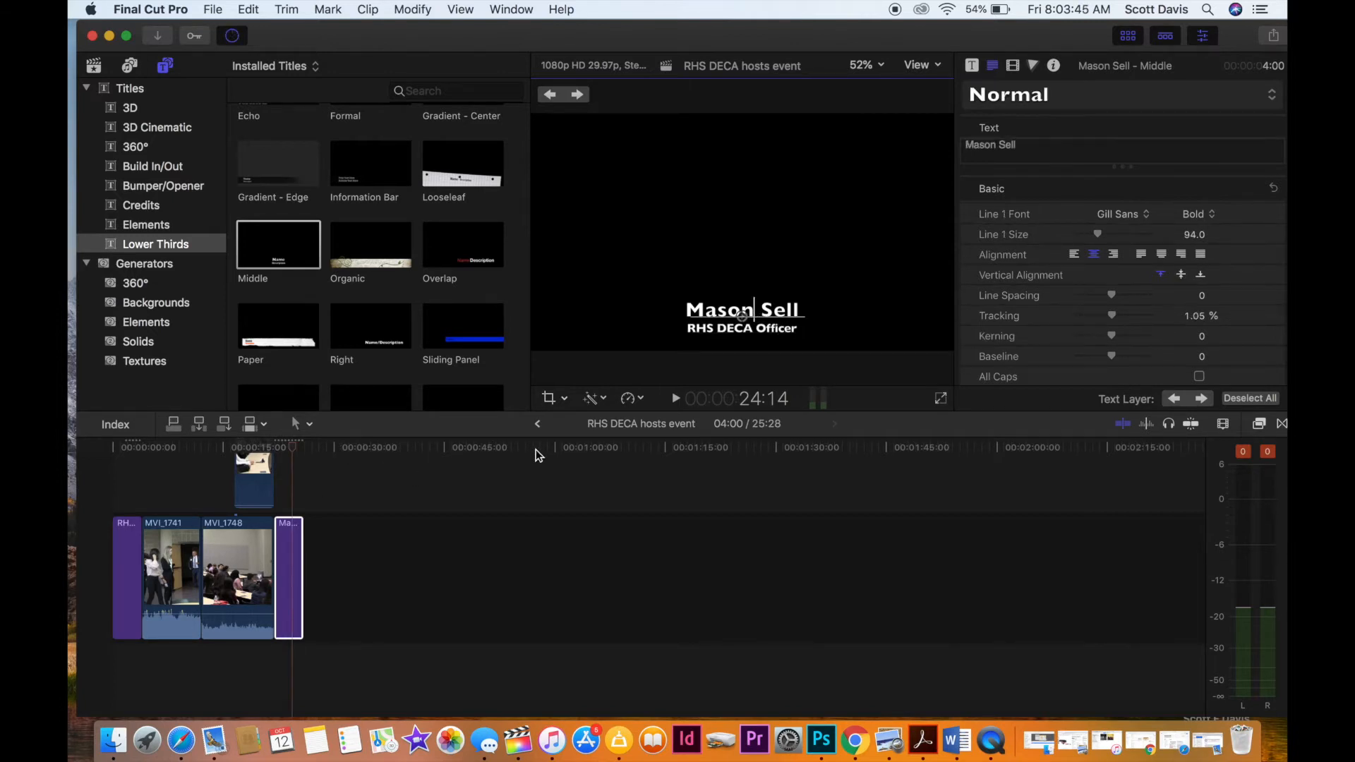
Mark a range of about 12 seconds in MVI_1754 and add it directly after the speaker's title in the timeline.
{"action": "left_click", "coordinate": [95, 66]}
{"action": "left_click", "coordinate": [366, 276]}
{"action": "key", "text": "space"}
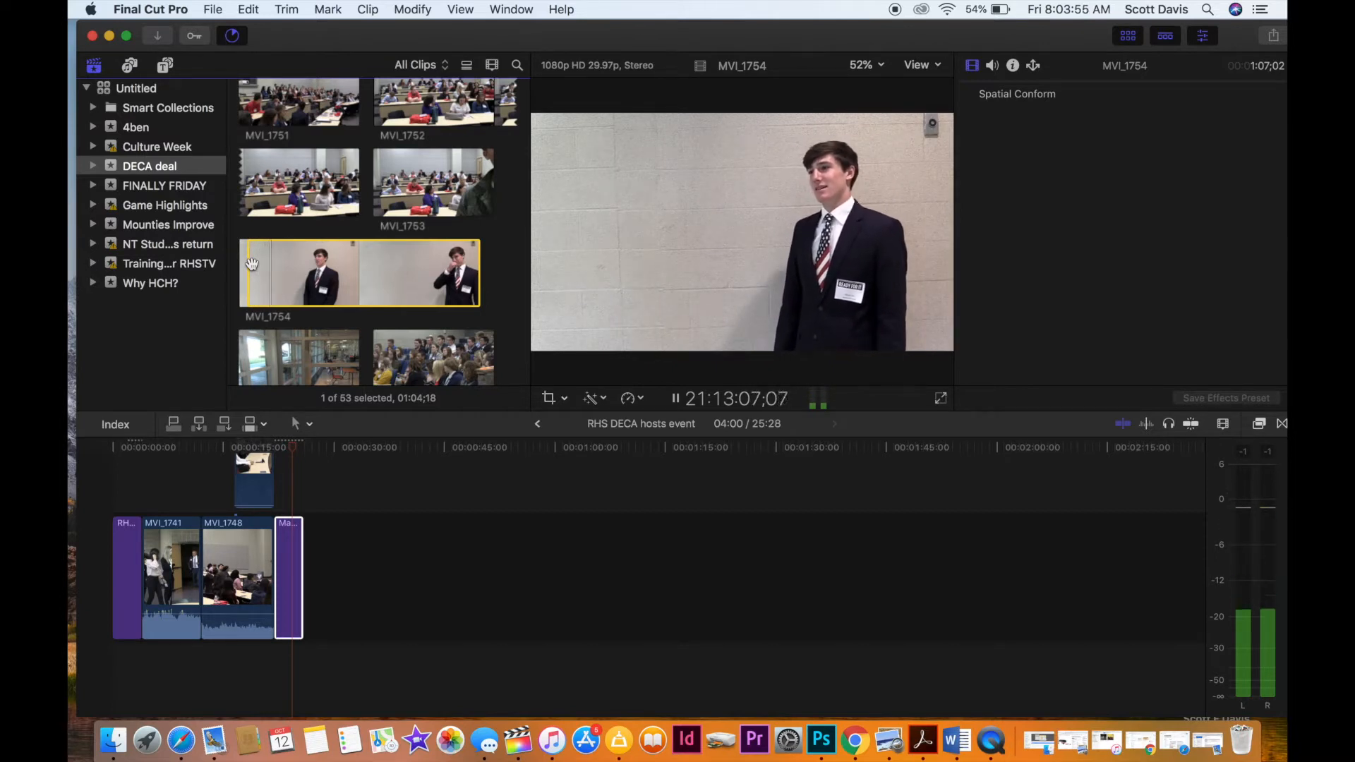
{"action": "key", "text": "i"}
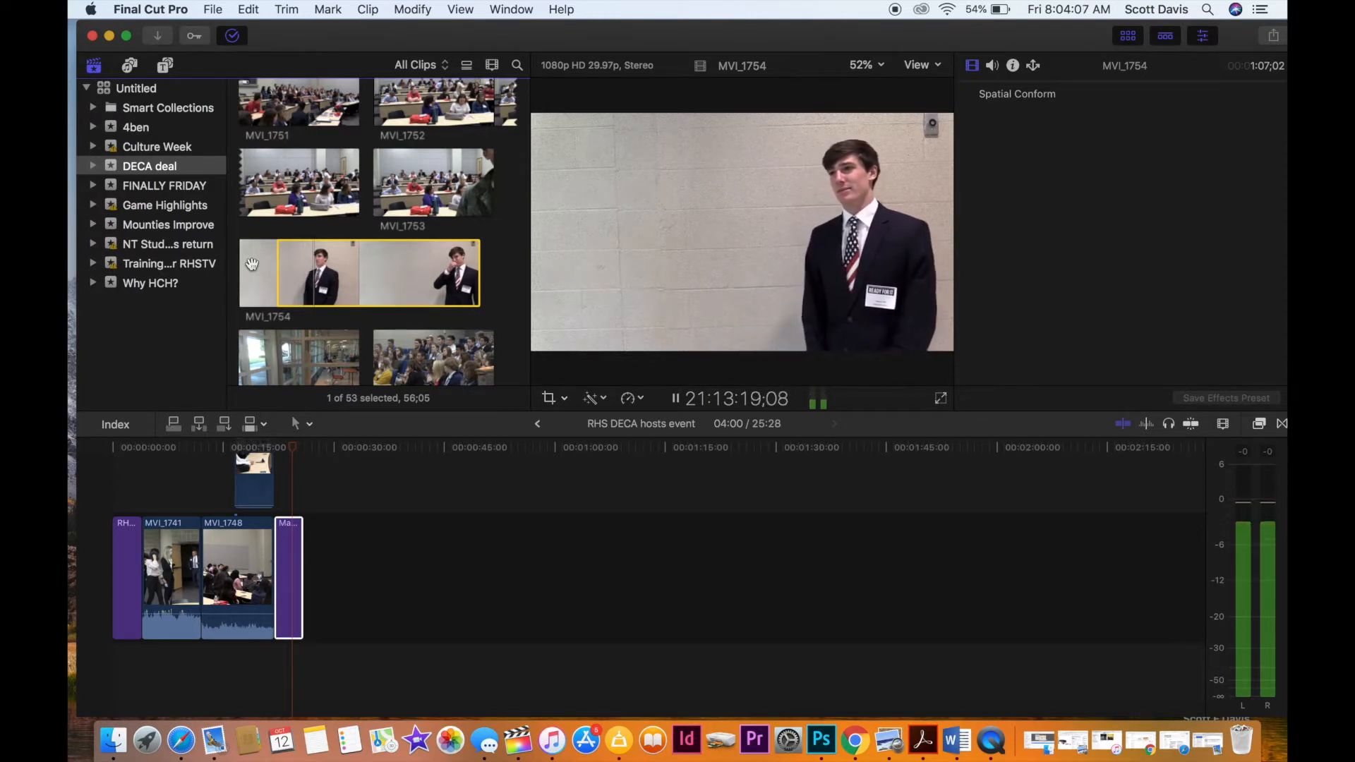
{"action": "key", "text": "o"}
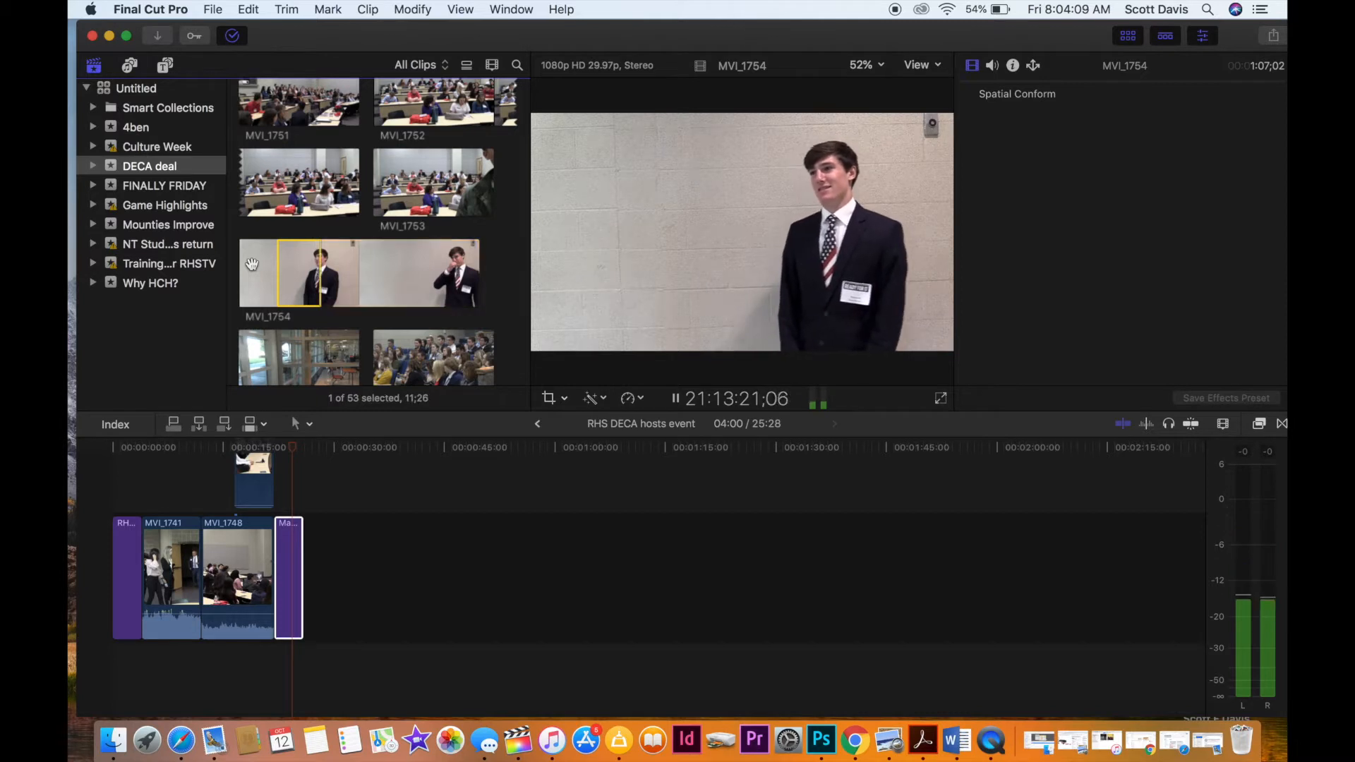
{"action": "key", "text": "space"}
{"action": "left_click_drag", "start_coordinate": [294, 265], "coordinate": [336, 544]}
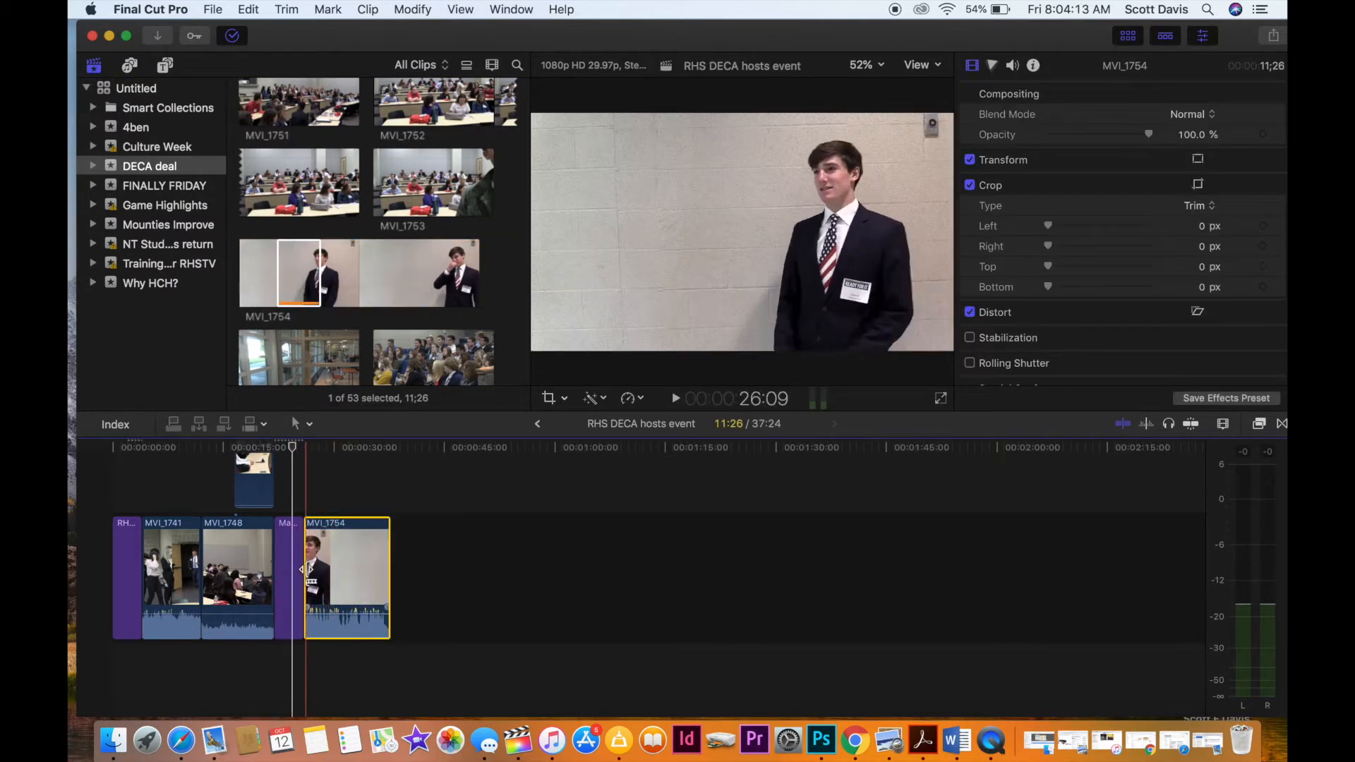
Play the start of MVI_1754 in the timeline and lower its audio volume to -6.0 dB.
{"action": "left_click", "coordinate": [306, 515]}
{"action": "key", "text": "space"}
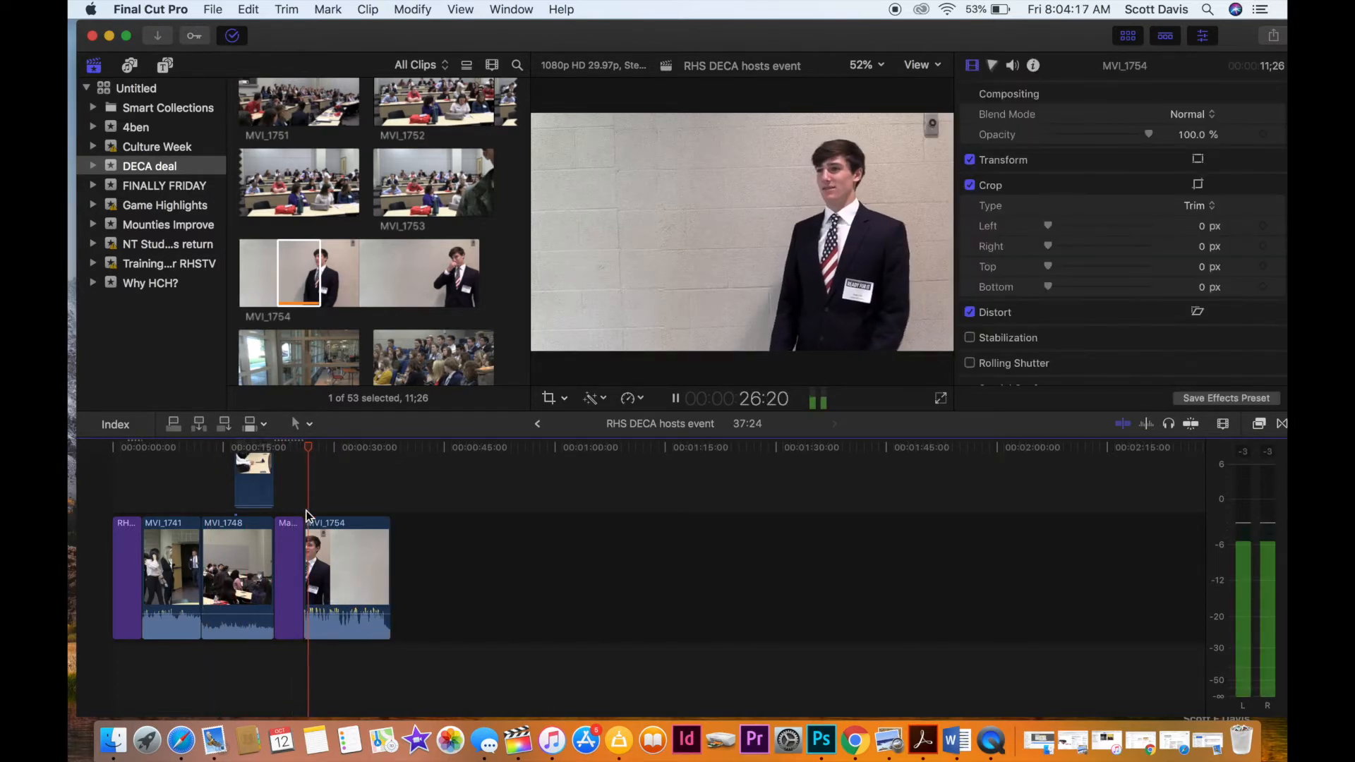
{"action": "key", "text": "space"}
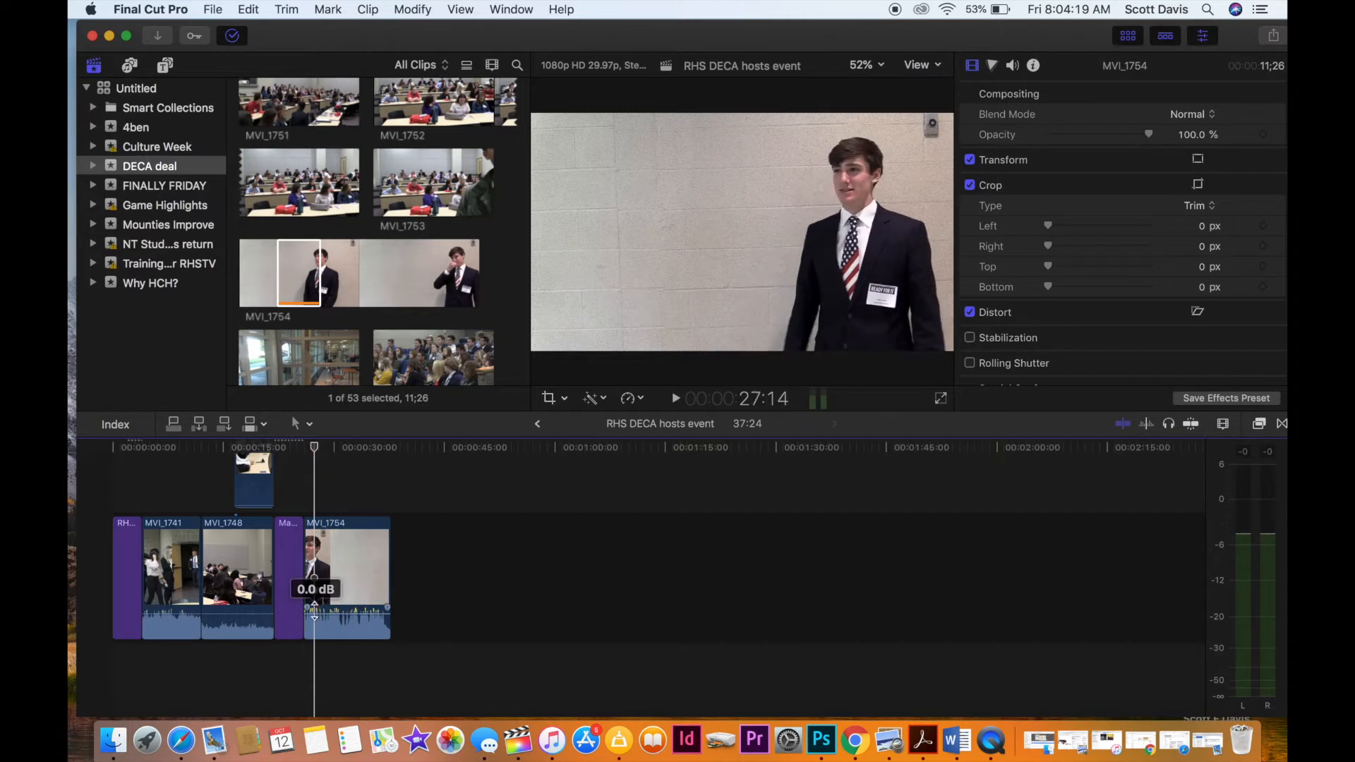
{"action": "left_click_drag", "start_coordinate": [314, 611], "coordinate": [316, 616]}
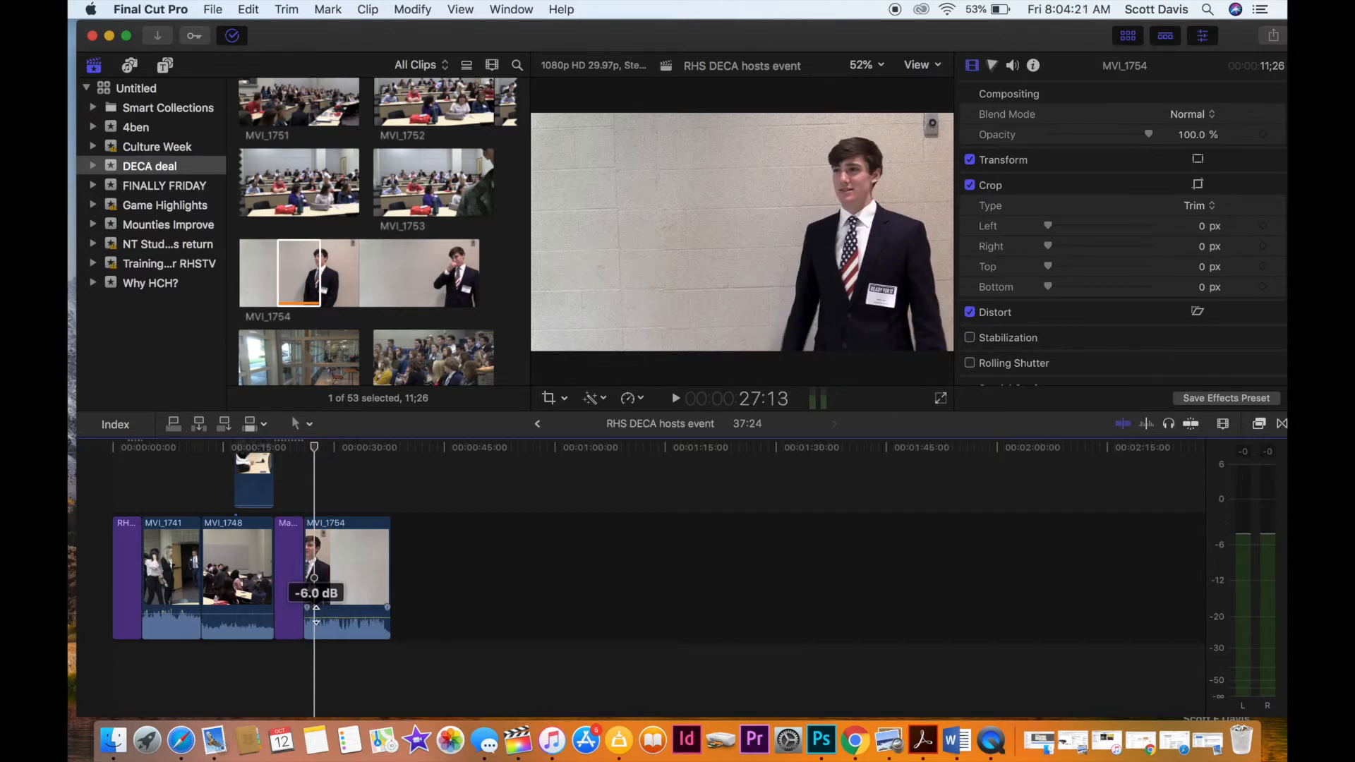
{"action": "key", "text": "space"}
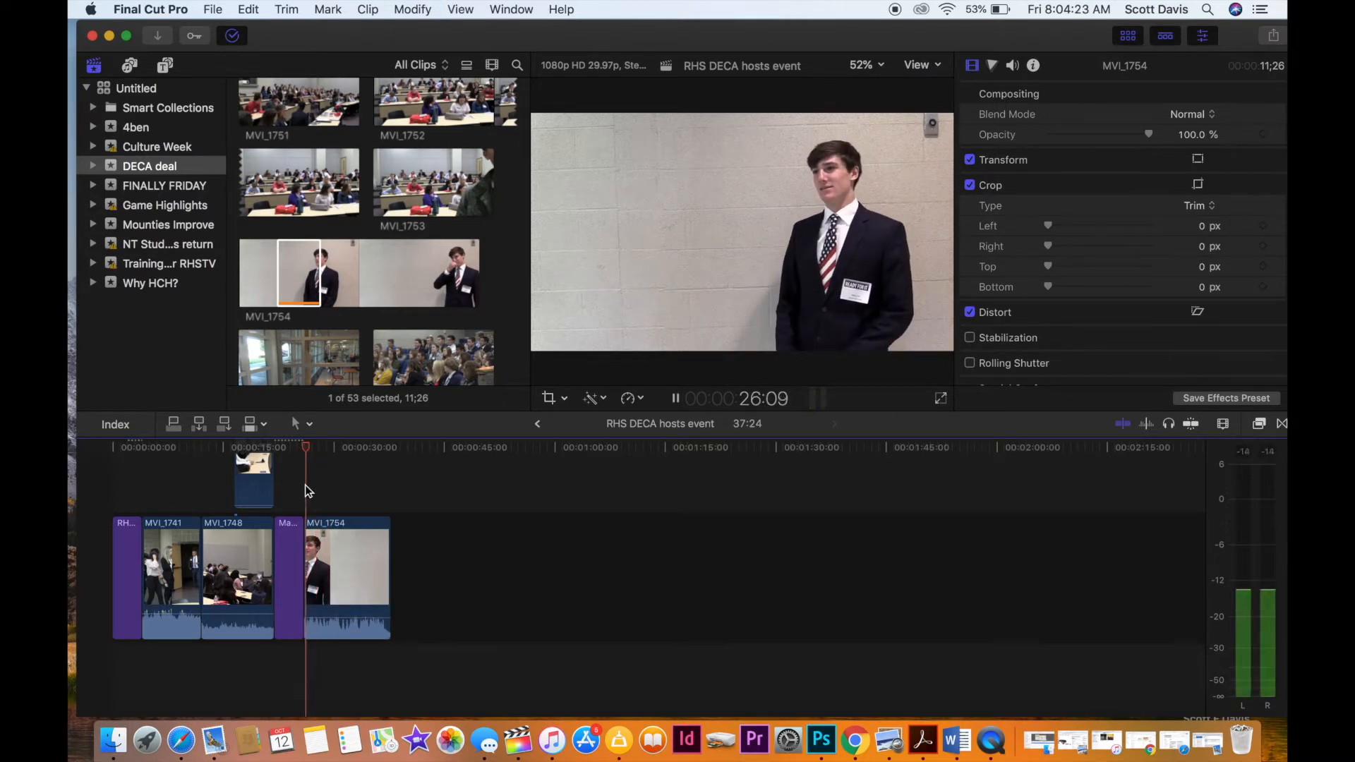
Extend the start of MVI_1754 in the timeline about 1.5 seconds earlier and play the new opening.
{"action": "left_click_drag", "start_coordinate": [304, 552], "coordinate": [297, 553]}
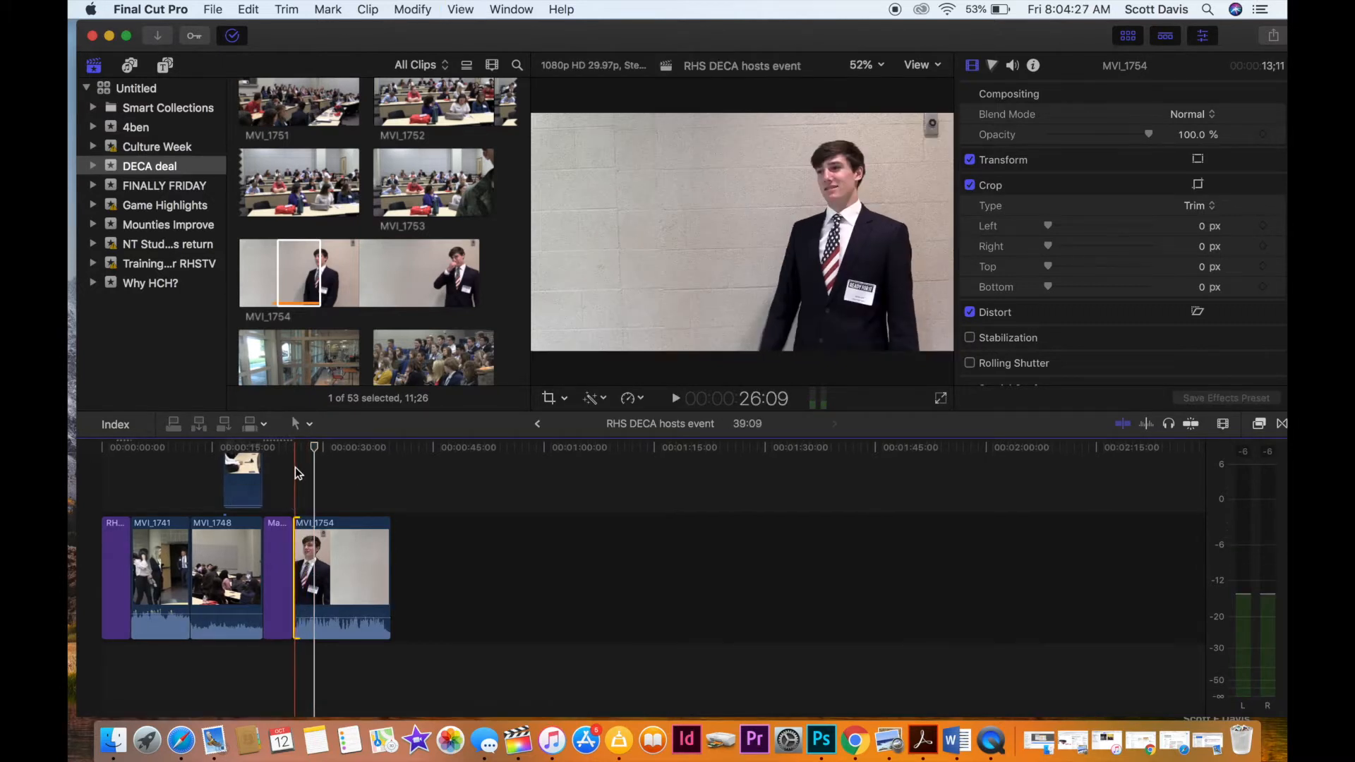
{"action": "key", "text": "space"}
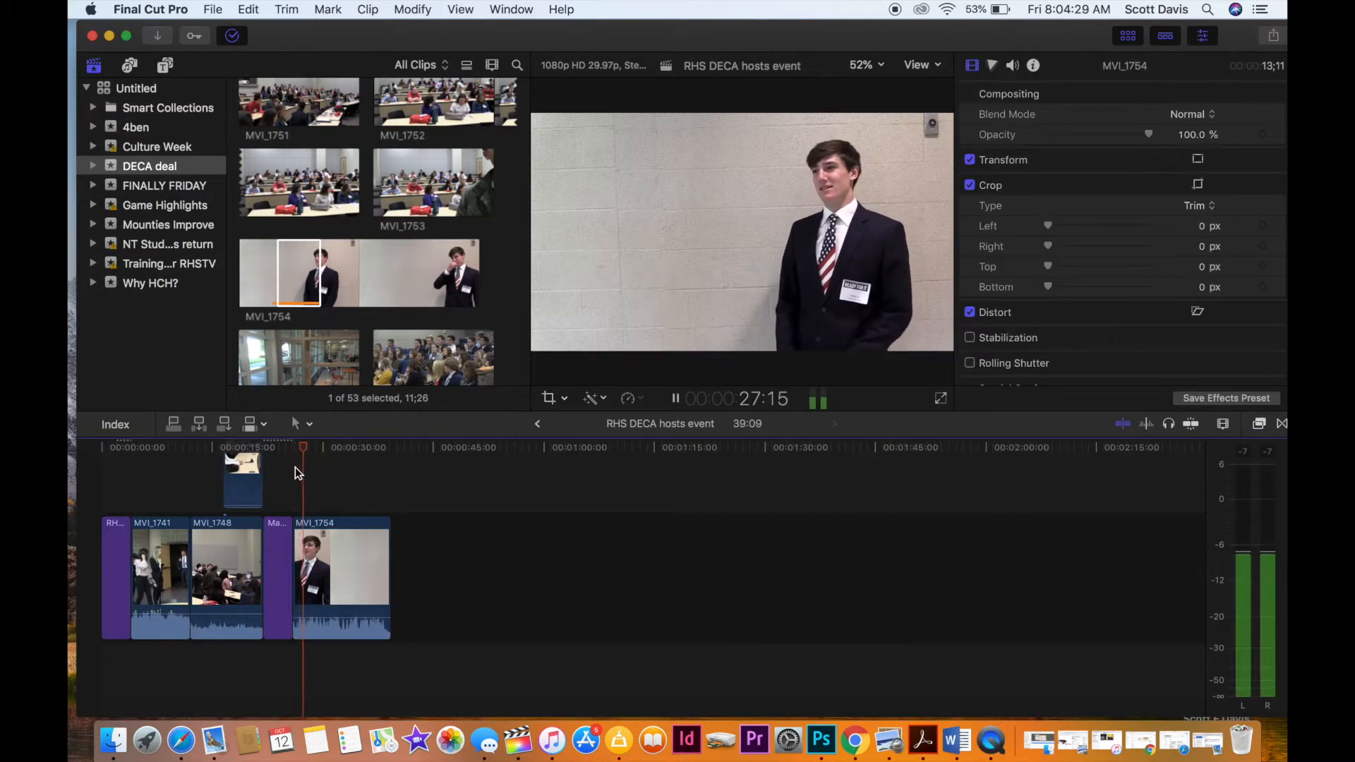
{"action": "key", "text": "space"}
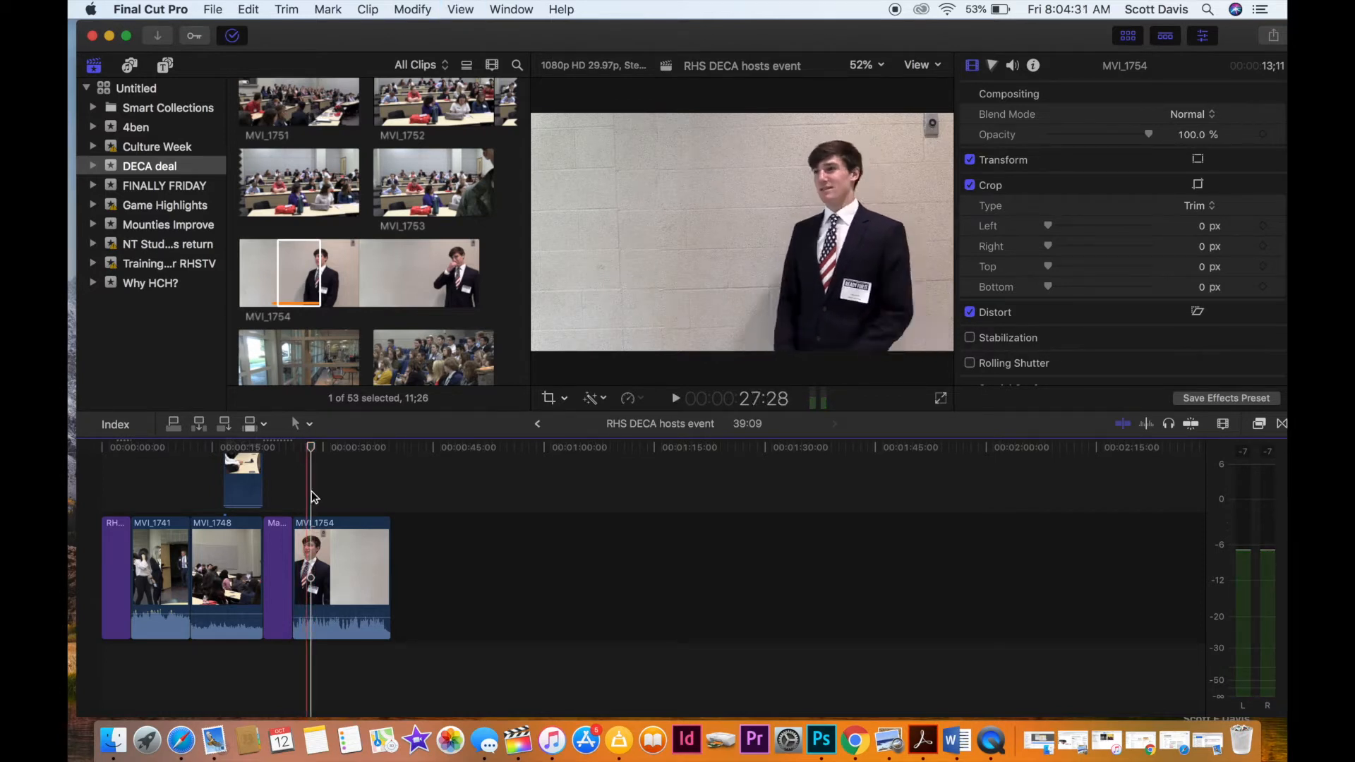
Play the opening of MVI_1754 to find the cut point, split the clip at 27:02, and select the piece before the cut.
{"action": "key", "text": "super+equal"}
{"action": "key", "text": "super+equal"}
{"action": "key", "text": "super+equal"}
{"action": "scroll", "coordinate": [173, 494], "scroll_direction": "left", "scroll_amount": 5}
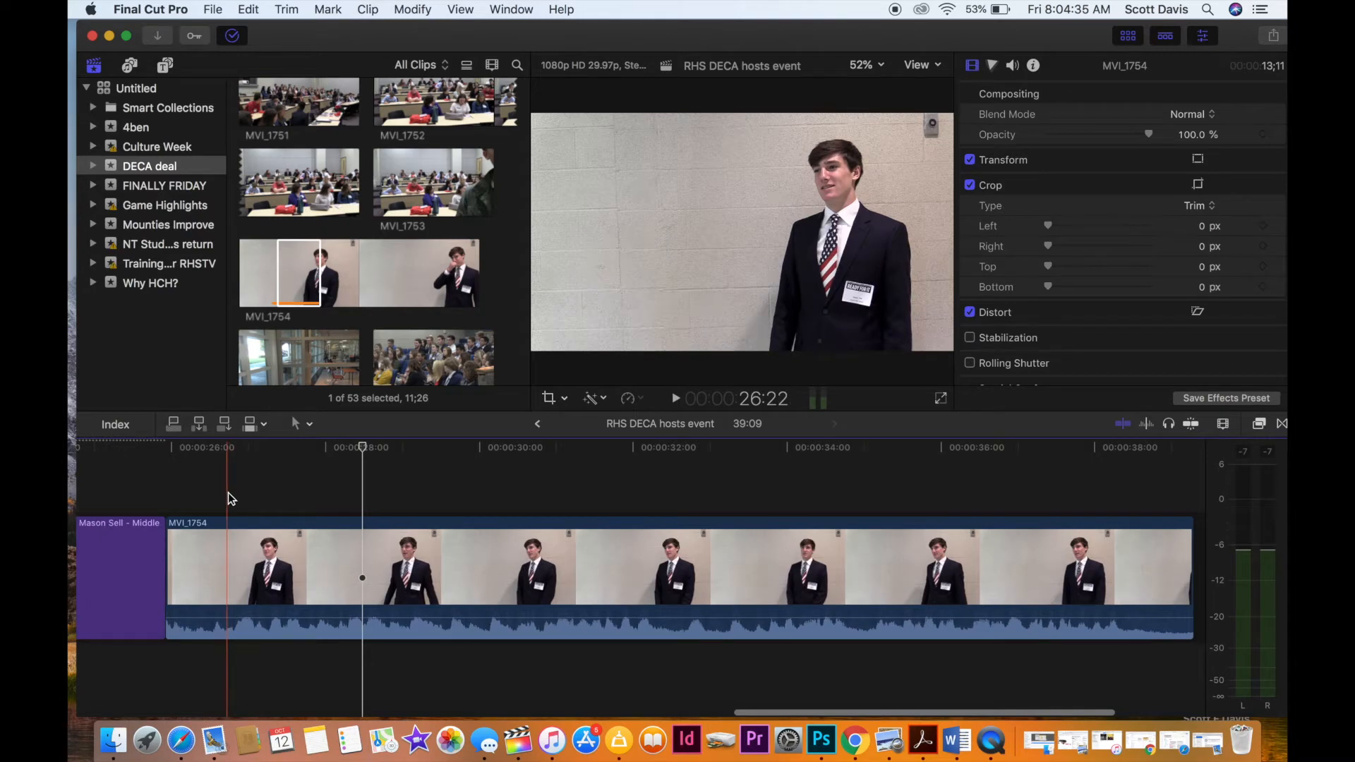
{"action": "key", "text": "super+equal"}
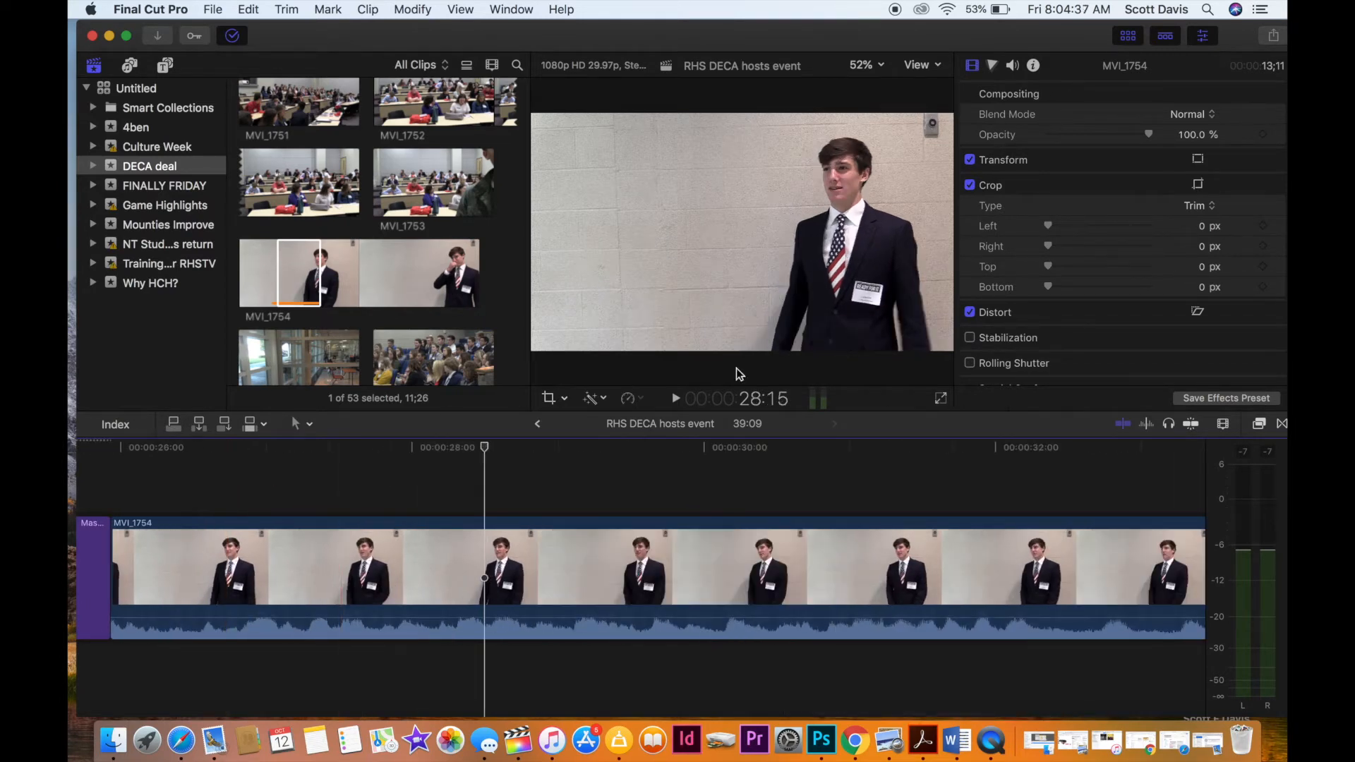
{"action": "left_click", "coordinate": [1225, 425]}
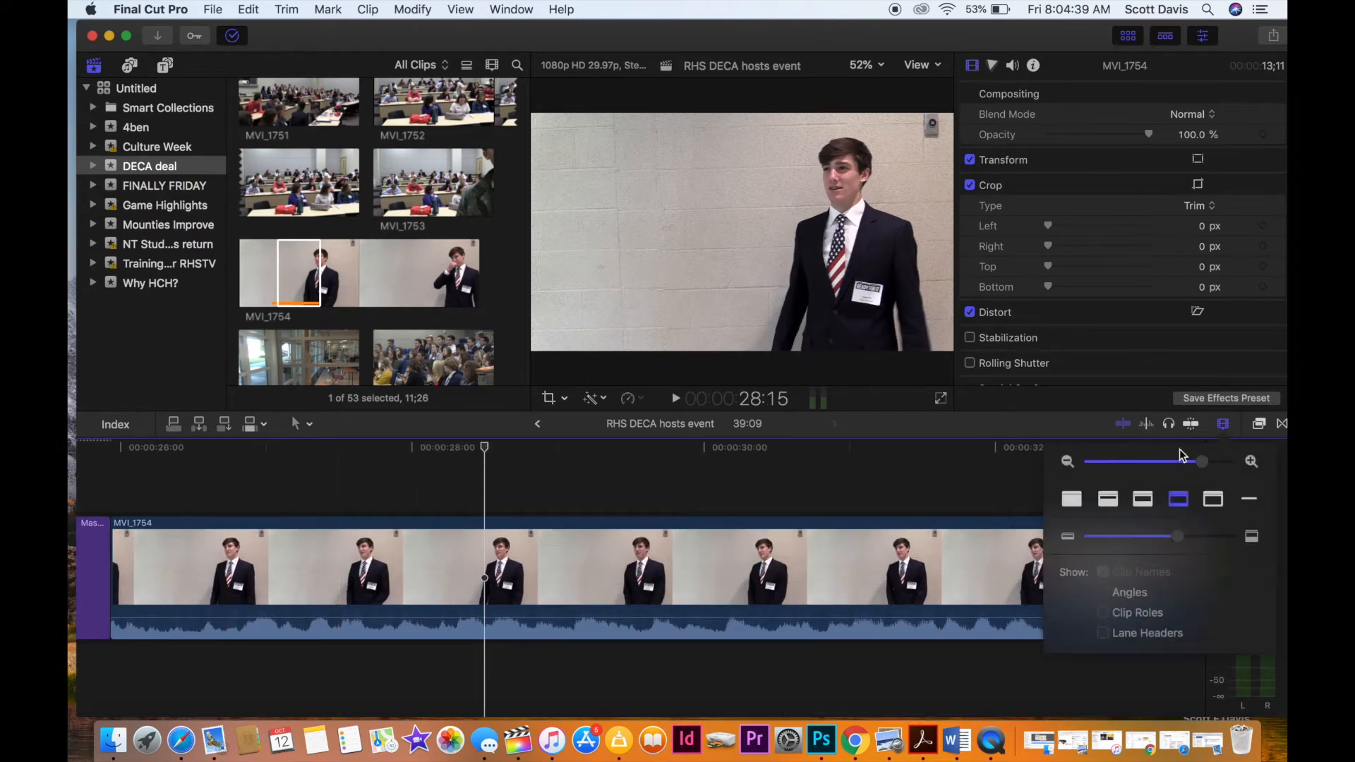
{"action": "left_click_drag", "start_coordinate": [1174, 537], "coordinate": [1172, 539]}
{"action": "left_click_drag", "start_coordinate": [1201, 464], "coordinate": [1201, 465]}
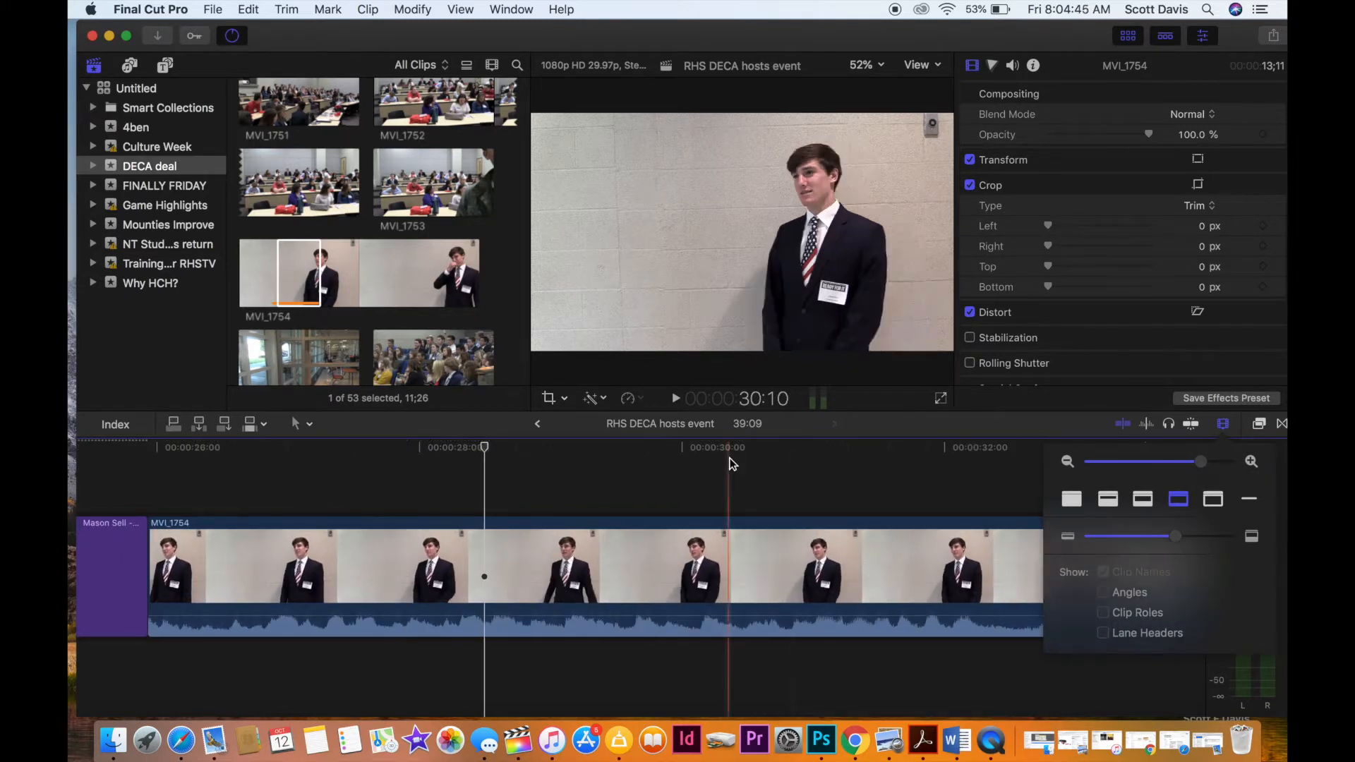
{"action": "key", "text": "space"}
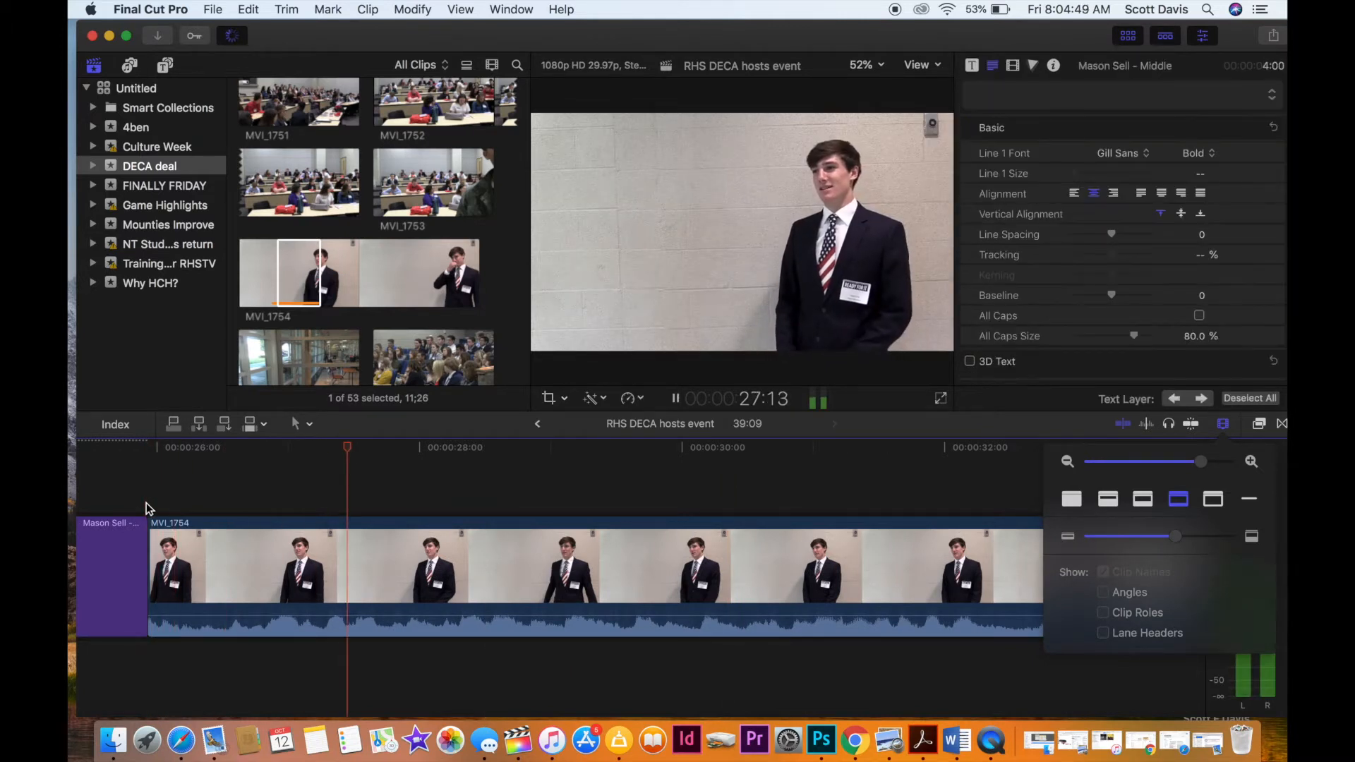
{"action": "key", "text": "space"}
{"action": "left_click_drag", "start_coordinate": [384, 449], "coordinate": [304, 483]}
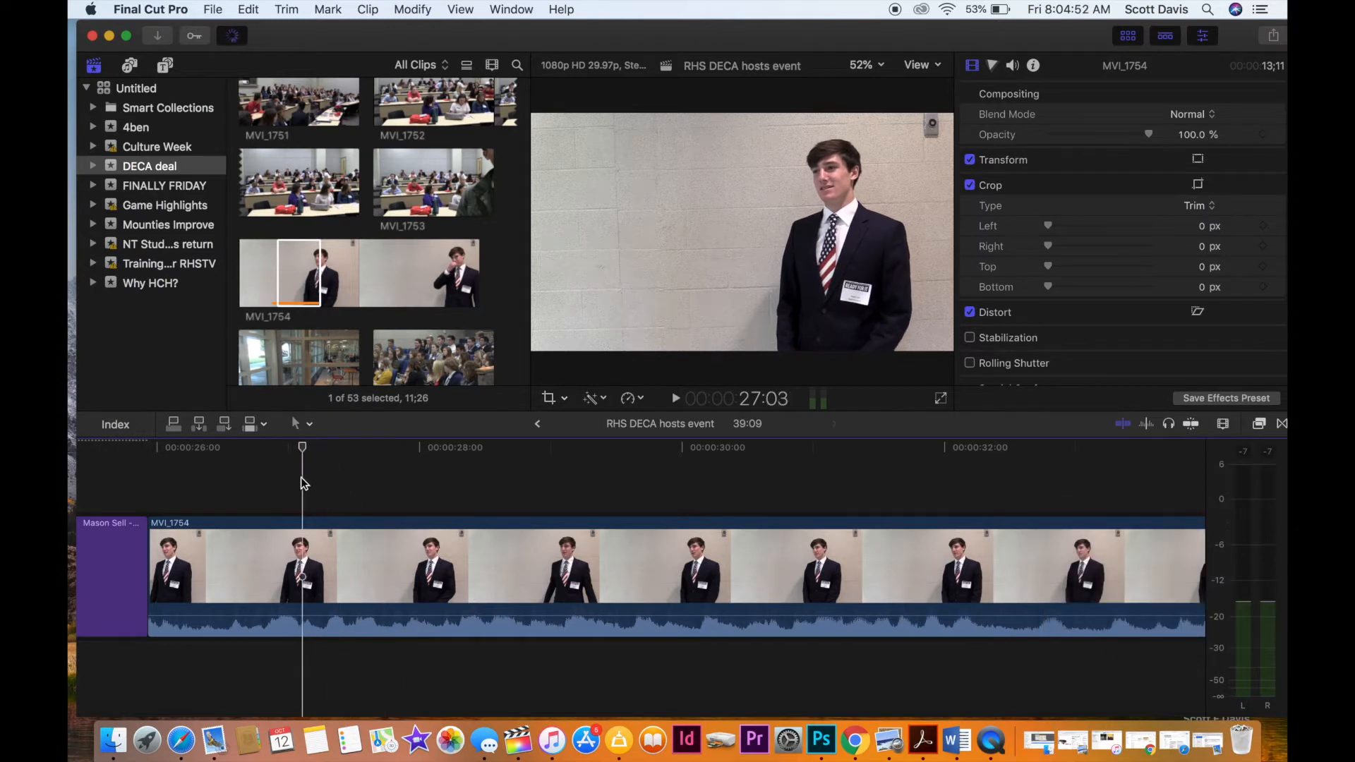
{"action": "left_click", "coordinate": [300, 571]}
{"action": "key", "text": "alt+bracketleft"}
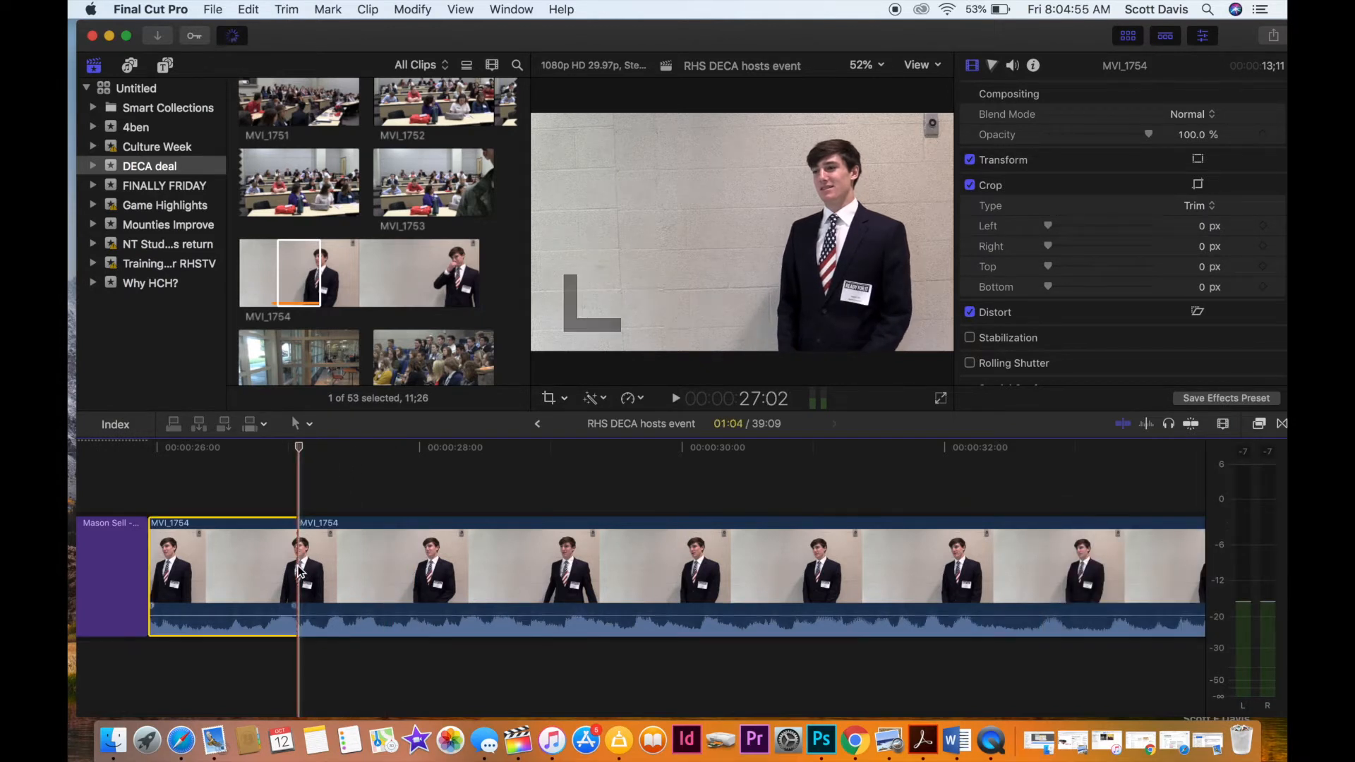
Delete the selected opening piece of MVI_1754, play the remainder, and trim about 0.7 seconds off the clip's end.
{"action": "key", "text": "space"}
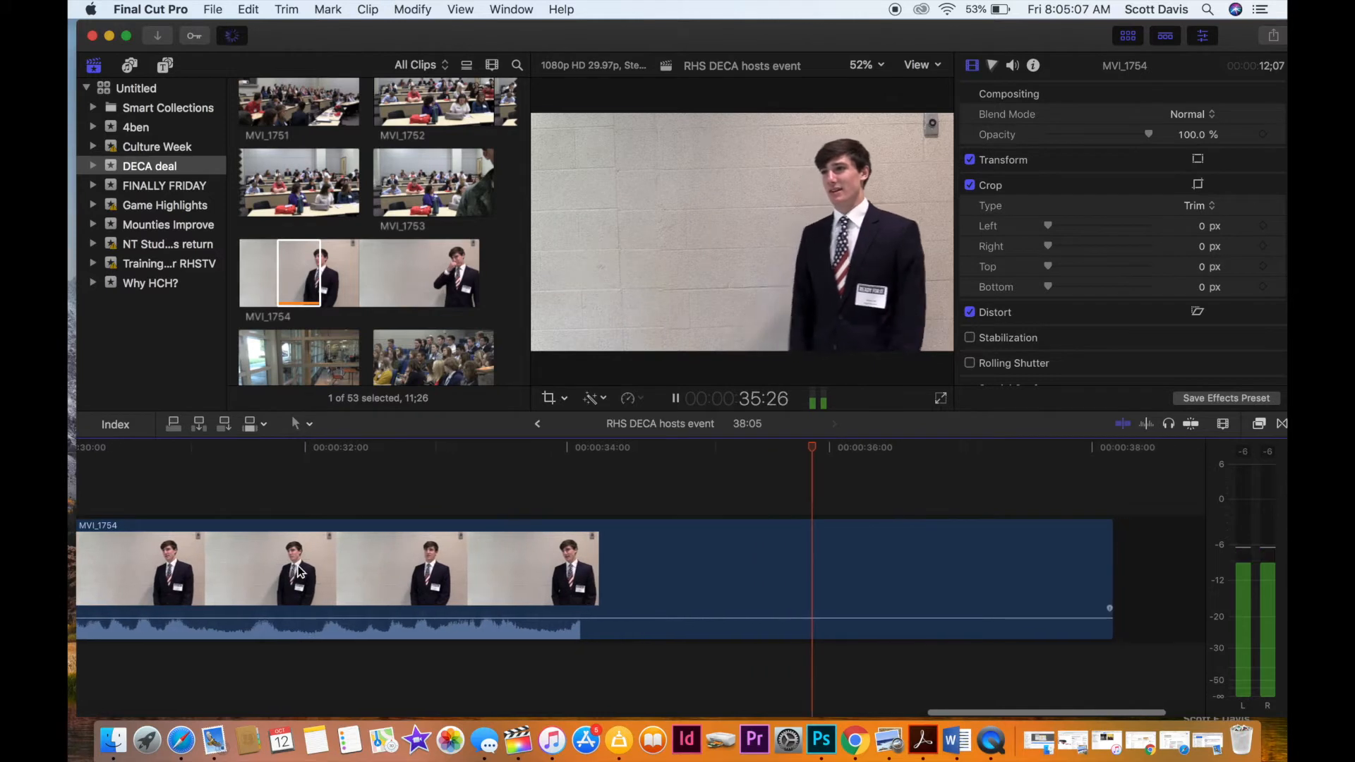
{"action": "key", "text": "space"}
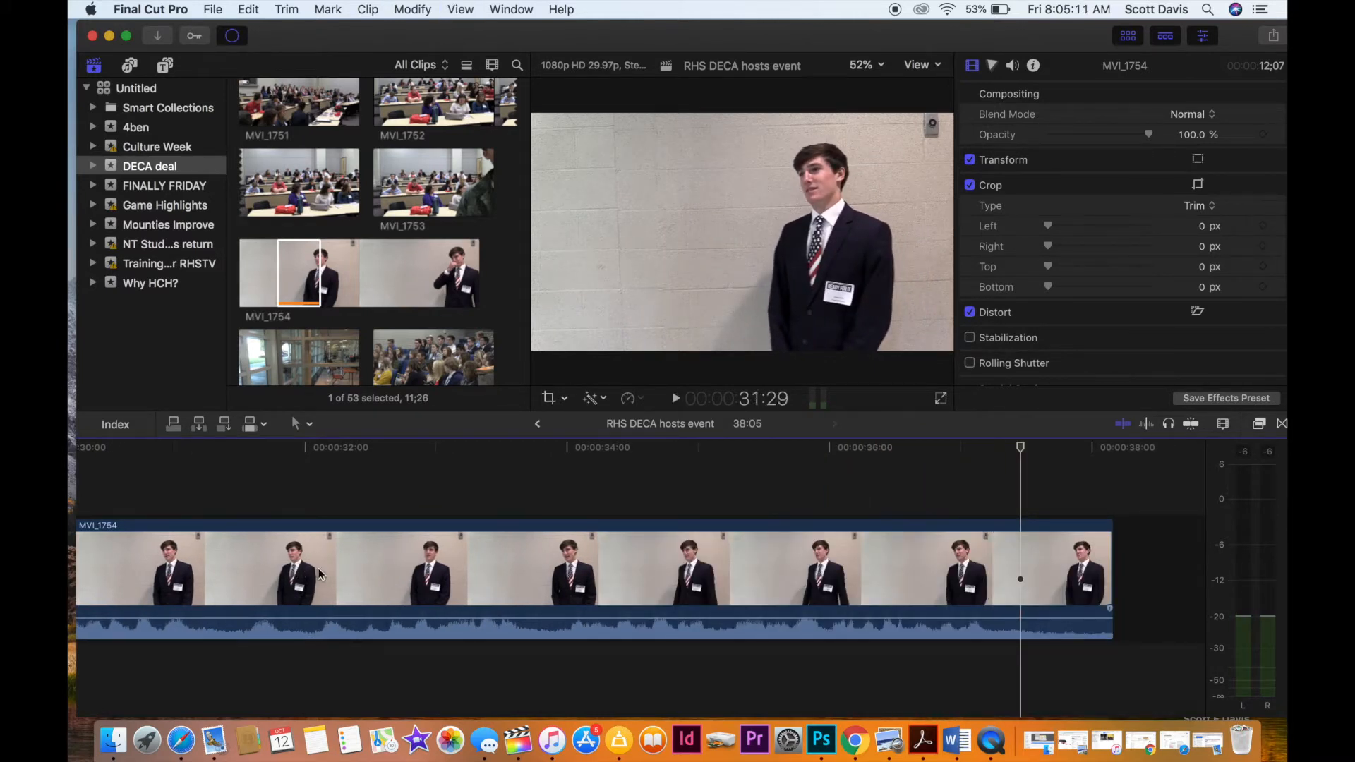
{"action": "left_click_drag", "start_coordinate": [1112, 575], "coordinate": [1018, 580]}
Mark a further range of about 6.6 seconds in the source clip MVI_1754 and append it to the end of the timeline.
{"action": "left_click", "coordinate": [342, 285]}
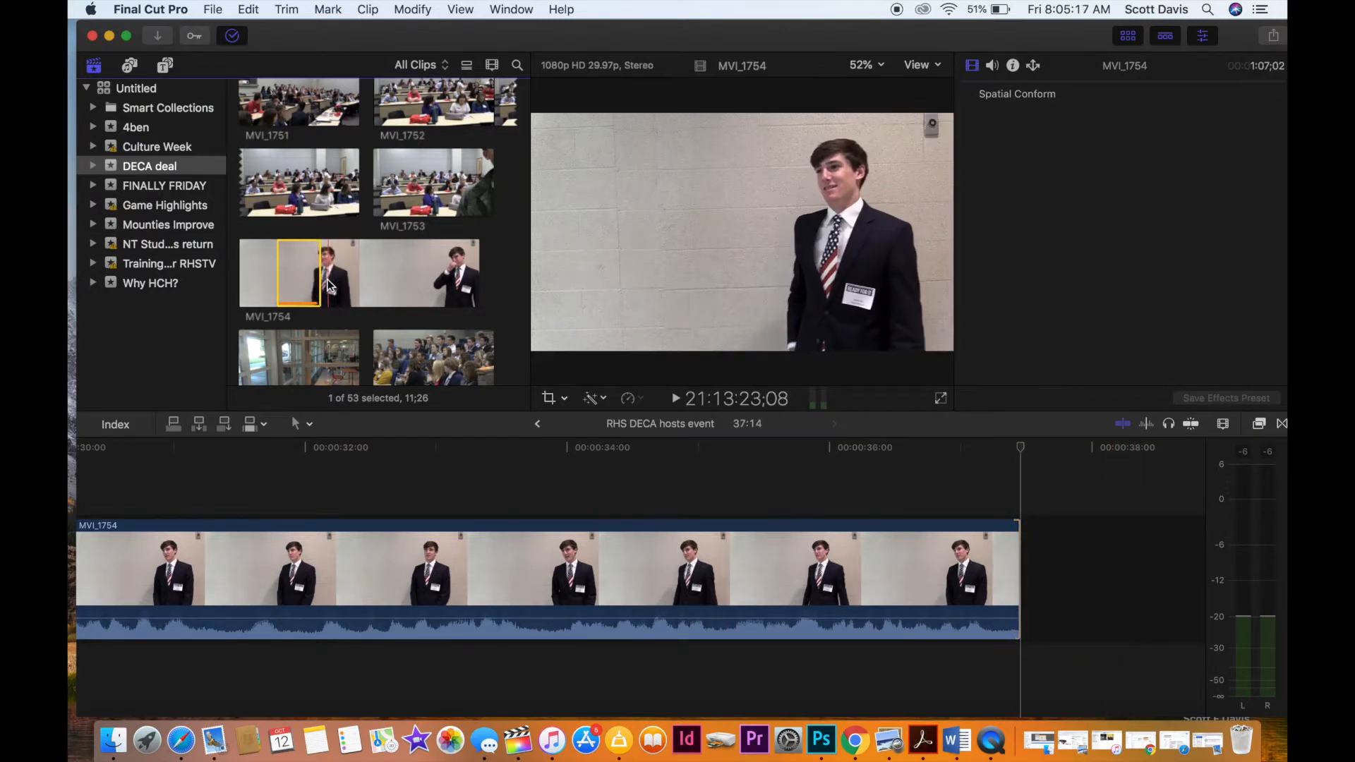
{"action": "key", "text": "space"}
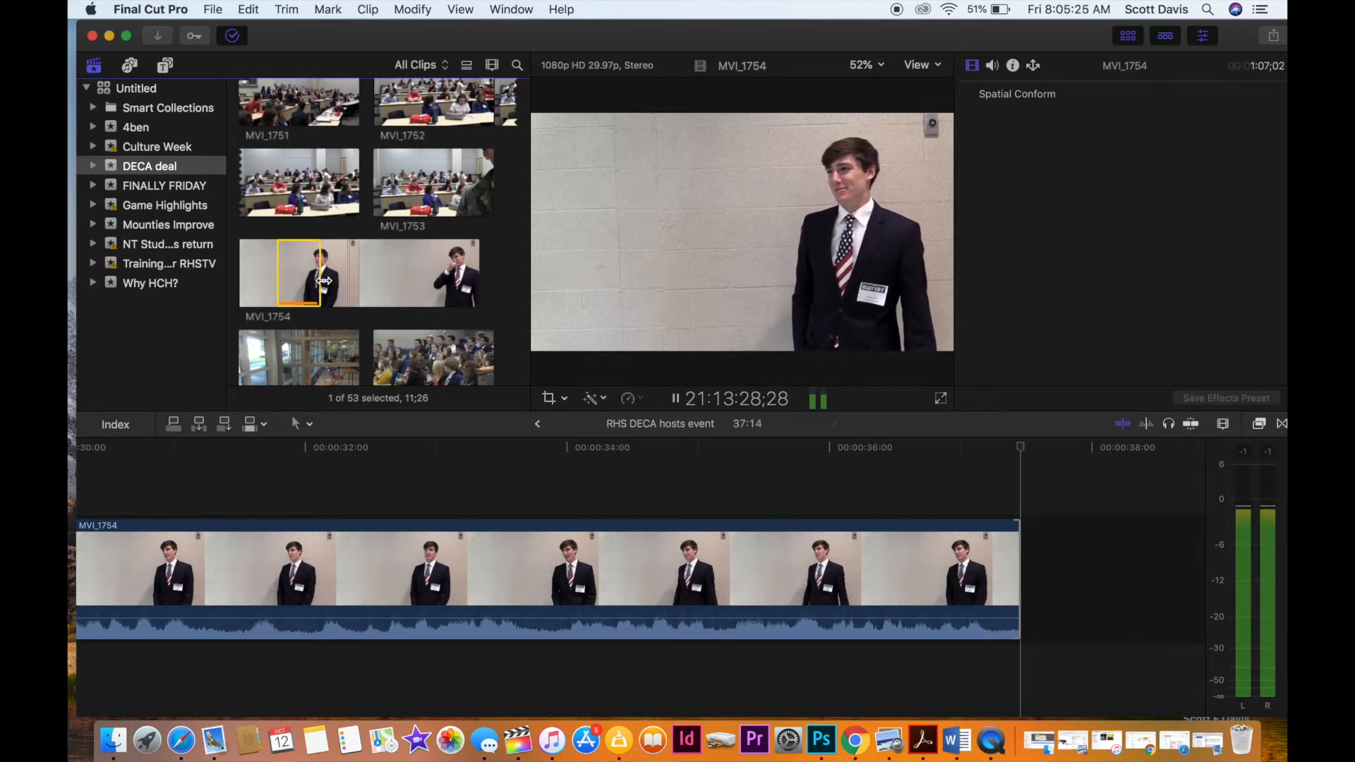
{"action": "key", "text": "i"}
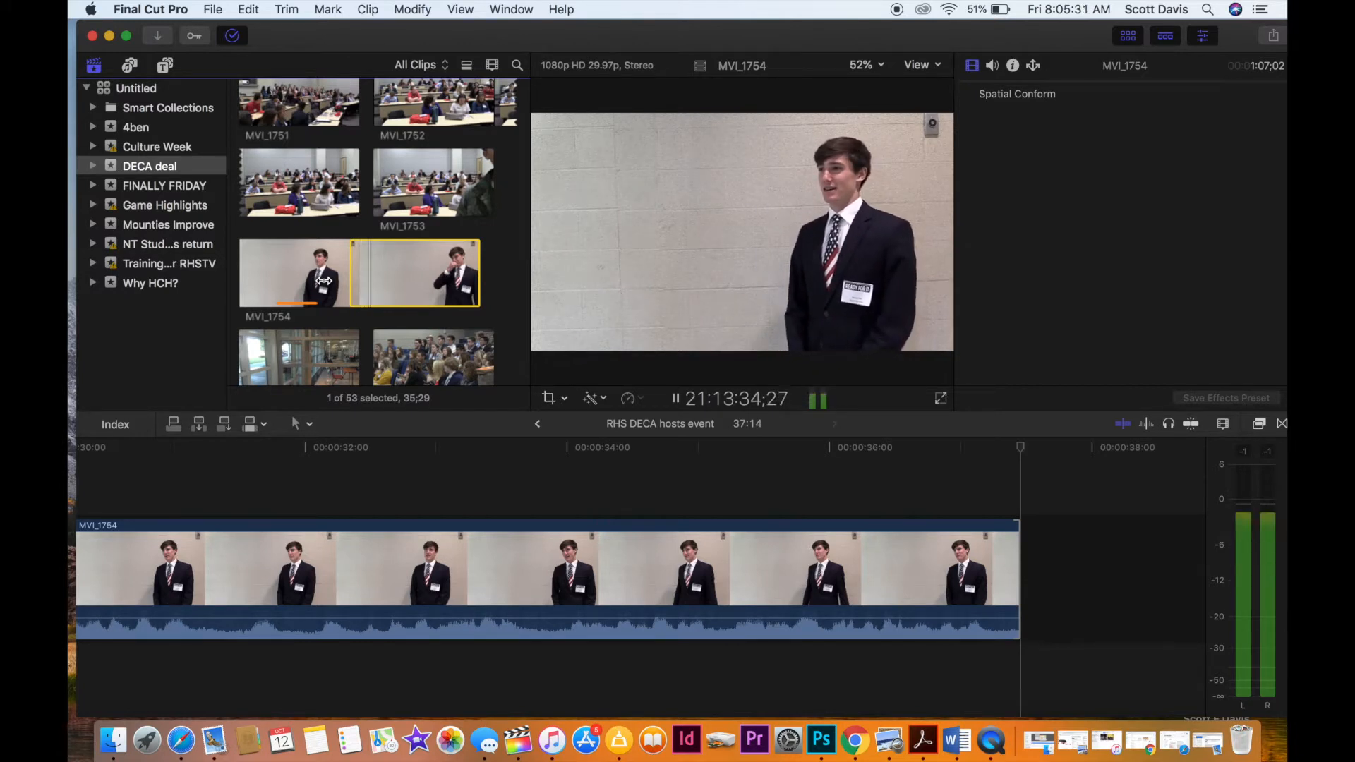
{"action": "key", "text": "o"}
{"action": "key", "text": "space"}
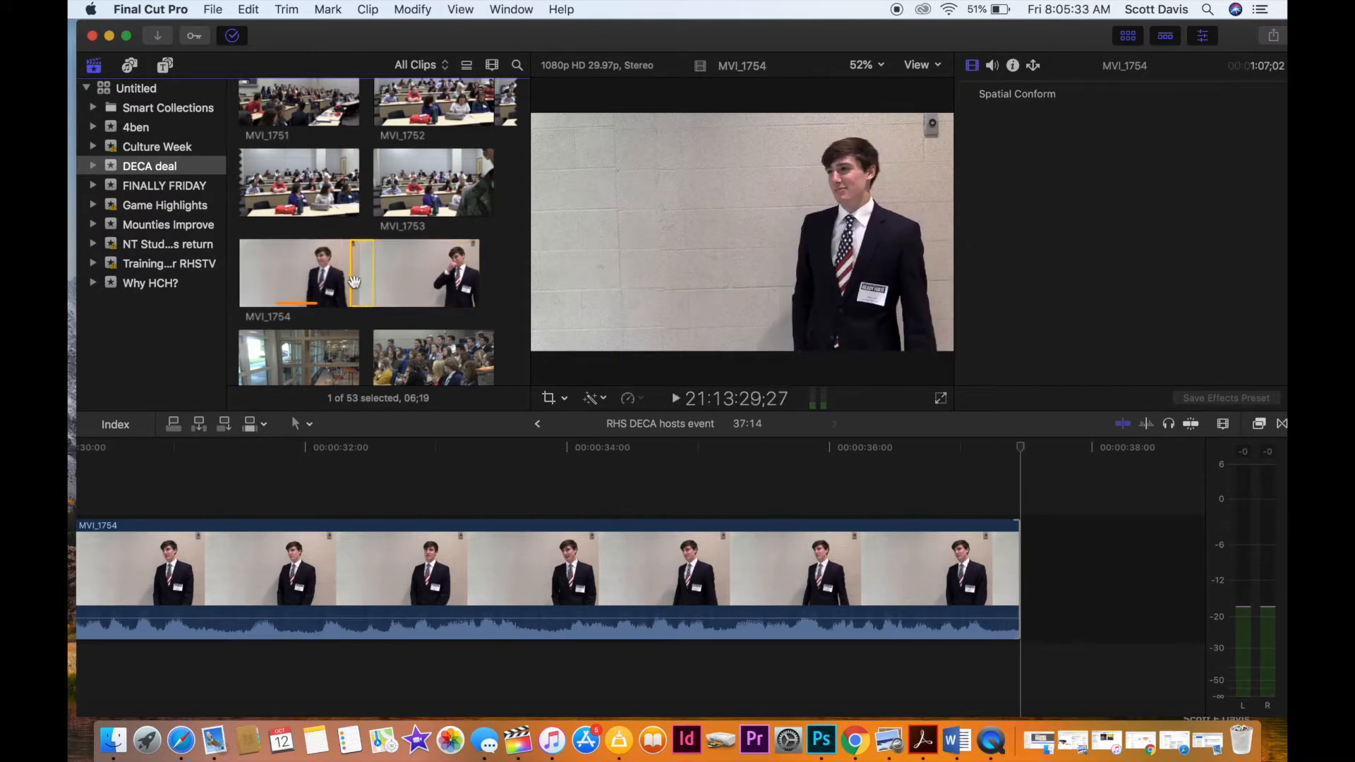
{"action": "left_click_drag", "start_coordinate": [361, 281], "coordinate": [1027, 594]}
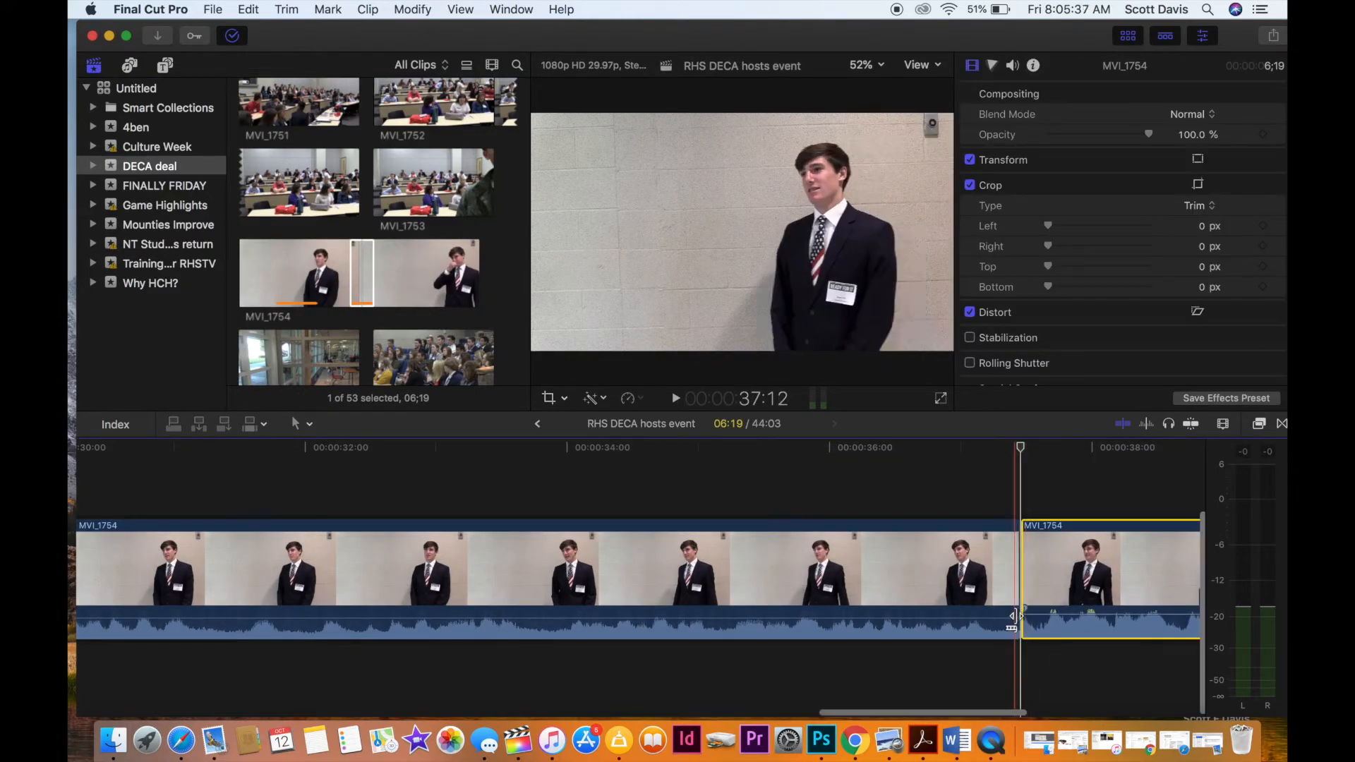
Lower the audio volume of the newly added MVI_1754 clip to -6.0 dB and play across the join.
{"action": "scroll", "coordinate": [939, 604], "scroll_direction": "right", "scroll_amount": 3}
{"action": "left_click_drag", "start_coordinate": [927, 613], "coordinate": [925, 618]}
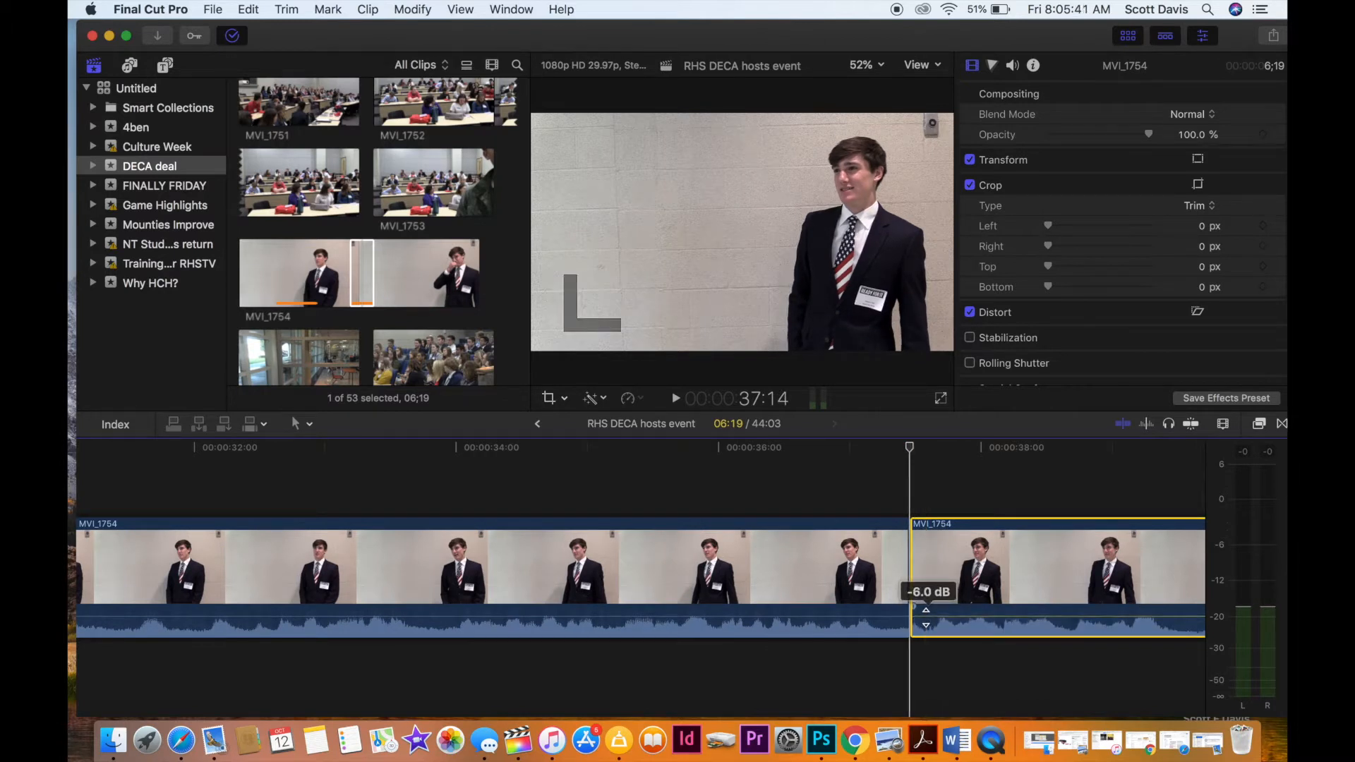
{"action": "left_click", "coordinate": [879, 484]}
{"action": "key", "text": "space"}
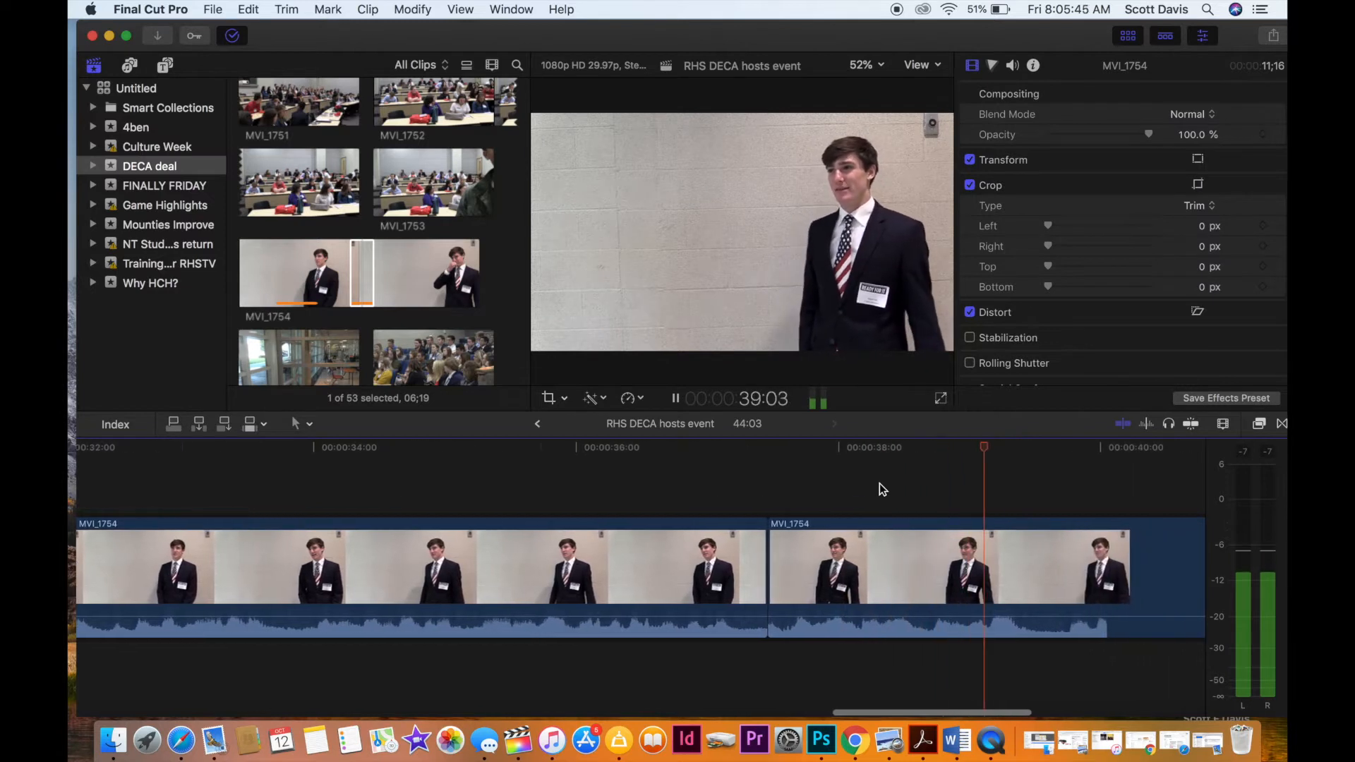
{"action": "key", "text": "space"}
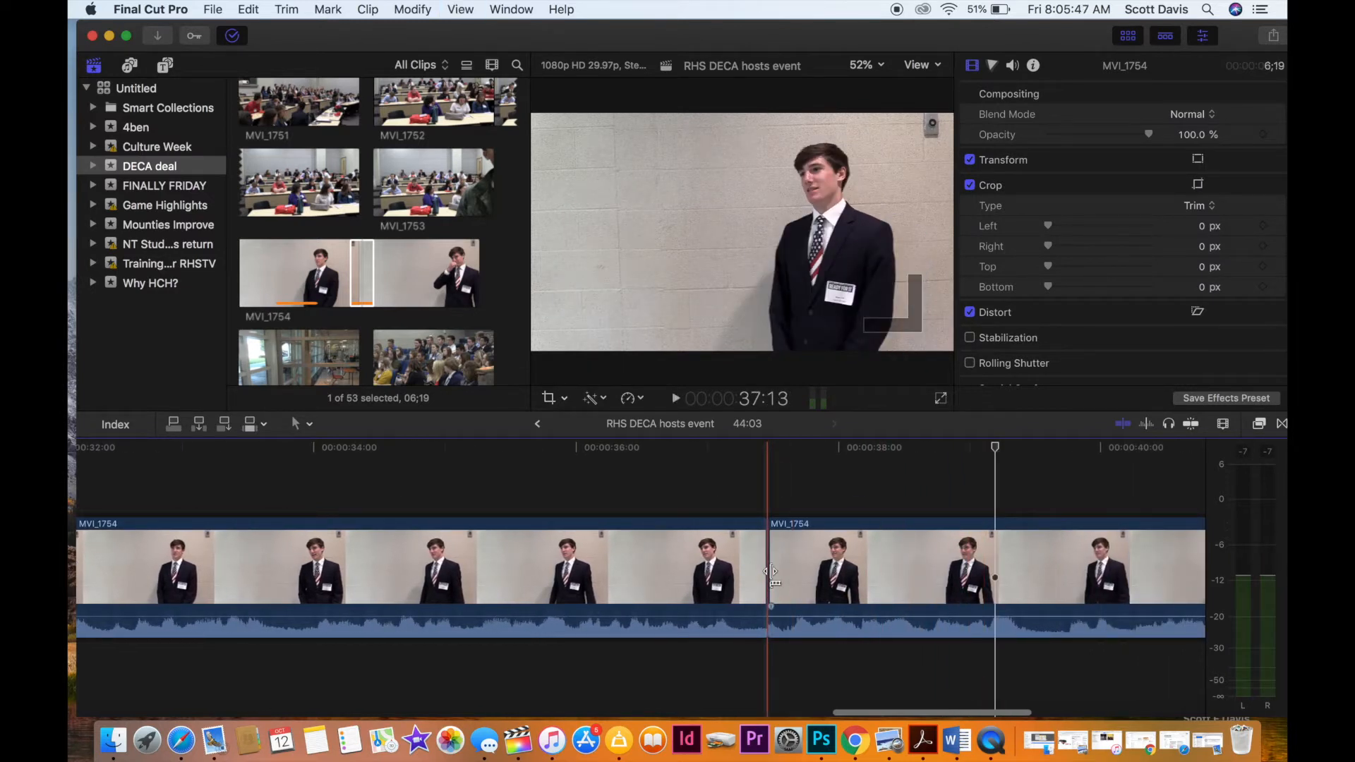
Extend the start of the second MVI_1754 clip earlier by 9 frames and by 24 more, playing the join each time.
{"action": "left_click_drag", "start_coordinate": [770, 575], "coordinate": [731, 583]}
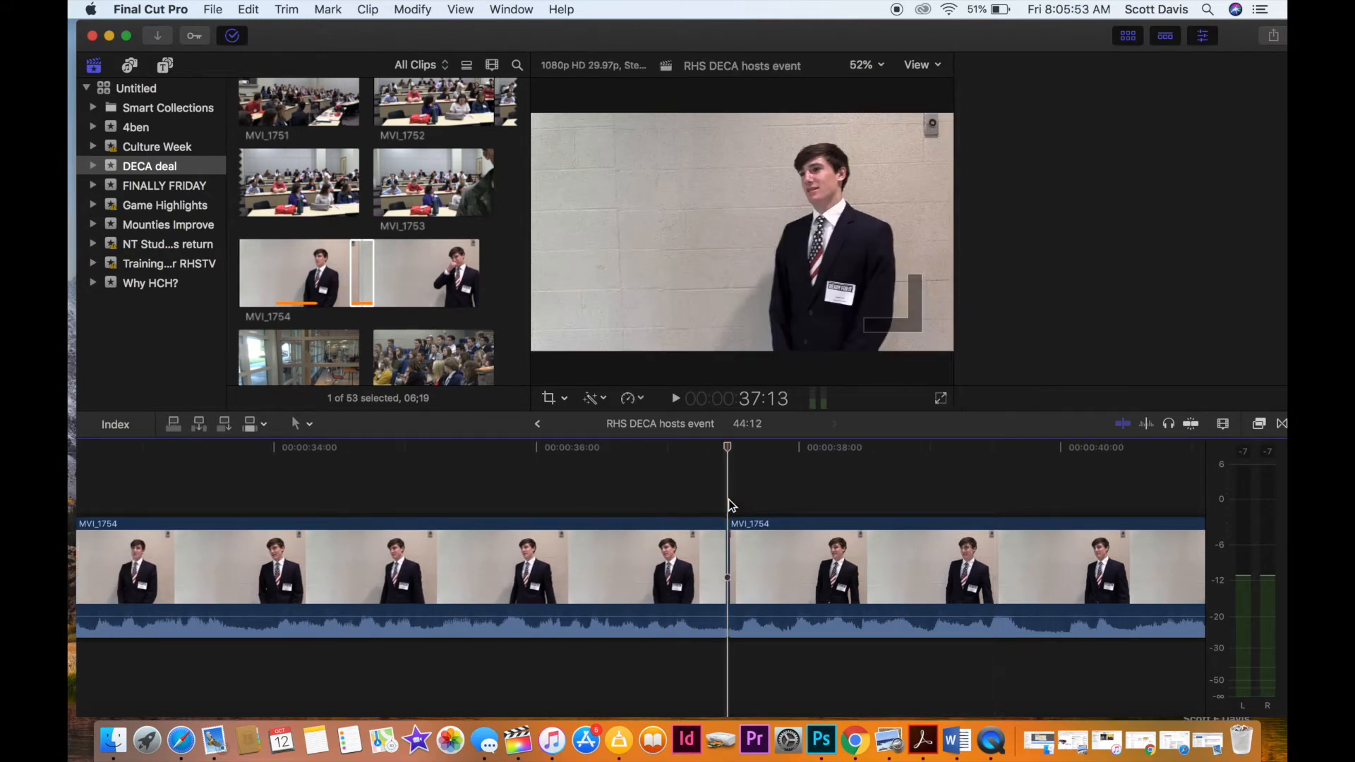
{"action": "key", "text": "space"}
{"action": "key", "text": "space"}
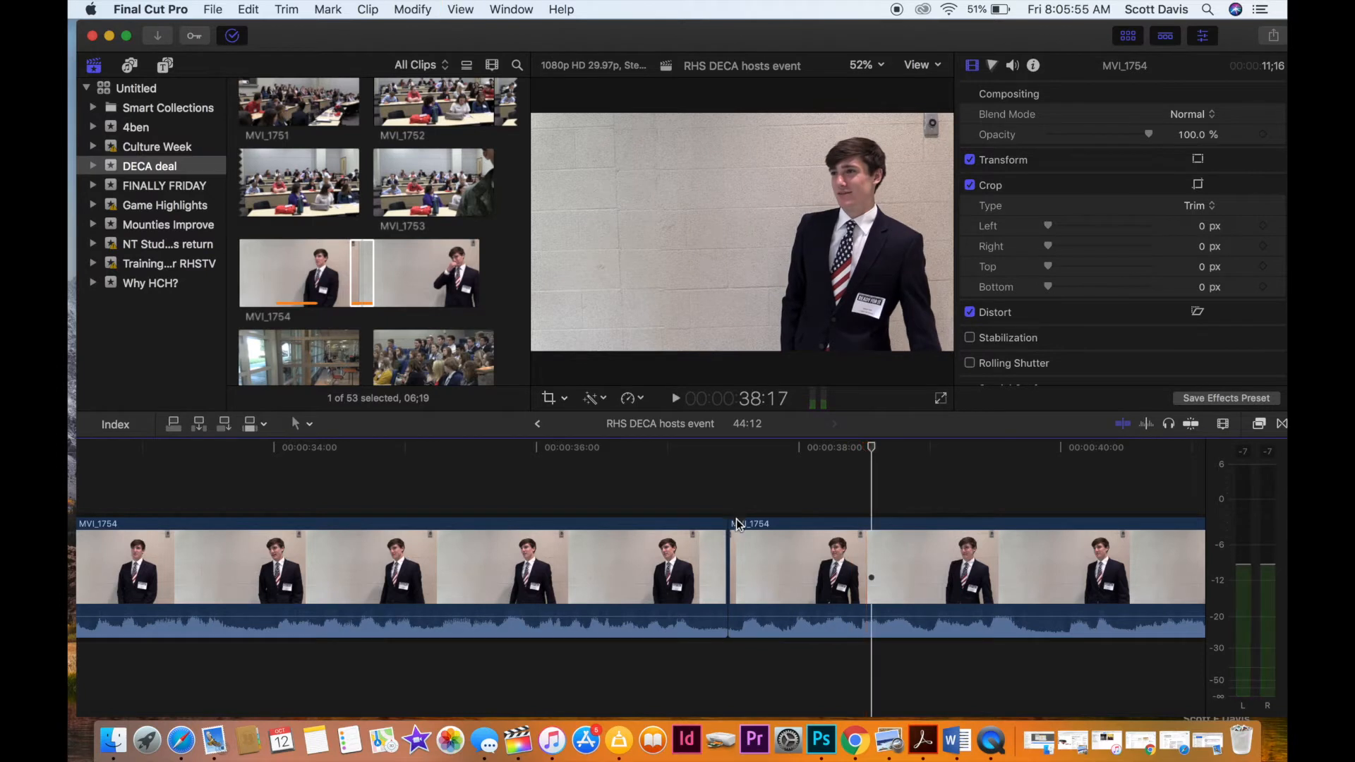
{"action": "left_click_drag", "start_coordinate": [727, 553], "coordinate": [630, 583]}
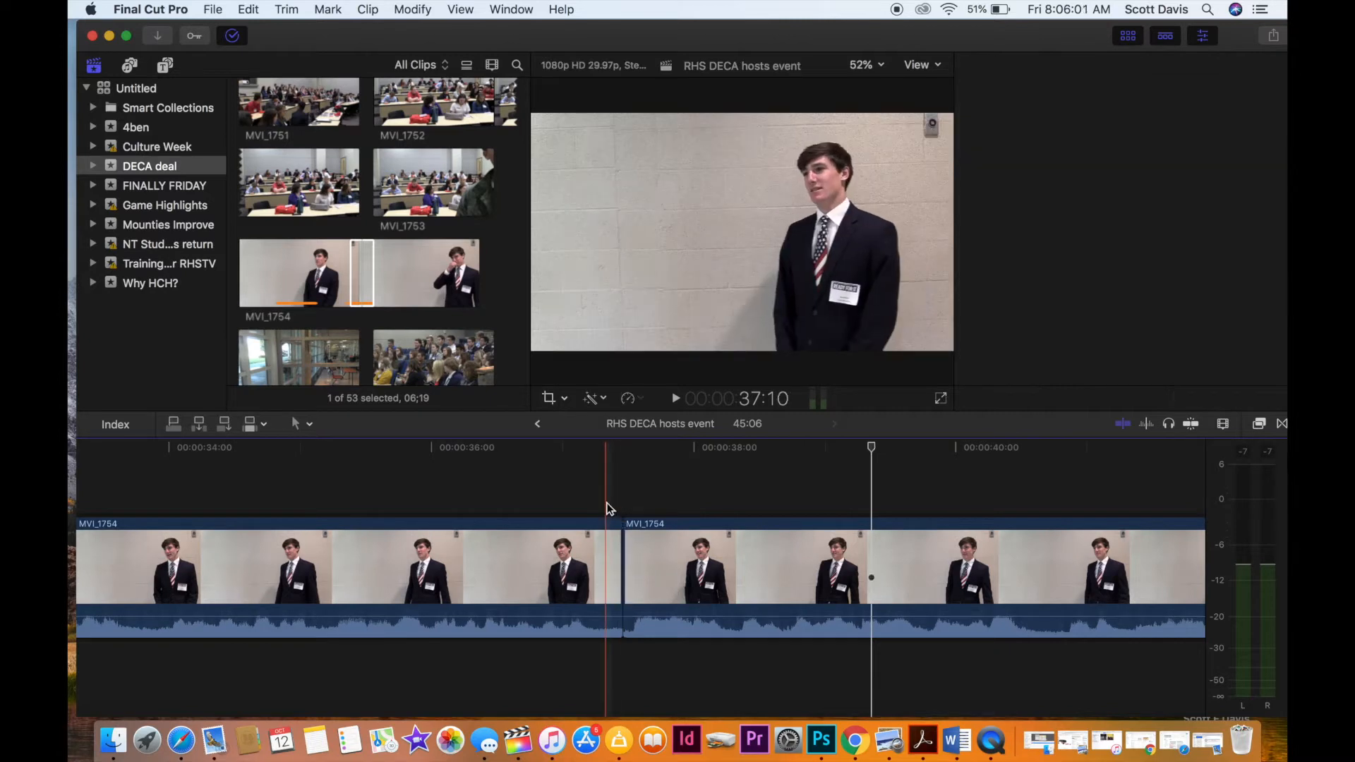
{"action": "key", "text": "space"}
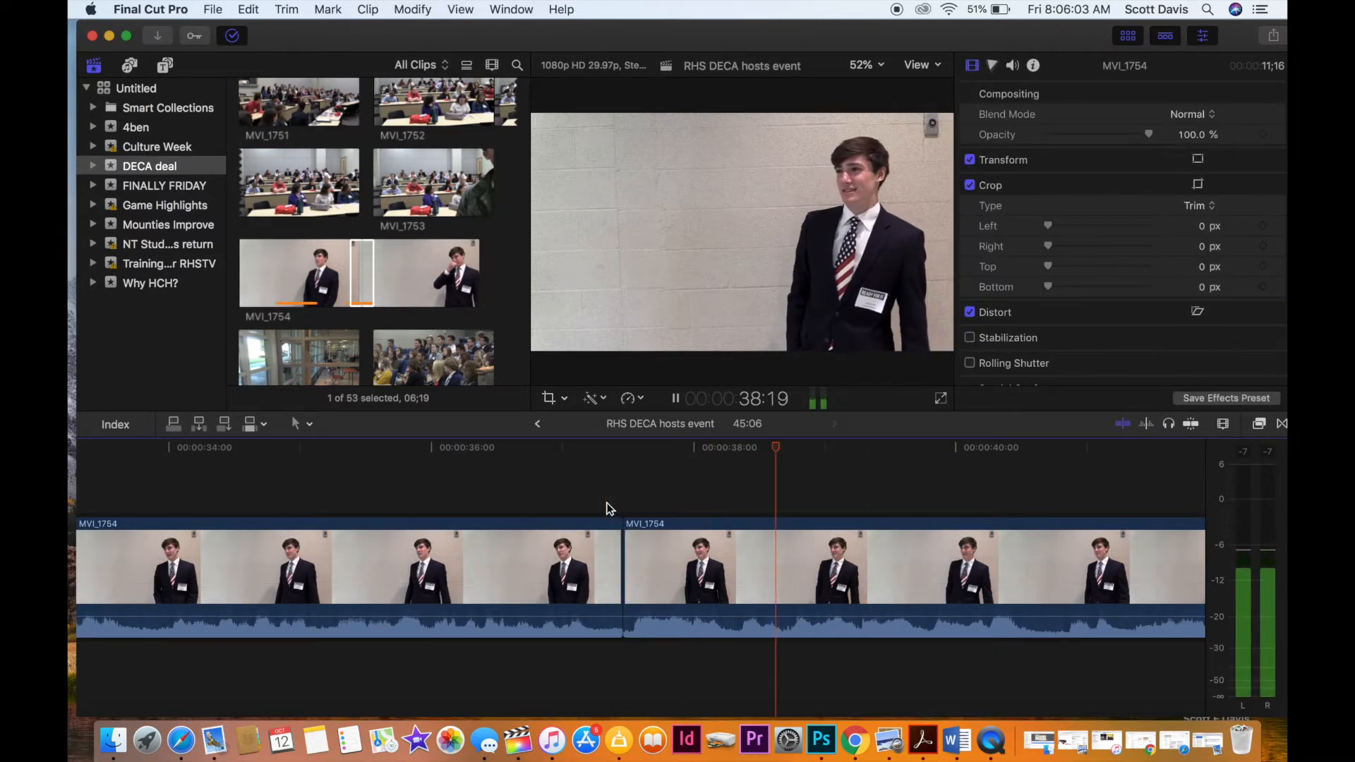
{"action": "key", "text": "space"}
Trim about half a second off the start of the second MVI_1754 clip and play it through to near its end.
{"action": "left_click_drag", "start_coordinate": [625, 568], "coordinate": [689, 569]}
{"action": "left_click", "coordinate": [661, 507]}
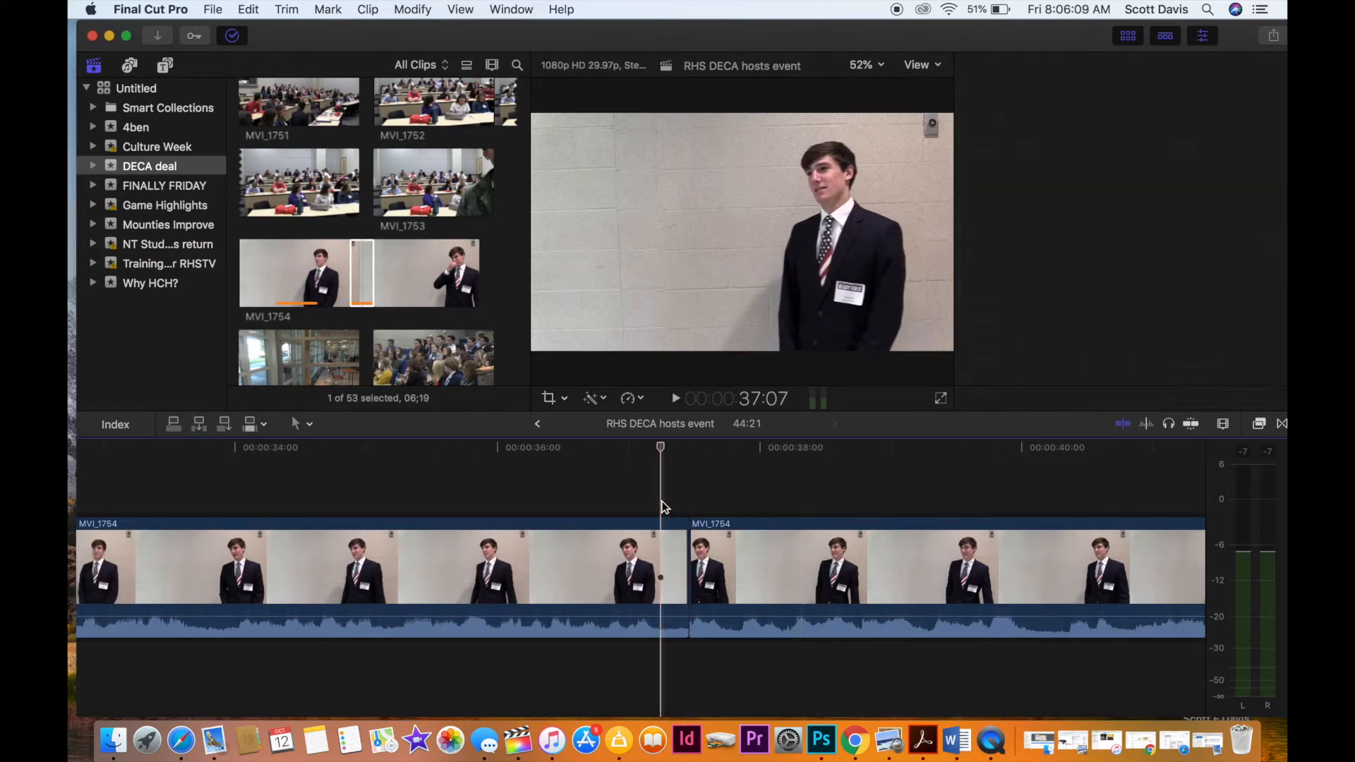
{"action": "key", "text": "space"}
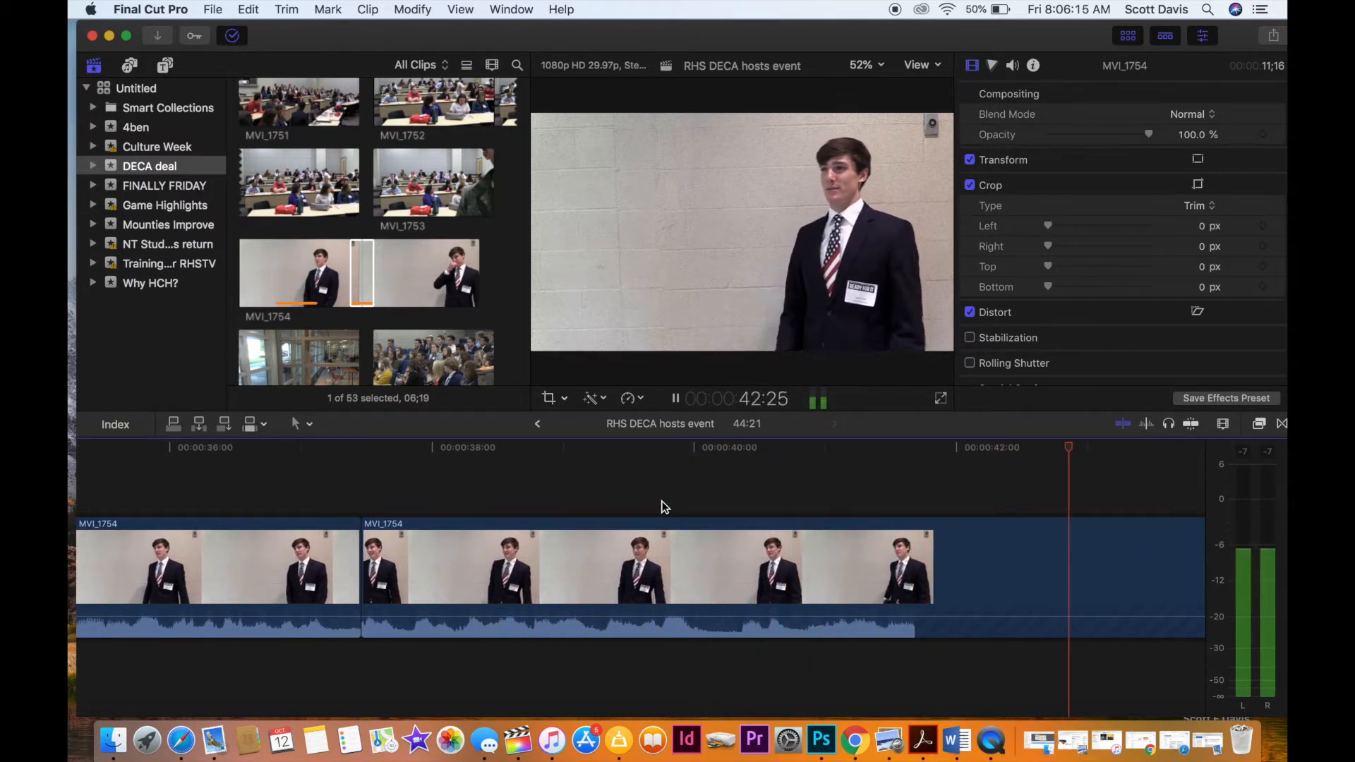
{"action": "key", "text": "space"}
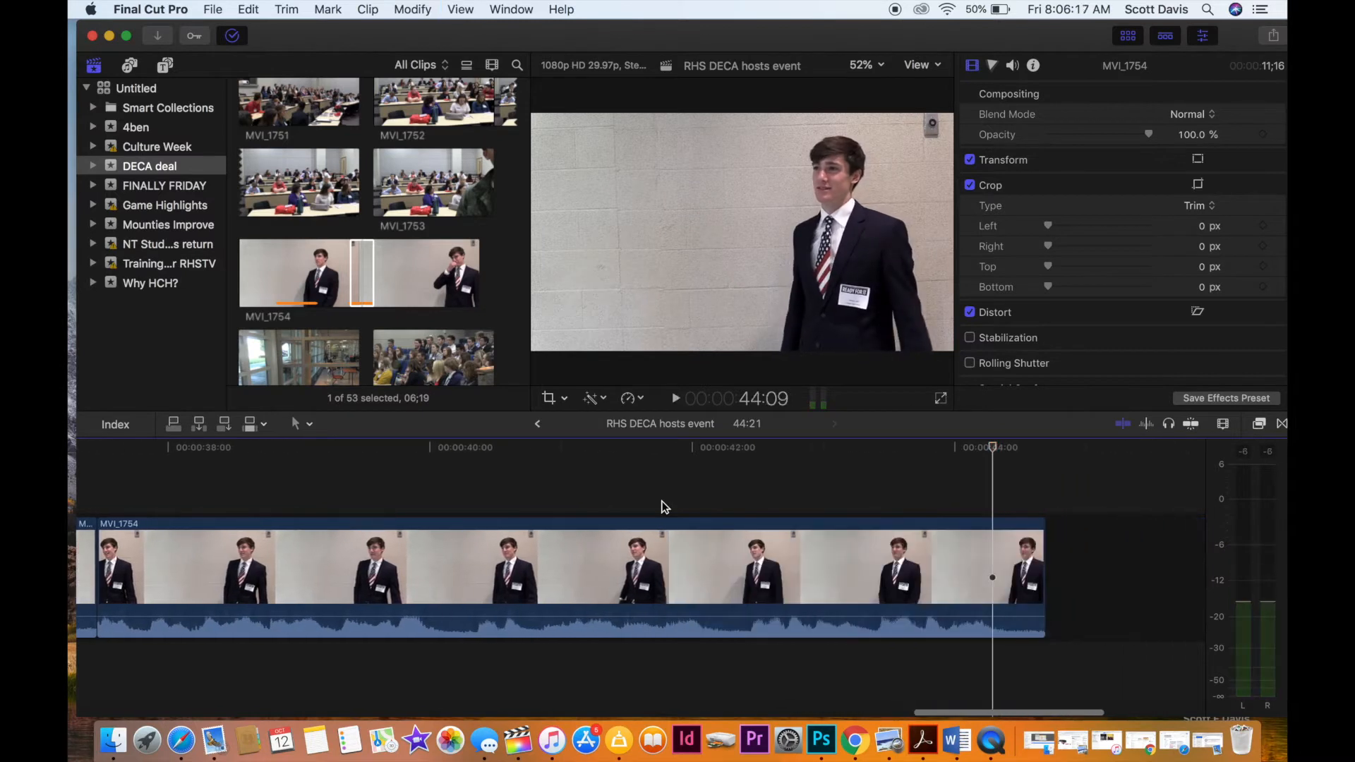
Browse the DECA deal clips beyond MVI_1754 for the next footage, previewing 00297 and 00298.
{"action": "scroll", "coordinate": [463, 376], "scroll_direction": "down", "scroll_amount": 8}
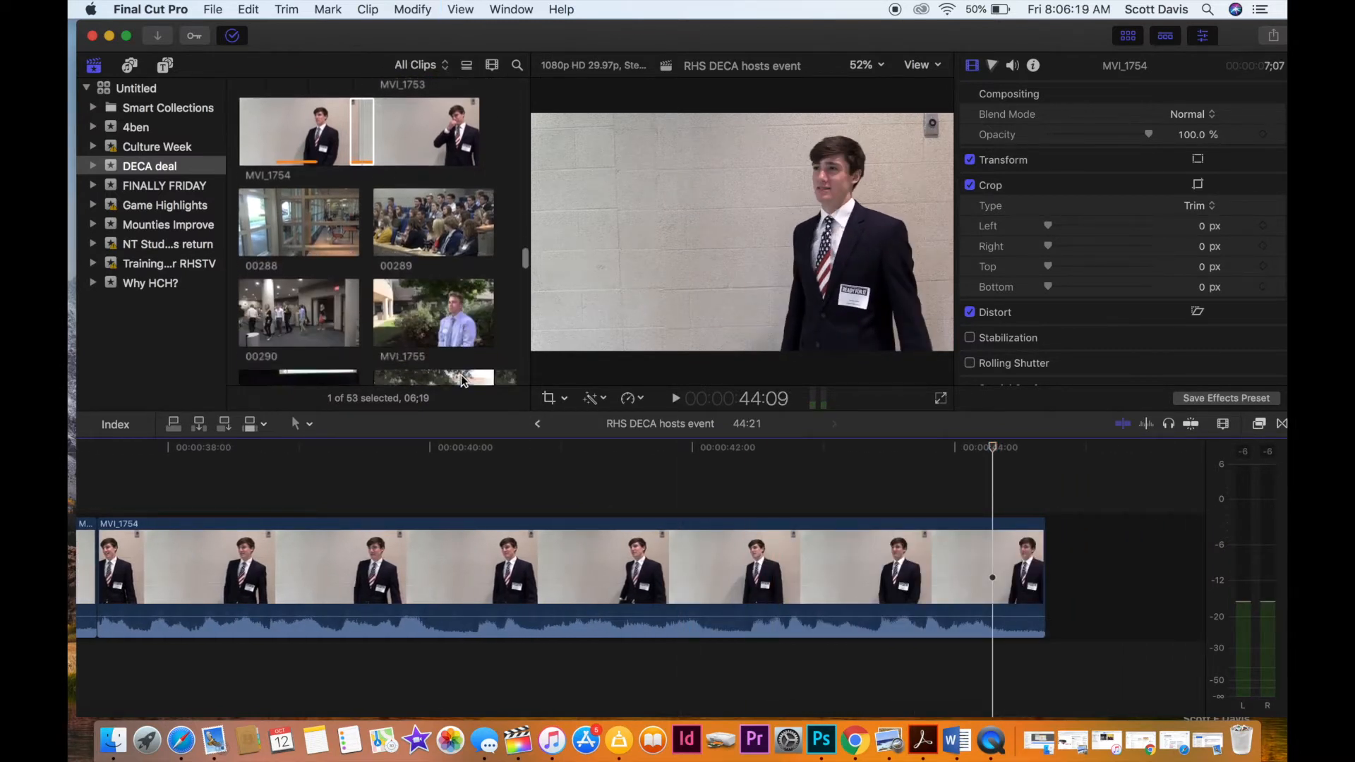
{"action": "scroll", "coordinate": [460, 375], "scroll_direction": "down", "scroll_amount": 6}
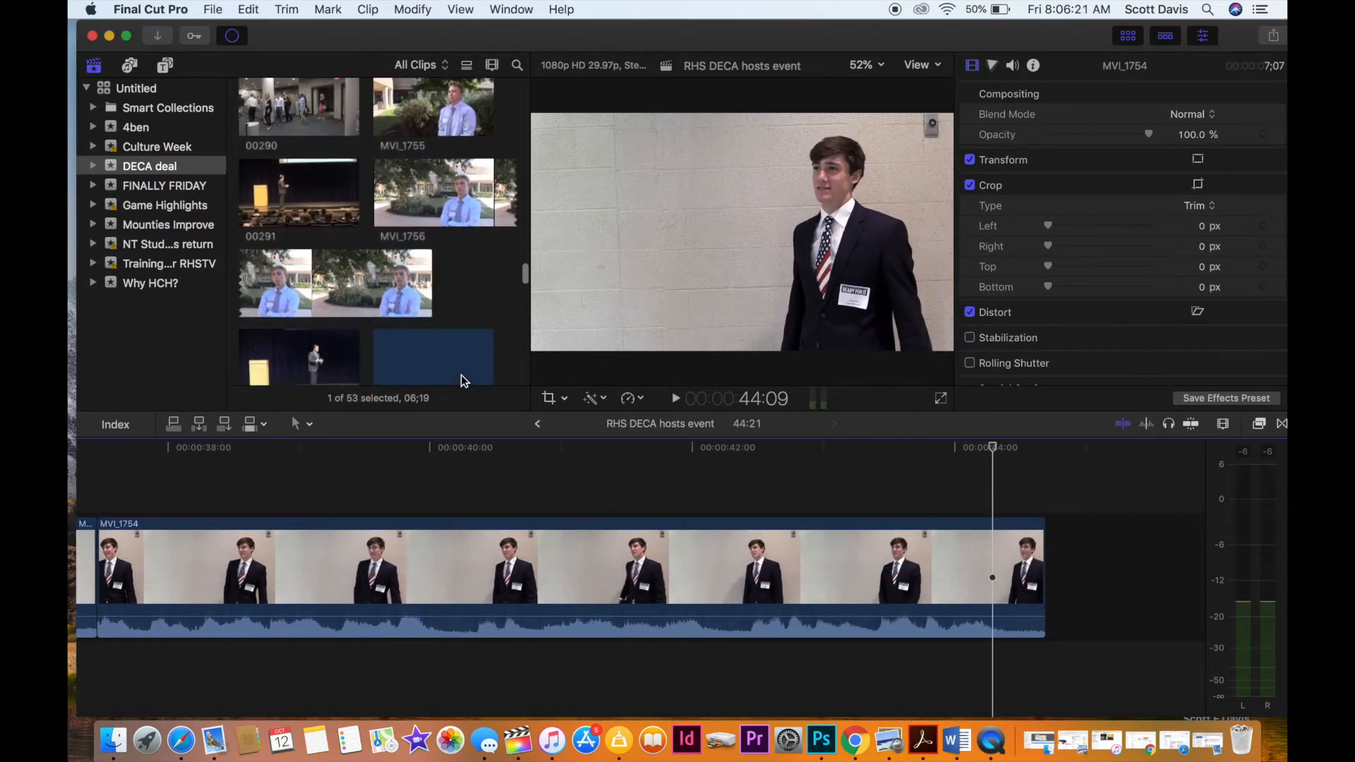
{"action": "scroll", "coordinate": [461, 375], "scroll_direction": "down", "scroll_amount": 3}
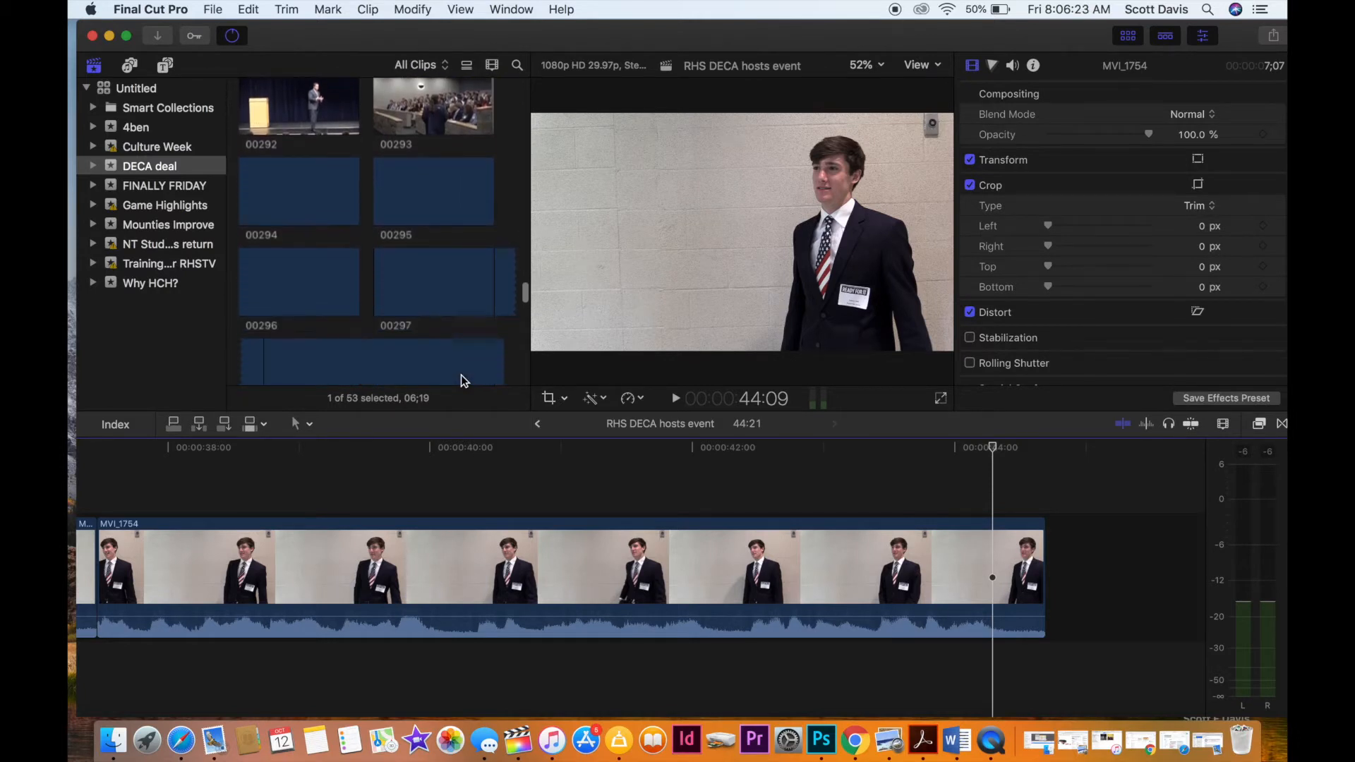
{"action": "left_click", "coordinate": [344, 210]}
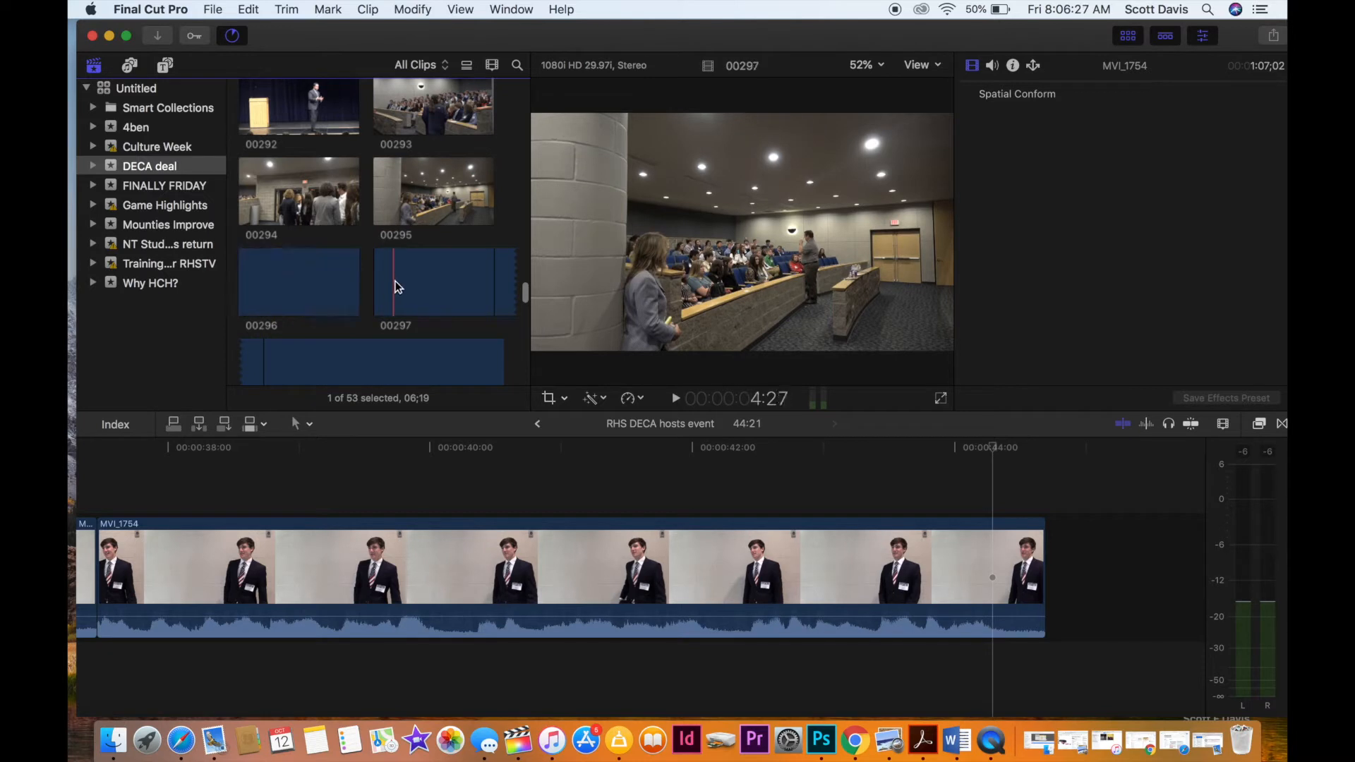
{"action": "scroll", "coordinate": [331, 330], "scroll_direction": "down", "scroll_amount": 3}
{"action": "scroll", "coordinate": [331, 330], "scroll_direction": "down", "scroll_amount": 1}
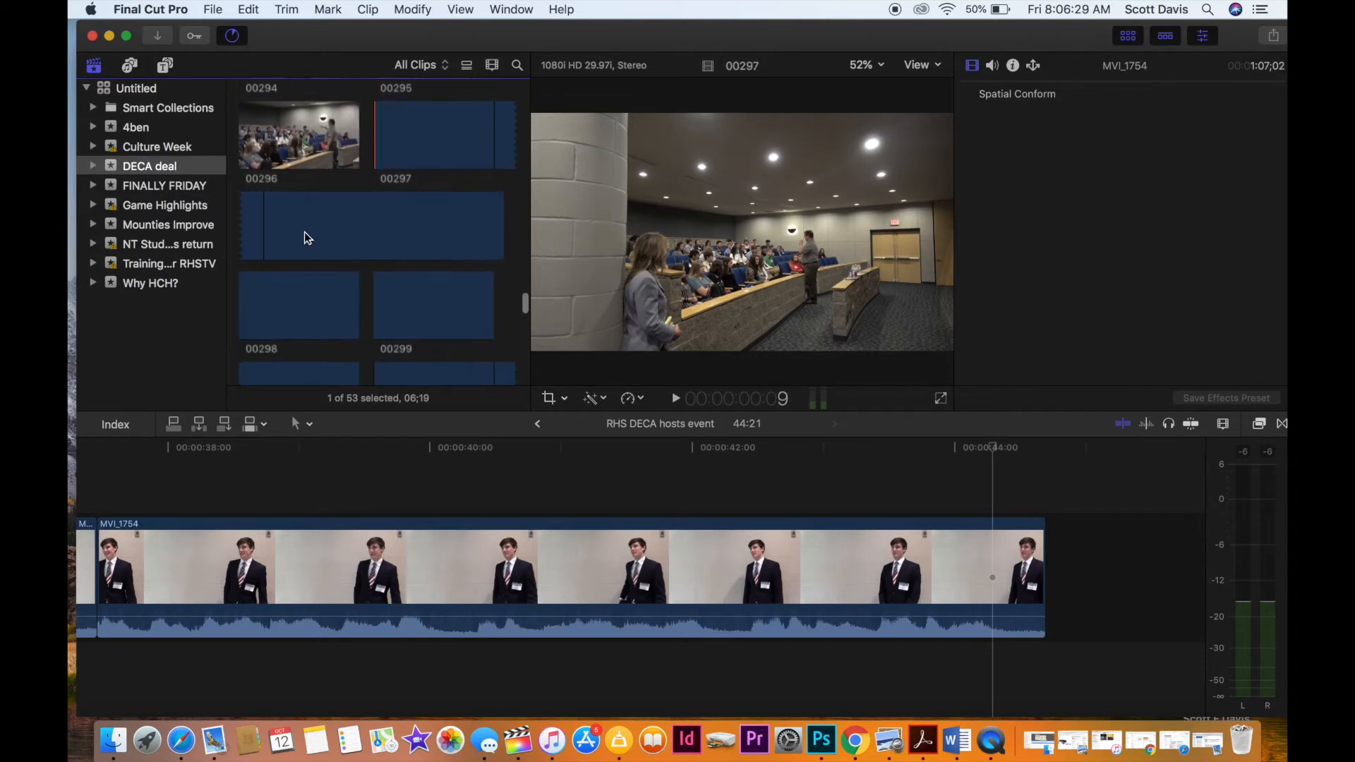
{"action": "left_click", "coordinate": [308, 238]}
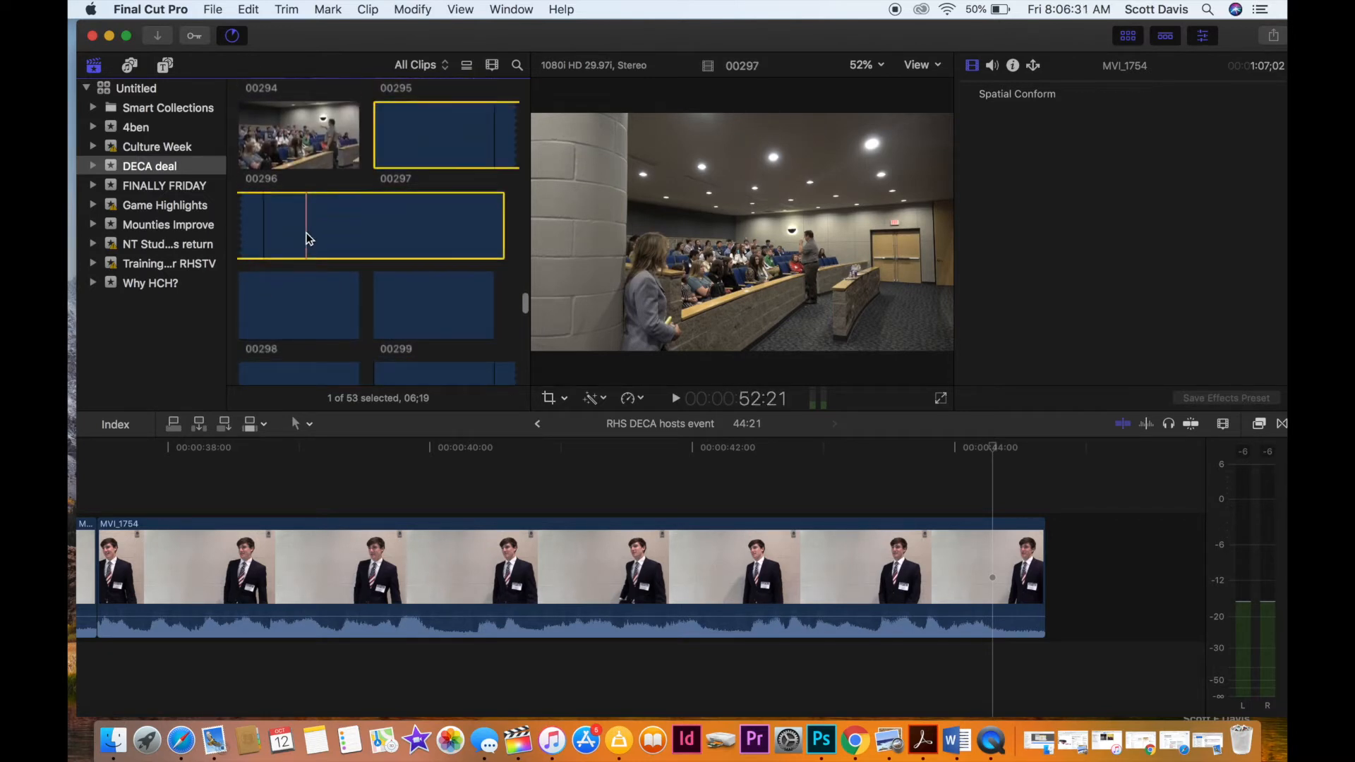
{"action": "key", "text": "space"}
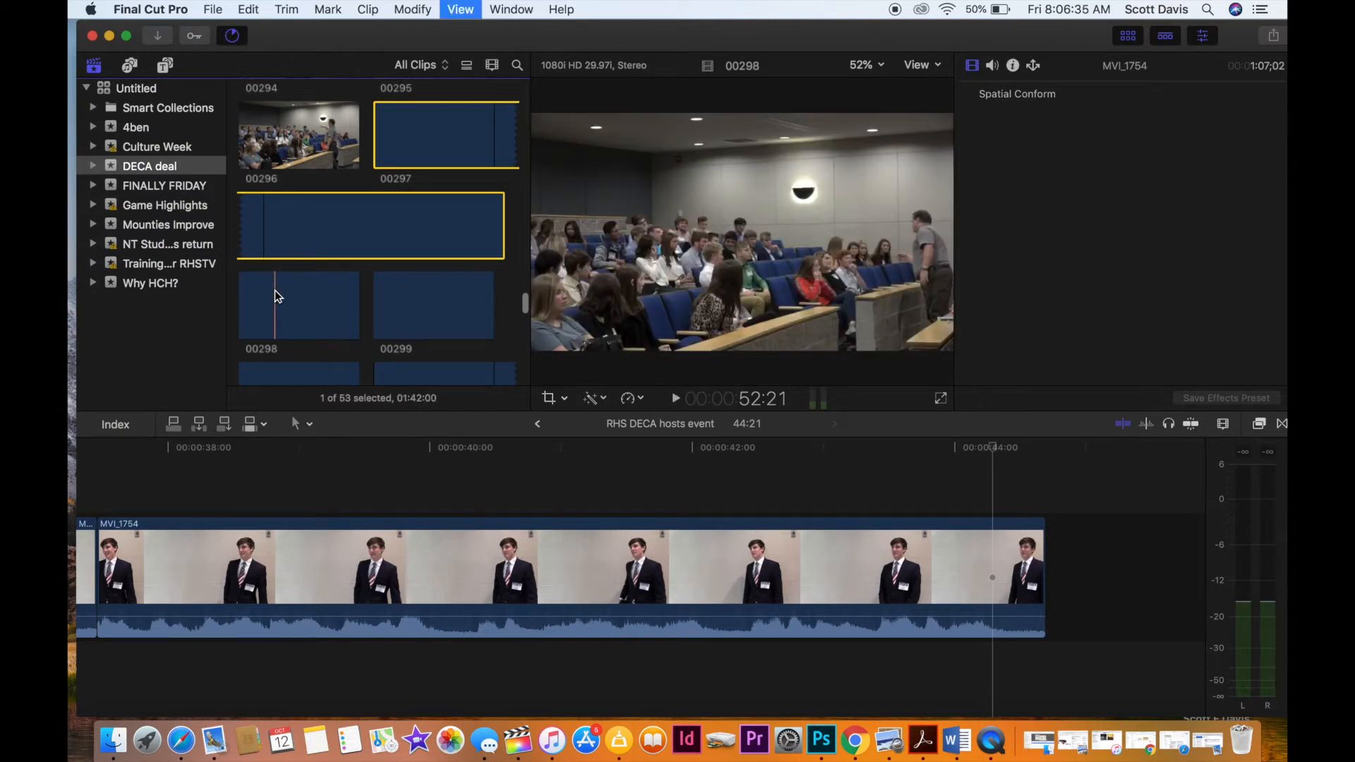
{"action": "left_click", "coordinate": [274, 290]}
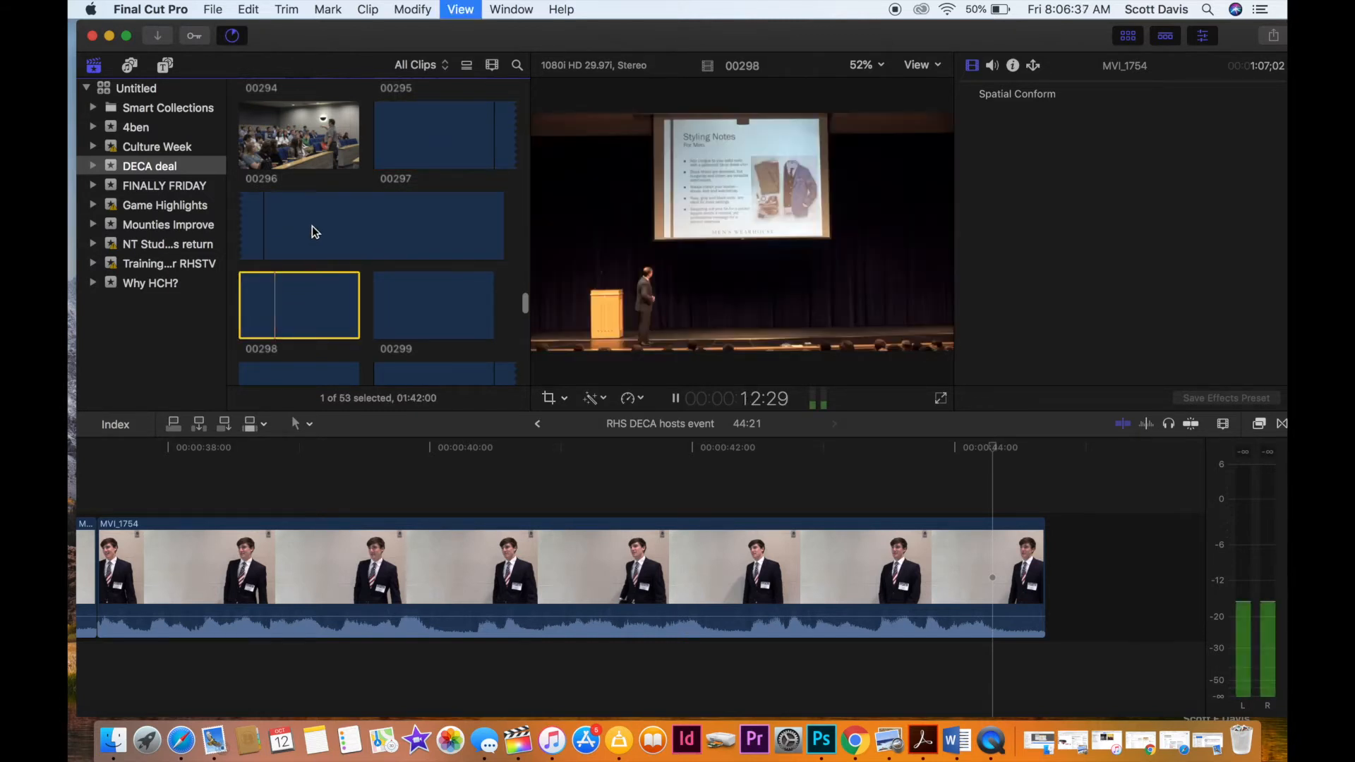
{"action": "scroll", "coordinate": [312, 225], "scroll_direction": "down", "scroll_amount": 4}
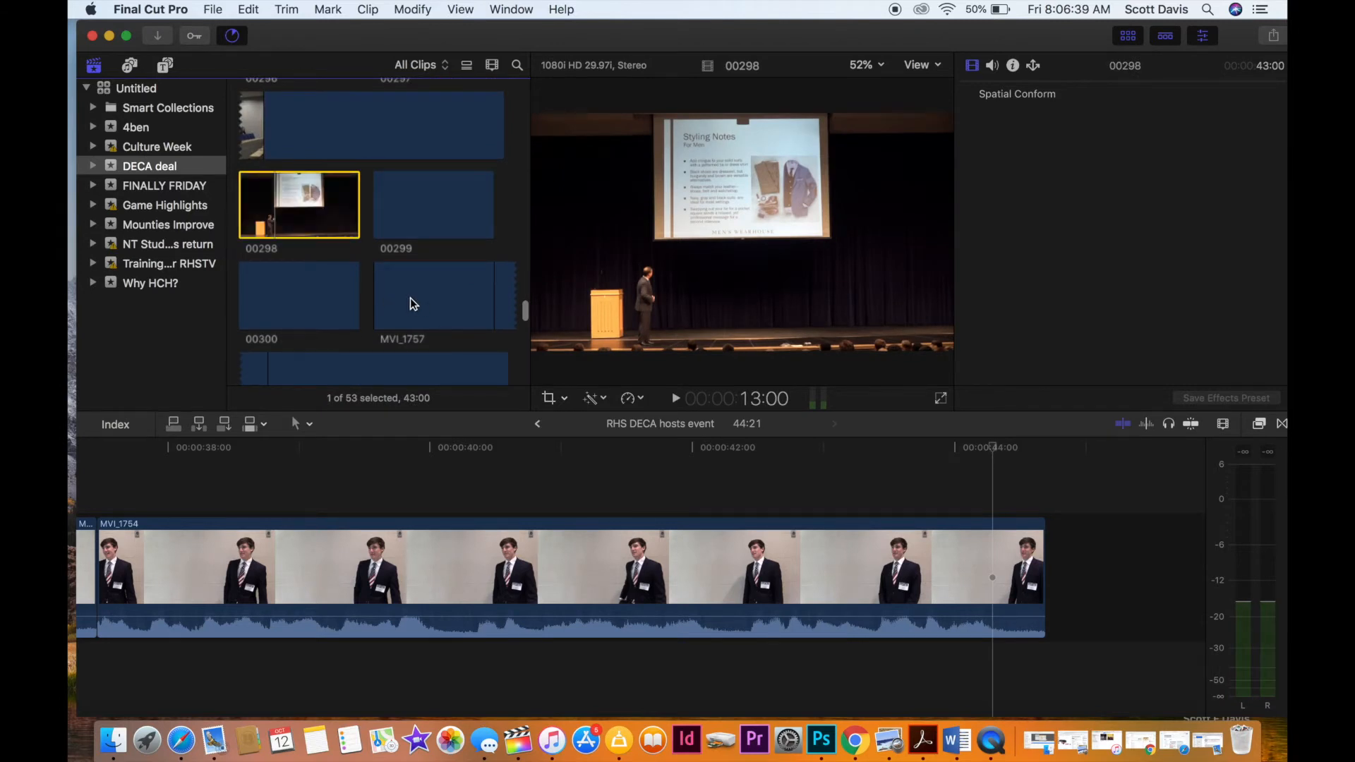
Preview the outdoor interview clip MVI_1757 and append the whole clip after the last MVI_1754 clip in the timeline.
{"action": "left_click", "coordinate": [409, 298]}
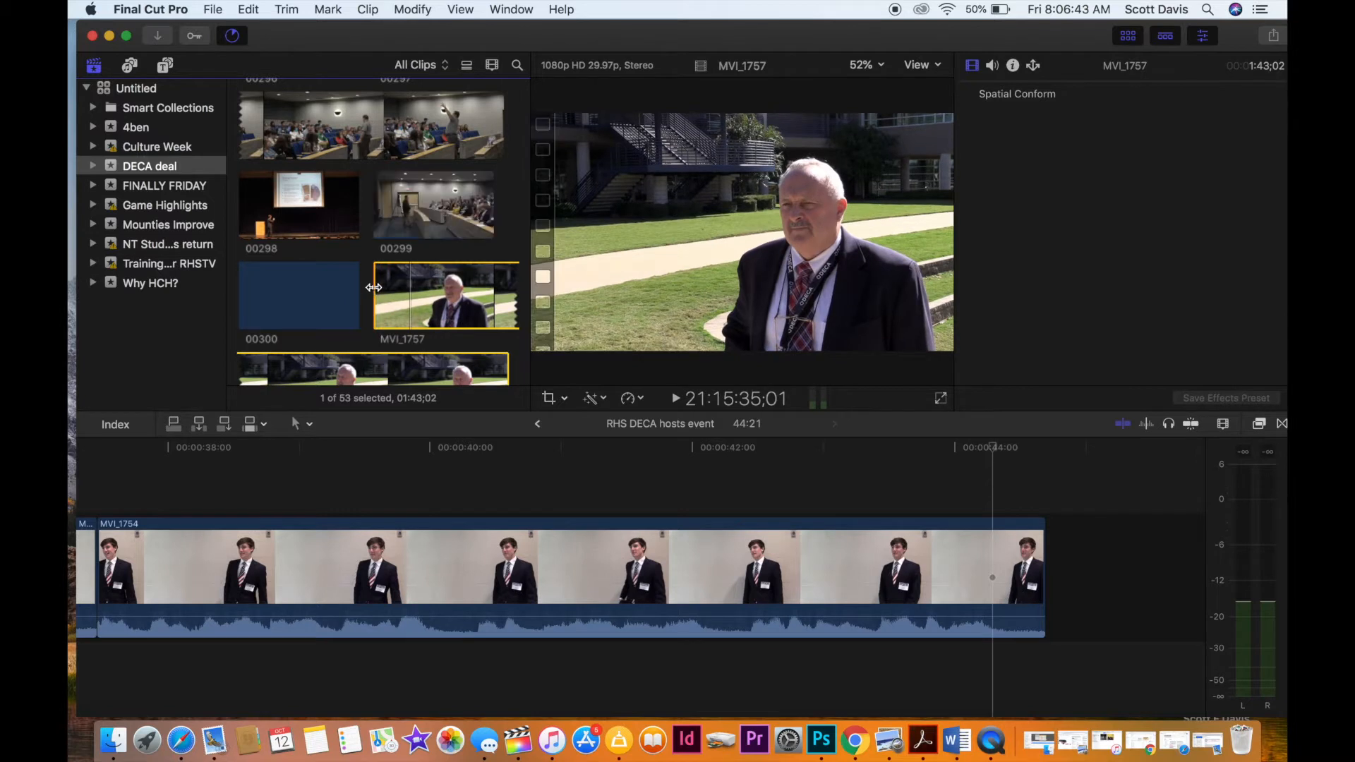
{"action": "key", "text": "space"}
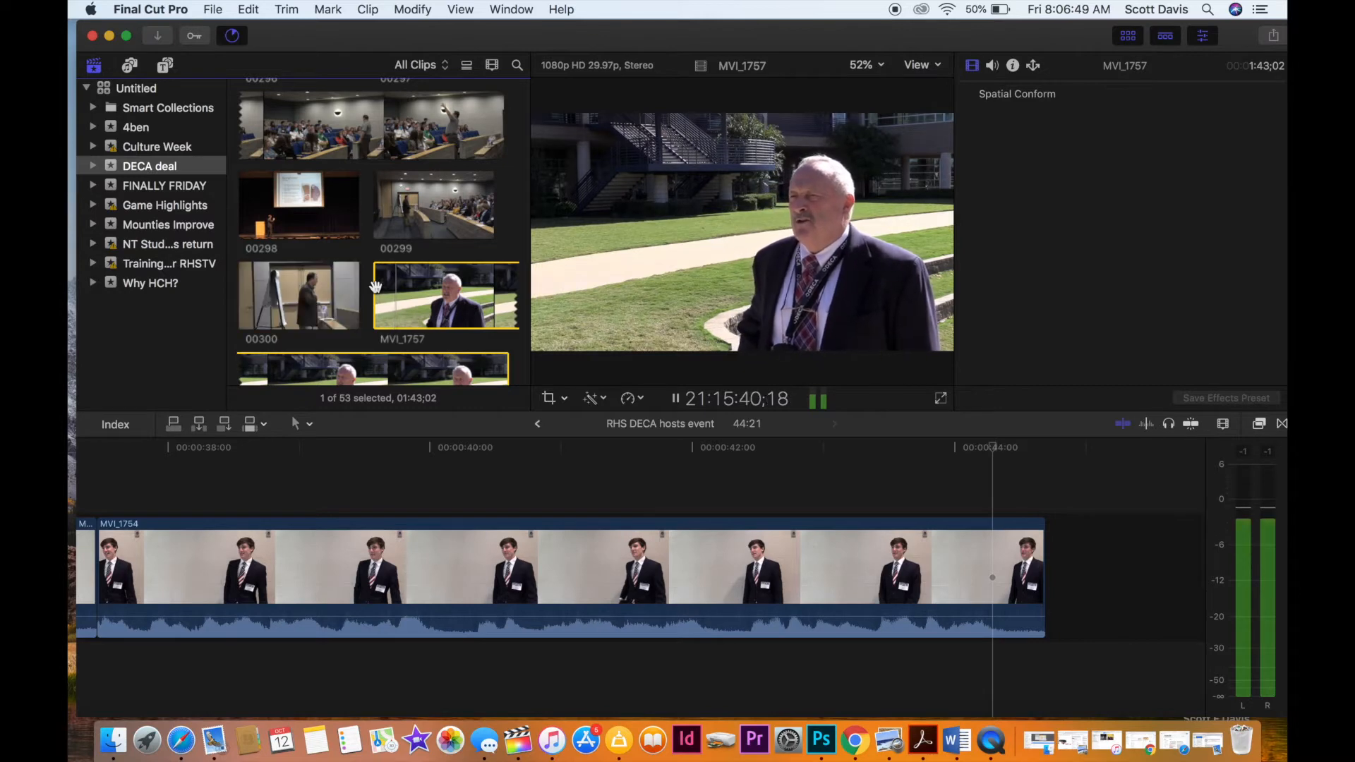
{"action": "left_click_drag", "start_coordinate": [375, 286], "coordinate": [1063, 549]}
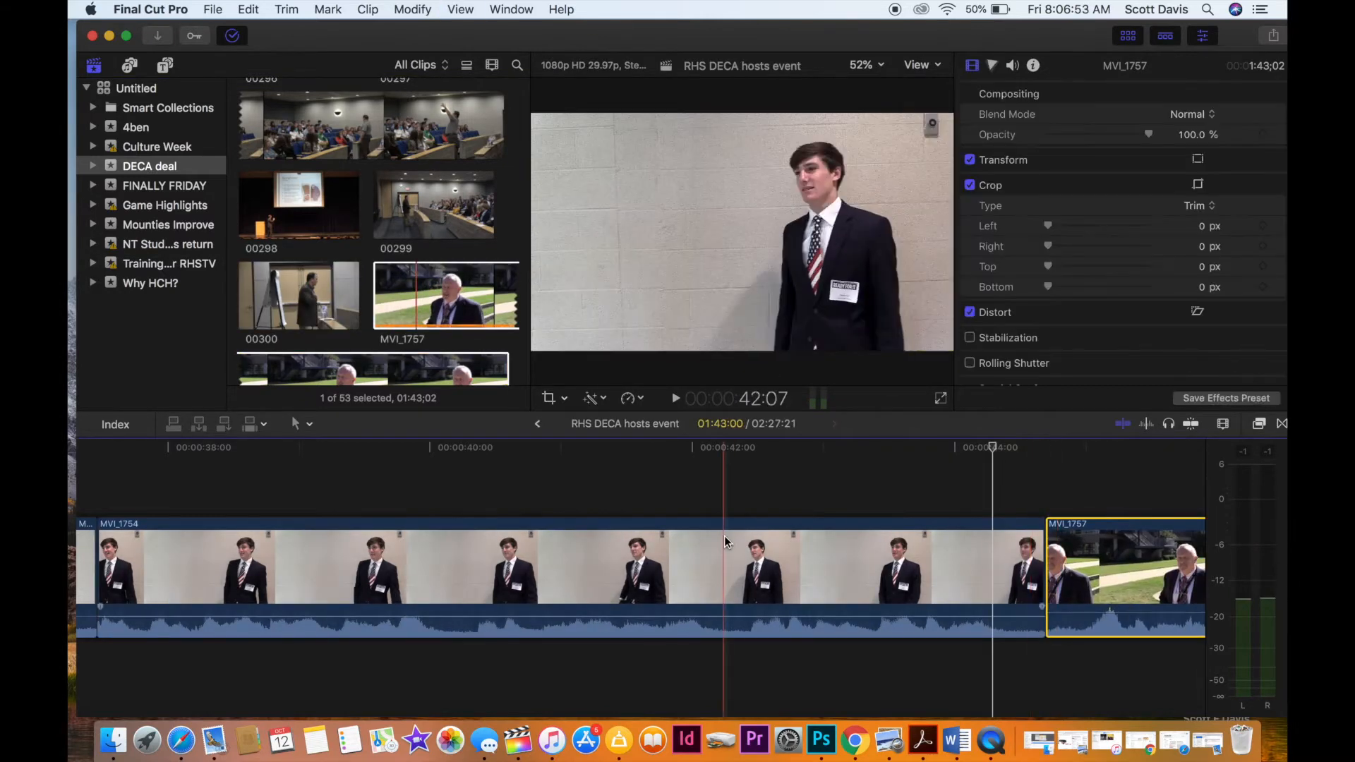
Apply automatic Balance Color to MVI_1757 in the timeline.
{"action": "scroll", "coordinate": [724, 536], "scroll_direction": "left", "scroll_amount": 4}
{"action": "scroll", "coordinate": [528, 503], "scroll_direction": "right", "scroll_amount": 10}
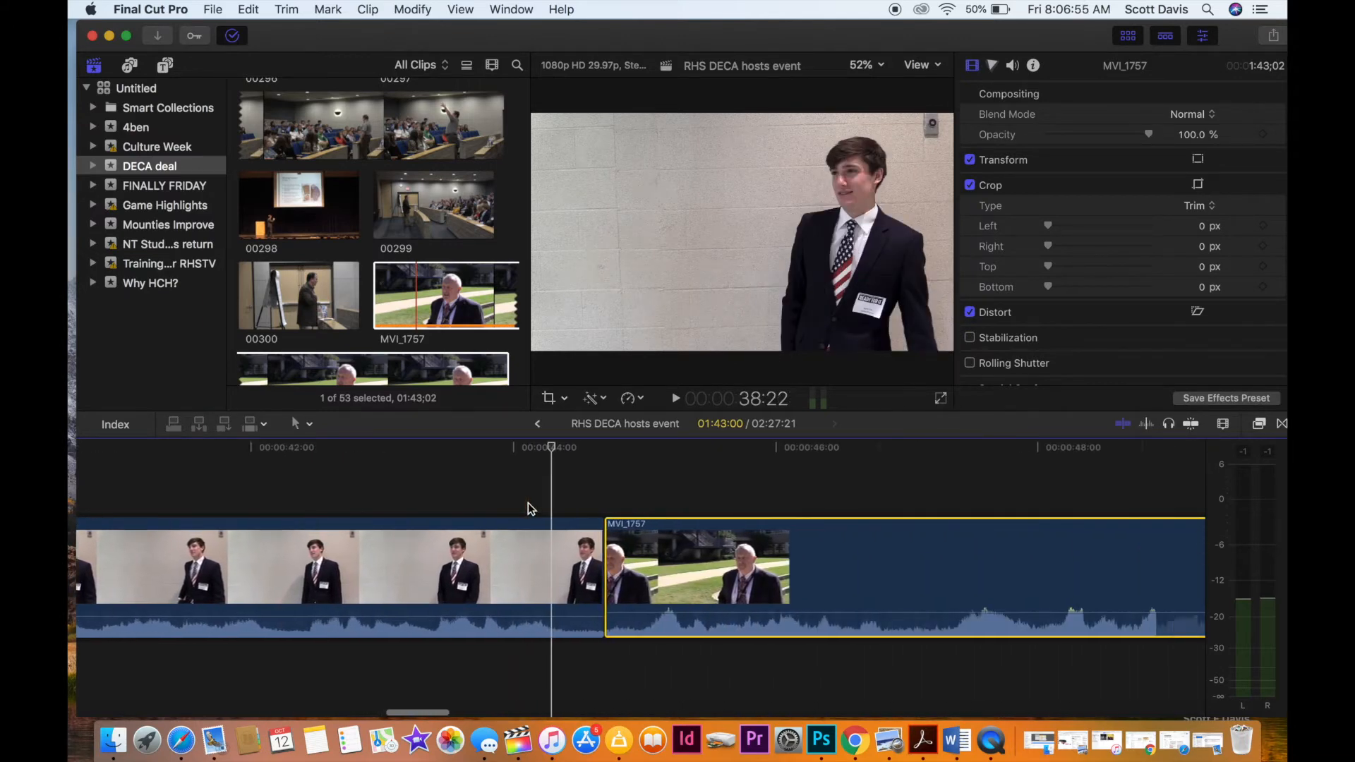
{"action": "left_click", "coordinate": [678, 474]}
{"action": "left_click", "coordinate": [678, 565]}
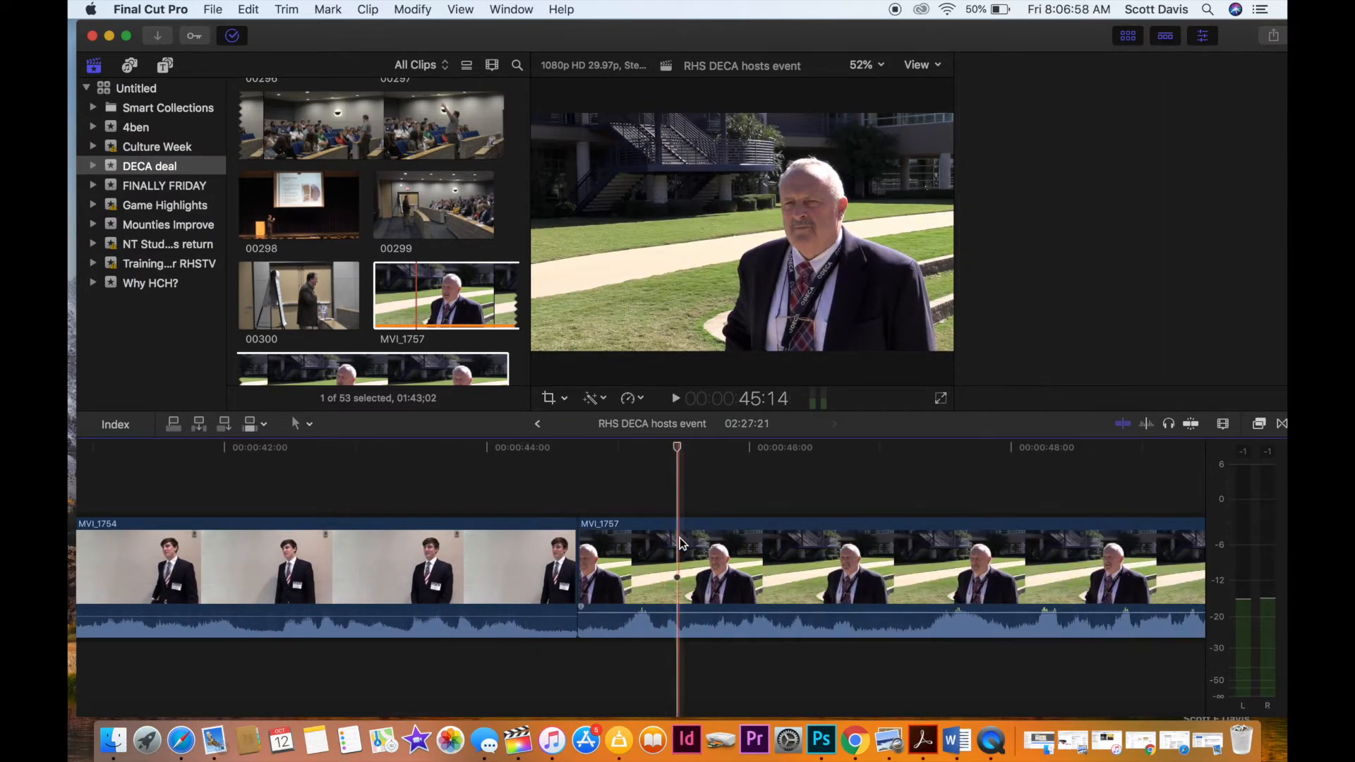
{"action": "left_click", "coordinate": [605, 399]}
{"action": "left_click", "coordinate": [608, 411]}
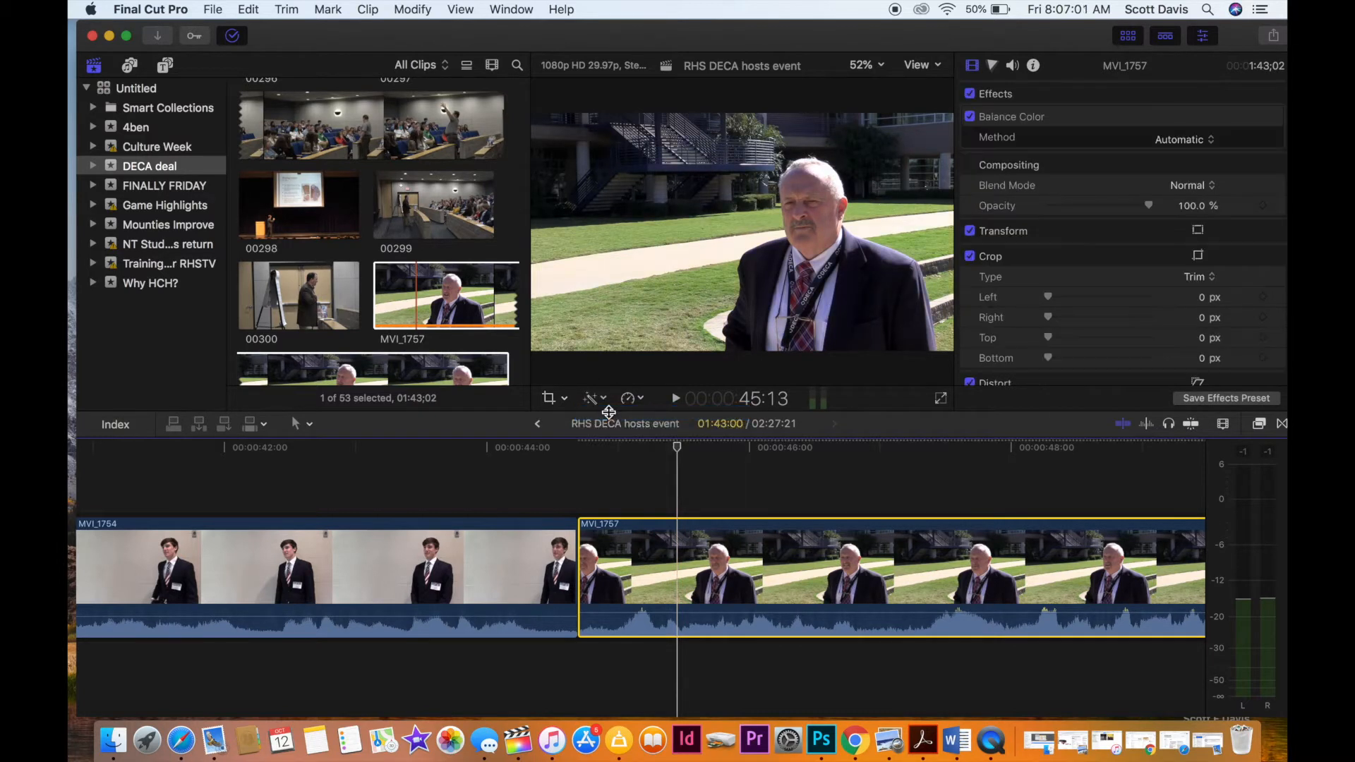
Transform MVI_1757 by enlarging the image slightly and shifting it up and to the right, and return to the clip's start.
{"action": "right_click", "coordinate": [709, 287]}
{"action": "left_click", "coordinate": [738, 295]}
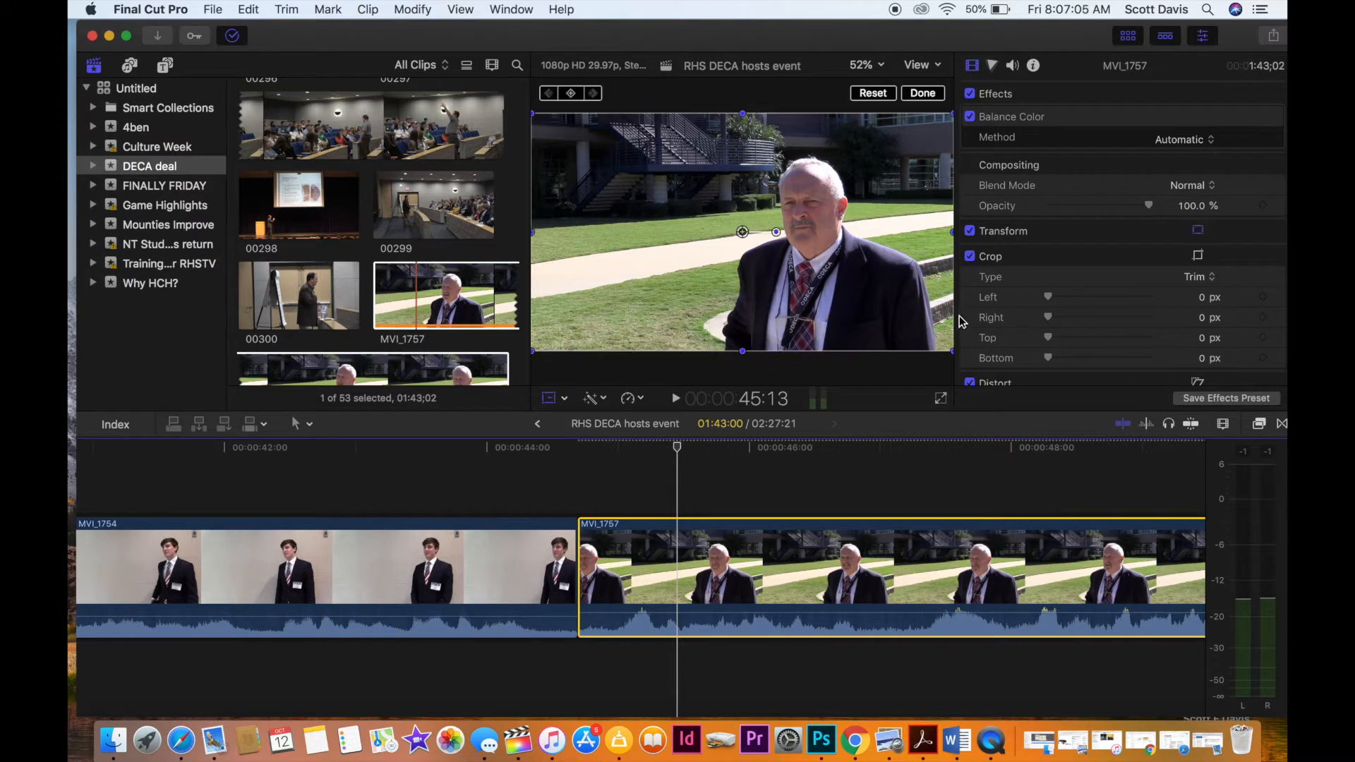
{"action": "left_click_drag", "start_coordinate": [949, 351], "coordinate": [964, 382]}
{"action": "left_click_drag", "start_coordinate": [747, 235], "coordinate": [759, 221]}
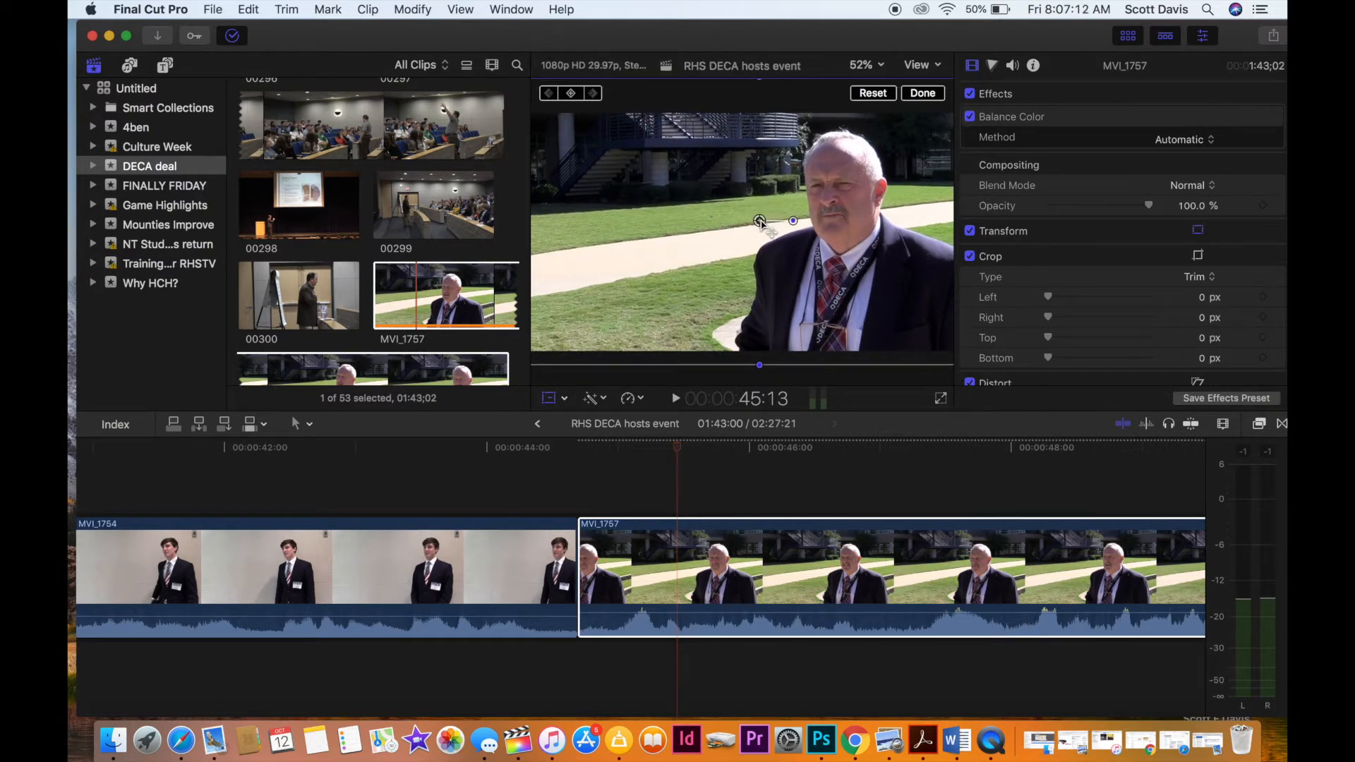
{"action": "left_click", "coordinate": [583, 501]}
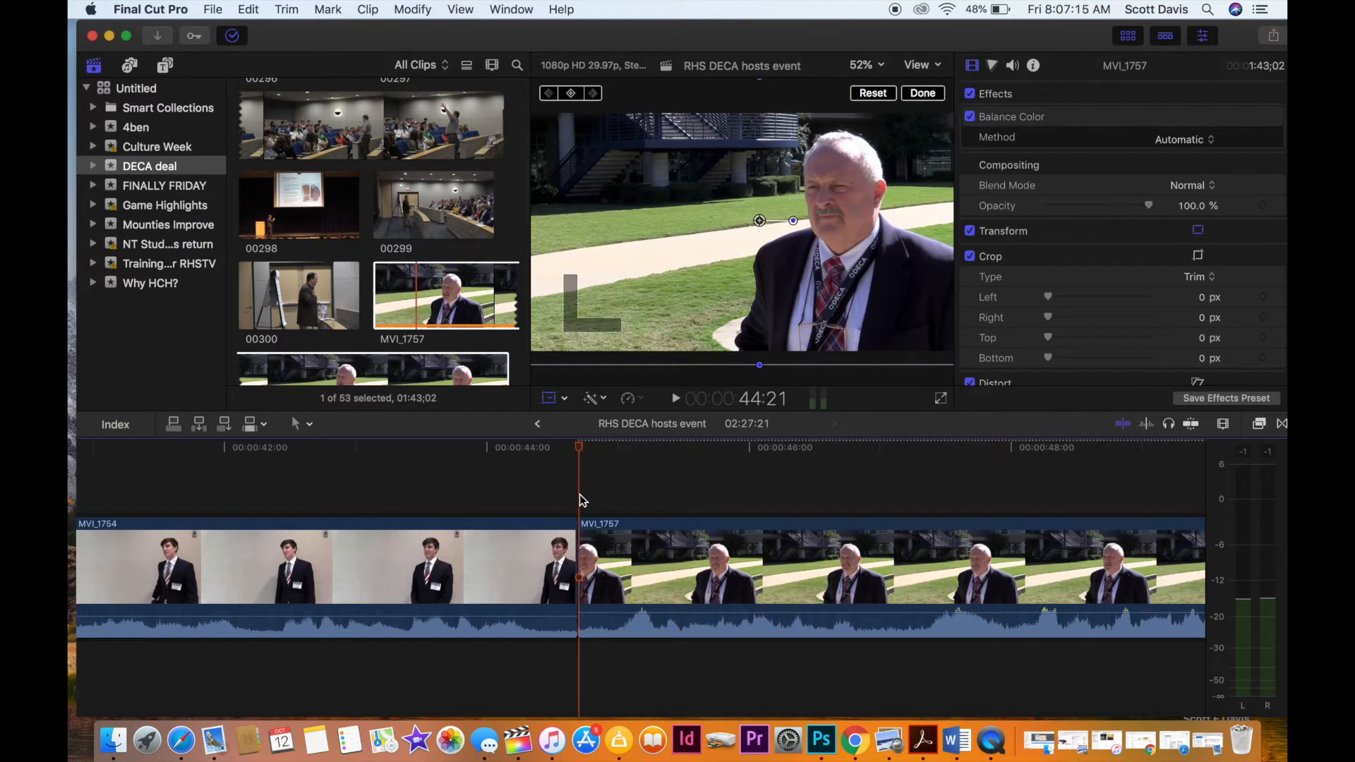
Play the start of MVI_1757 and return to the first MVI_1754 clip in the timeline.
{"action": "key", "text": "space"}
{"action": "key", "text": "space"}
{"action": "scroll", "coordinate": [458, 509], "scroll_direction": "left", "scroll_amount": 2}
{"action": "scroll", "coordinate": [457, 508], "scroll_direction": "left", "scroll_amount": 15}
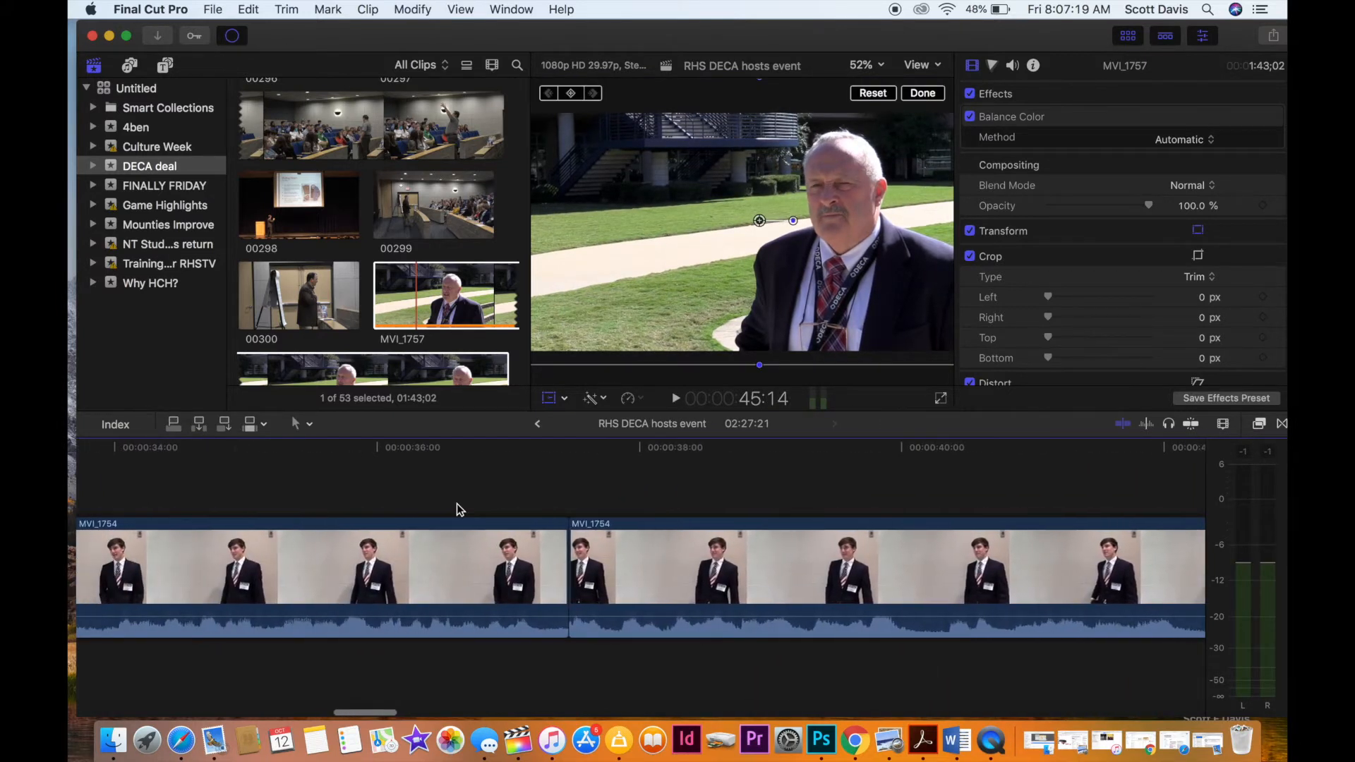
{"action": "scroll", "coordinate": [456, 502], "scroll_direction": "left", "scroll_amount": 4}
{"action": "left_click", "coordinate": [517, 492]}
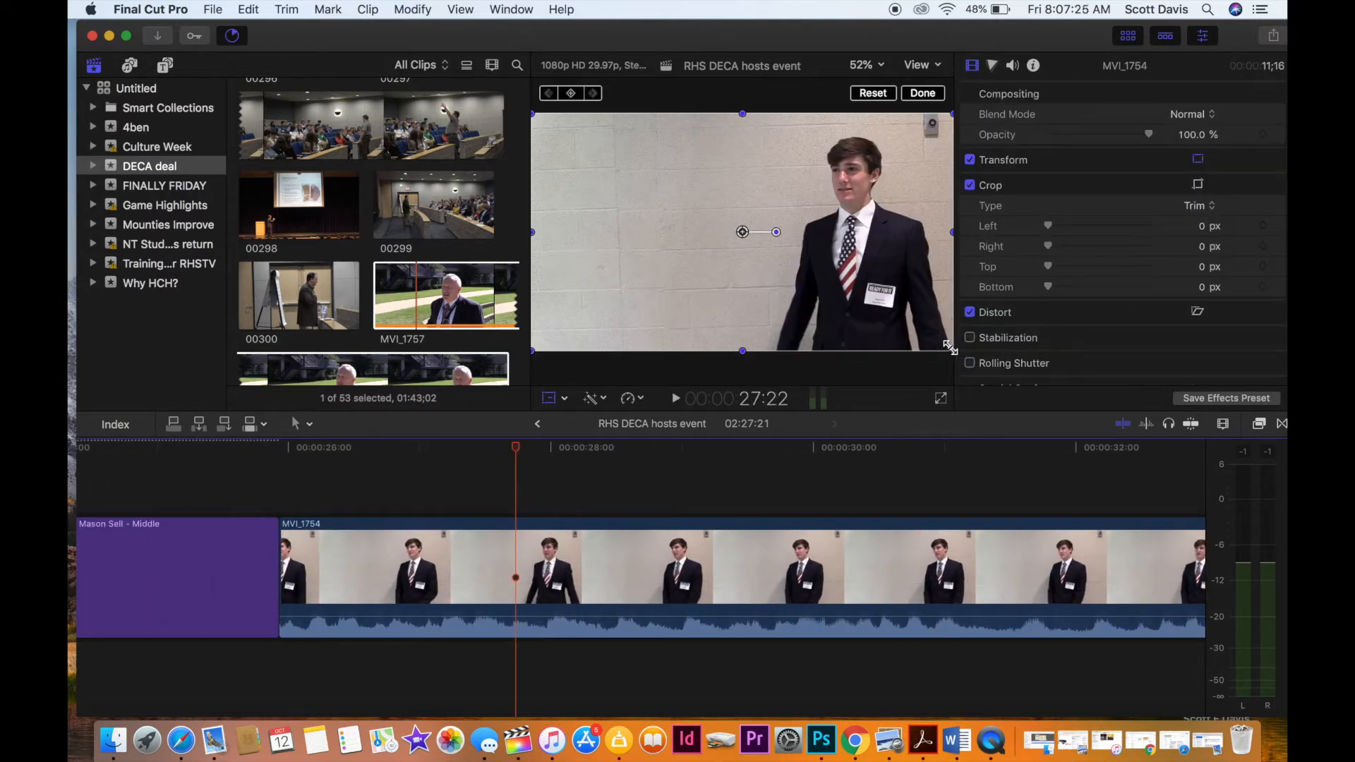
Try to enlarge the first MVI_1754 clip's image and shift it down and to the left, undoing both changes.
{"action": "scroll", "coordinate": [888, 480], "scroll_direction": "right", "scroll_amount": 7}
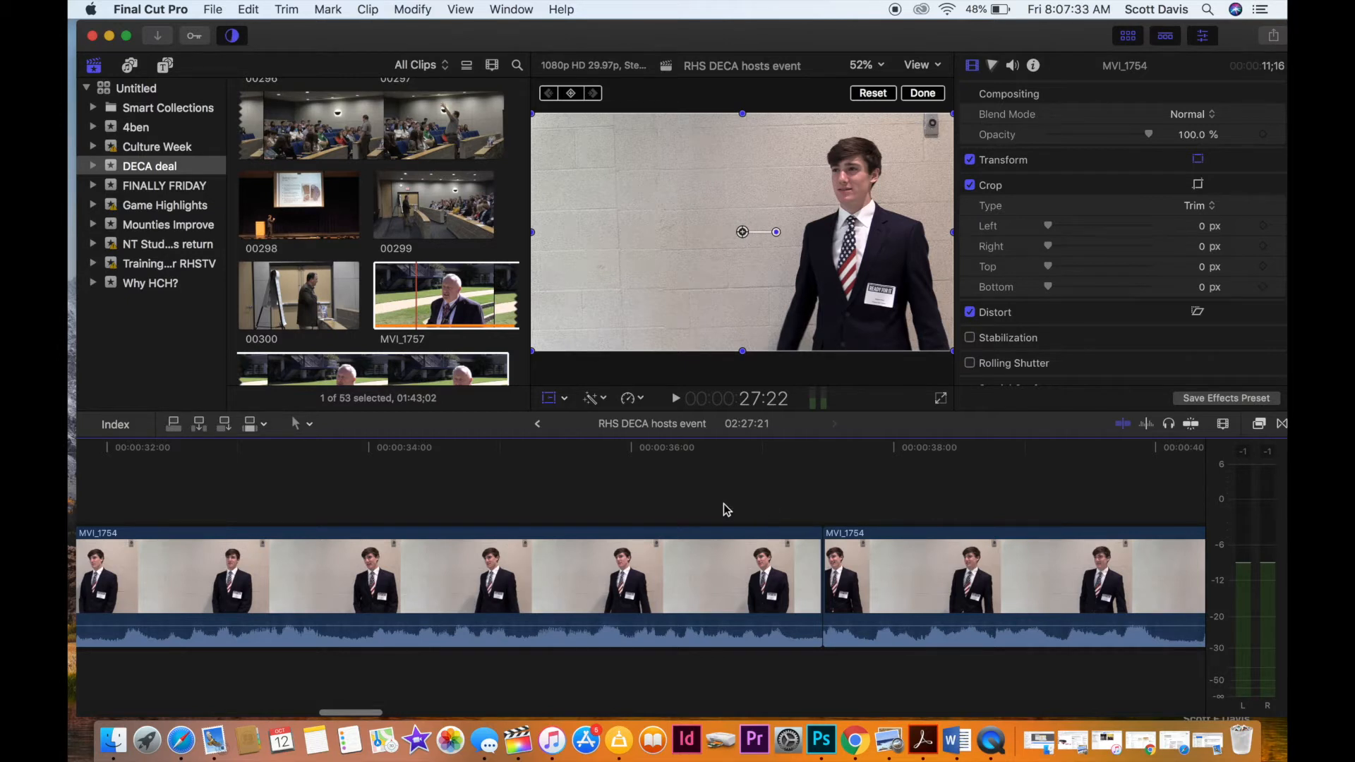
{"action": "left_click", "coordinate": [726, 564]}
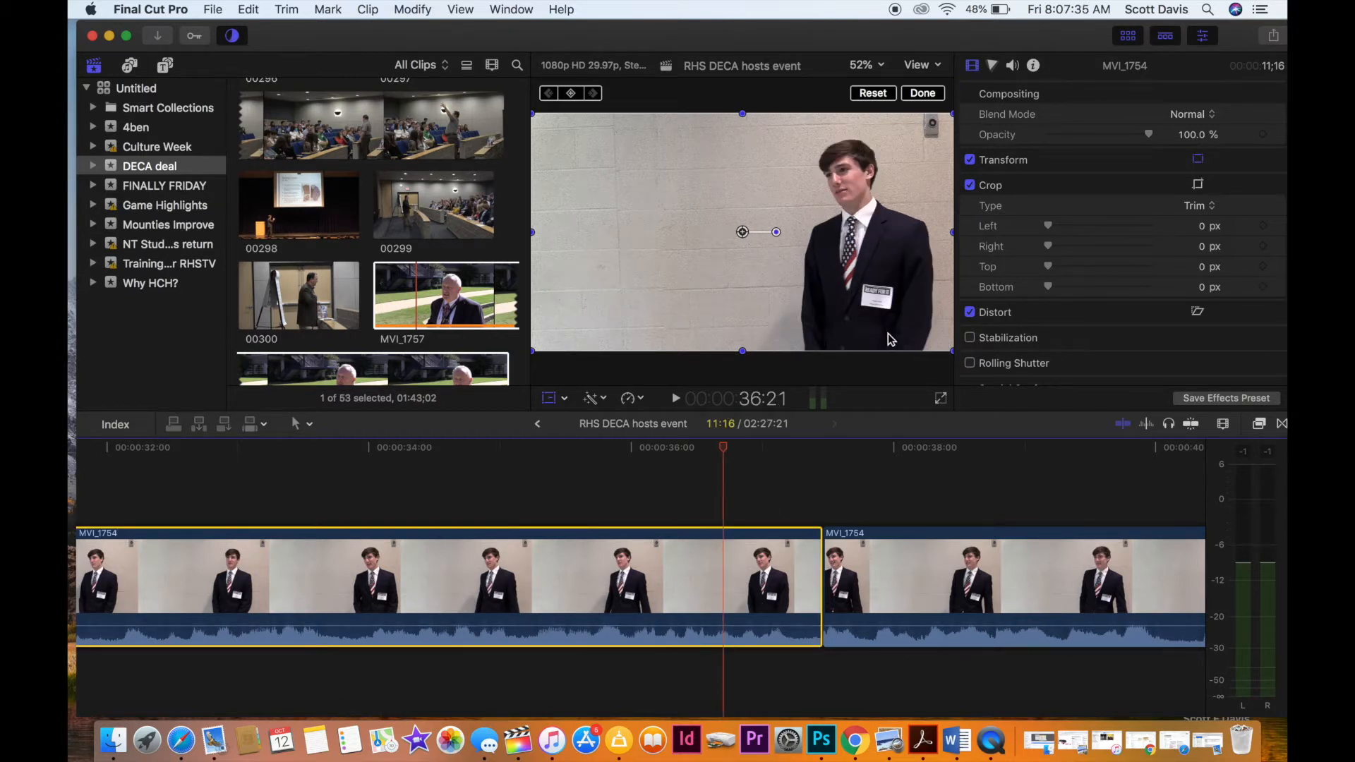
{"action": "left_click_drag", "start_coordinate": [950, 348], "coordinate": [984, 375]}
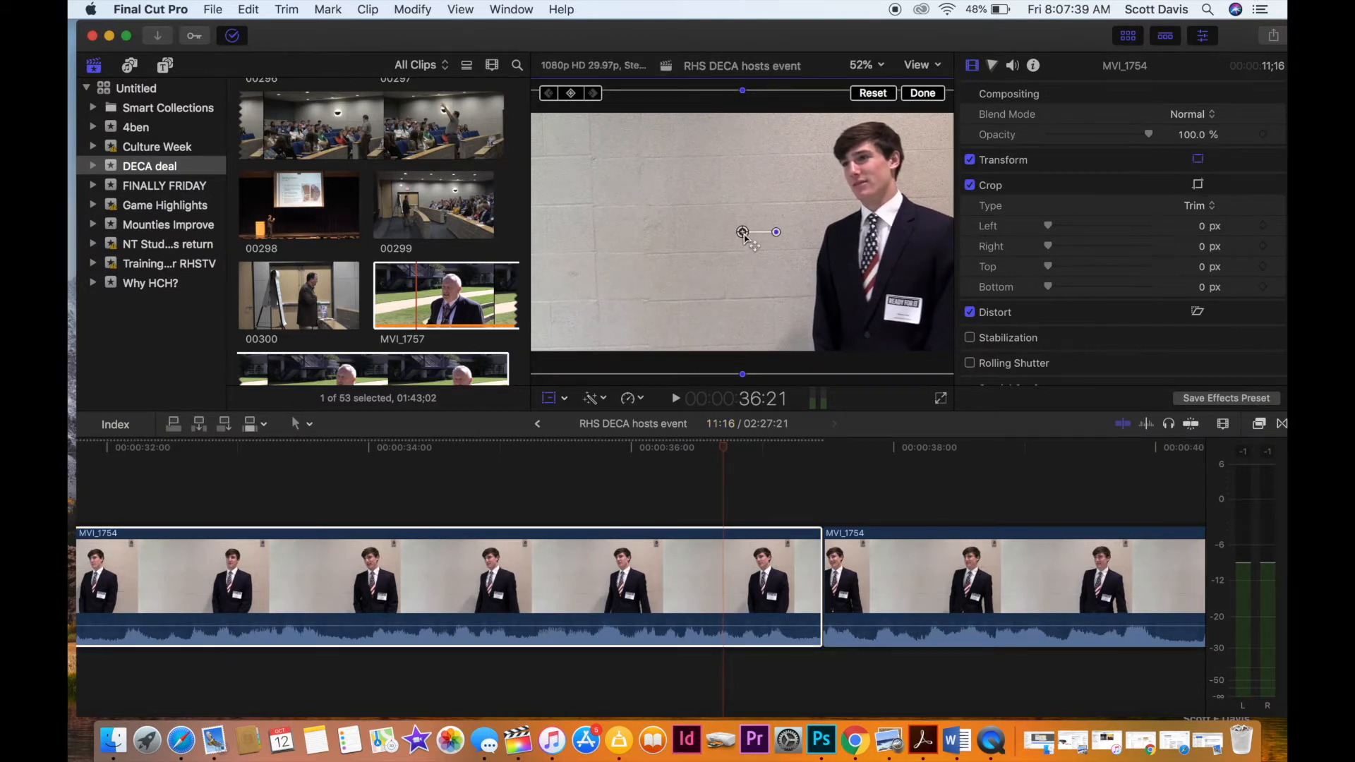
{"action": "left_click_drag", "start_coordinate": [743, 233], "coordinate": [684, 270]}
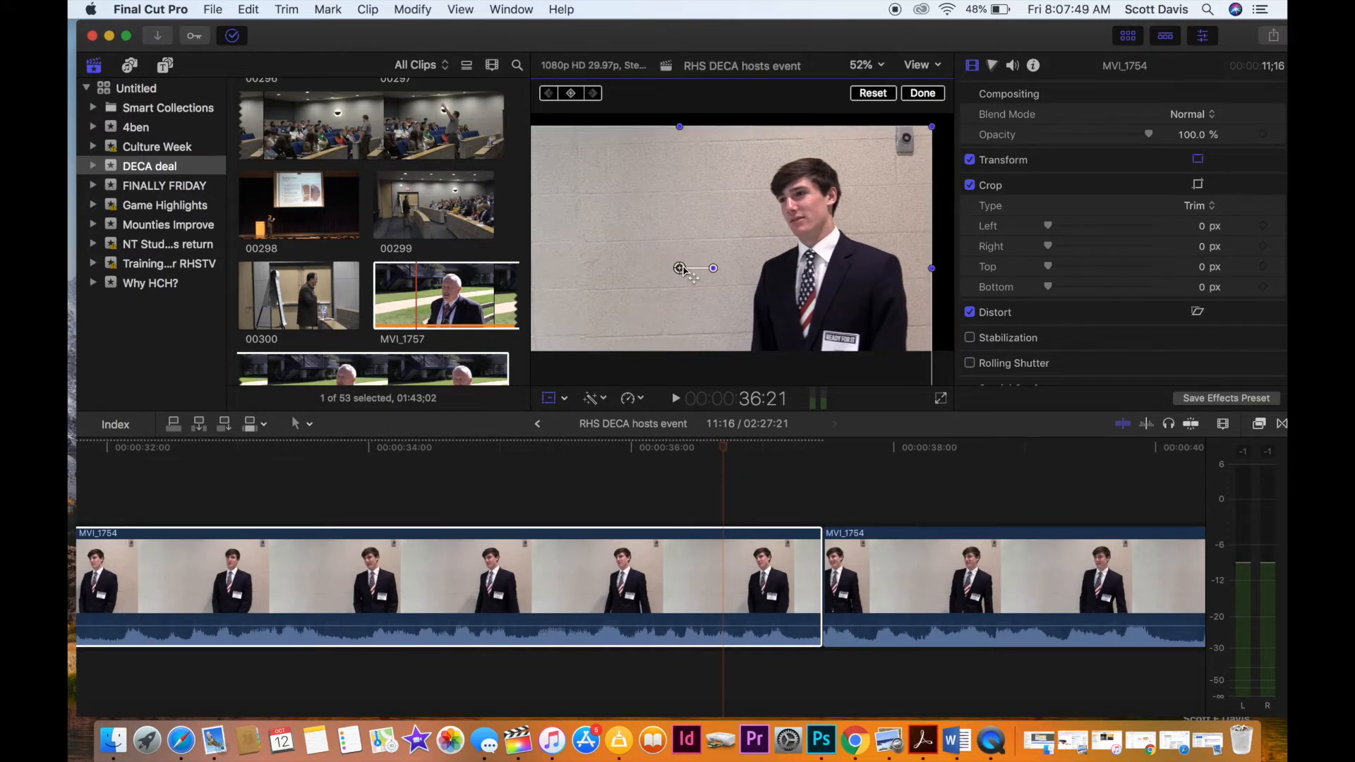
{"action": "key", "text": "super+z"}
{"action": "key", "text": "super+z"}
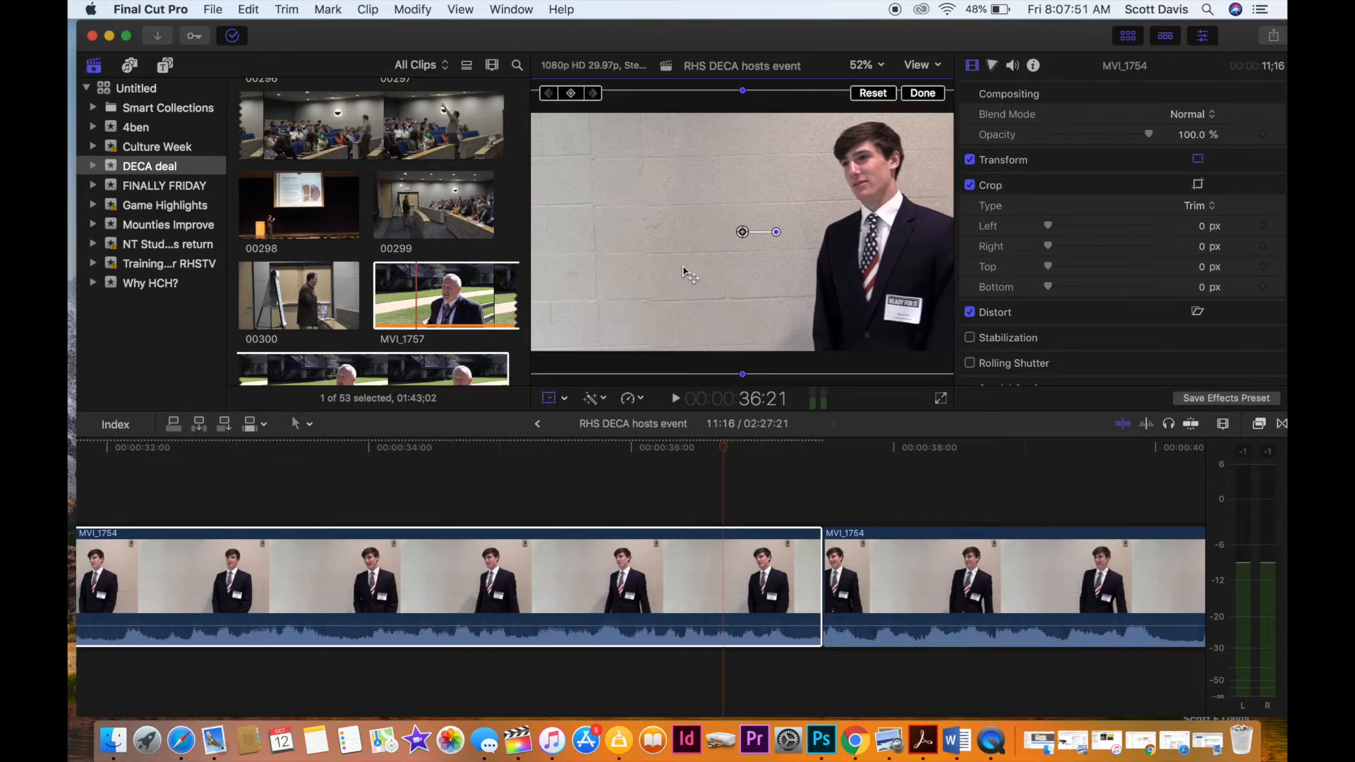
{"action": "left_click", "coordinate": [728, 473]}
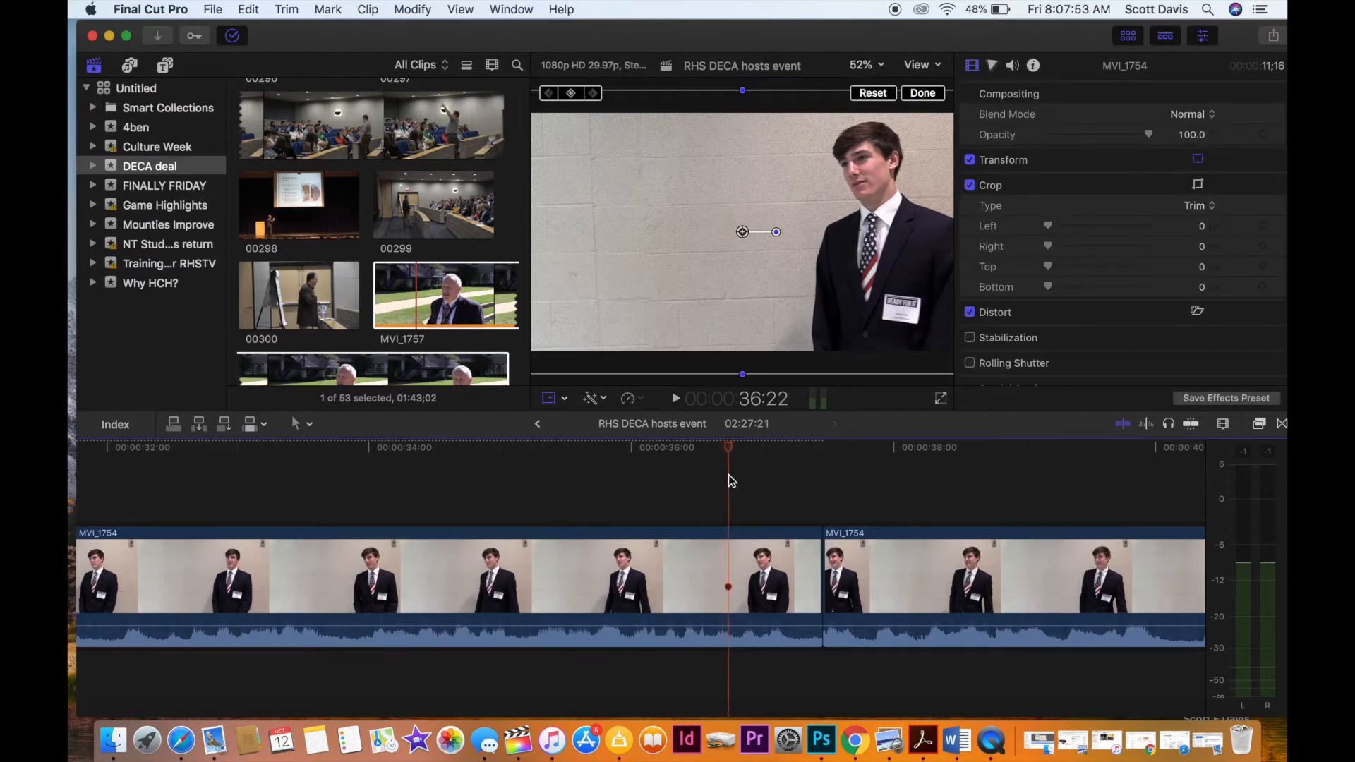
{"action": "left_click", "coordinate": [767, 506]}
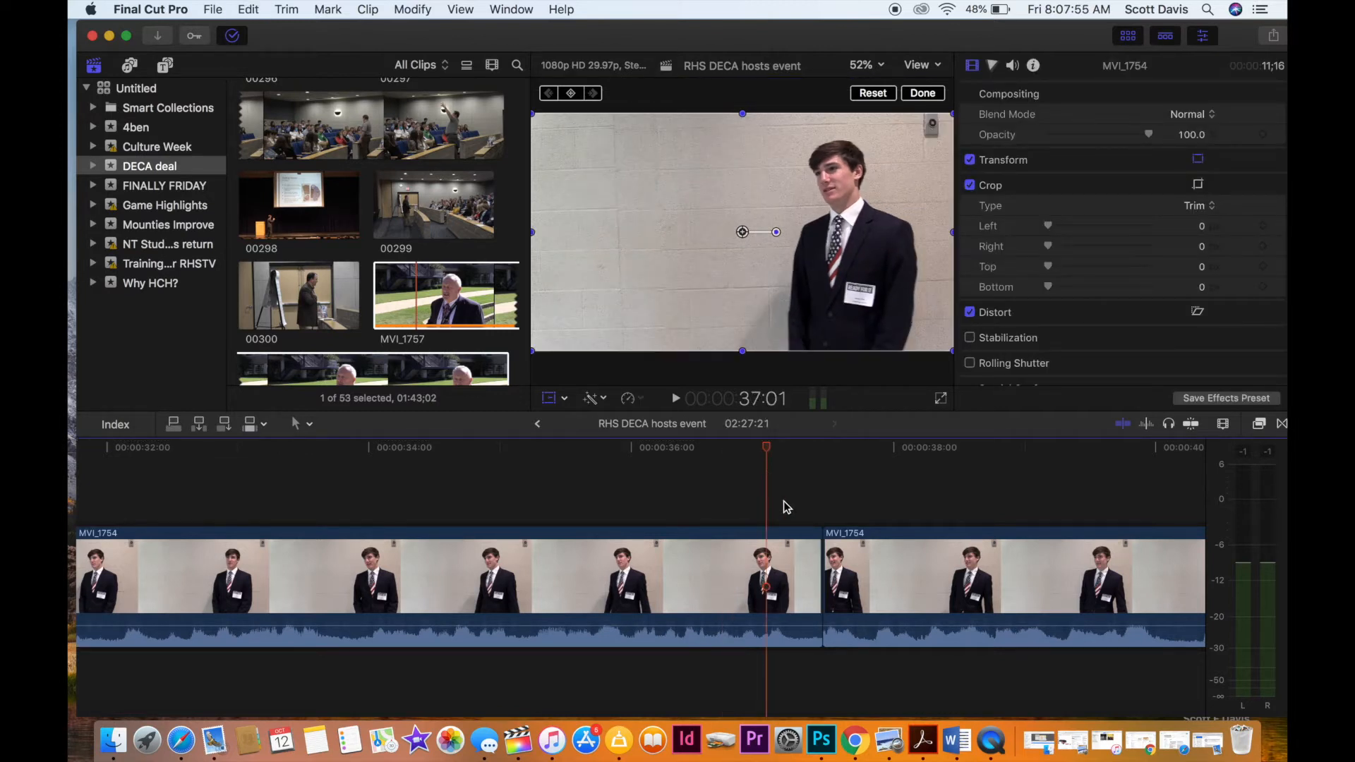
{"action": "left_click_drag", "start_coordinate": [784, 502], "coordinate": [850, 577]}
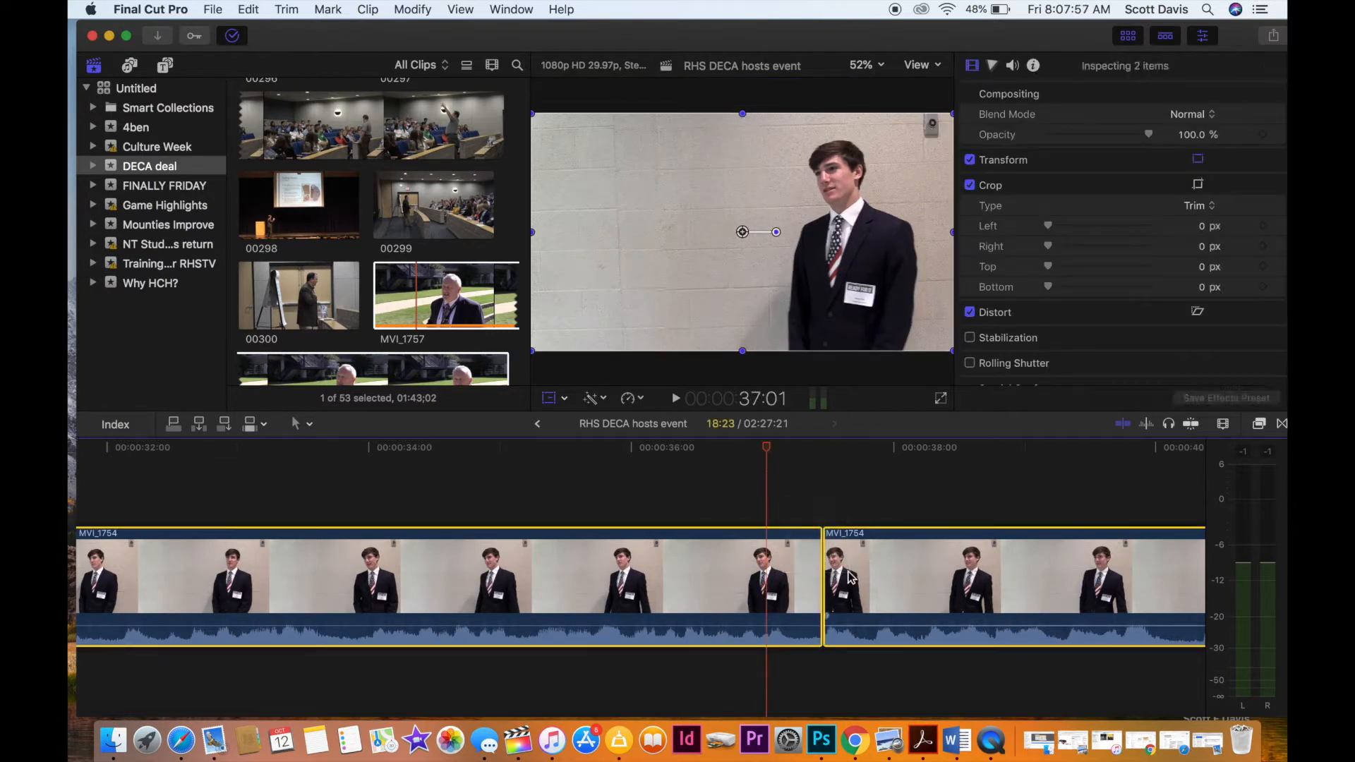
Connect an 8:07 section of clip 00299 above the cut between the two MVI_1754 clips and silence its audio.
{"action": "left_click_drag", "start_coordinate": [440, 218], "coordinate": [463, 217]}
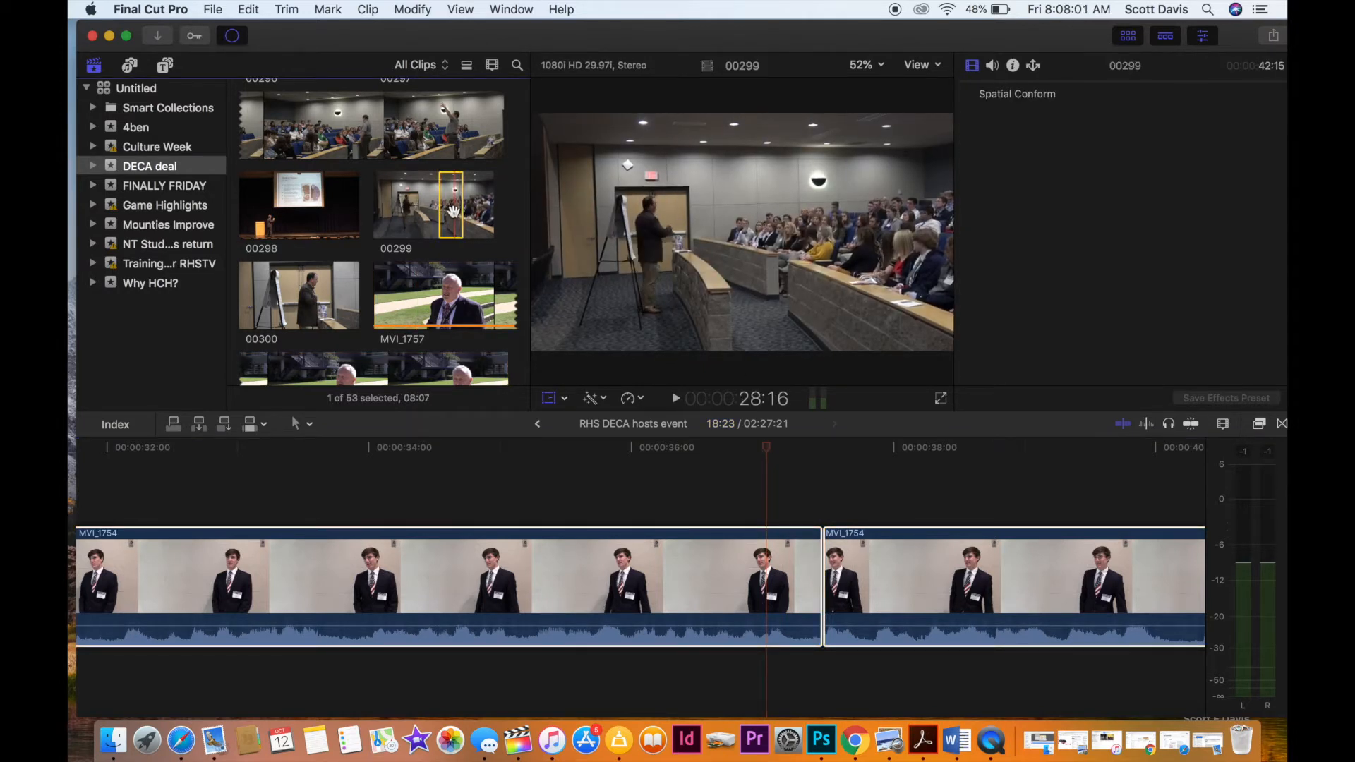
{"action": "left_click_drag", "start_coordinate": [688, 416], "coordinate": [642, 465]}
{"action": "left_click_drag", "start_coordinate": [769, 491], "coordinate": [768, 512]}
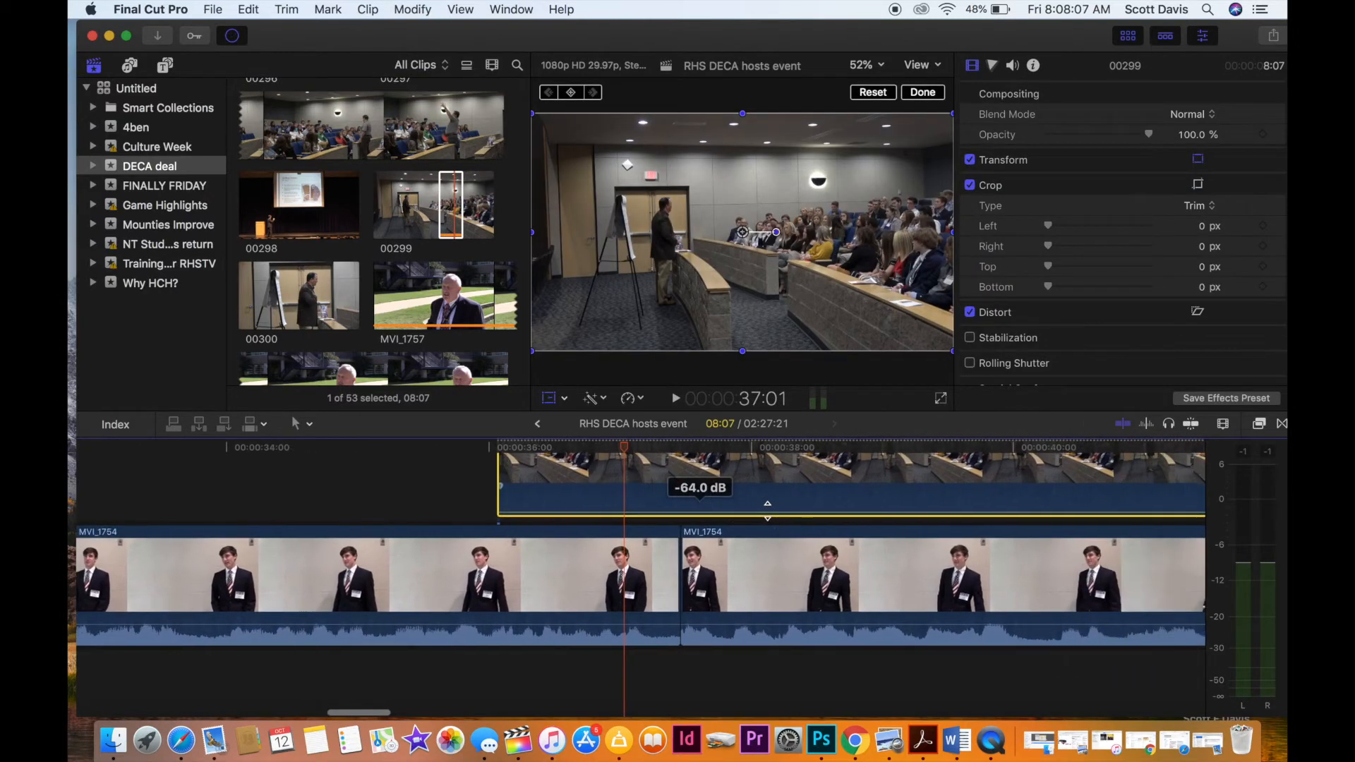
Cut the connected 00299 clip at 38:06 and delete the part after the cut.
{"action": "scroll", "coordinate": [748, 505], "scroll_direction": "right", "scroll_amount": 5}
{"action": "scroll", "coordinate": [644, 462], "scroll_direction": "right", "scroll_amount": 2}
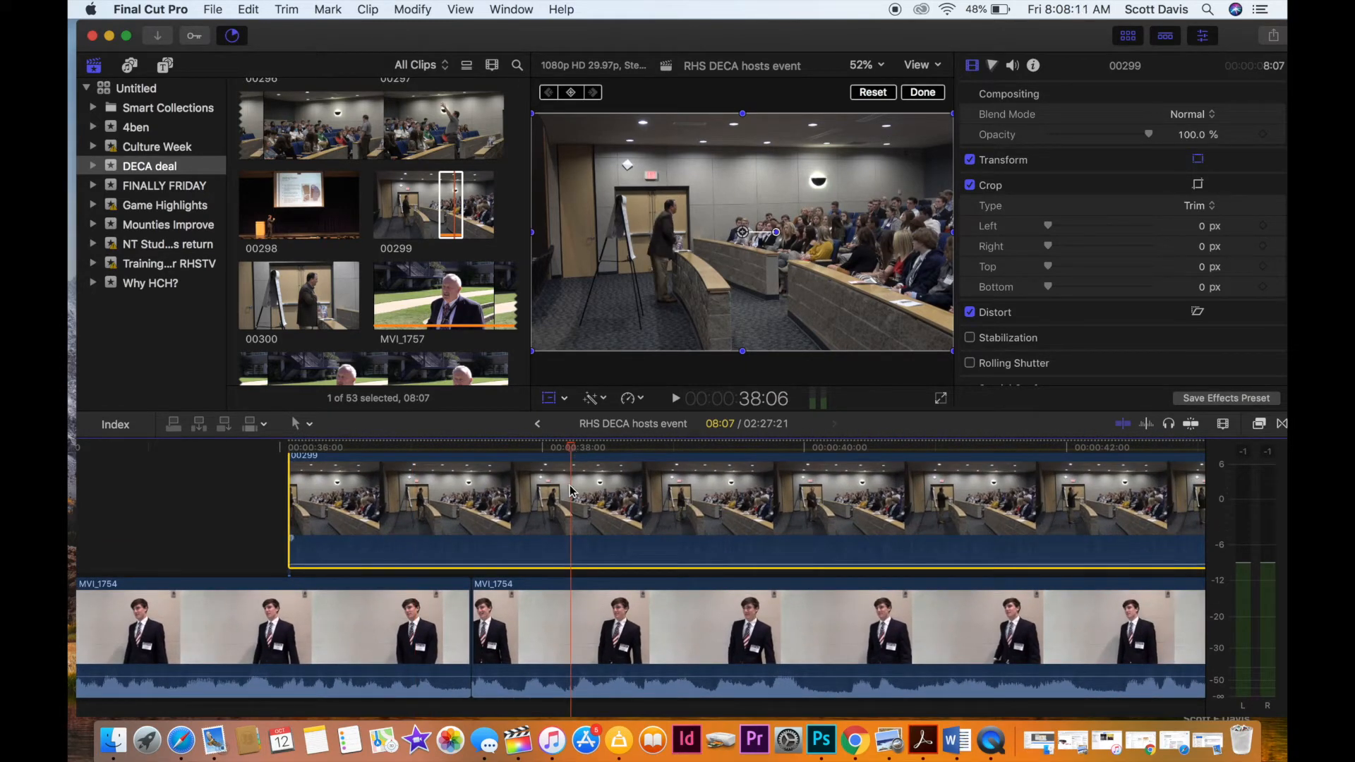
{"action": "left_click", "coordinate": [692, 540]}
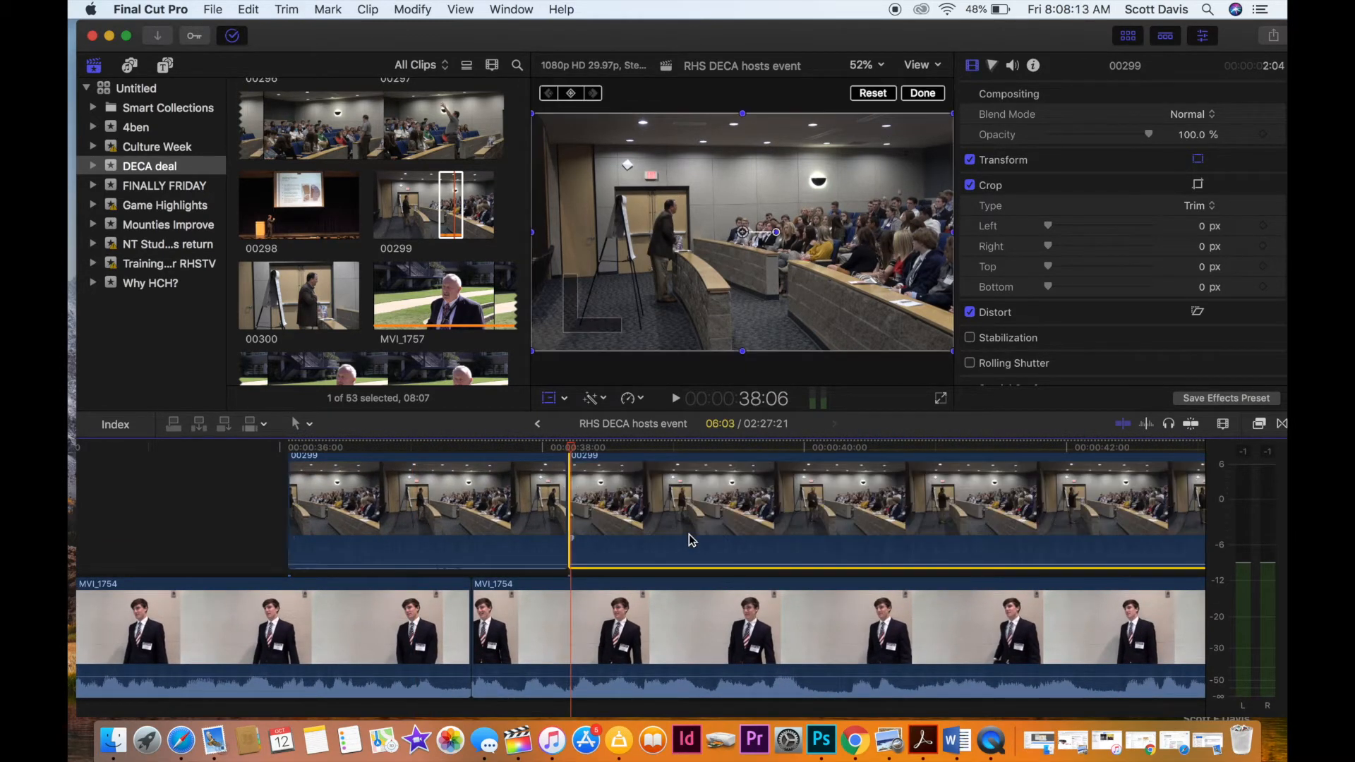
{"action": "key", "text": "Delete"}
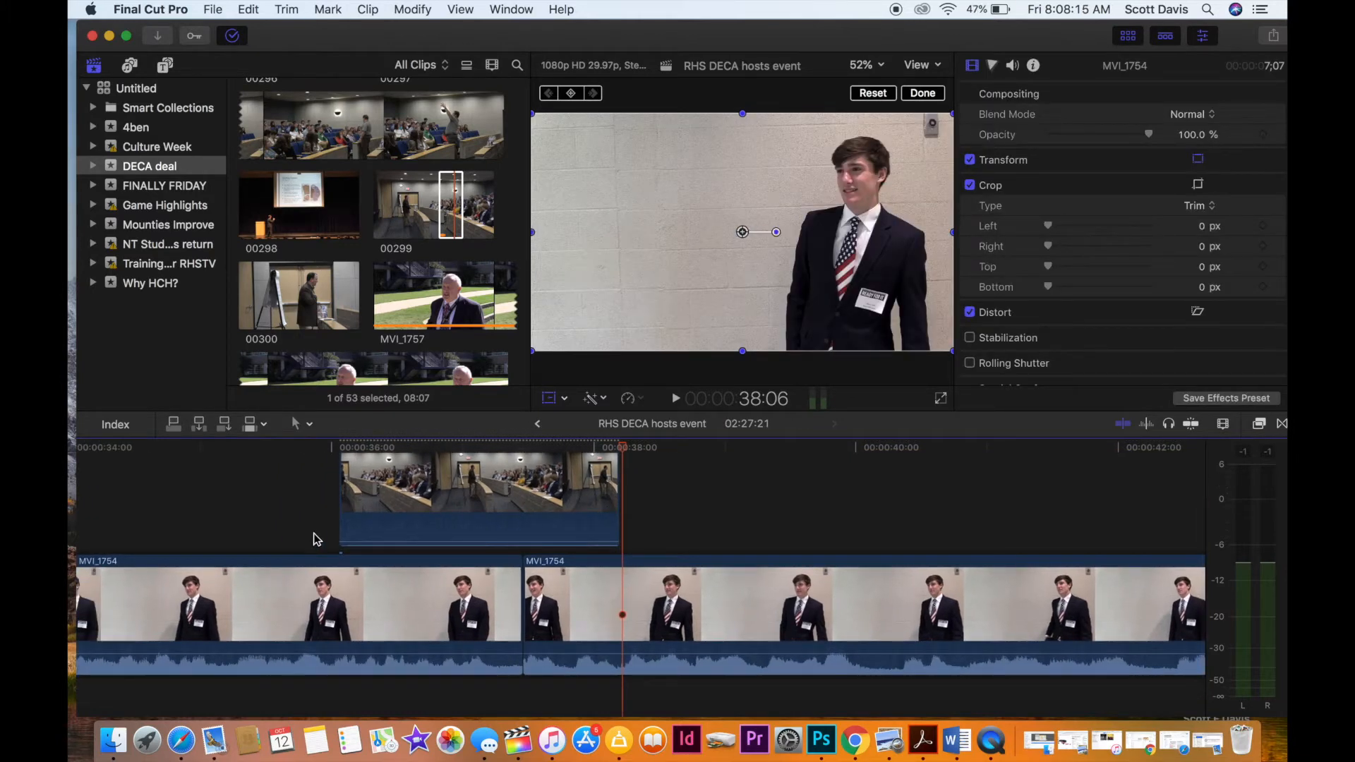
Combine the two MVI_1754 clips into a compound clip in the DECA deal event, named with the interviewee's surname and "interview".
{"action": "left_click", "coordinate": [416, 611]}
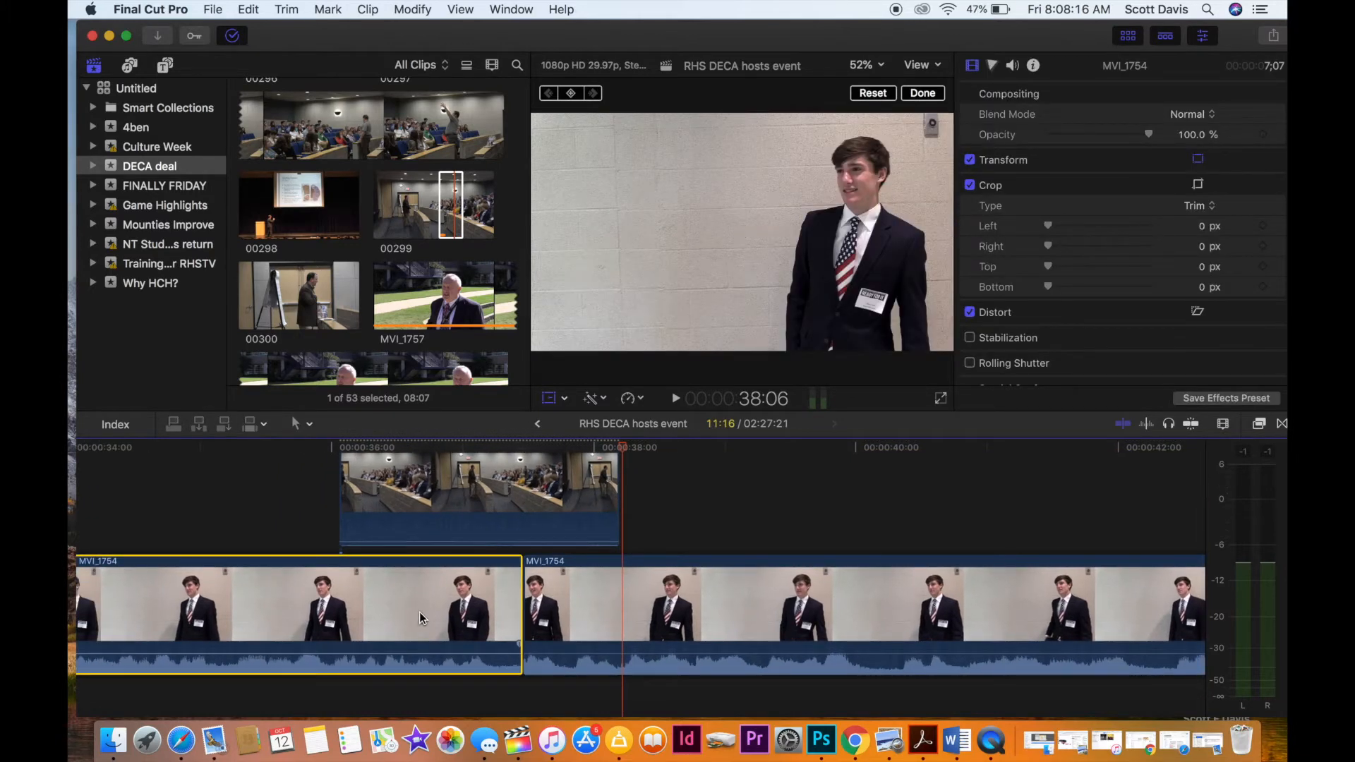
{"action": "left_click", "coordinate": [612, 601], "text": "super"}
{"action": "right_click", "coordinate": [479, 605]}
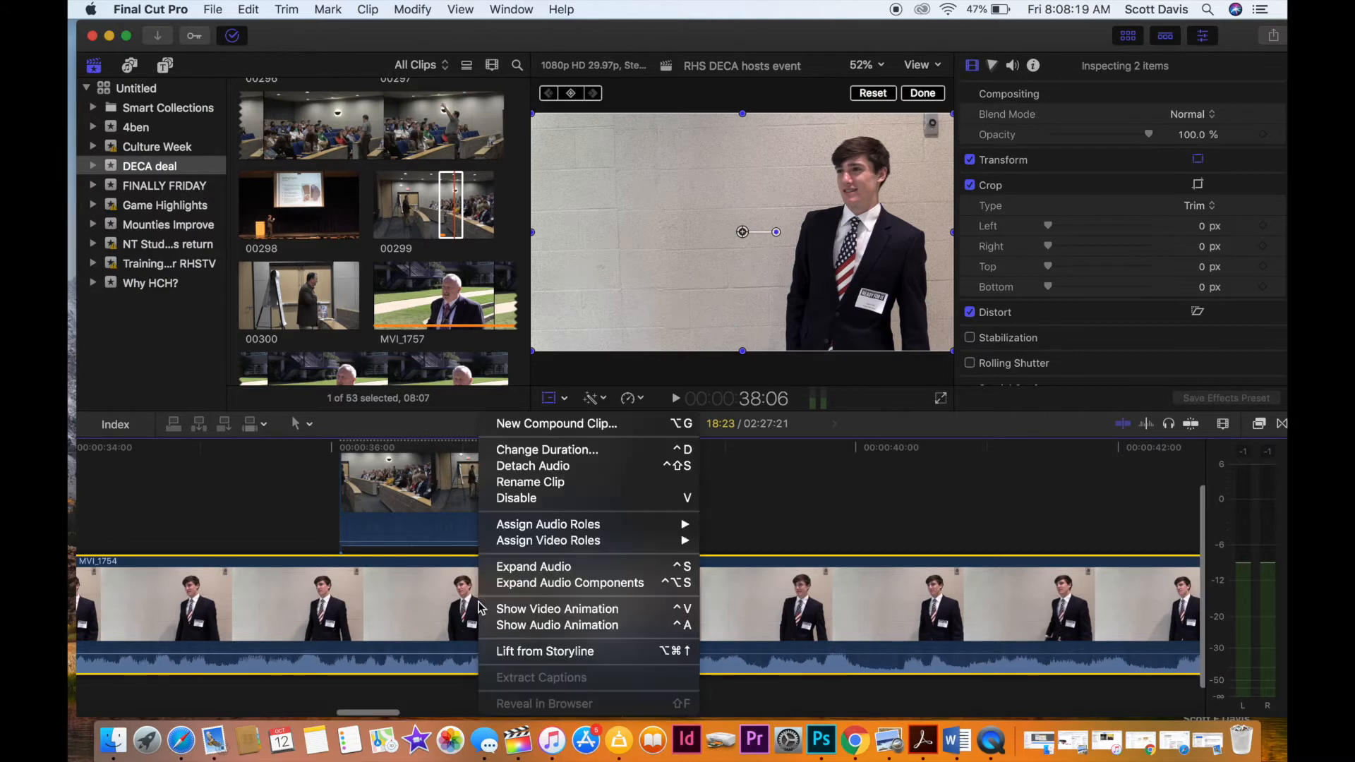
{"action": "left_click", "coordinate": [557, 425]}
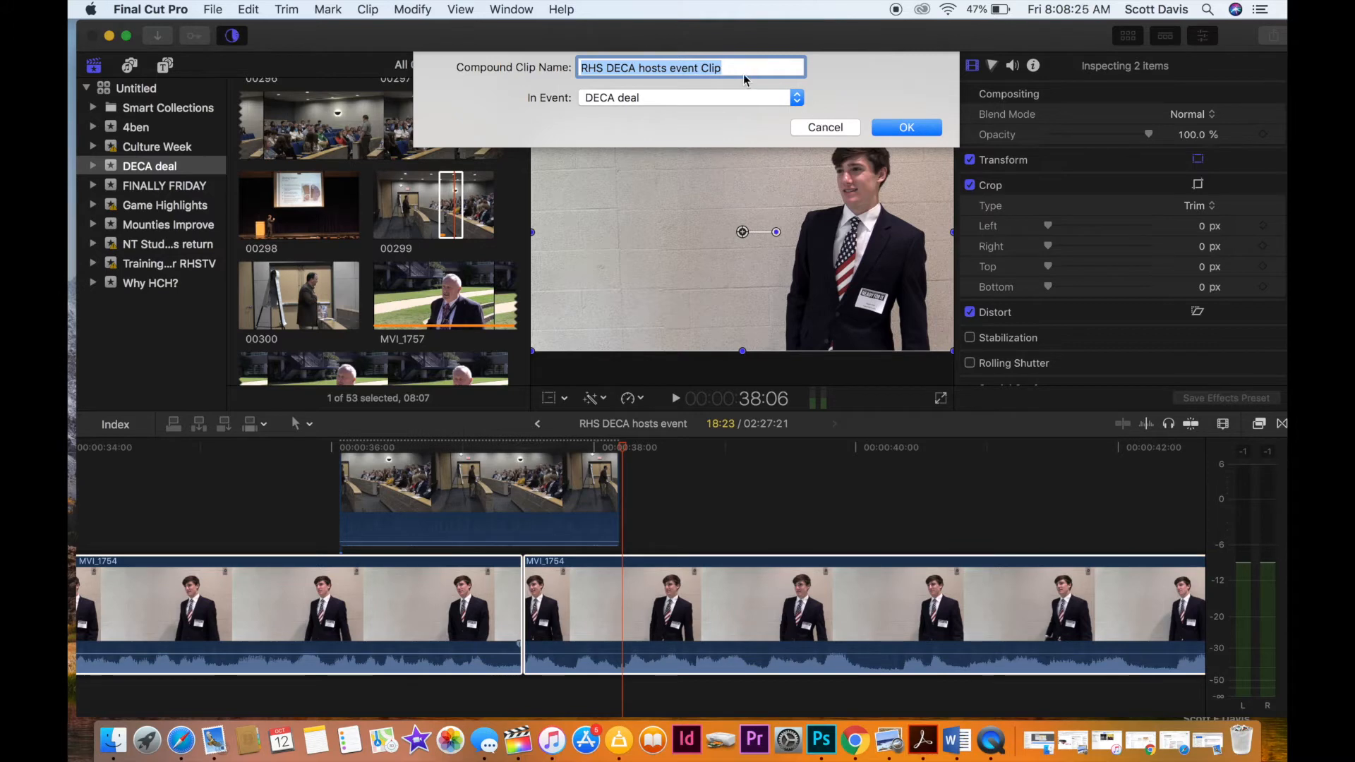
{"action": "type", "text": "SELL interview"}
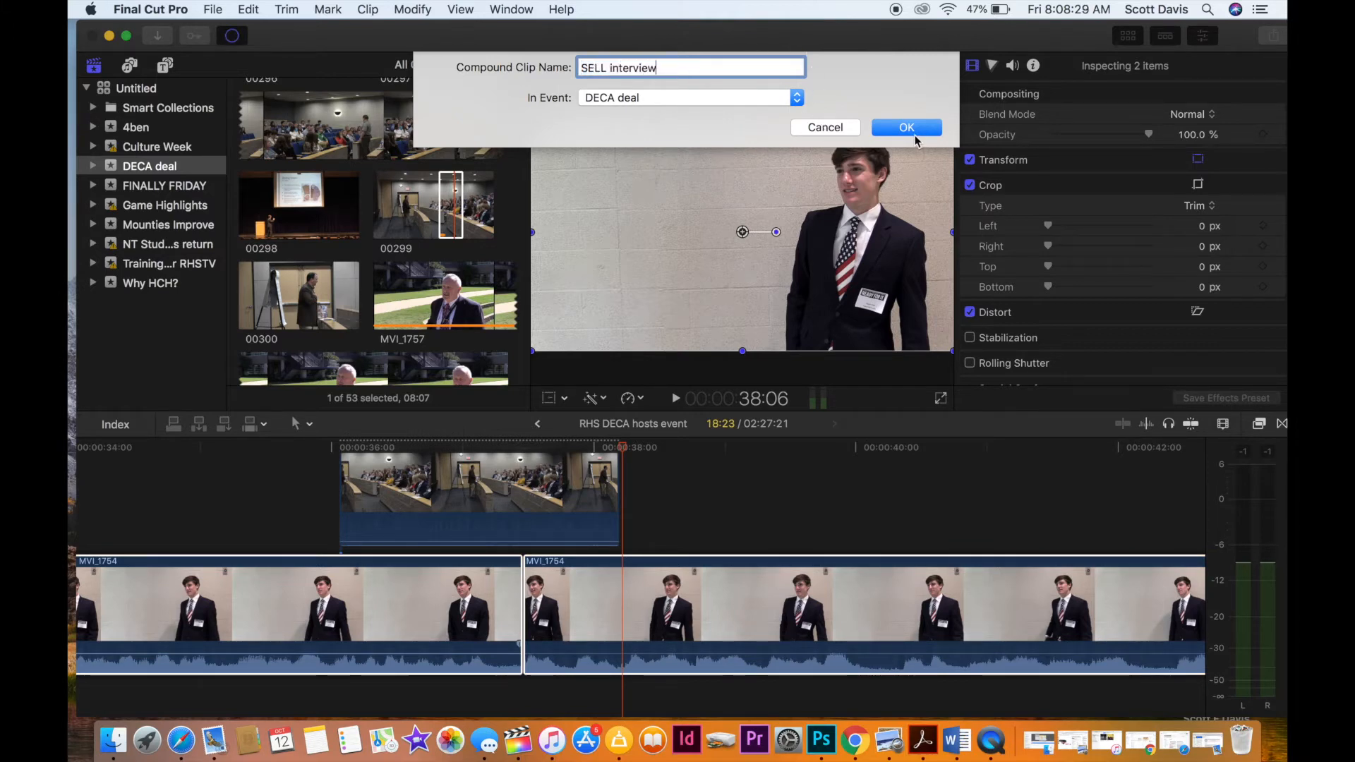
{"action": "left_click", "coordinate": [909, 128]}
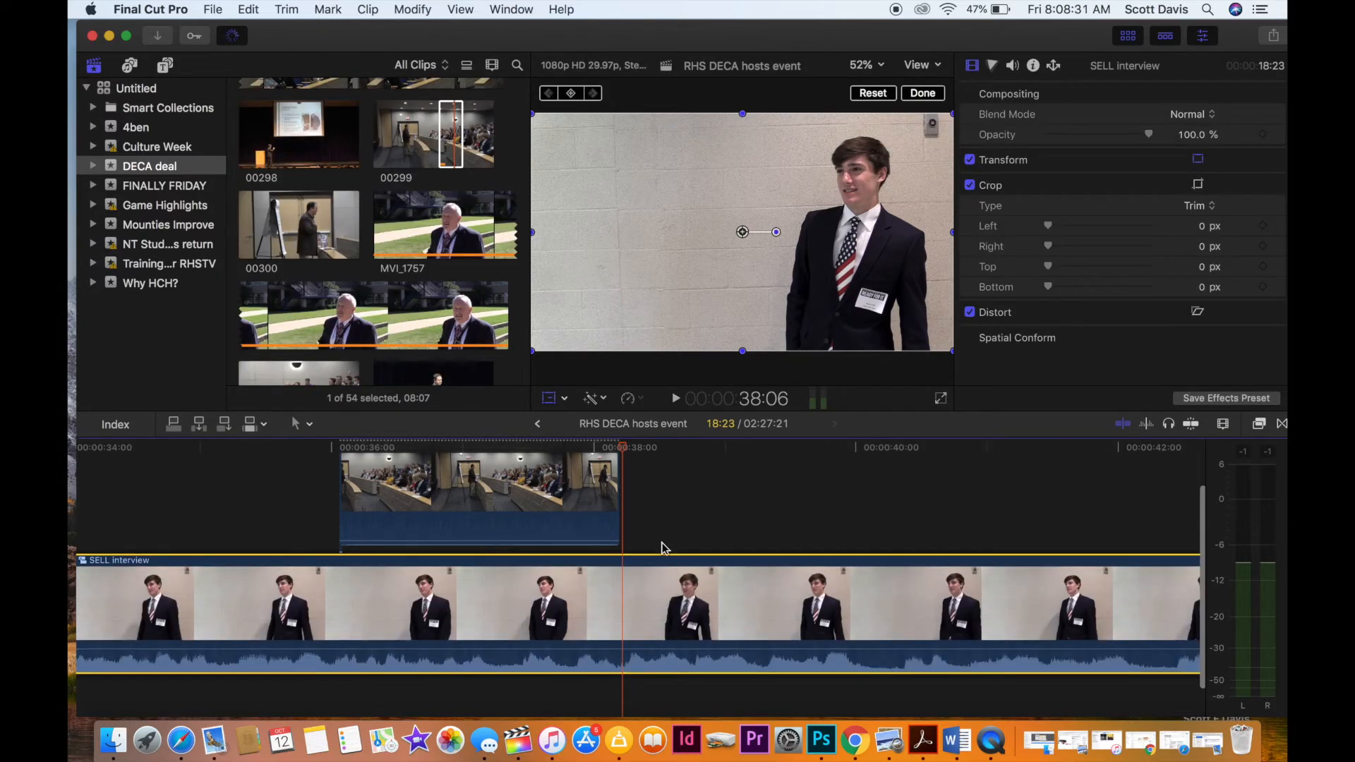
Transform the interview compound clip by enlarging the image and shifting it down and to the left.
{"action": "left_click", "coordinate": [311, 540]}
{"action": "left_click", "coordinate": [326, 593]}
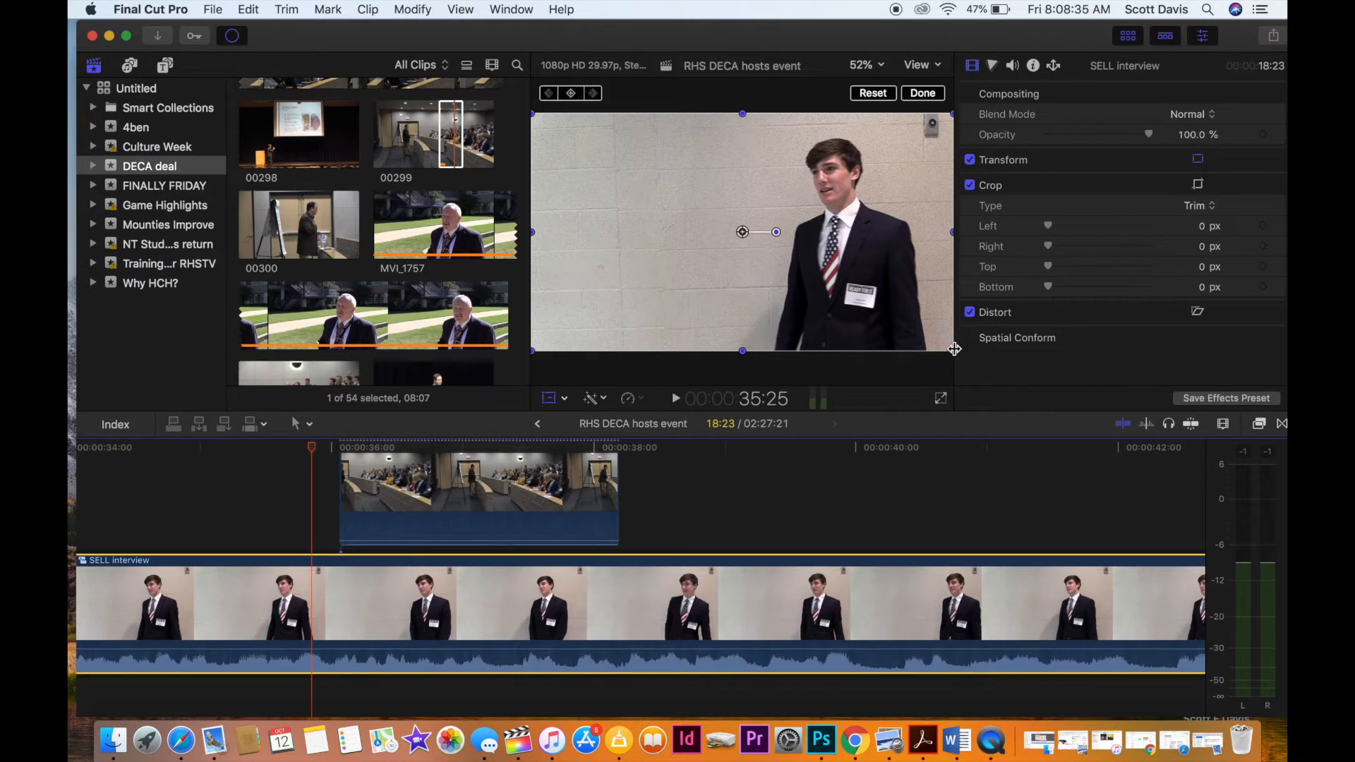
{"action": "left_click_drag", "start_coordinate": [950, 350], "coordinate": [1004, 398]}
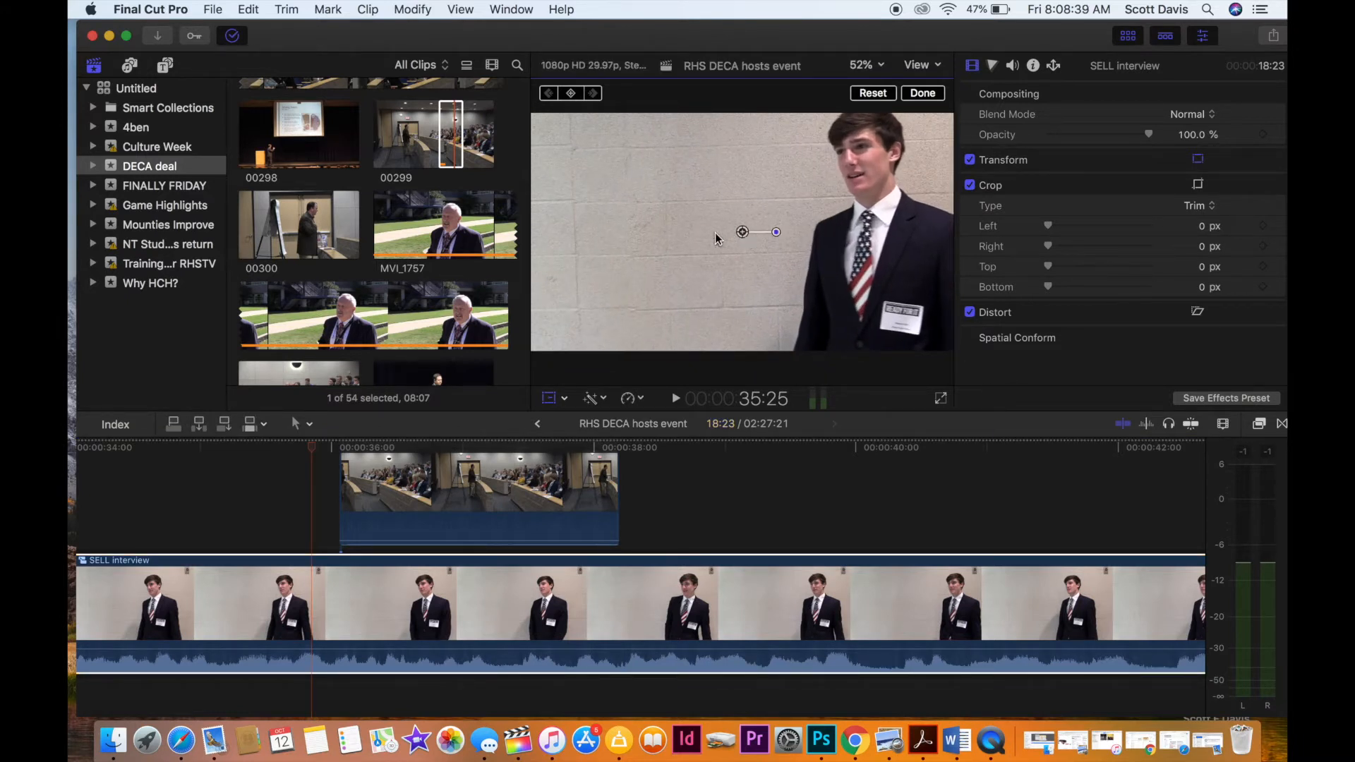
{"action": "left_click_drag", "start_coordinate": [743, 232], "coordinate": [708, 267]}
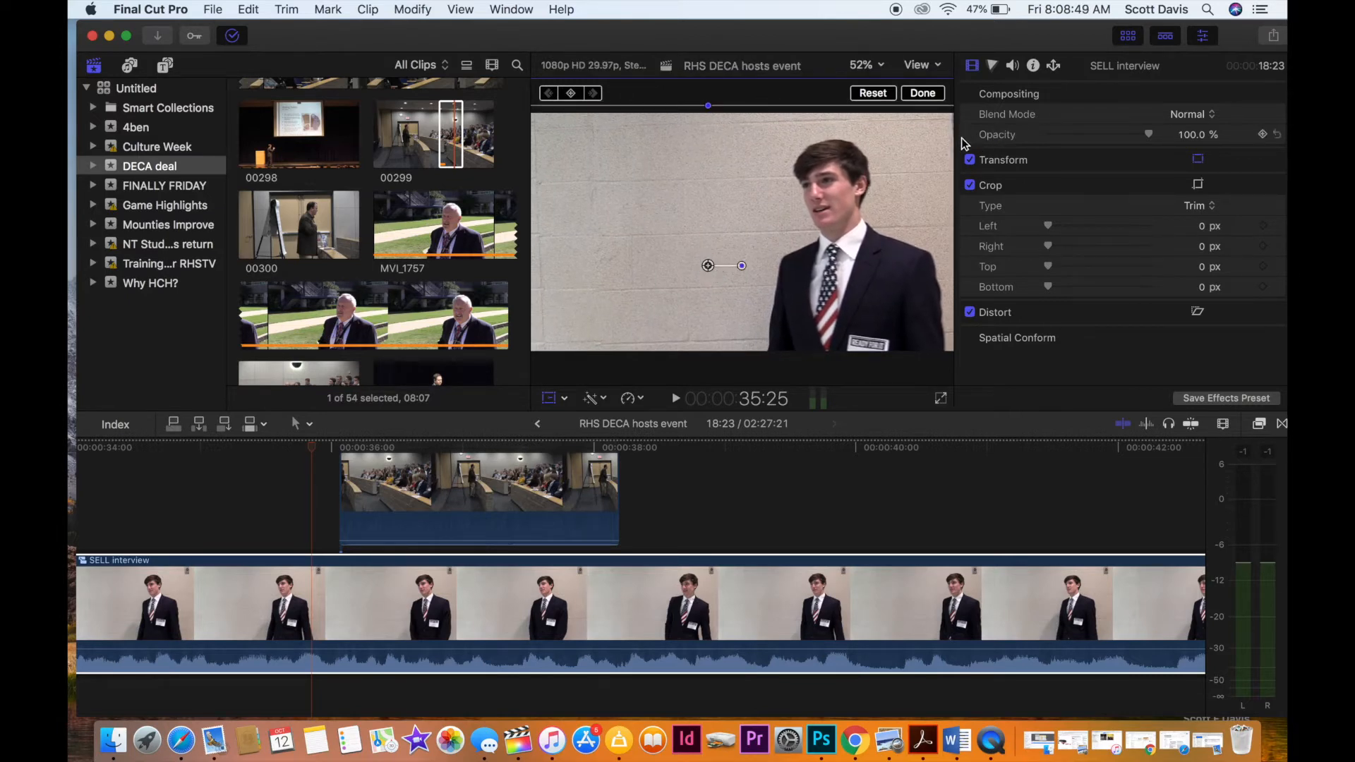
Move the interviewee's name title from the main storyline to above the start of the interview compound clip, and play it back.
{"action": "scroll", "coordinate": [359, 534], "scroll_direction": "left", "scroll_amount": 10}
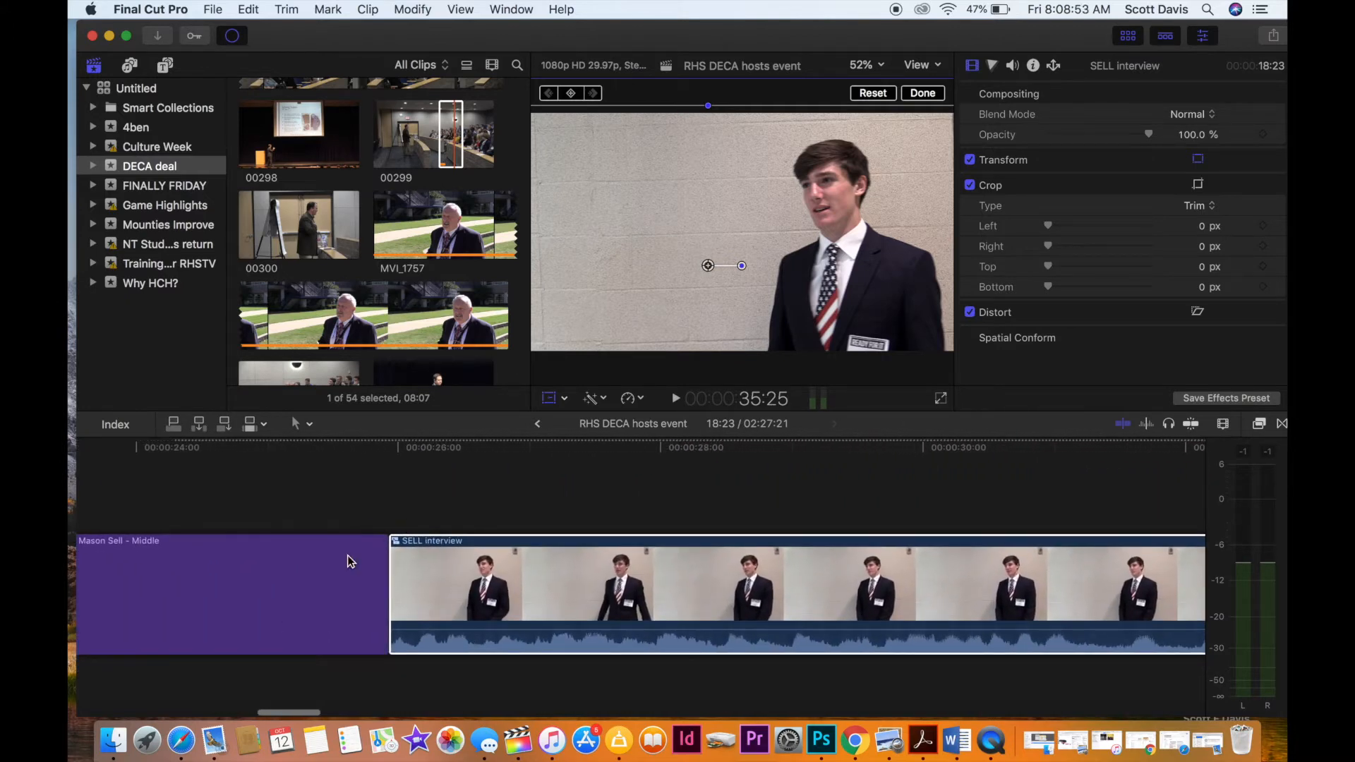
{"action": "left_click_drag", "start_coordinate": [293, 590], "coordinate": [447, 520]}
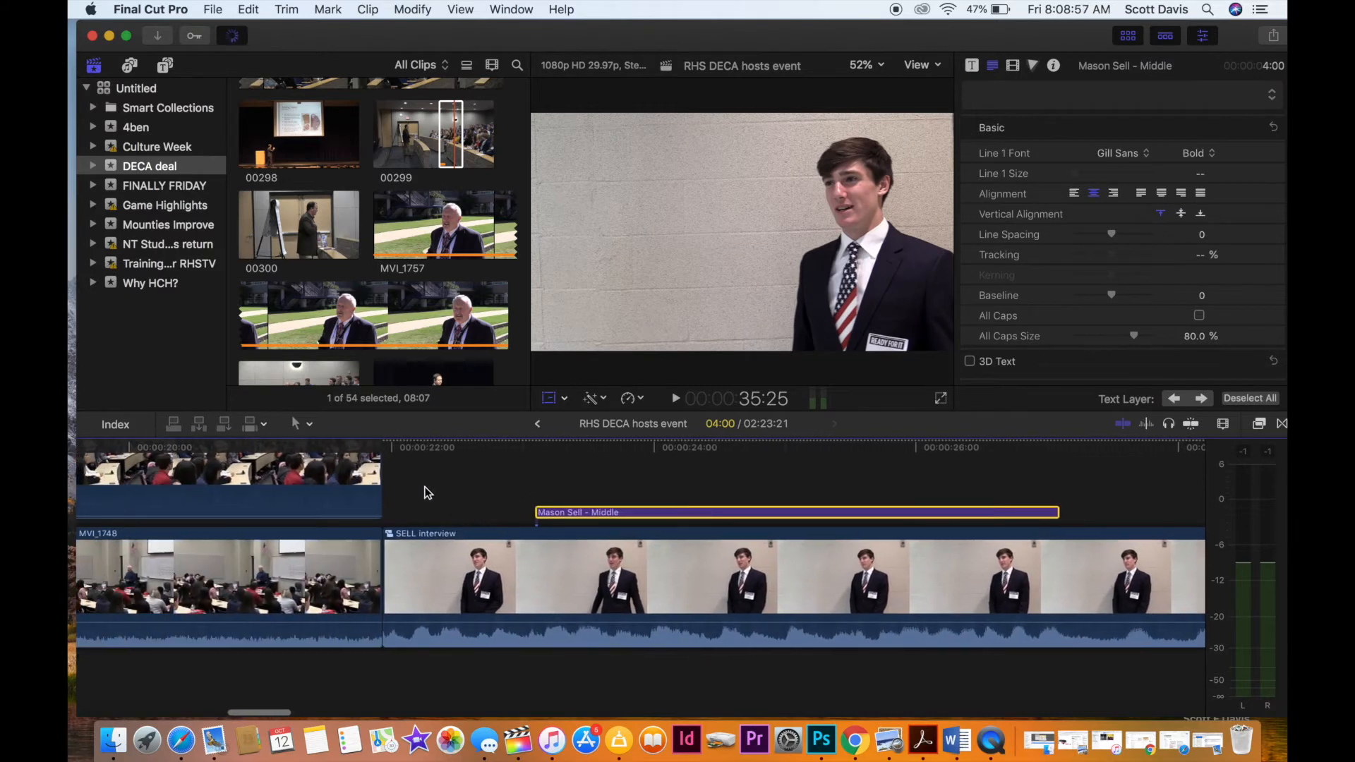
{"action": "left_click", "coordinate": [388, 482]}
{"action": "key", "text": "space"}
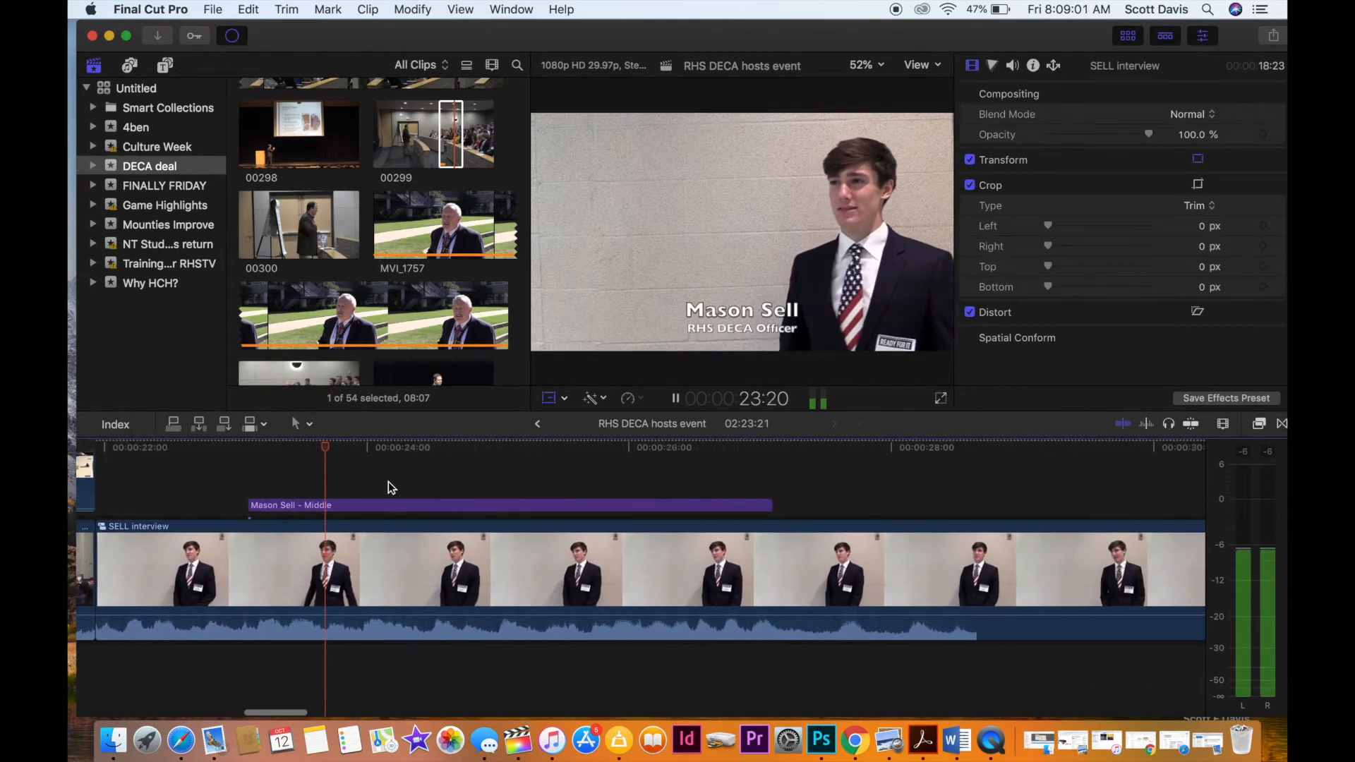
{"action": "key", "text": "space"}
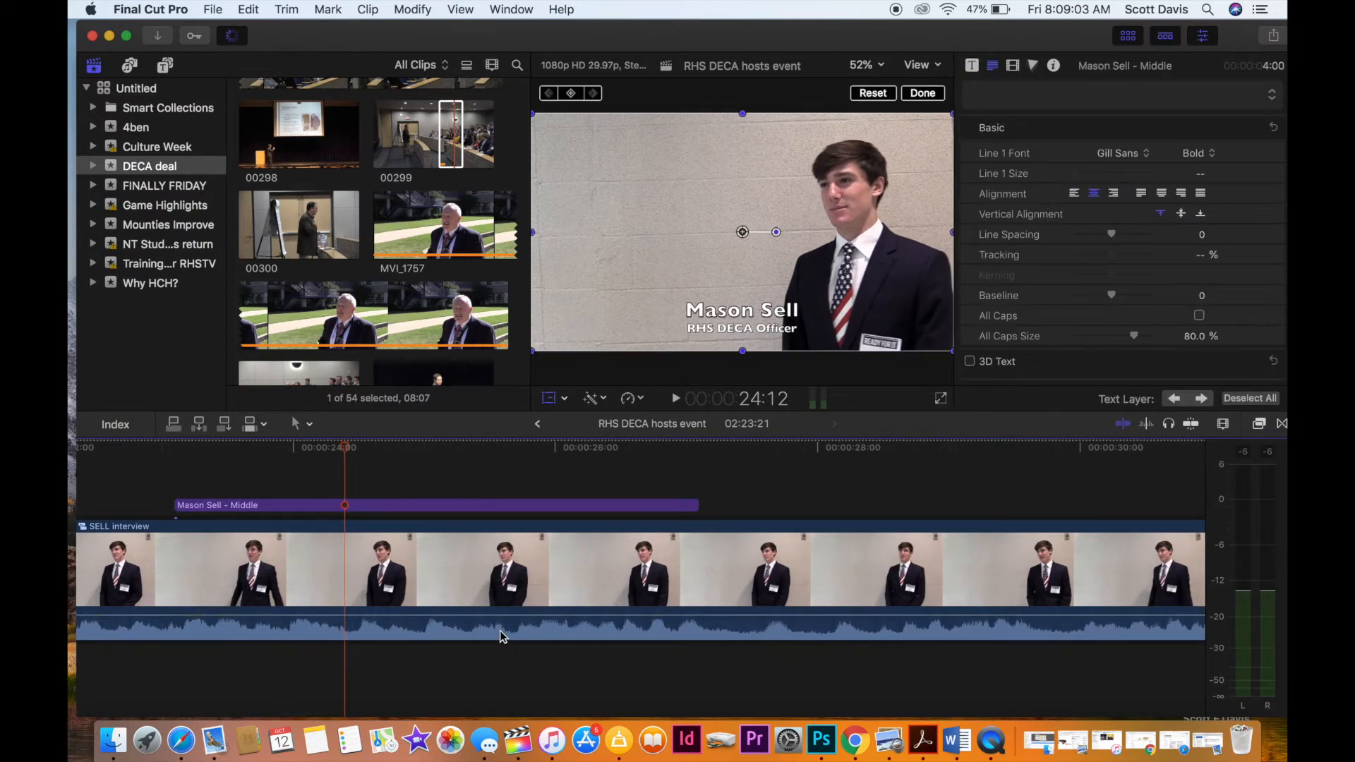
Enable Noise Removal at 34% on the interview compound clip's audio and play back the result.
{"action": "left_click", "coordinate": [502, 637]}
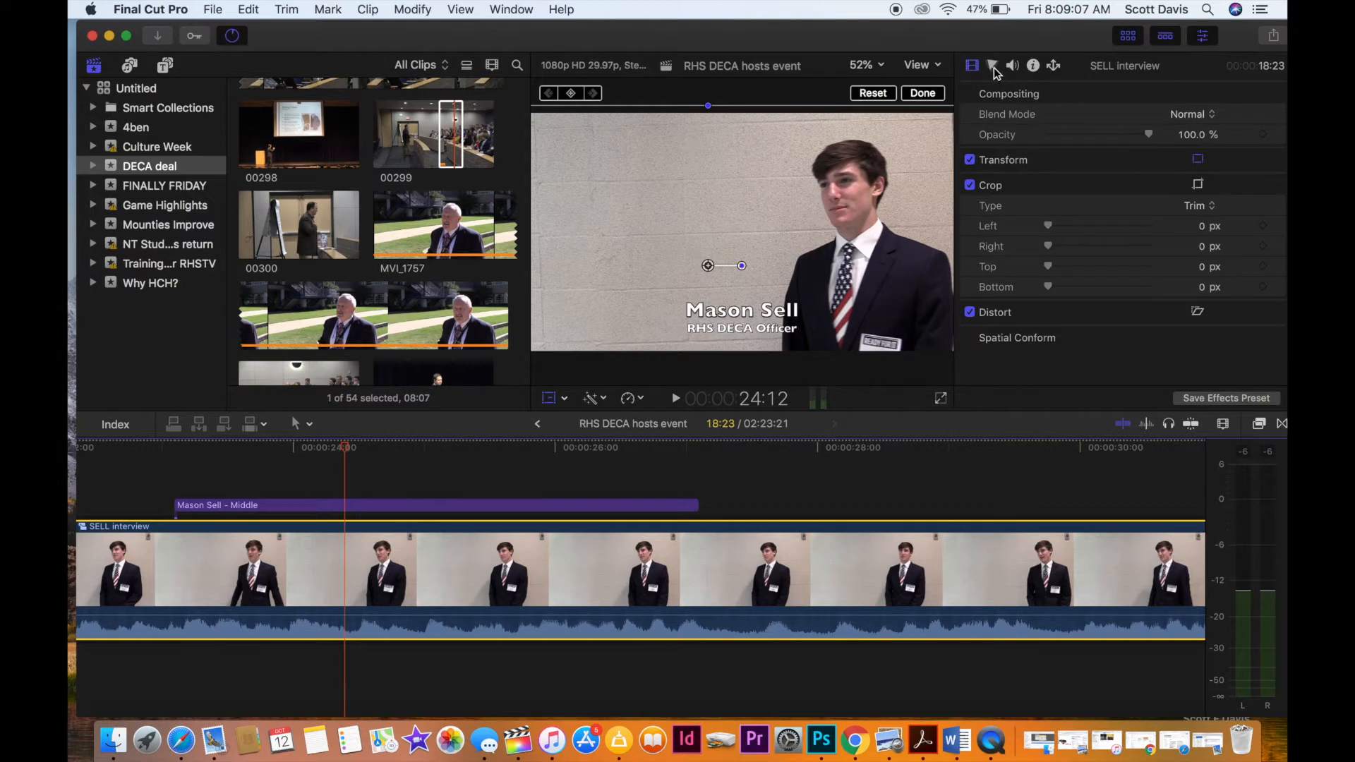
{"action": "left_click", "coordinate": [1013, 65]}
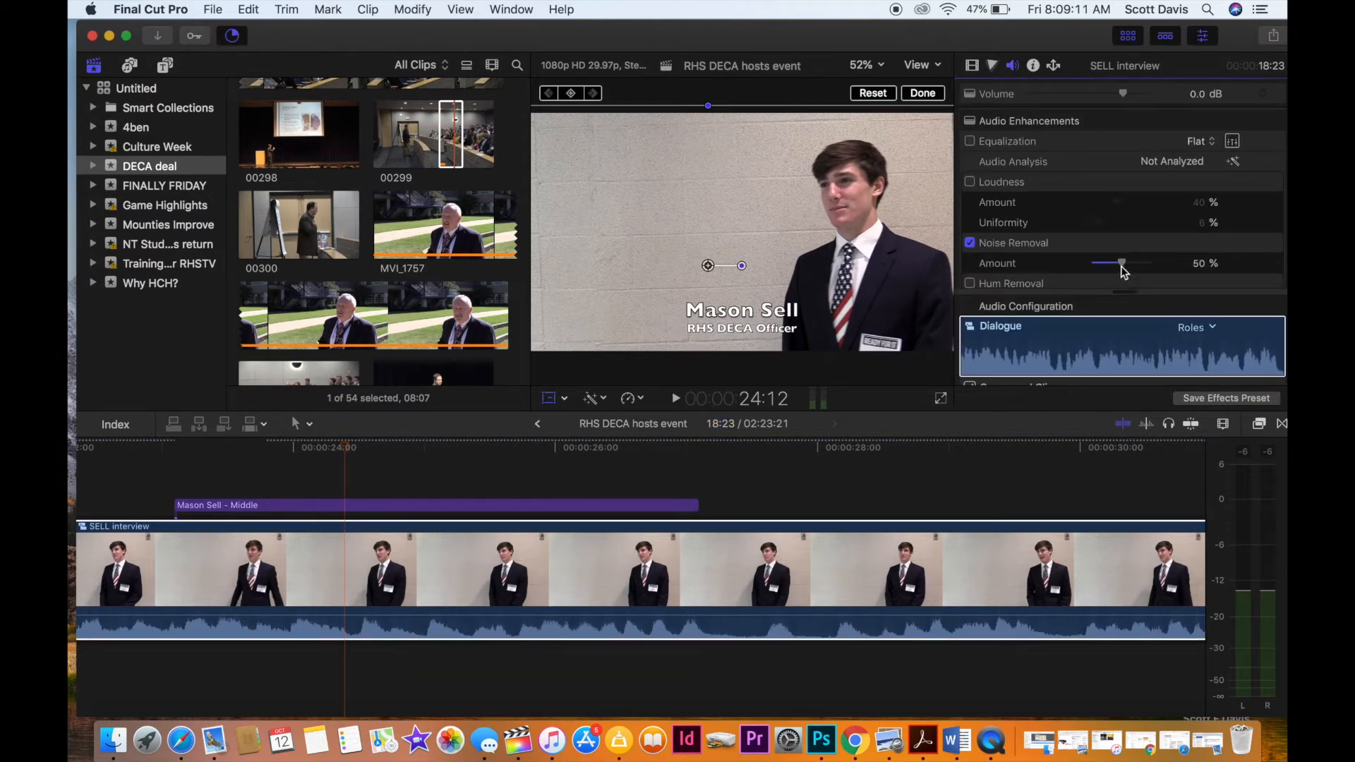
{"action": "left_click_drag", "start_coordinate": [1120, 266], "coordinate": [1117, 267]}
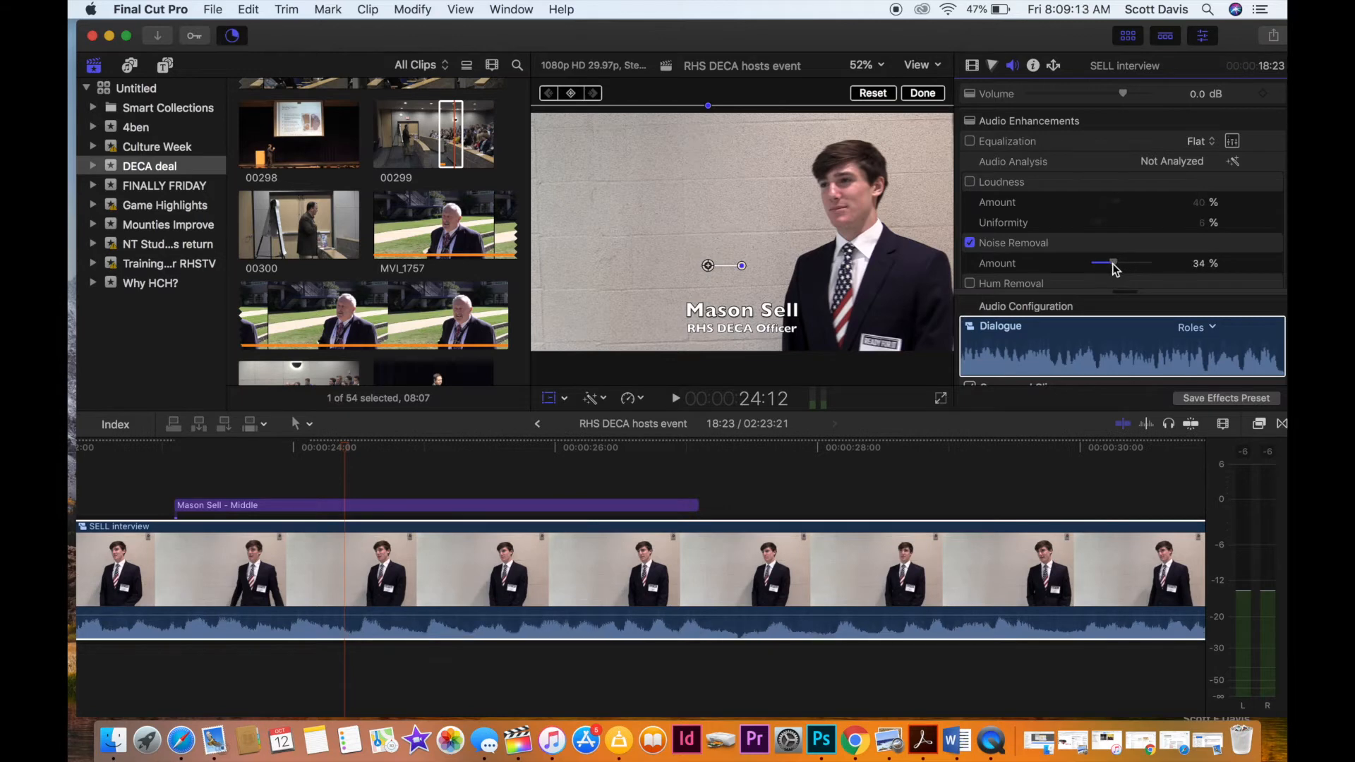
{"action": "left_click", "coordinate": [168, 497]}
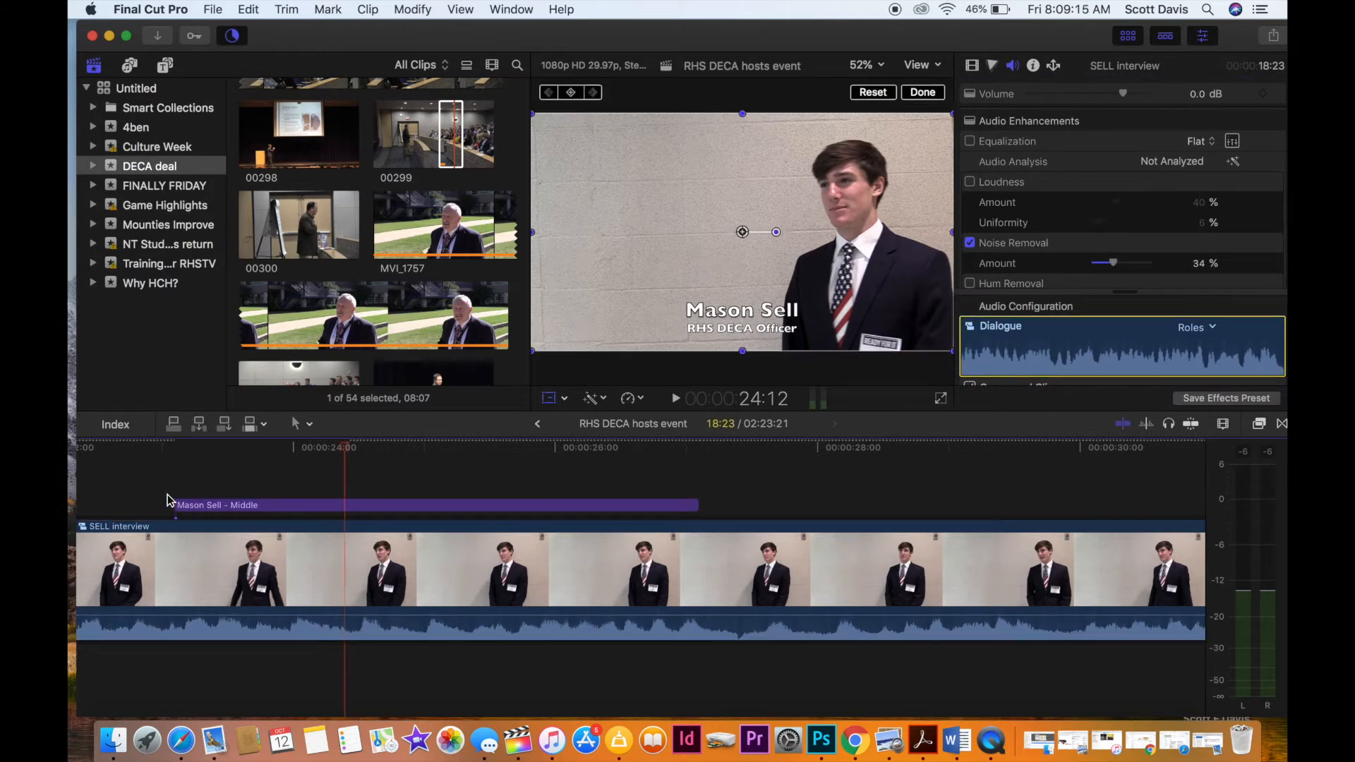
{"action": "key", "text": "space"}
{"action": "scroll", "coordinate": [169, 499], "scroll_direction": "right", "scroll_amount": 3}
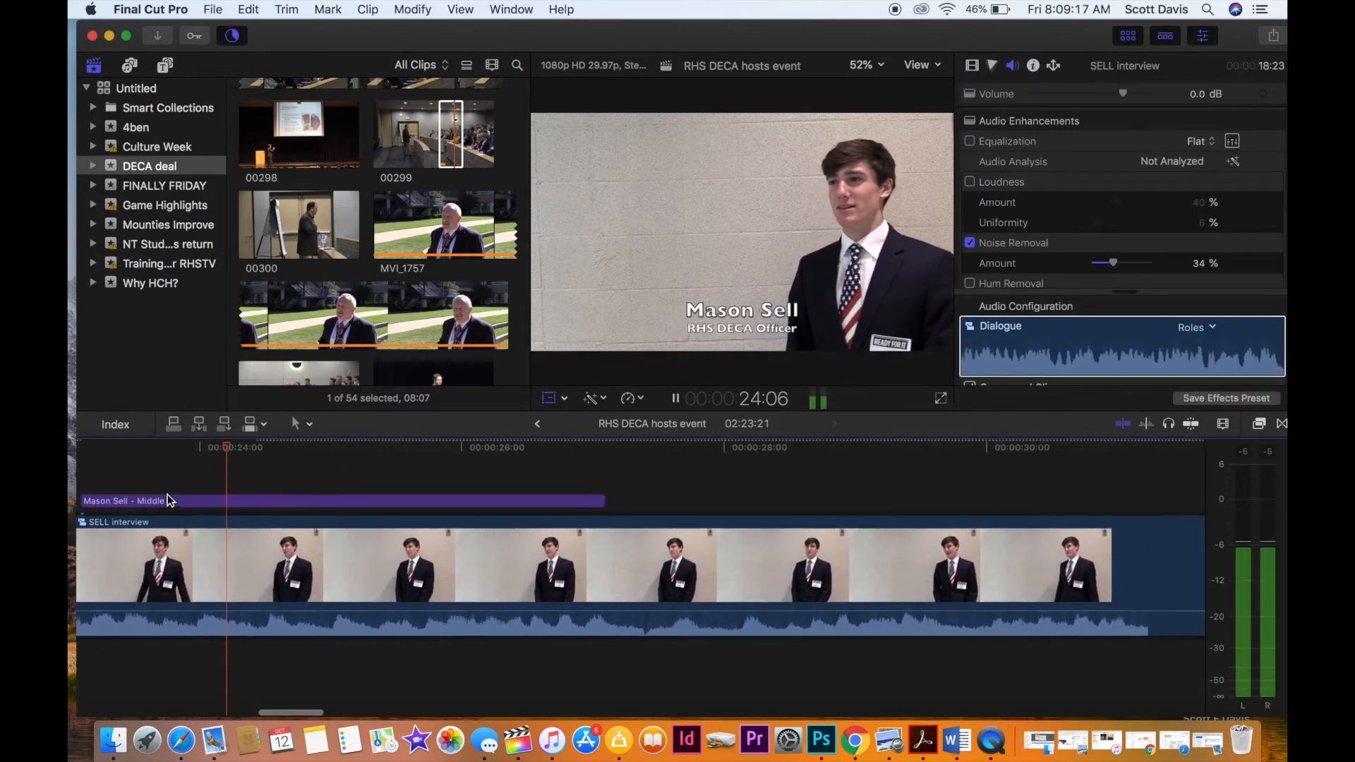
Shift both lines of the name title, the name and "RHS DECA Officer", left so they clear the interviewee's body.
{"action": "left_click", "coordinate": [181, 500]}
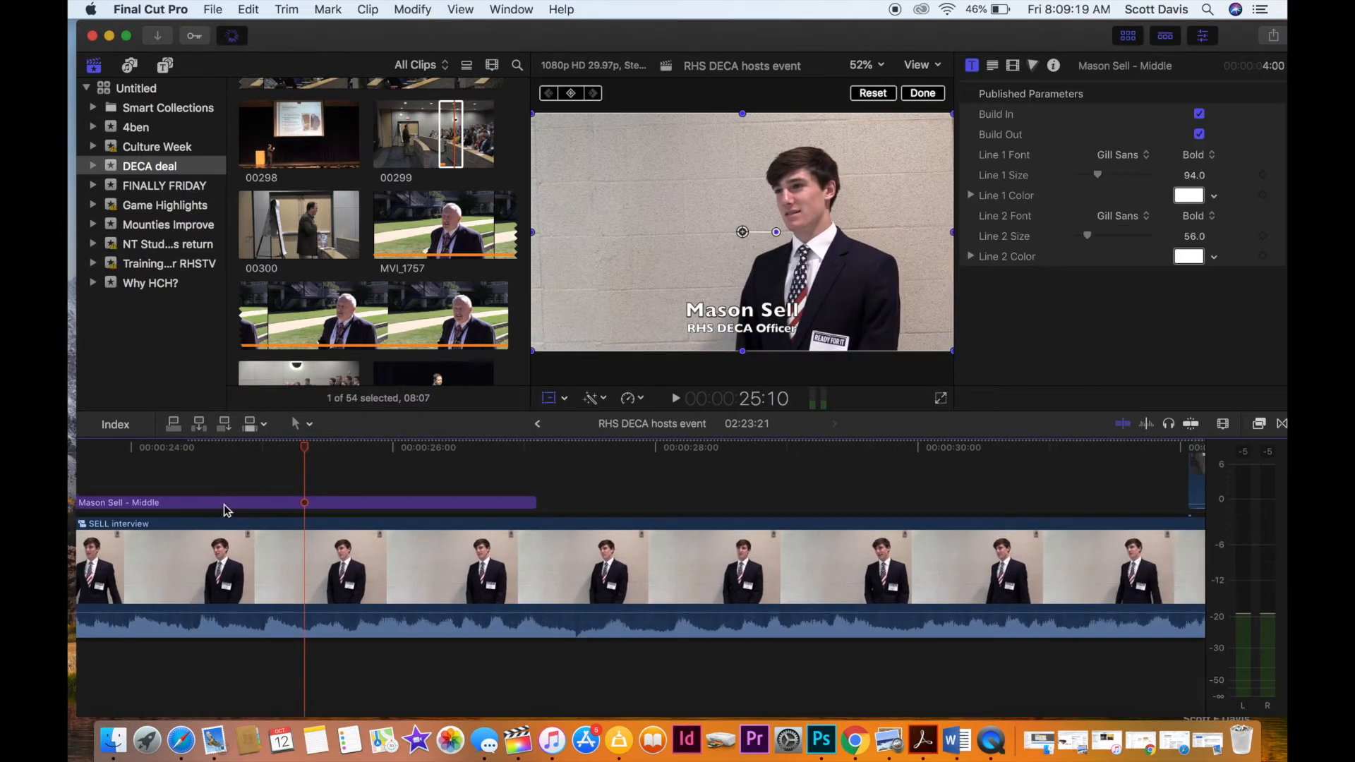
{"action": "left_click", "coordinate": [759, 315]}
{"action": "left_click_drag", "start_coordinate": [741, 314], "coordinate": [635, 315]}
{"action": "left_click", "coordinate": [748, 336]}
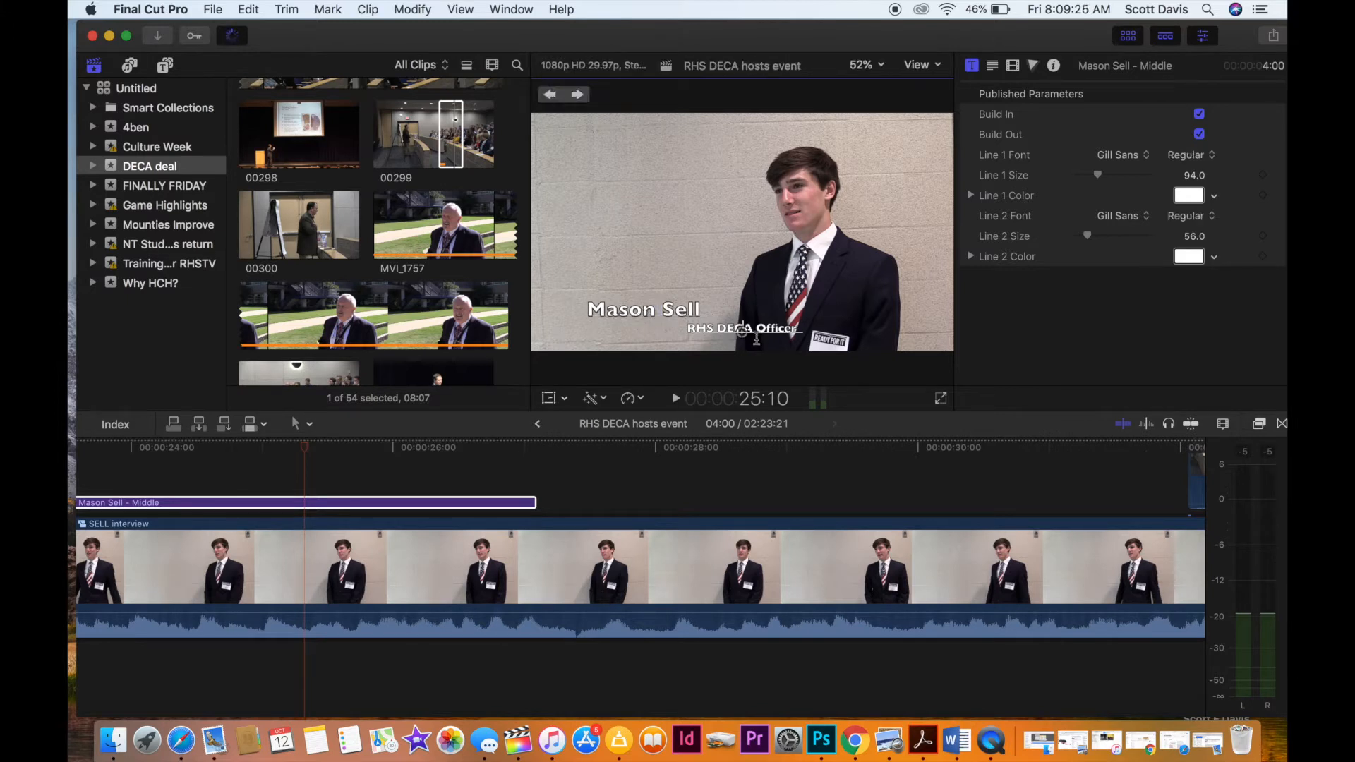
{"action": "left_click_drag", "start_coordinate": [744, 332], "coordinate": [641, 329]}
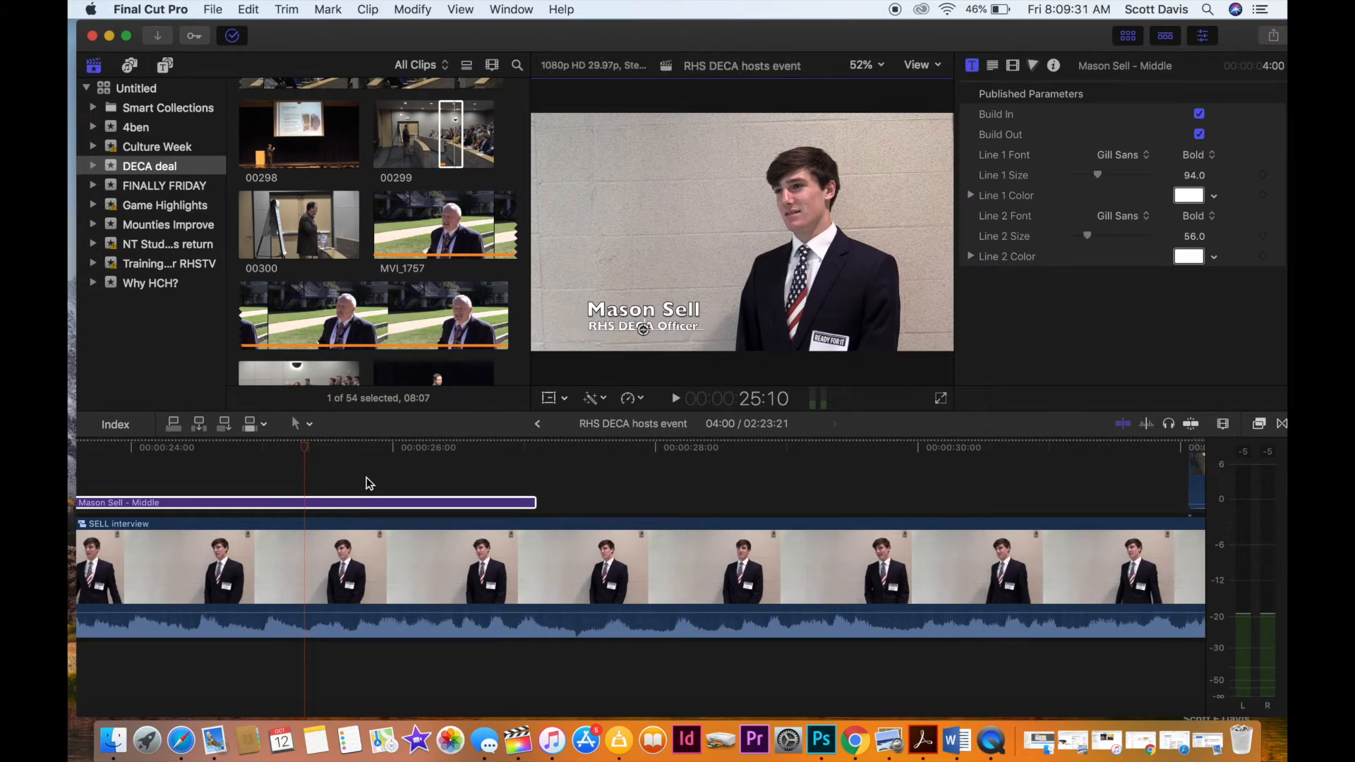
Extend B-roll clip 00299 above the interview by about one second at each end, and play back the section.
{"action": "key", "text": "space"}
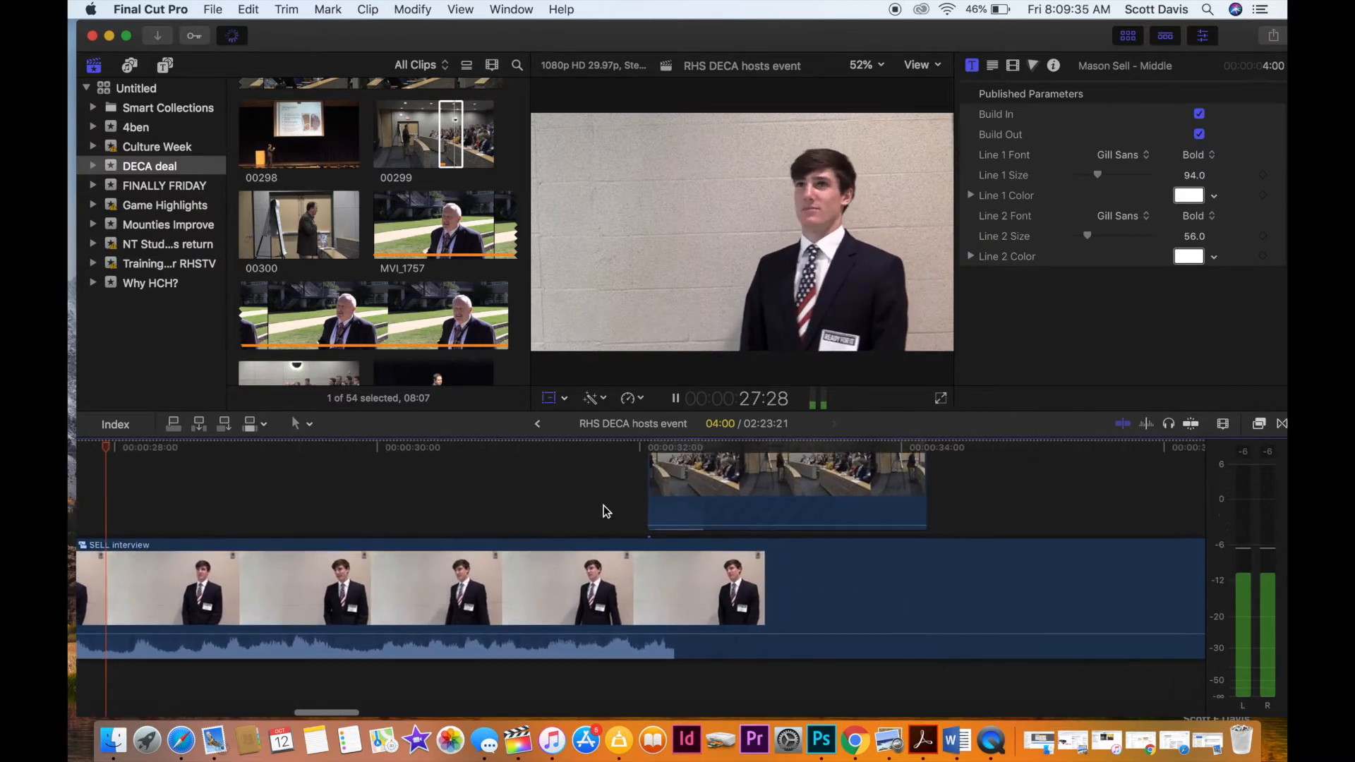
{"action": "scroll", "coordinate": [558, 543], "scroll_direction": "up", "scroll_amount": 2}
{"action": "scroll", "coordinate": [559, 544], "scroll_direction": "up", "scroll_amount": 1}
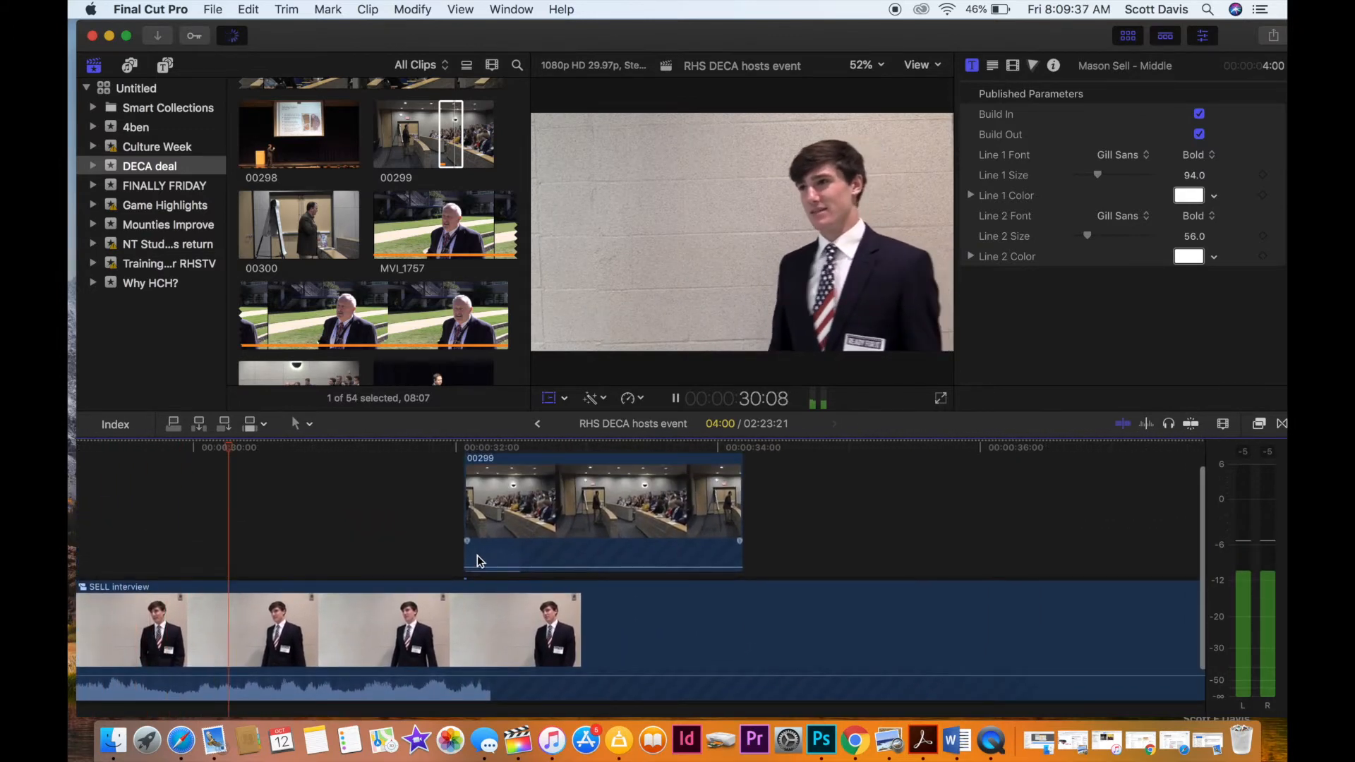
{"action": "mouse_move", "coordinate": [473, 569]}
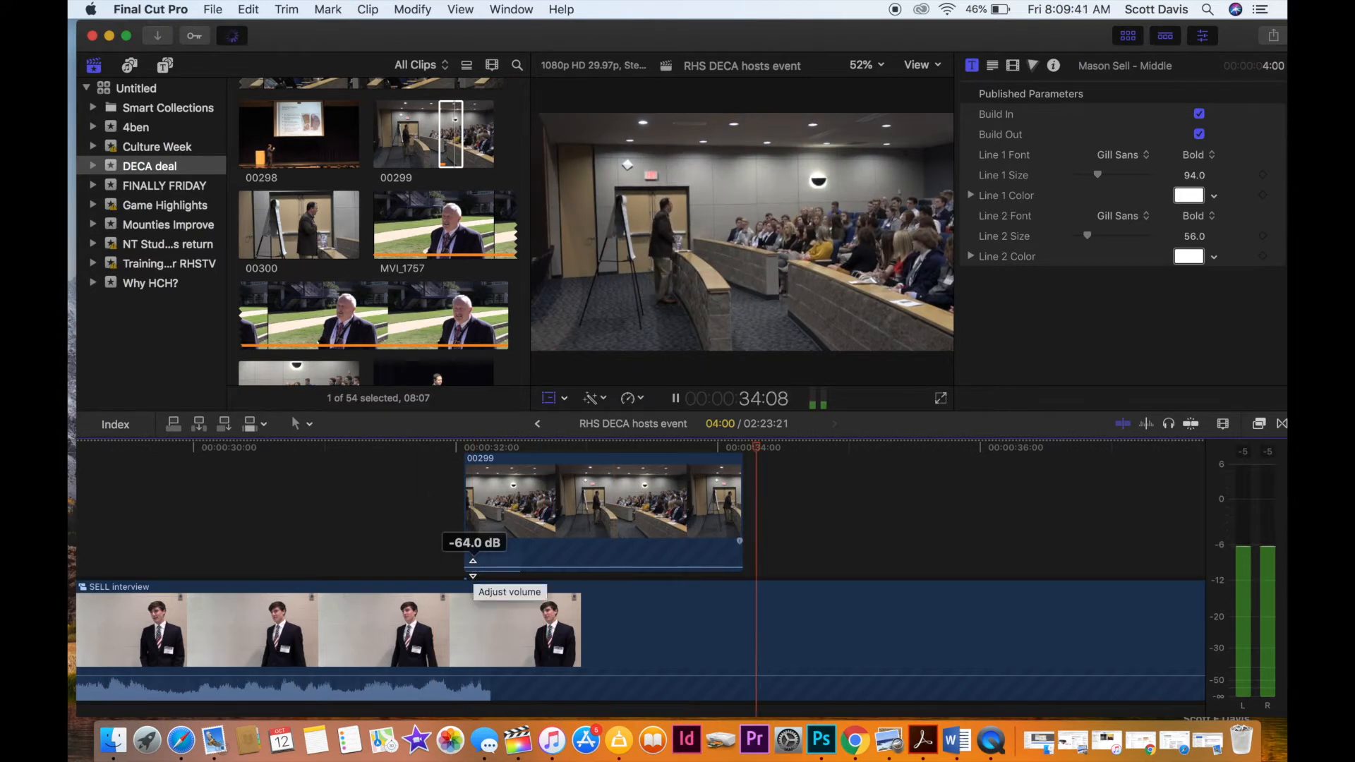
{"action": "key", "text": "space"}
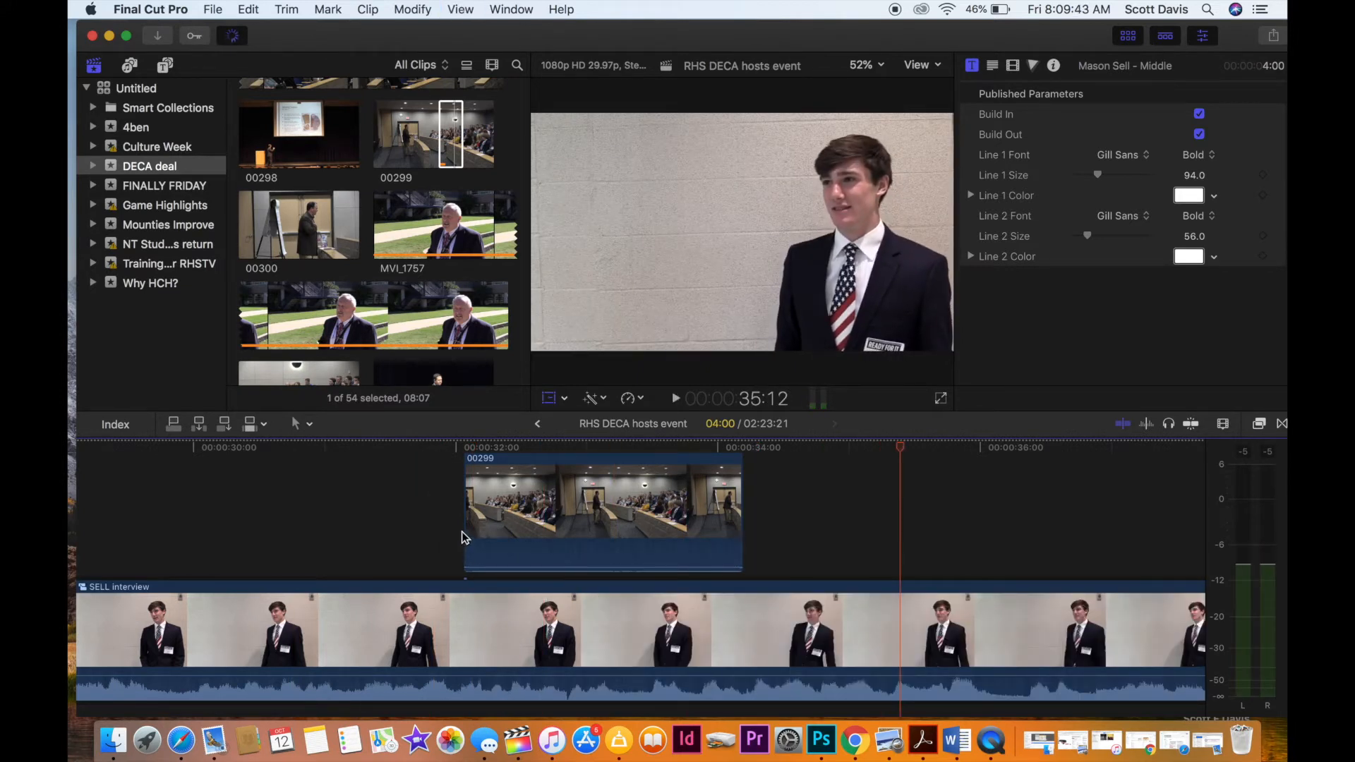
{"action": "left_click_drag", "start_coordinate": [466, 525], "coordinate": [335, 547]}
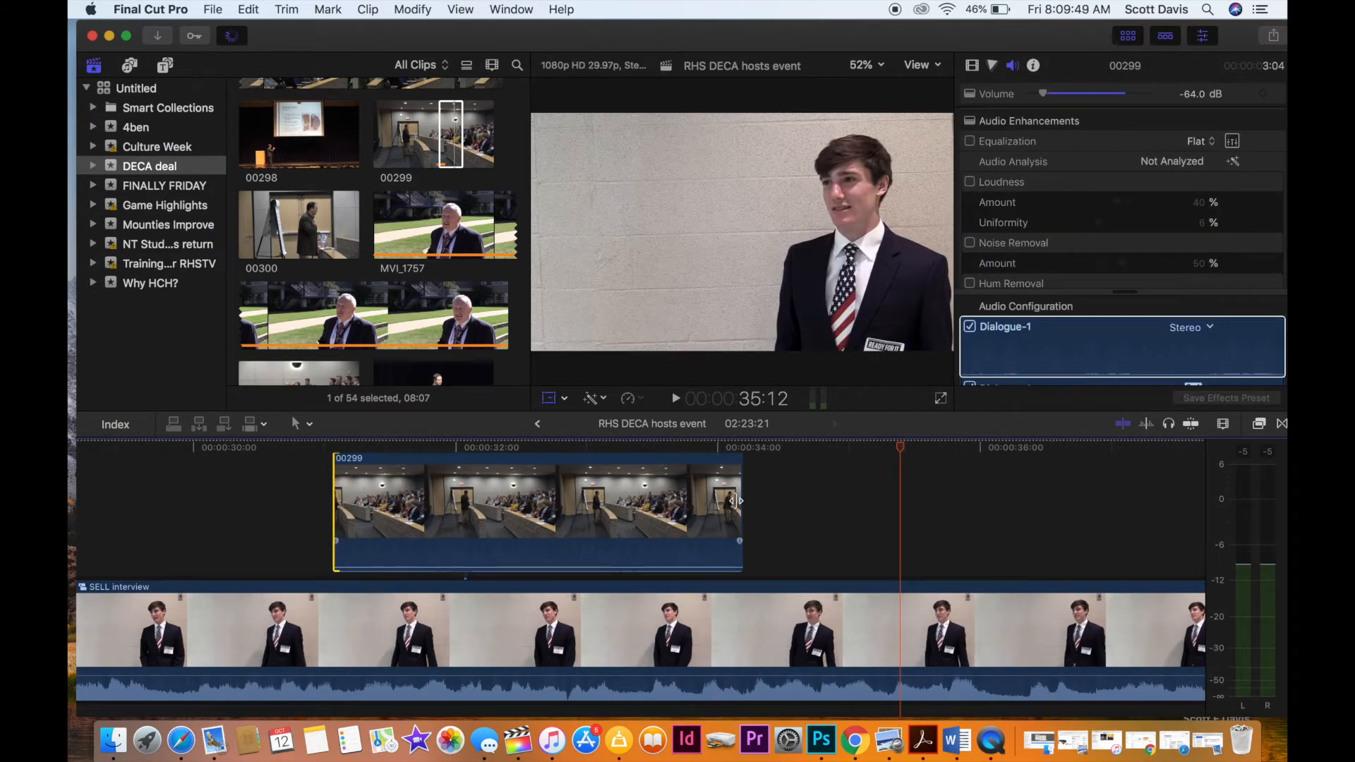
{"action": "left_click_drag", "start_coordinate": [736, 500], "coordinate": [860, 520]}
{"action": "left_click", "coordinate": [256, 460]}
{"action": "key", "text": "space"}
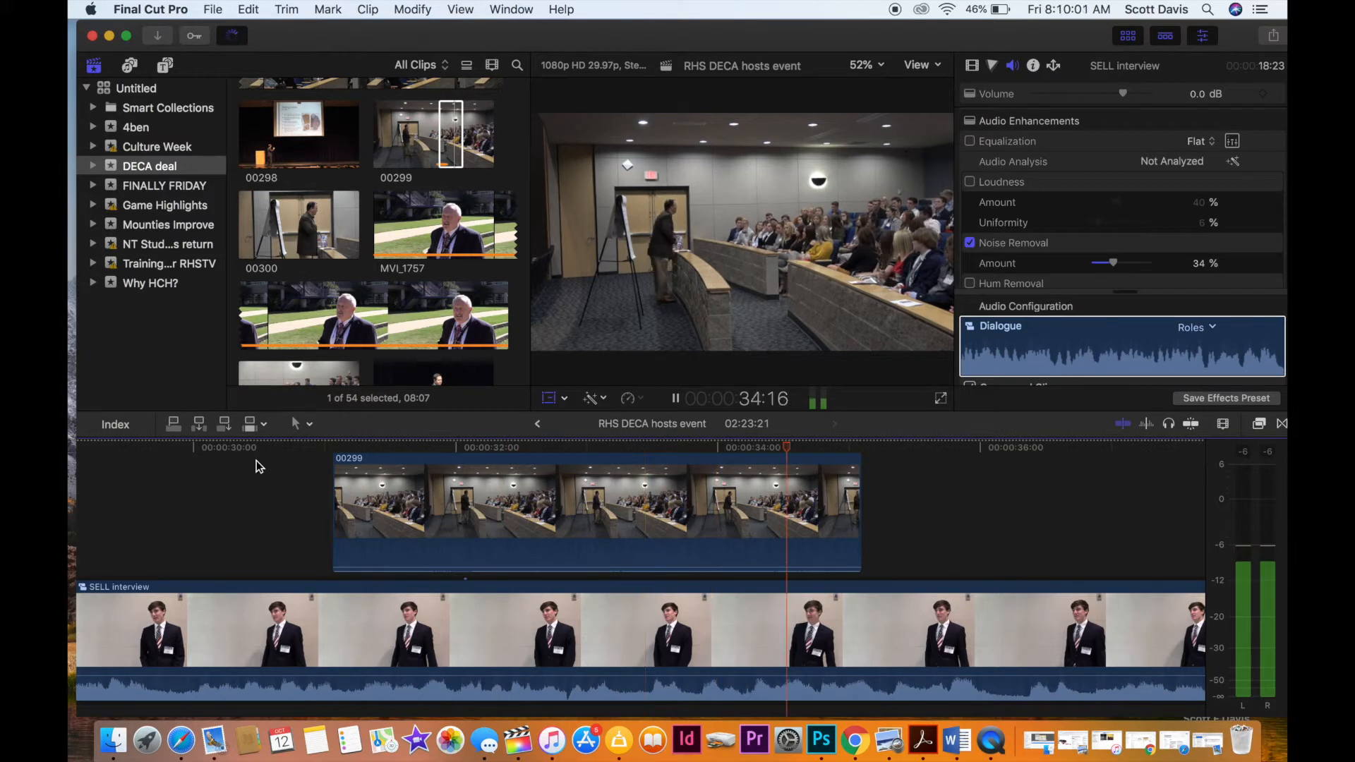
{"action": "key", "text": "space"}
Copy the first interviewee's name title and paste it above the start of the MVI_1757 interview clip, at about 41:07.
{"action": "key", "text": "shift+t"}
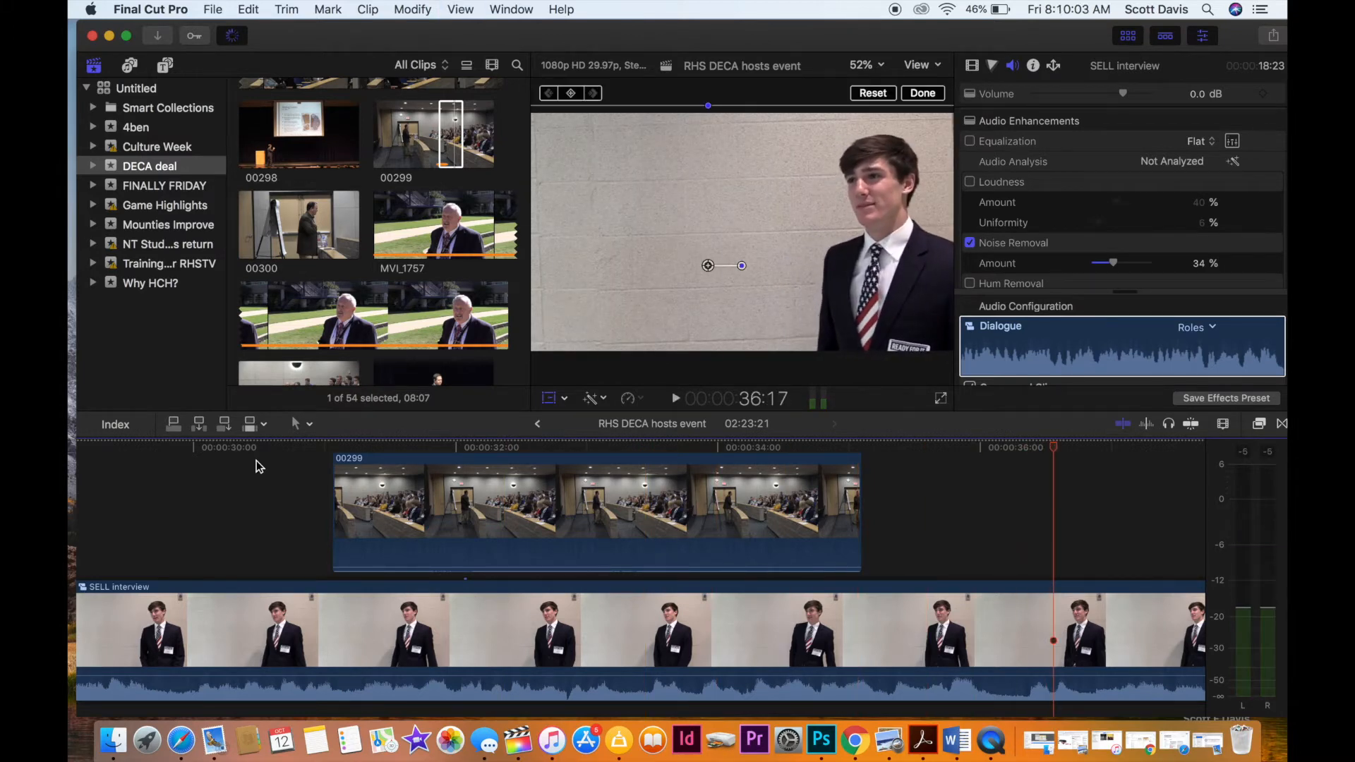
{"action": "key", "text": "space"}
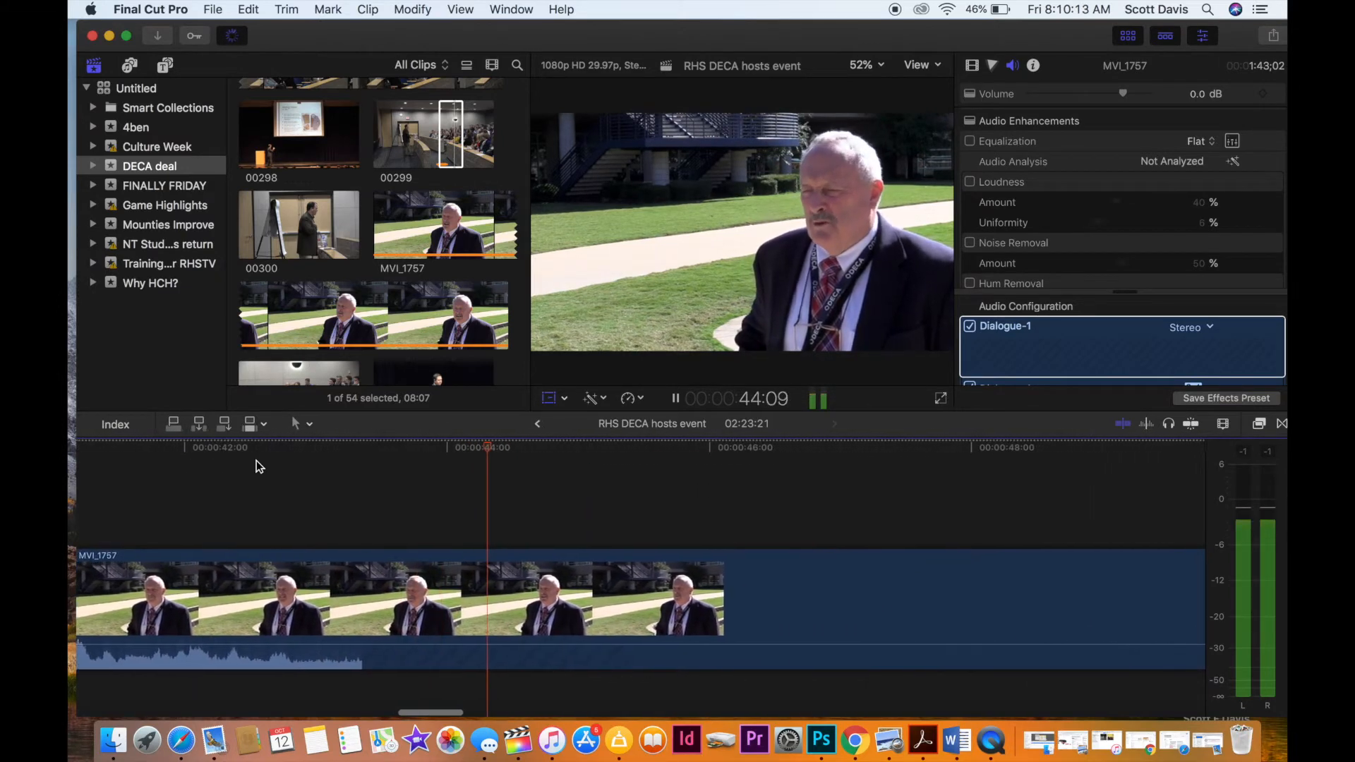
{"action": "key", "text": "shift+t"}
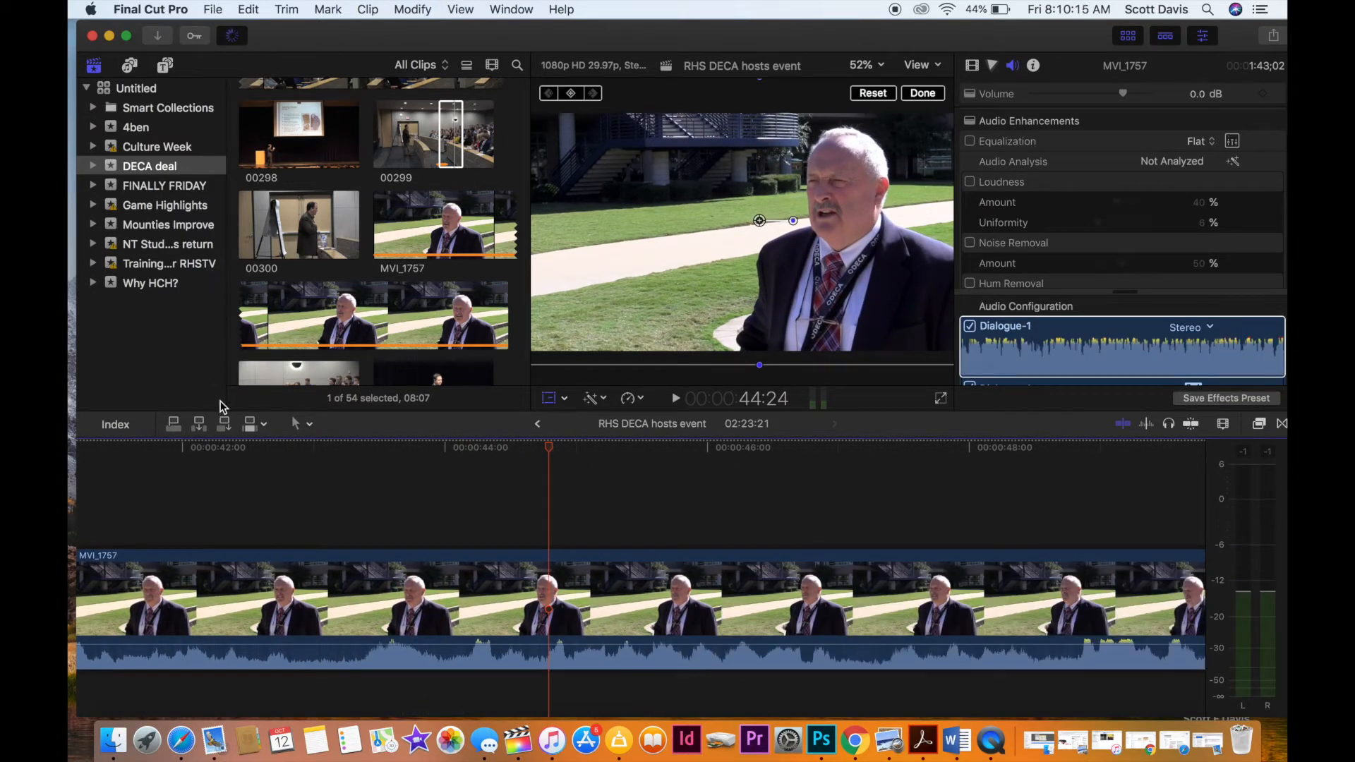
{"action": "scroll", "coordinate": [206, 494], "scroll_direction": "left", "scroll_amount": 10}
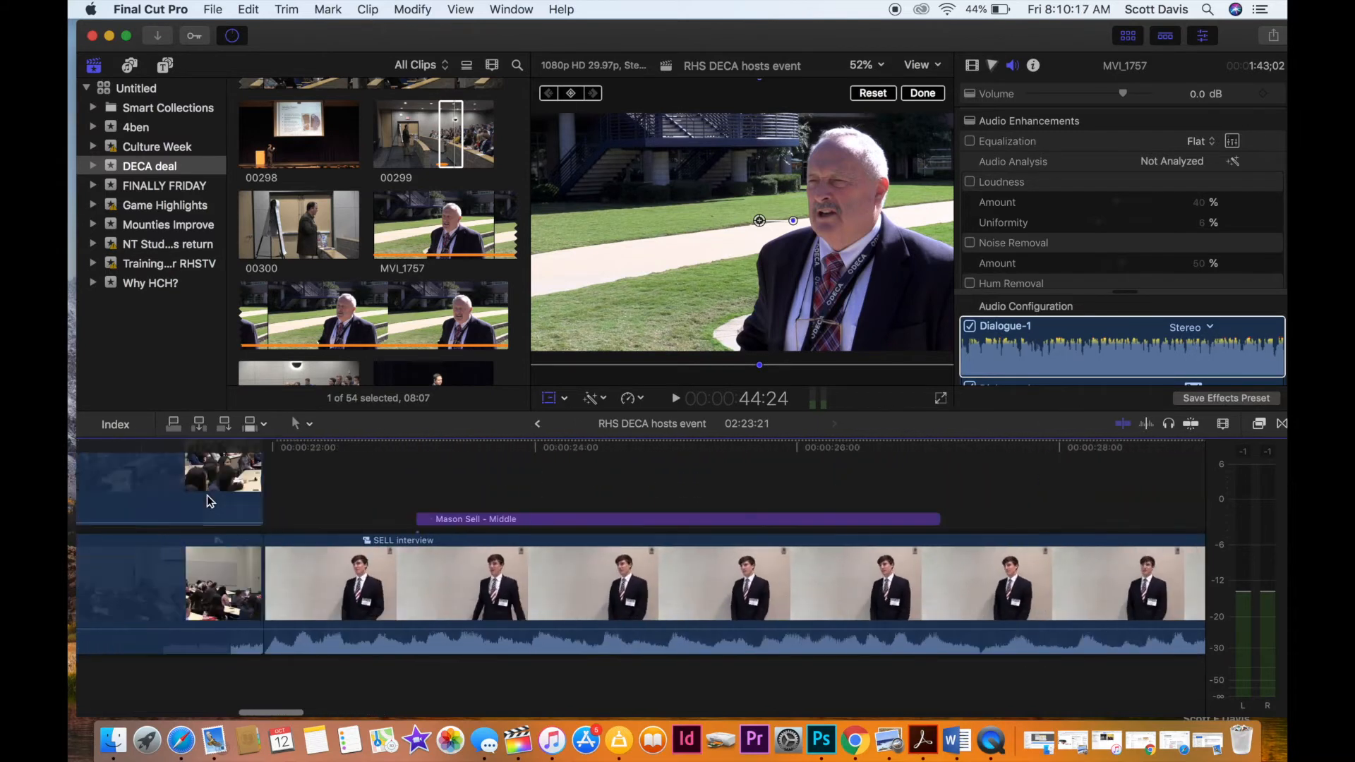
{"action": "scroll", "coordinate": [206, 494], "scroll_direction": "left", "scroll_amount": 5}
{"action": "left_click", "coordinate": [739, 519]}
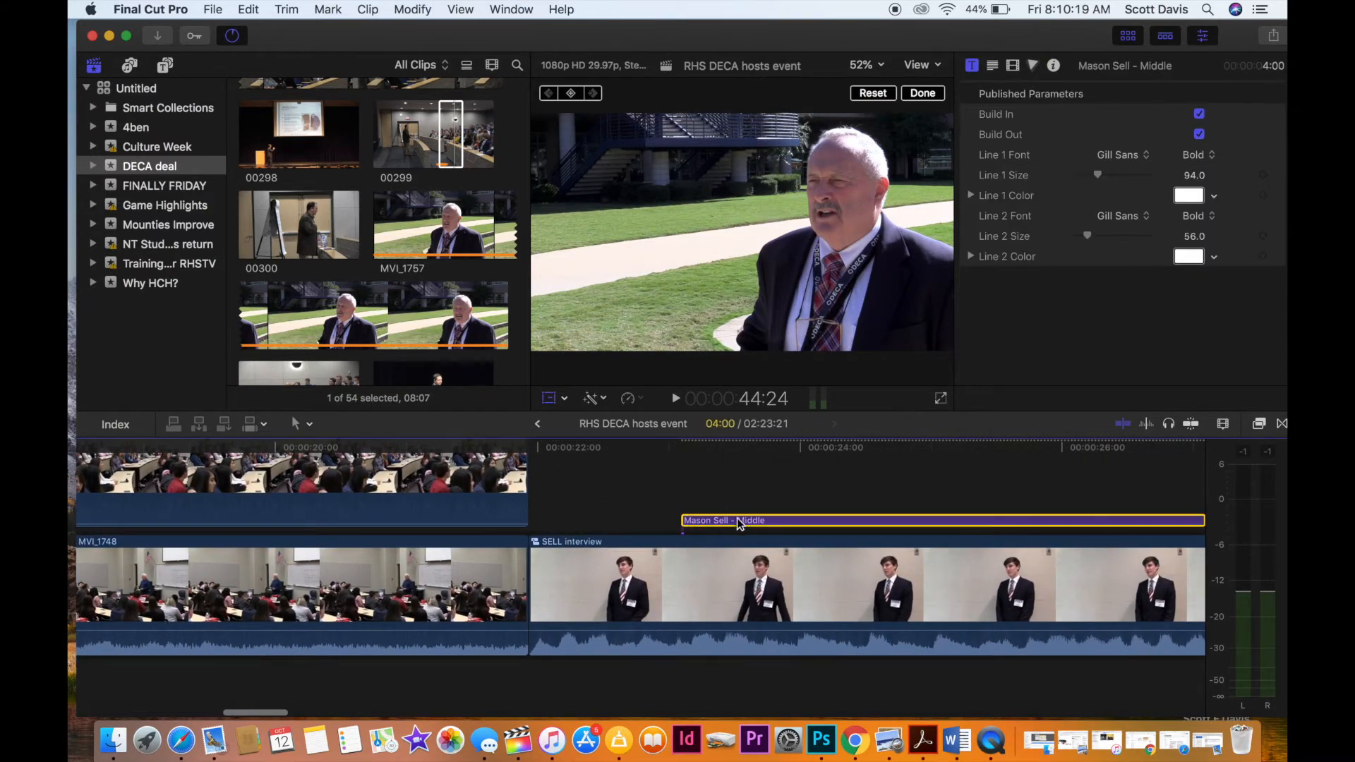
{"action": "scroll", "coordinate": [739, 520], "scroll_direction": "right", "scroll_amount": 5}
{"action": "scroll", "coordinate": [739, 520], "scroll_direction": "right", "scroll_amount": 8}
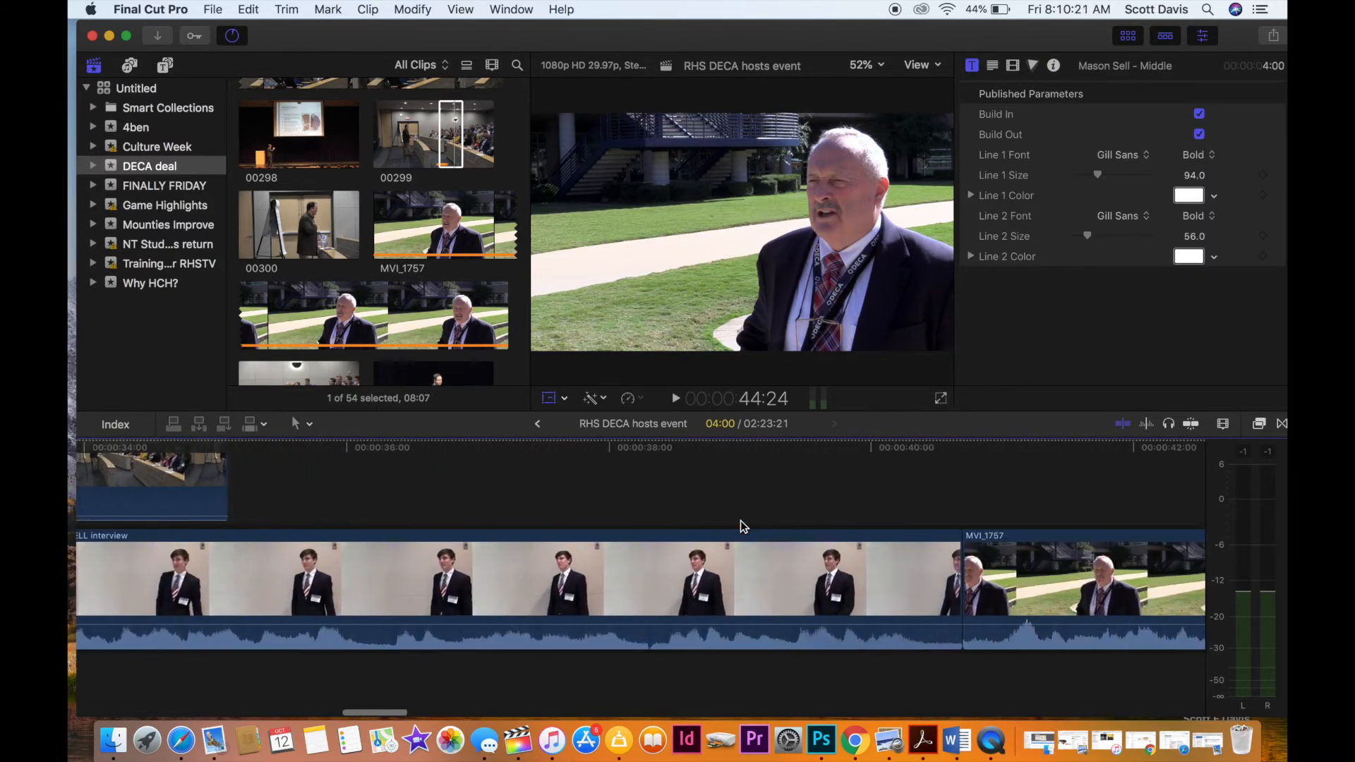
{"action": "left_click", "coordinate": [611, 501]}
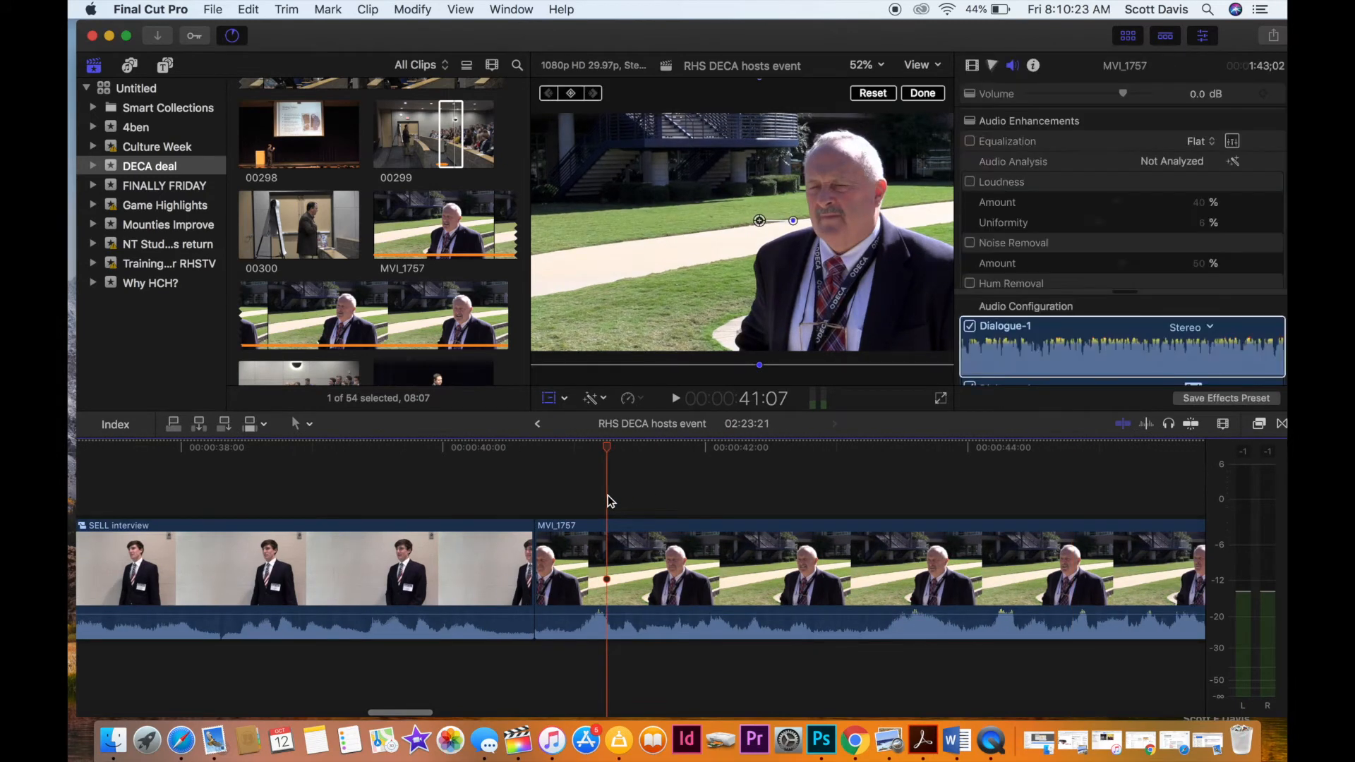
{"action": "key", "text": "super+v"}
Replace the name line of the copied title with the second interviewee's full name, including the "Dr." prefix.
{"action": "left_click", "coordinate": [672, 487]}
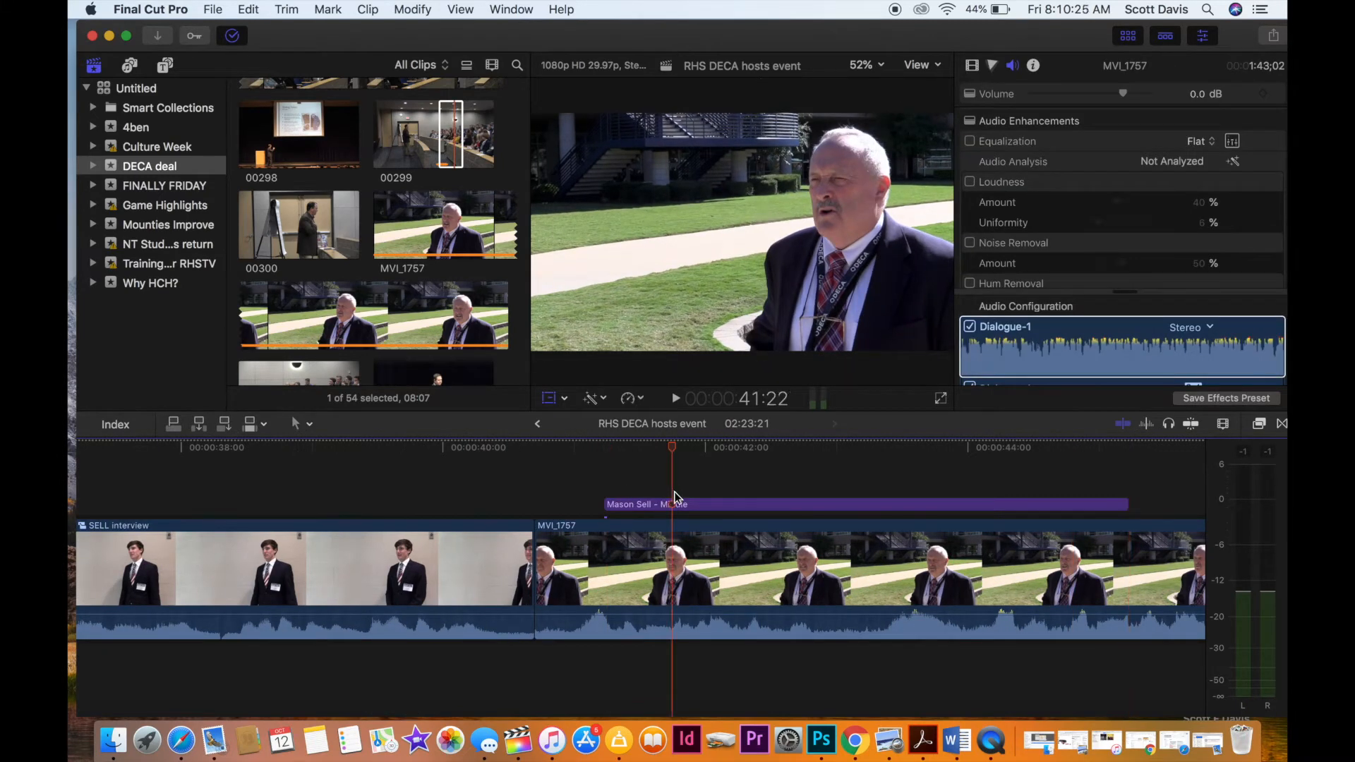
{"action": "left_click", "coordinate": [682, 505]}
{"action": "double_click", "coordinate": [623, 310]}
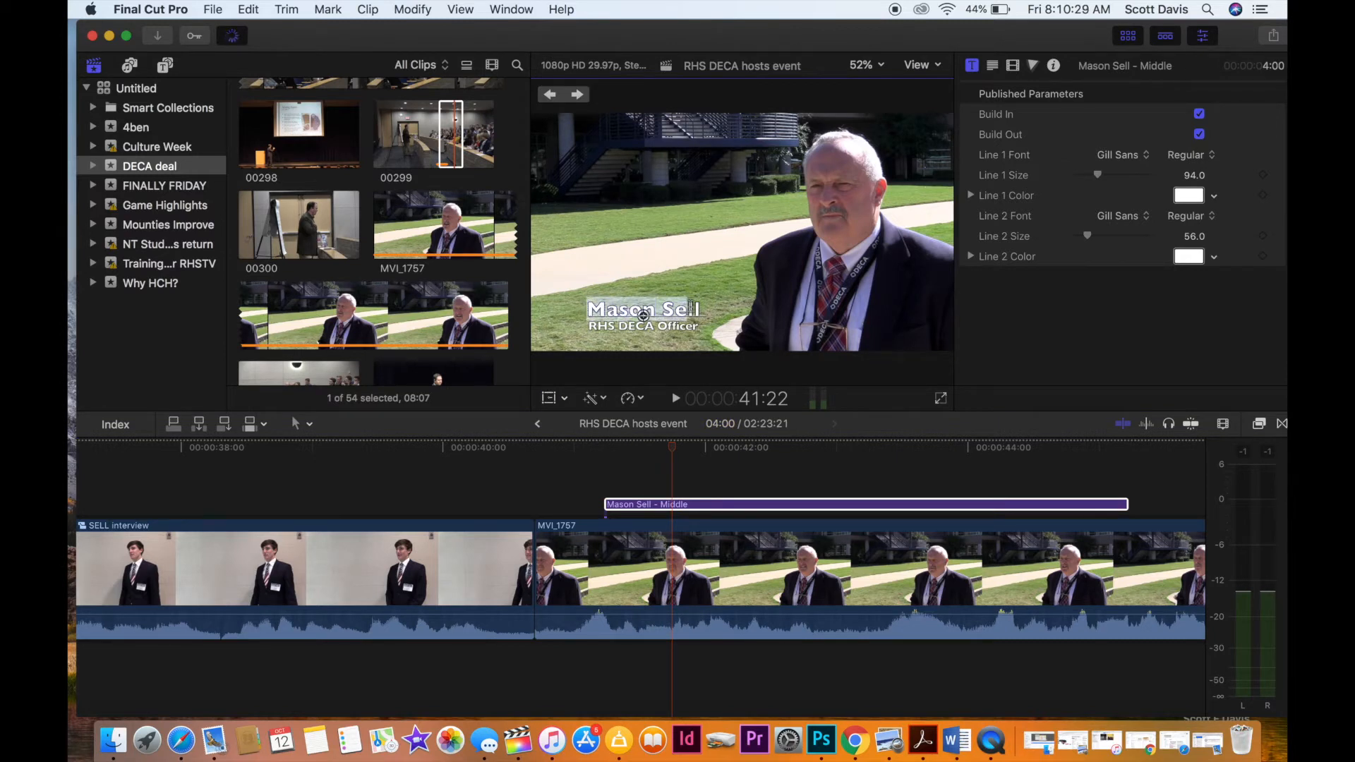
{"action": "type", "text": "Dr"}
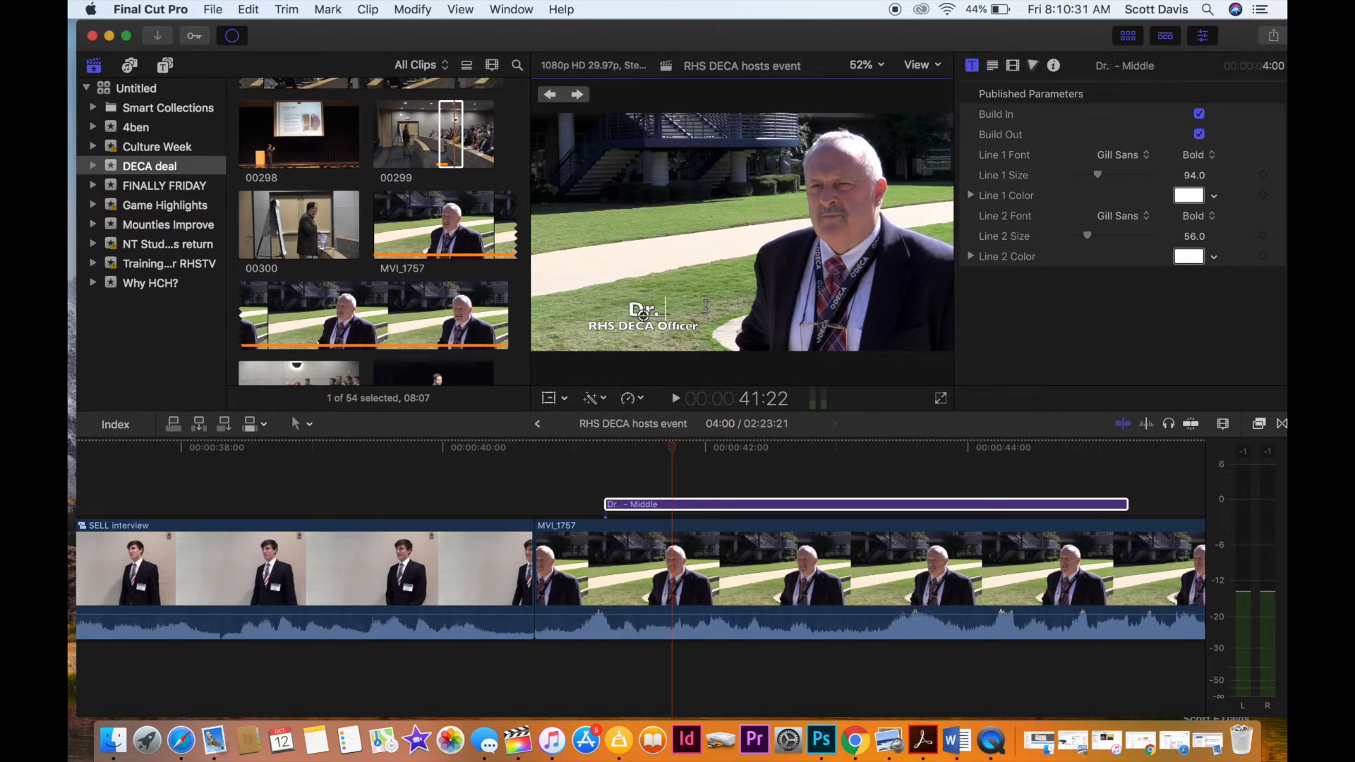
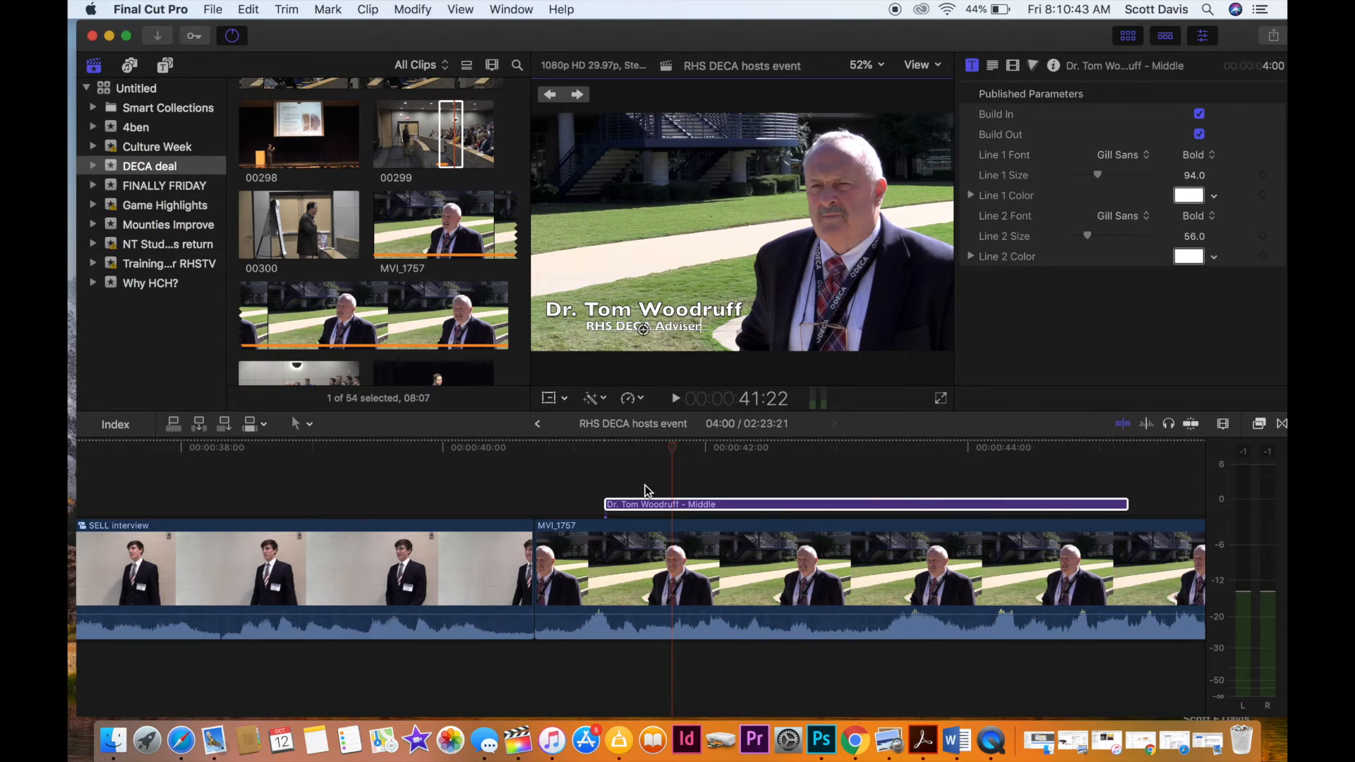
Move the second interviewee's name title along the MVI_1757 clip so that it starts at about 52 seconds.
{"action": "key", "text": "super+minus"}
{"action": "key", "text": "super+minus"}
{"action": "scroll", "coordinate": [645, 485], "scroll_direction": "right", "scroll_amount": 5}
{"action": "left_click_drag", "start_coordinate": [551, 507], "coordinate": [1045, 507]}
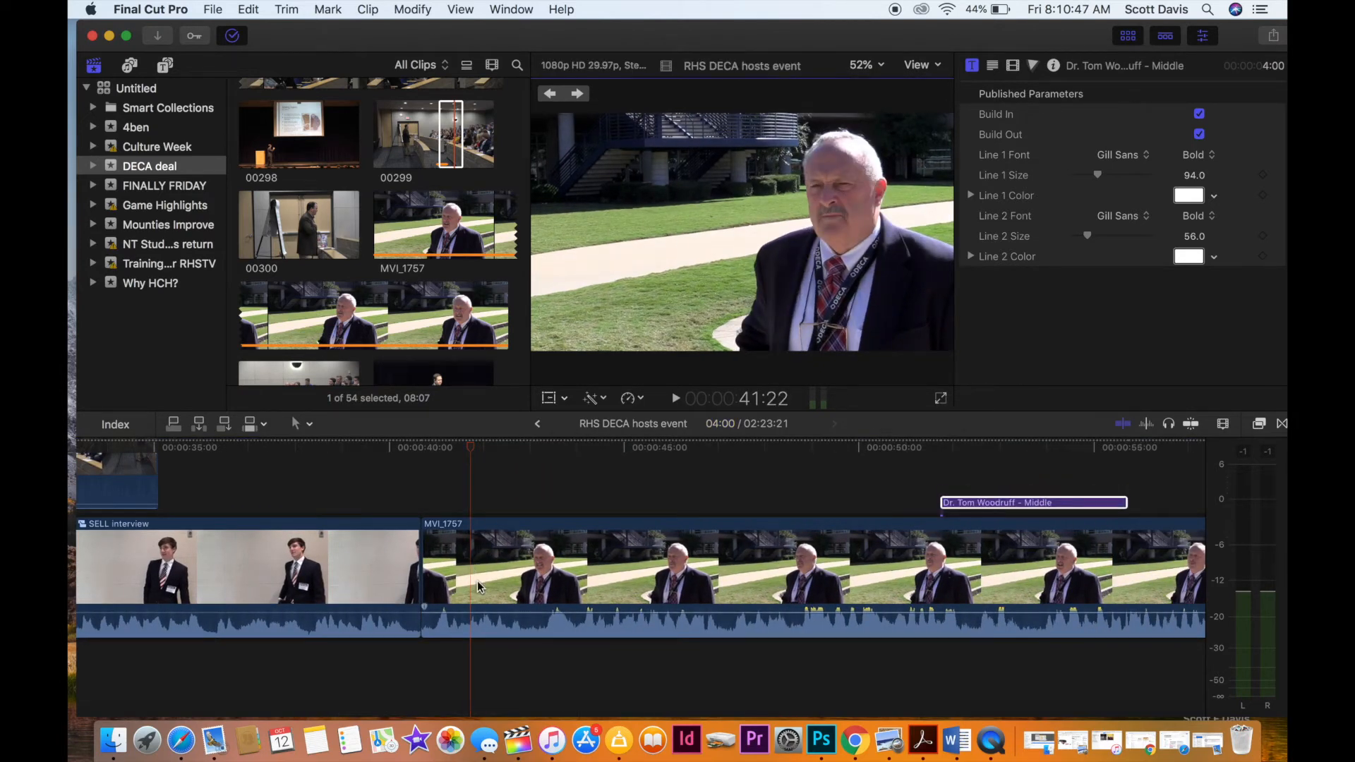
Play across the cut between the interviews, and lower the volume of MVI_1757 to -6.0 dB and the first interview to -5.0 dB.
{"action": "left_click", "coordinate": [319, 516]}
{"action": "key", "text": "space"}
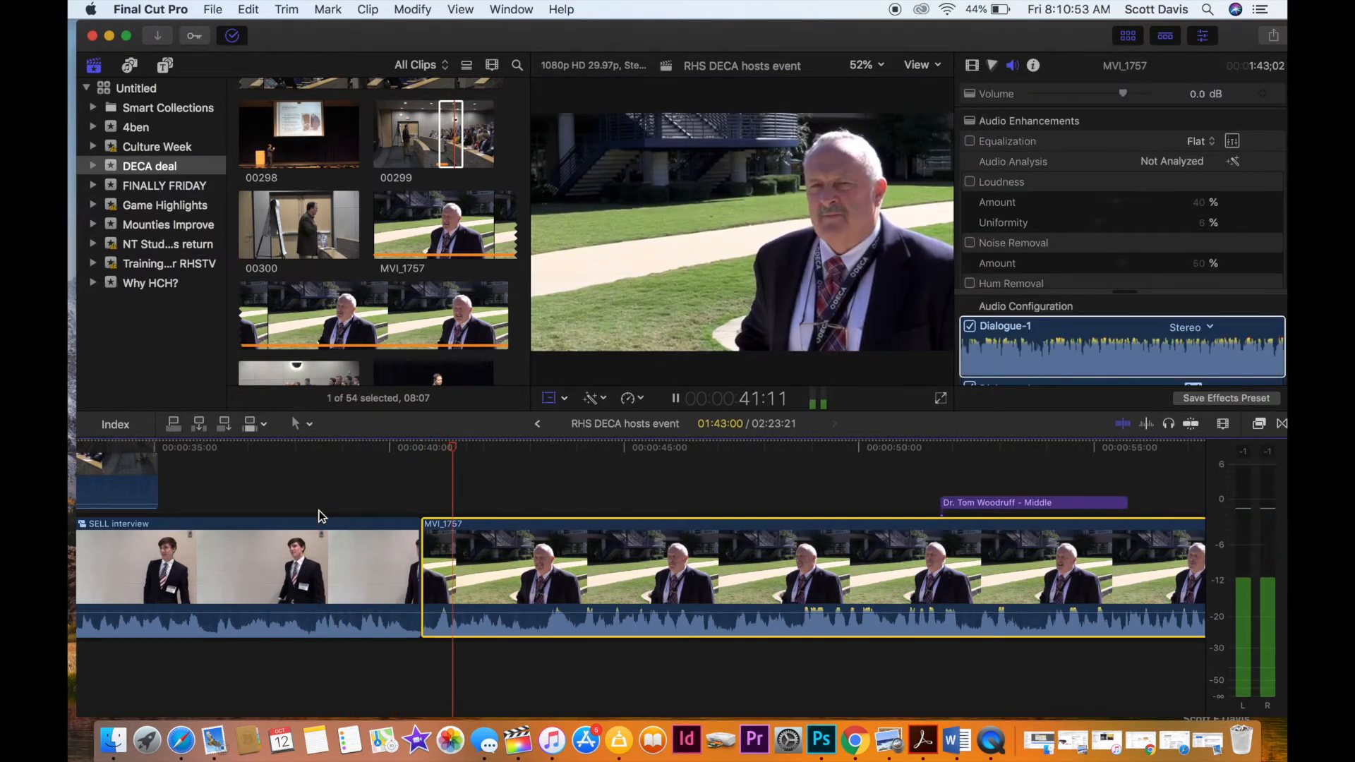
{"action": "key", "text": "space"}
{"action": "key", "text": "shift+t"}
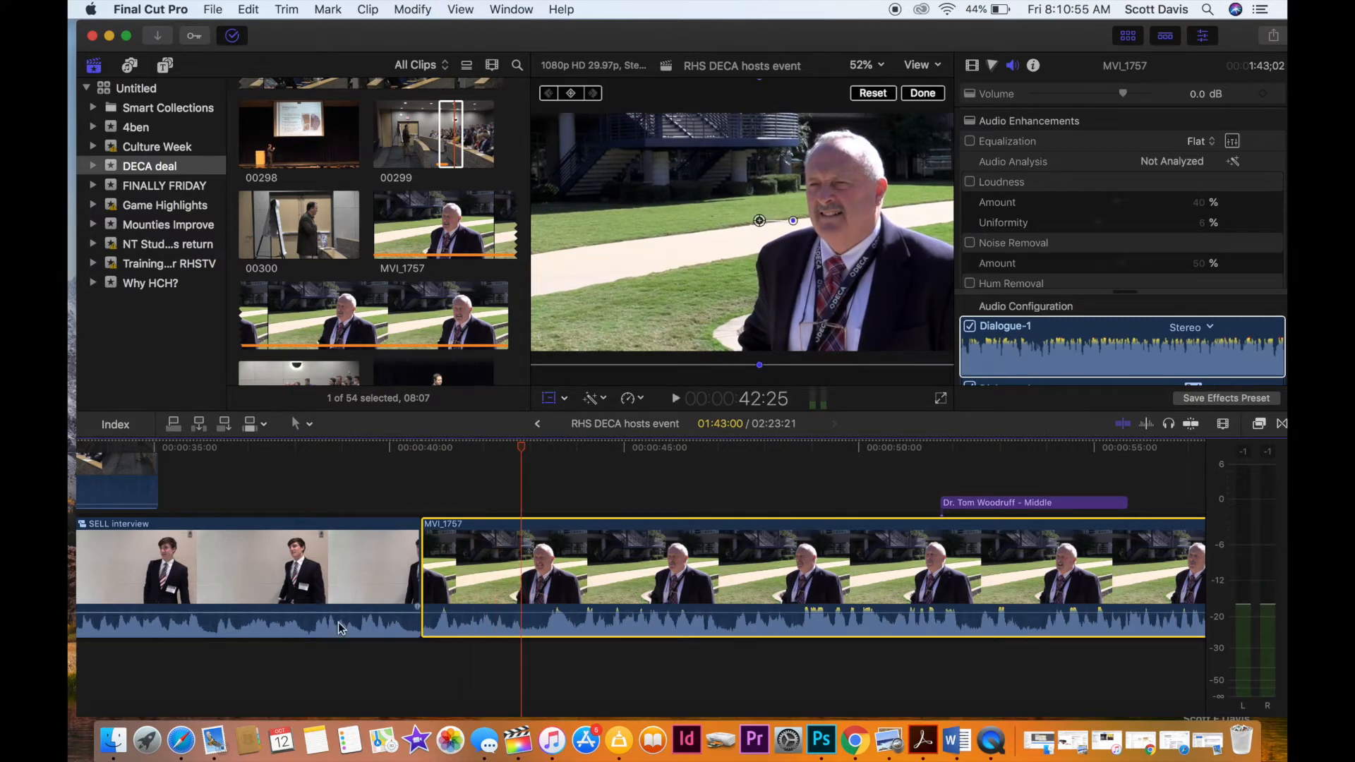
{"action": "left_click_drag", "start_coordinate": [446, 614], "coordinate": [447, 618]}
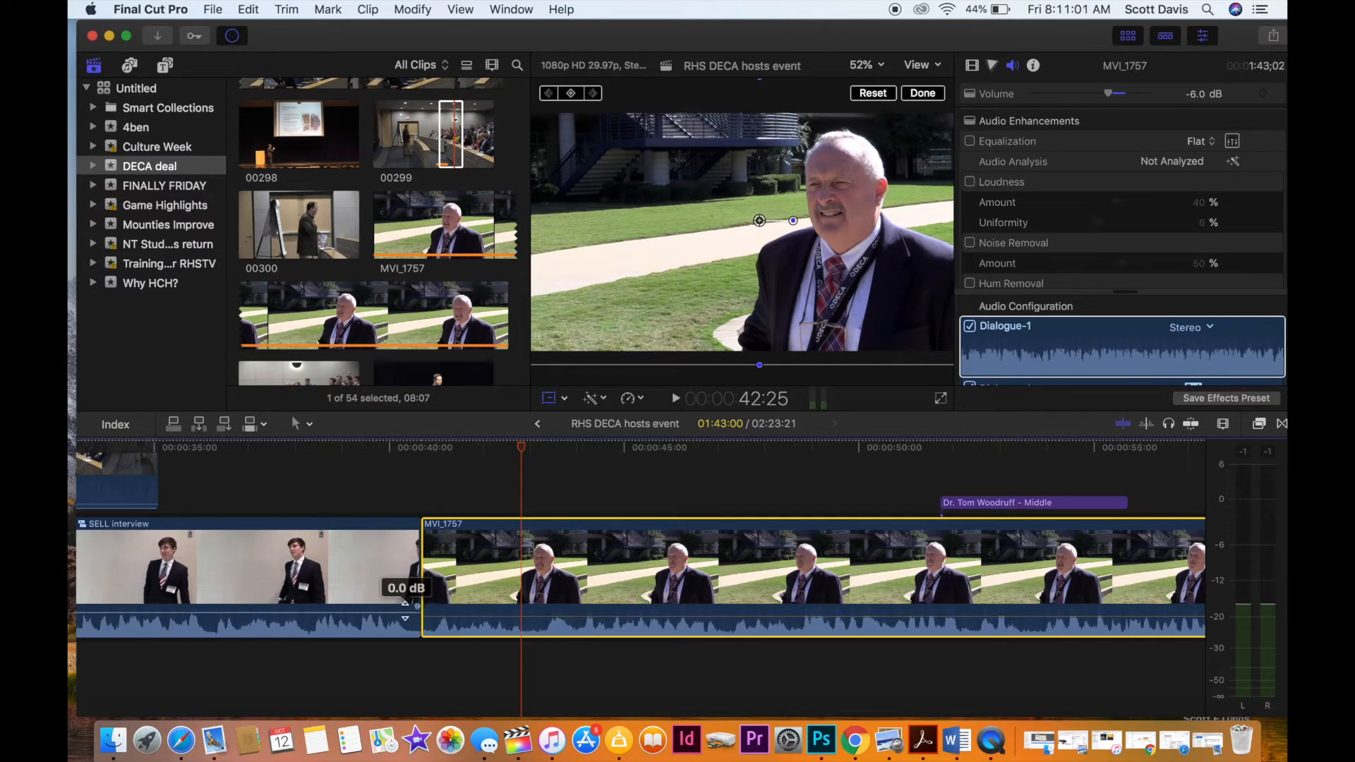
{"action": "left_click_drag", "start_coordinate": [405, 613], "coordinate": [406, 614]}
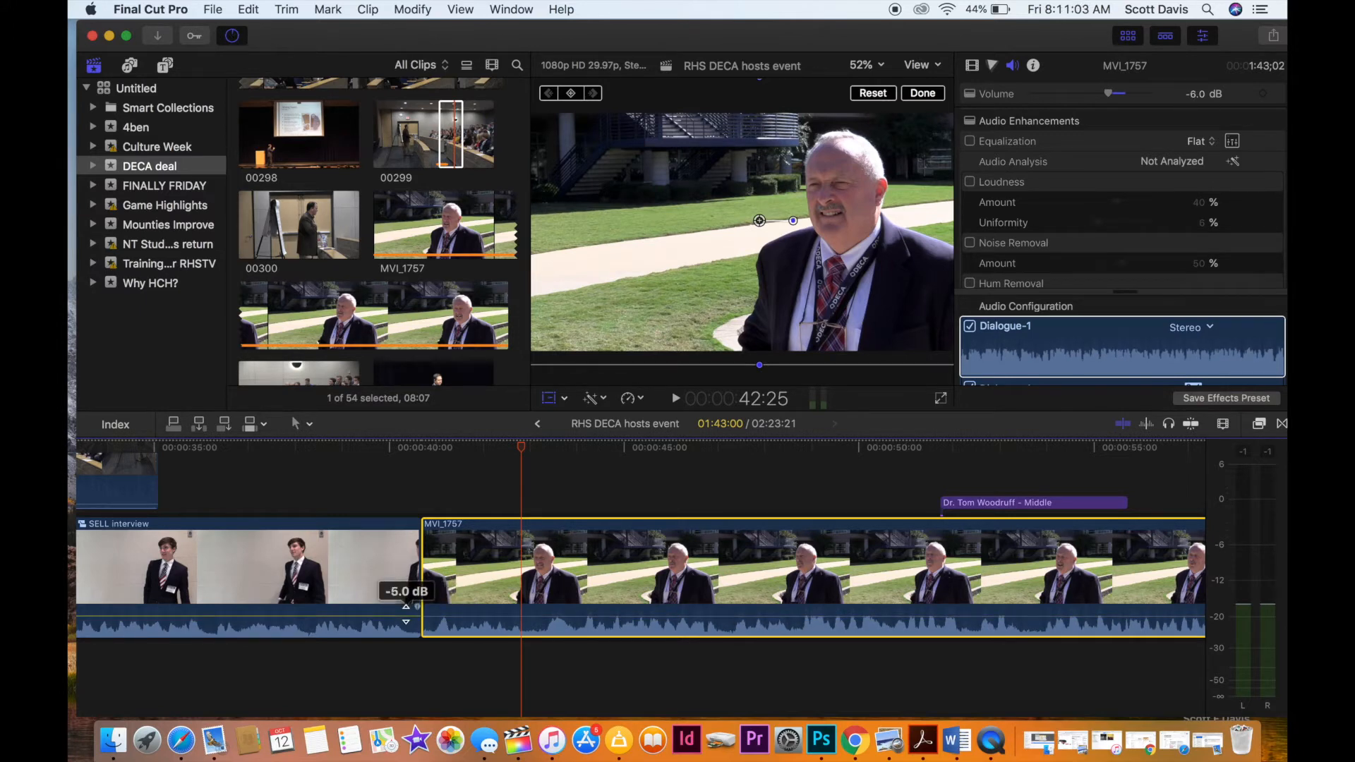
Try the MVI_1748 clip's volume at -6.0 dB, play back the section, and undo the volume change.
{"action": "scroll", "coordinate": [406, 613], "scroll_direction": "left", "scroll_amount": 10}
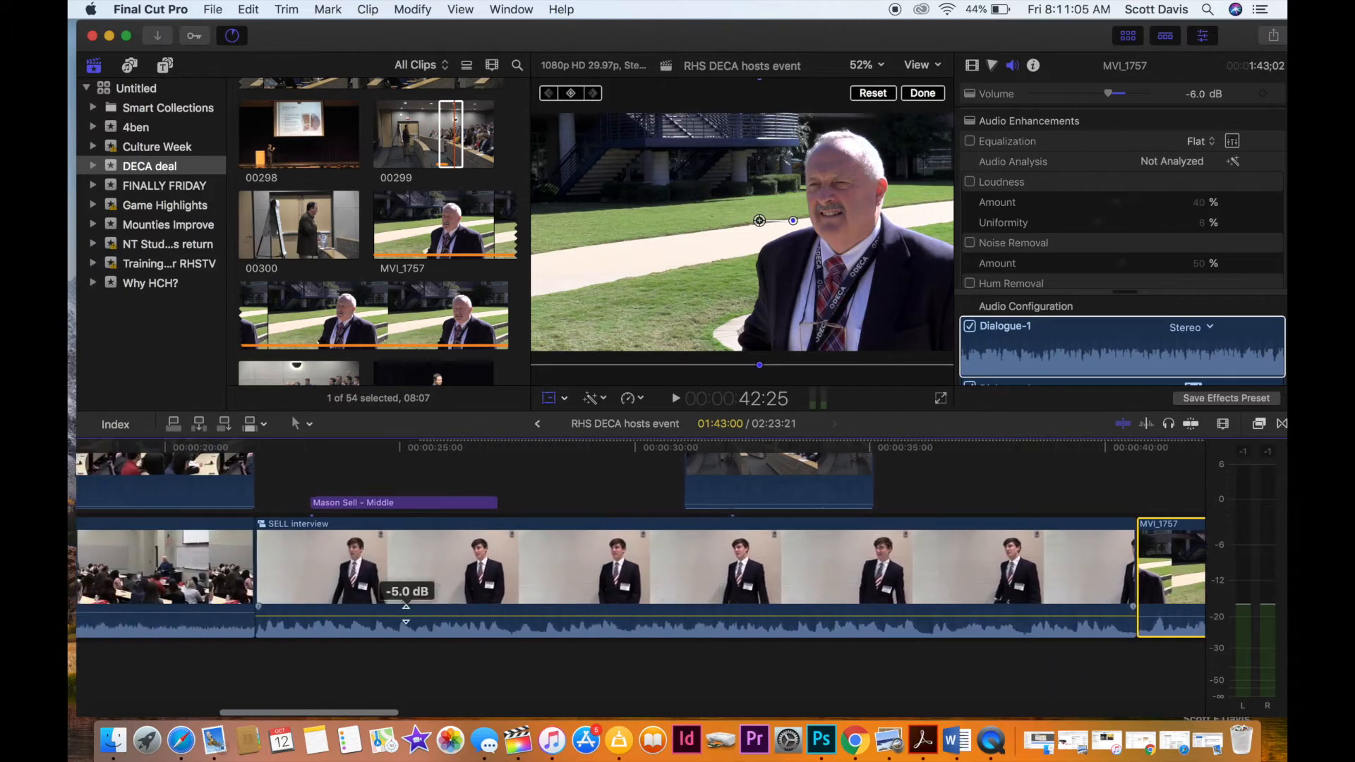
{"action": "left_click_drag", "start_coordinate": [450, 611], "coordinate": [451, 615]}
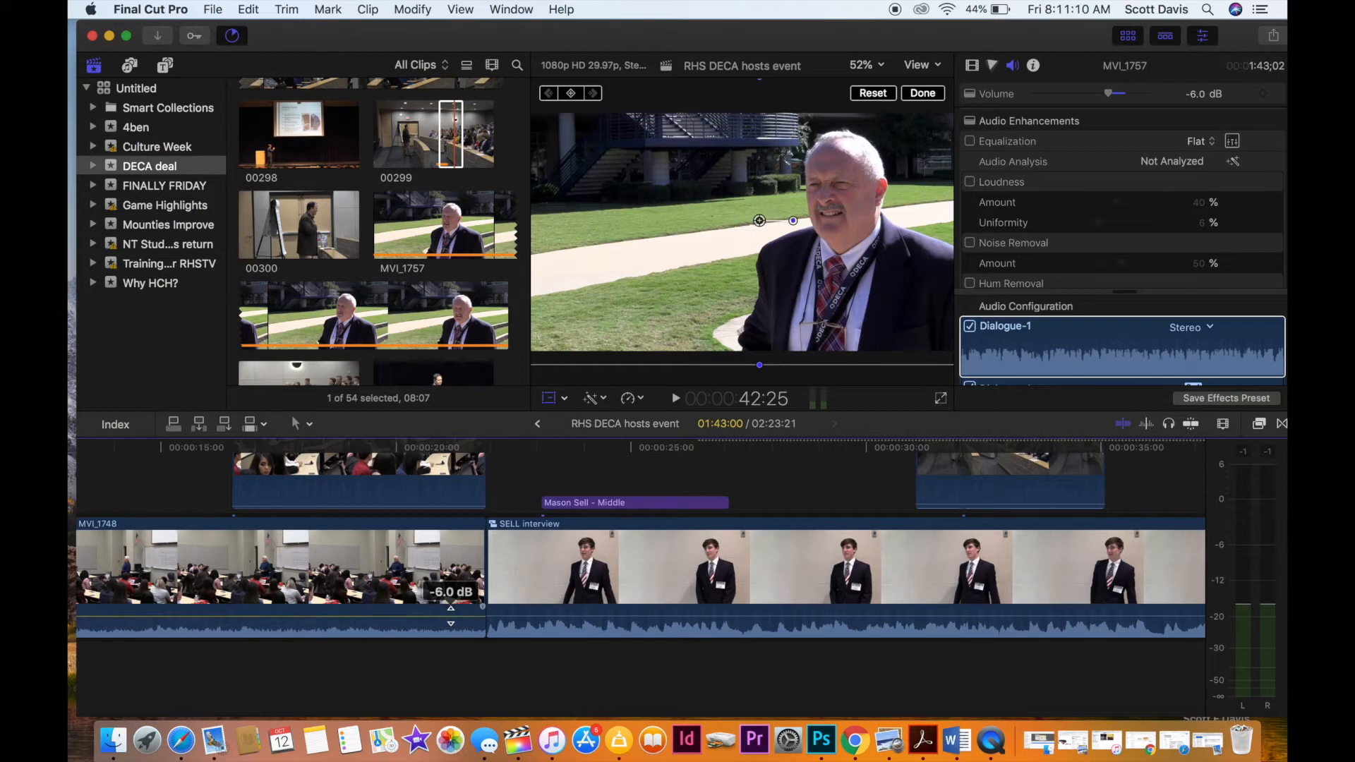
{"action": "left_click", "coordinate": [177, 497]}
{"action": "key", "text": "space"}
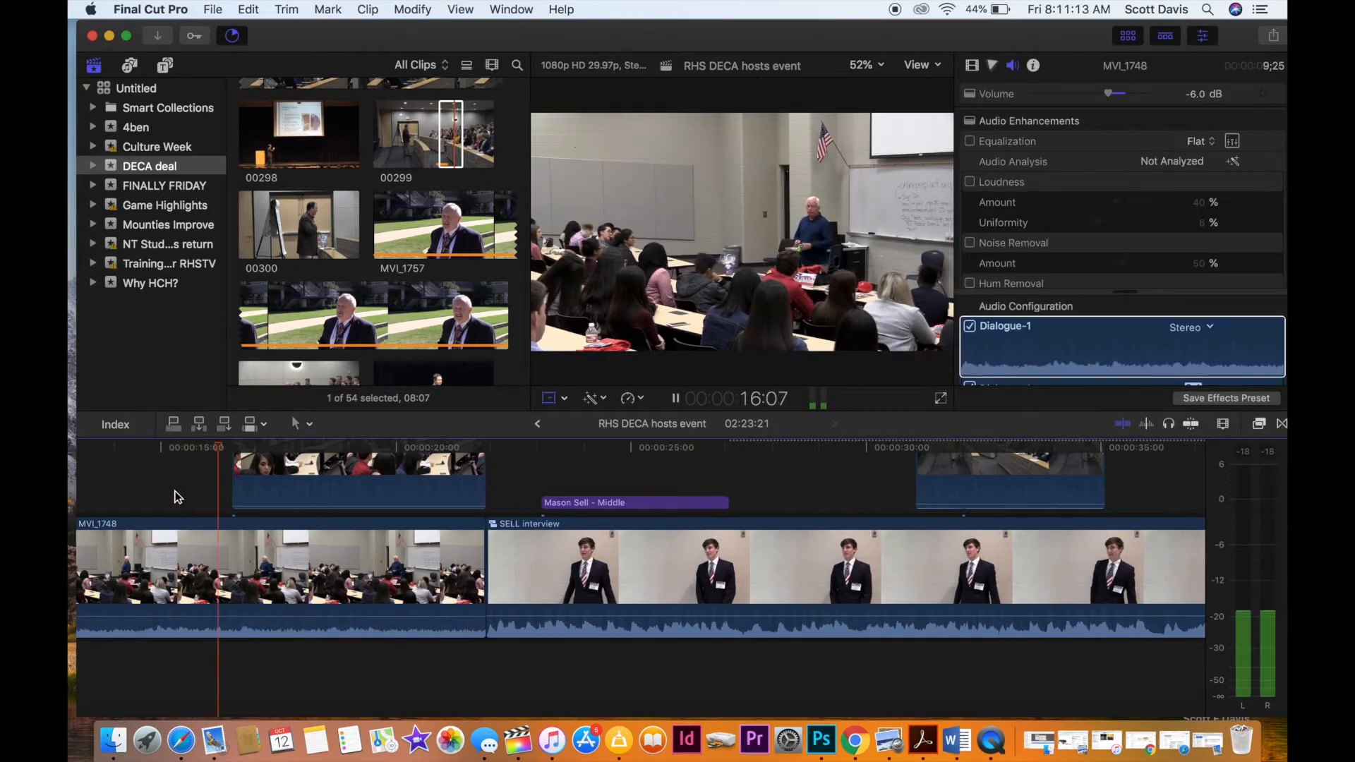
{"action": "key", "text": "space"}
{"action": "key", "text": "shift+t"}
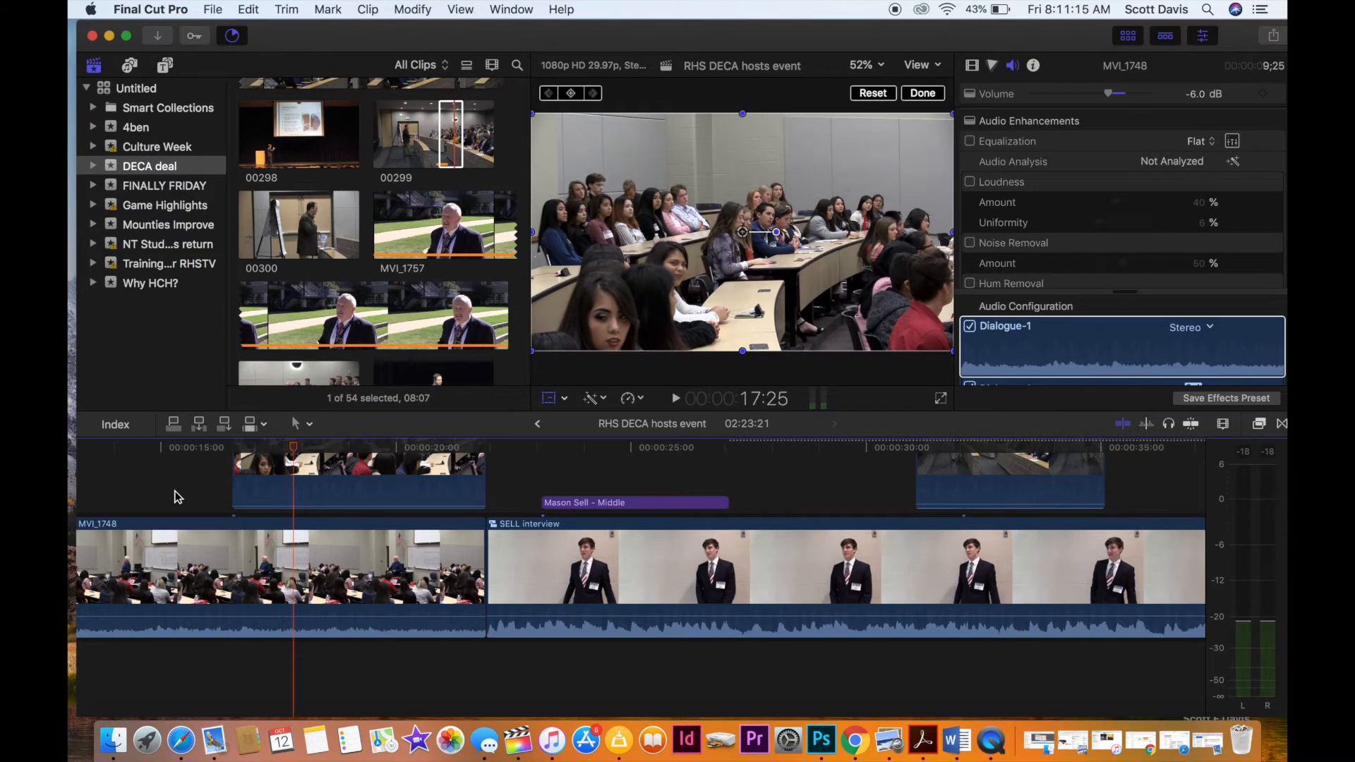
{"action": "key", "text": "super+z"}
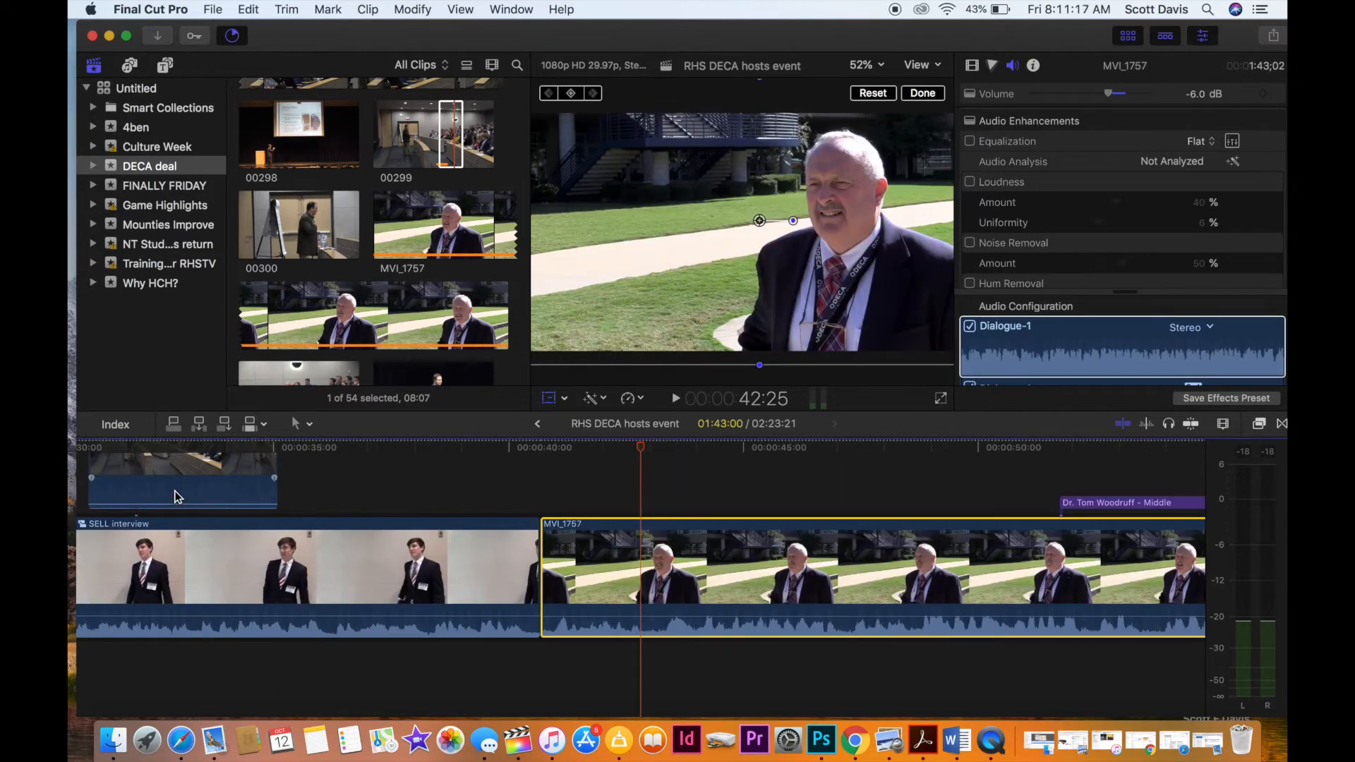
Play back parts of both interviews and set the first interview clip's volume to -3.0 dB.
{"action": "key", "text": "space"}
{"action": "scroll", "coordinate": [148, 499], "scroll_direction": "left", "scroll_amount": 10}
{"action": "key", "text": "space"}
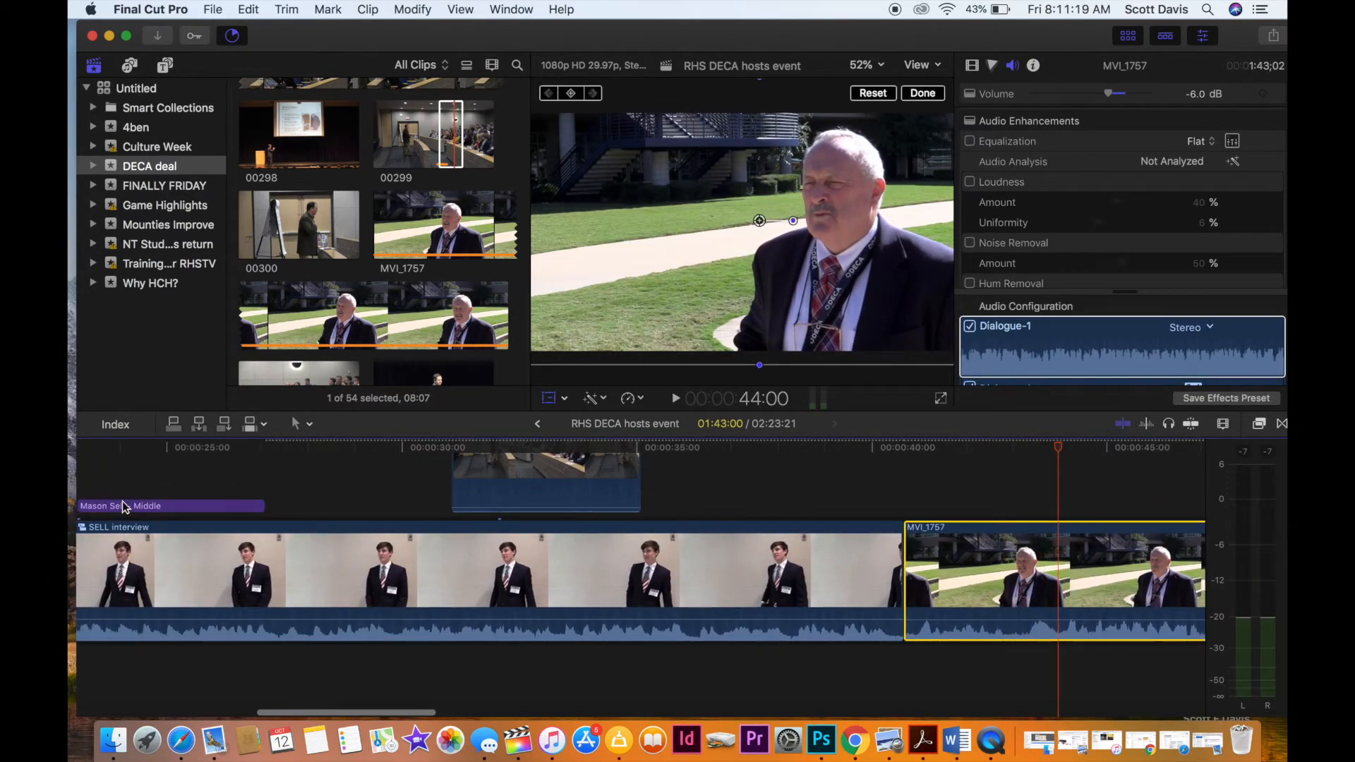
{"action": "left_click", "coordinate": [329, 501]}
{"action": "key", "text": "space"}
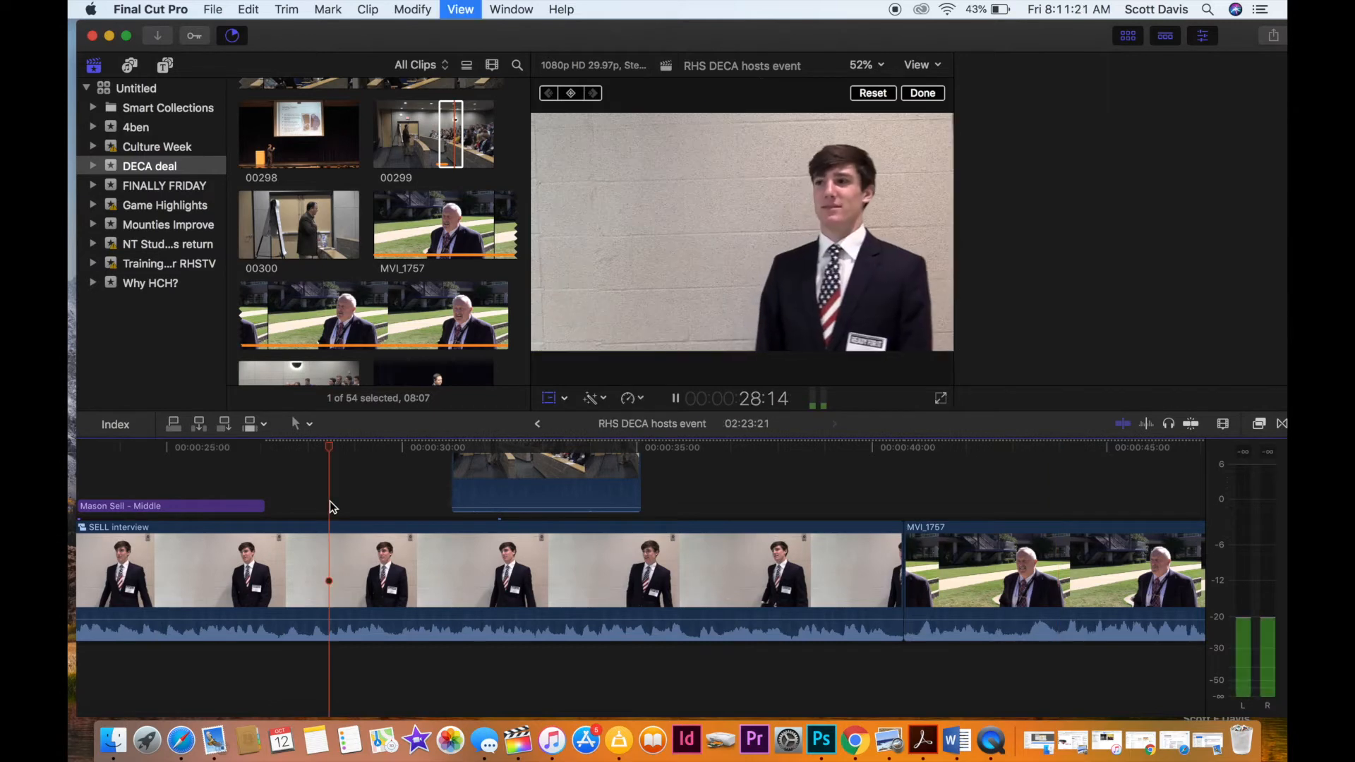
{"action": "key", "text": "space"}
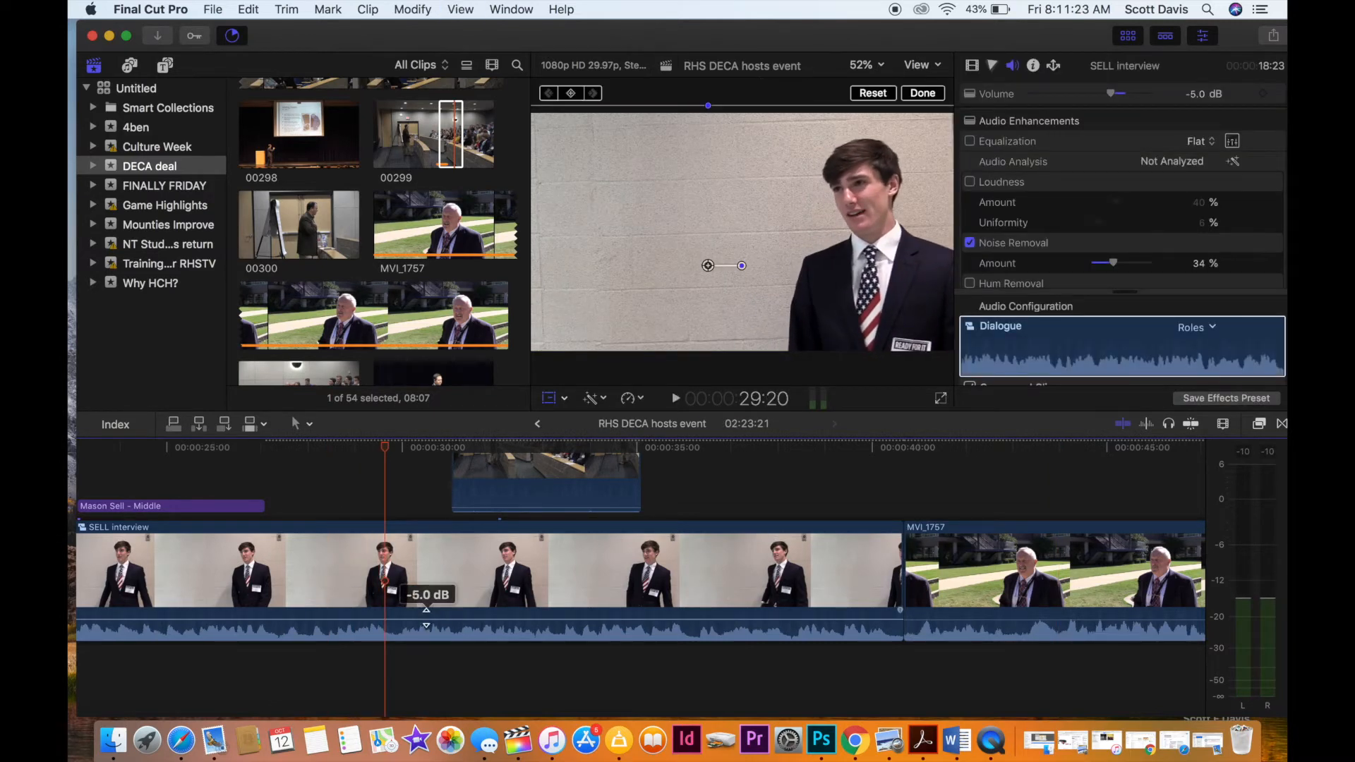
{"action": "left_click_drag", "start_coordinate": [426, 616], "coordinate": [426, 615]}
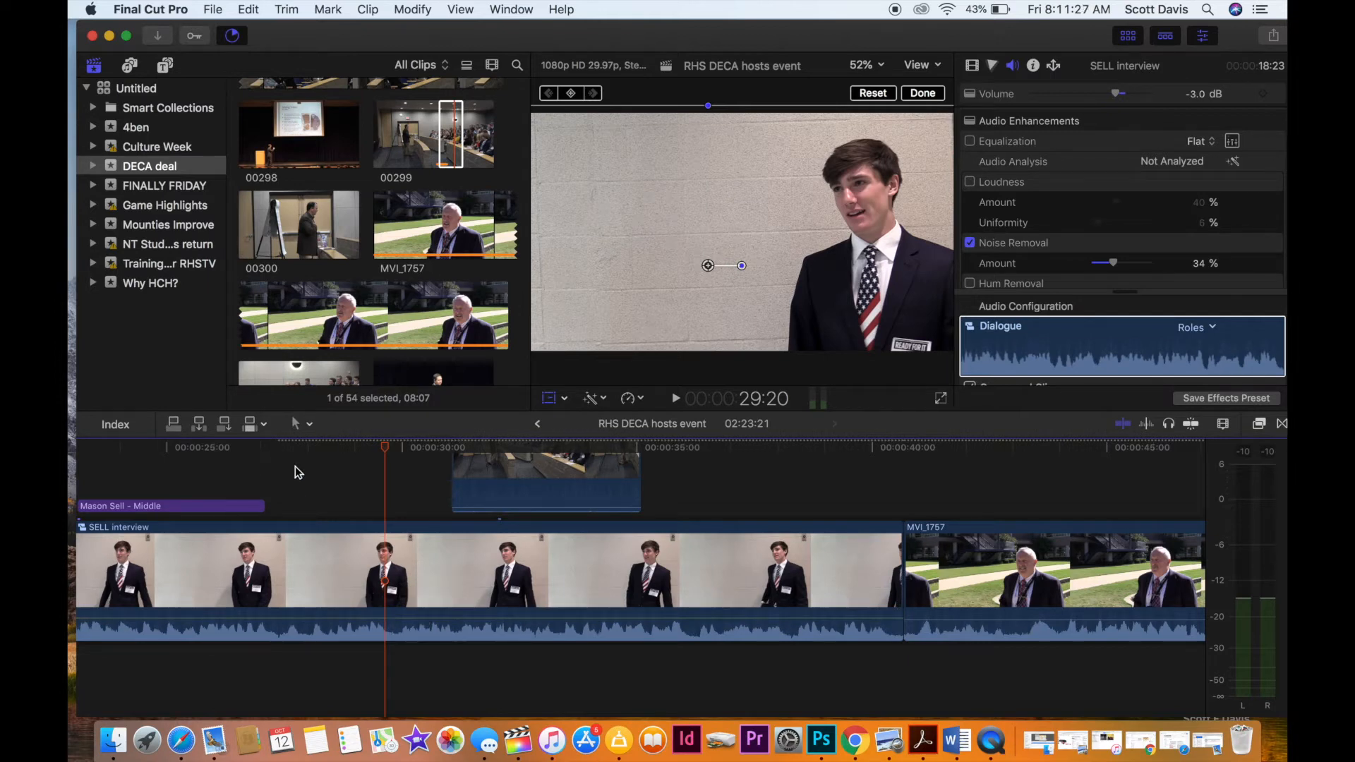
Play back the middle and the beginning of the first interview clip to check its audio level.
{"action": "left_click", "coordinate": [321, 480]}
{"action": "key", "text": "space"}
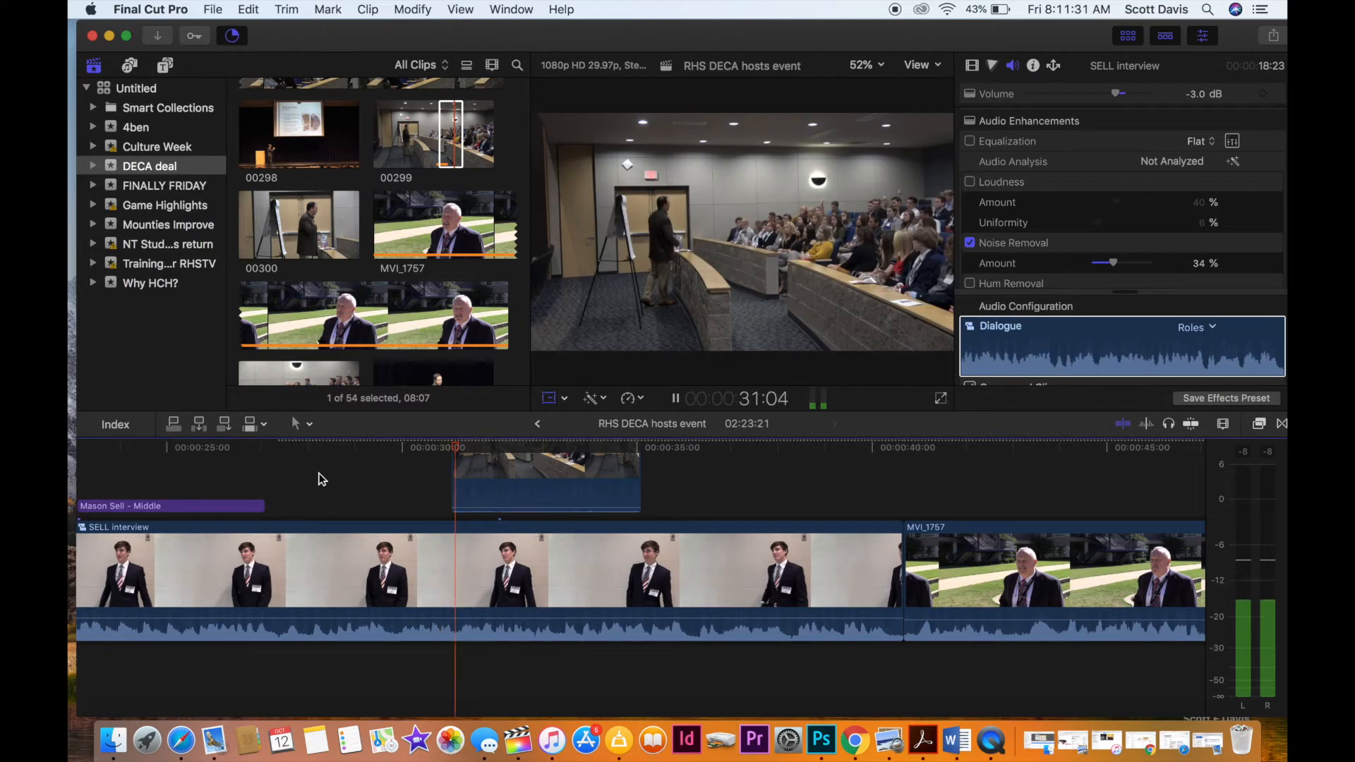
{"action": "key", "text": "space"}
{"action": "scroll", "coordinate": [322, 479], "scroll_direction": "left", "scroll_amount": 7}
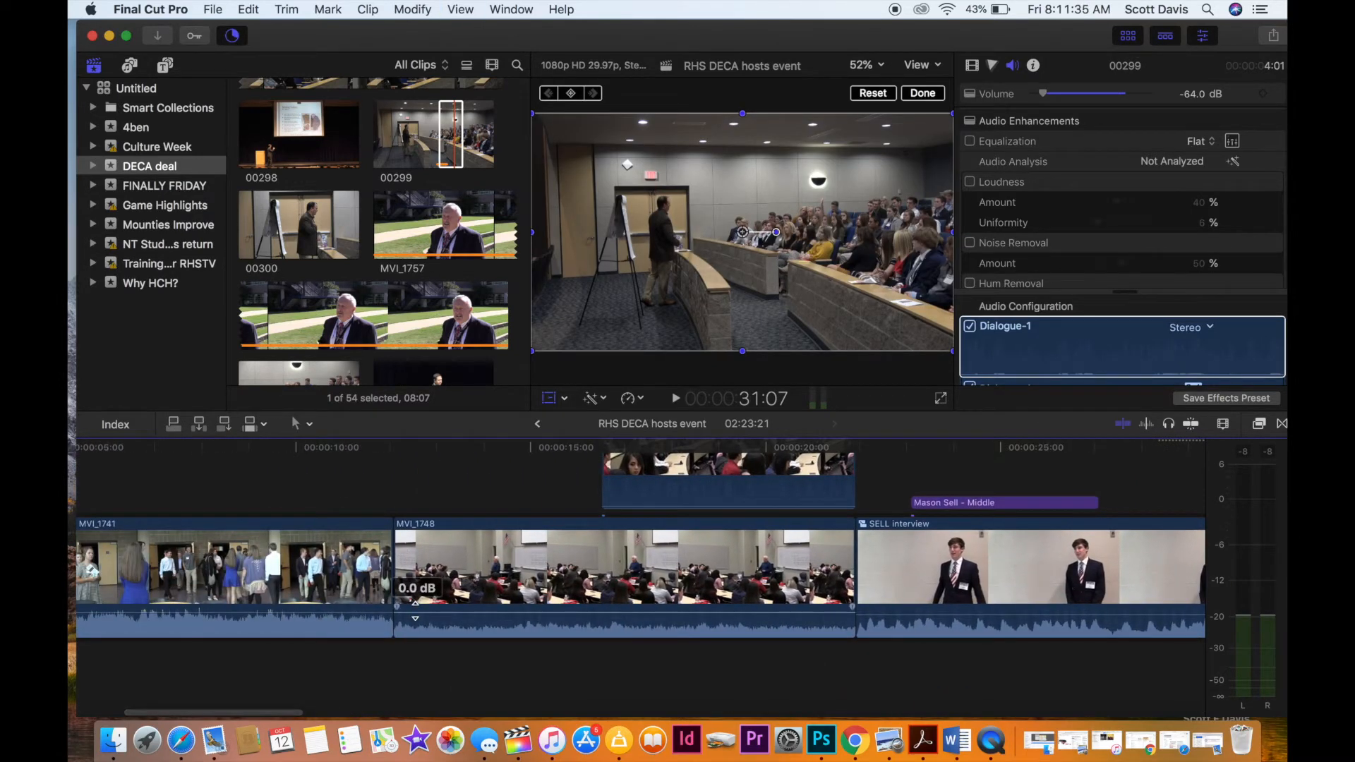
{"action": "scroll", "coordinate": [417, 607], "scroll_direction": "right", "scroll_amount": 5}
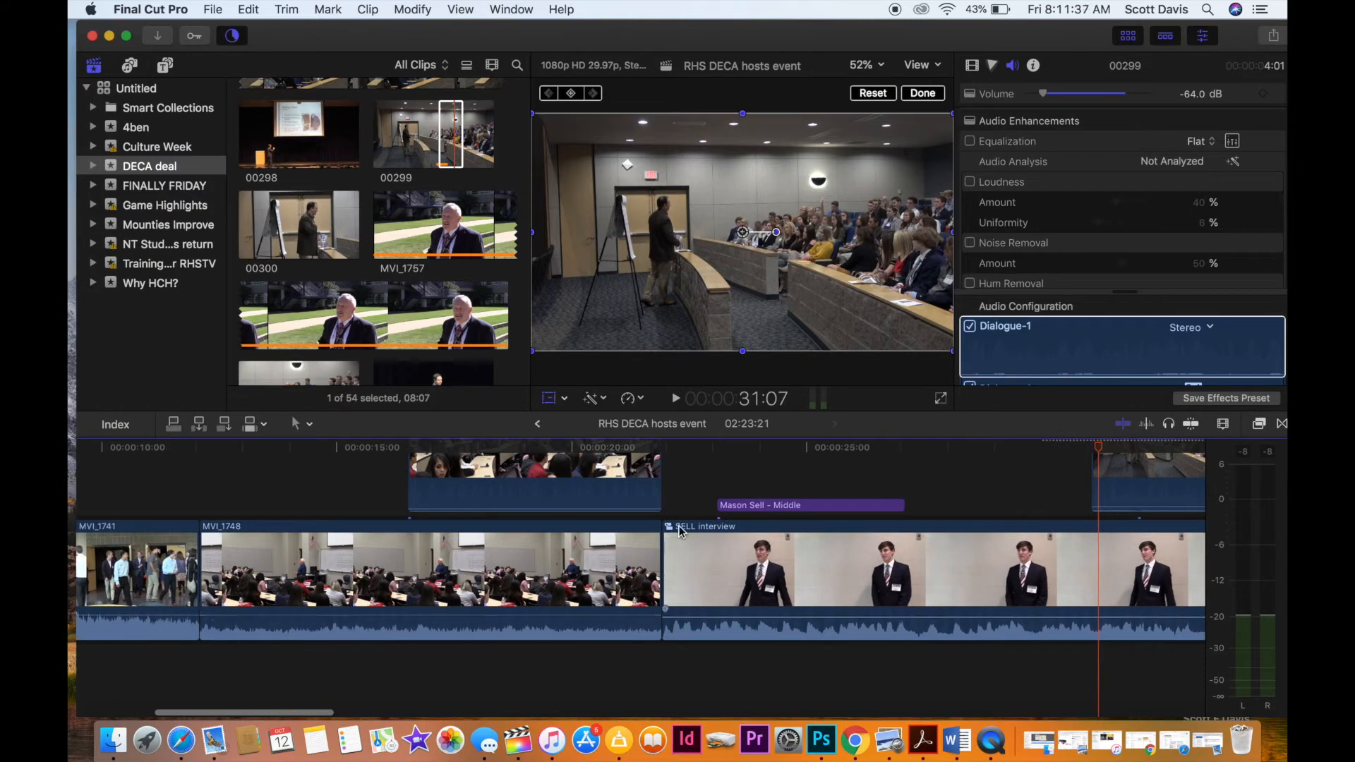
{"action": "left_click", "coordinate": [671, 493]}
{"action": "key", "text": "space"}
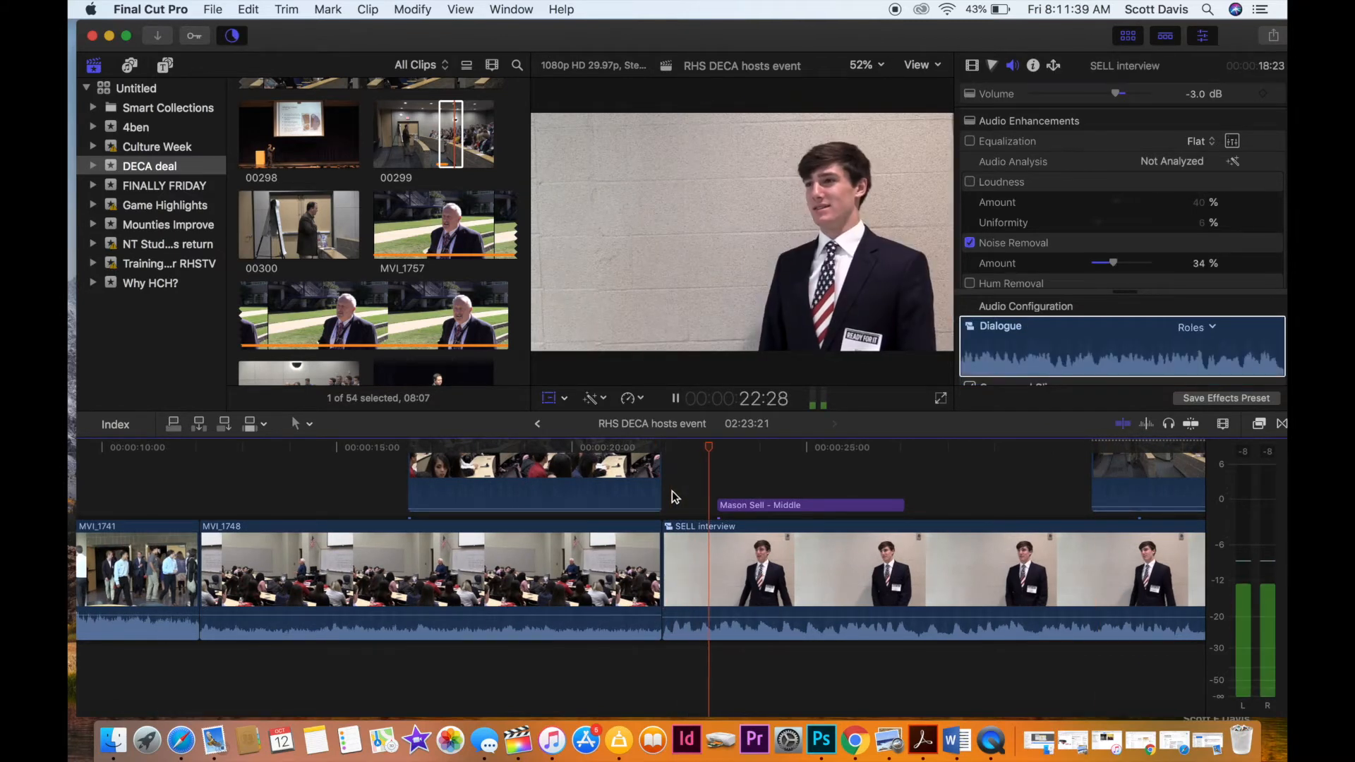
{"action": "key", "text": "space"}
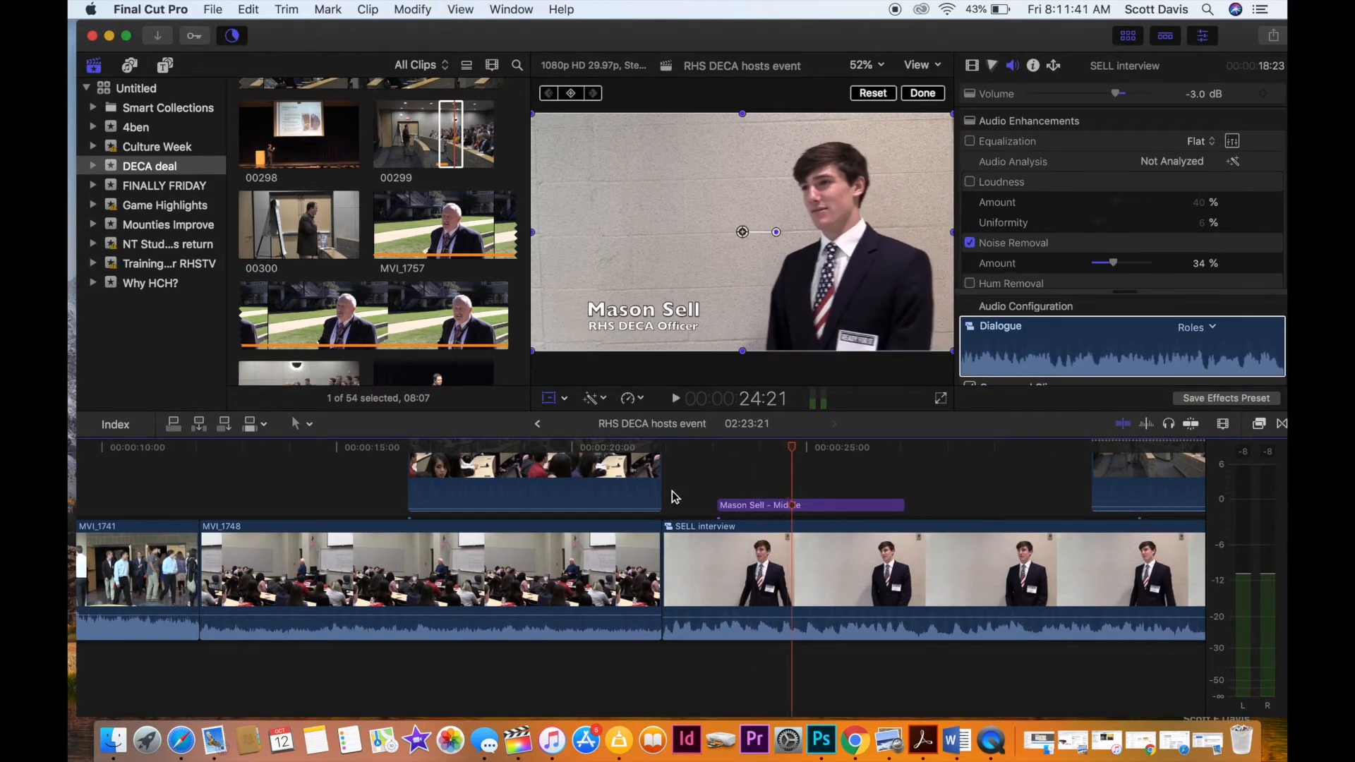
Lower the volume of MVI_1748 to -2.0 dB and of MVI_1741 to -5.0 dB, and play across their cut.
{"action": "scroll", "coordinate": [613, 622], "scroll_direction": "right", "scroll_amount": 2}
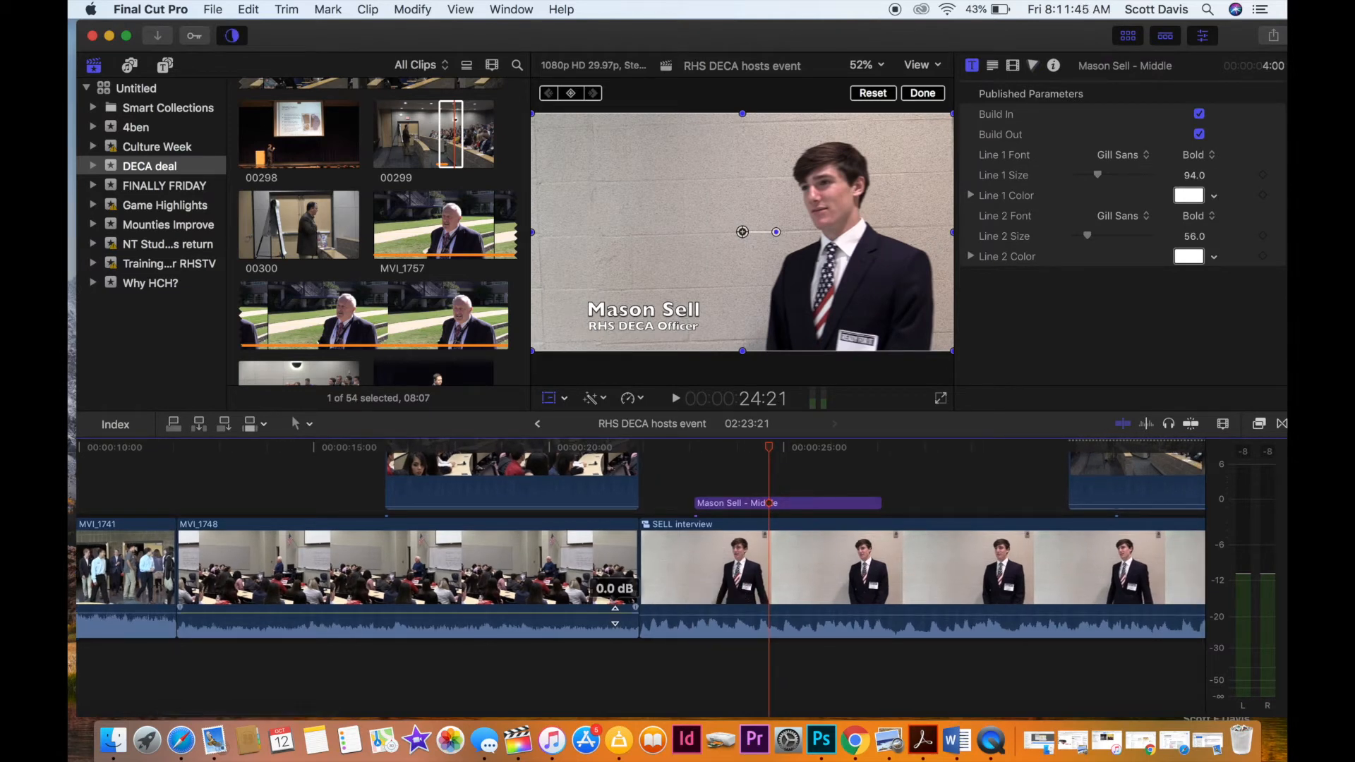
{"action": "left_click_drag", "start_coordinate": [615, 616], "coordinate": [614, 616]}
{"action": "left_click_drag", "start_coordinate": [163, 612], "coordinate": [164, 615]}
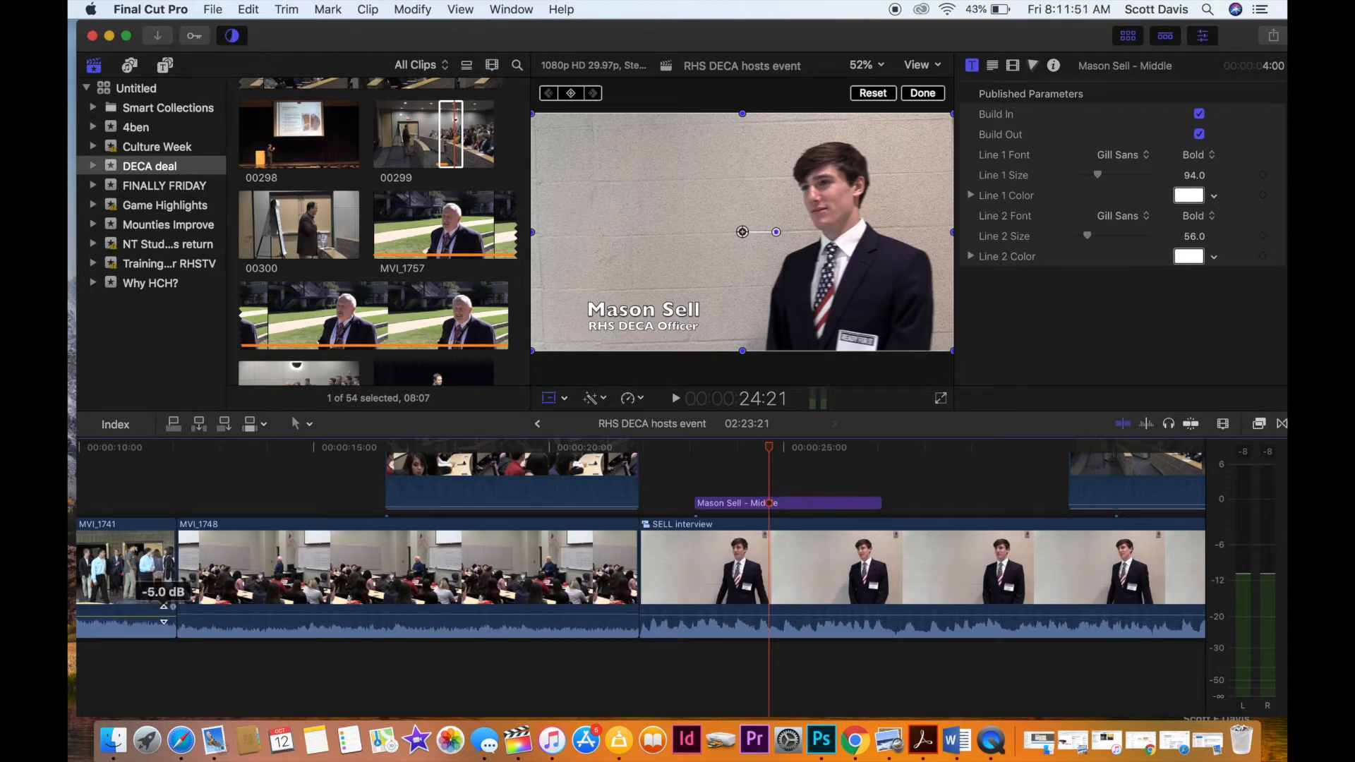
{"action": "scroll", "coordinate": [337, 531], "scroll_direction": "left", "scroll_amount": 5}
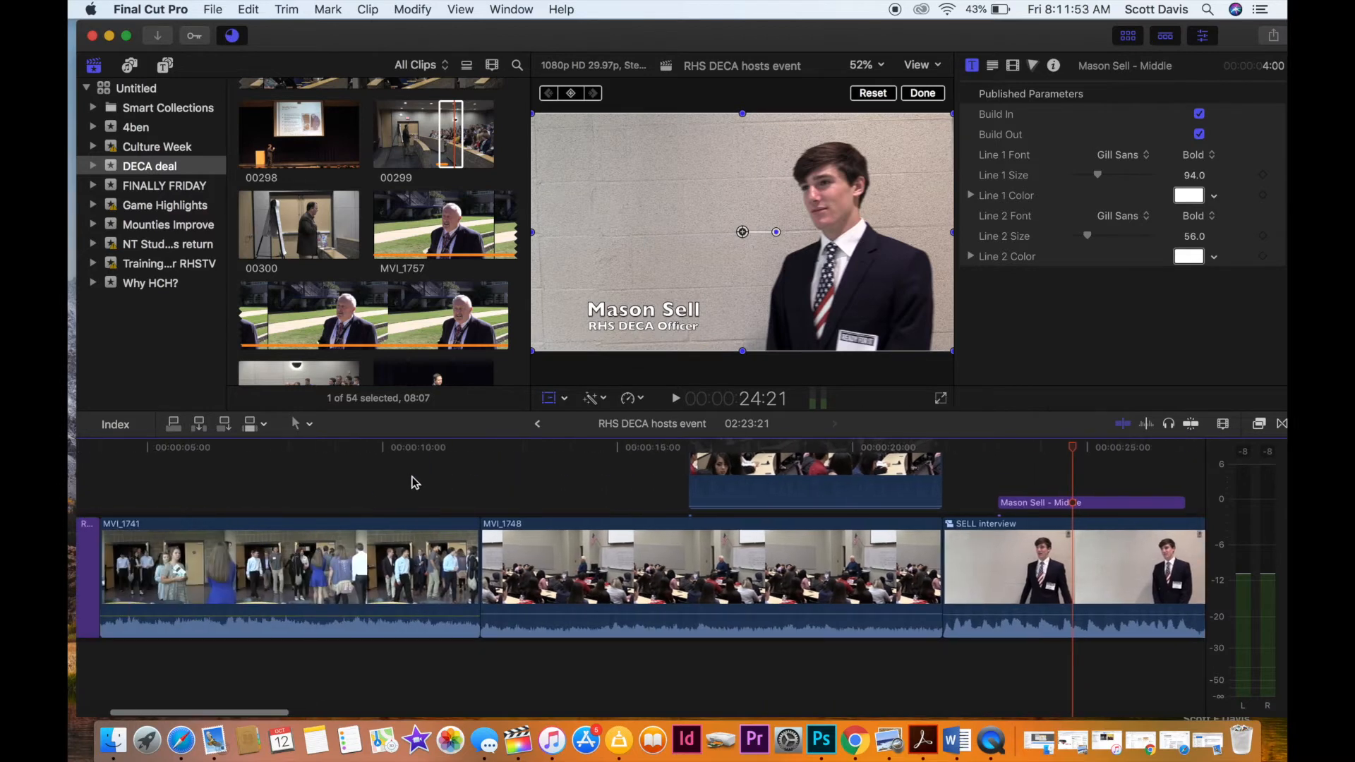
{"action": "left_click", "coordinate": [397, 487]}
{"action": "key", "text": "space"}
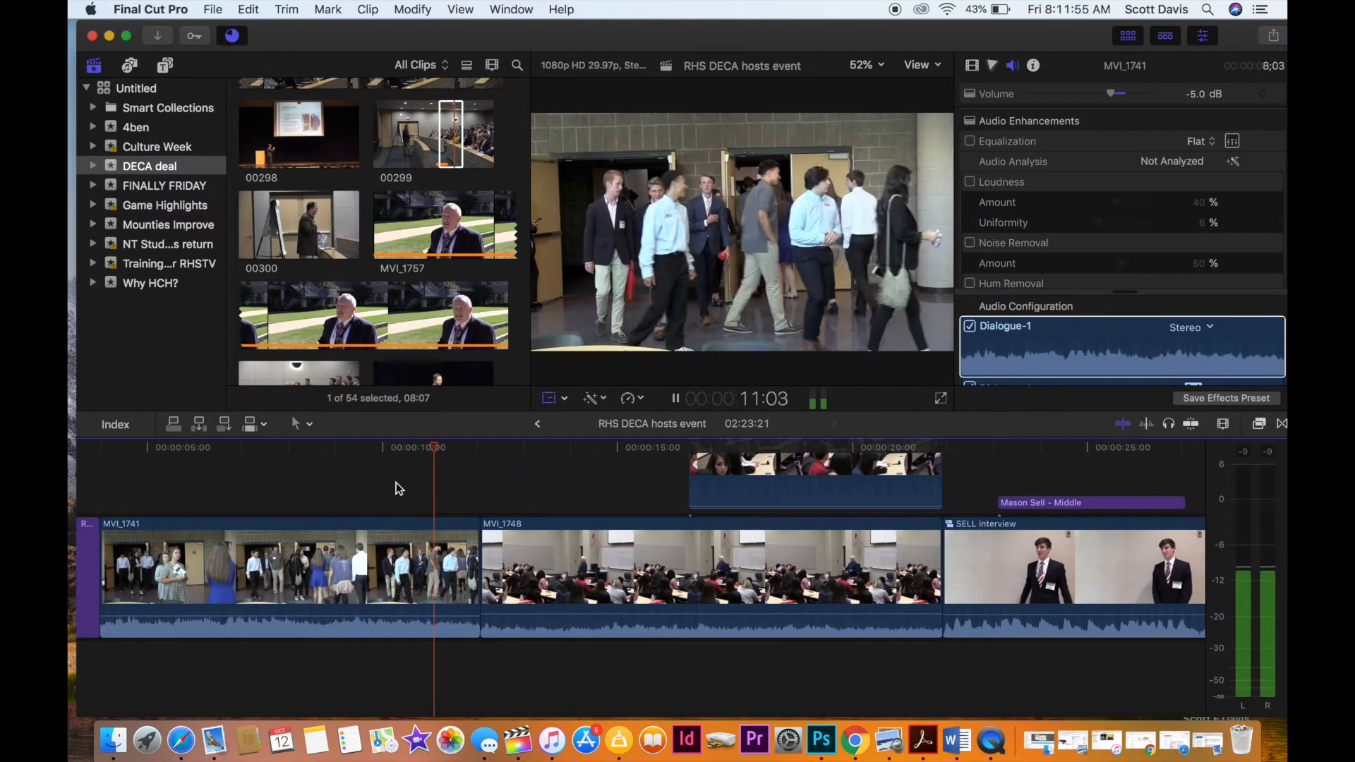
{"action": "key", "text": "space"}
Replay the transition from MVI_1741 into MVI_1748 and raise the MVI_1748 clip's volume to 5.0 dB.
{"action": "scroll", "coordinate": [386, 491], "scroll_direction": "left", "scroll_amount": 5}
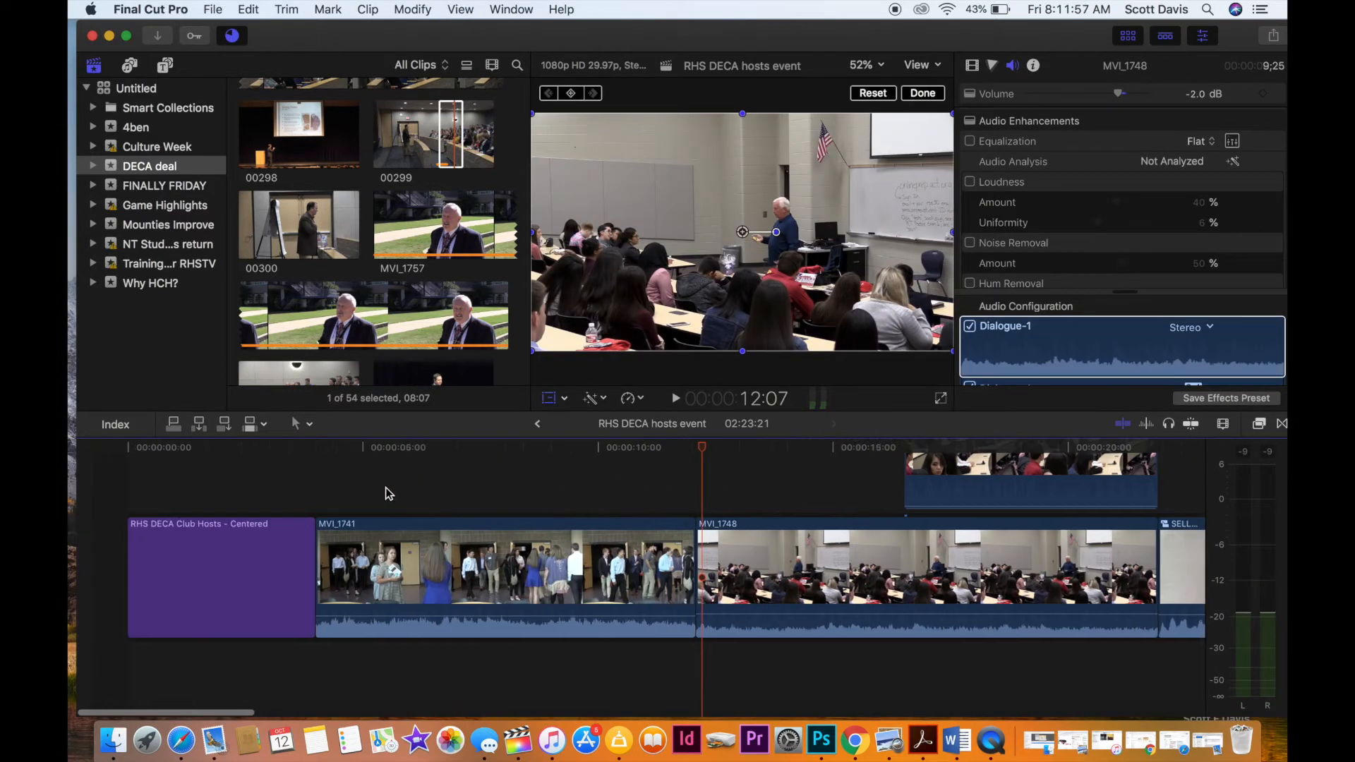
{"action": "scroll", "coordinate": [502, 498], "scroll_direction": "right", "scroll_amount": 8}
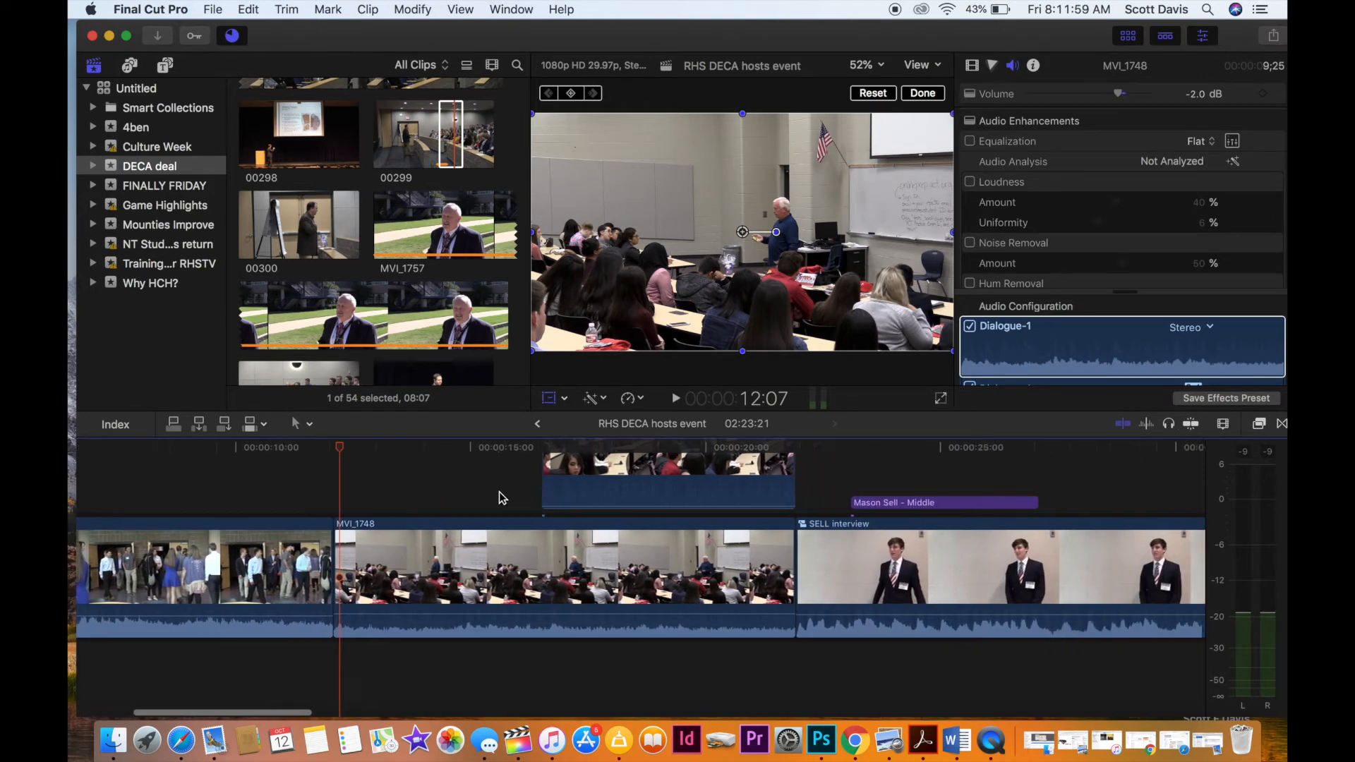
{"action": "left_click", "coordinate": [295, 516]}
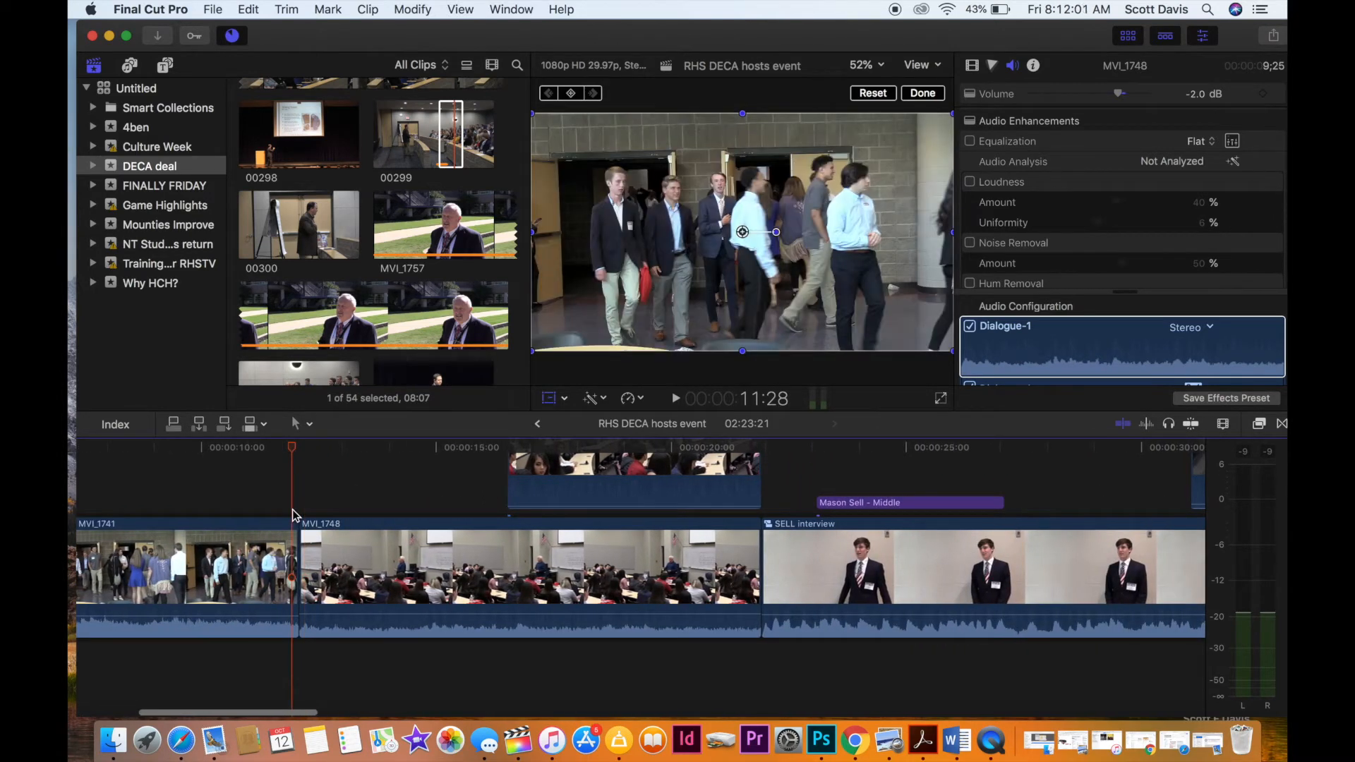
{"action": "key", "text": "space"}
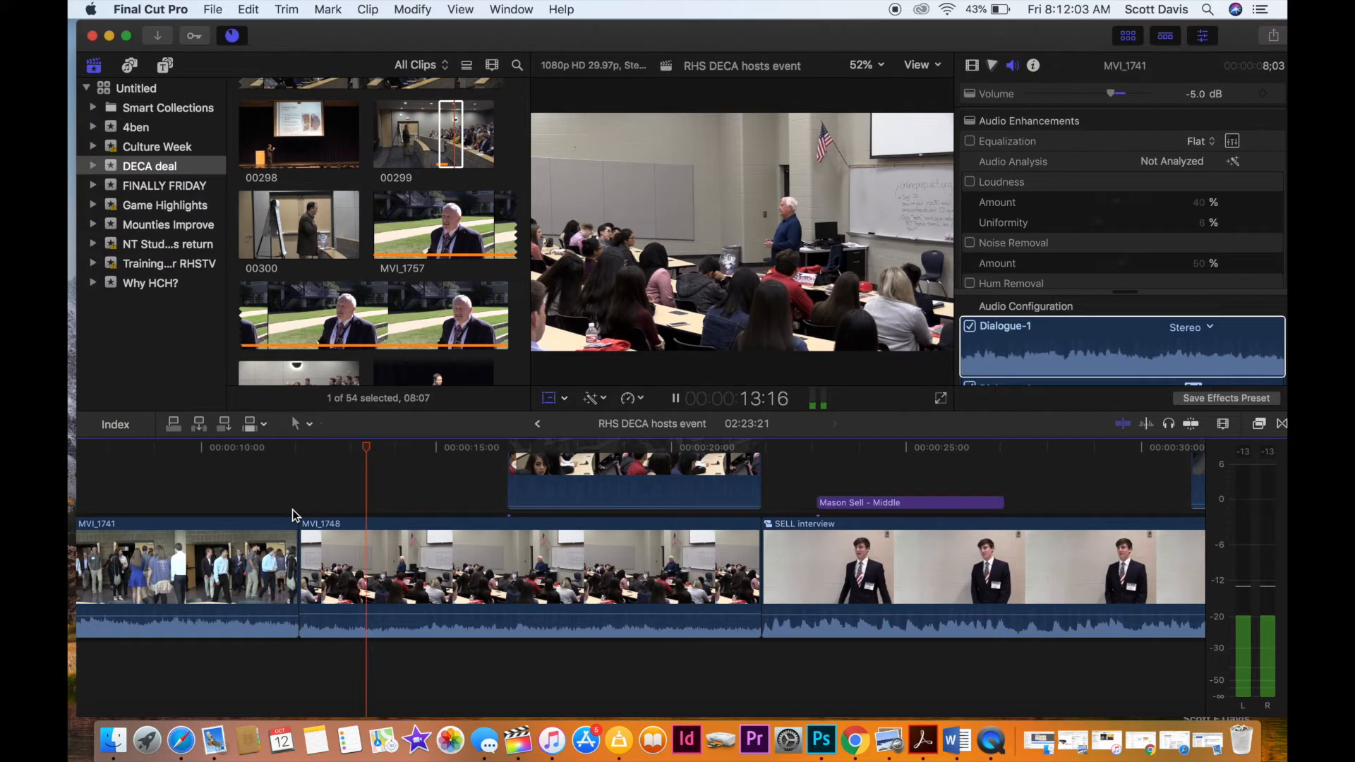
{"action": "key", "text": "space"}
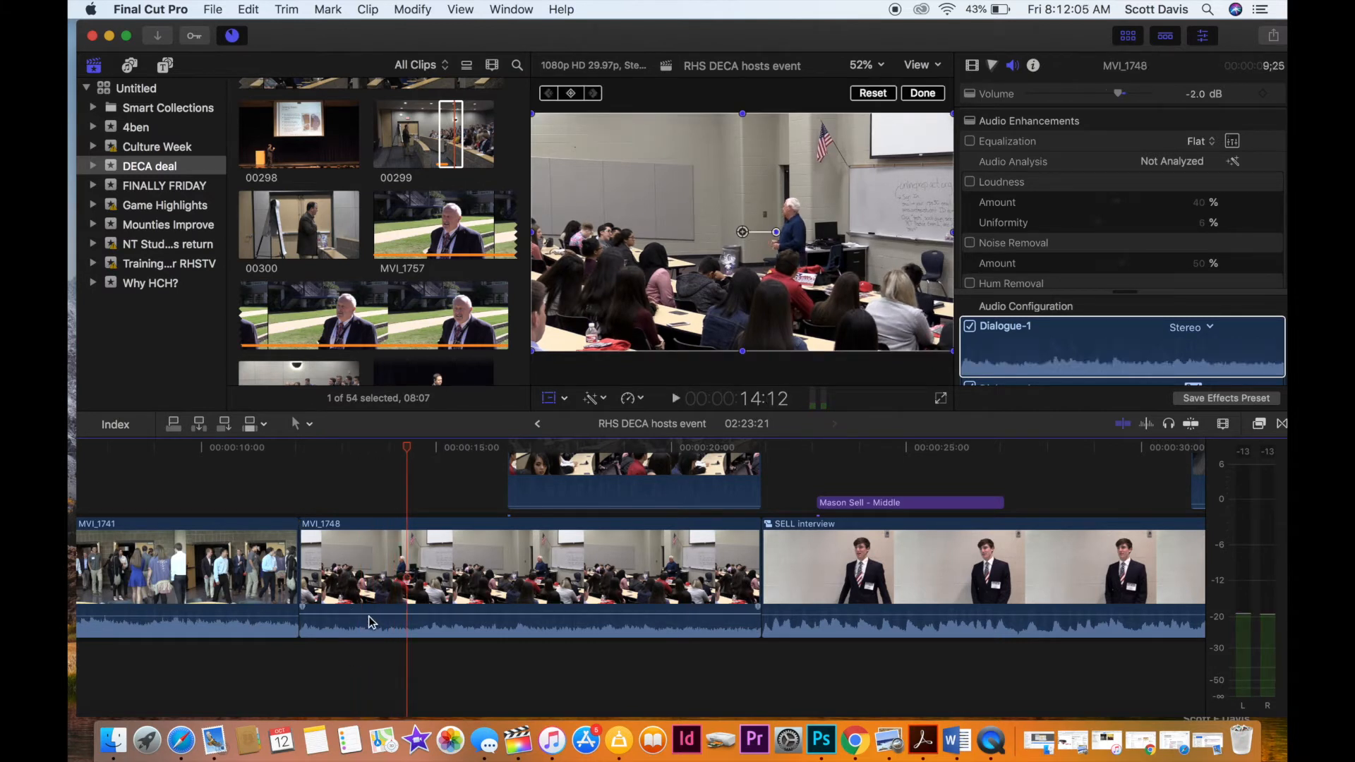
{"action": "left_click_drag", "start_coordinate": [368, 614], "coordinate": [367, 610]}
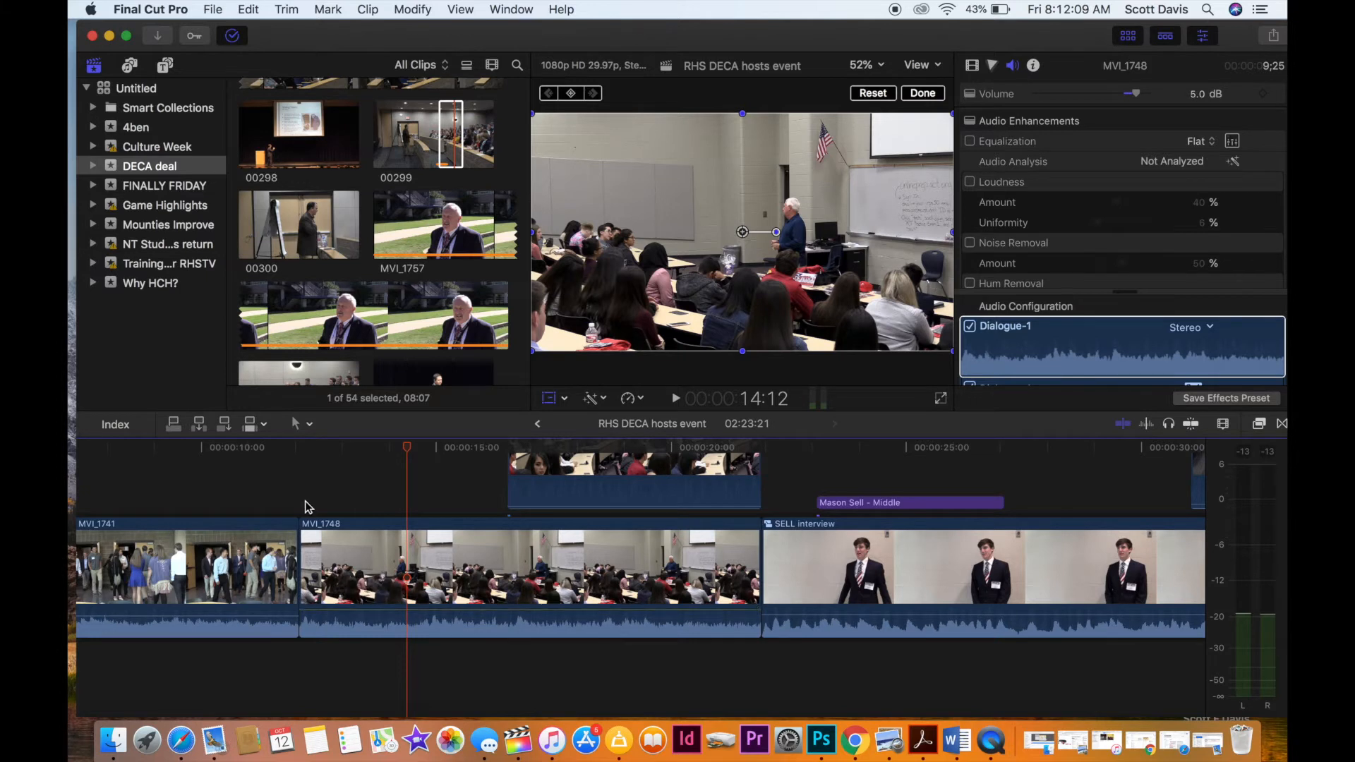
Play back MVI_1748 and retrim the connected audience clip MVI_1749 to end at 20:09 and start about 0.7 seconds earlier.
{"action": "left_click", "coordinate": [304, 500]}
{"action": "key", "text": "space"}
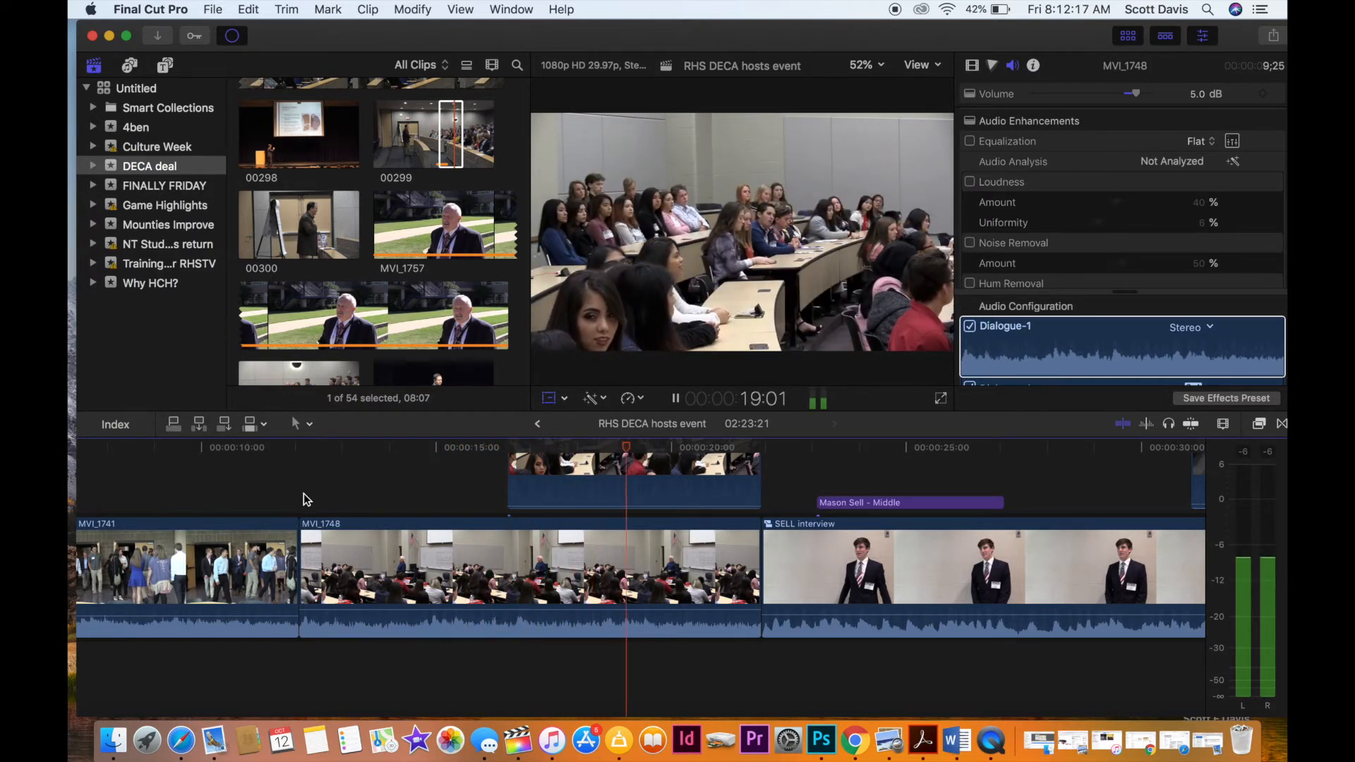
{"action": "key", "text": "space"}
{"action": "left_click", "coordinate": [580, 494]}
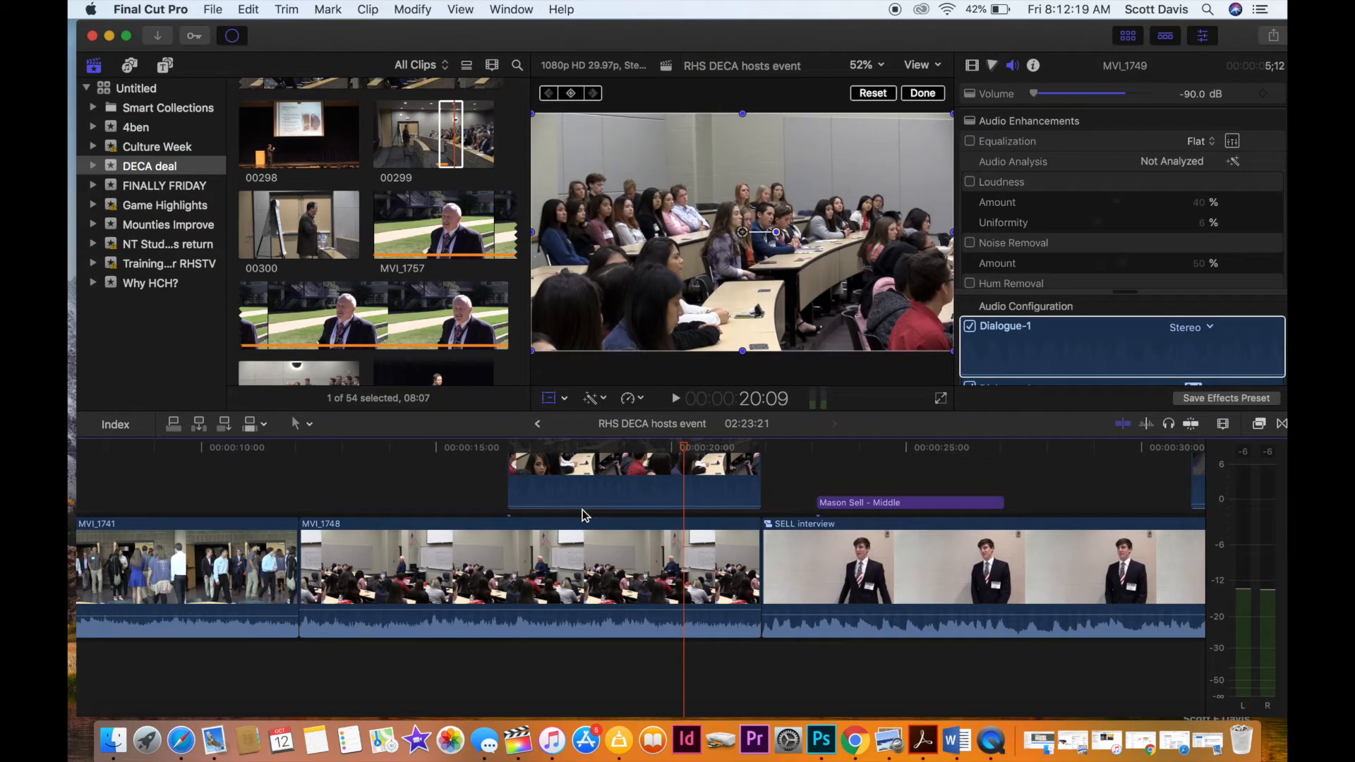
{"action": "left_click_drag", "start_coordinate": [748, 471], "coordinate": [683, 468]}
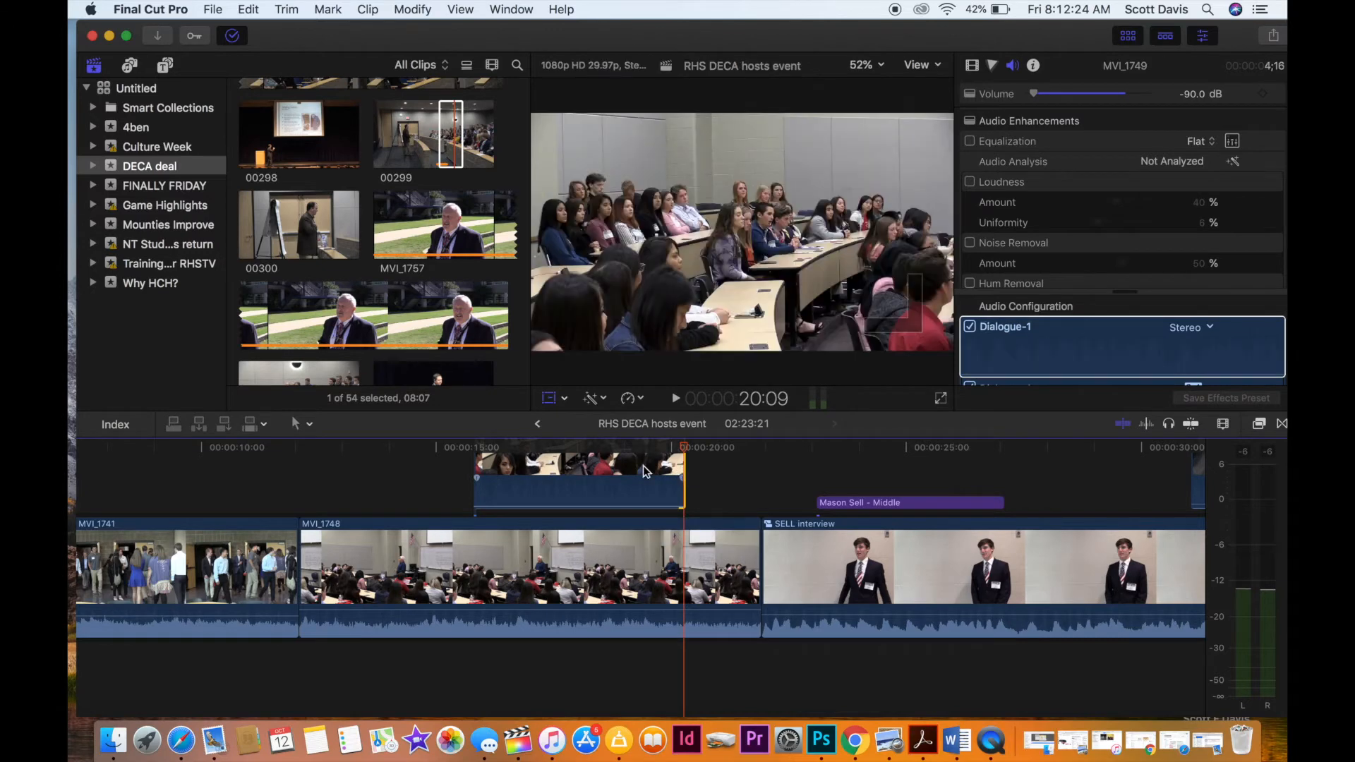
Play back from about 14 seconds, through the audience B-roll and into the first interview with its name title.
{"action": "left_click", "coordinate": [400, 485]}
{"action": "key", "text": "space"}
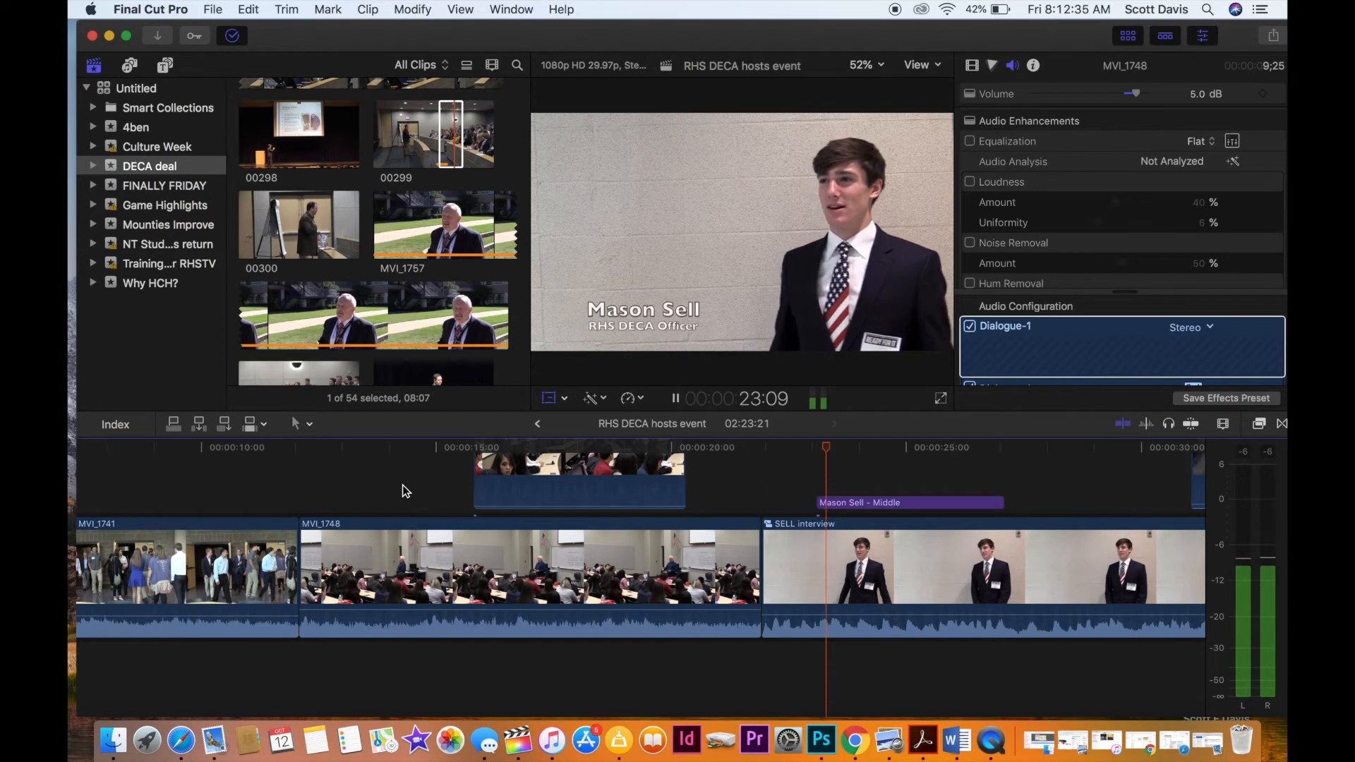
{"action": "scroll", "coordinate": [405, 491], "scroll_direction": "right", "scroll_amount": 5}
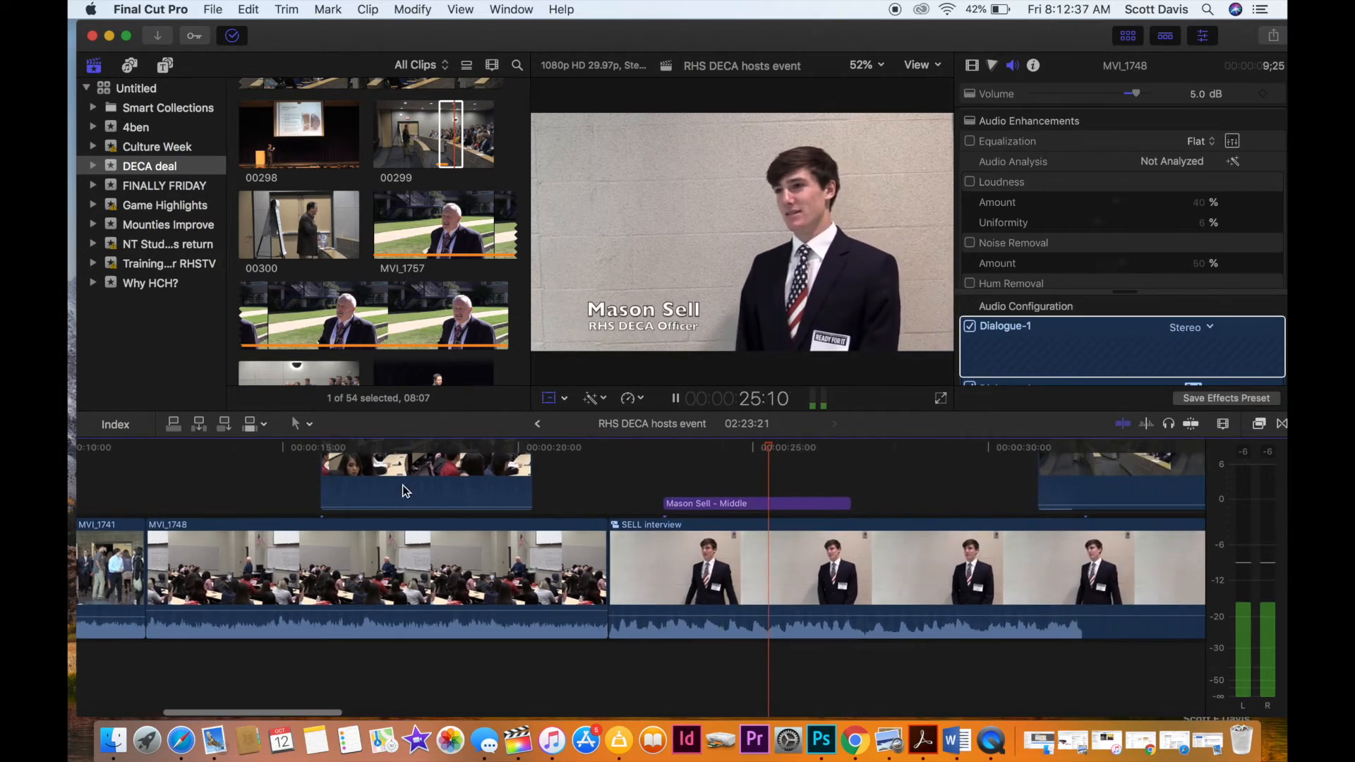
{"action": "scroll", "coordinate": [406, 490], "scroll_direction": "right", "scroll_amount": 5}
{"action": "key", "text": "space"}
{"action": "scroll", "coordinate": [405, 490], "scroll_direction": "left", "scroll_amount": 15}
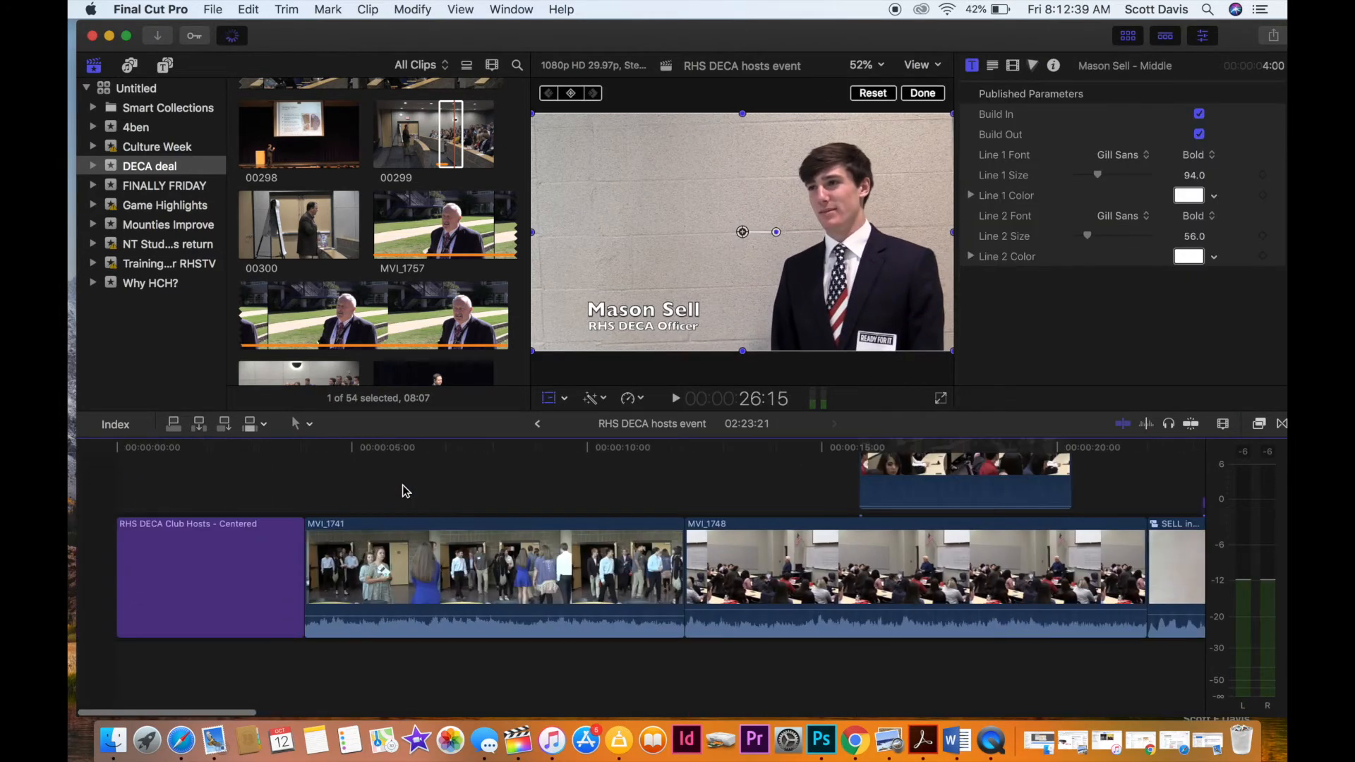
Edit the opening title to read "RHS DECA Hosts Fall Conference", replacing "Regional" with "Fall" and removing "Club".
{"action": "left_click", "coordinate": [193, 522]}
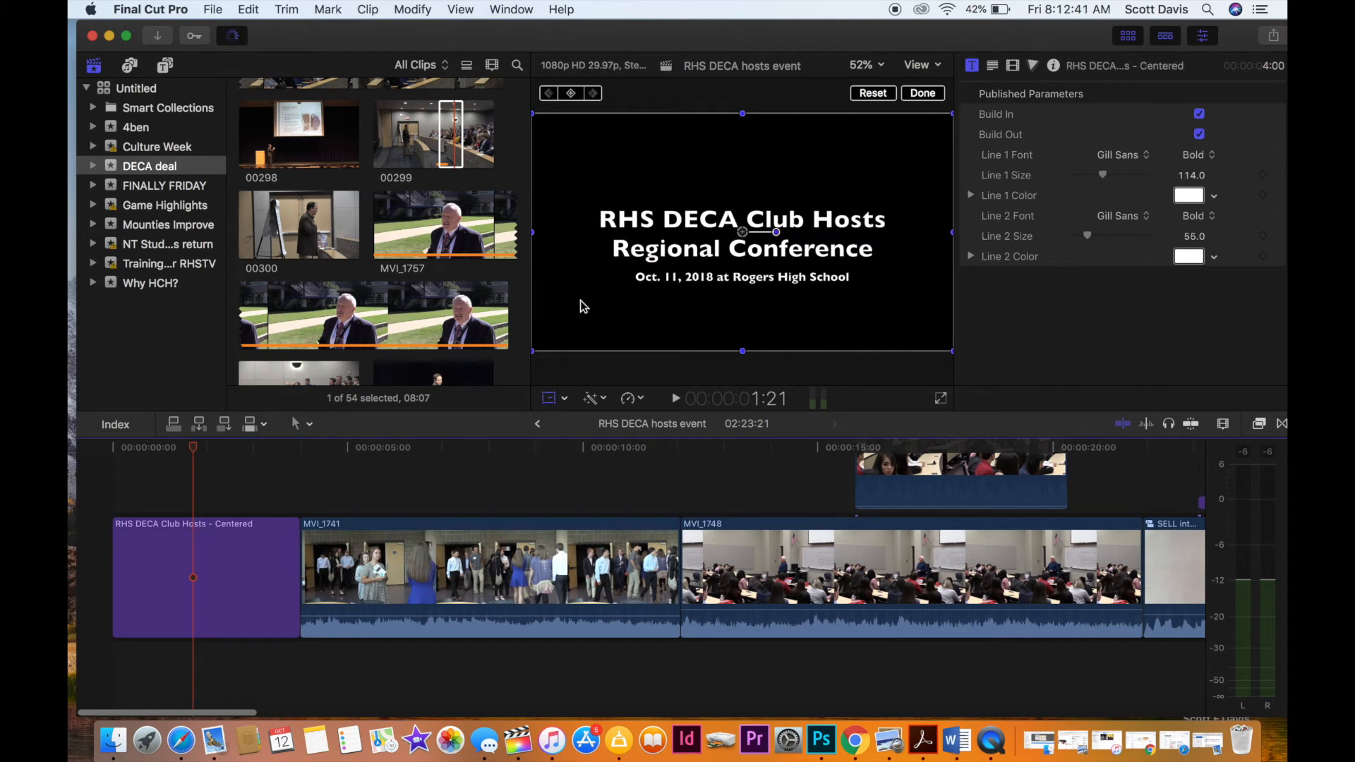
{"action": "double_click", "coordinate": [676, 249]}
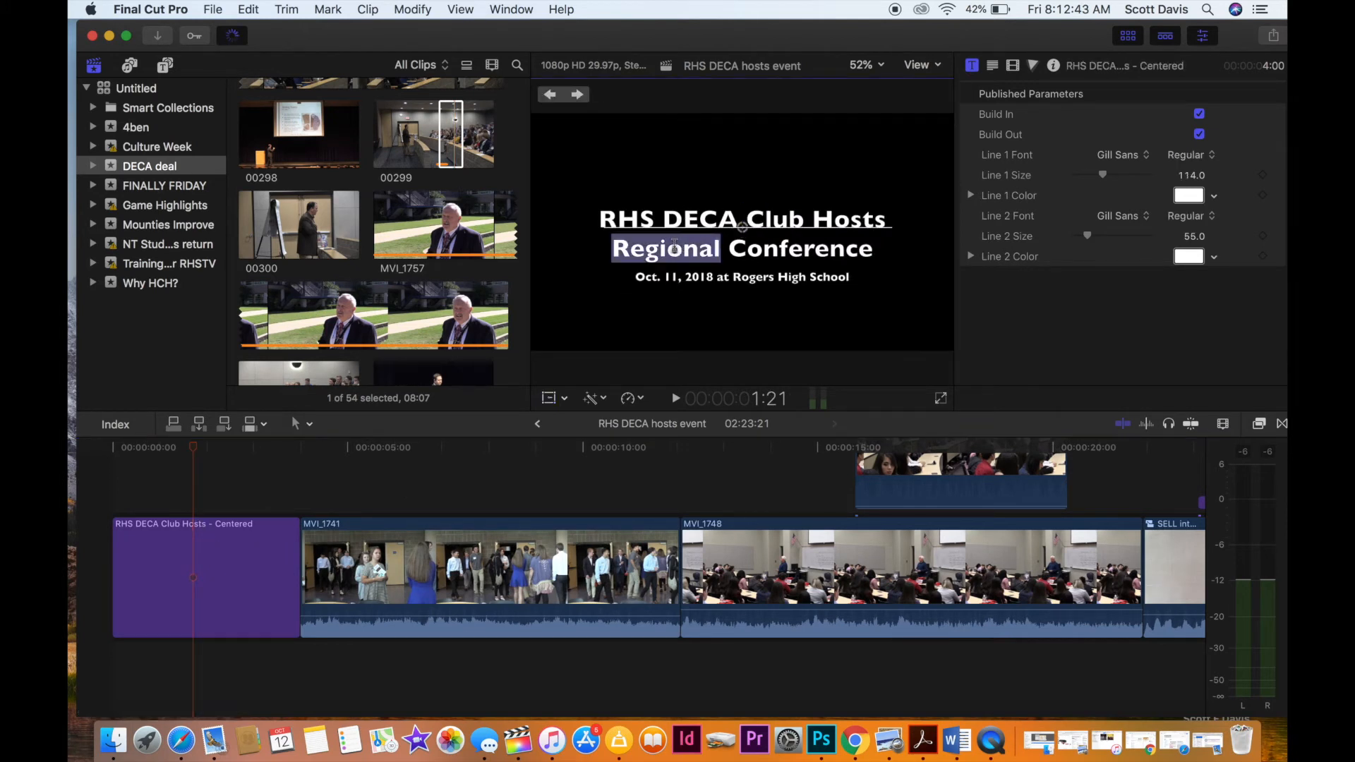
{"action": "type", "text": "Fall"}
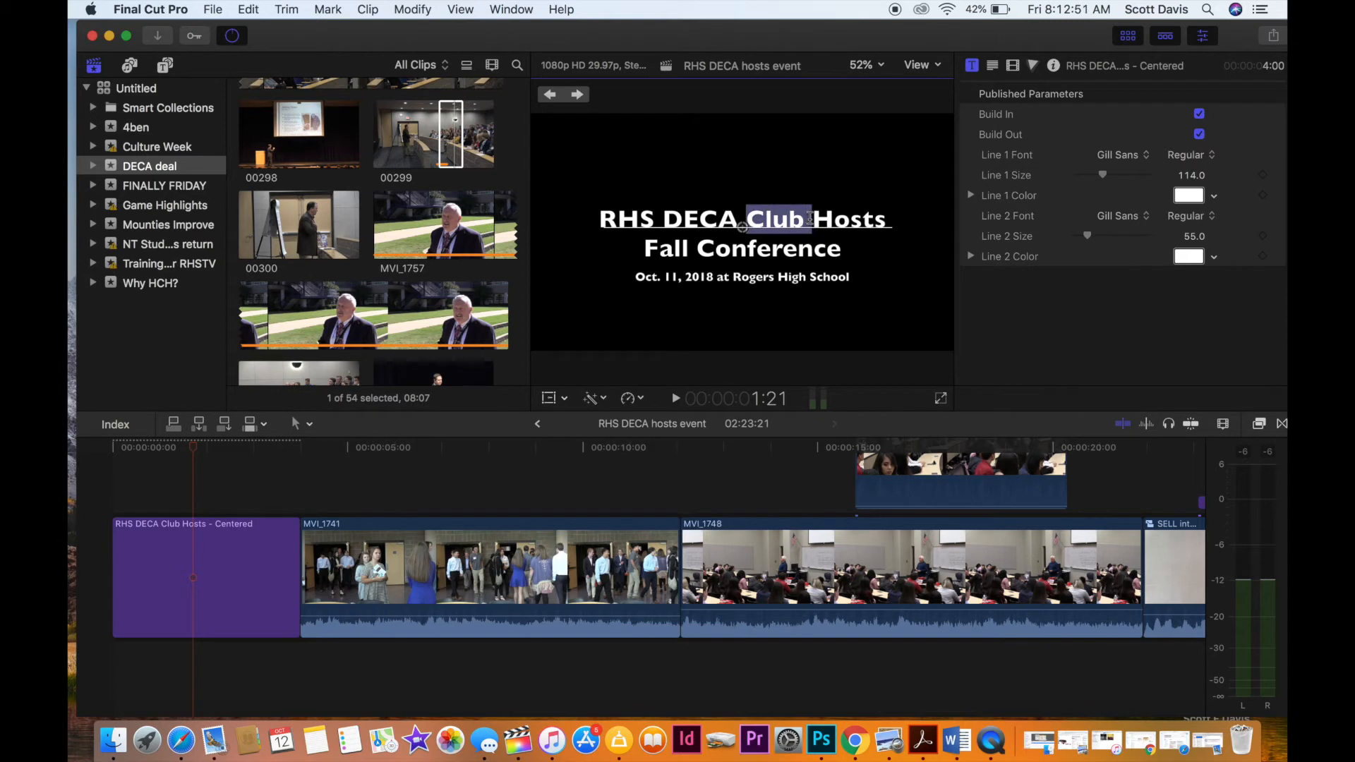
{"action": "key", "text": "BackSpace"}
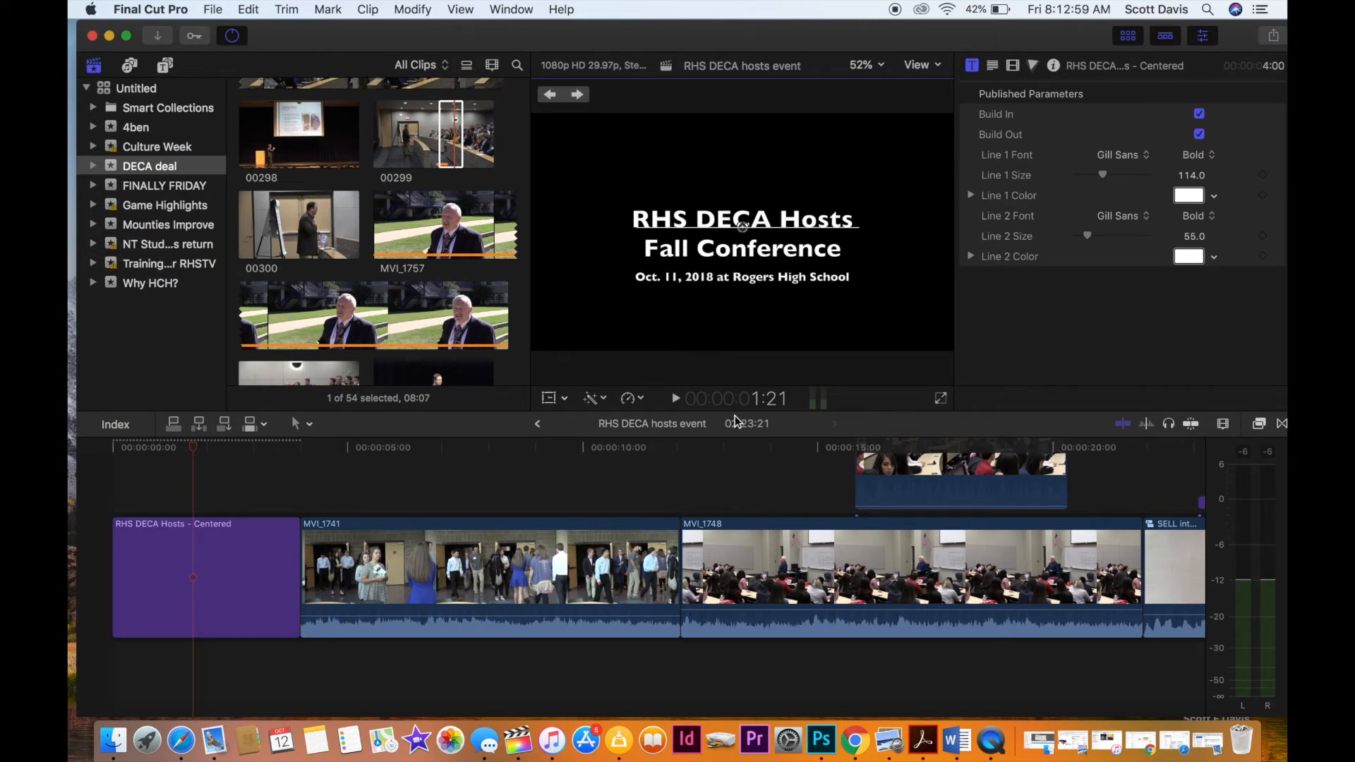
Play the adviser interview MVI_1757 from its start to about 50 seconds to locate where the usable answer begins.
{"action": "scroll", "coordinate": [767, 473], "scroll_direction": "right", "scroll_amount": 10}
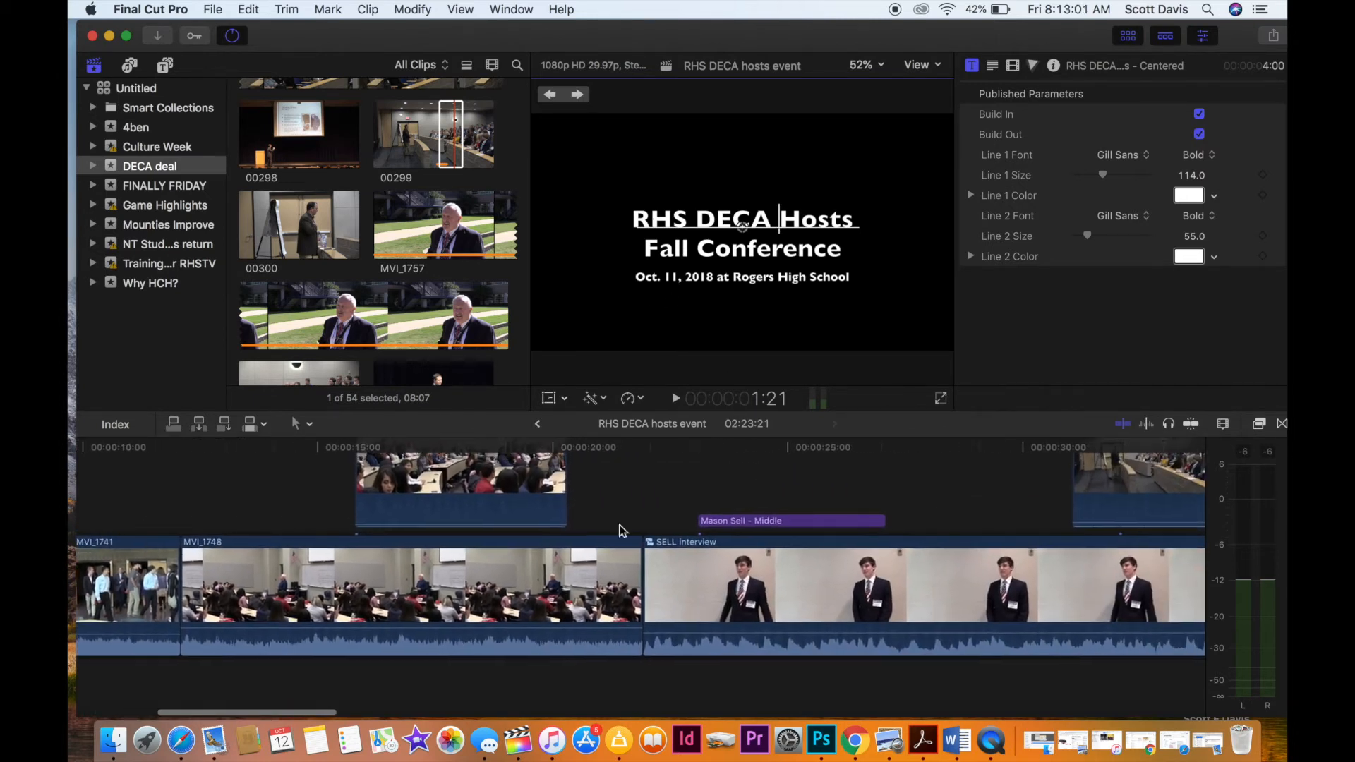
{"action": "scroll", "coordinate": [621, 530], "scroll_direction": "right", "scroll_amount": 3}
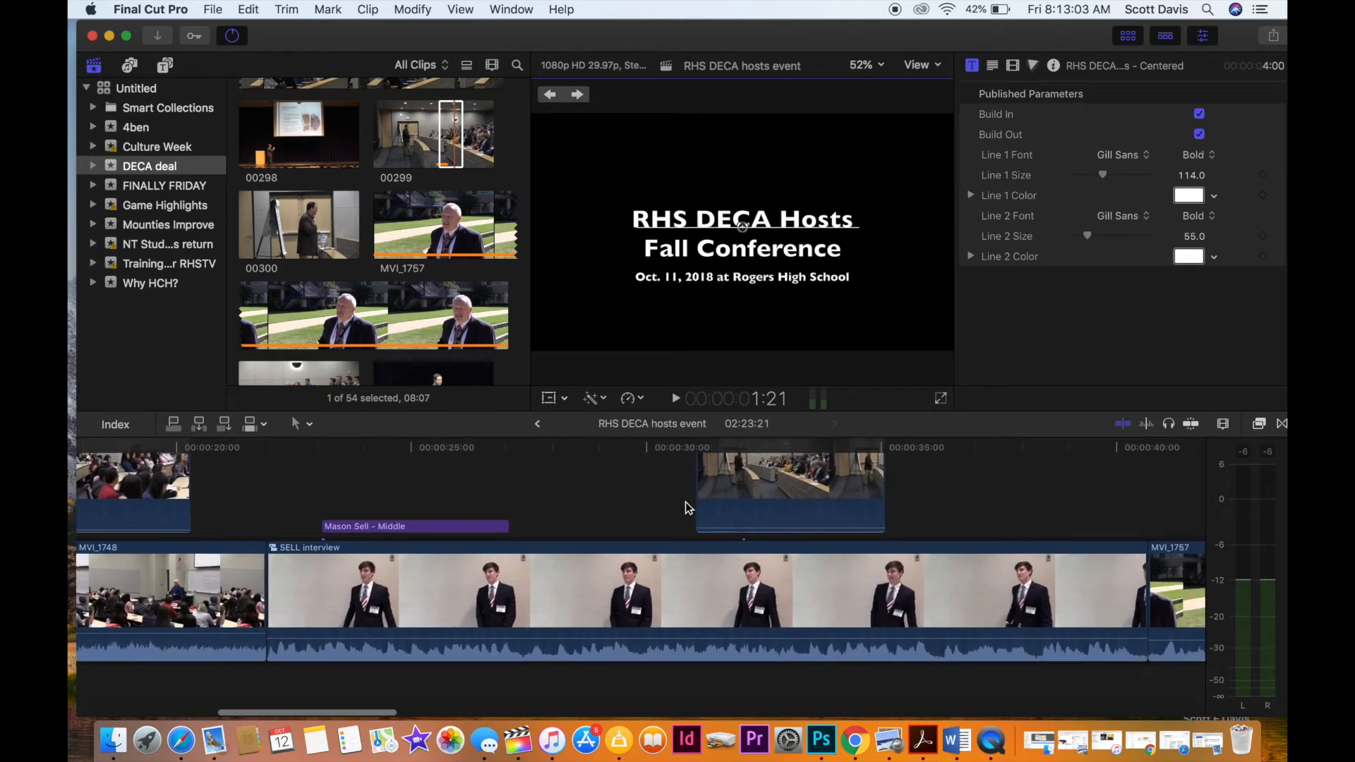
{"action": "left_click", "coordinate": [686, 503]}
{"action": "scroll", "coordinate": [748, 519], "scroll_direction": "right", "scroll_amount": 5}
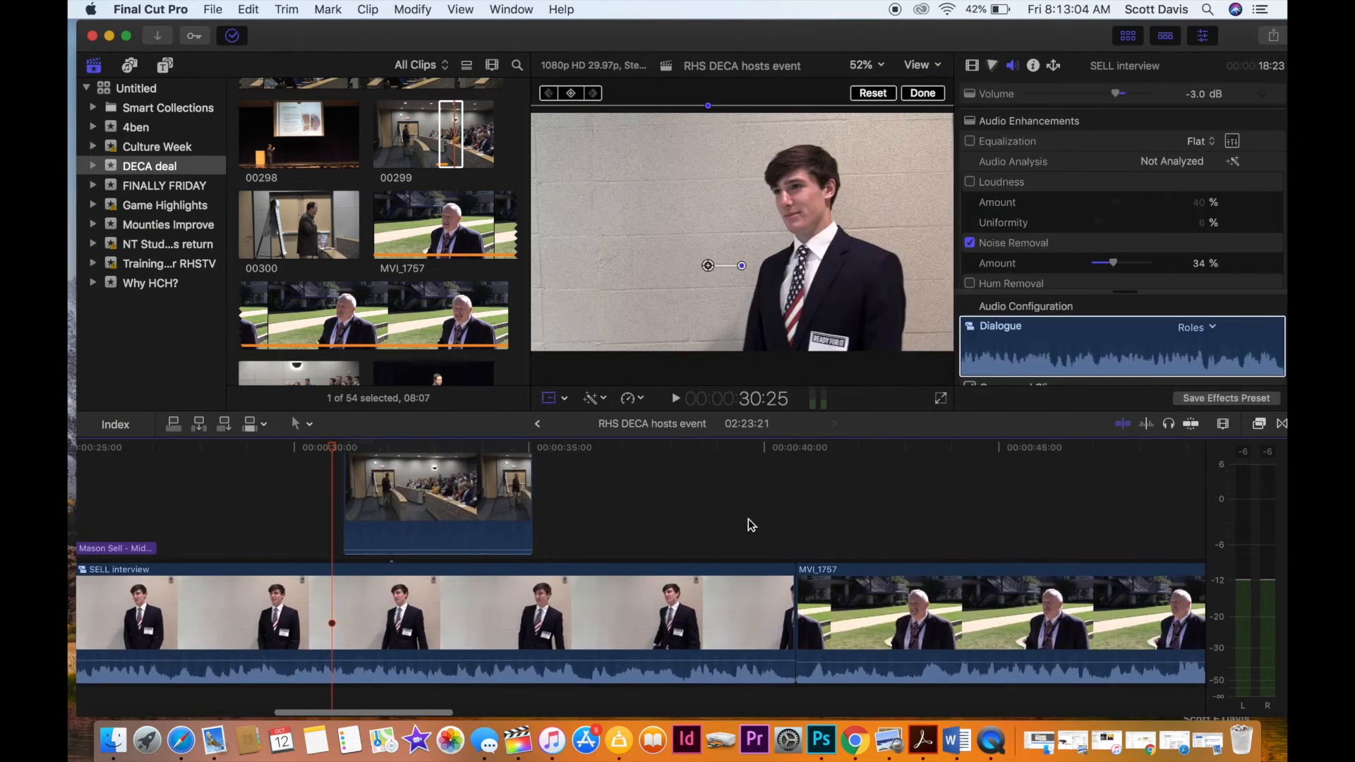
{"action": "left_click", "coordinate": [806, 531]}
{"action": "scroll", "coordinate": [799, 531], "scroll_direction": "right", "scroll_amount": 3}
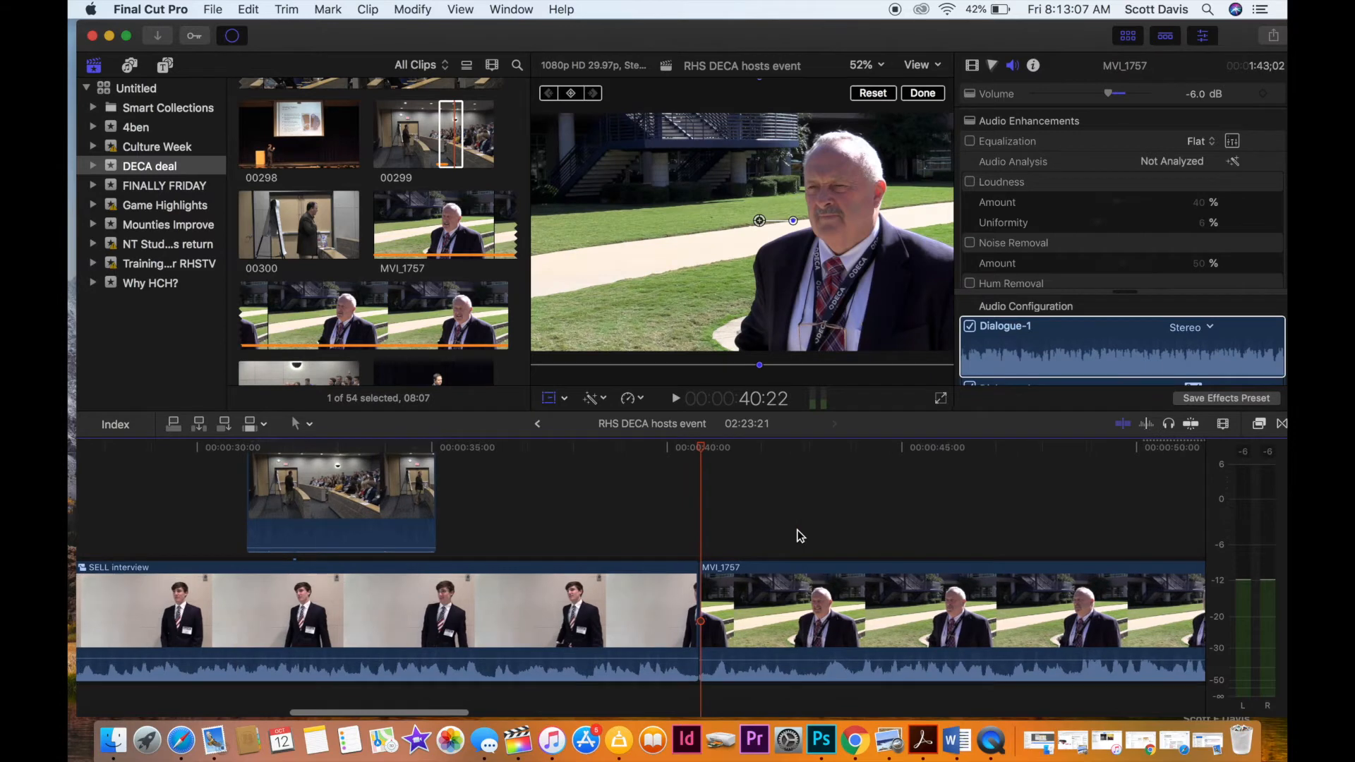
{"action": "key", "text": "space"}
{"action": "scroll", "coordinate": [795, 535], "scroll_direction": "right", "scroll_amount": 6}
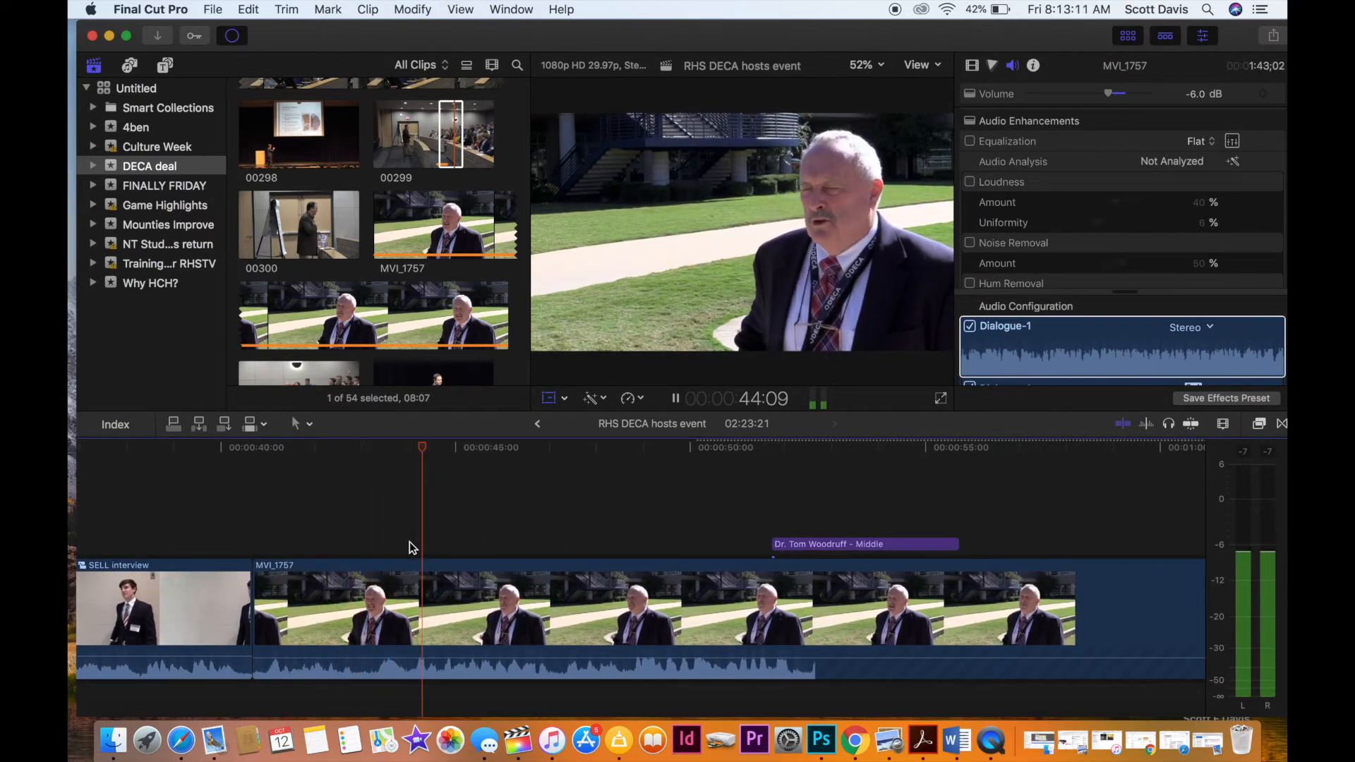
{"action": "scroll", "coordinate": [418, 534], "scroll_direction": "right", "scroll_amount": 4}
{"action": "left_click", "coordinate": [464, 511]}
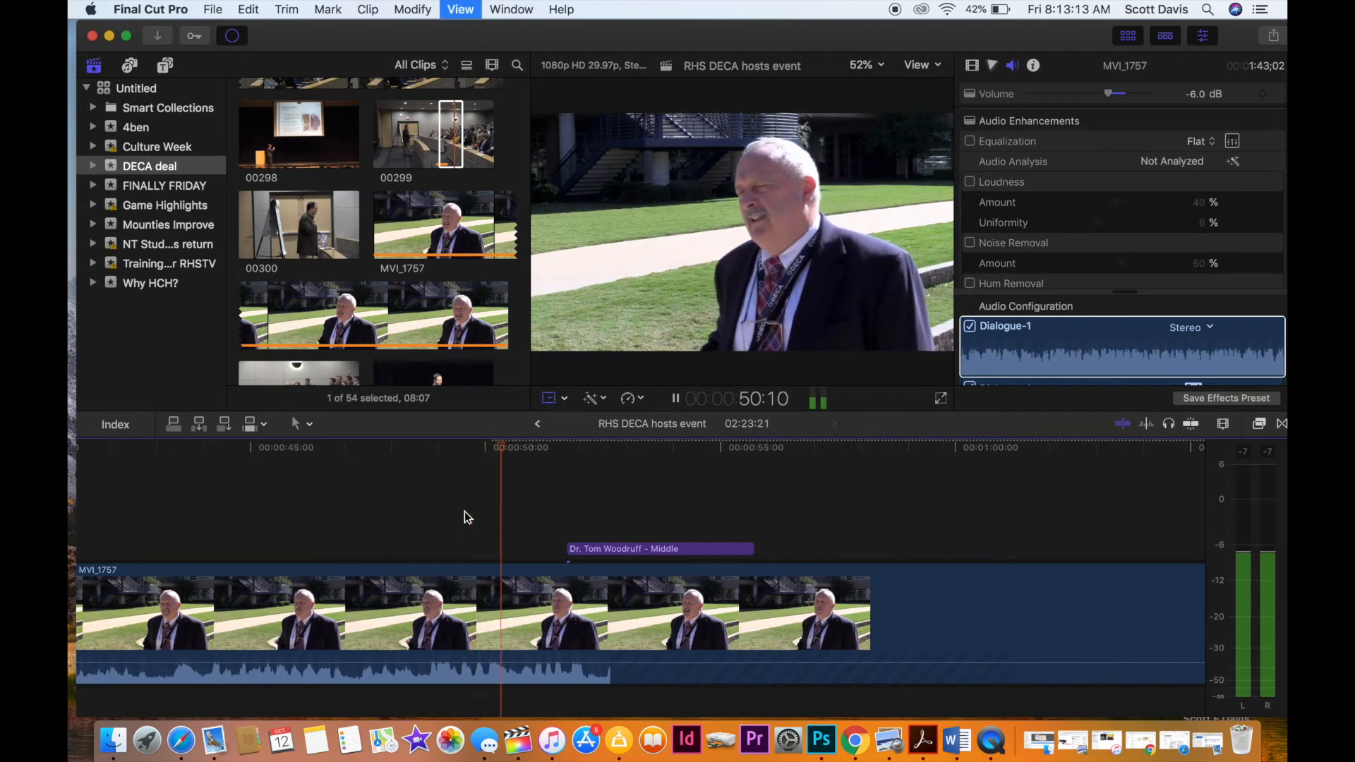
{"action": "left_click", "coordinate": [430, 546]}
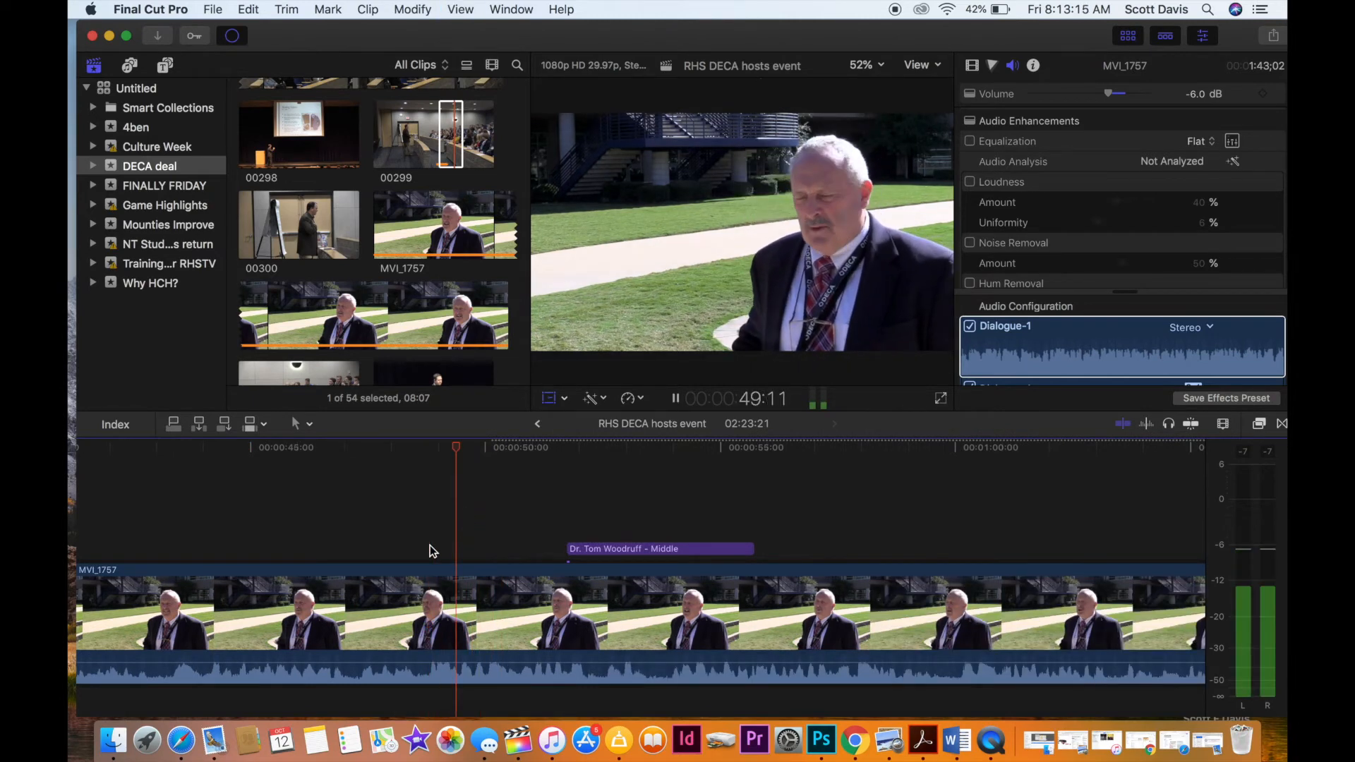
Split the adviser interview MVI_1757 at 48:23 and delete the part before the cut, closing the gap.
{"action": "key", "text": "space"}
{"action": "key", "text": "shift+t"}
{"action": "left_click_drag", "start_coordinate": [468, 447], "coordinate": [426, 480]}
{"action": "left_click", "coordinate": [427, 643]}
{"action": "key", "text": "super+b"}
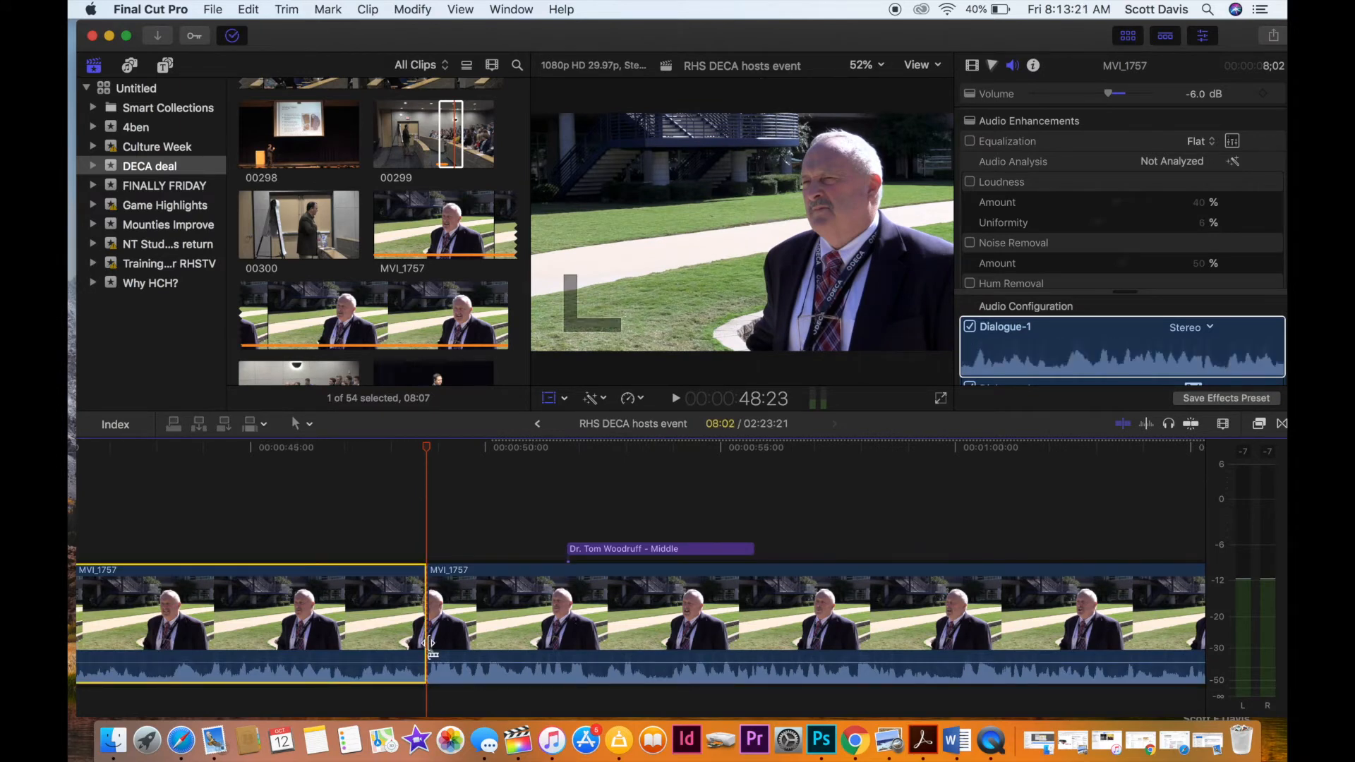
{"action": "key", "text": "Delete"}
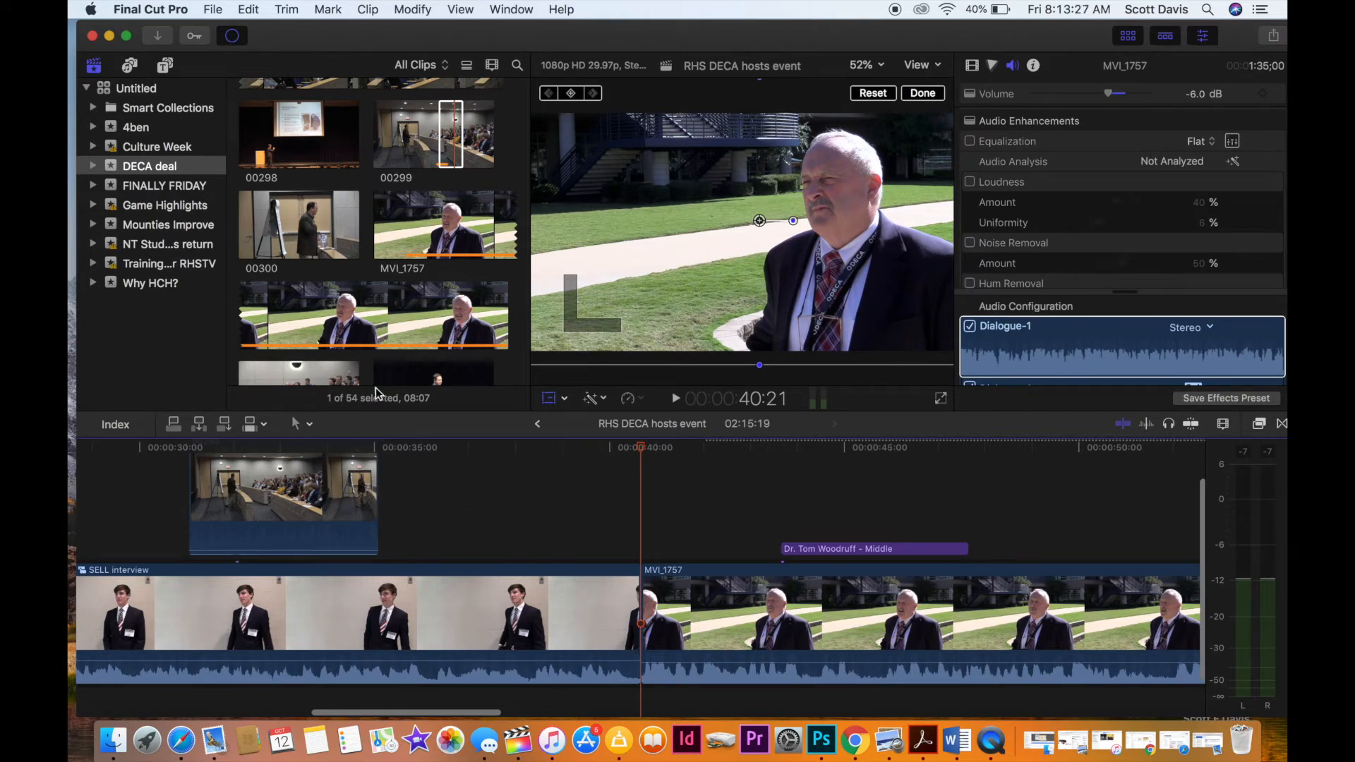
Play clip 00300 in the DECA deal footage from about 14 seconds as possible B-roll.
{"action": "left_click", "coordinate": [302, 235]}
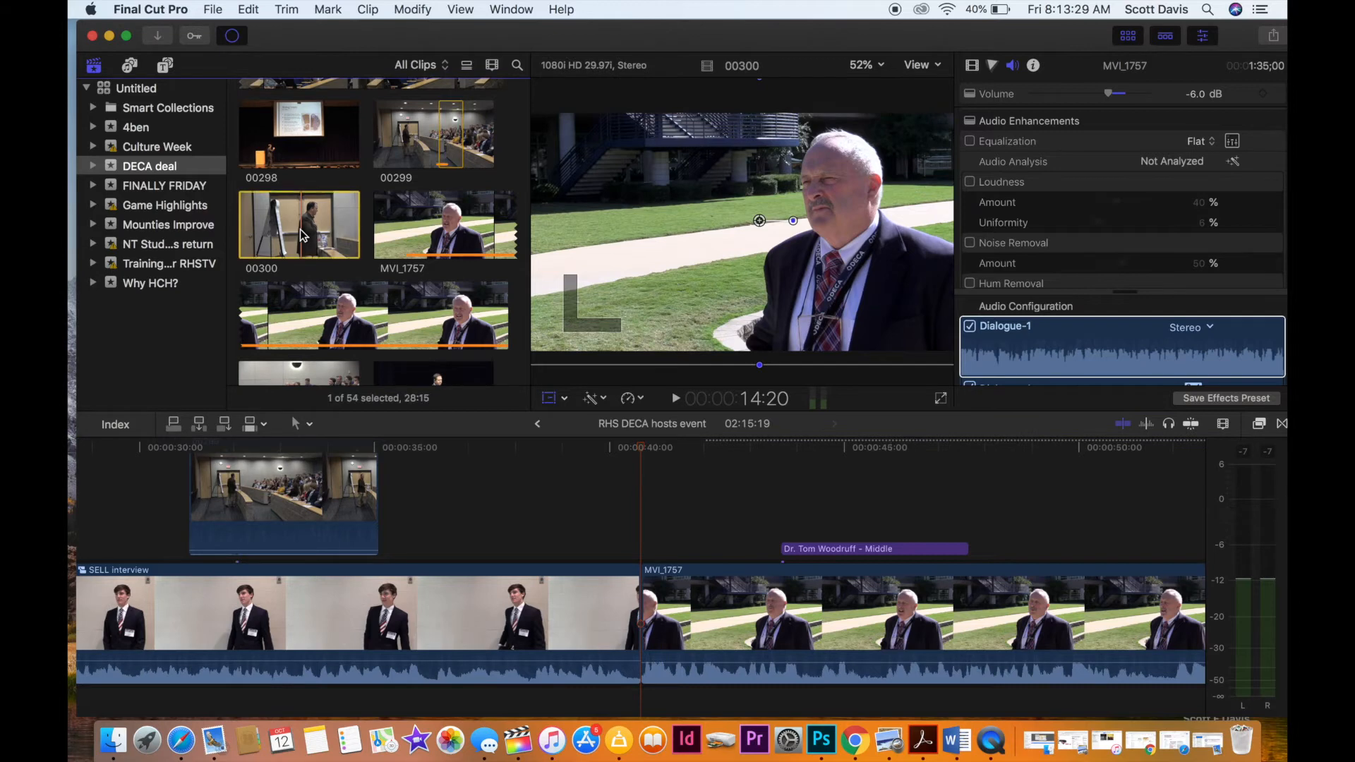
{"action": "key", "text": "space"}
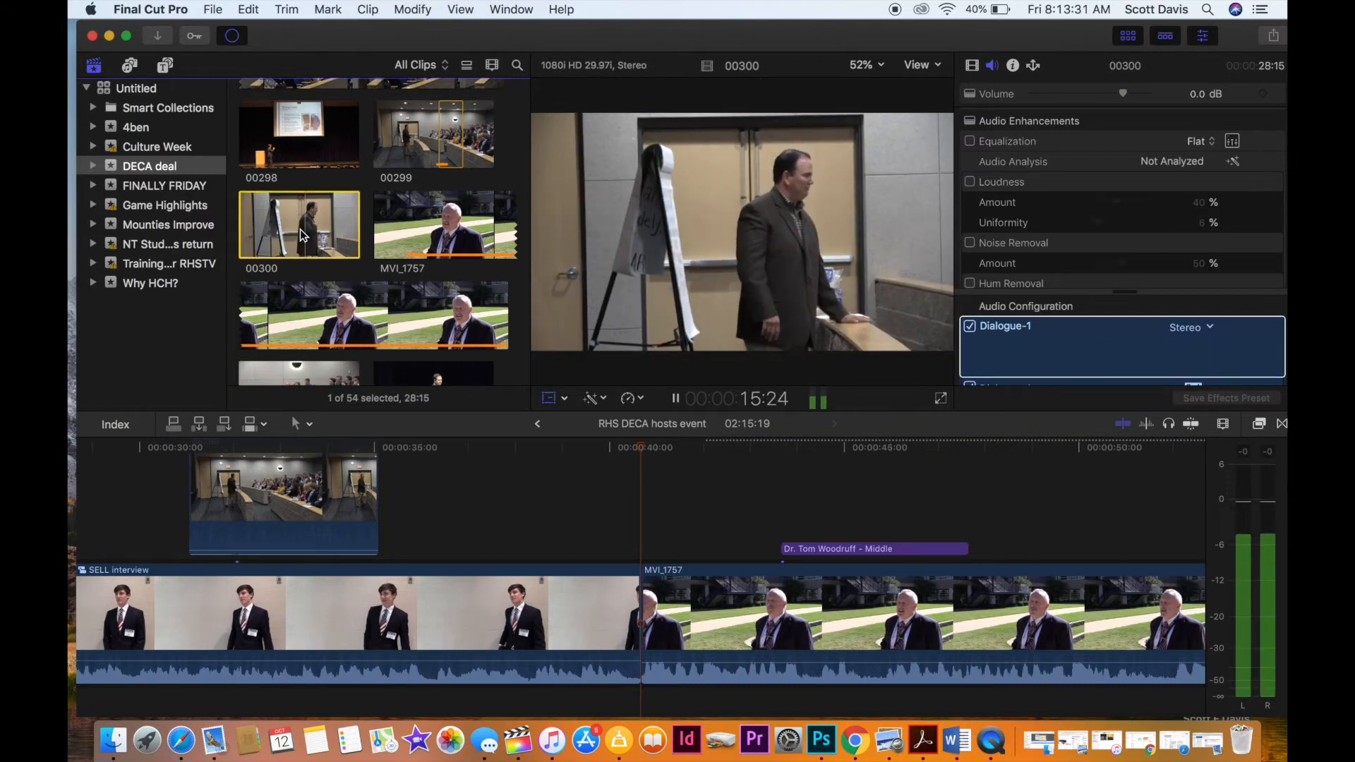
{"action": "key", "text": "space"}
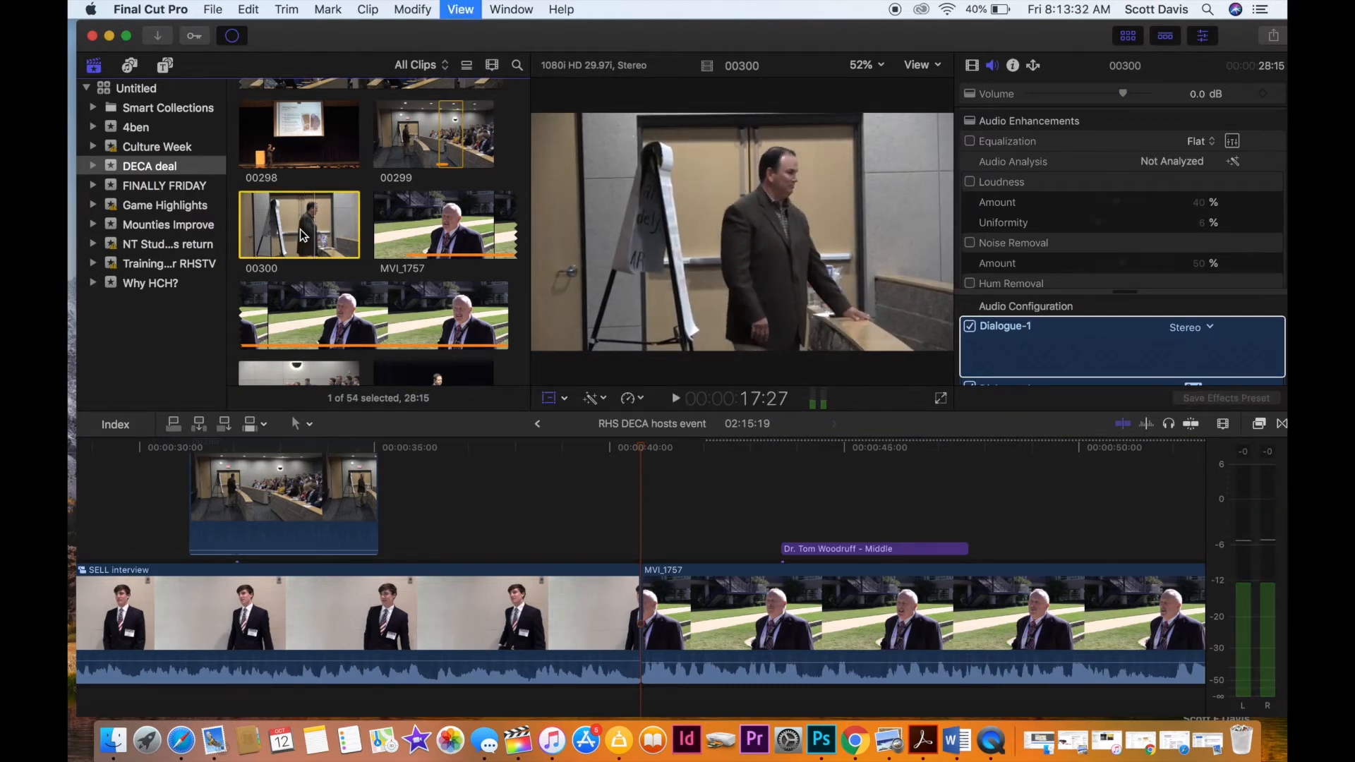
{"action": "scroll", "coordinate": [302, 235], "scroll_direction": "down", "scroll_amount": 5}
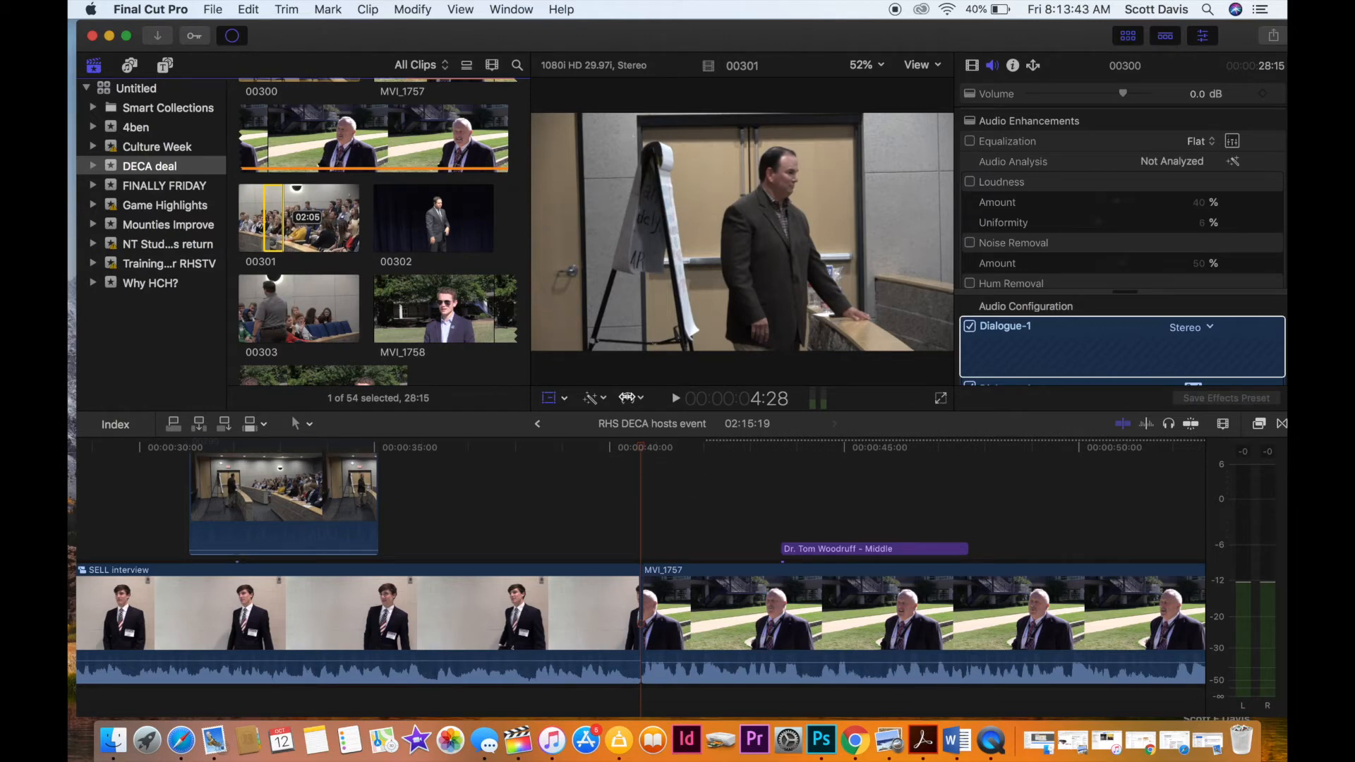
Browse the remaining DECA deal footage through clip 00312 for B-roll, and check the background tasks.
{"action": "scroll", "coordinate": [507, 109], "scroll_direction": "down", "scroll_amount": 10}
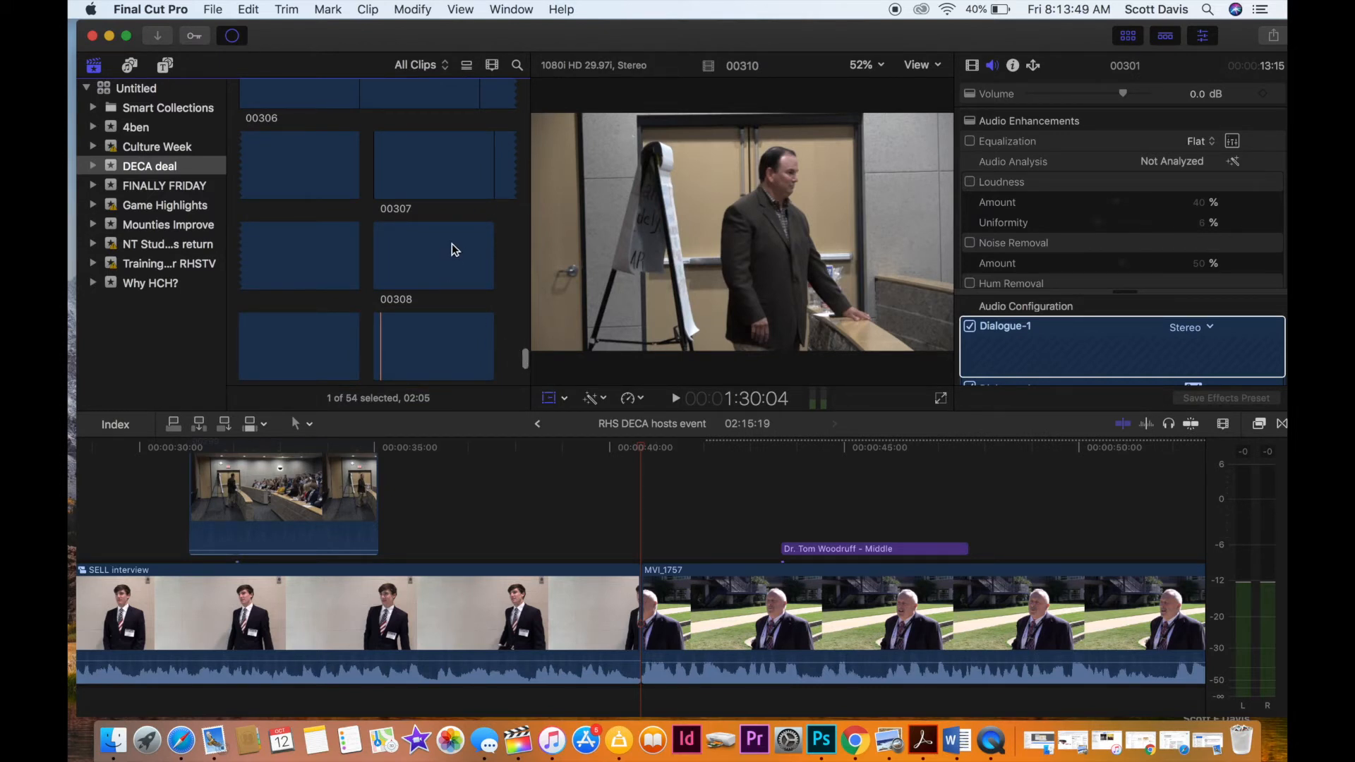
{"action": "scroll", "coordinate": [451, 249], "scroll_direction": "down", "scroll_amount": 5}
{"action": "left_click", "coordinate": [432, 216]}
{"action": "key", "text": "Down"}
{"action": "left_click", "coordinate": [233, 37]}
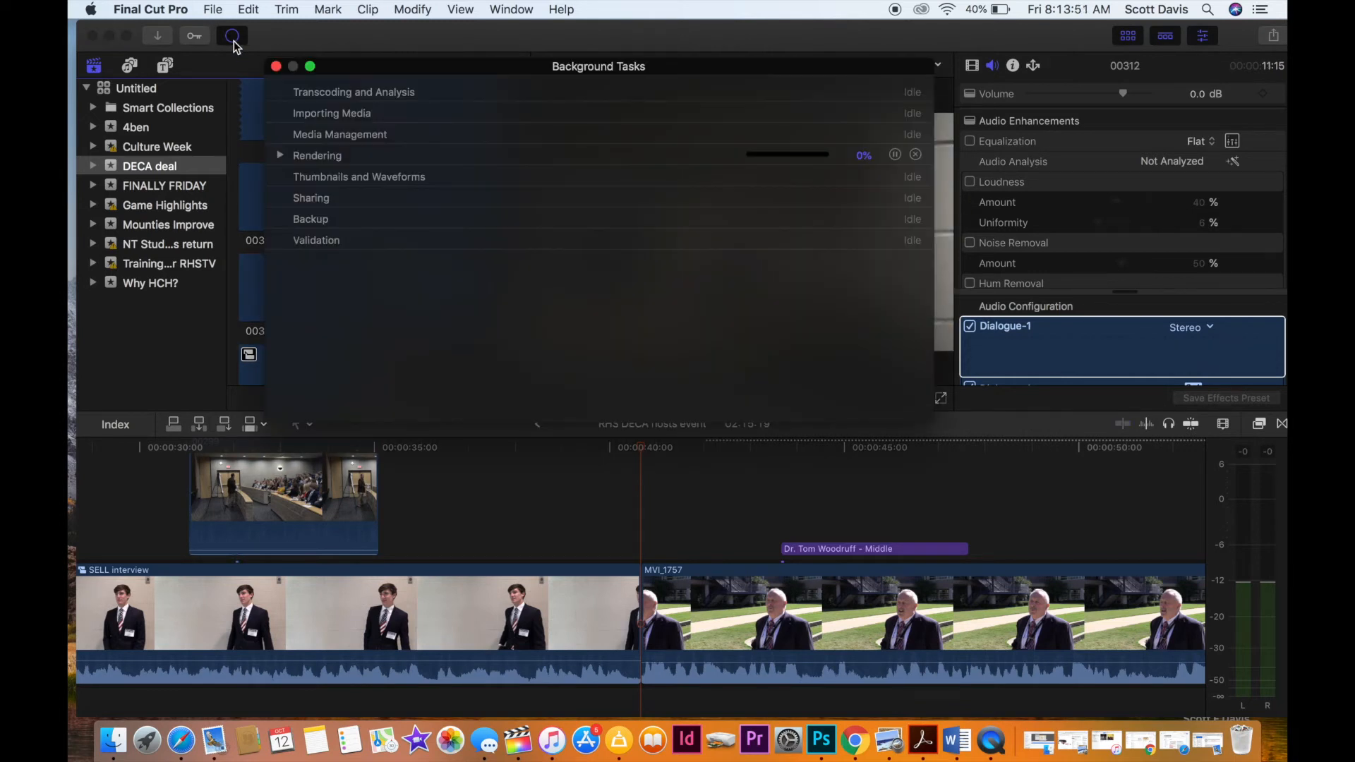
{"action": "left_click", "coordinate": [276, 67]}
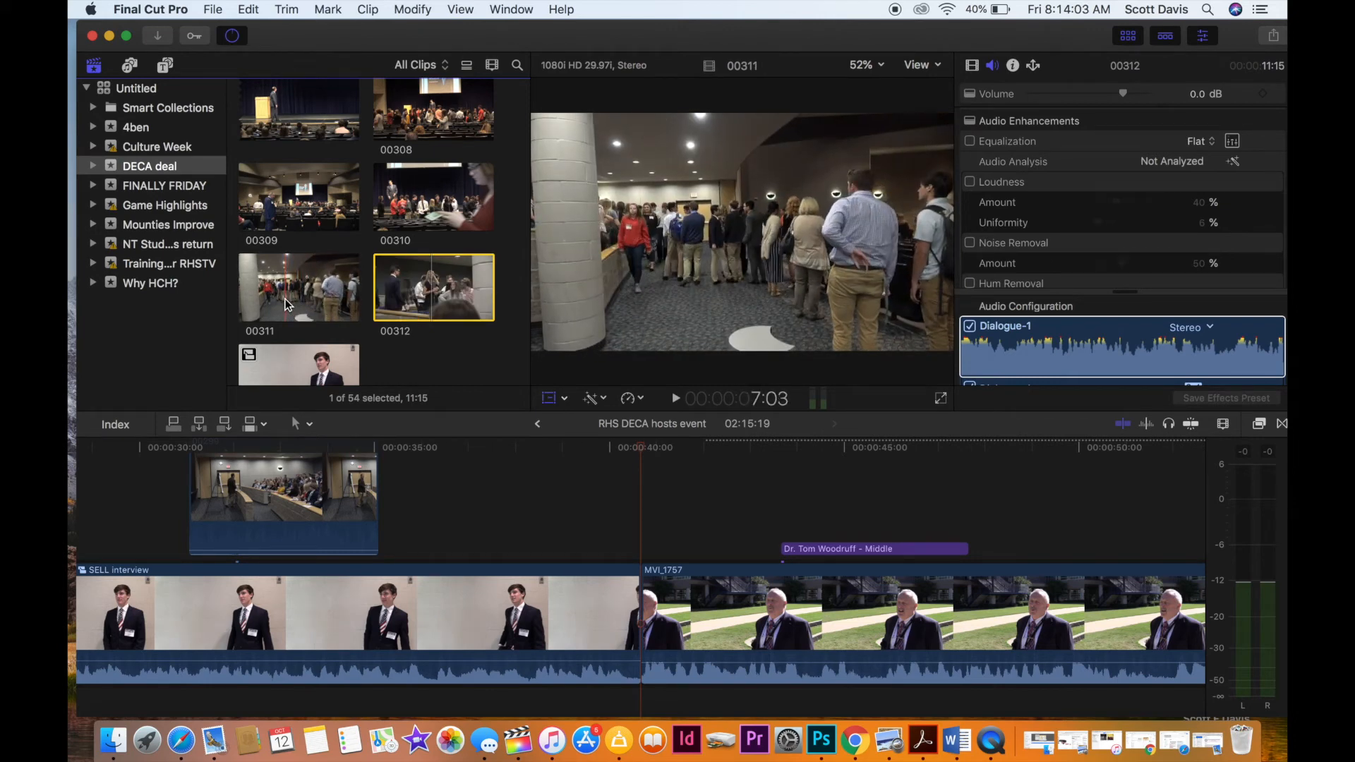
{"action": "scroll", "coordinate": [308, 303], "scroll_direction": "up", "scroll_amount": 1}
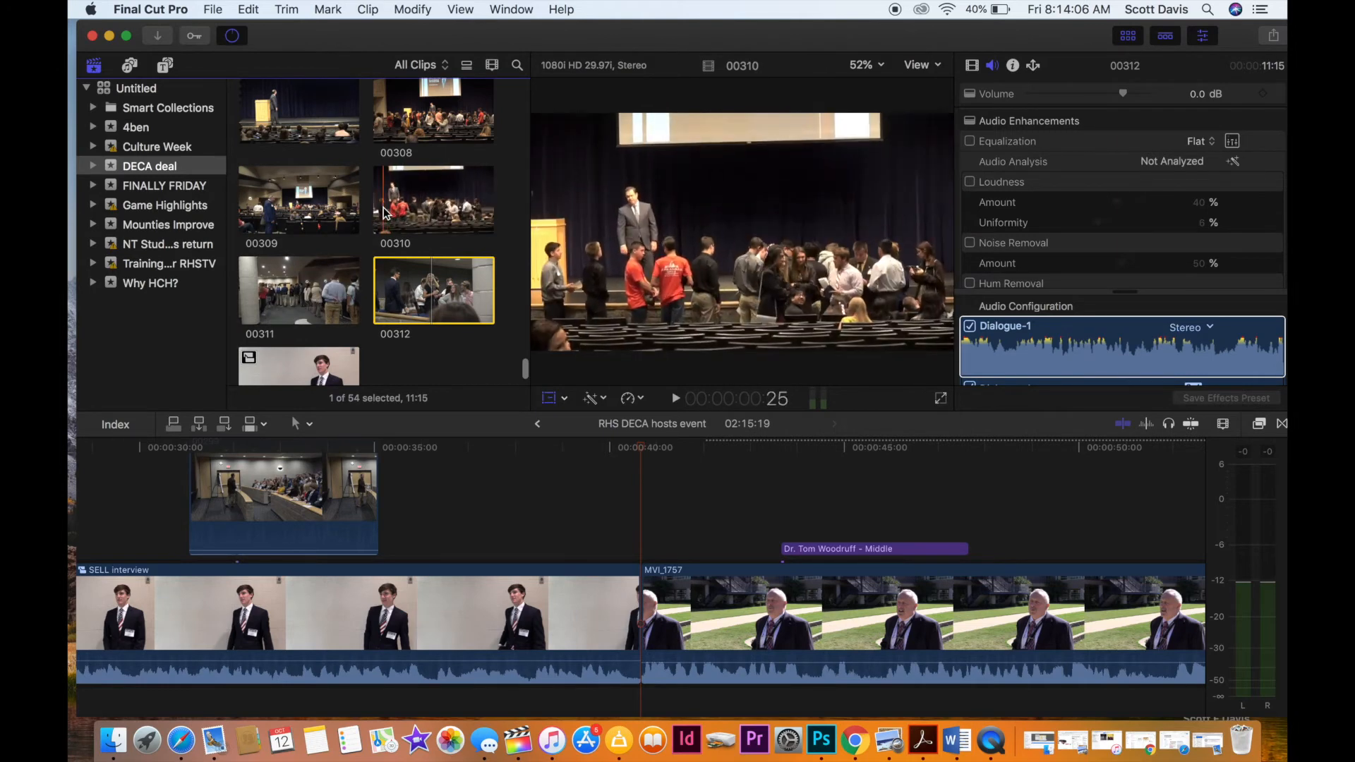
Try marking a short range in the second half of clip 00310, showing the students in front of the stage.
{"action": "left_click_drag", "start_coordinate": [385, 213], "coordinate": [399, 209]}
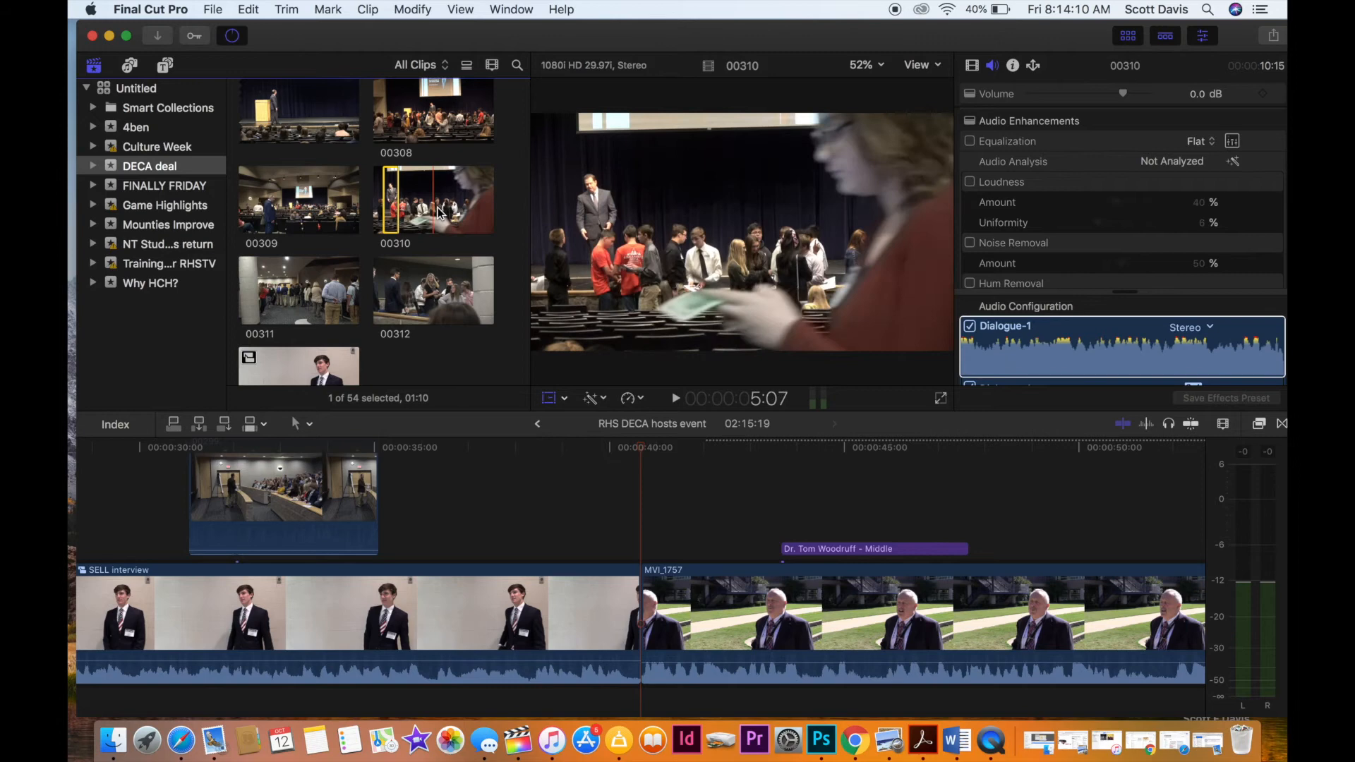
{"action": "left_click_drag", "start_coordinate": [446, 210], "coordinate": [472, 210]}
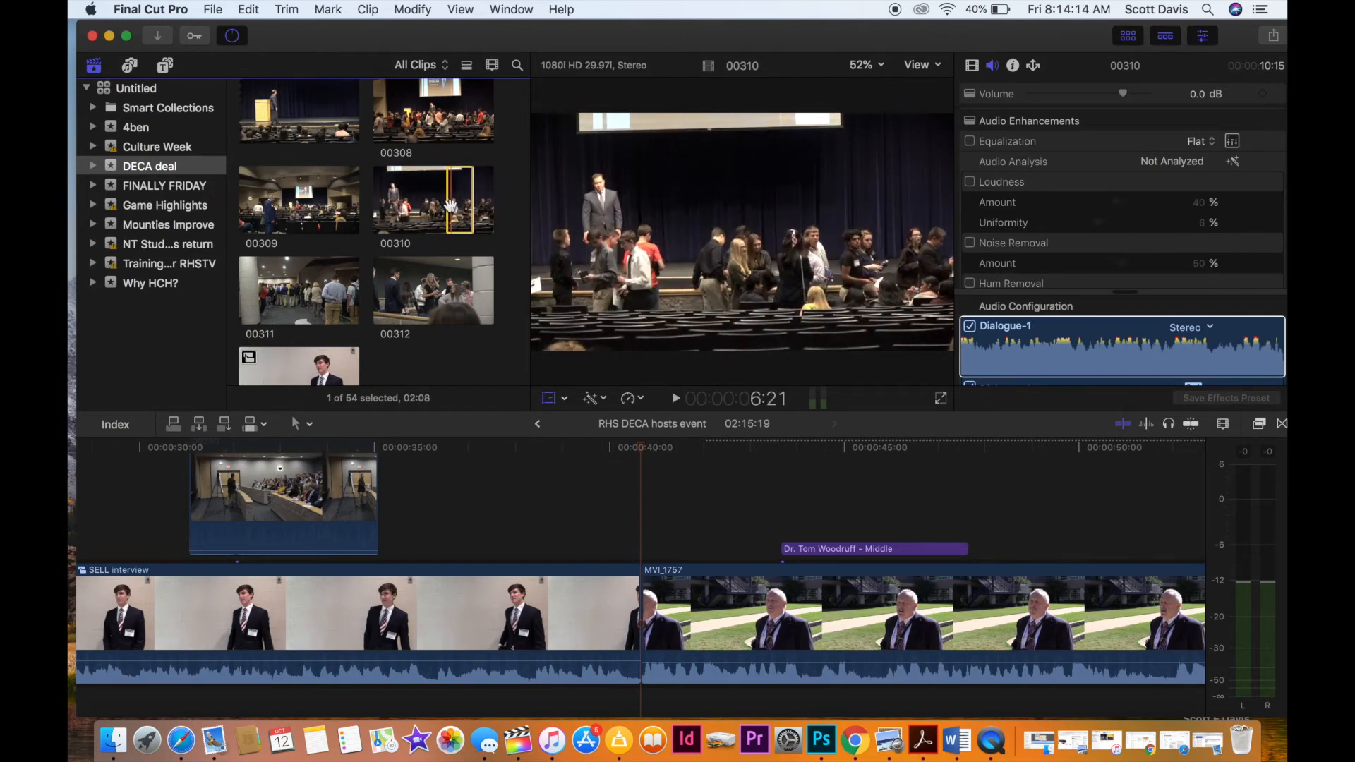
{"action": "key", "text": "space"}
{"action": "key", "text": "i"}
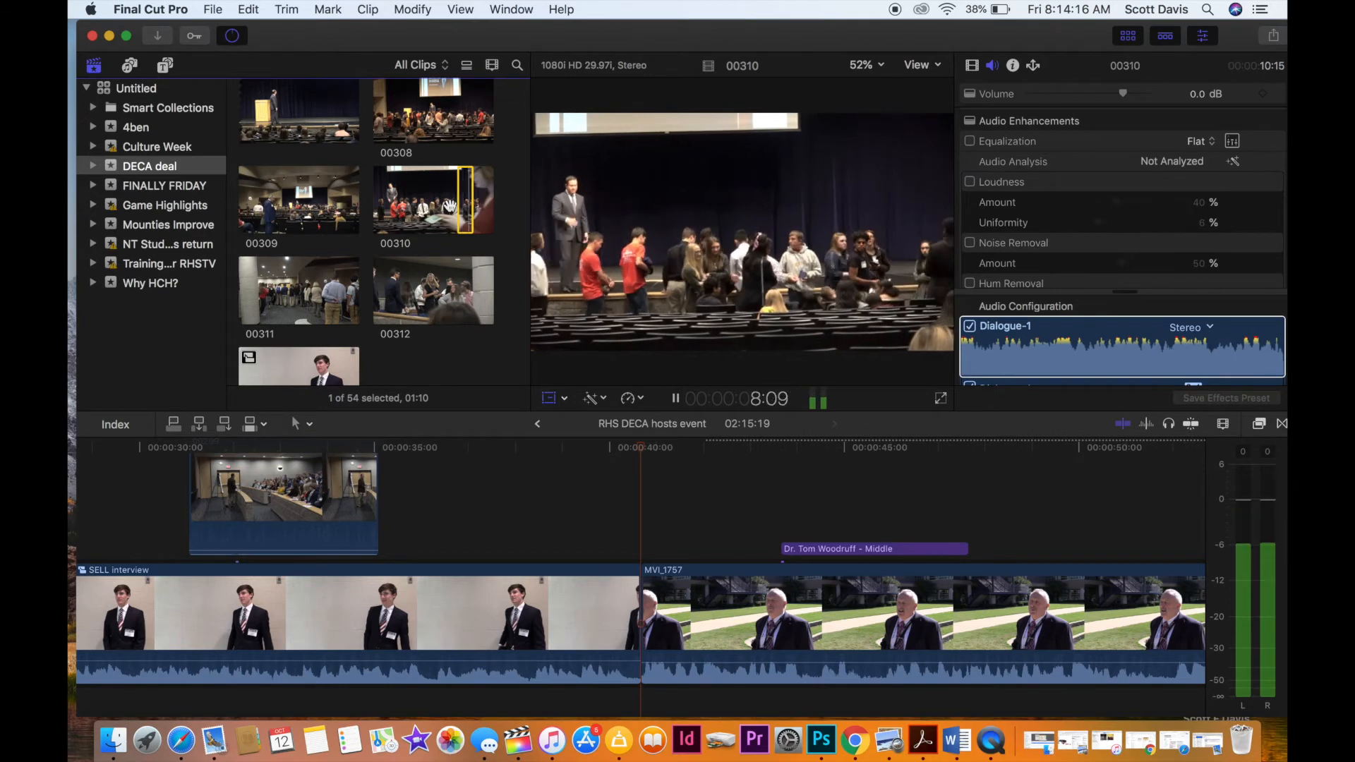
{"action": "key", "text": "o"}
{"action": "key", "text": "space"}
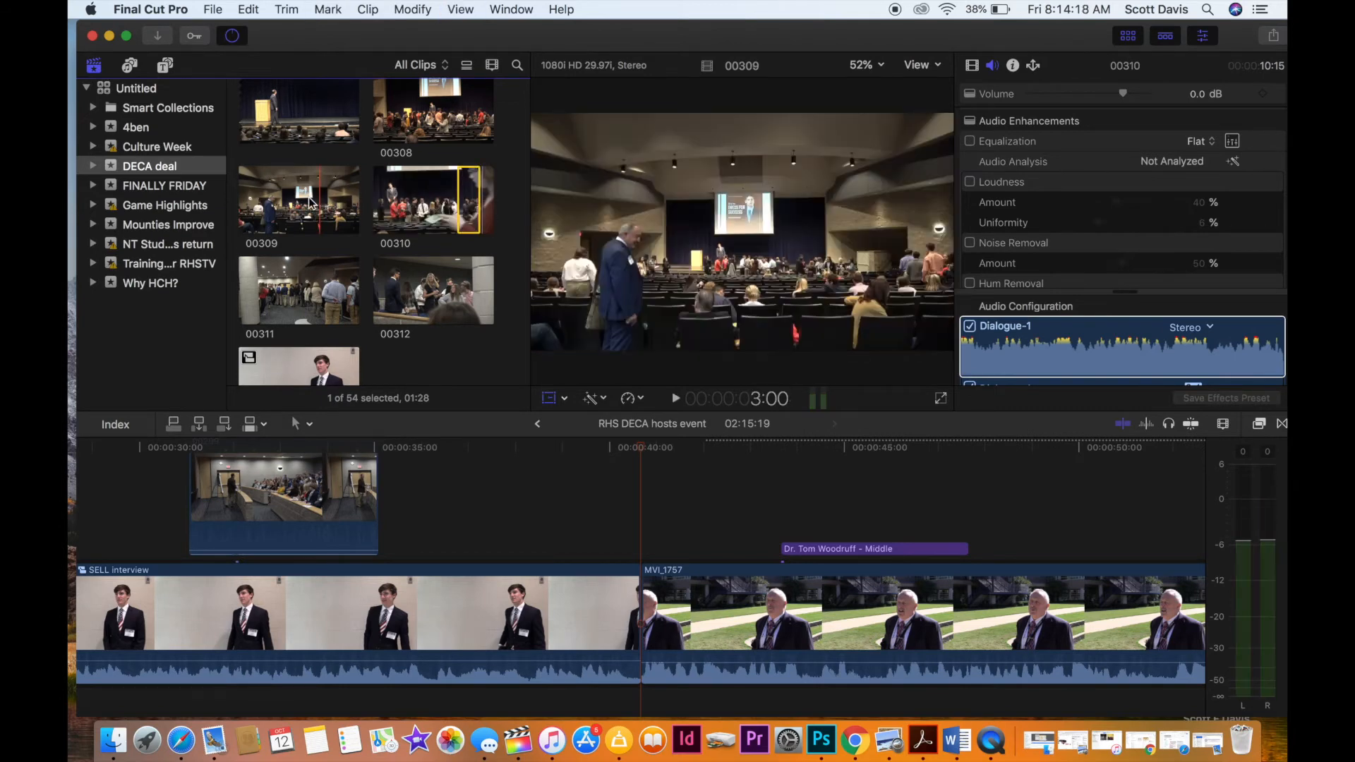
Connect a muted 1:25 range of auditorium clip 00309 over the end of the student interview, and extend its start about half a second earlier.
{"action": "left_click", "coordinate": [285, 206]}
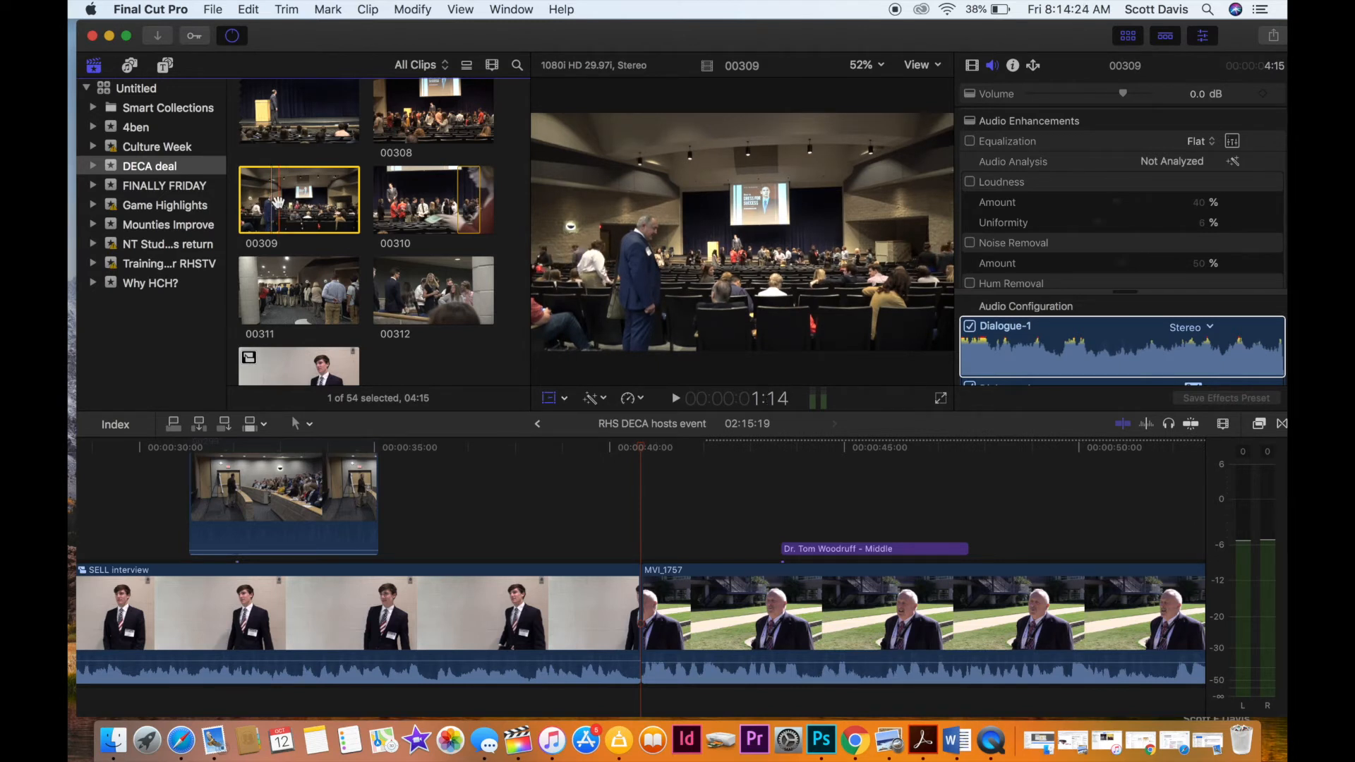
{"action": "key", "text": "space"}
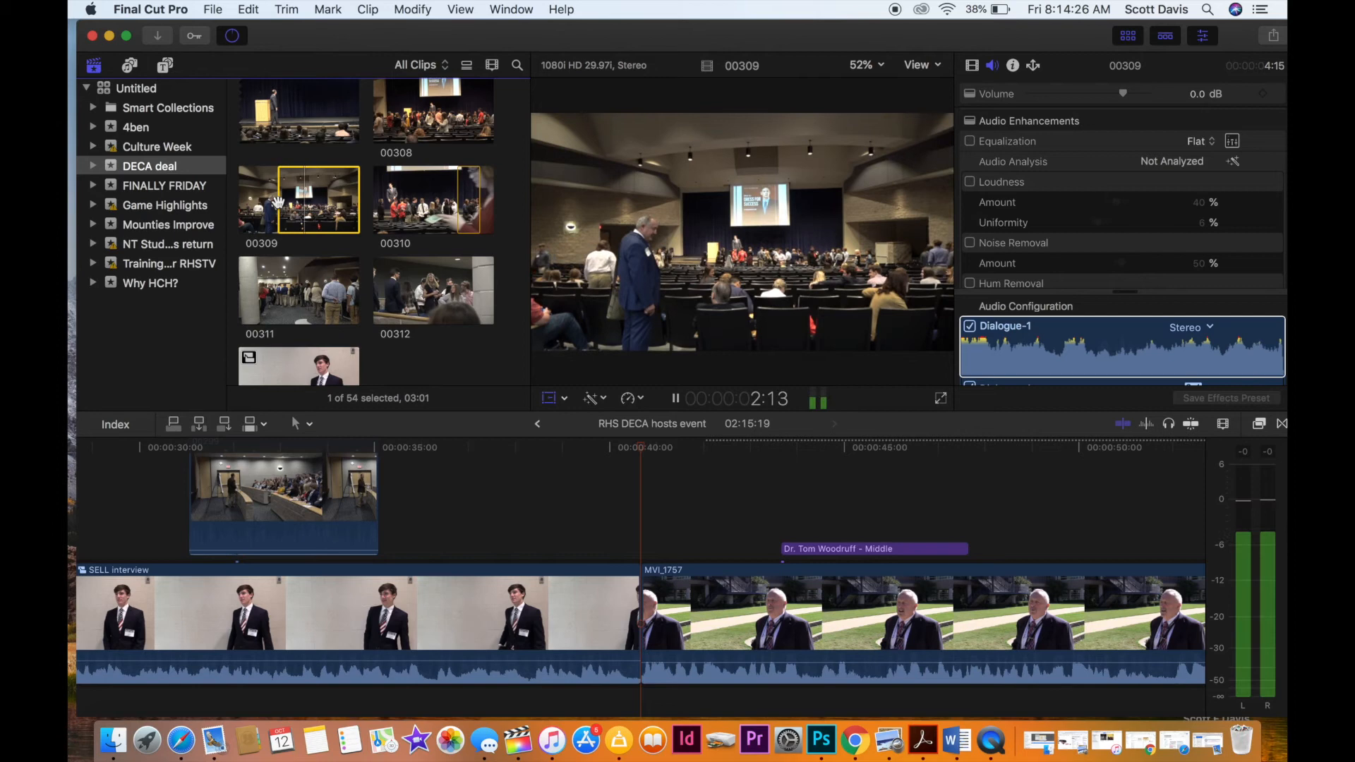
{"action": "left_click_drag", "start_coordinate": [279, 202], "coordinate": [587, 554]}
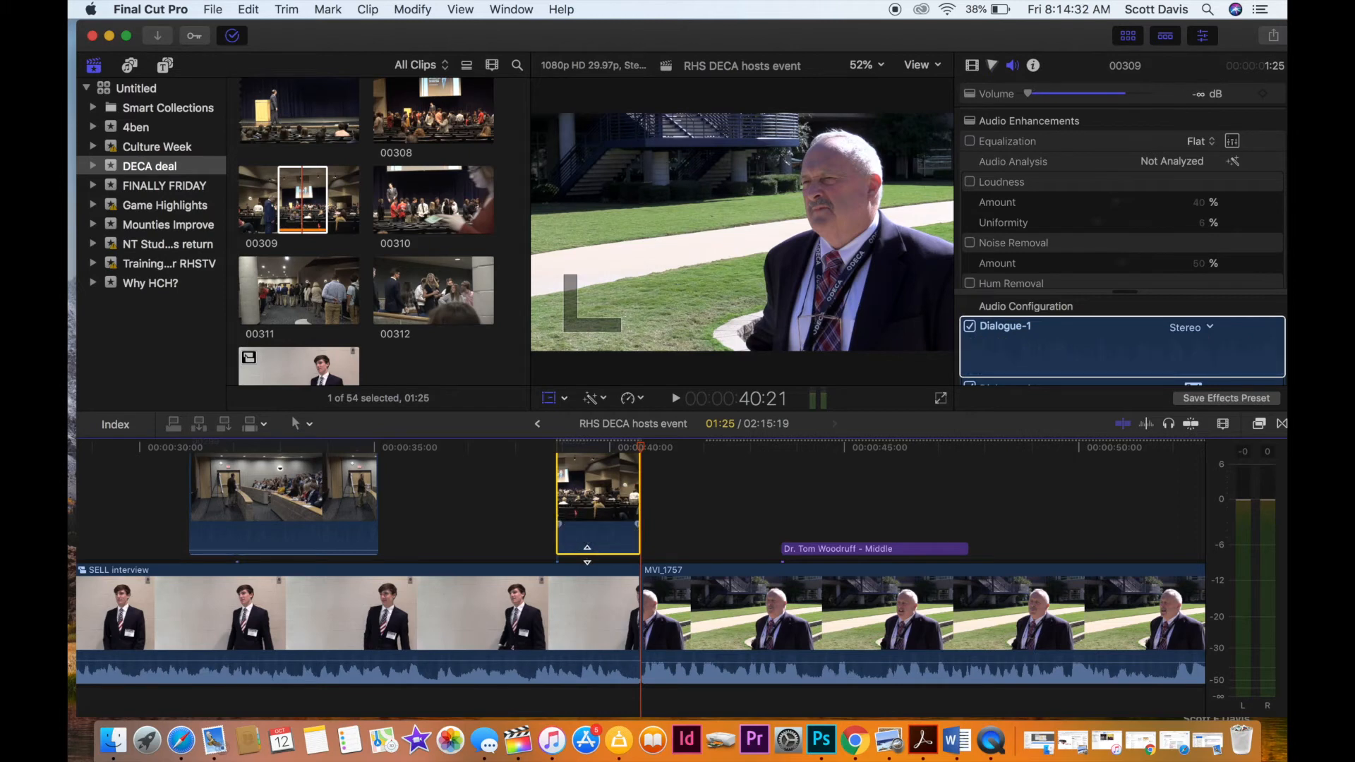
{"action": "left_click_drag", "start_coordinate": [561, 507], "coordinate": [533, 511]}
Play back from about 35 seconds, through the 00309 B-roll and into the adviser interview with its name title.
{"action": "left_click", "coordinate": [392, 519]}
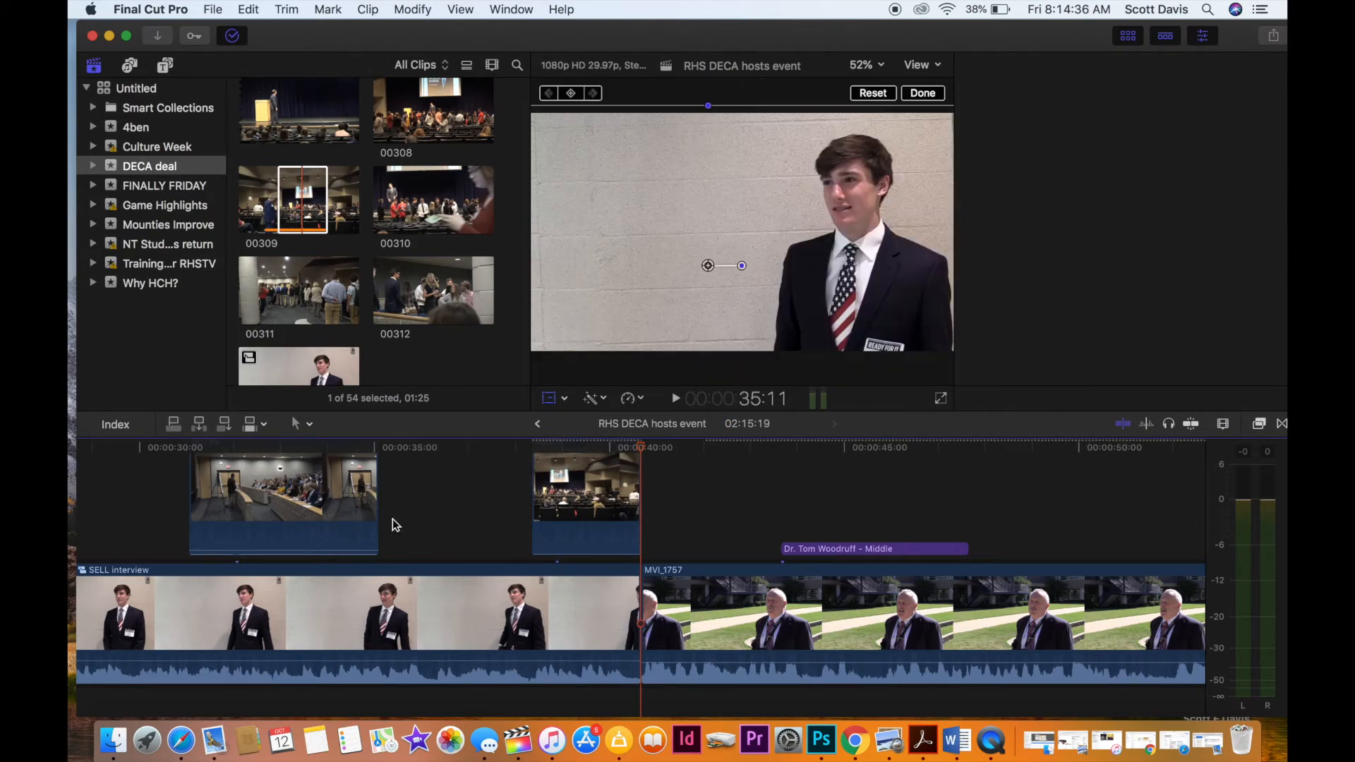
{"action": "key", "text": "space"}
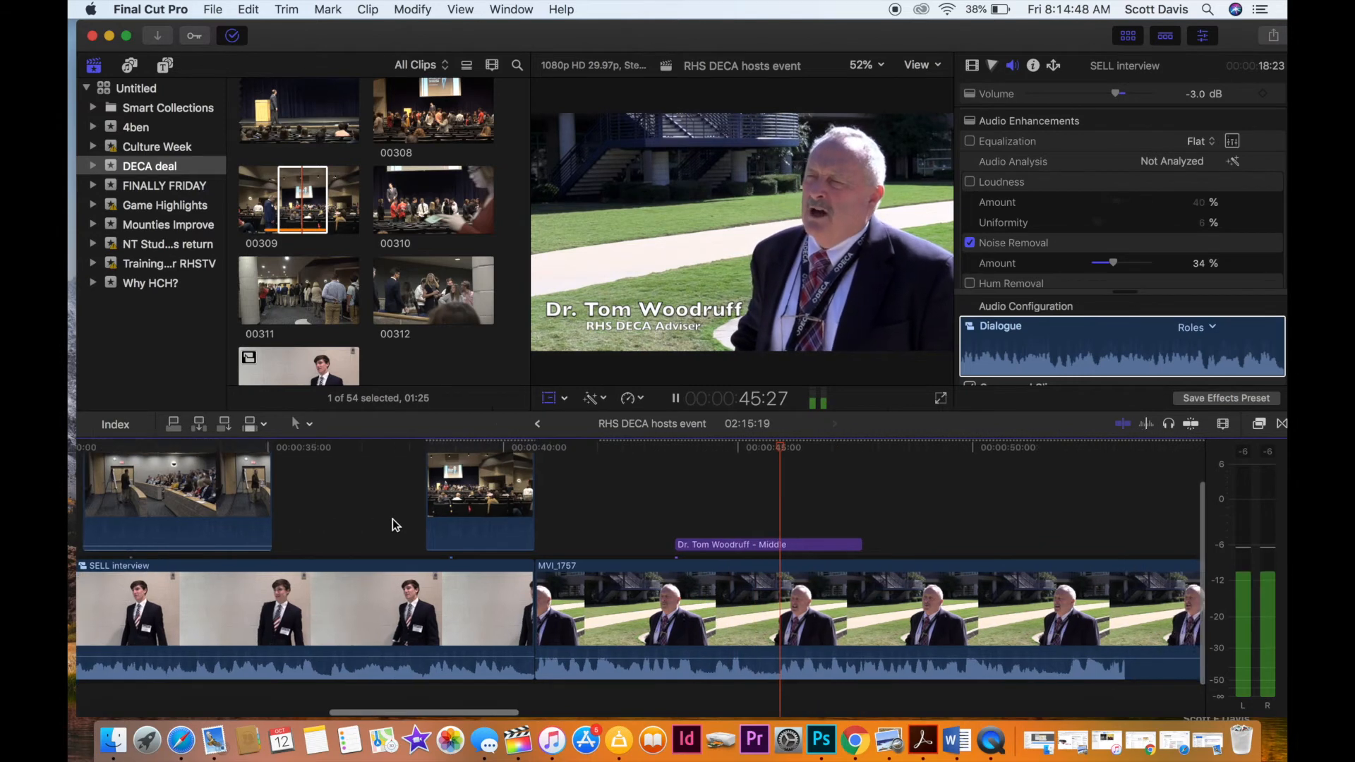
{"action": "scroll", "coordinate": [393, 525], "scroll_direction": "right", "scroll_amount": 3}
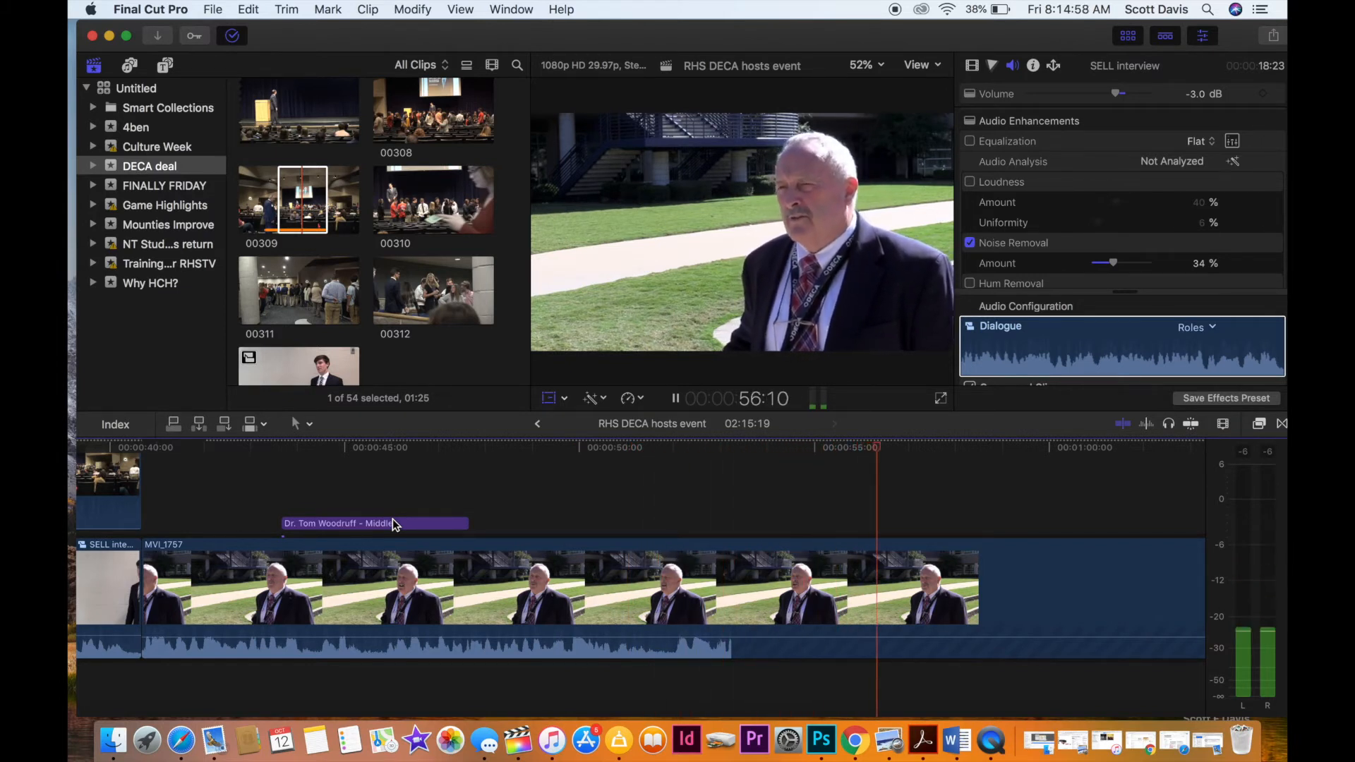
Play the adviser interview MVI_1757 from about 0:56 to 1:16, listening for a point to end his answer.
{"action": "key", "text": "space"}
{"action": "scroll", "coordinate": [393, 519], "scroll_direction": "right", "scroll_amount": 4}
{"action": "key", "text": "space"}
{"action": "scroll", "coordinate": [489, 561], "scroll_direction": "right", "scroll_amount": 5}
{"action": "scroll", "coordinate": [490, 565], "scroll_direction": "right", "scroll_amount": 3}
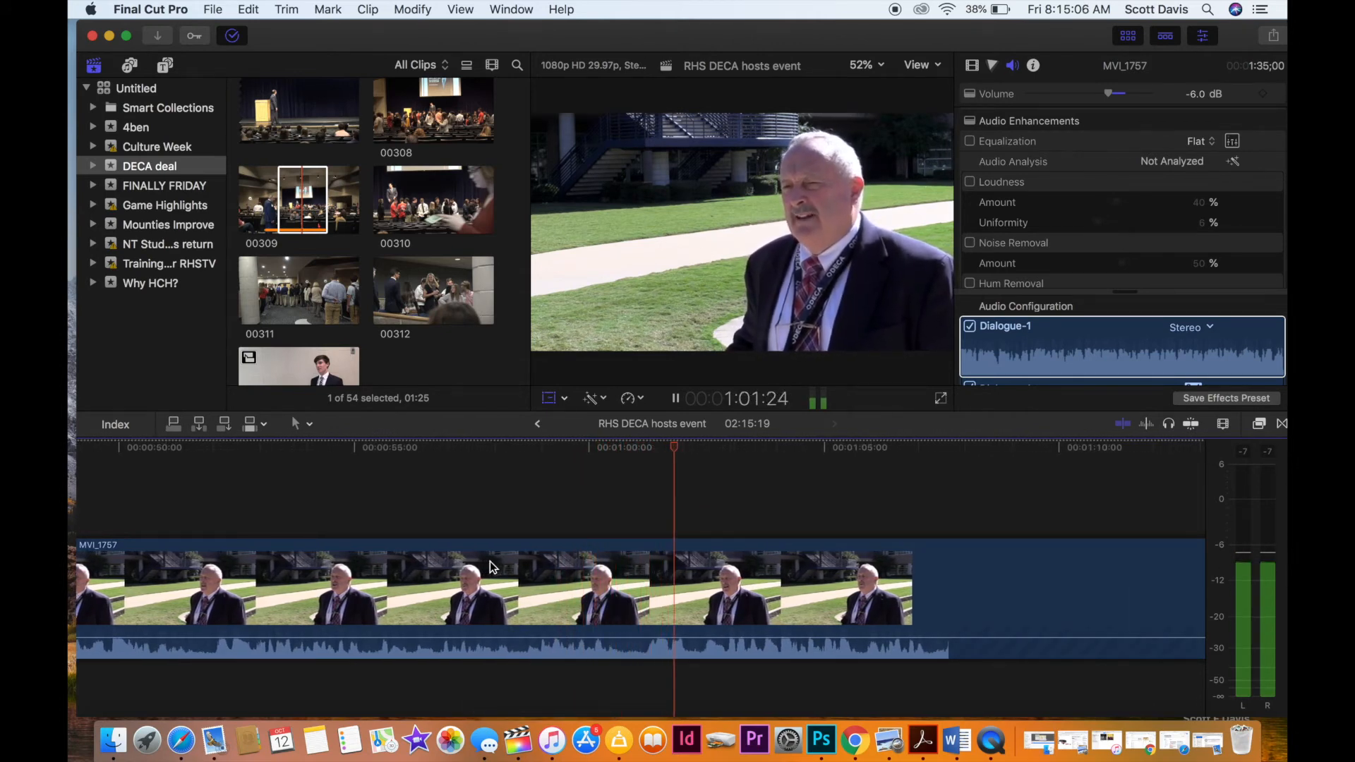
{"action": "scroll", "coordinate": [489, 561], "scroll_direction": "right", "scroll_amount": 5}
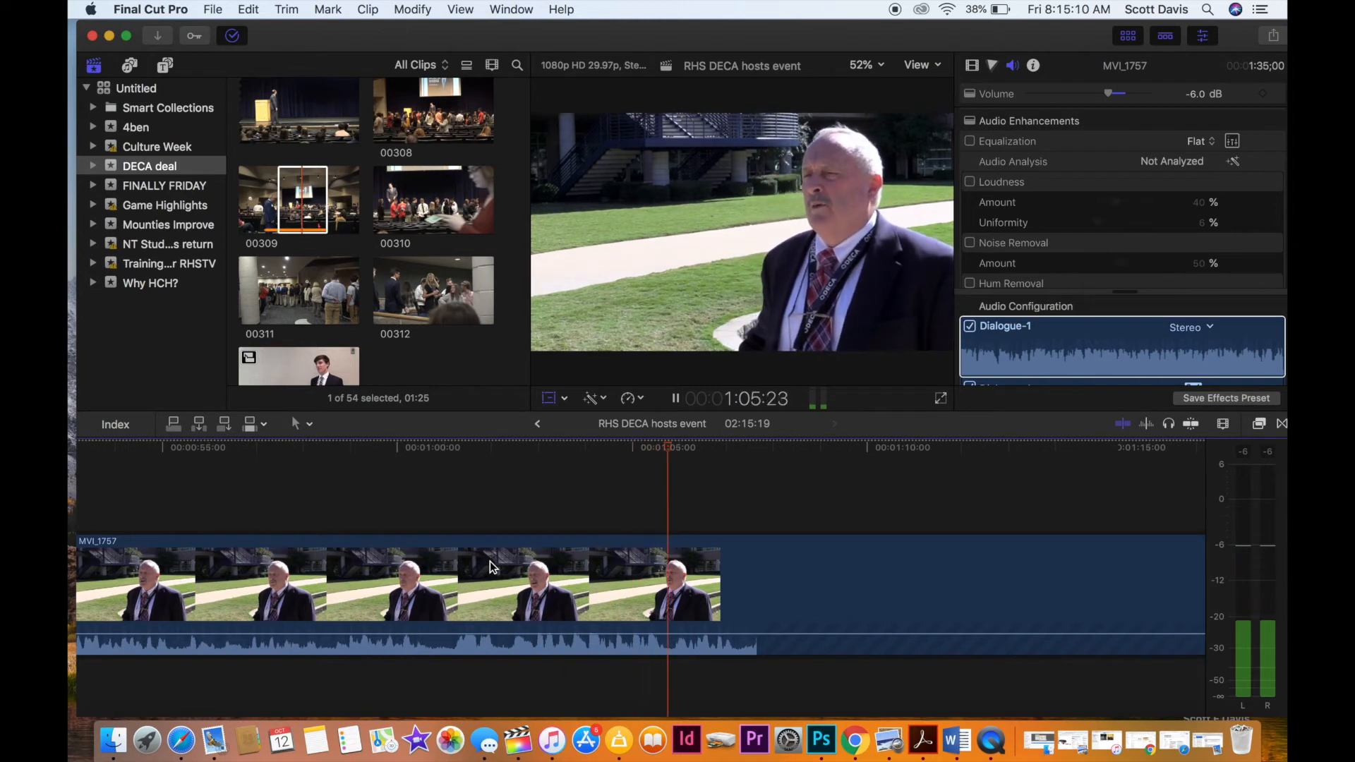
{"action": "scroll", "coordinate": [490, 561], "scroll_direction": "right", "scroll_amount": 2}
{"action": "scroll", "coordinate": [489, 561], "scroll_direction": "right", "scroll_amount": 1}
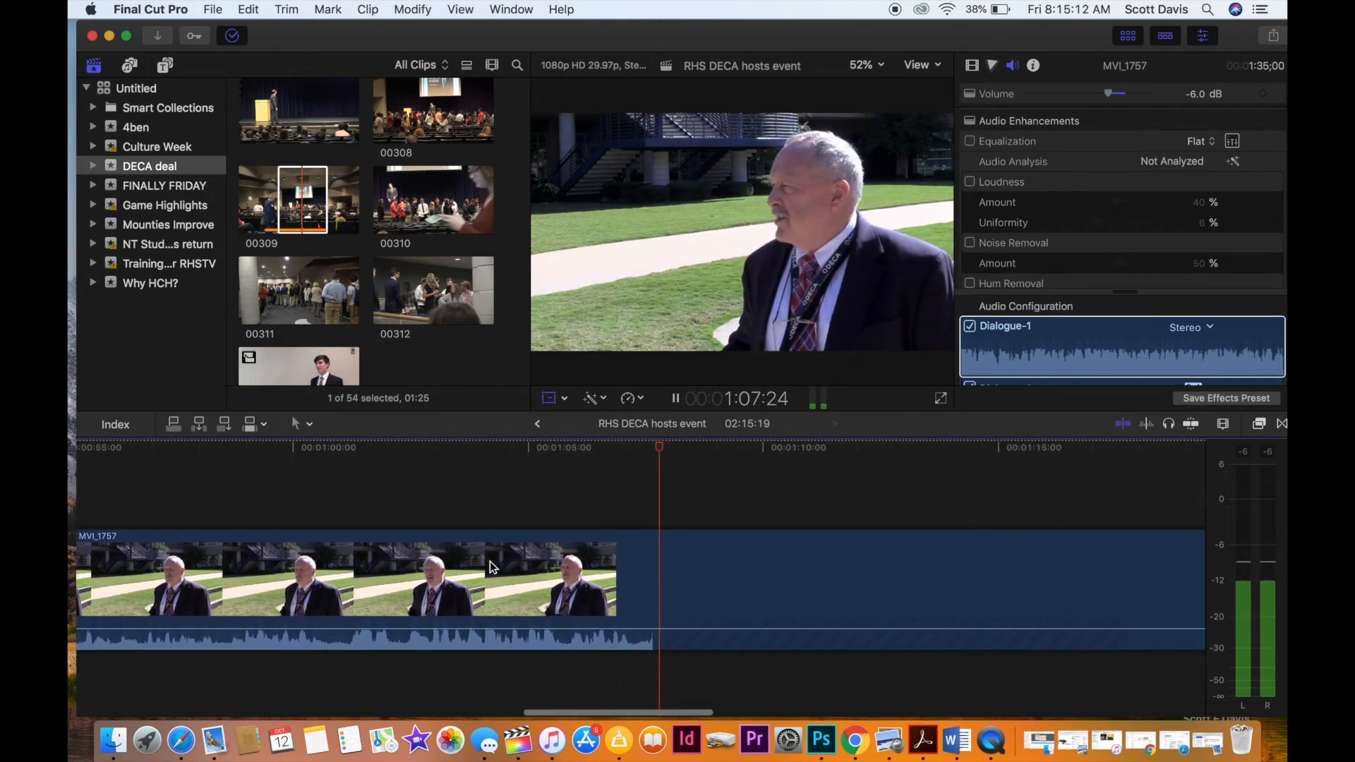
{"action": "scroll", "coordinate": [489, 561], "scroll_direction": "right", "scroll_amount": 4}
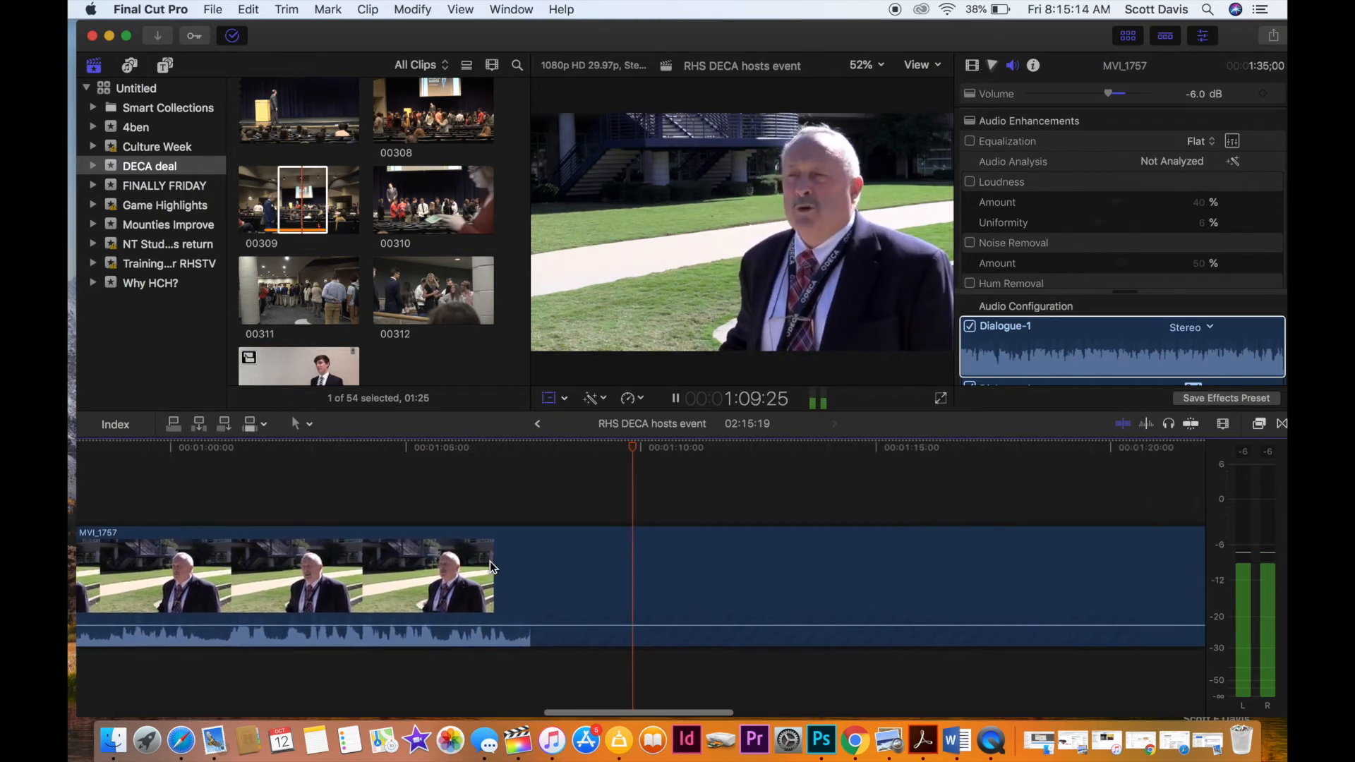
{"action": "key", "text": "space"}
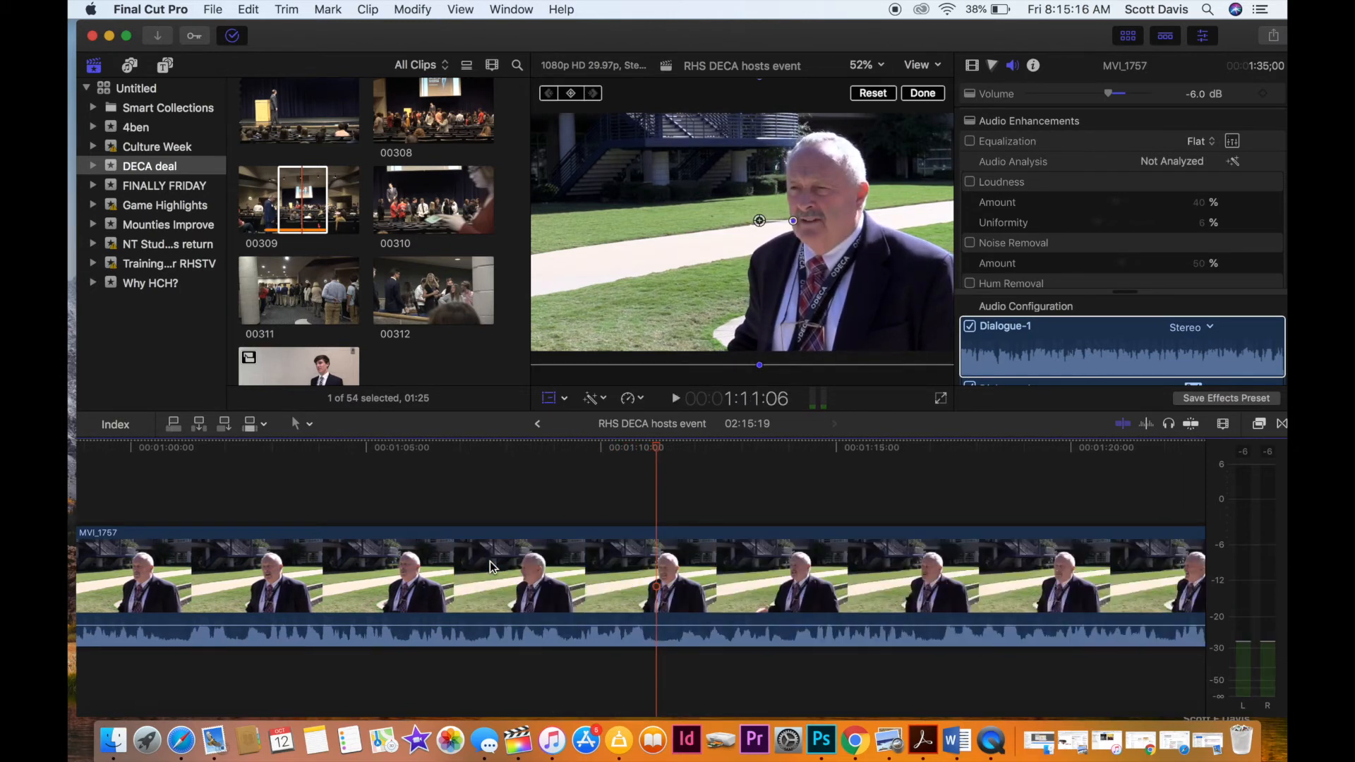
{"action": "key", "text": "space"}
{"action": "scroll", "coordinate": [490, 561], "scroll_direction": "right", "scroll_amount": 4}
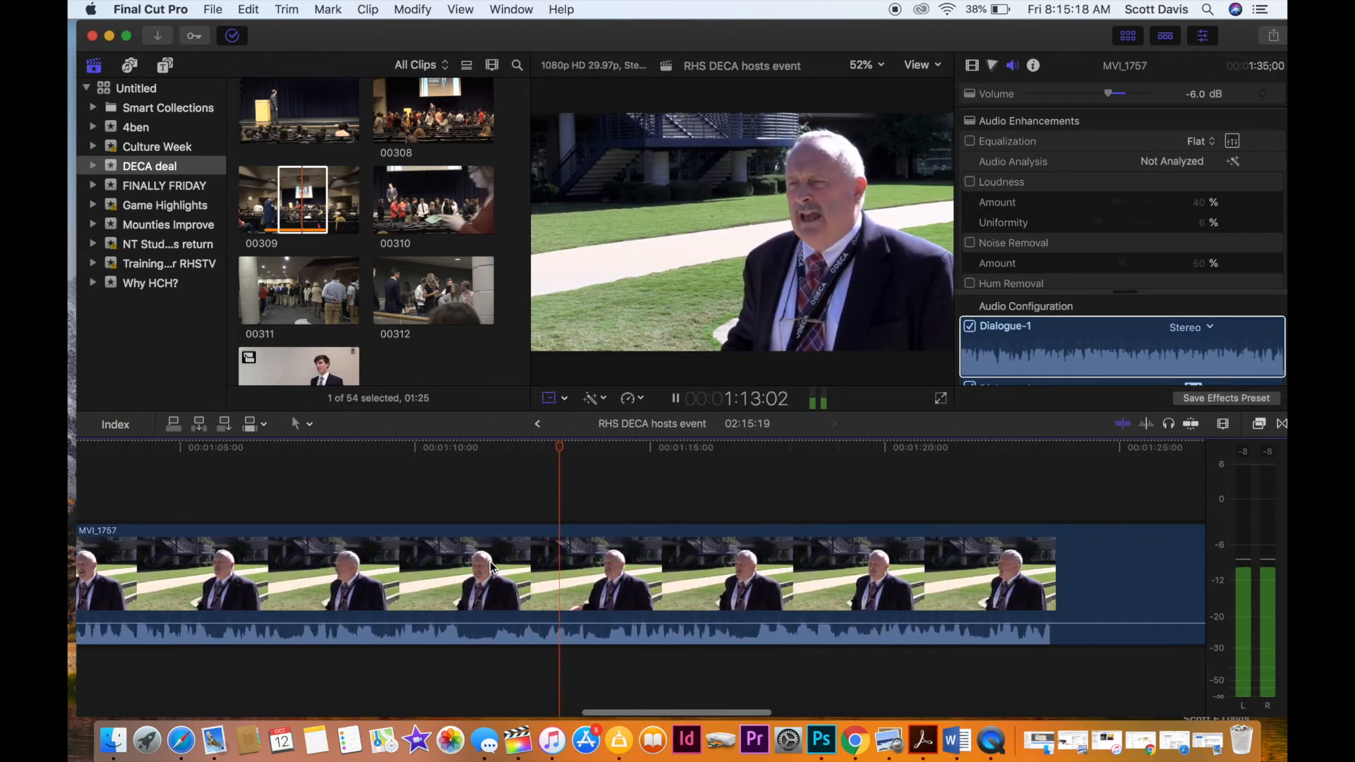
{"action": "key", "text": "space"}
{"action": "key", "text": "space"}
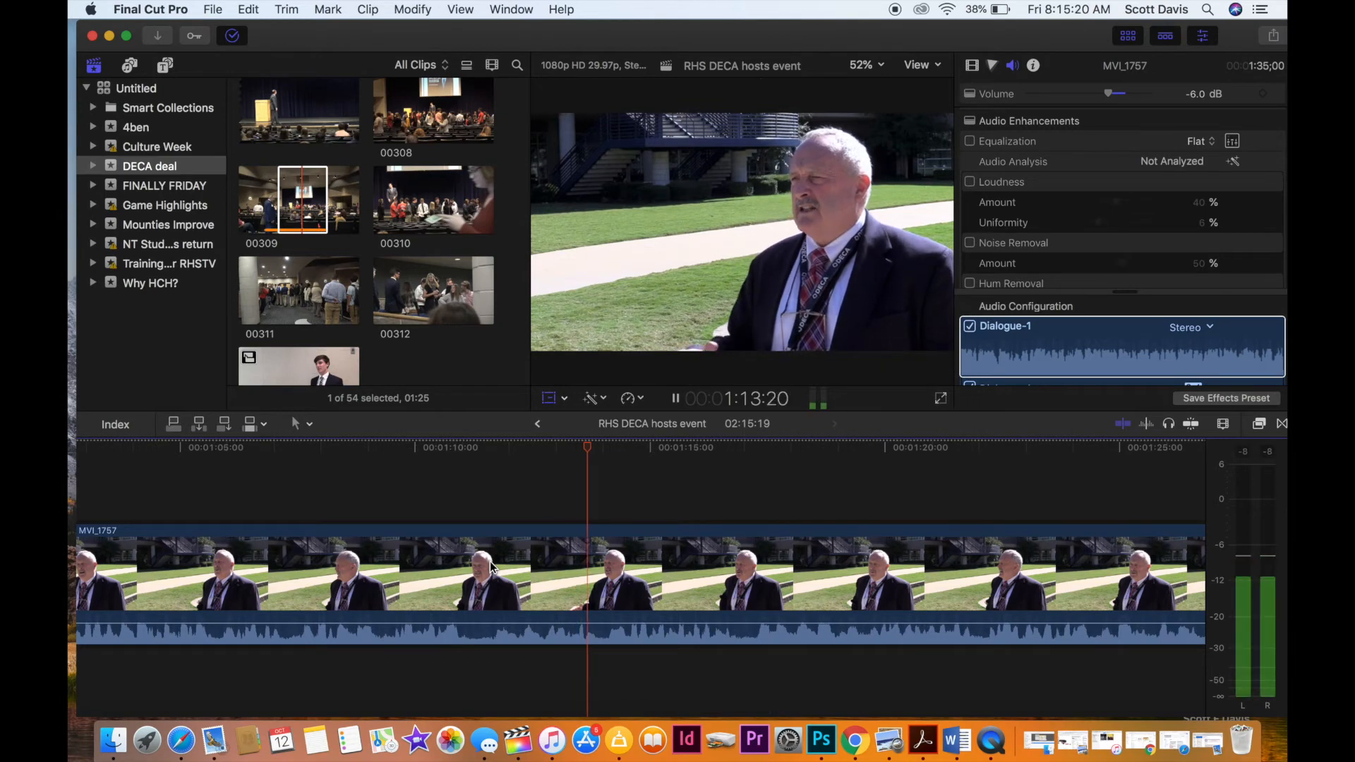
{"action": "scroll", "coordinate": [489, 565], "scroll_direction": "right", "scroll_amount": 4}
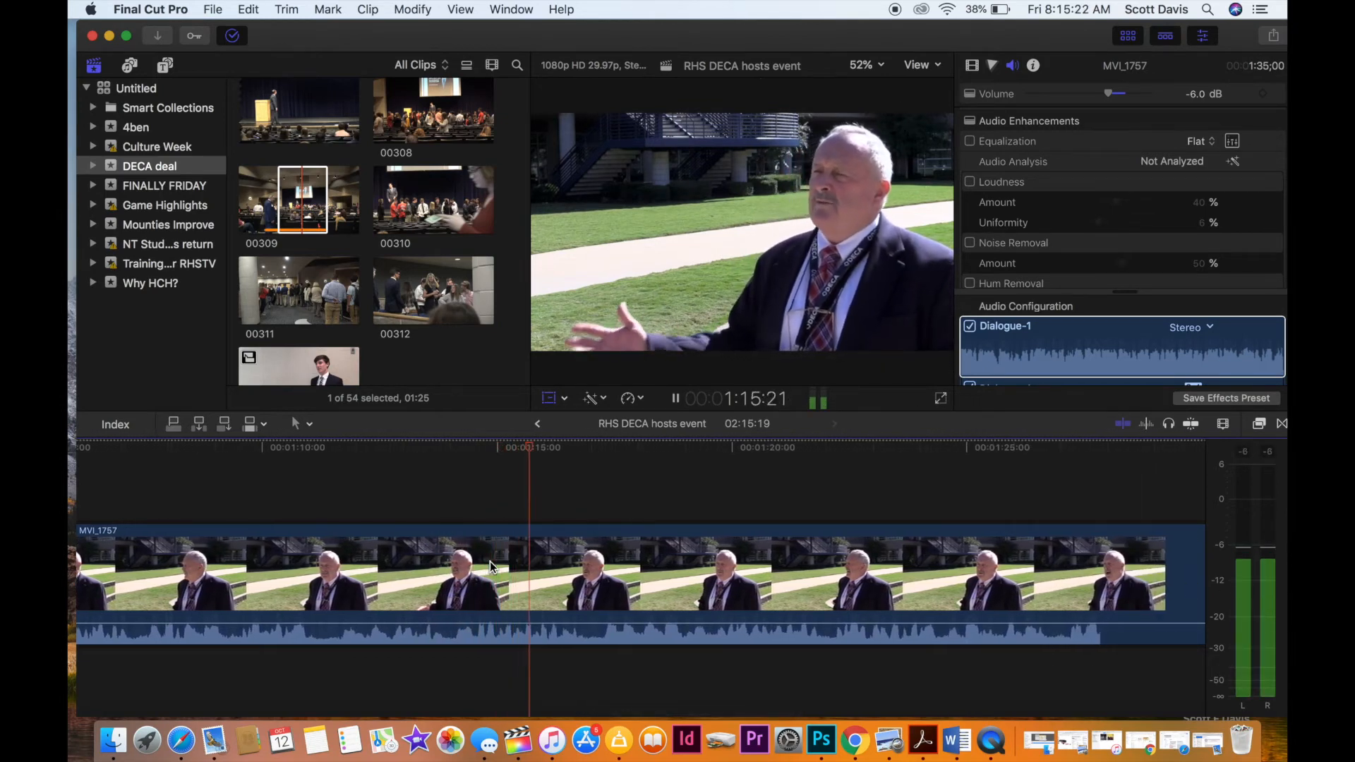
{"action": "key", "text": "space"}
{"action": "scroll", "coordinate": [490, 561], "scroll_direction": "left", "scroll_amount": 2}
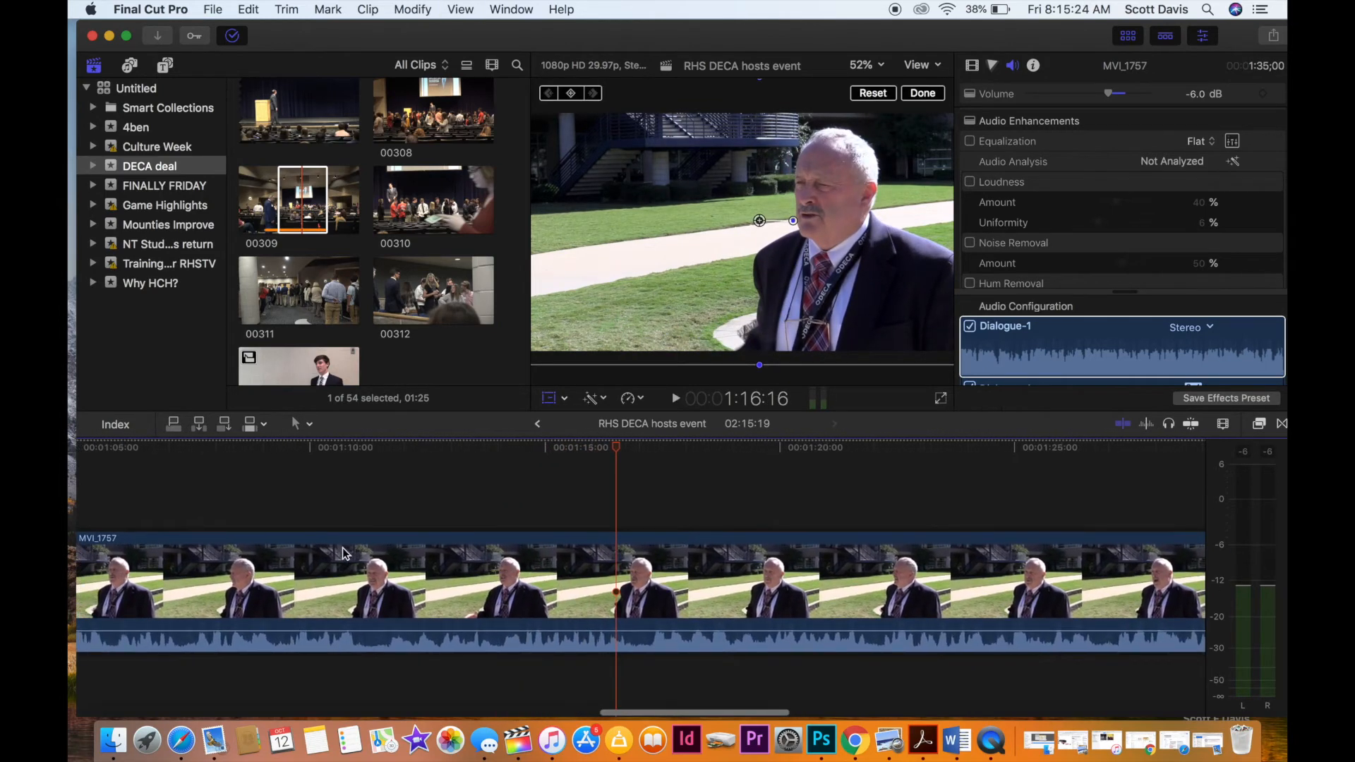
Replay the adviser interview from about 1:10 and split MVI_1757 at 1:11:07.
{"action": "left_click", "coordinate": [317, 508]}
{"action": "key", "text": "space"}
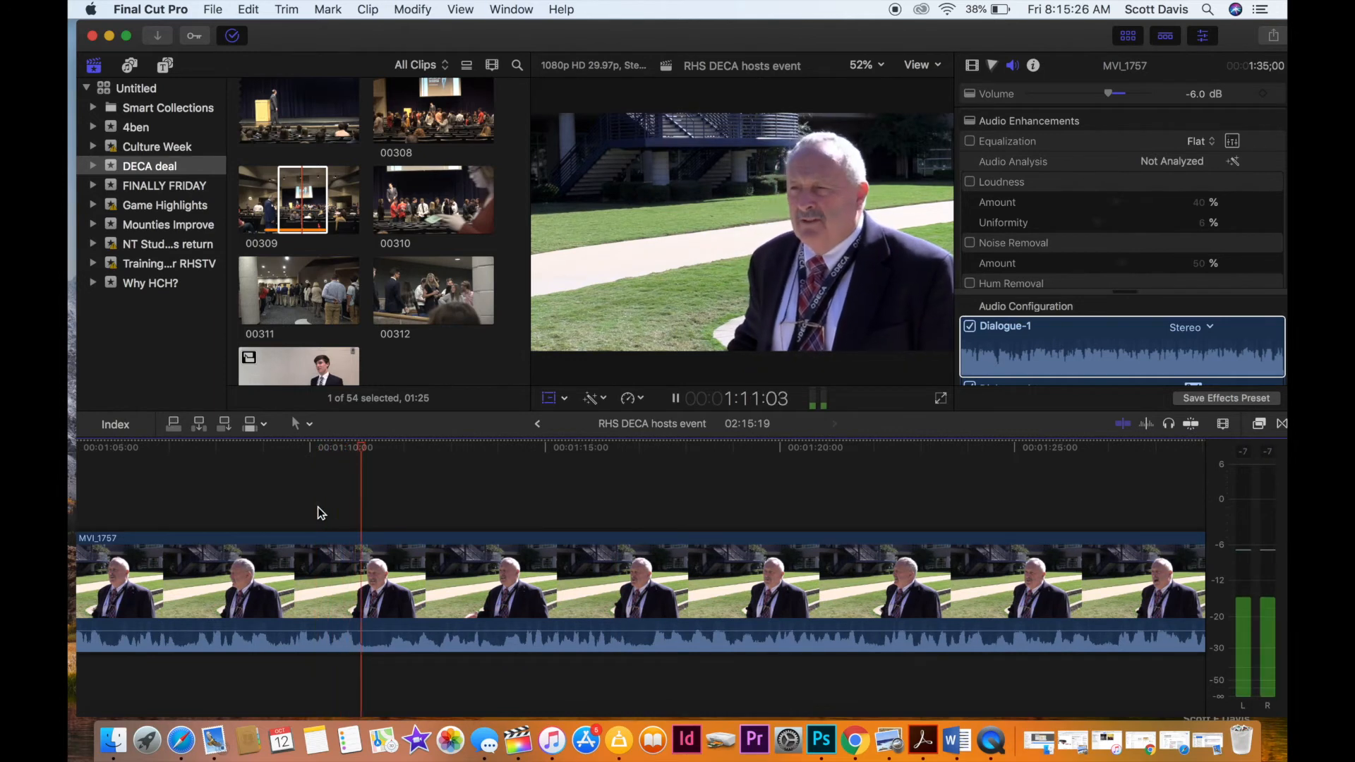
{"action": "key", "text": "space"}
{"action": "left_click", "coordinate": [371, 607]}
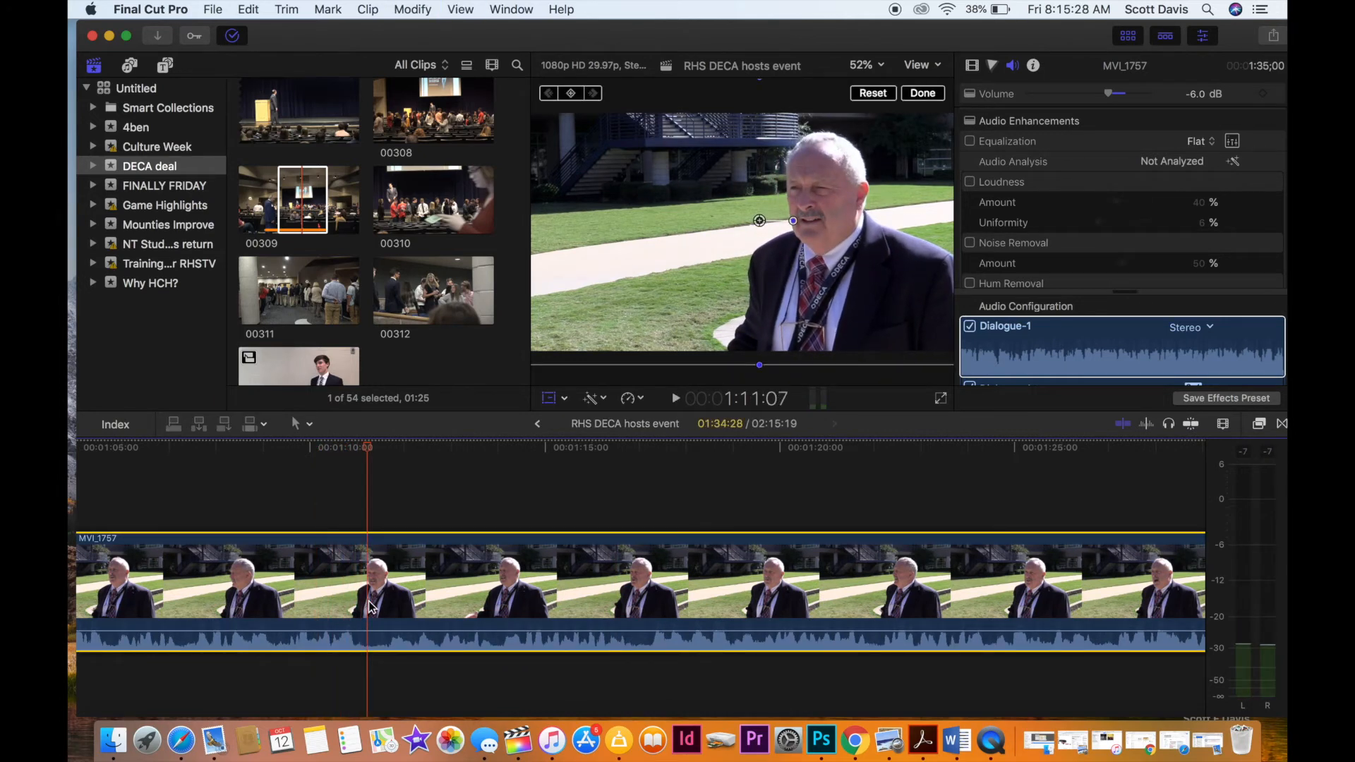
{"action": "key", "text": "super+b"}
Review the rest of the adviser interview from about 1:17 to 1:59 for another usable statement.
{"action": "left_click", "coordinate": [672, 498]}
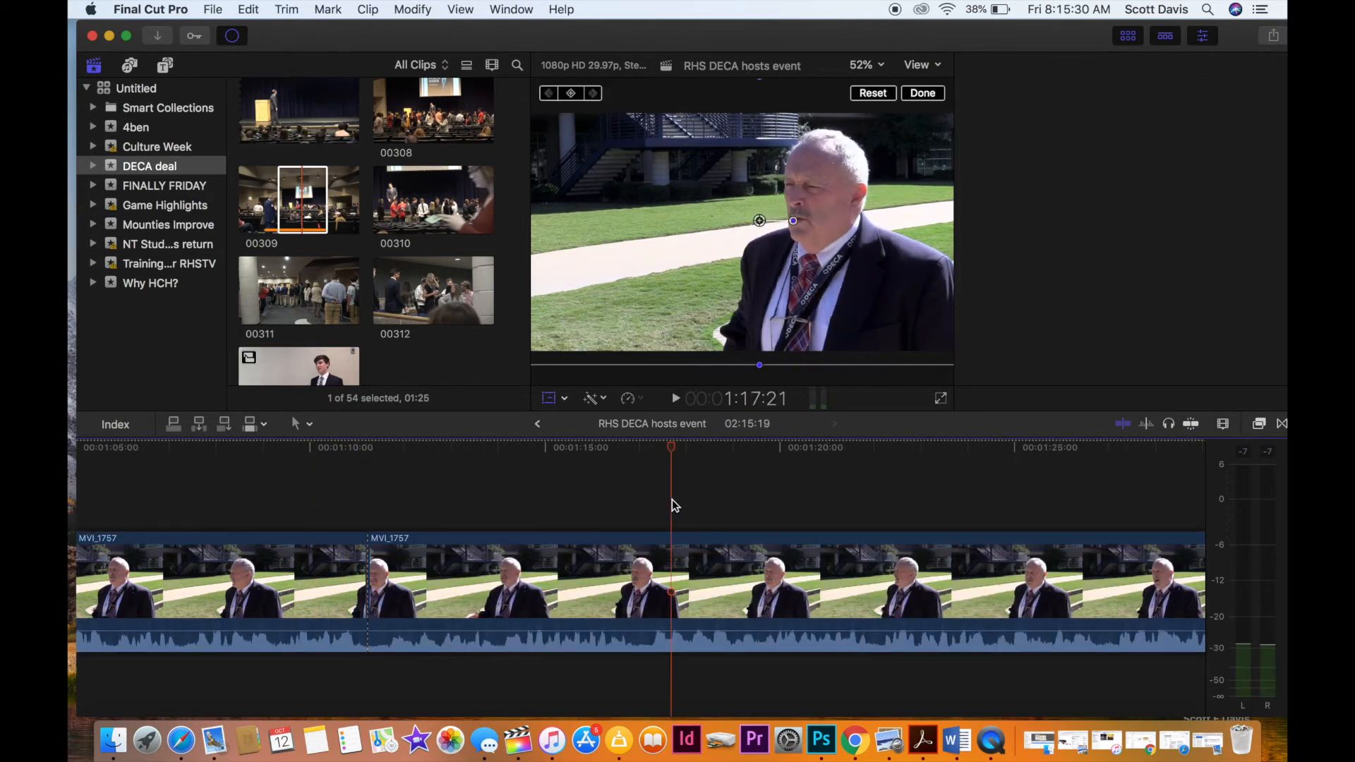
{"action": "key", "text": "space"}
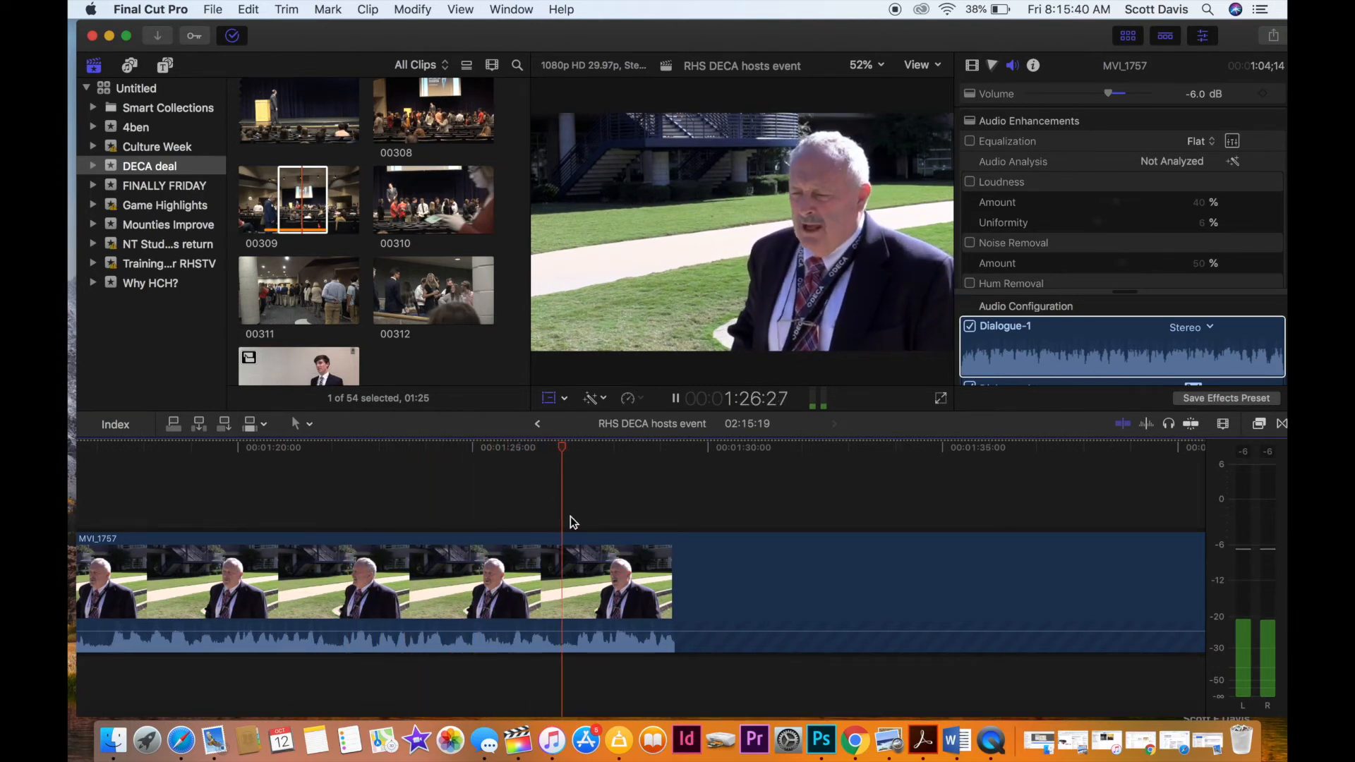
{"action": "scroll", "coordinate": [570, 515], "scroll_direction": "right", "scroll_amount": 5}
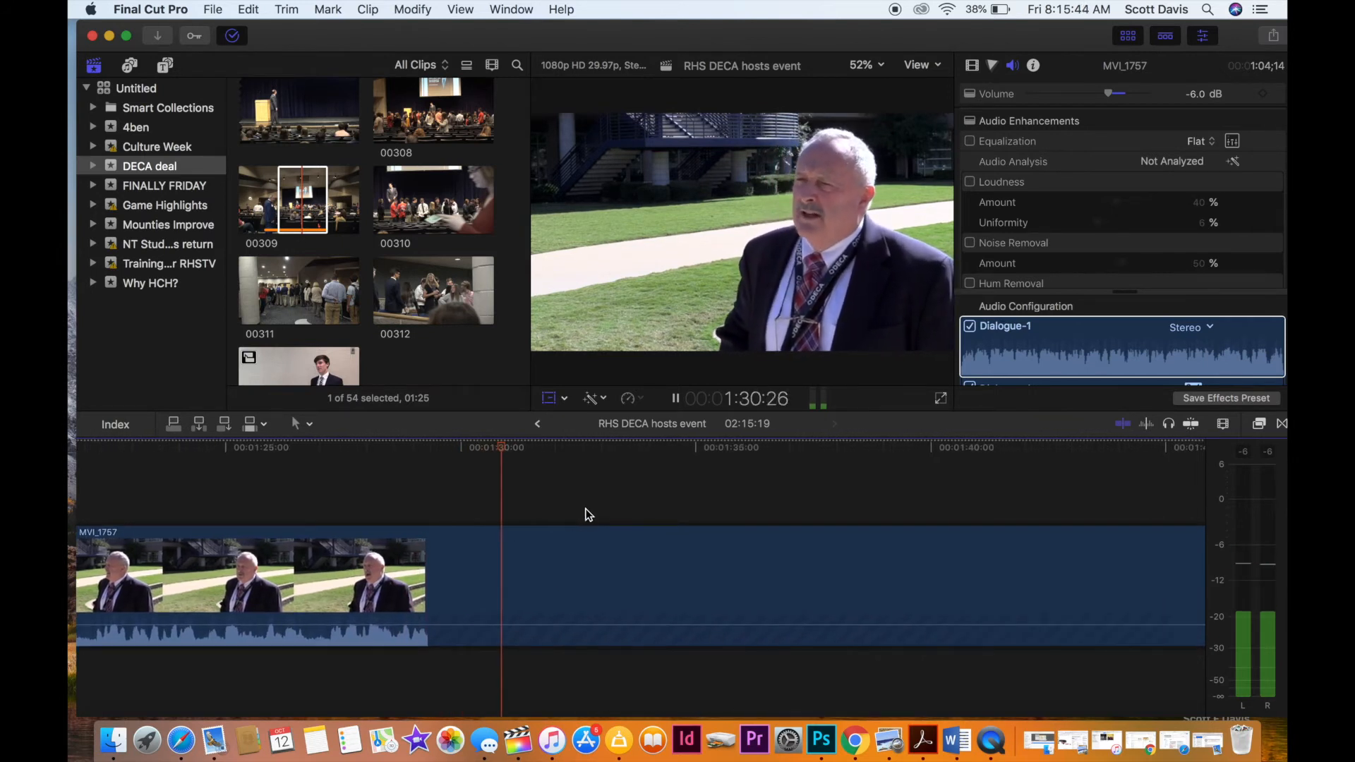
{"action": "scroll", "coordinate": [585, 515], "scroll_direction": "right", "scroll_amount": 2}
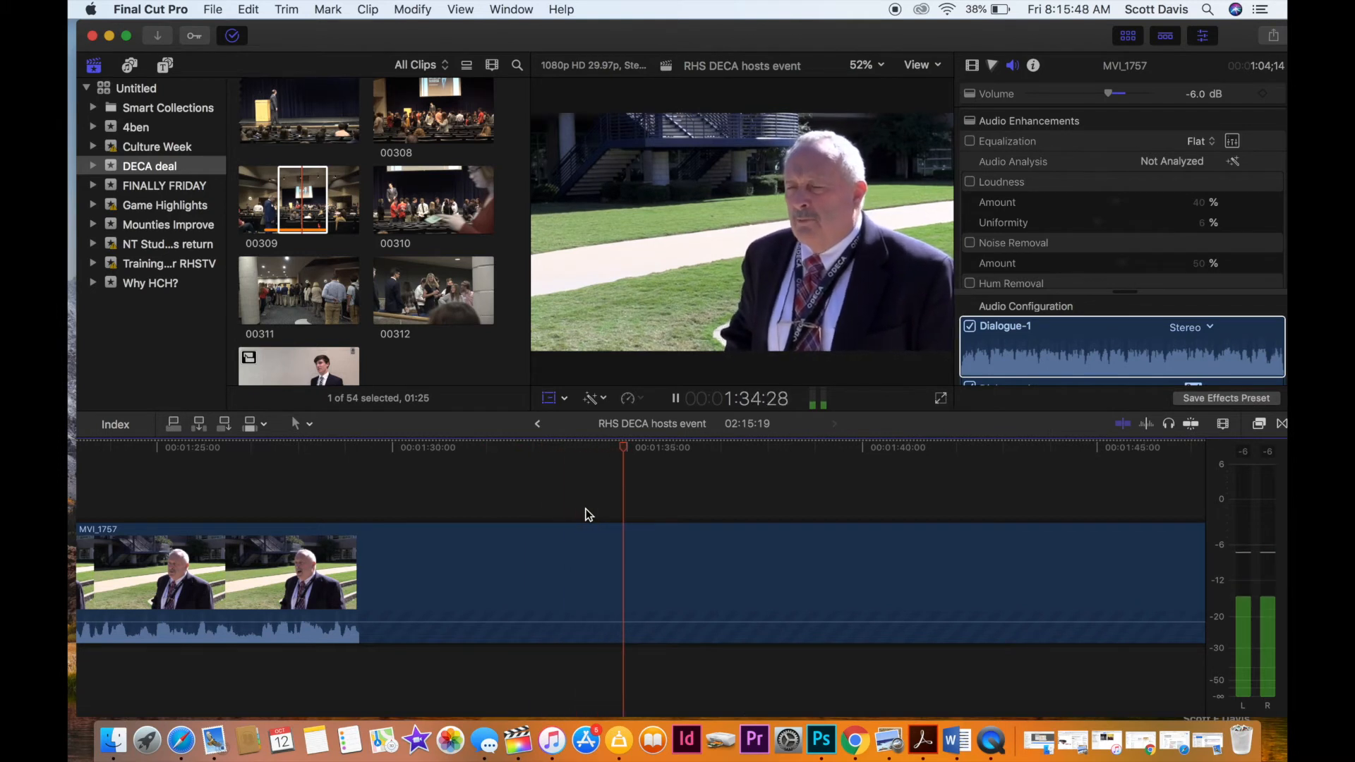
{"action": "scroll", "coordinate": [586, 514], "scroll_direction": "right", "scroll_amount": 5}
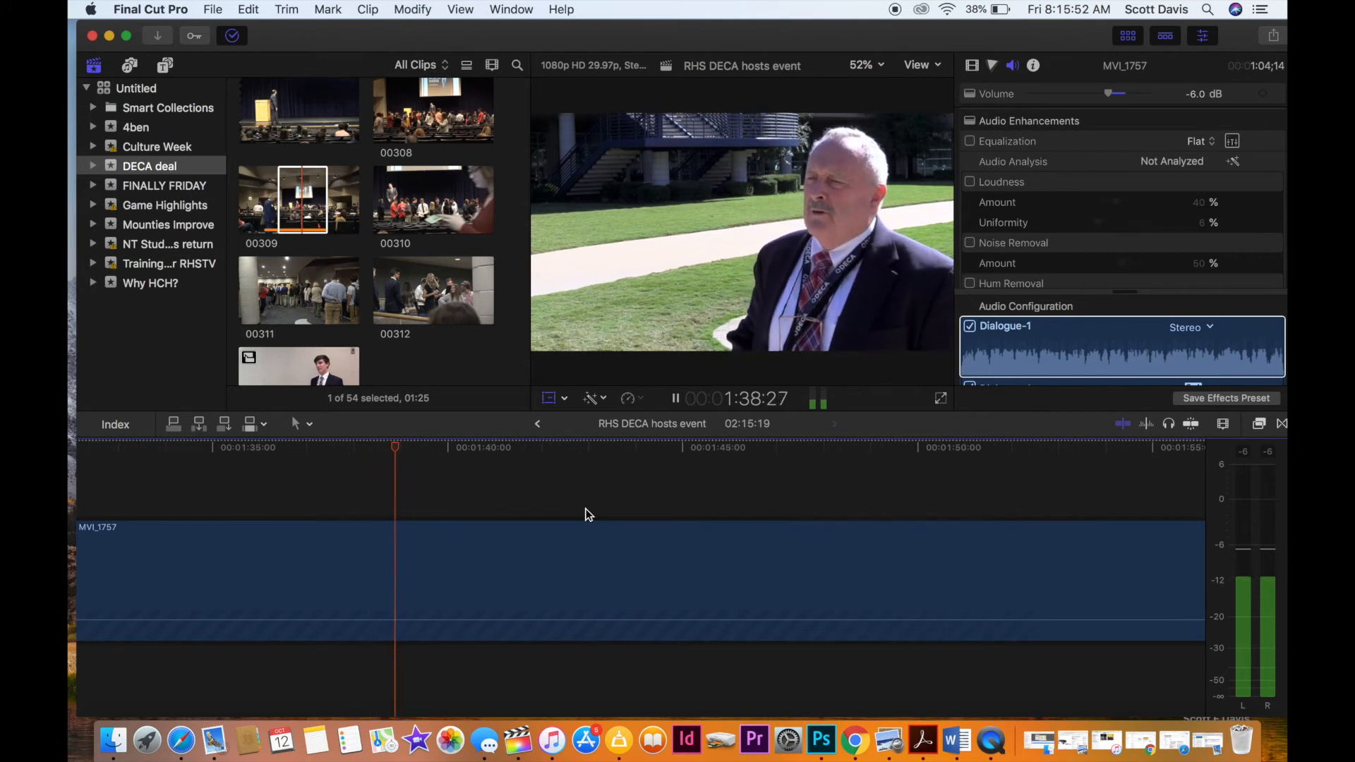
{"action": "scroll", "coordinate": [585, 514], "scroll_direction": "right", "scroll_amount": 3}
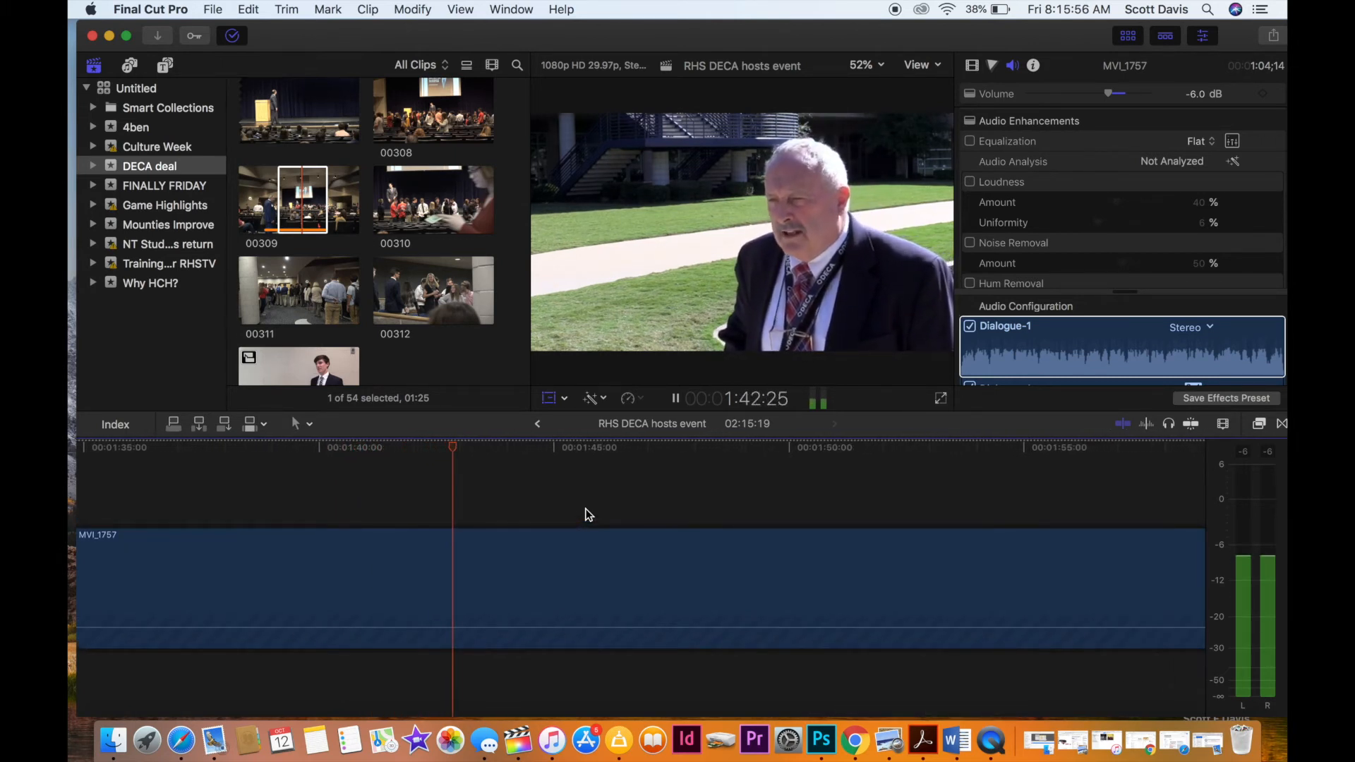
{"action": "scroll", "coordinate": [585, 509], "scroll_direction": "right", "scroll_amount": 3}
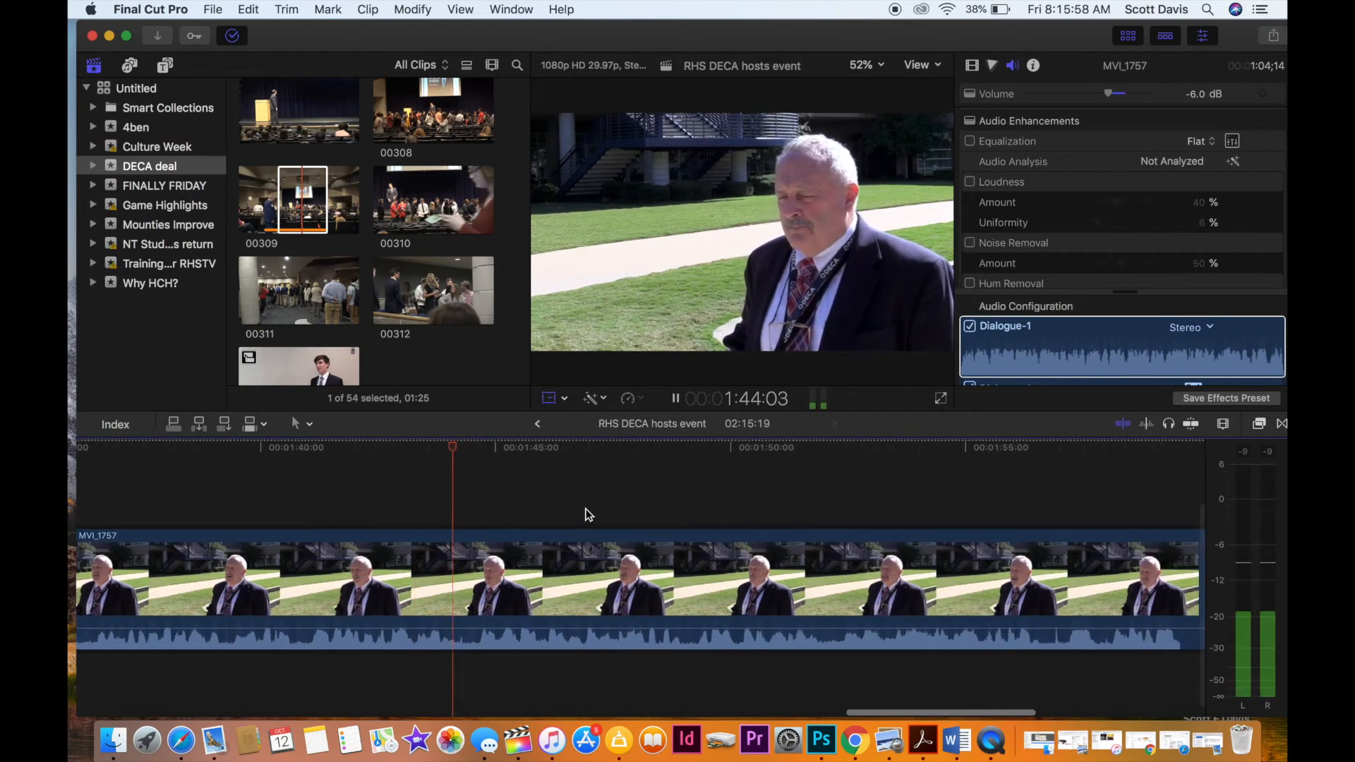
{"action": "scroll", "coordinate": [586, 510], "scroll_direction": "right", "scroll_amount": 3}
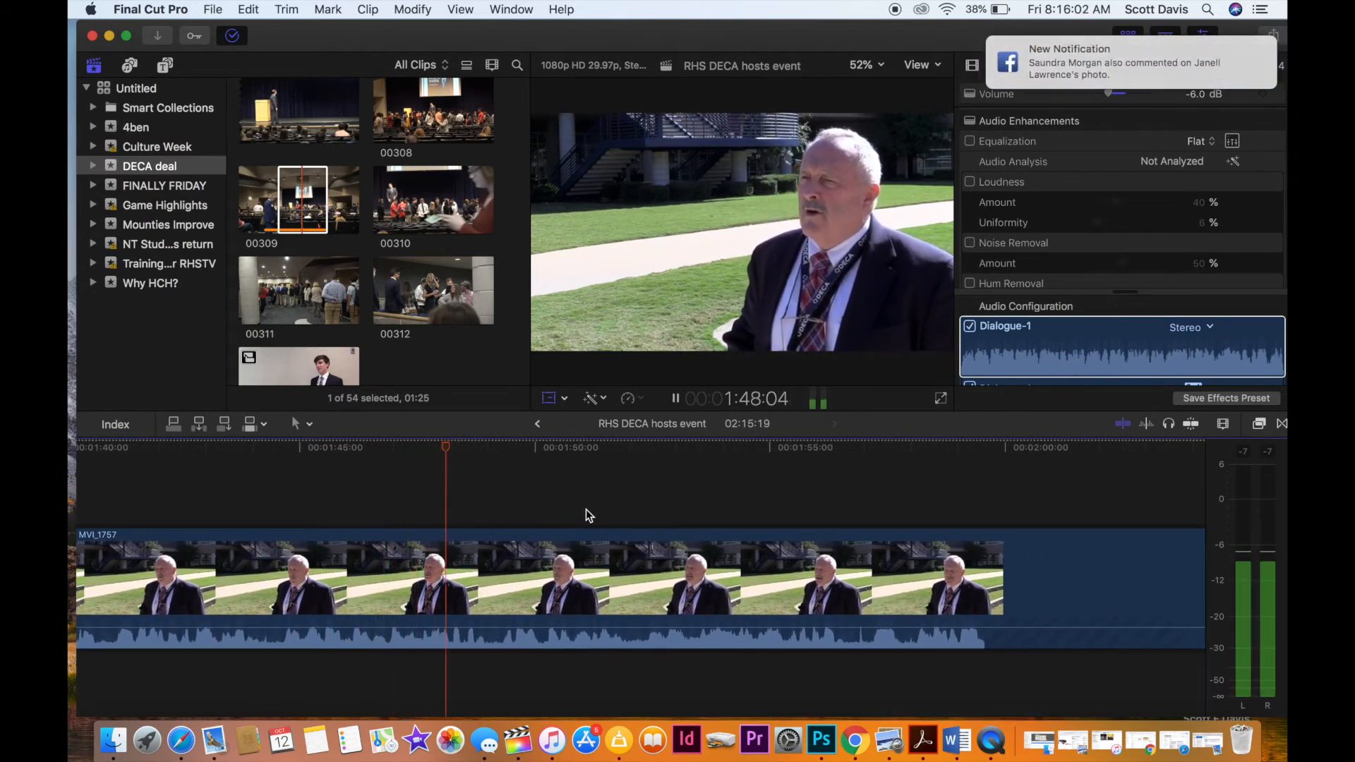
{"action": "scroll", "coordinate": [585, 509], "scroll_direction": "left", "scroll_amount": 1}
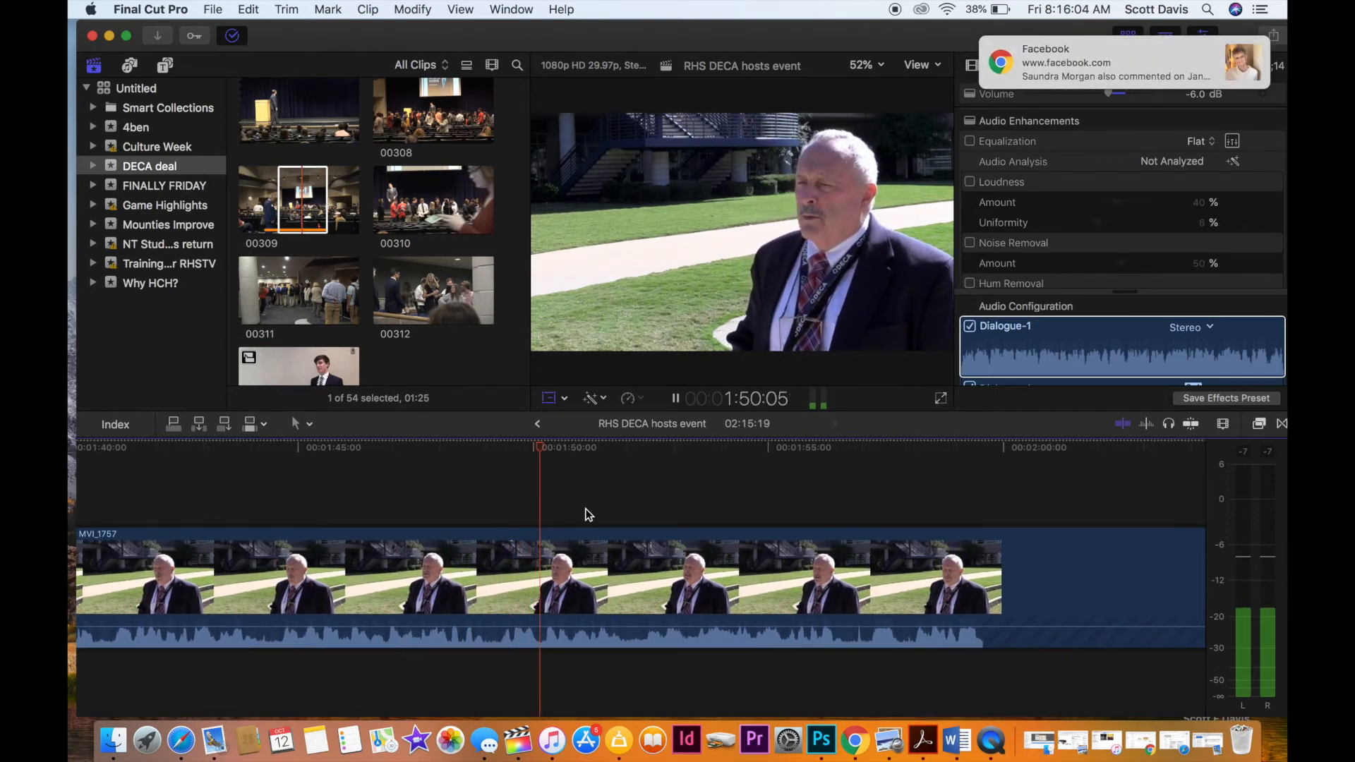
{"action": "scroll", "coordinate": [585, 514], "scroll_direction": "right", "scroll_amount": 5}
{"action": "scroll", "coordinate": [588, 514], "scroll_direction": "right", "scroll_amount": 2}
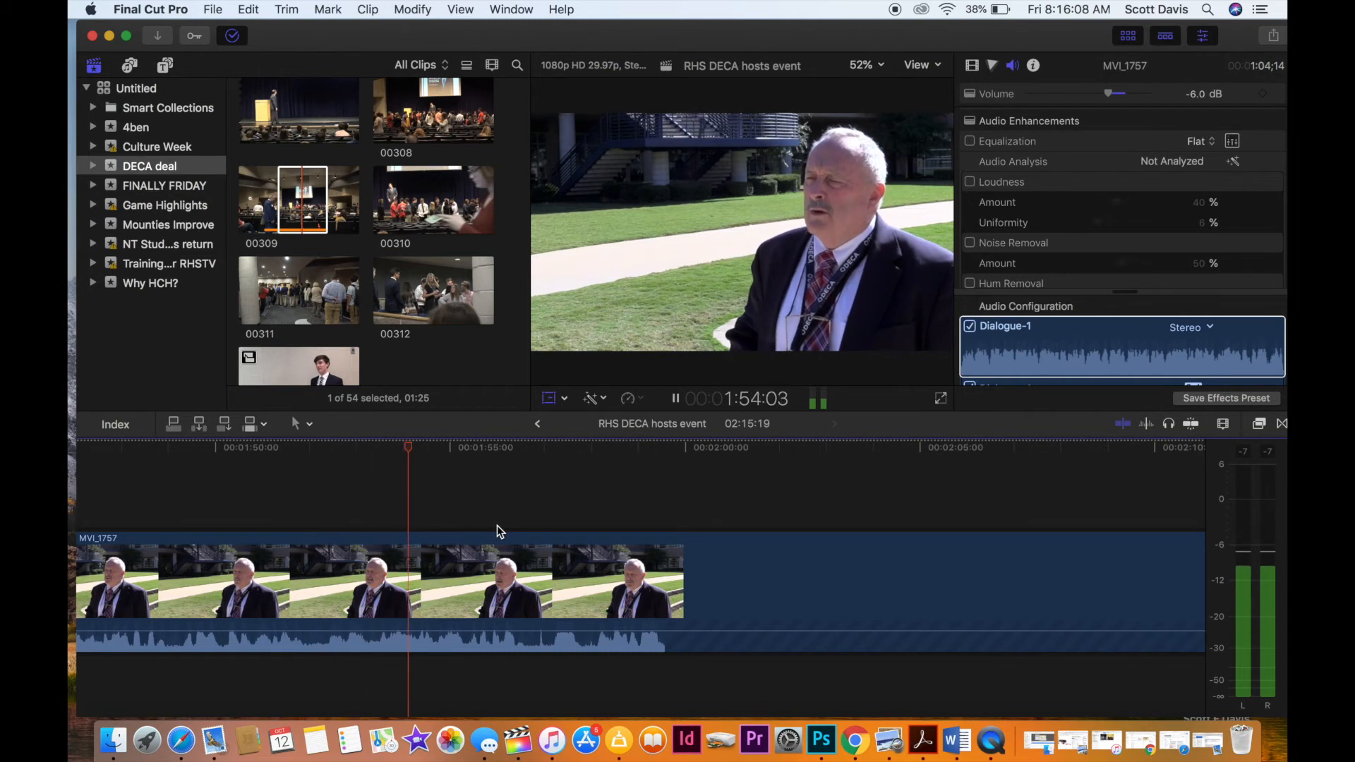
{"action": "scroll", "coordinate": [497, 525], "scroll_direction": "right", "scroll_amount": 3}
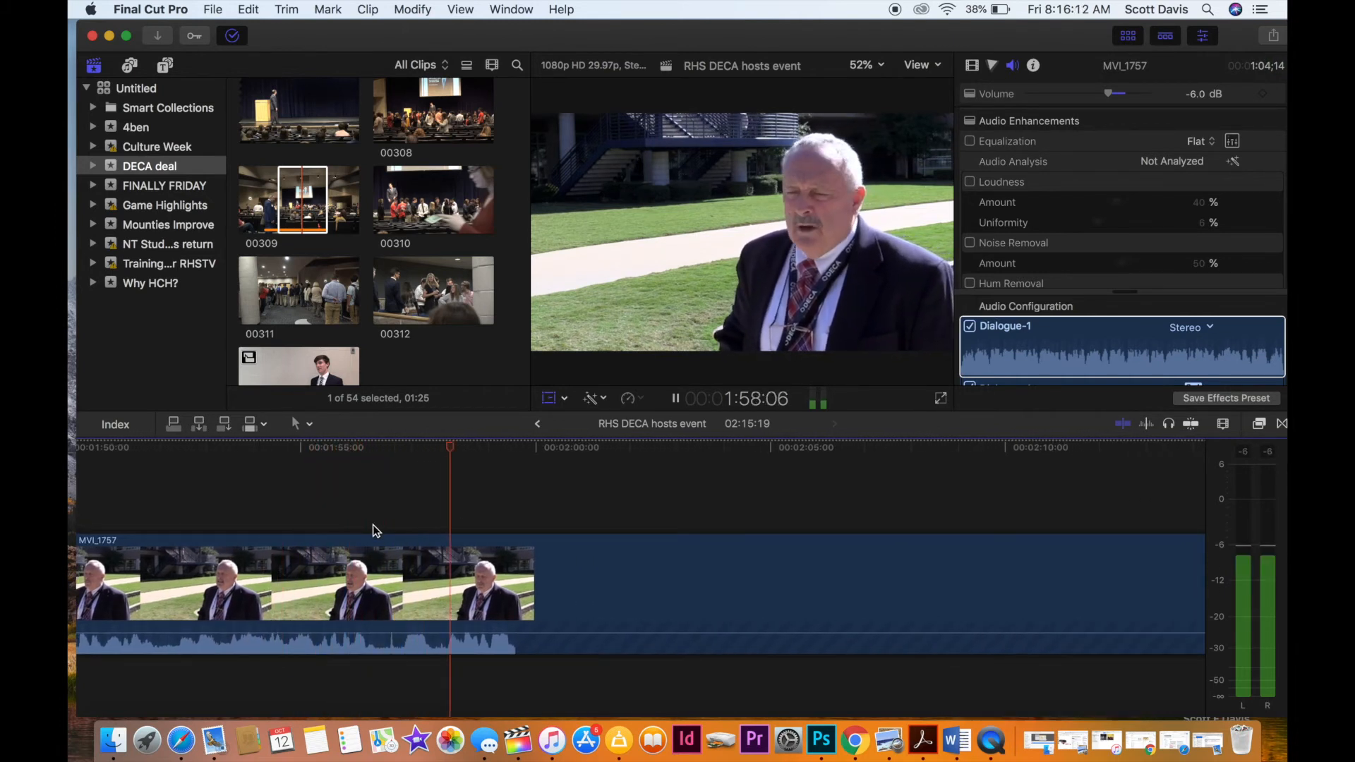
{"action": "key", "text": "space"}
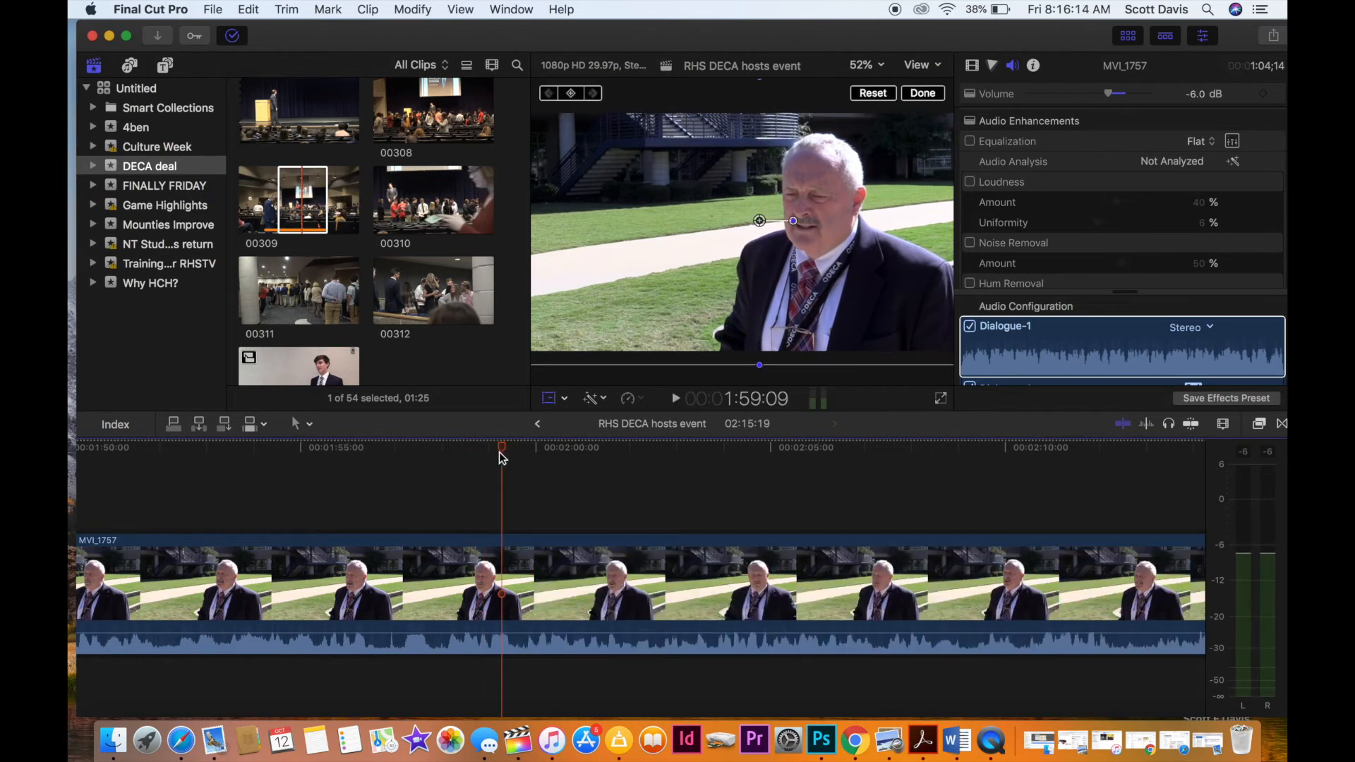
Split MVI_1757 again at 1:58:13 and delete the section between this cut and the one at 1:11:07.
{"action": "left_click_drag", "start_coordinate": [501, 449], "coordinate": [461, 479]}
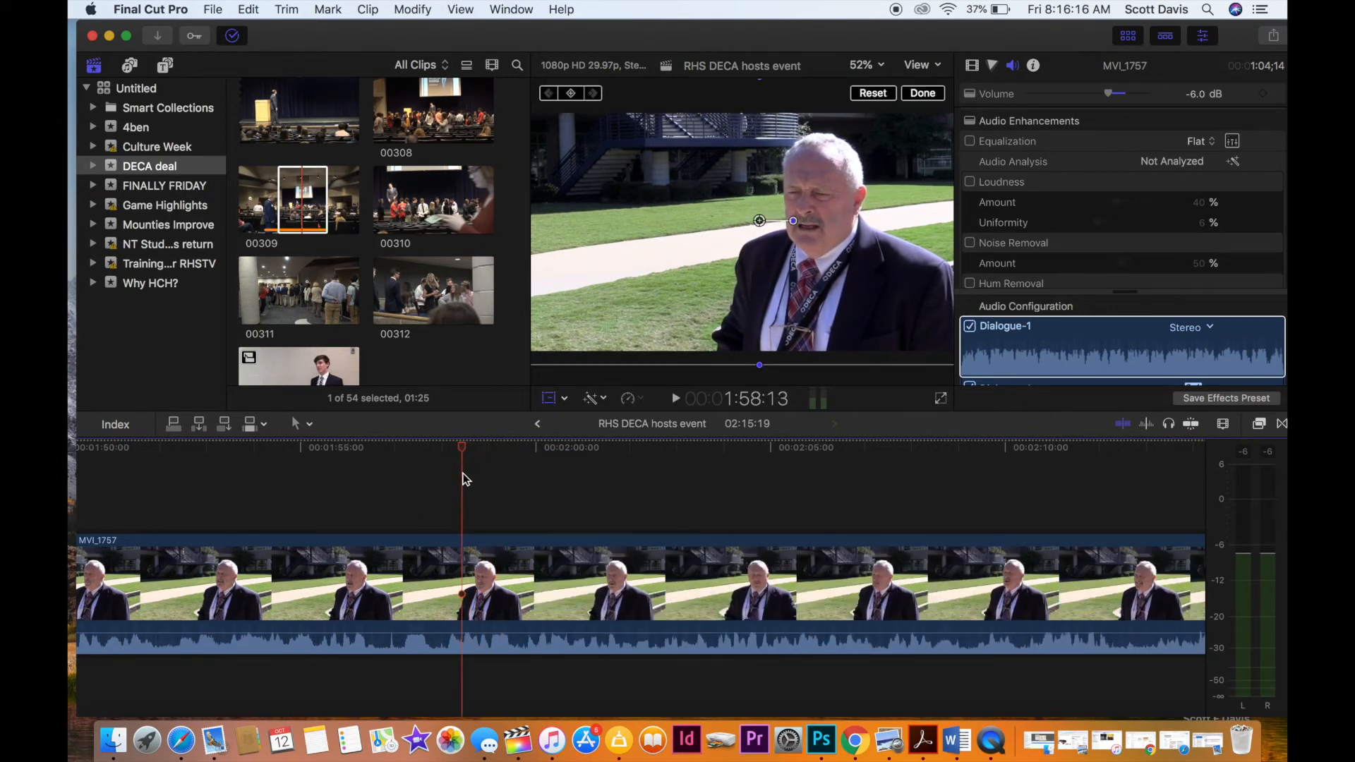
{"action": "left_click", "coordinate": [463, 573]}
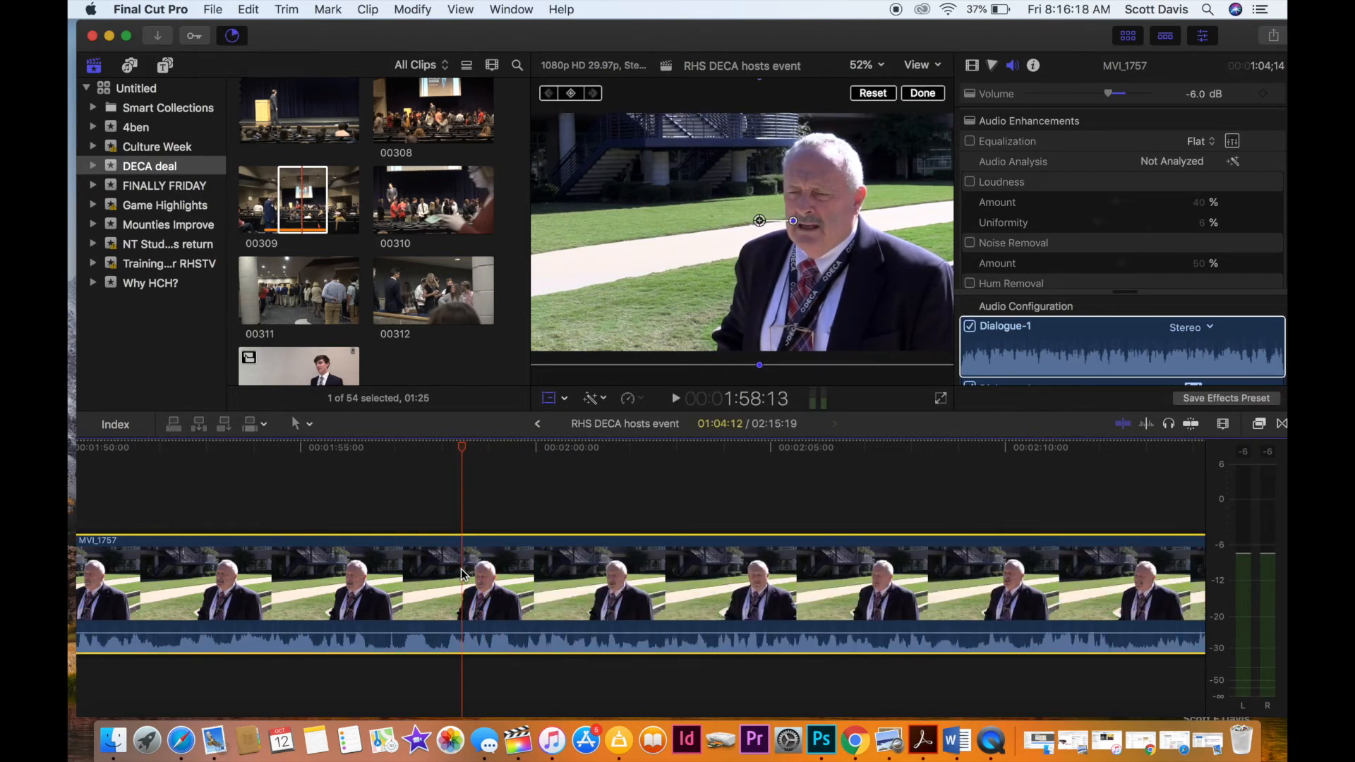
{"action": "key", "text": "super+b"}
{"action": "key", "text": "Delete"}
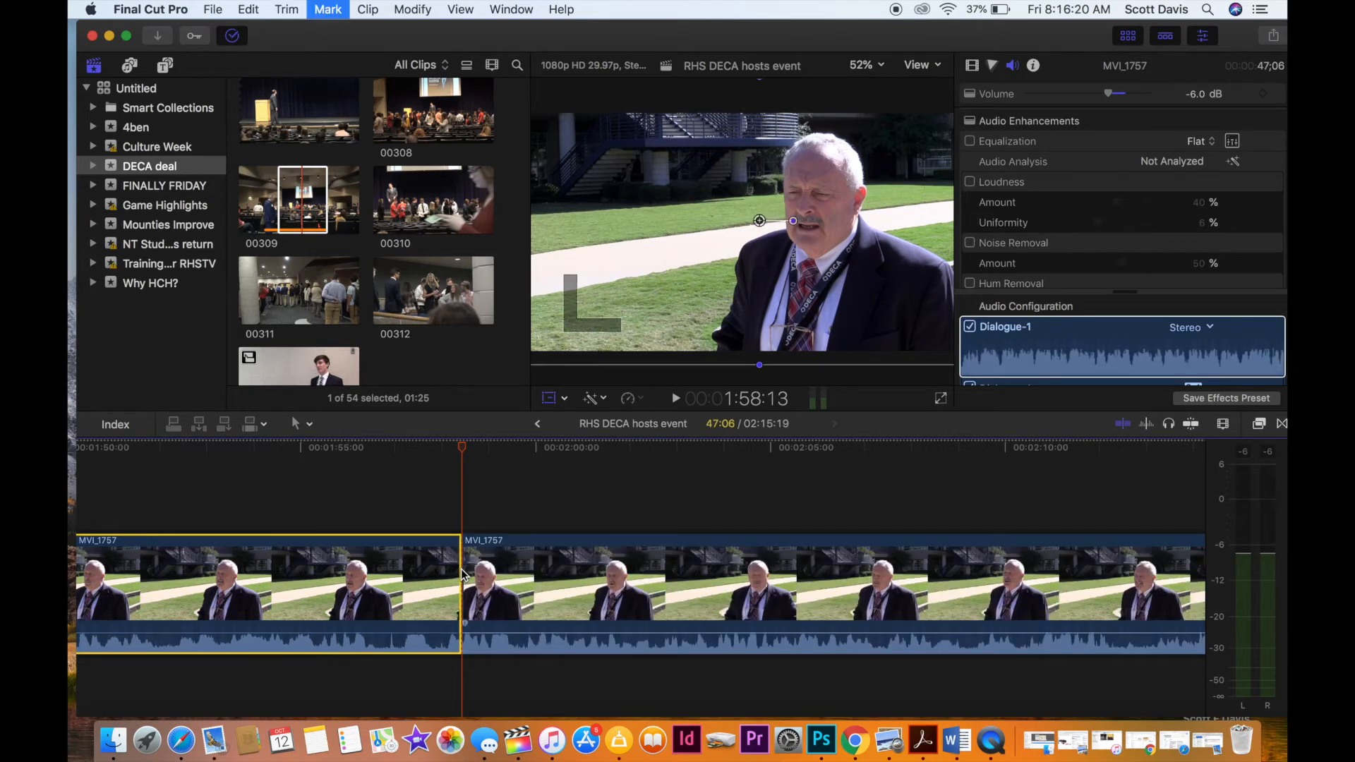
{"action": "key", "text": "super+4"}
Play the remaining closing part of the adviser interview from the join at 1:11:07 to about 1:25.
{"action": "scroll", "coordinate": [460, 569], "scroll_direction": "left", "scroll_amount": 10}
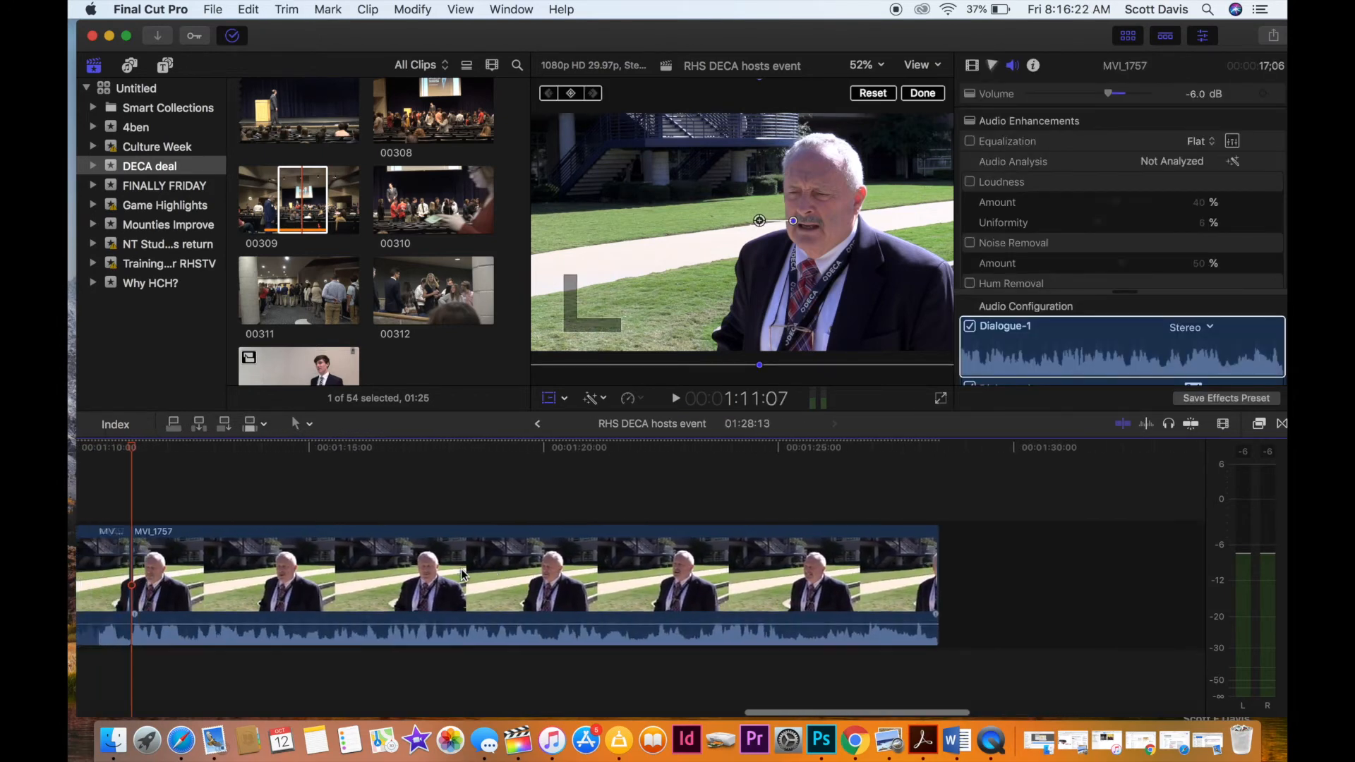
{"action": "key", "text": "space"}
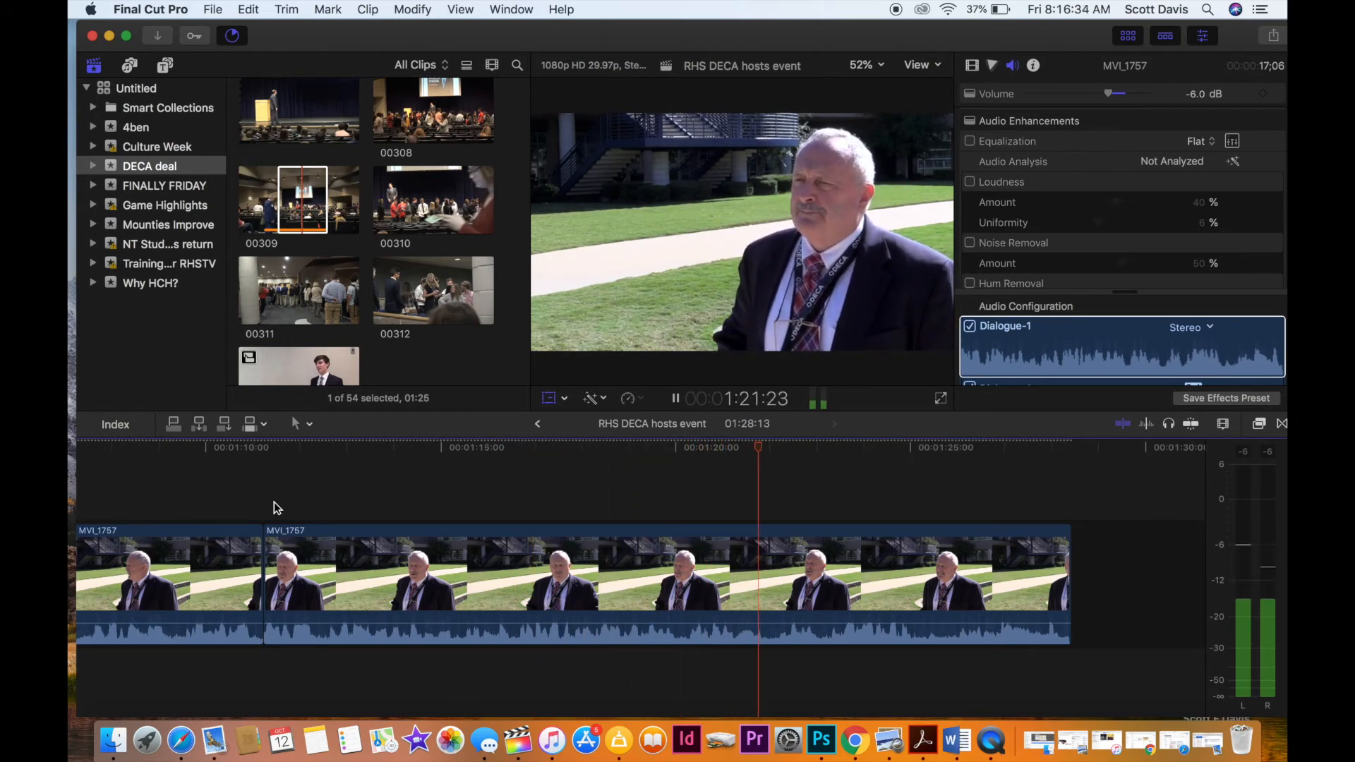
{"action": "scroll", "coordinate": [274, 502], "scroll_direction": "right", "scroll_amount": 3}
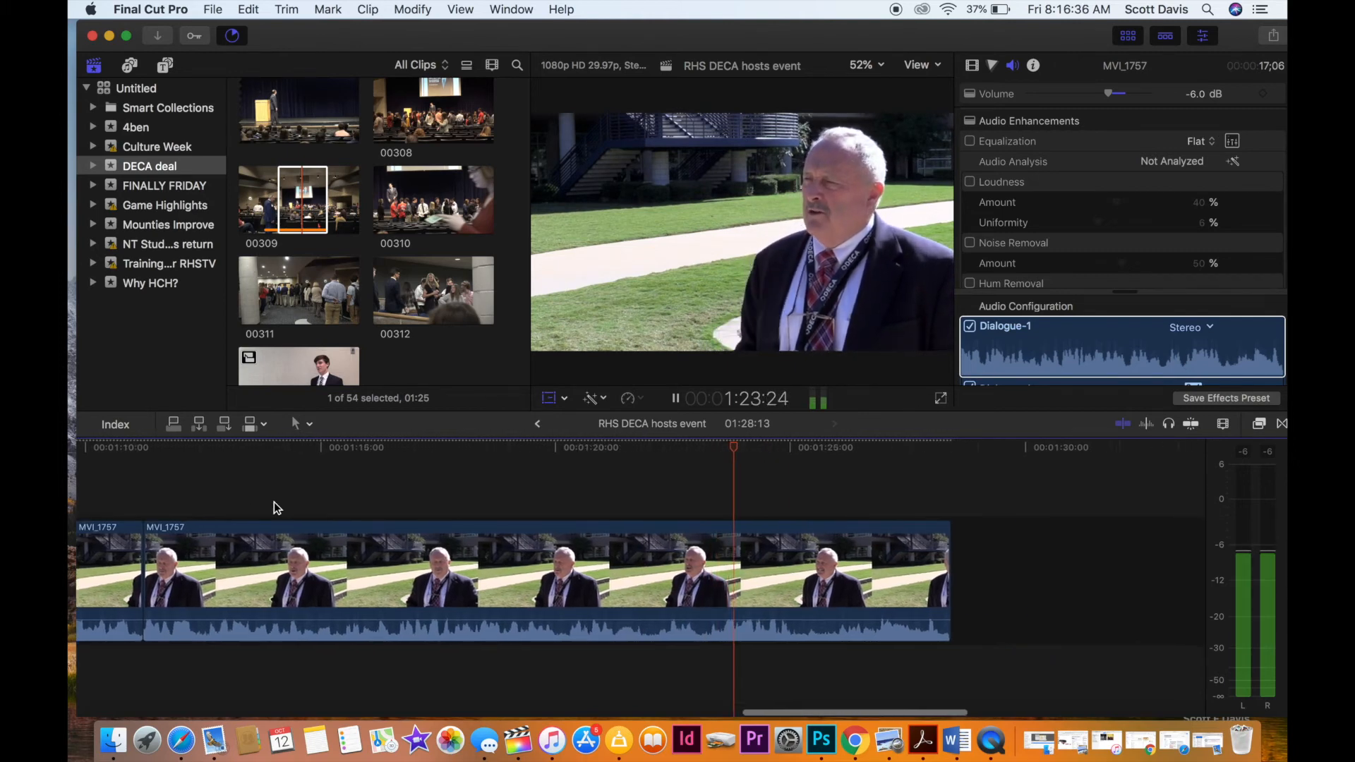
{"action": "scroll", "coordinate": [274, 501], "scroll_direction": "right", "scroll_amount": 6}
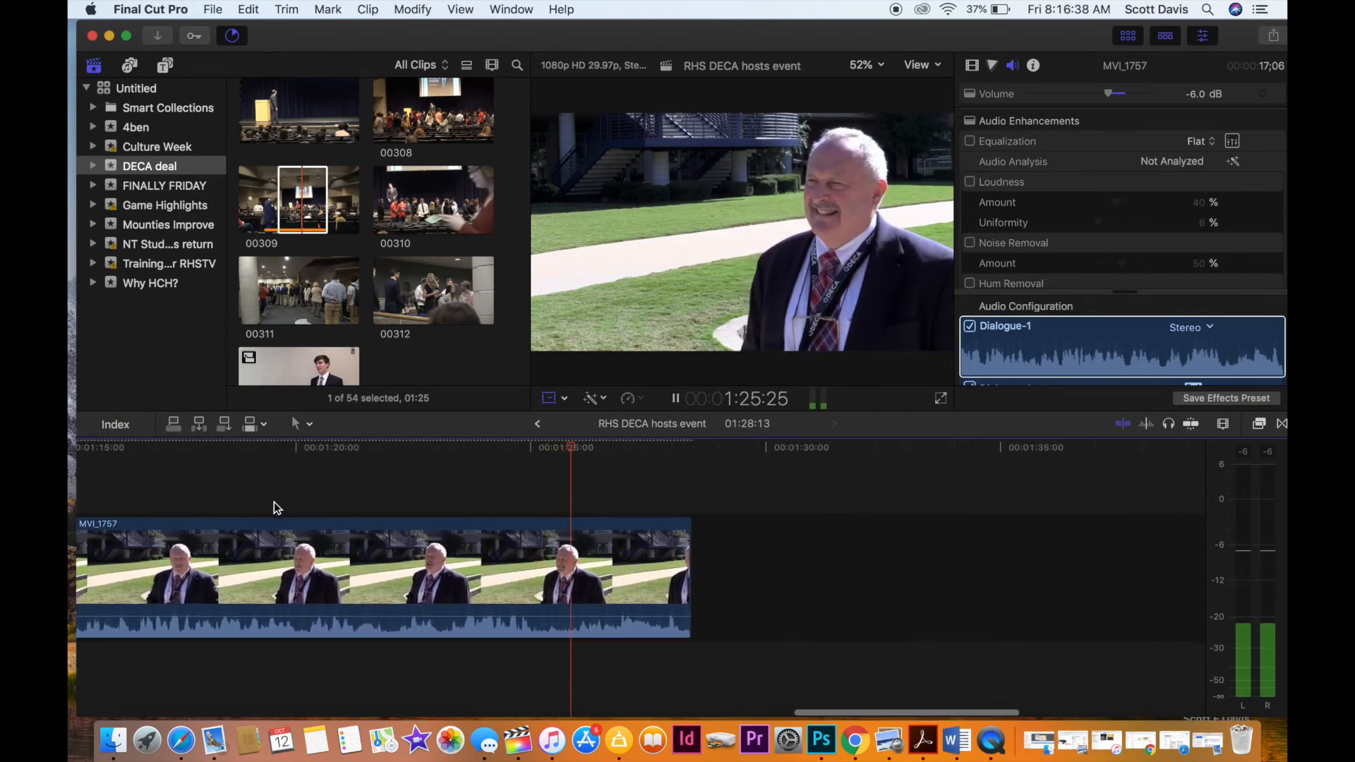
Stop playback and delete the remaining MVI_1757 segment after 1:11:07, so the adviser interview ends at that cut.
{"action": "key", "text": "space"}
{"action": "key", "text": "shift+t"}
{"action": "scroll", "coordinate": [295, 519], "scroll_direction": "left", "scroll_amount": 15}
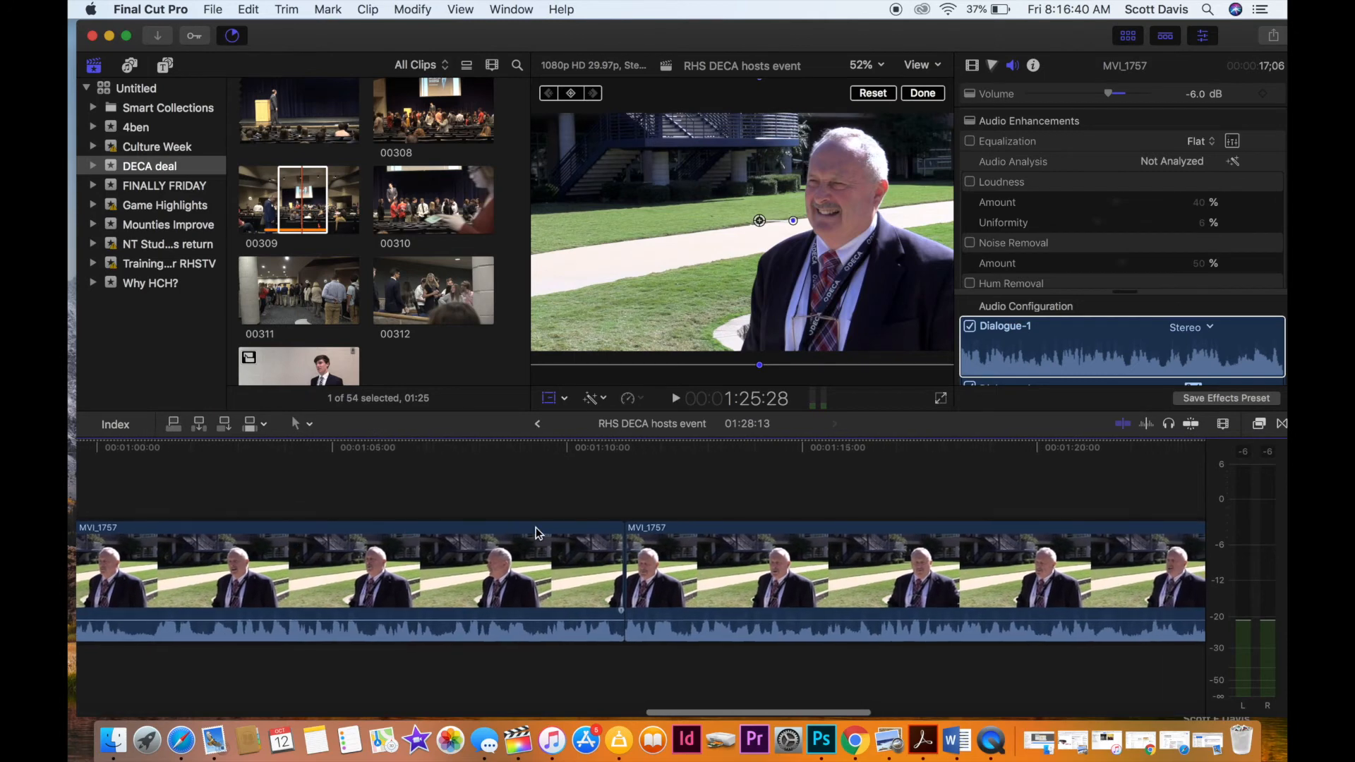
{"action": "left_click", "coordinate": [741, 557]}
{"action": "key", "text": "BackSpace"}
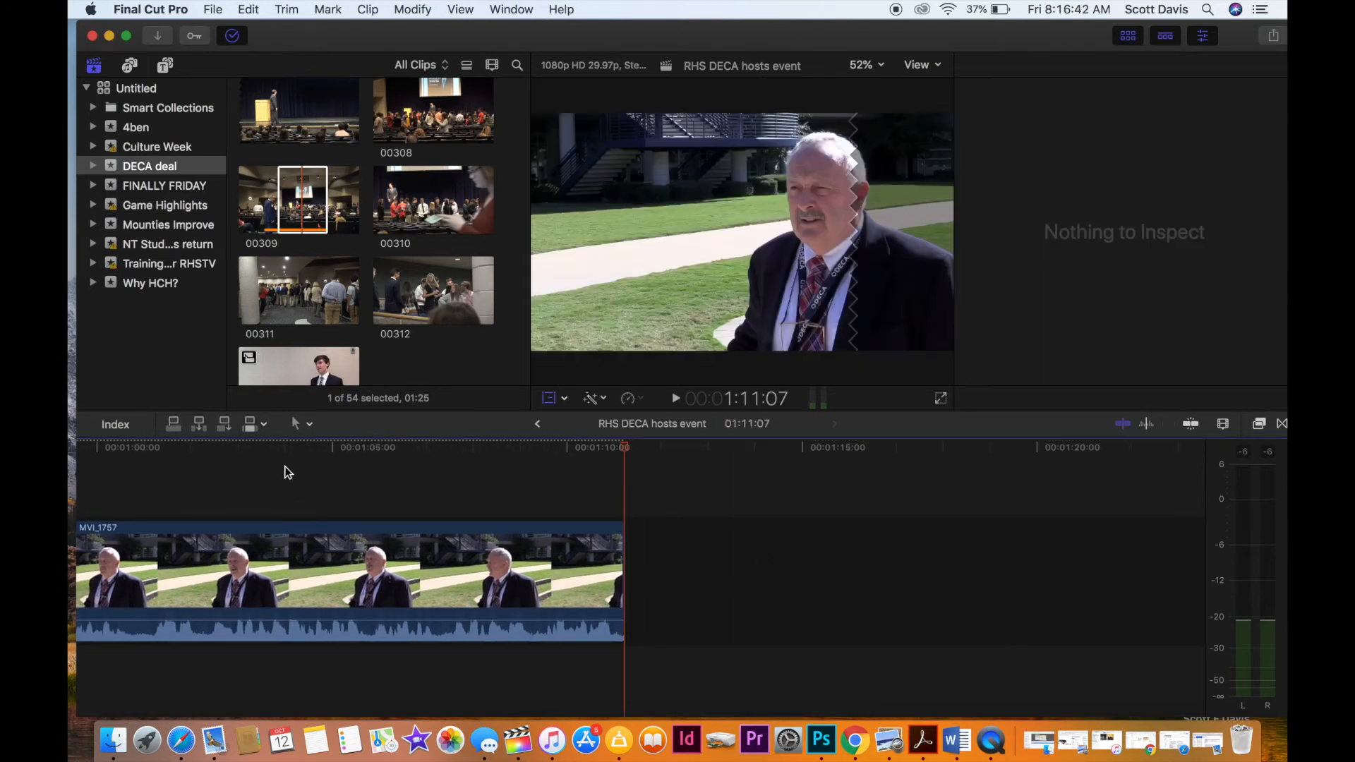
Play the end of the shortened adviser interview from about 1:04 up to its cut at 1:11:07.
{"action": "left_click", "coordinate": [310, 480]}
{"action": "key", "text": "space"}
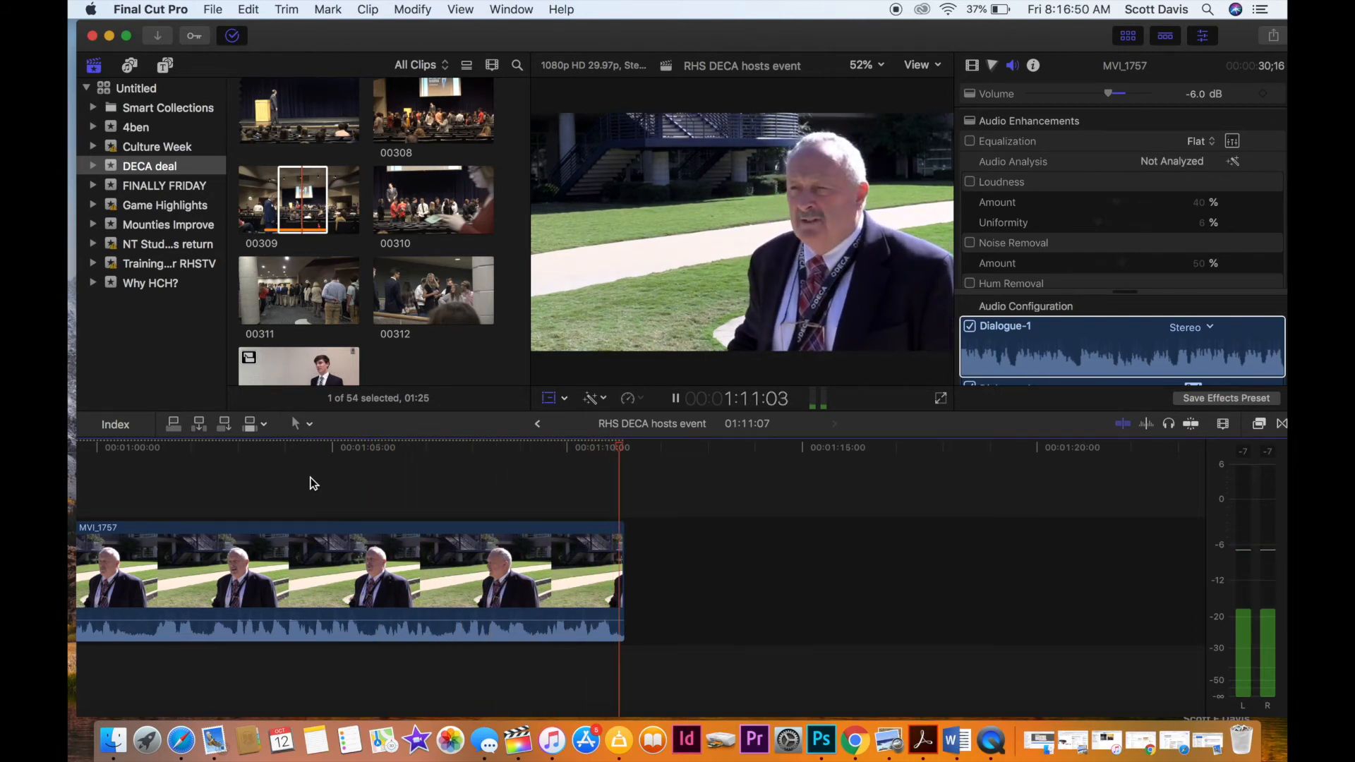
{"action": "key", "text": "shift+t"}
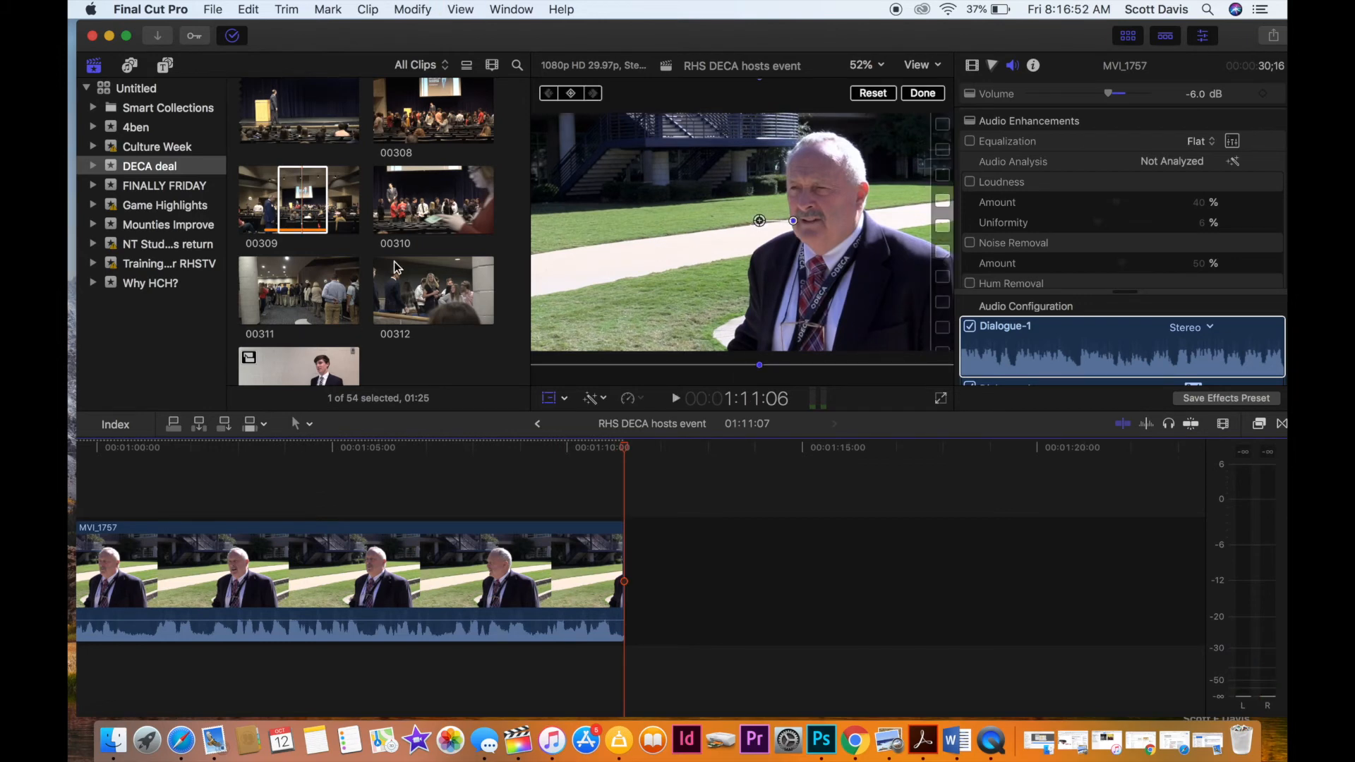
Find stage-speaker clip 00302 in the DECA deal footage and preview it against the end of the adviser interview.
{"action": "scroll", "coordinate": [347, 317], "scroll_direction": "down", "scroll_amount": 3}
{"action": "scroll", "coordinate": [346, 317], "scroll_direction": "up", "scroll_amount": 10}
{"action": "scroll", "coordinate": [345, 310], "scroll_direction": "up", "scroll_amount": 3}
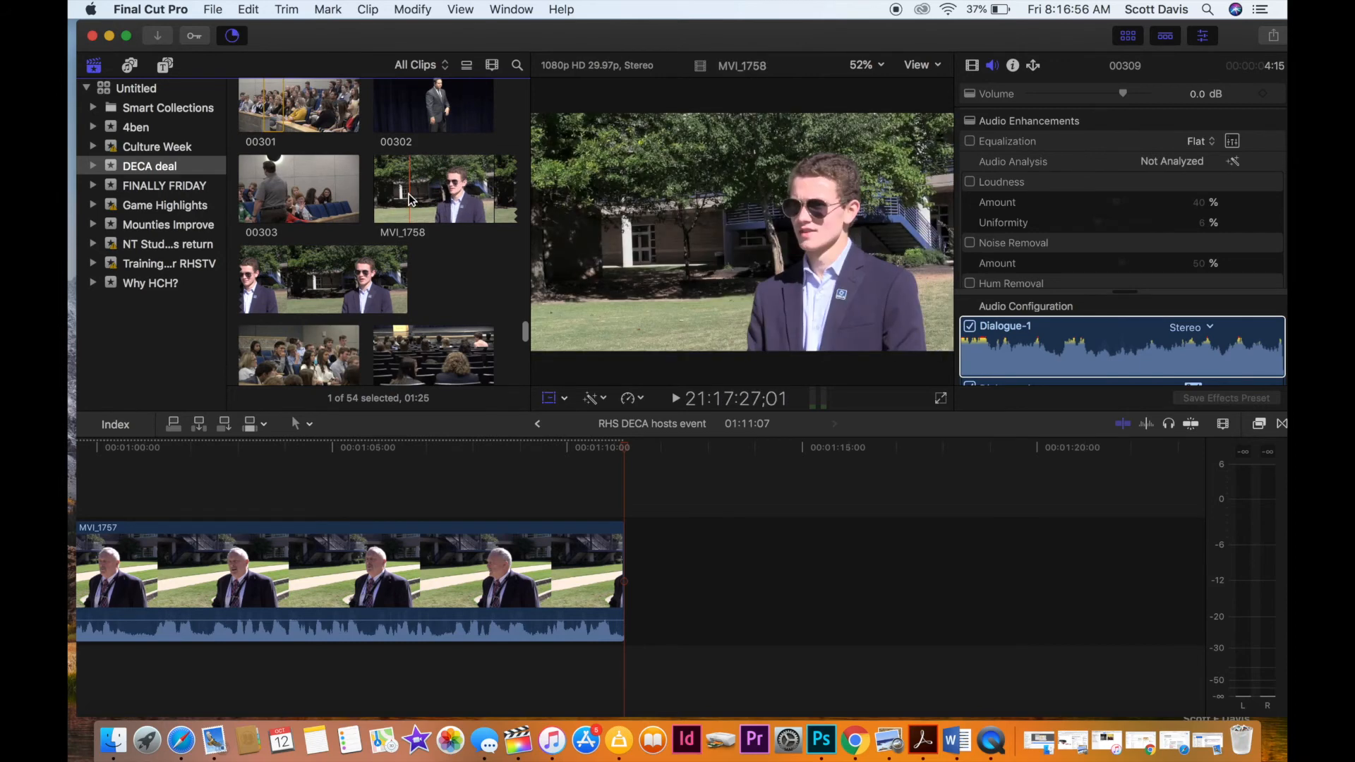
{"action": "scroll", "coordinate": [410, 194], "scroll_direction": "up", "scroll_amount": 2}
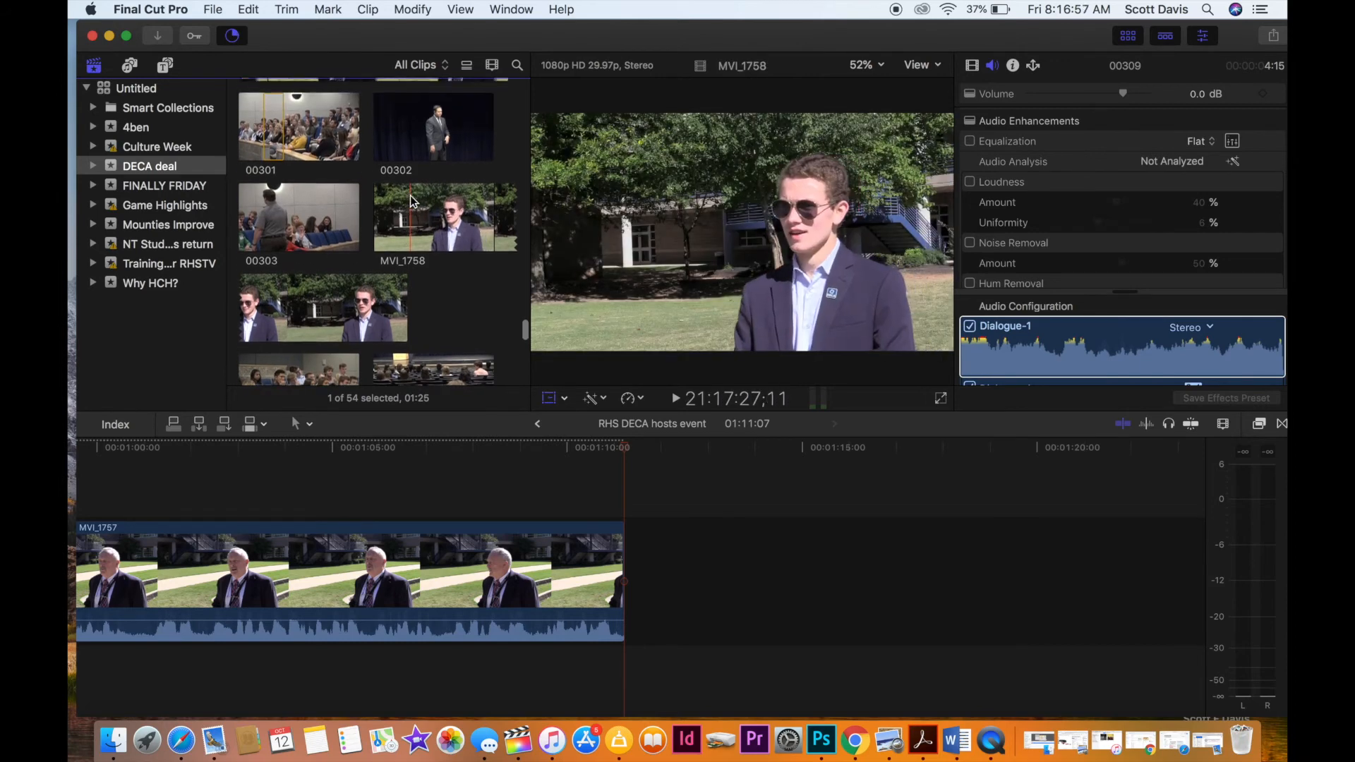
{"action": "left_click", "coordinate": [413, 143]}
{"action": "key", "text": "space"}
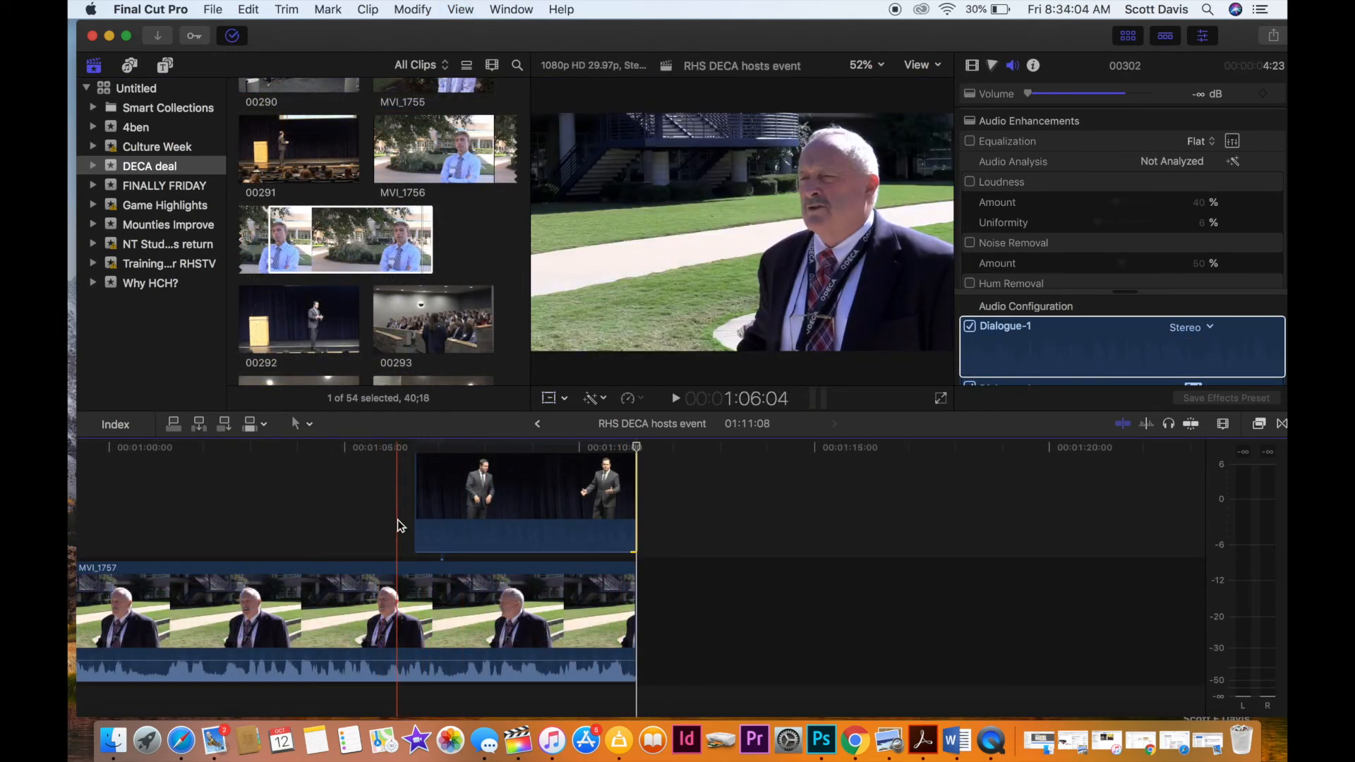
{"action": "key", "text": "space"}
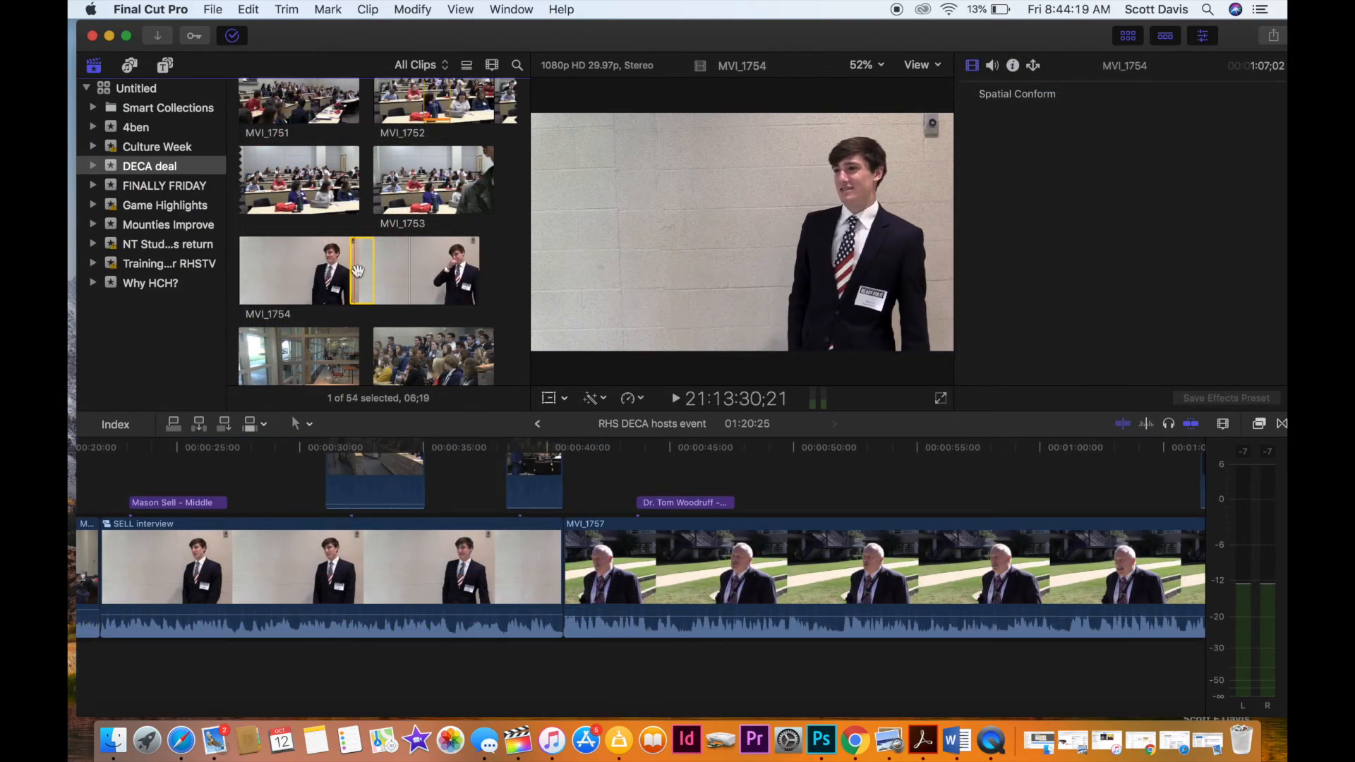
Turn on the display of used media ranges for the clips in the browser.
{"action": "left_click", "coordinate": [508, 9]}
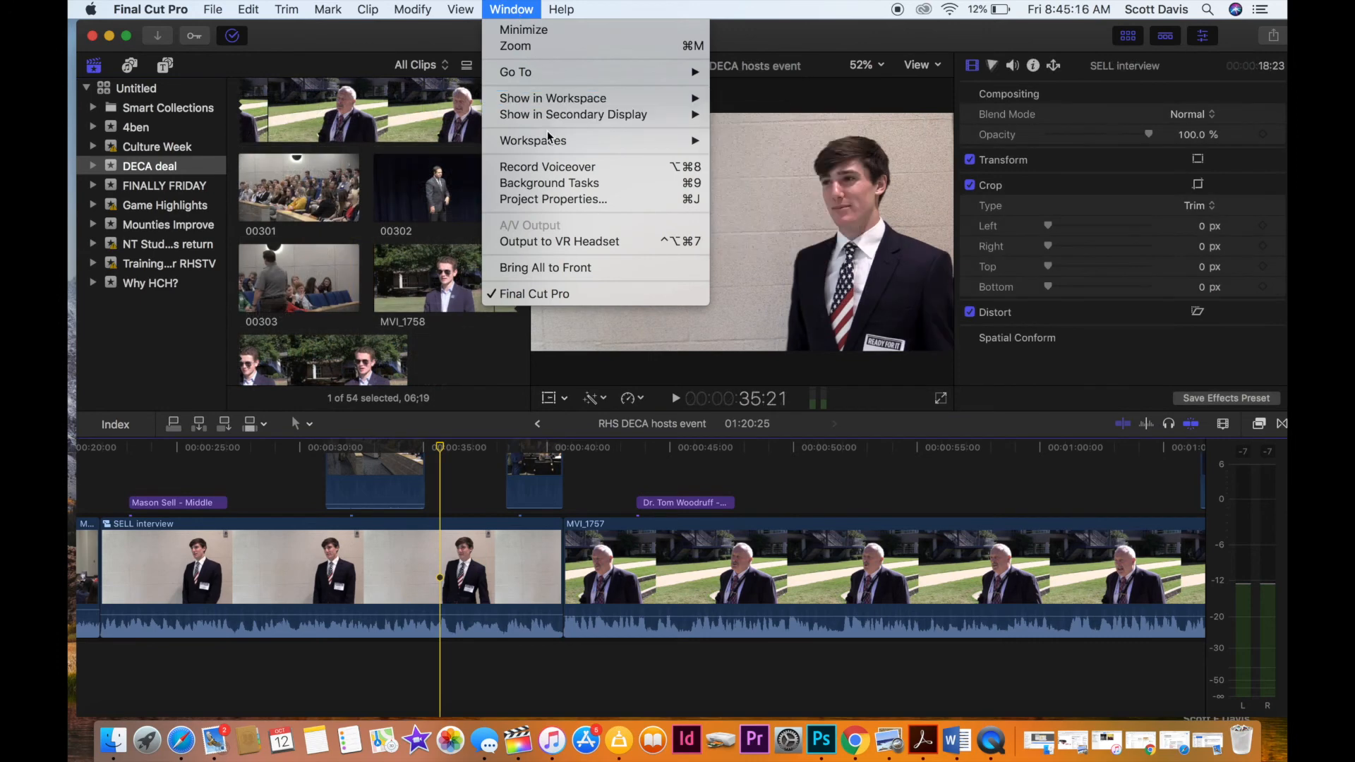
{"action": "mouse_move", "coordinate": [462, 9]}
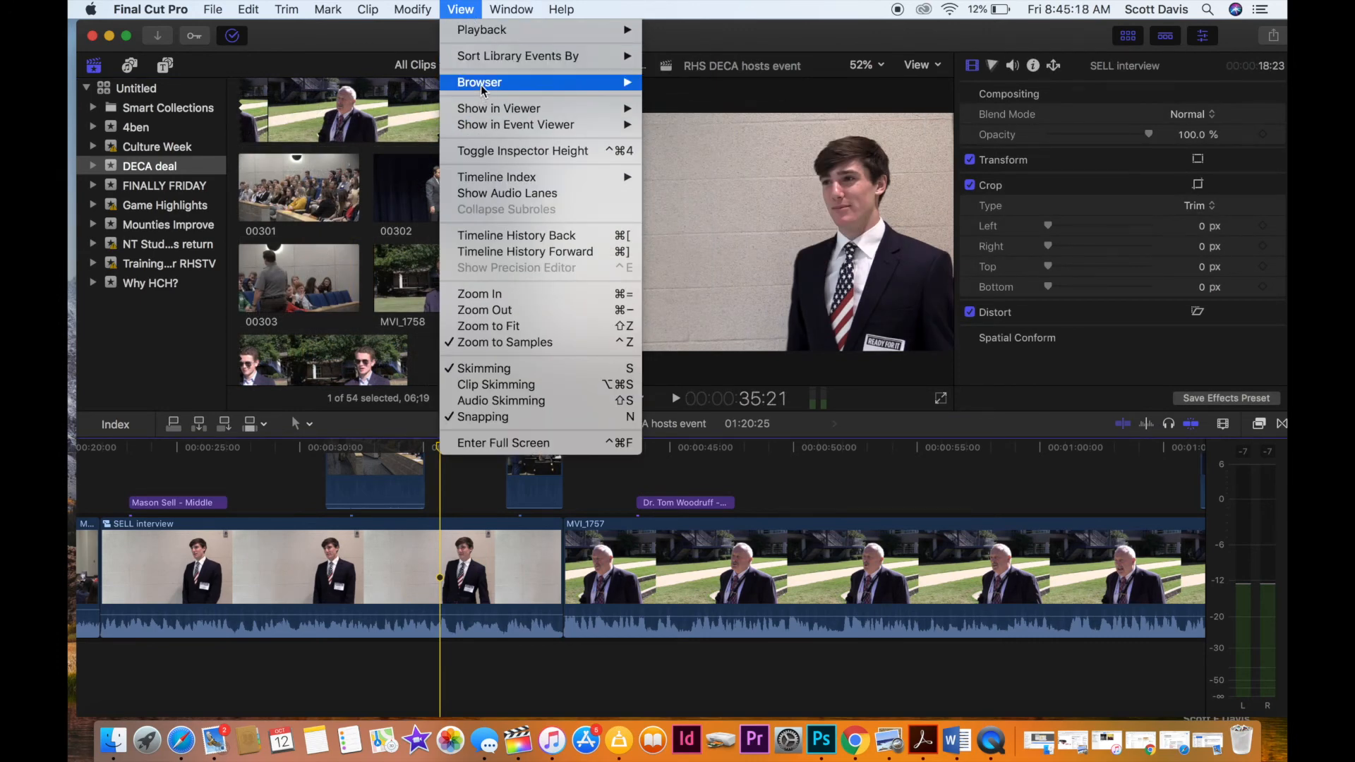
{"action": "mouse_move", "coordinate": [494, 85]}
{"action": "left_click", "coordinate": [722, 213]}
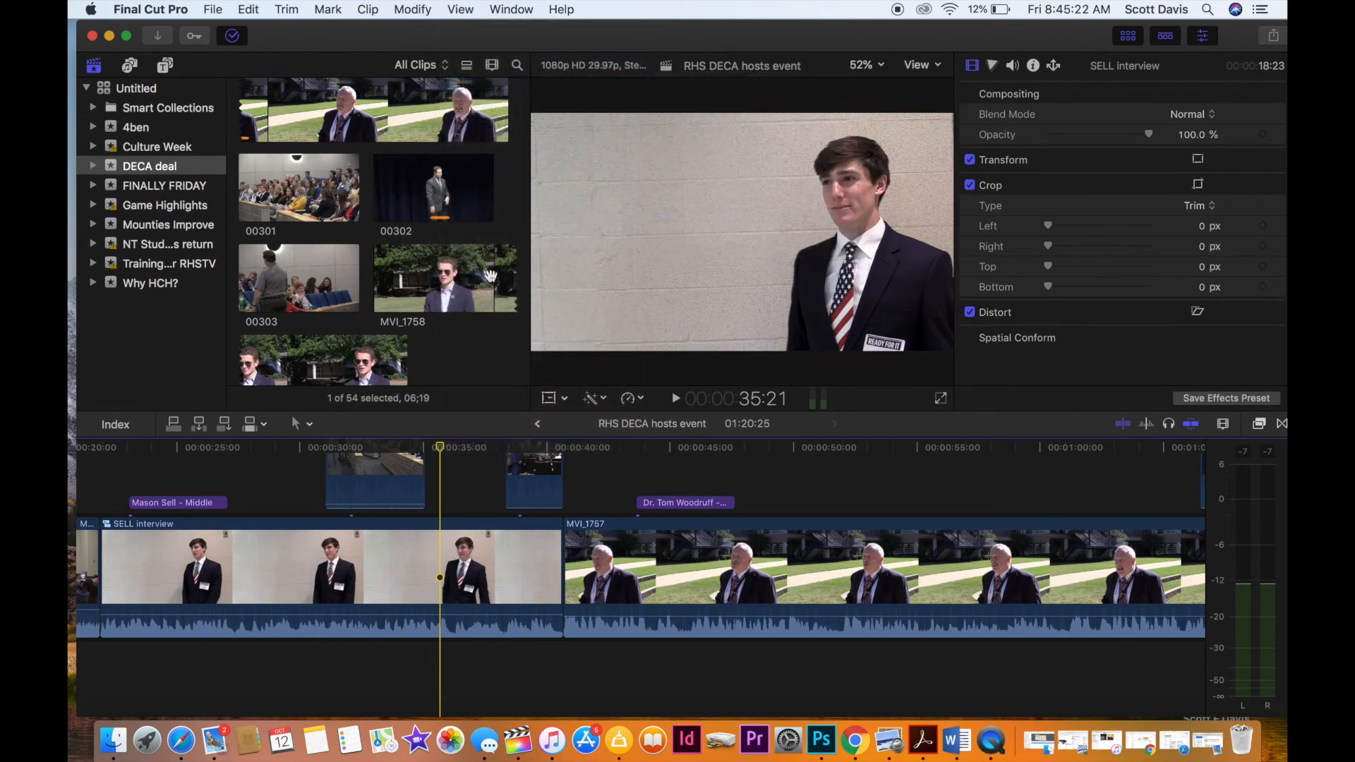
Play the later part of student interview MVI_1754 and mark a range 6:14 long near its end.
{"action": "scroll", "coordinate": [426, 268], "scroll_direction": "up", "scroll_amount": 5}
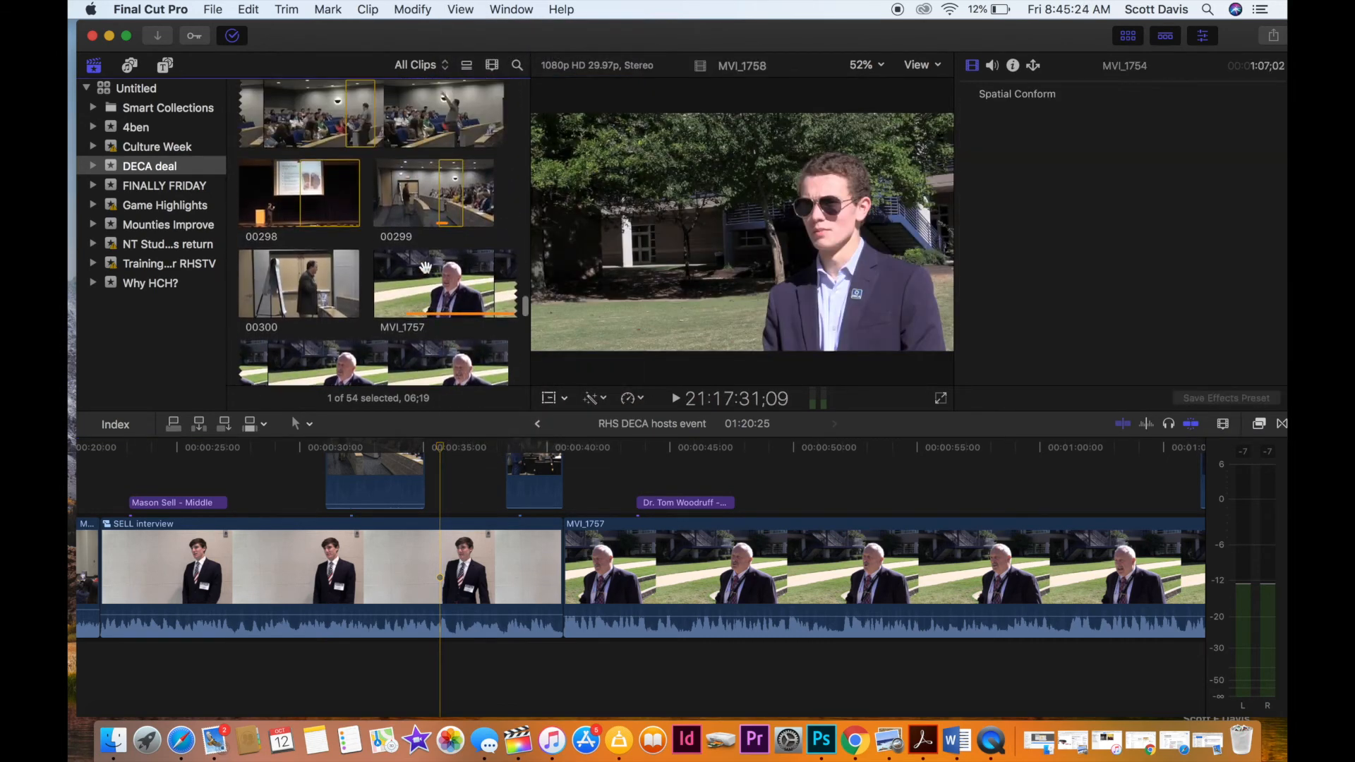
{"action": "scroll", "coordinate": [426, 267], "scroll_direction": "up", "scroll_amount": 5}
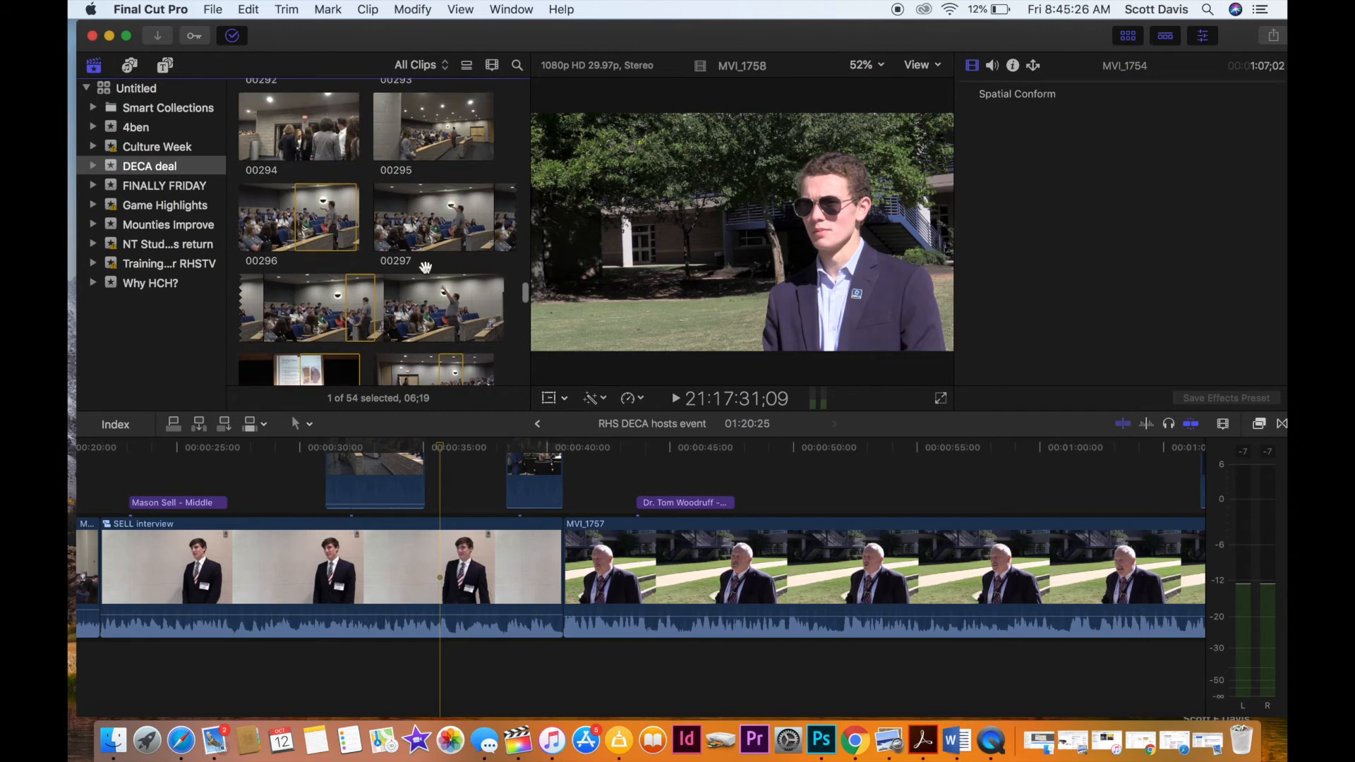
{"action": "scroll", "coordinate": [425, 267], "scroll_direction": "down", "scroll_amount": 10}
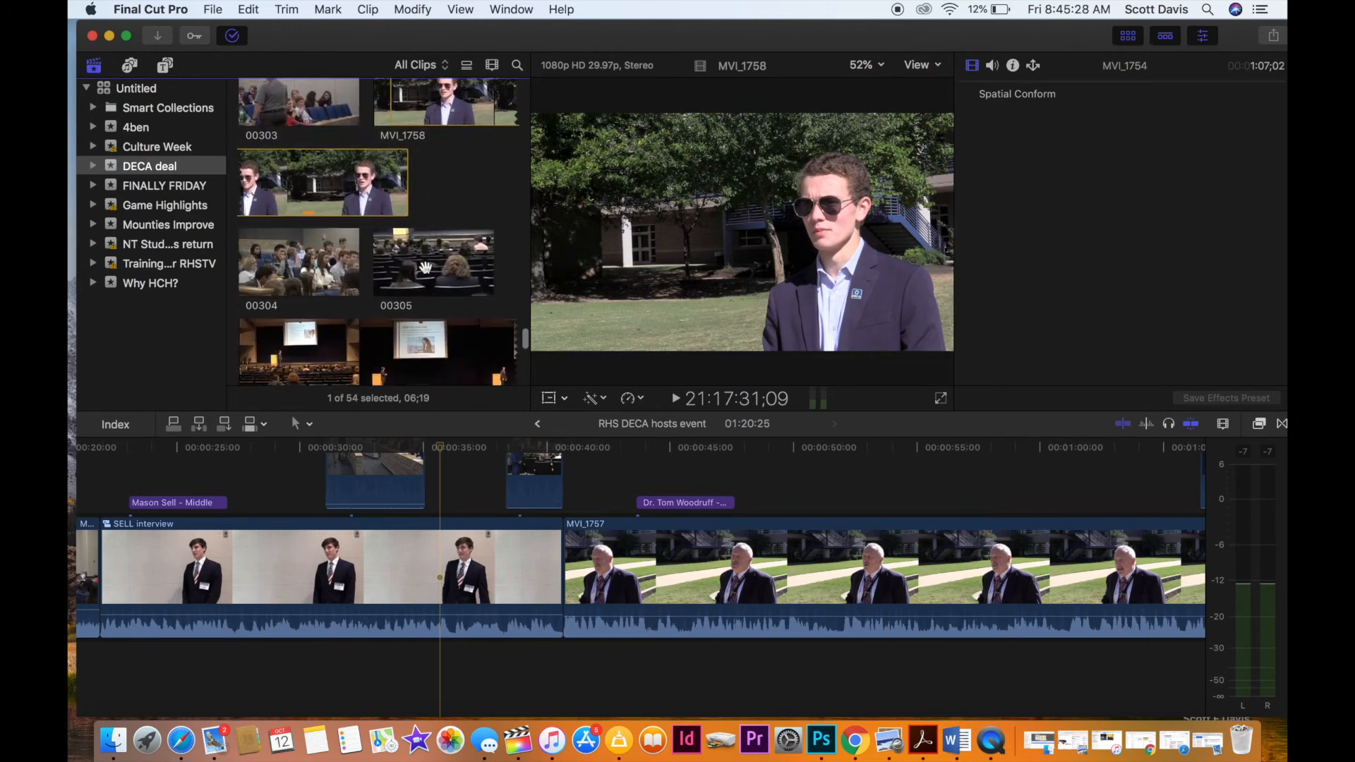
{"action": "scroll", "coordinate": [425, 268], "scroll_direction": "up", "scroll_amount": 10}
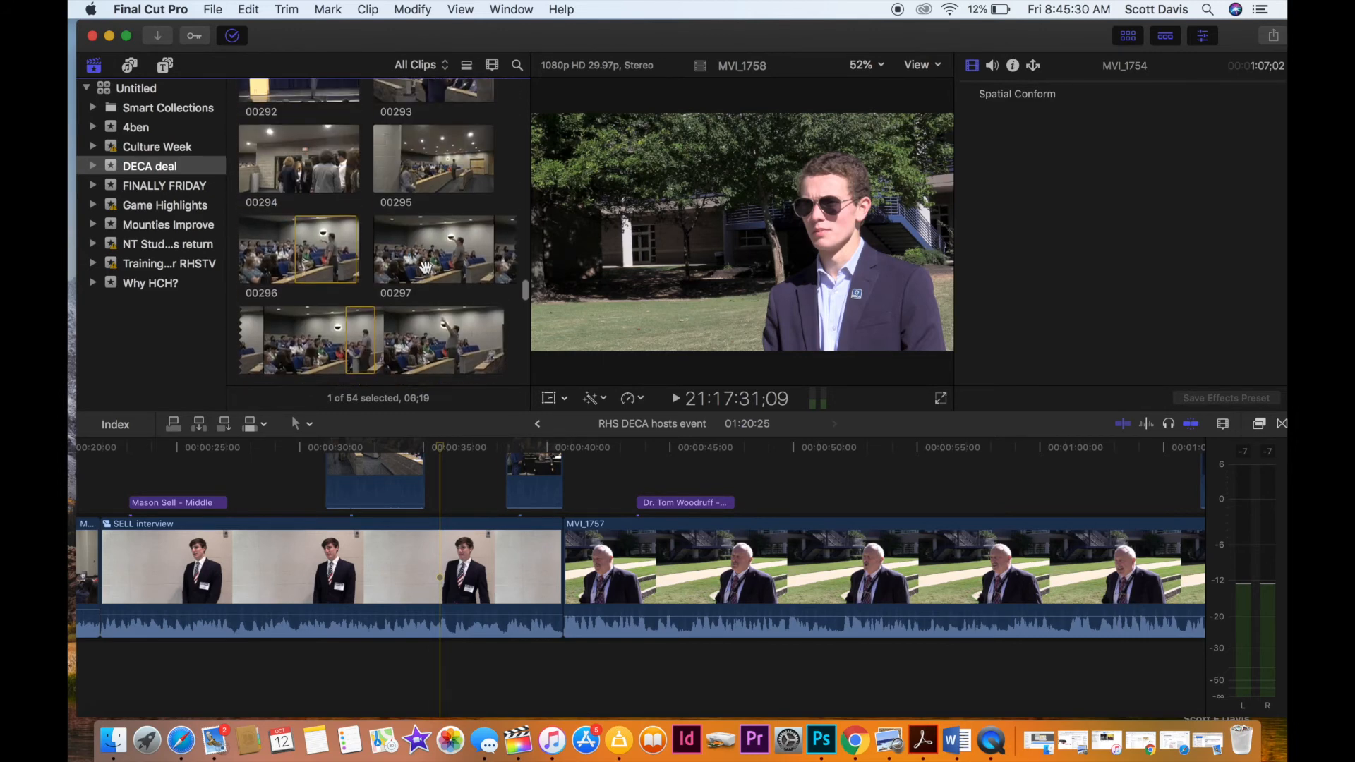
{"action": "scroll", "coordinate": [426, 267], "scroll_direction": "up", "scroll_amount": 4}
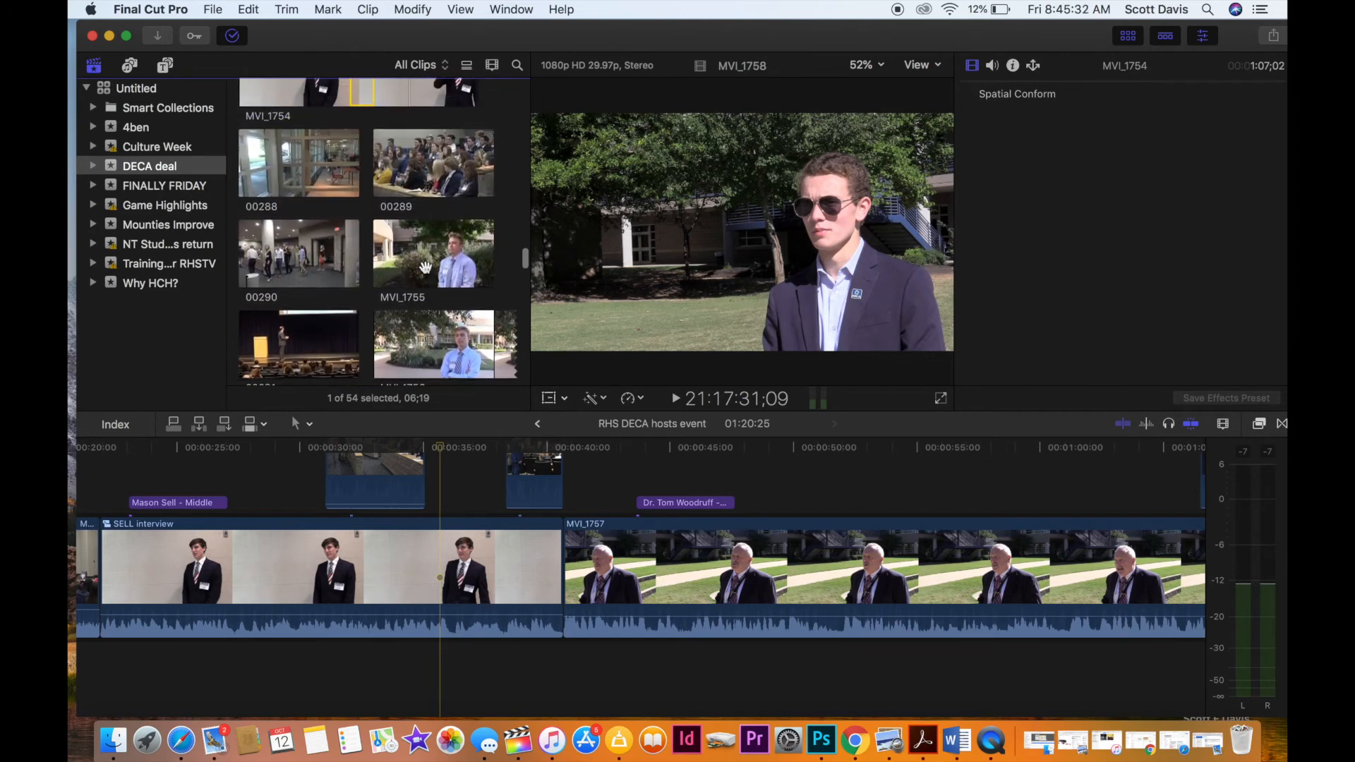
{"action": "scroll", "coordinate": [426, 267], "scroll_direction": "up", "scroll_amount": 2}
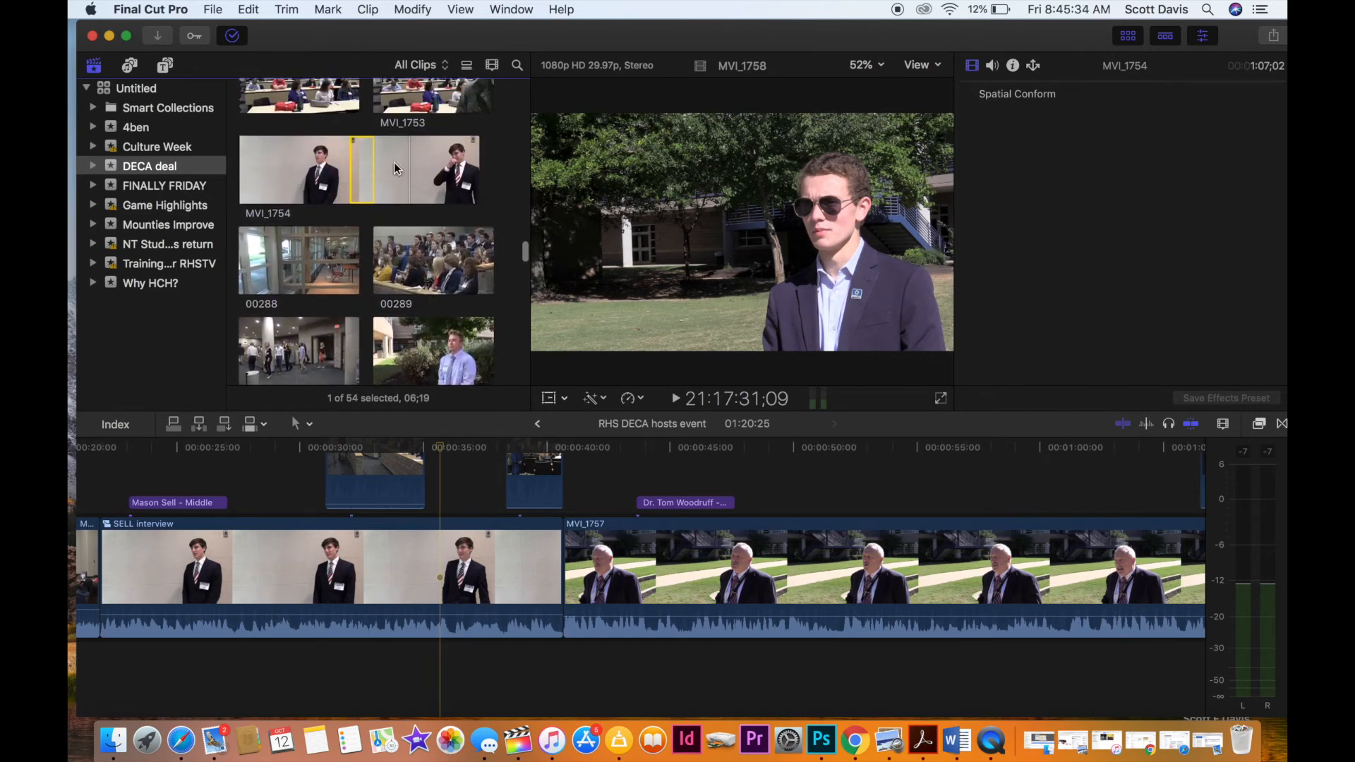
{"action": "left_click", "coordinate": [385, 163]}
{"action": "key", "text": "space"}
{"action": "scroll", "coordinate": [385, 163], "scroll_direction": "up", "scroll_amount": 1}
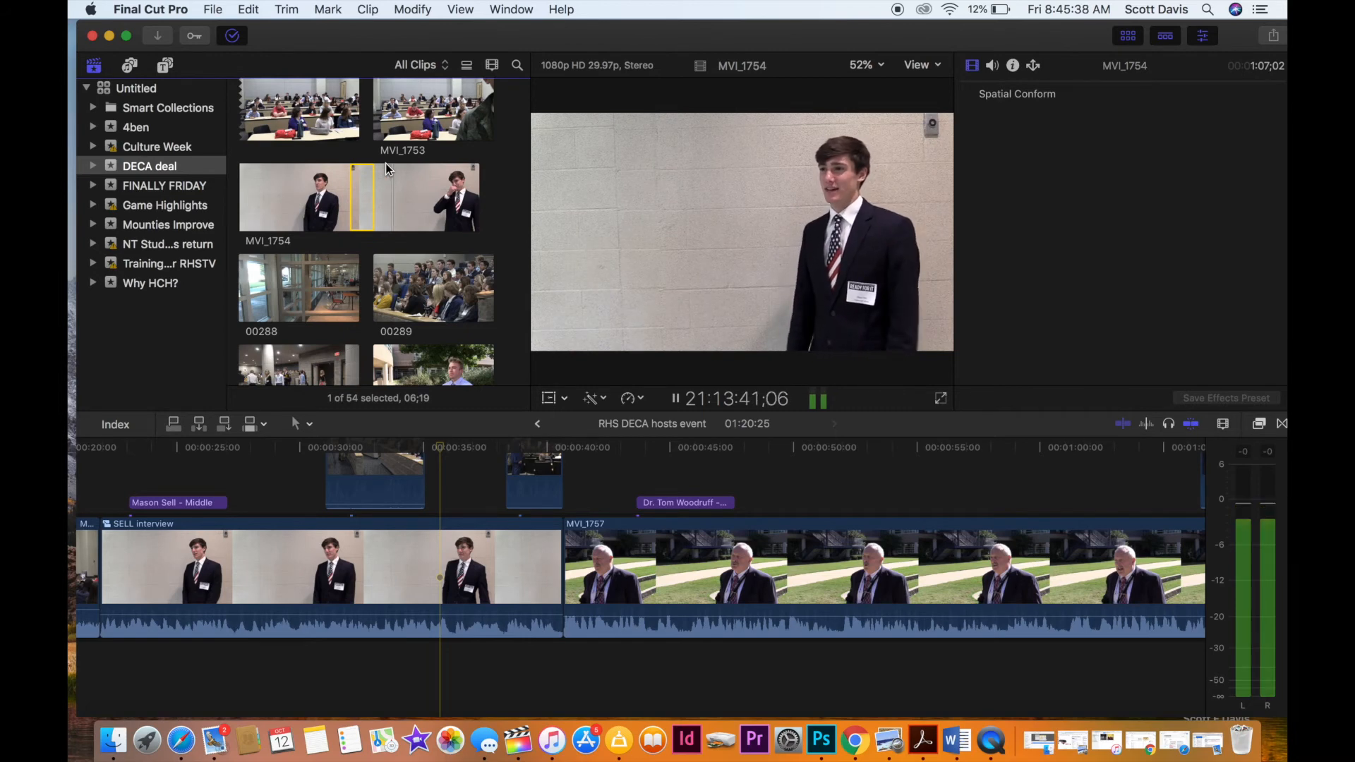
{"action": "key", "text": "i"}
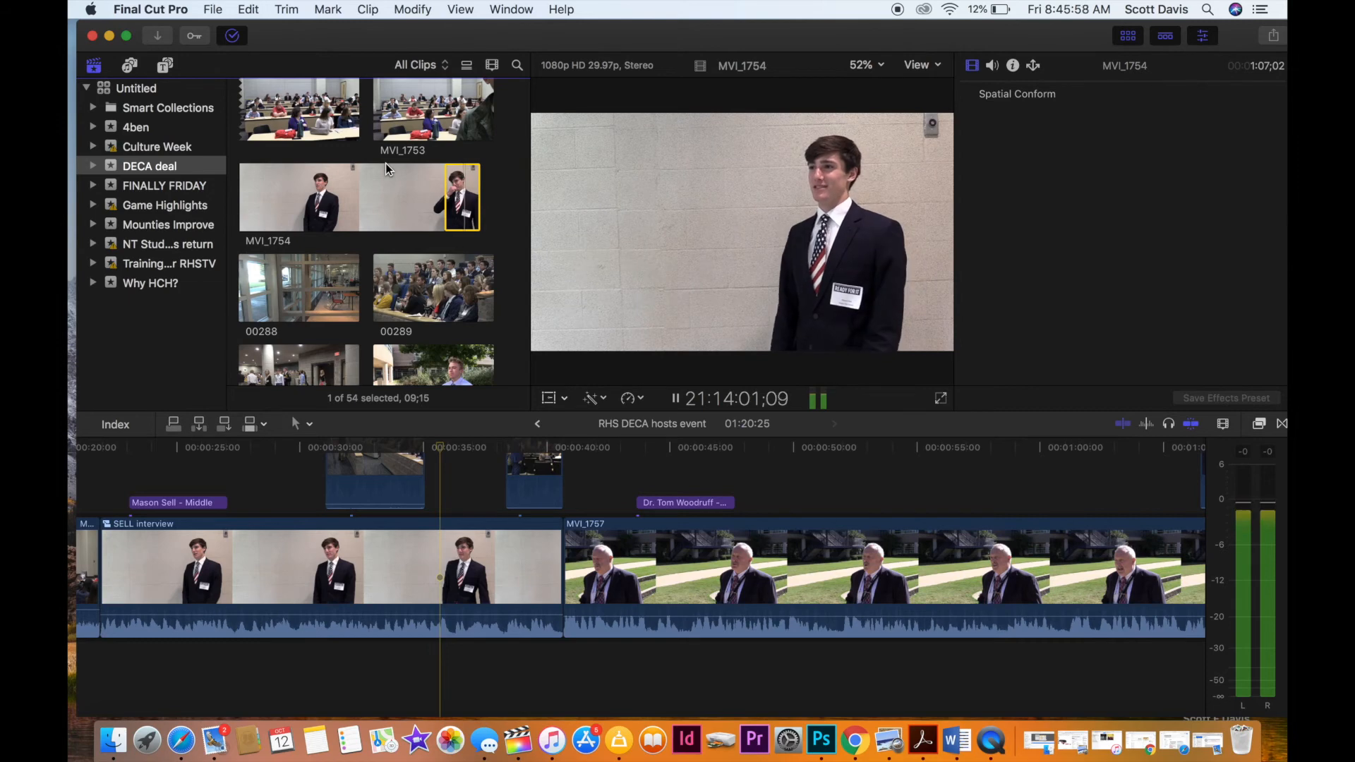
{"action": "key", "text": "o"}
{"action": "key", "text": "space"}
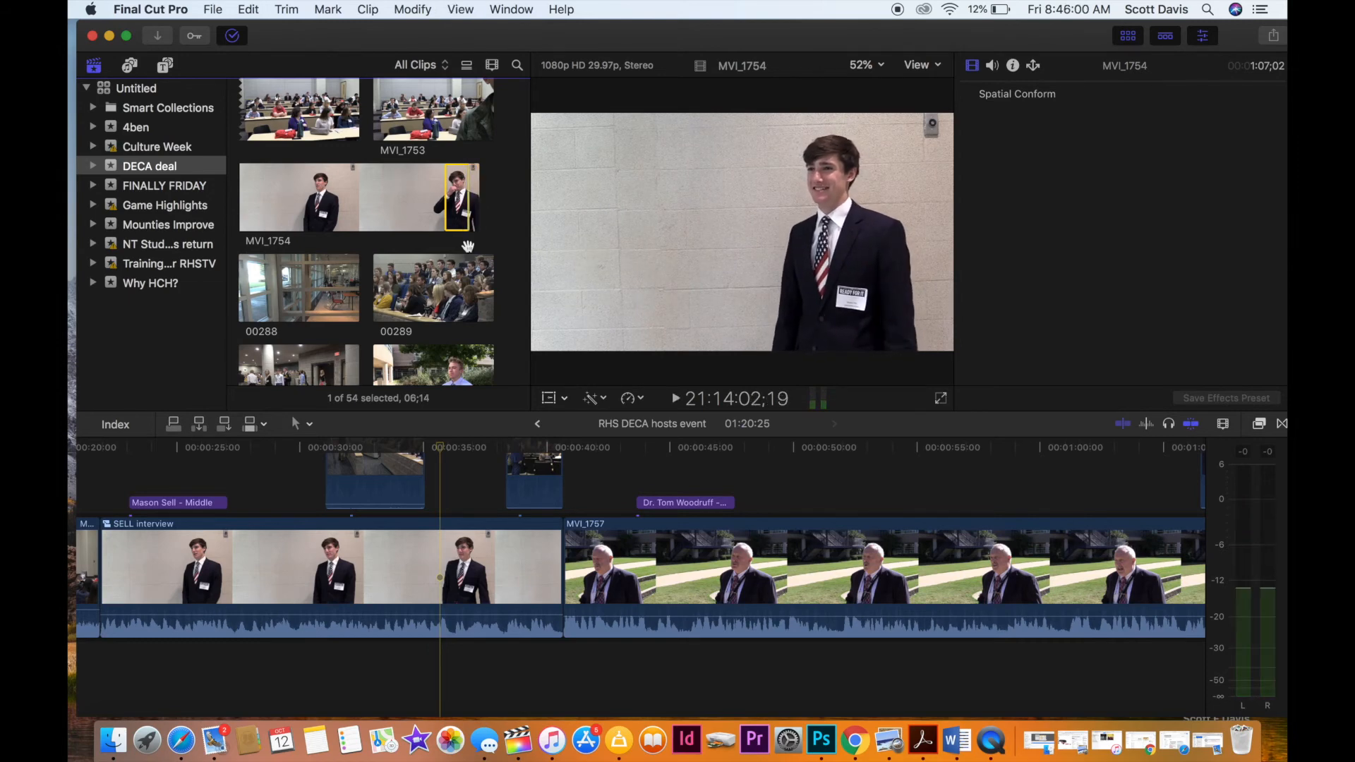
Insert the marked MVI_1754 range into the main storyline at 1:11:07, between the adviser interview MVI_1757 and classroom clip MVI_1752.
{"action": "left_click", "coordinate": [667, 496]}
{"action": "scroll", "coordinate": [668, 498], "scroll_direction": "right", "scroll_amount": 10}
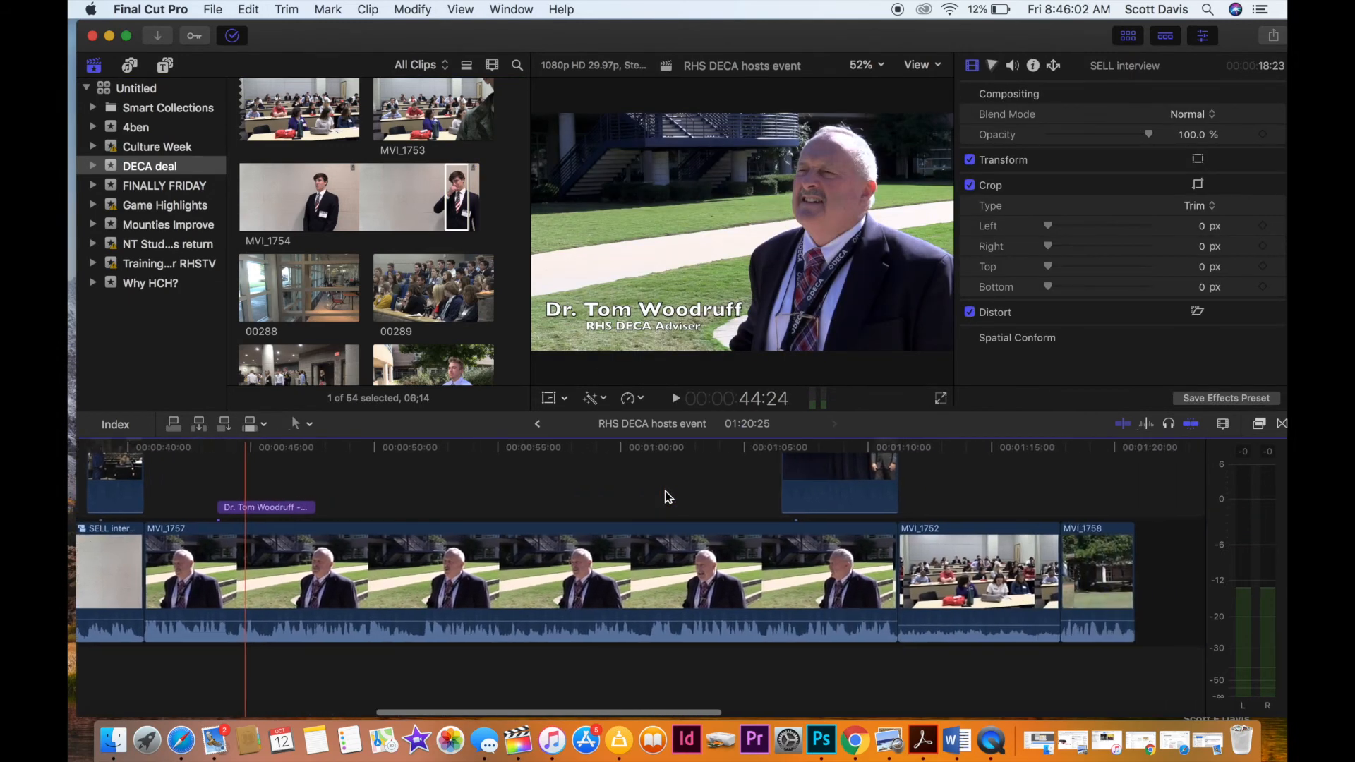
{"action": "scroll", "coordinate": [669, 497], "scroll_direction": "right", "scroll_amount": 2}
{"action": "left_click", "coordinate": [459, 205]}
{"action": "left_click_drag", "start_coordinate": [787, 460], "coordinate": [845, 621]}
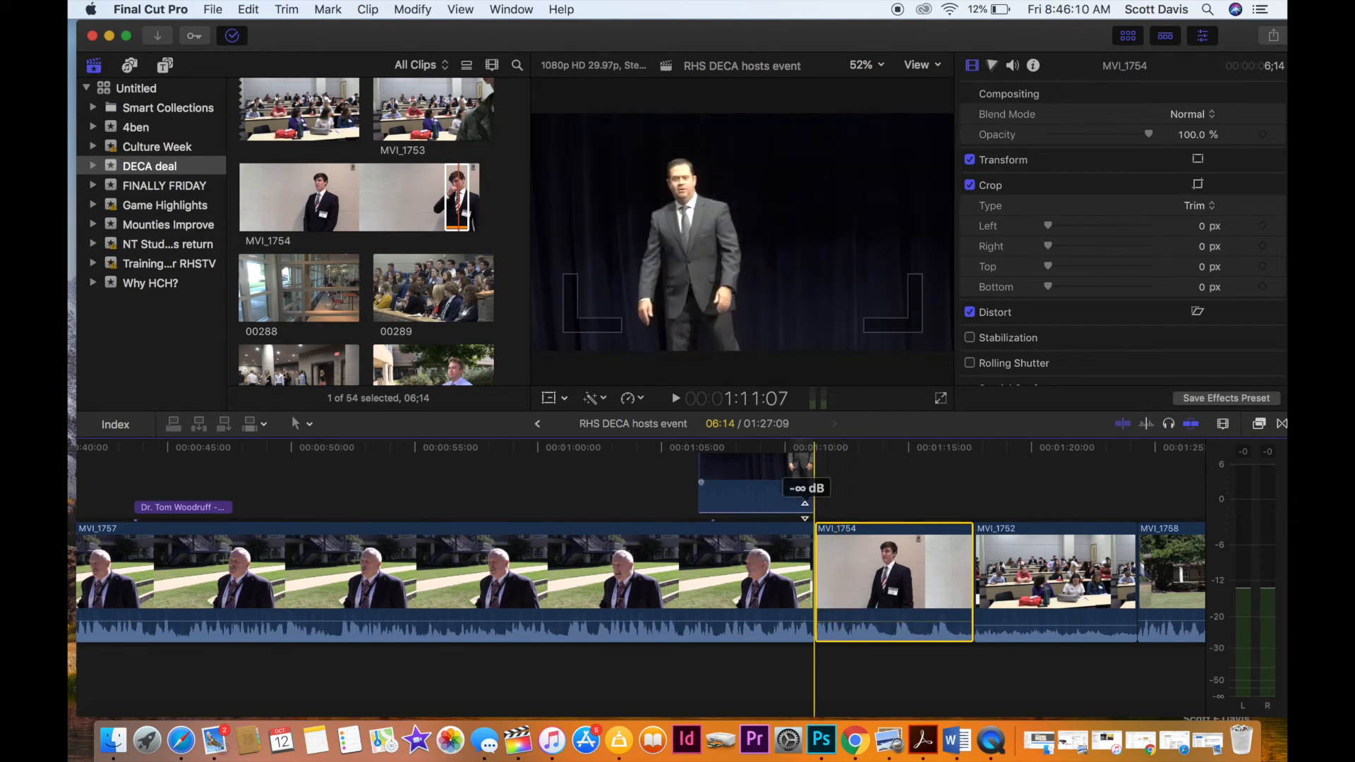
Play the timeline from about 1:05 across the cut from the adviser interview into MVI_1754.
{"action": "left_click", "coordinate": [669, 512]}
{"action": "key", "text": "space"}
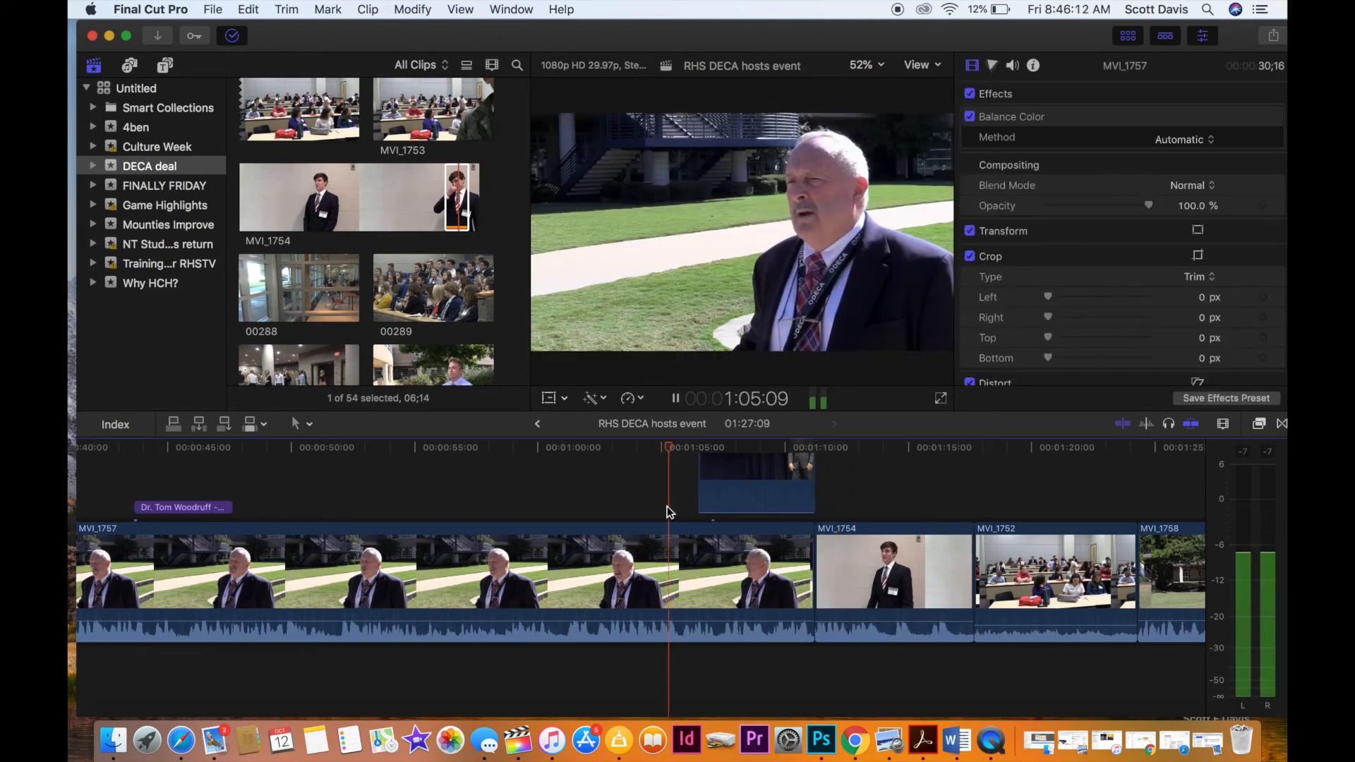
{"action": "scroll", "coordinate": [668, 511], "scroll_direction": "right", "scroll_amount": 5}
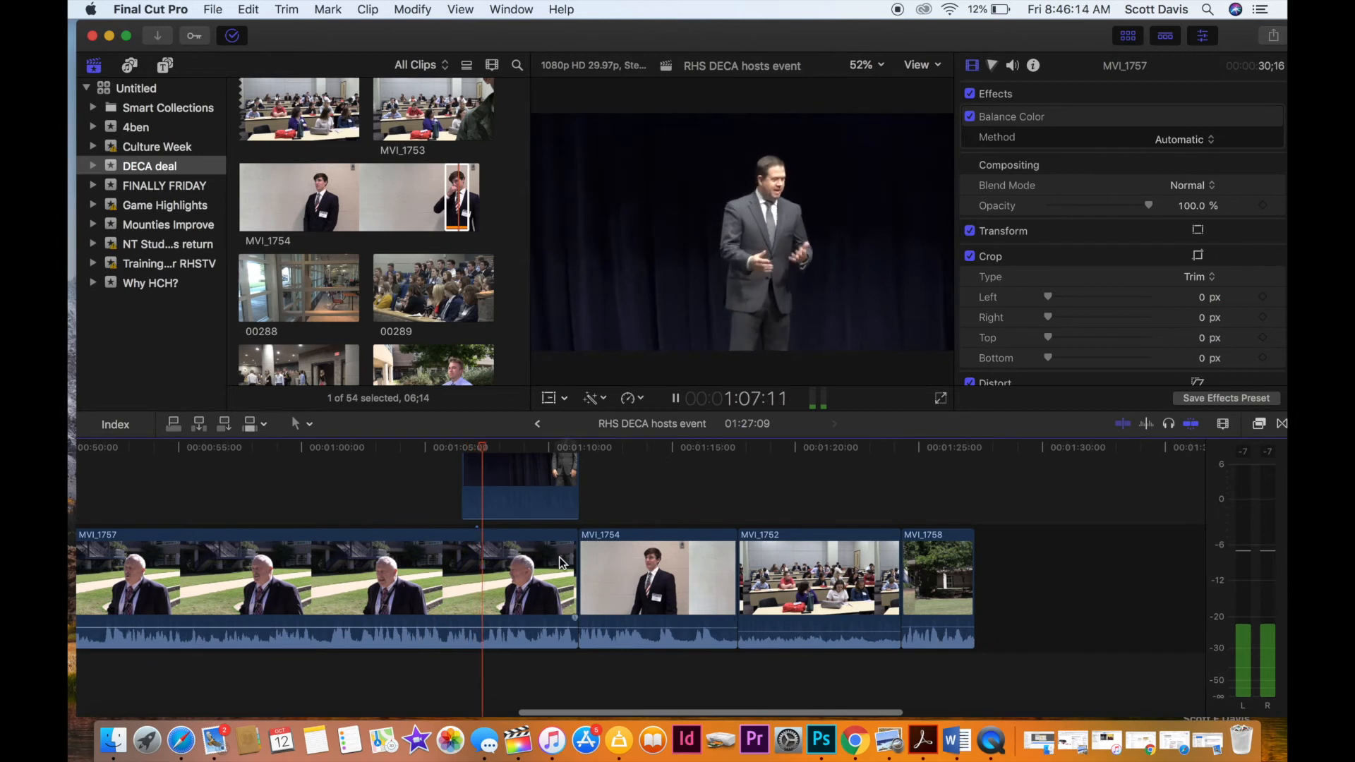
{"action": "scroll", "coordinate": [557, 564], "scroll_direction": "right", "scroll_amount": 1}
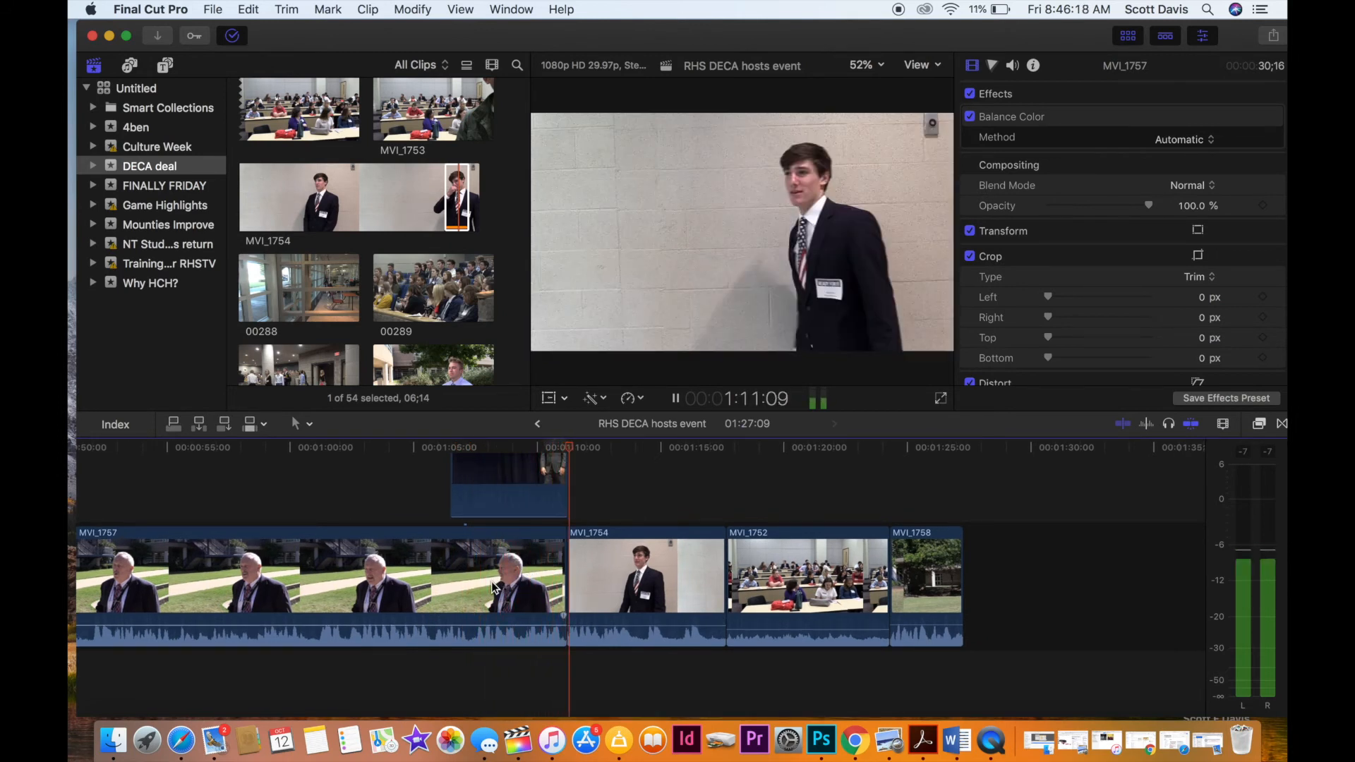
{"action": "key", "text": "space"}
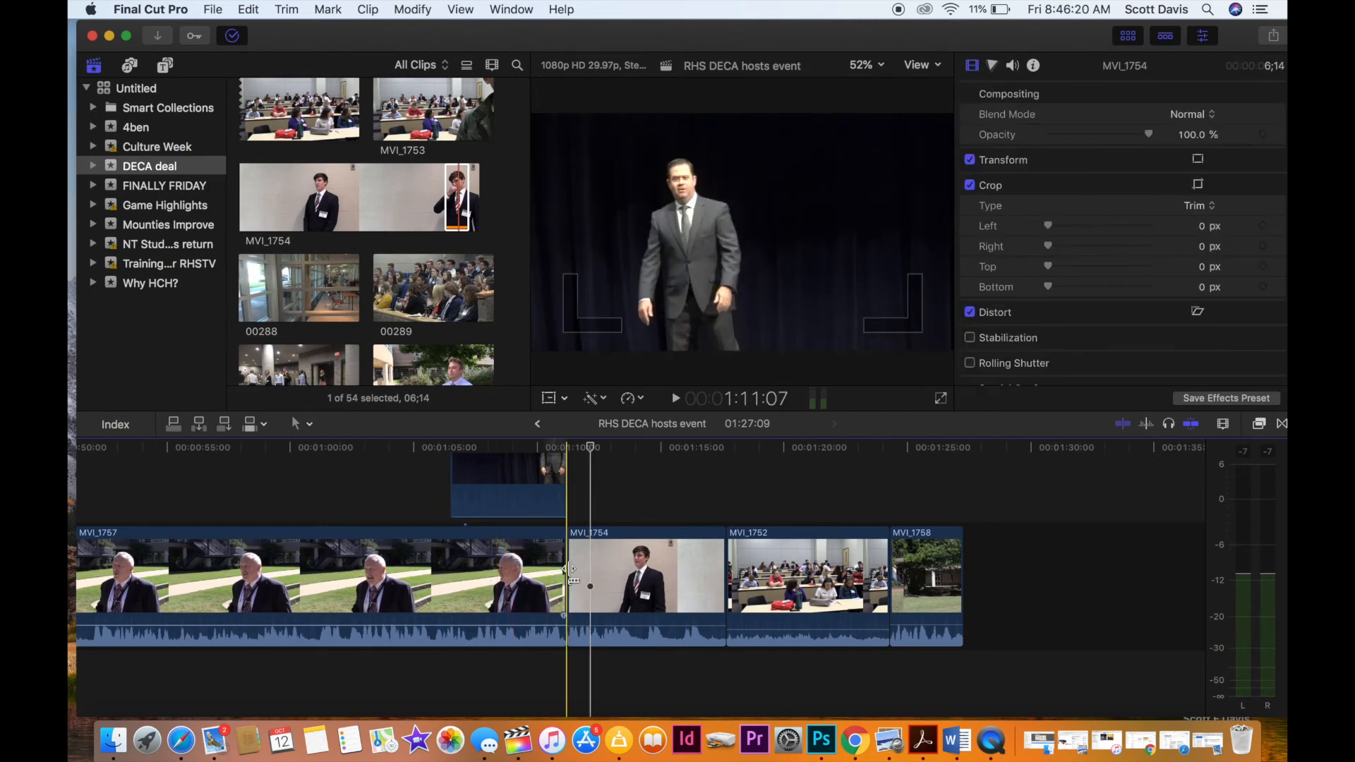
Extend the start of timeline clip MVI_1754 so it runs 7:15, and play across the adjusted cut.
{"action": "left_click_drag", "start_coordinate": [567, 580], "coordinate": [525, 583]}
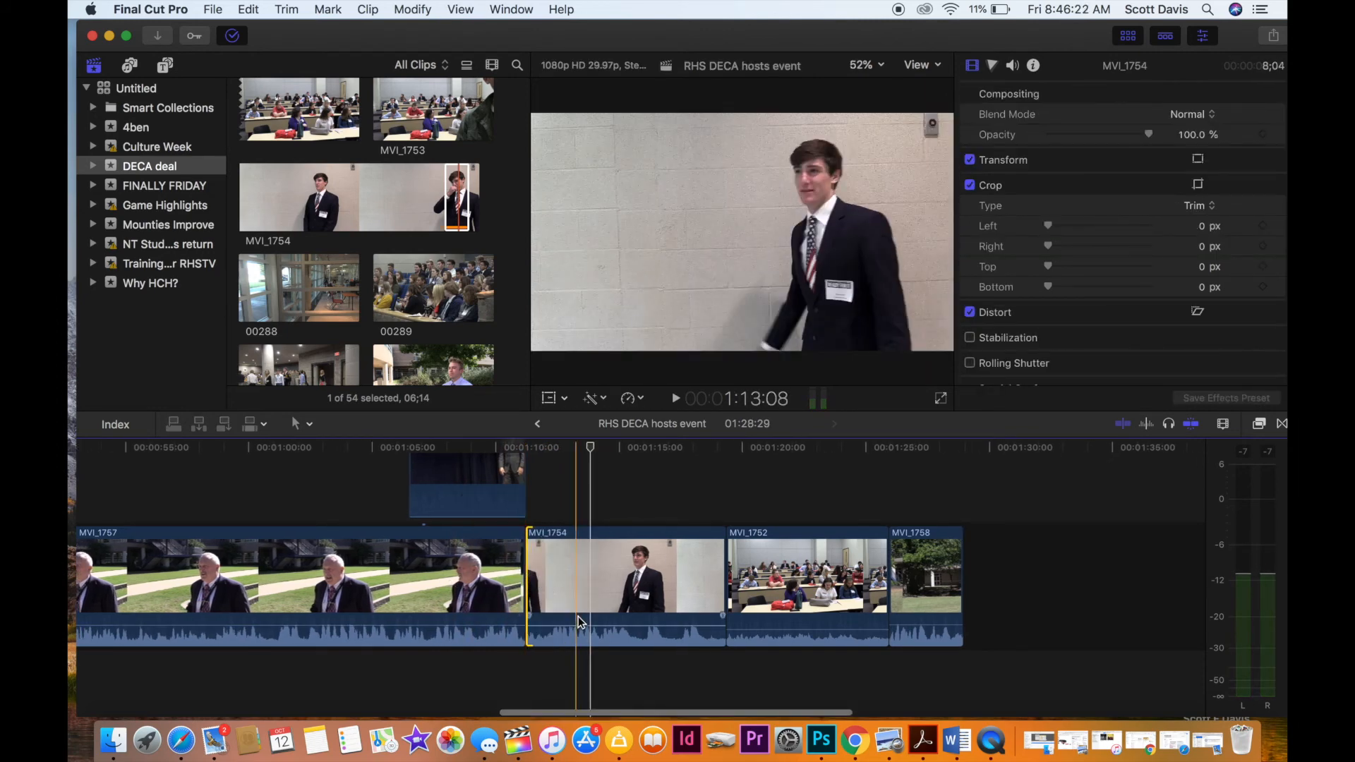
{"action": "left_click", "coordinate": [531, 582]}
{"action": "left_click_drag", "start_coordinate": [532, 582], "coordinate": [541, 580]}
{"action": "left_click", "coordinate": [539, 500]}
{"action": "key", "text": "space"}
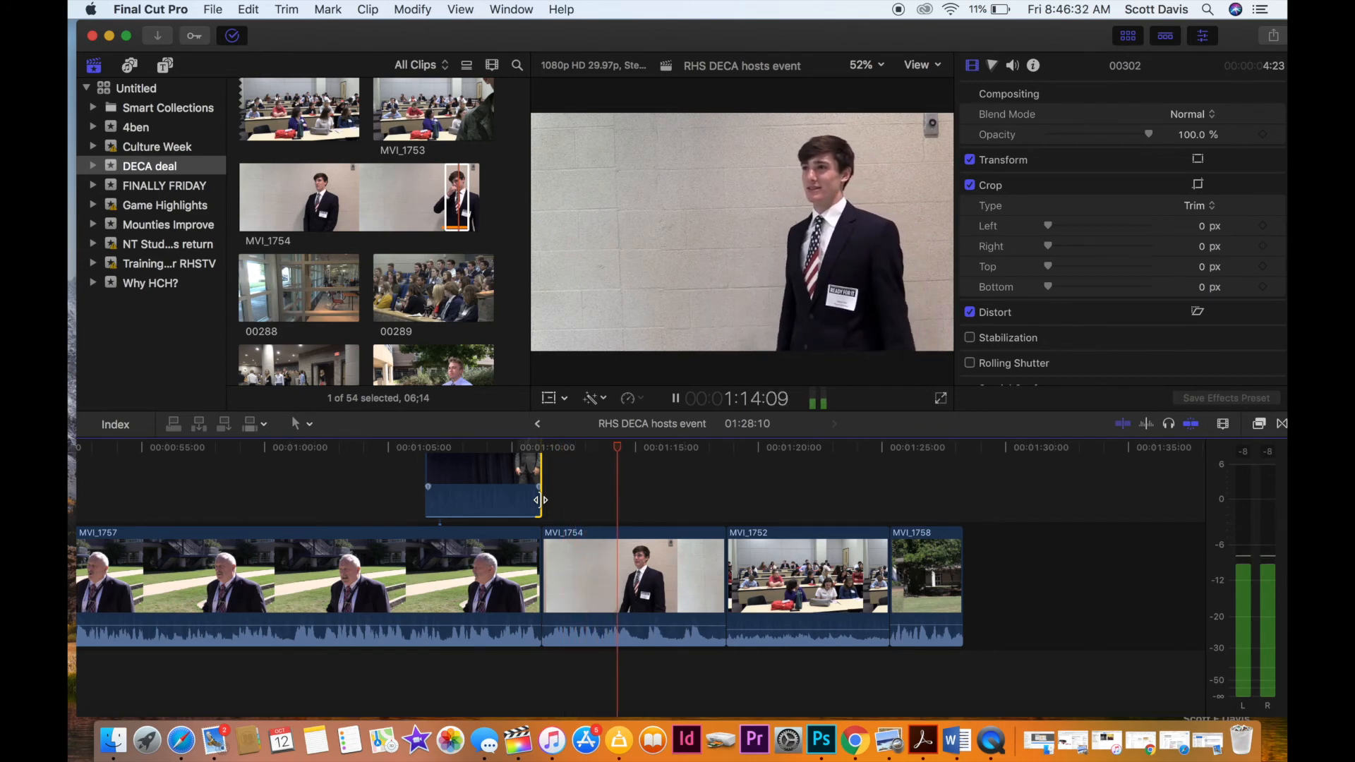
{"action": "key", "text": "space"}
Enlarge the picture of timeline clip MVI_1754 slightly with Transform and shift it down to reframe the student.
{"action": "left_click", "coordinate": [661, 558]}
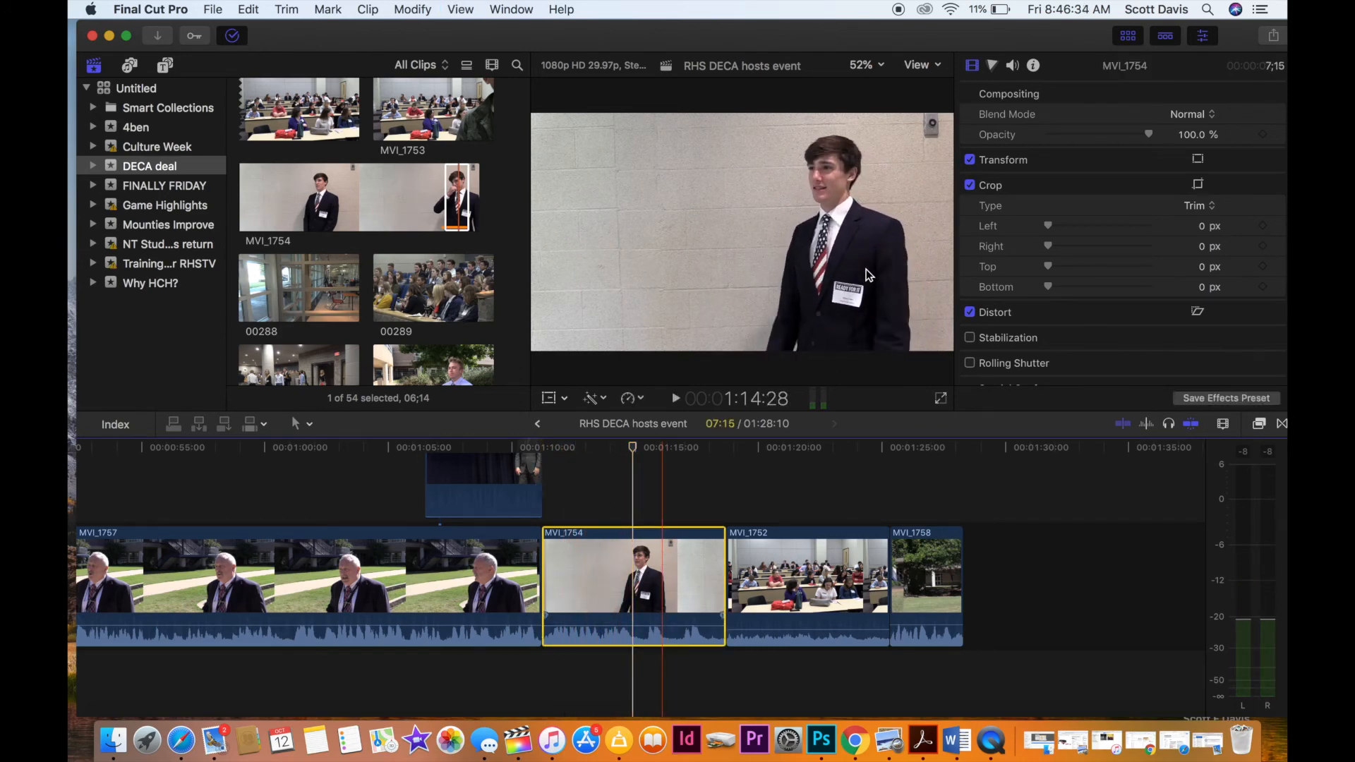
{"action": "right_click", "coordinate": [867, 275]}
{"action": "left_click", "coordinate": [907, 279]}
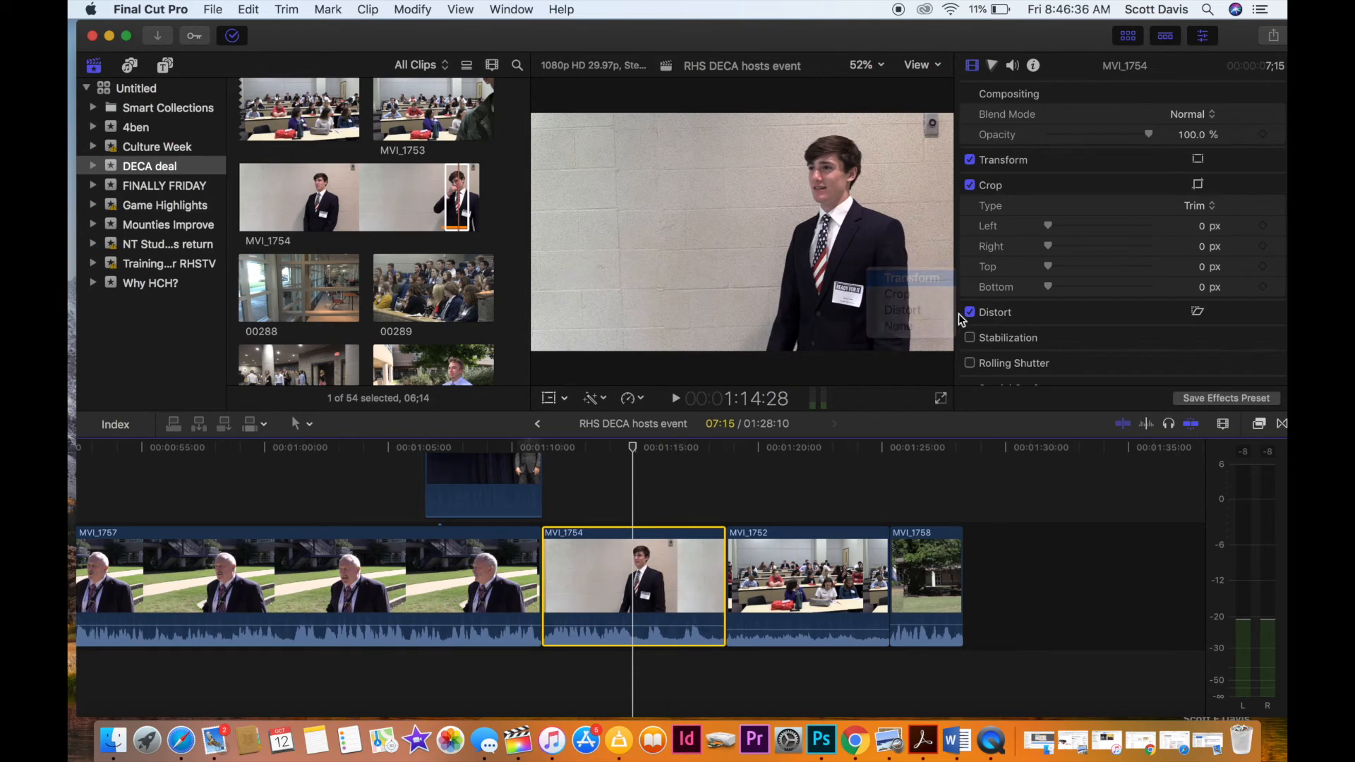
{"action": "left_click", "coordinate": [952, 353]}
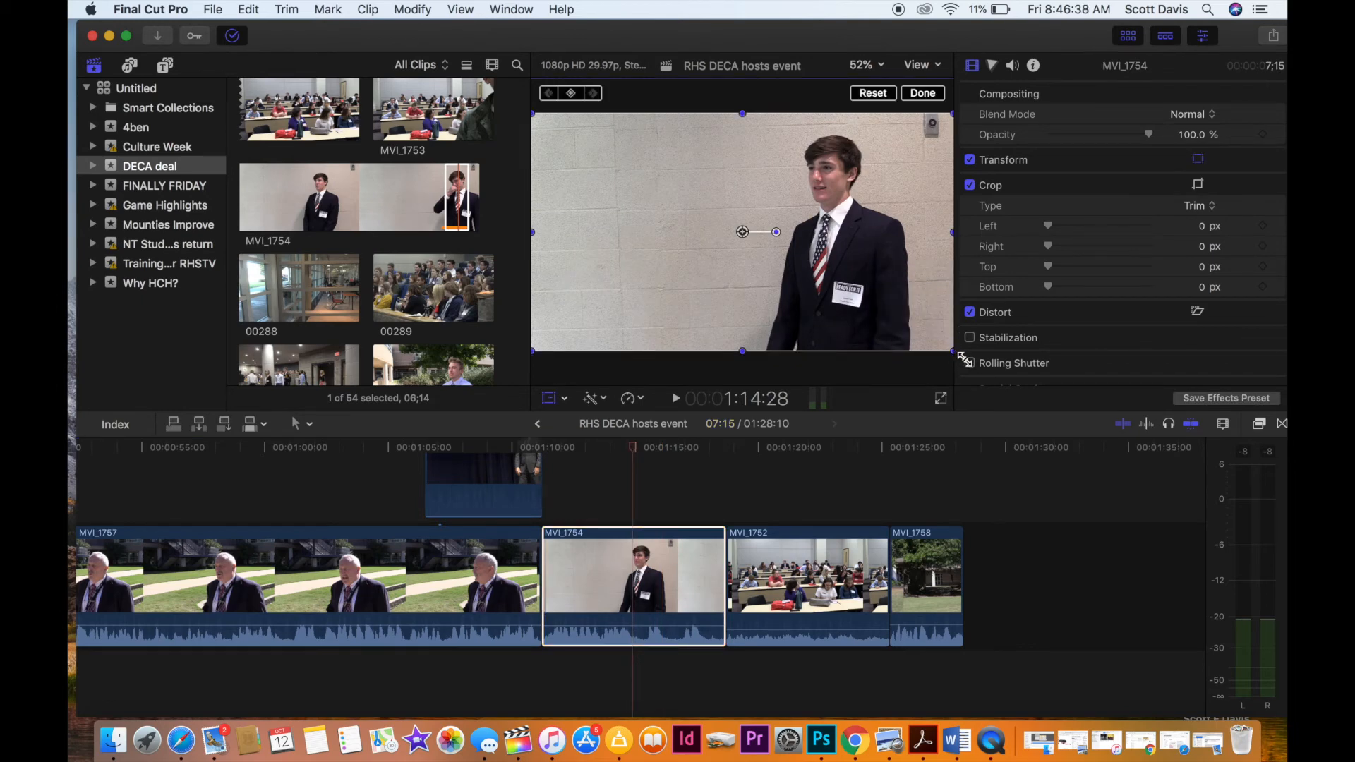
{"action": "left_click_drag", "start_coordinate": [950, 348], "coordinate": [997, 374]}
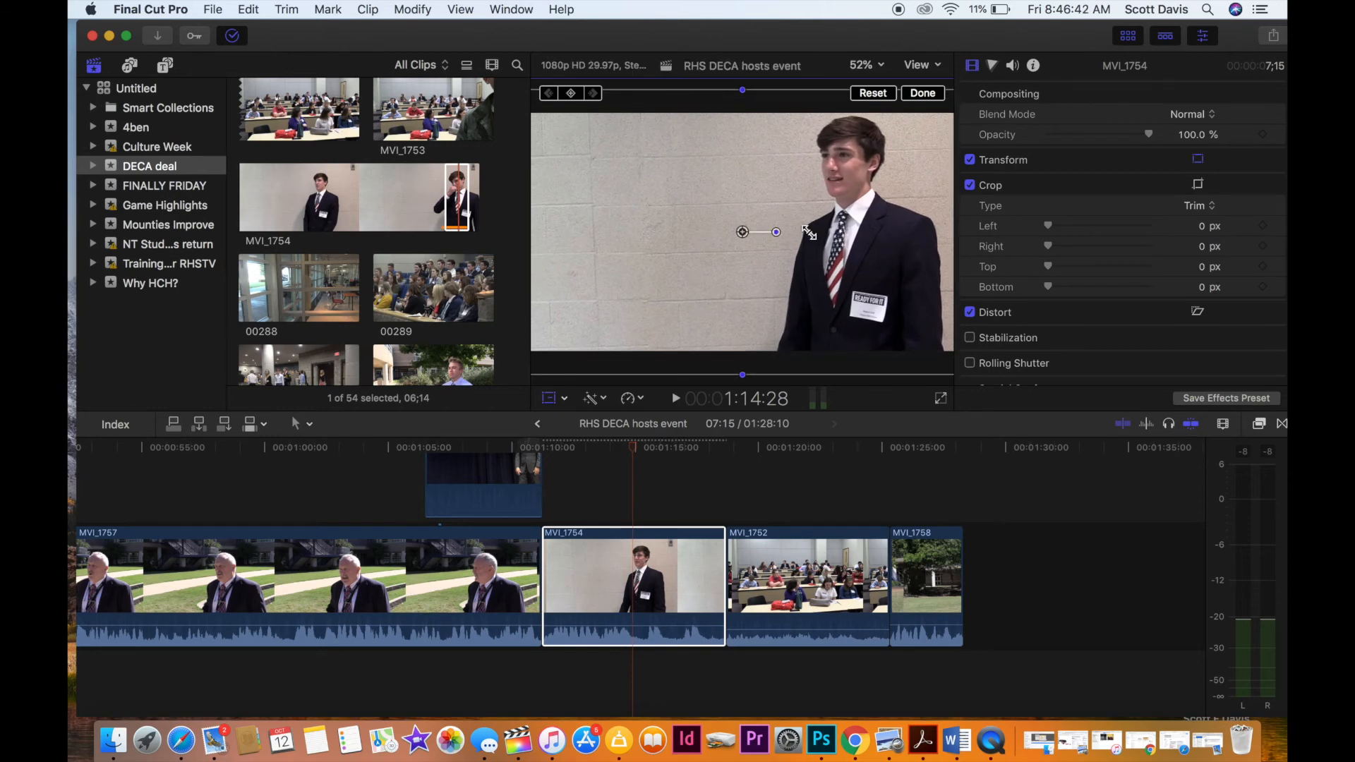
{"action": "left_click_drag", "start_coordinate": [743, 232], "coordinate": [743, 257]}
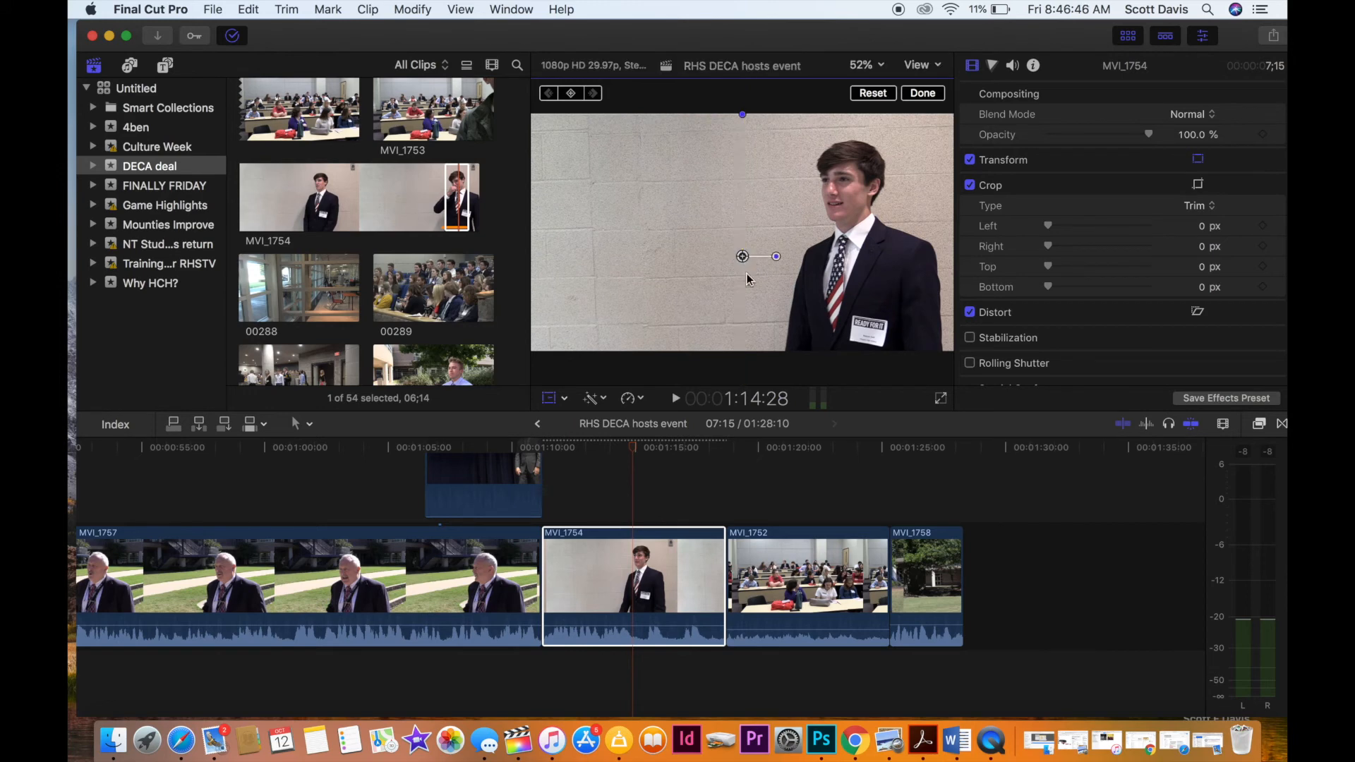
Play the reframed student interview through into classroom clip MVI_1752, stopping at about 1:22.
{"action": "left_click", "coordinate": [598, 505]}
{"action": "key", "text": "space"}
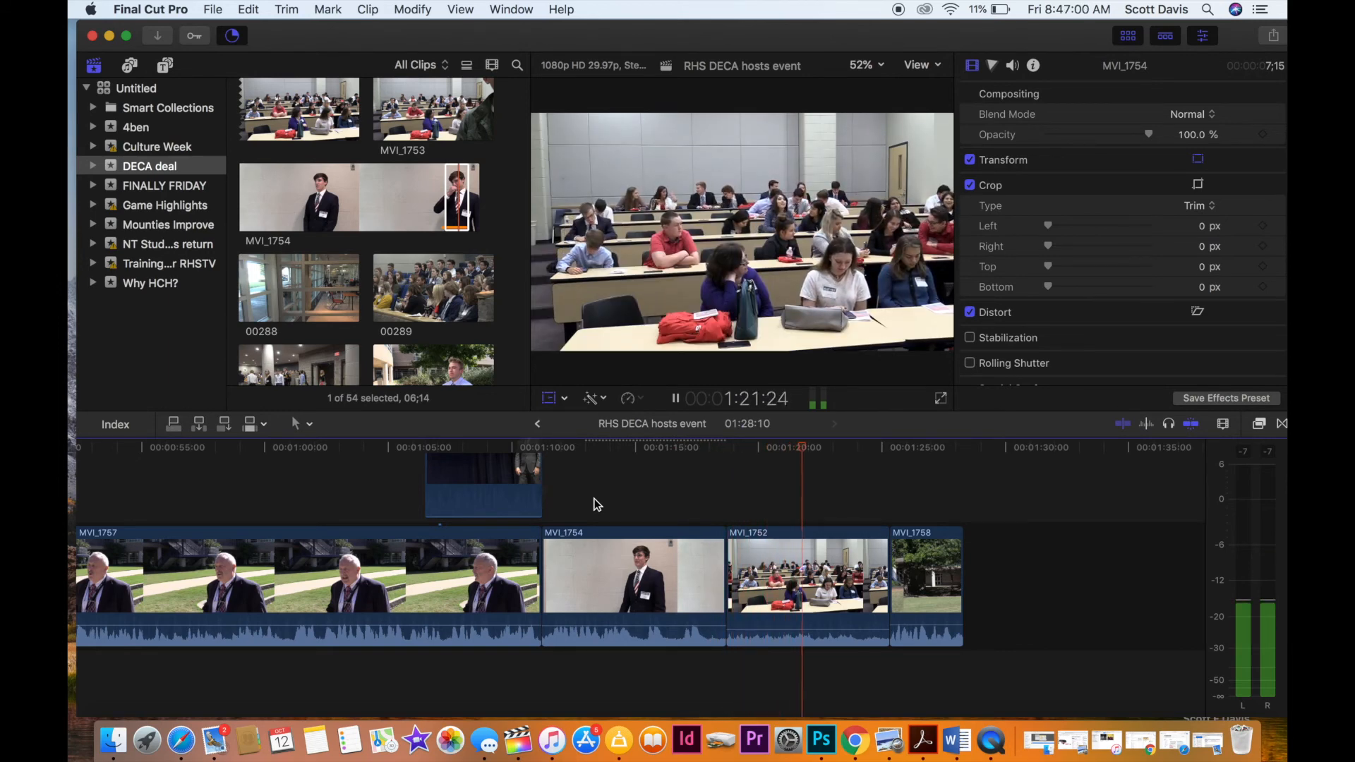
{"action": "key", "text": "space"}
Delete clip MVI_1758 from the end of the timeline so the project ends with MVI_1752.
{"action": "left_click", "coordinate": [927, 572]}
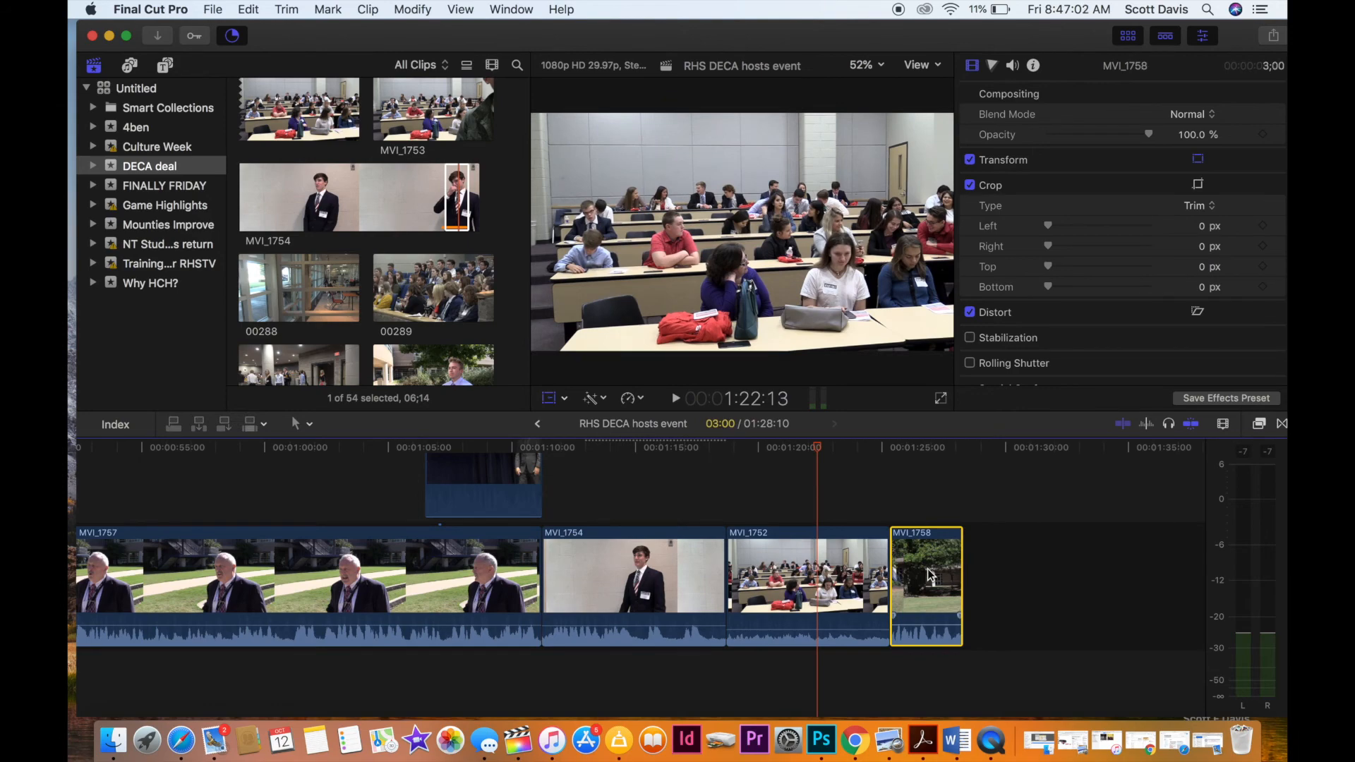
{"action": "key", "text": "Delete"}
{"action": "scroll", "coordinate": [921, 556], "scroll_direction": "right", "scroll_amount": 5}
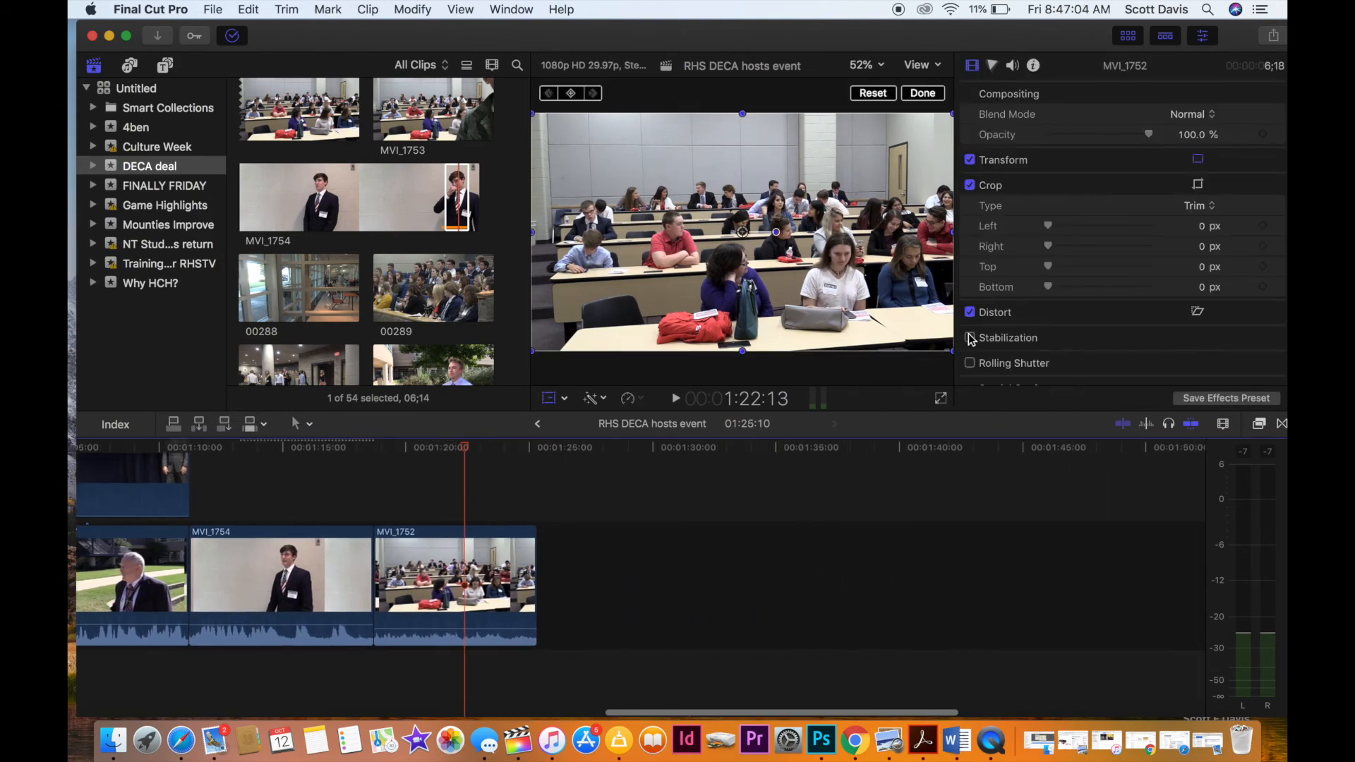
Import RHSTV BAckground copy.mov from the desktop's RHSTV MEDIA folder to the end of the timeline after MVI_1752.
{"action": "left_click_drag", "start_coordinate": [966, 35], "coordinate": [1240, 32]}
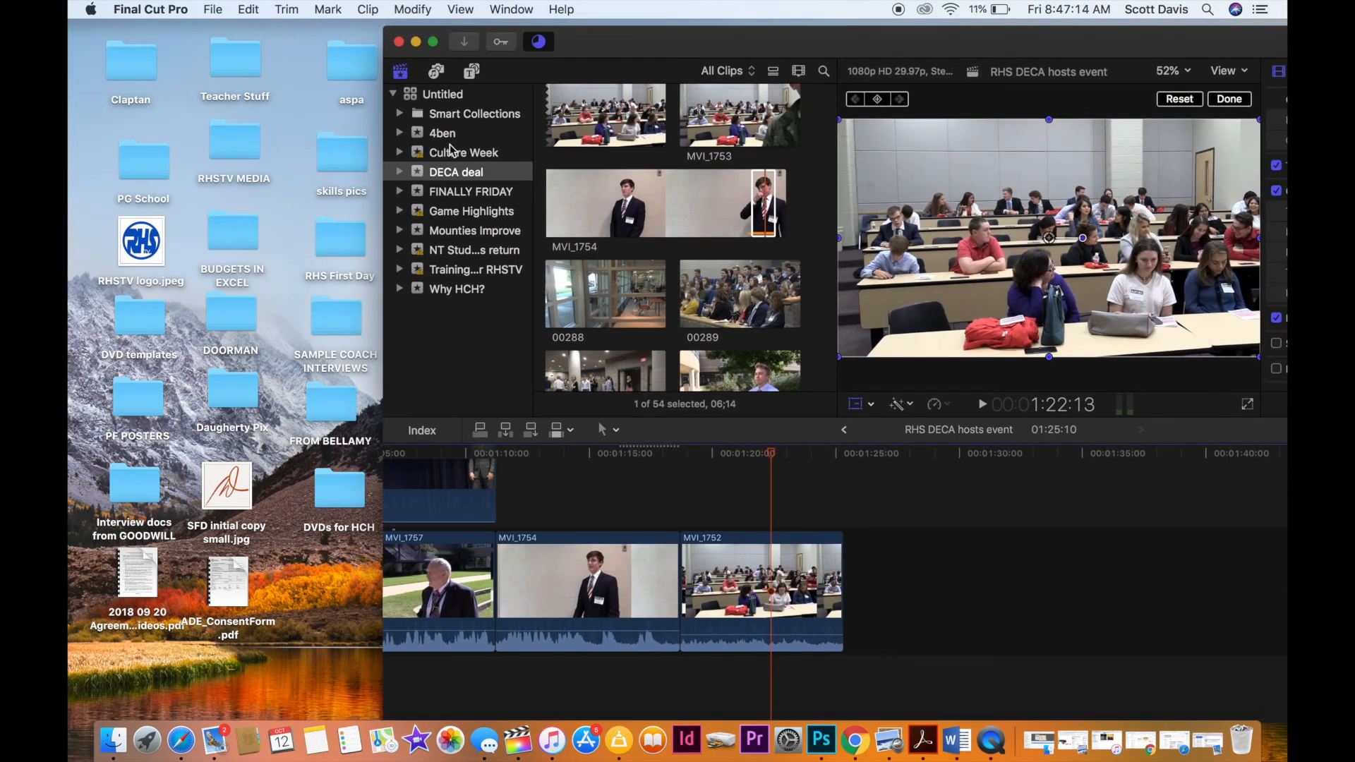
{"action": "double_click", "coordinate": [223, 157]}
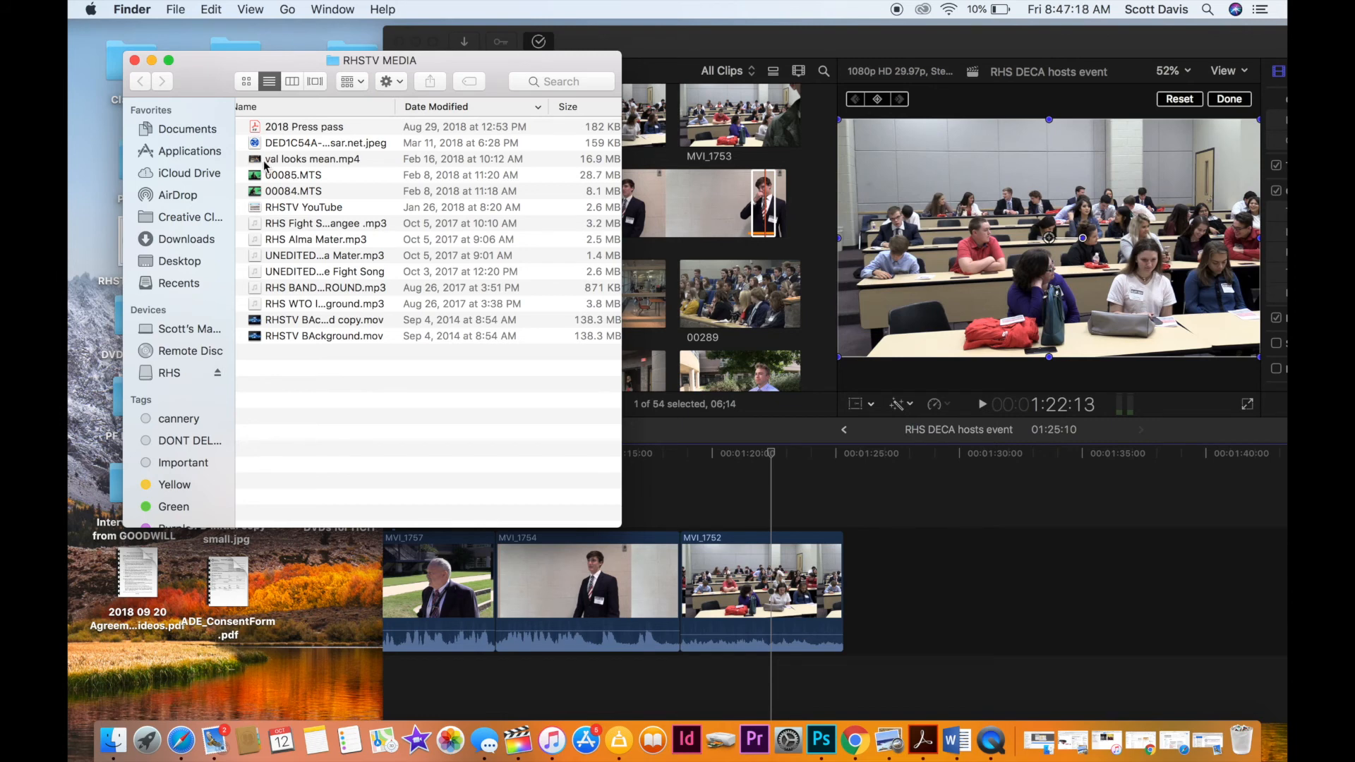
{"action": "left_click", "coordinate": [258, 321]}
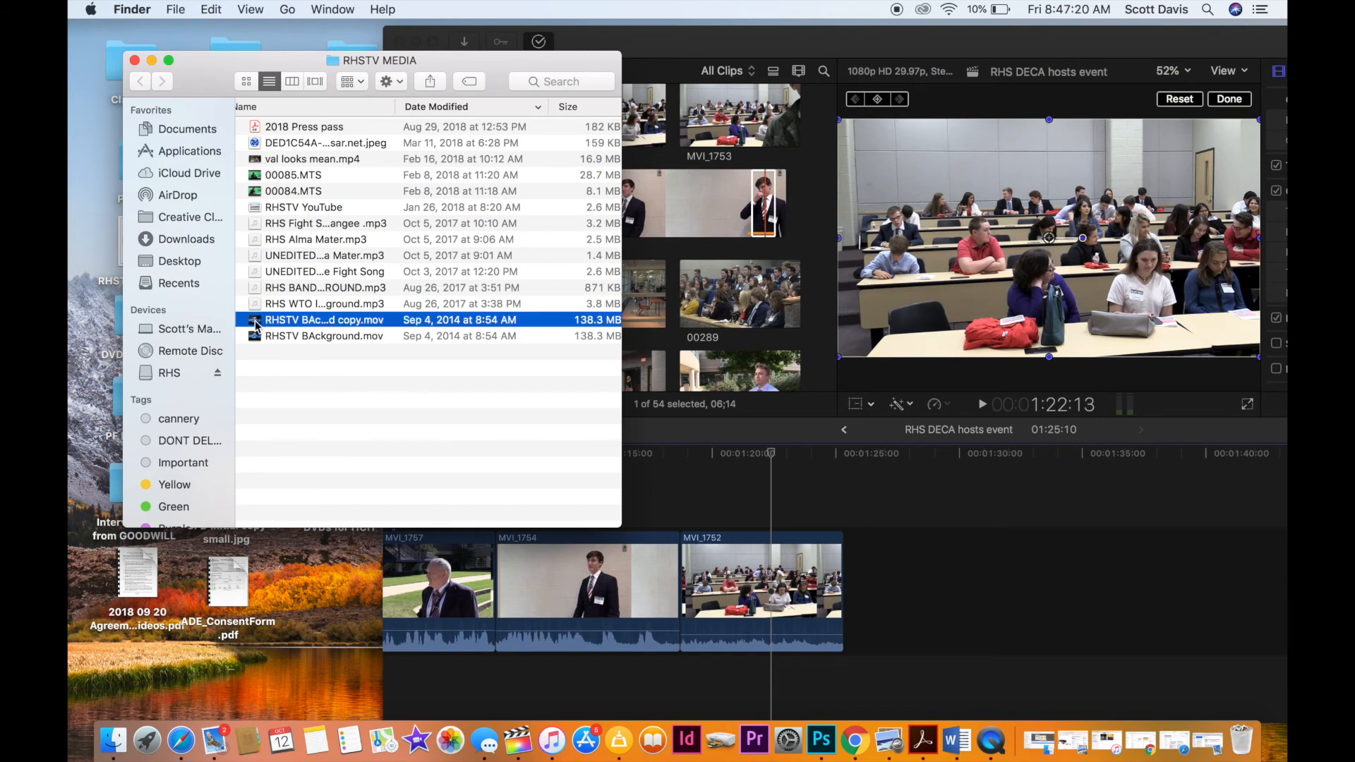
{"action": "left_click_drag", "start_coordinate": [256, 323], "coordinate": [872, 555]}
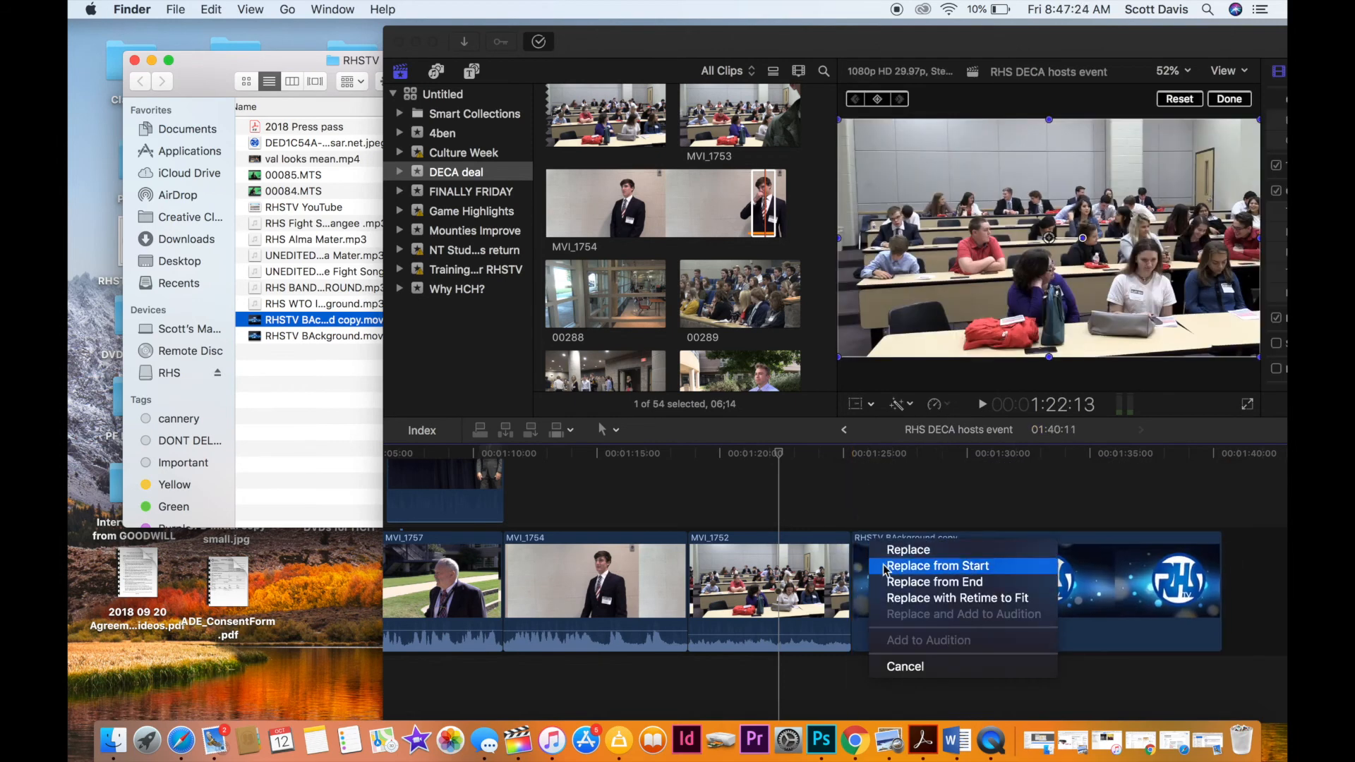
{"action": "left_click", "coordinate": [921, 675]}
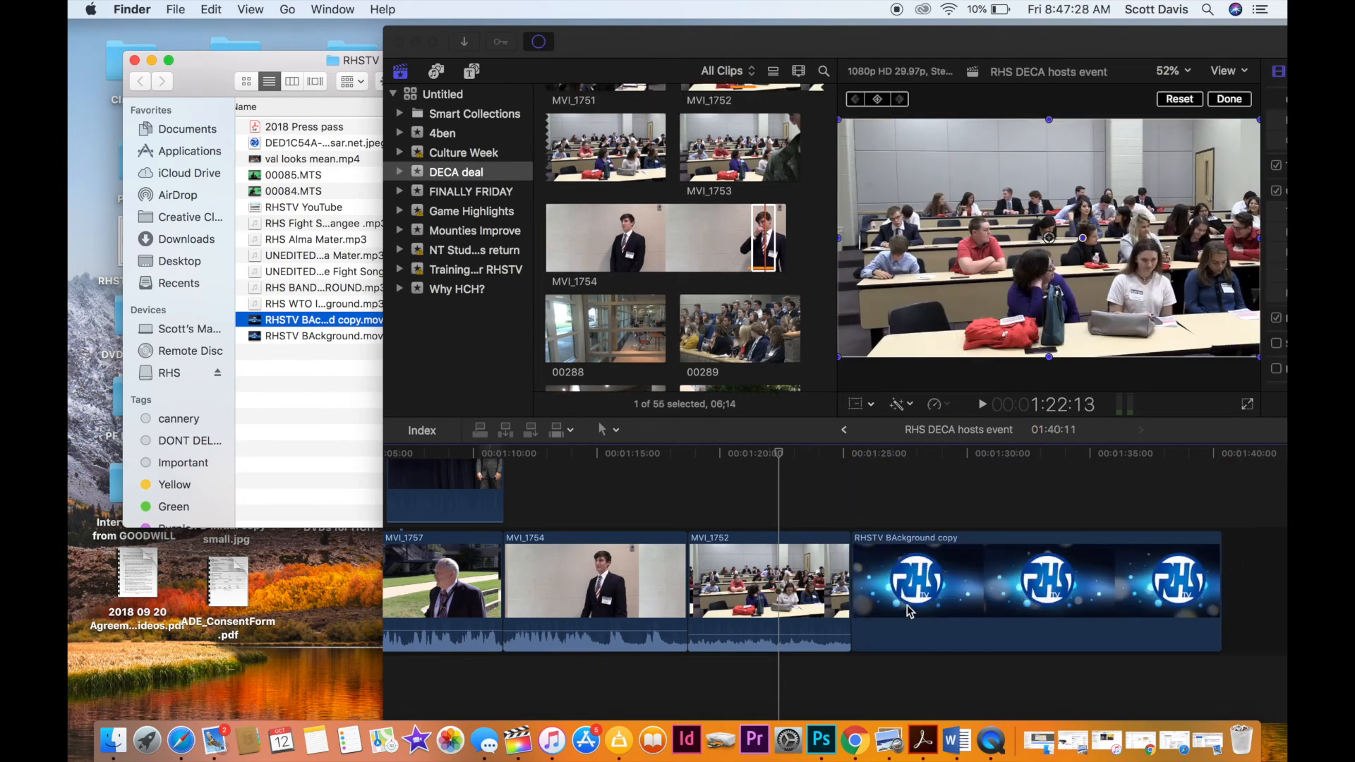
Connect the RHSTV BAckground clip above MVI_1752, trim its end to match where MVI_1752 ends, and play the closing.
{"action": "left_click", "coordinate": [903, 565]}
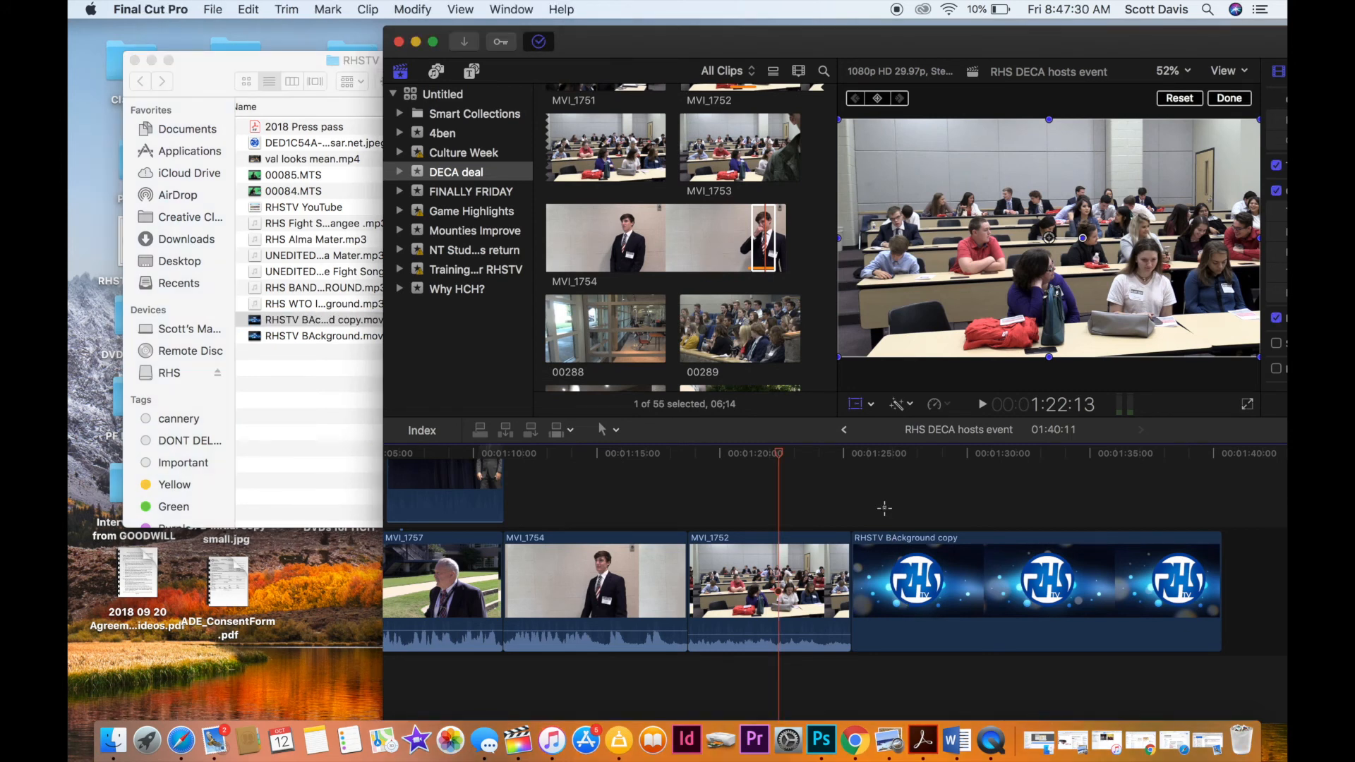
{"action": "left_click_drag", "start_coordinate": [893, 558], "coordinate": [818, 449]}
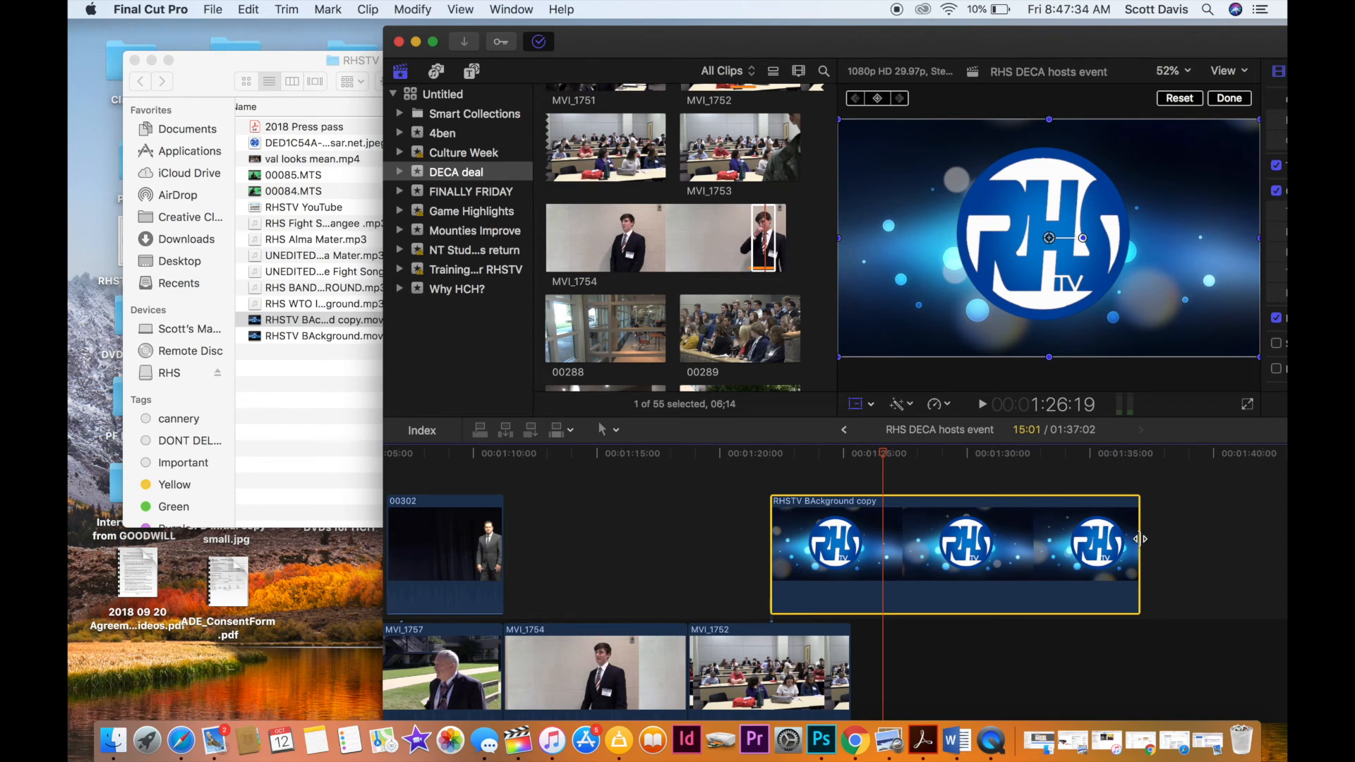
{"action": "left_click_drag", "start_coordinate": [1139, 539], "coordinate": [851, 592]}
{"action": "scroll", "coordinate": [847, 644], "scroll_direction": "down", "scroll_amount": 3}
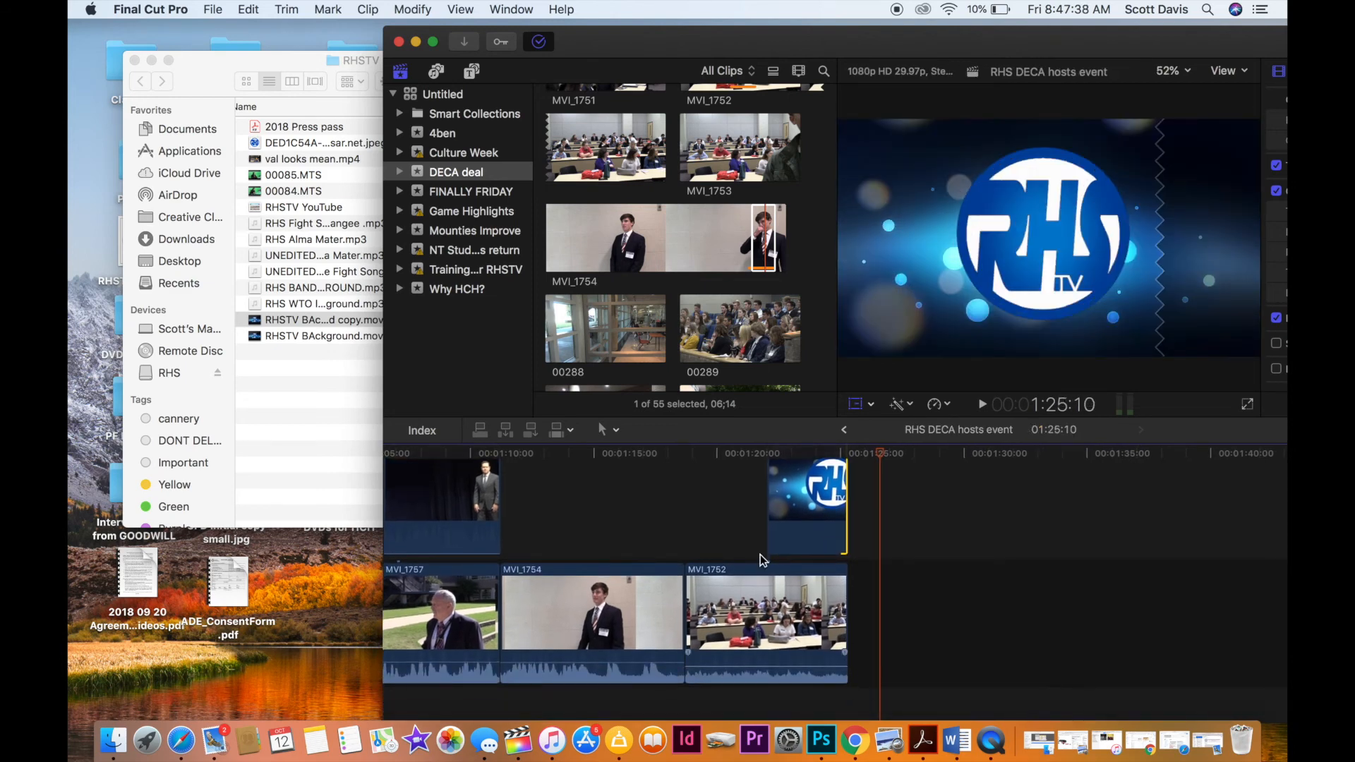
{"action": "left_click", "coordinate": [740, 502]}
{"action": "key", "text": "space"}
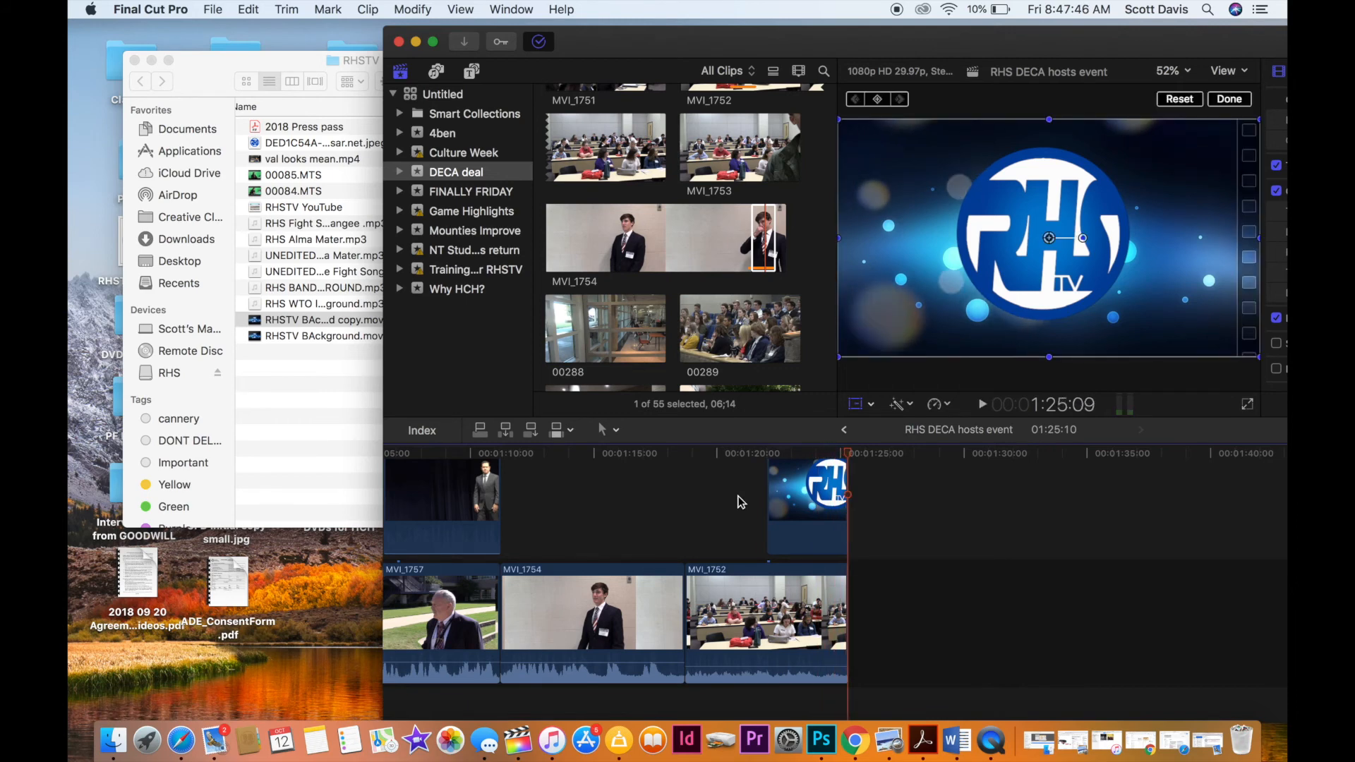
Open the voiceover recorder and set its input to C-Media USB Audio Device, Mono - Channel 1.
{"action": "scroll", "coordinate": [739, 502], "scroll_direction": "left", "scroll_amount": 20}
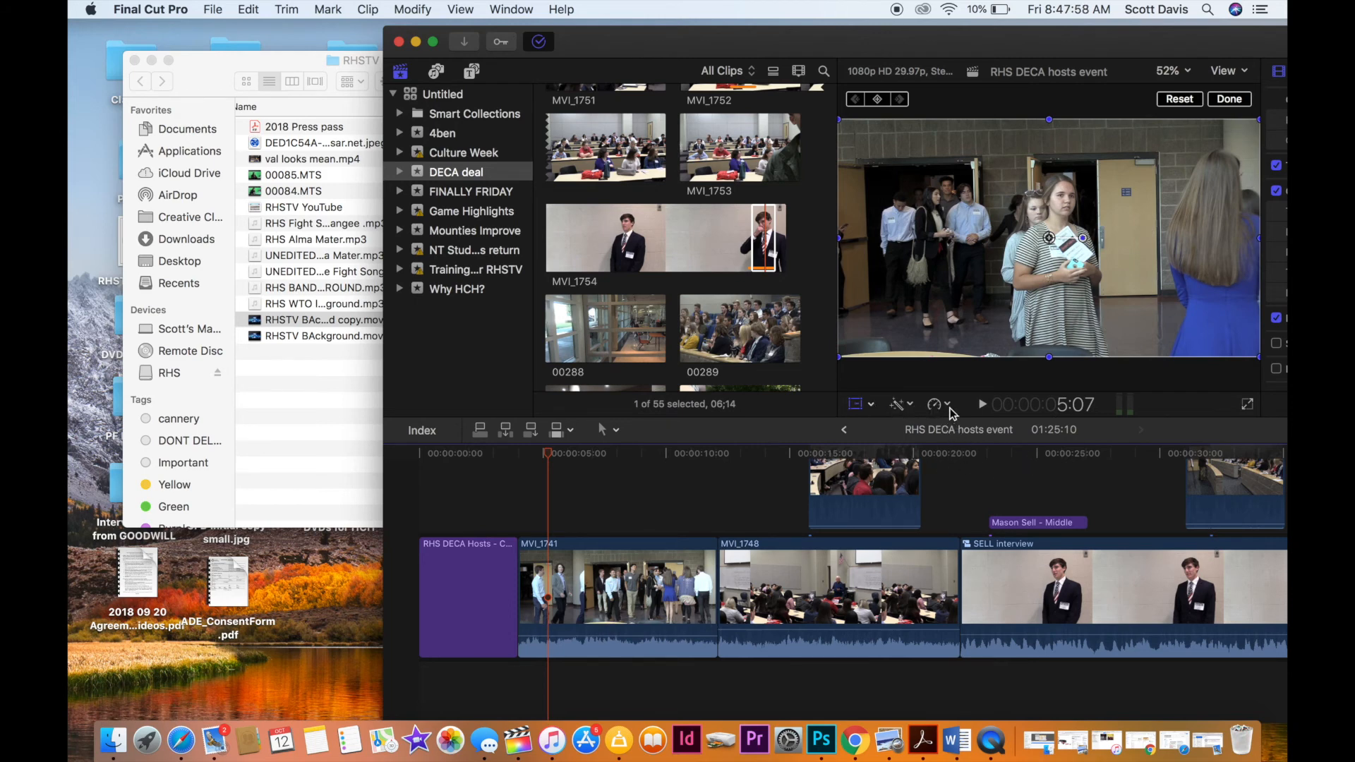
{"action": "left_click_drag", "start_coordinate": [844, 43], "coordinate": [645, 44]}
{"action": "left_click", "coordinate": [510, 10]}
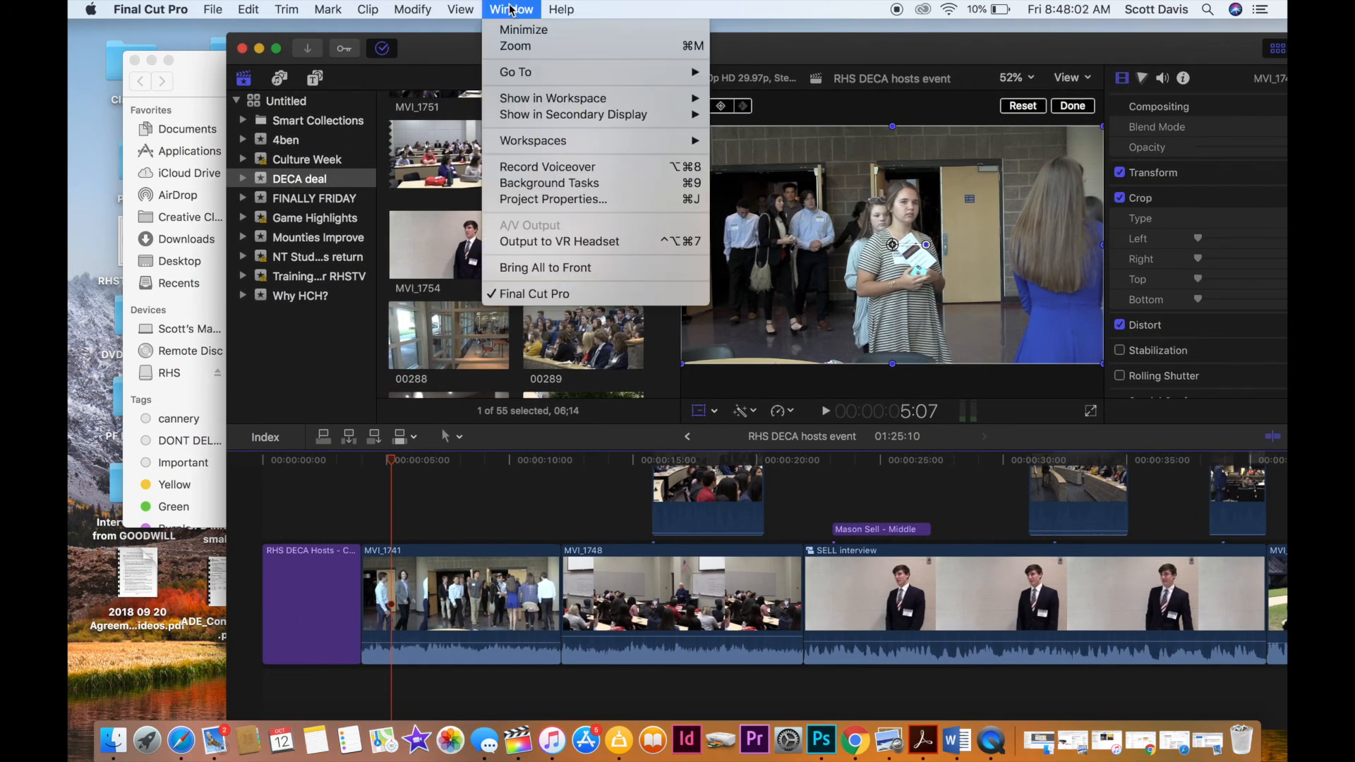
{"action": "left_click", "coordinate": [557, 167]}
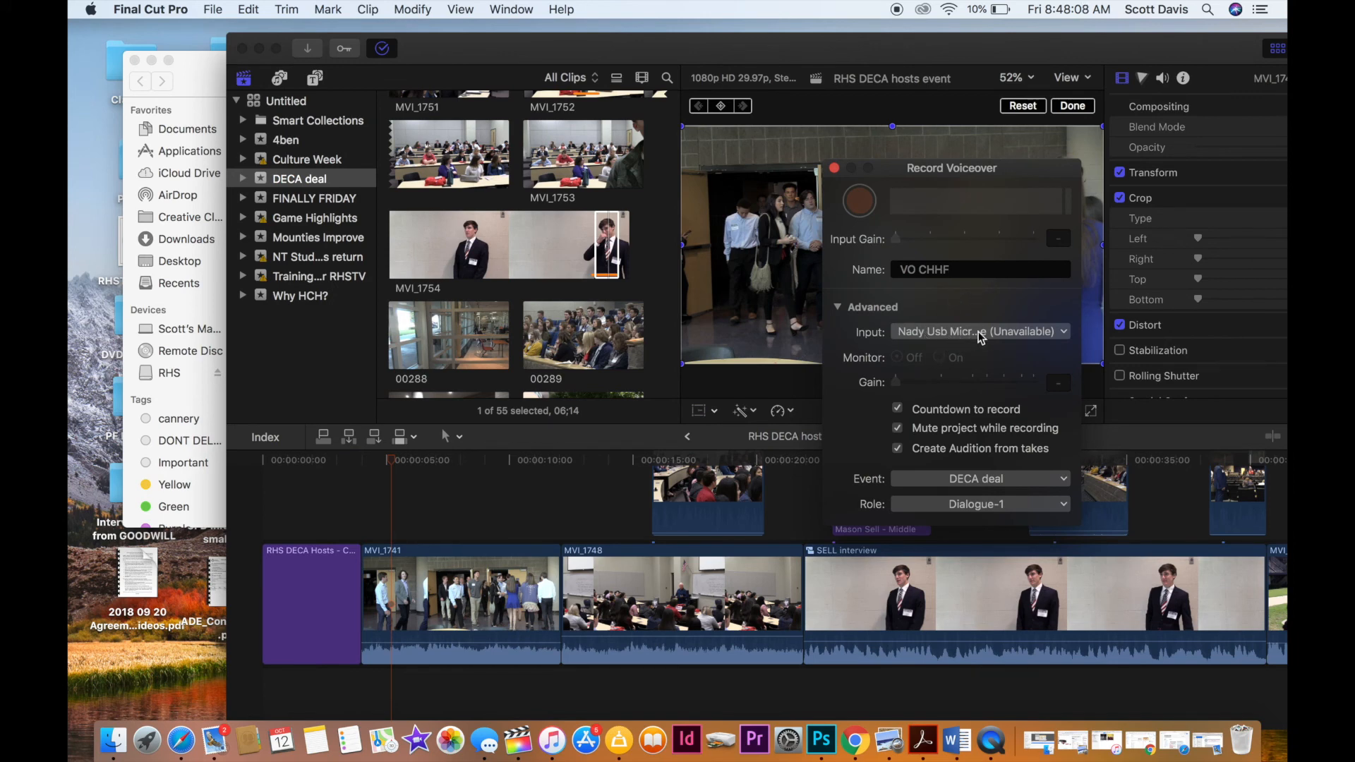
{"action": "left_click", "coordinate": [1058, 331]}
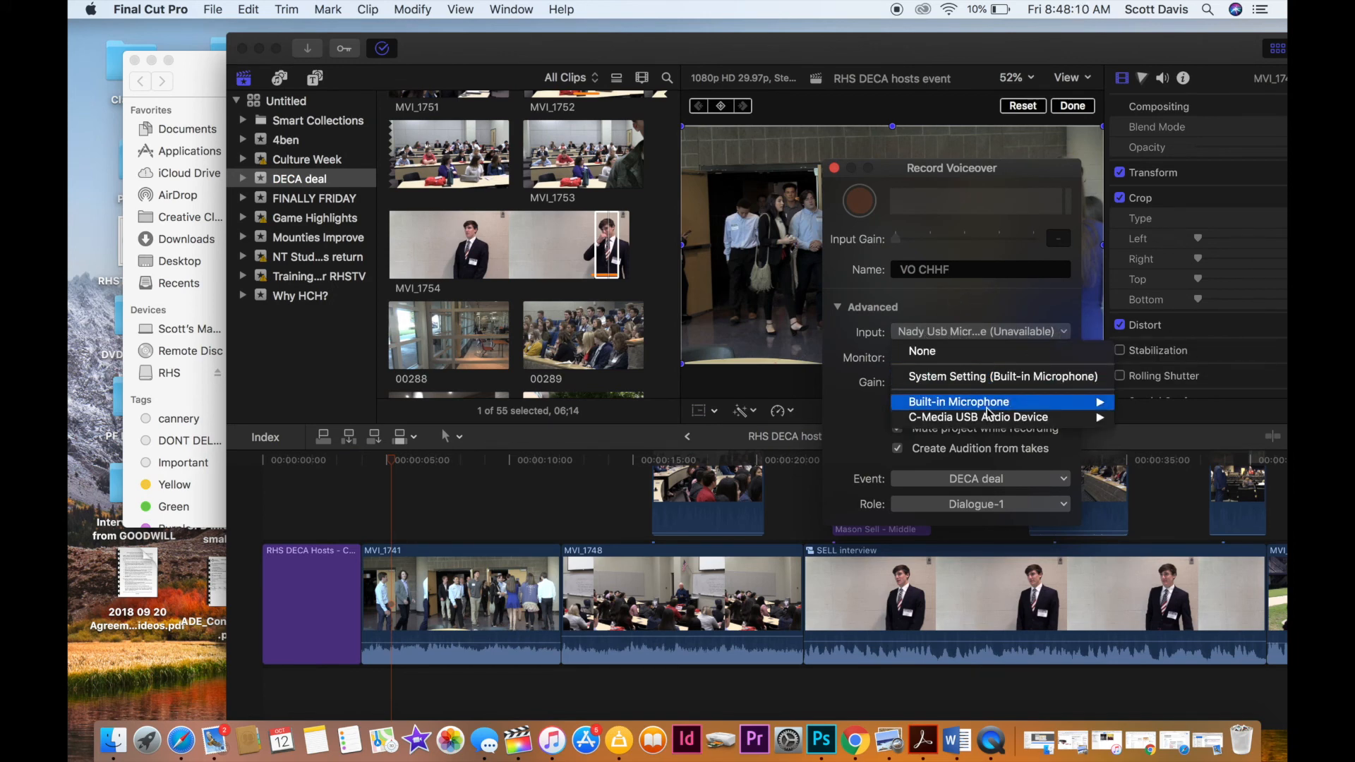
{"action": "mouse_move", "coordinate": [989, 416]}
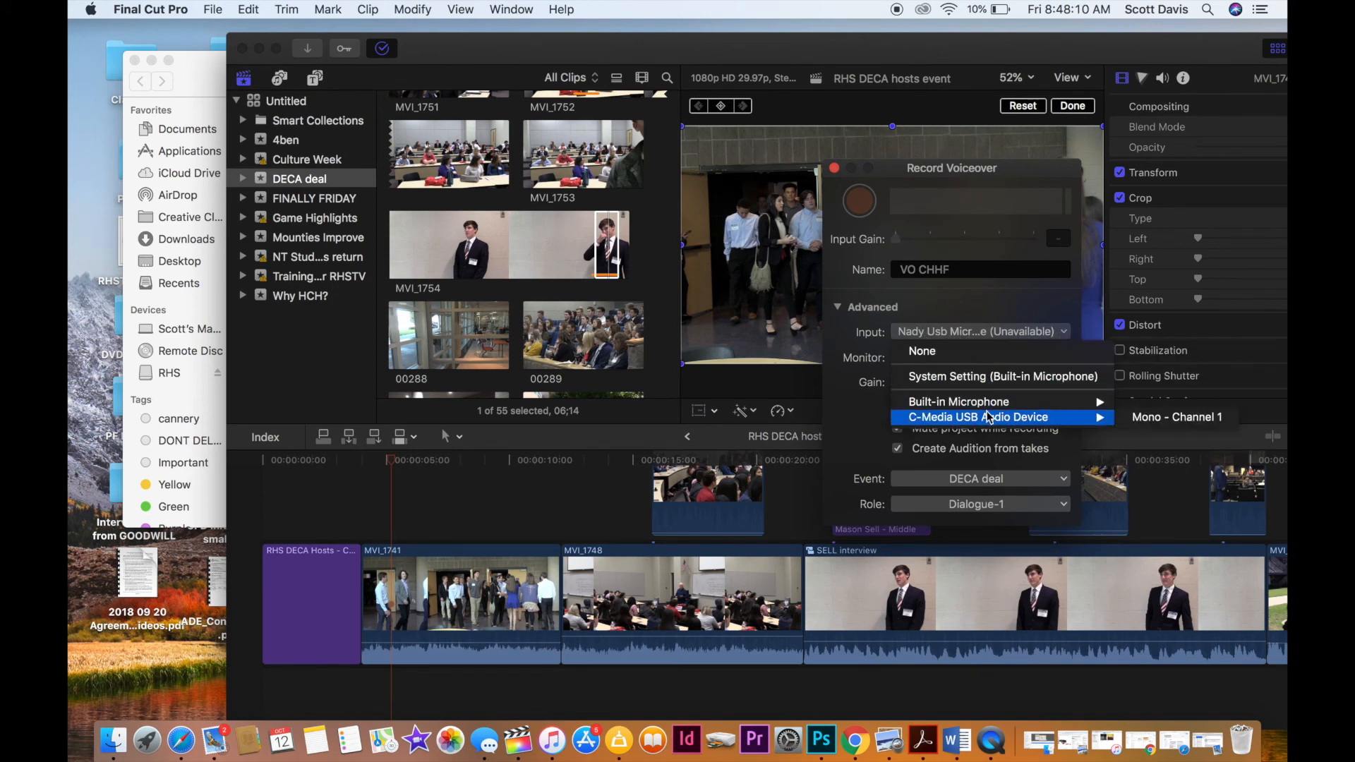
{"action": "left_click", "coordinate": [1147, 417]}
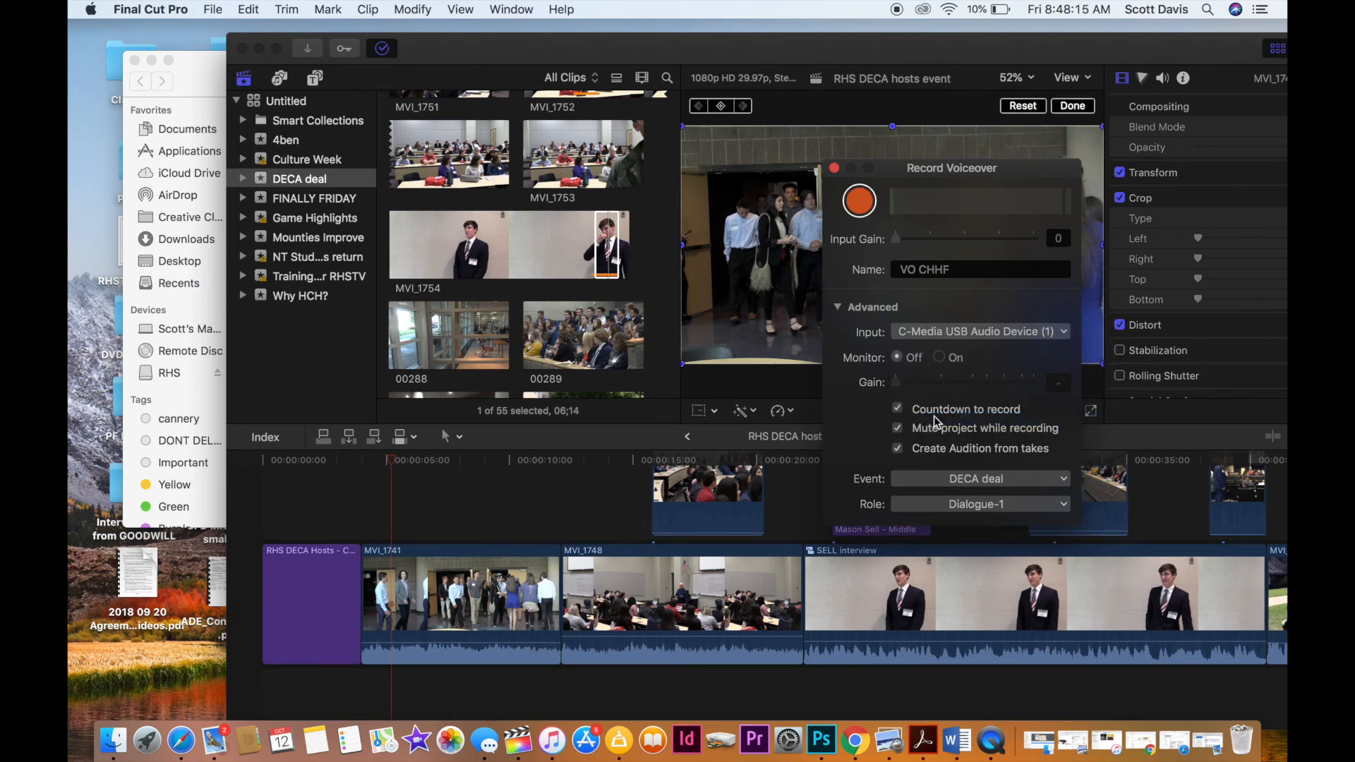
{"action": "left_click", "coordinate": [266, 531]}
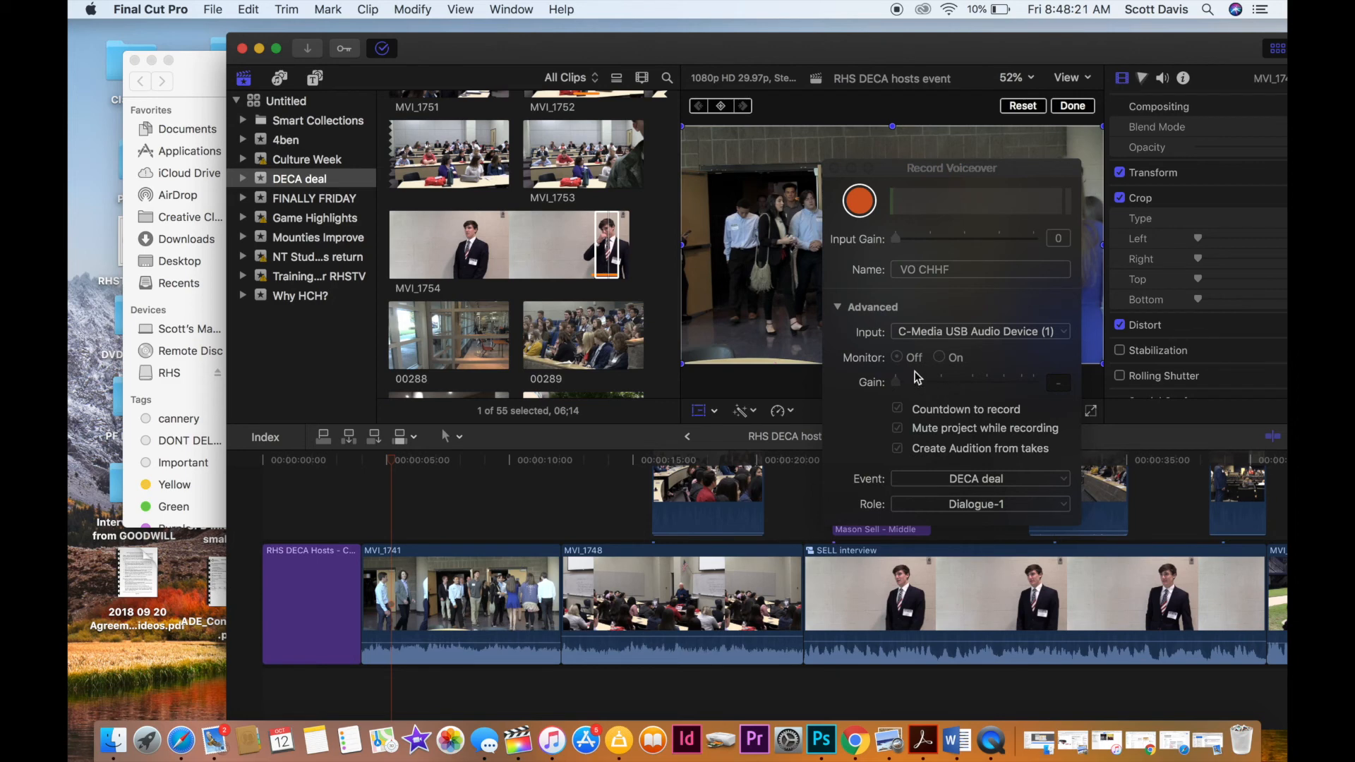
{"action": "left_click", "coordinate": [862, 212]}
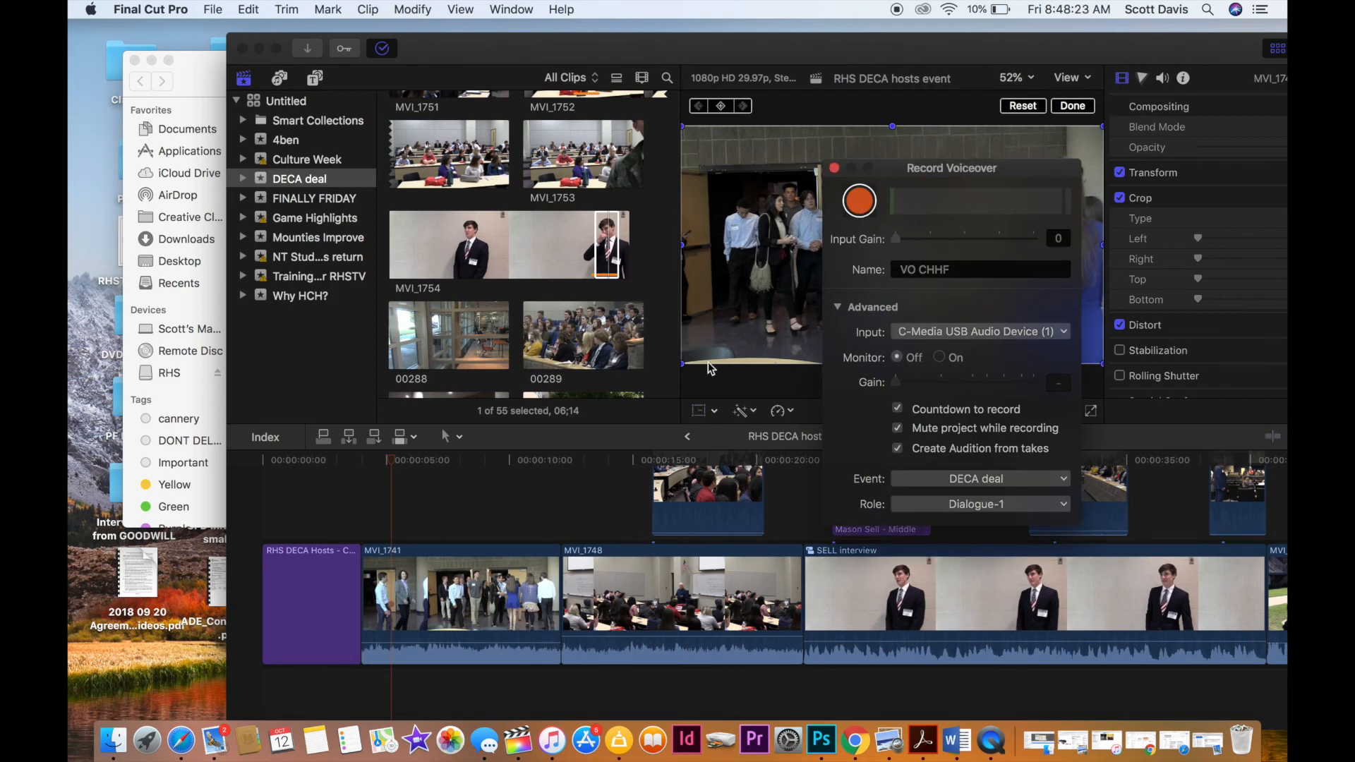
{"action": "left_click", "coordinate": [849, 208]}
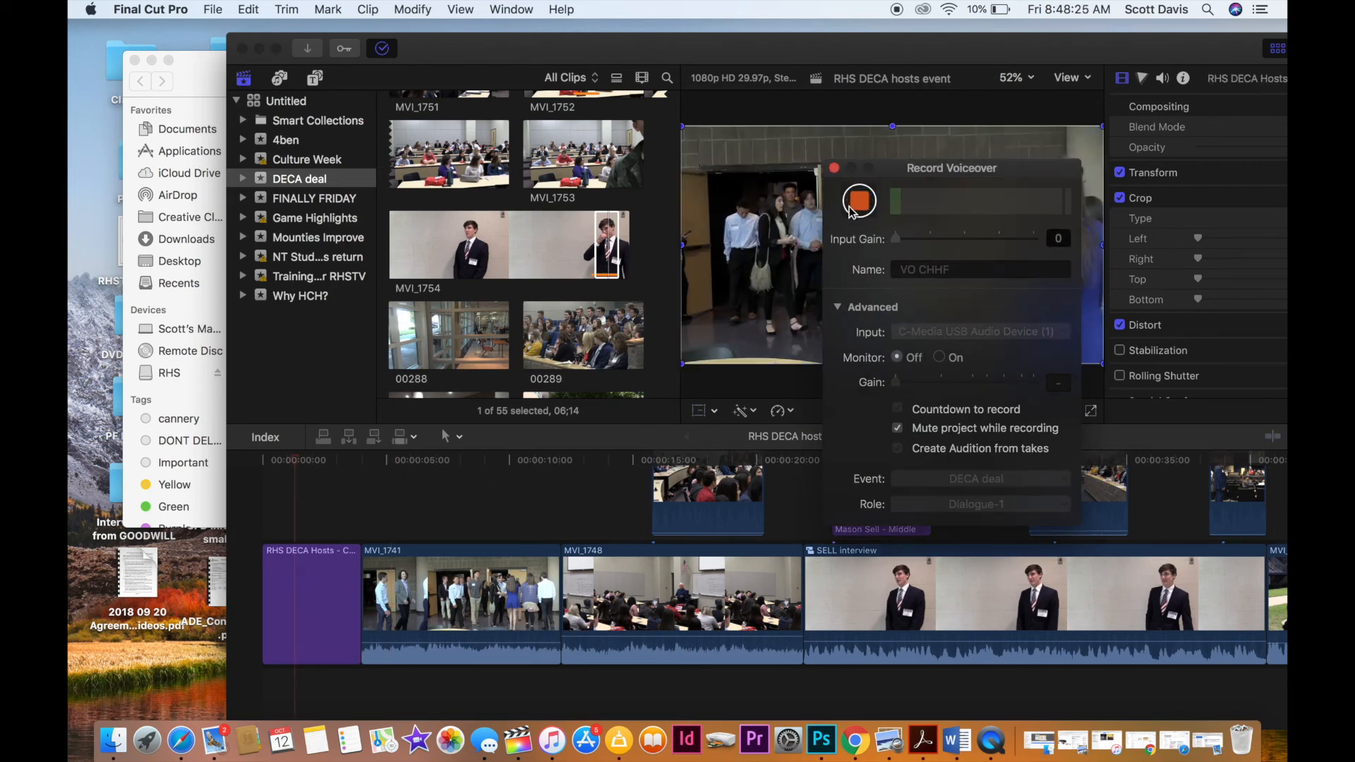
Record a voiceover from the very start of the timeline over the opening title.
{"action": "left_click", "coordinate": [270, 510]}
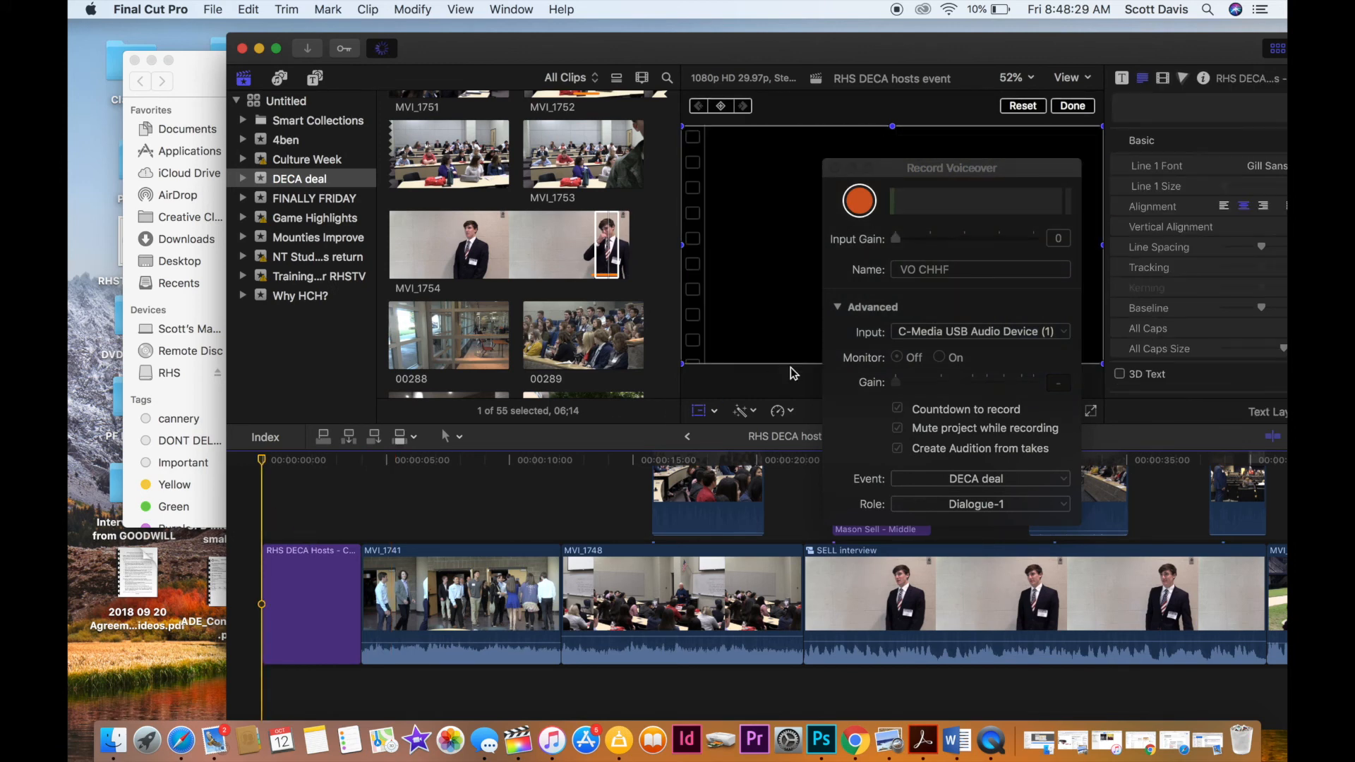
{"action": "left_click", "coordinate": [947, 481]}
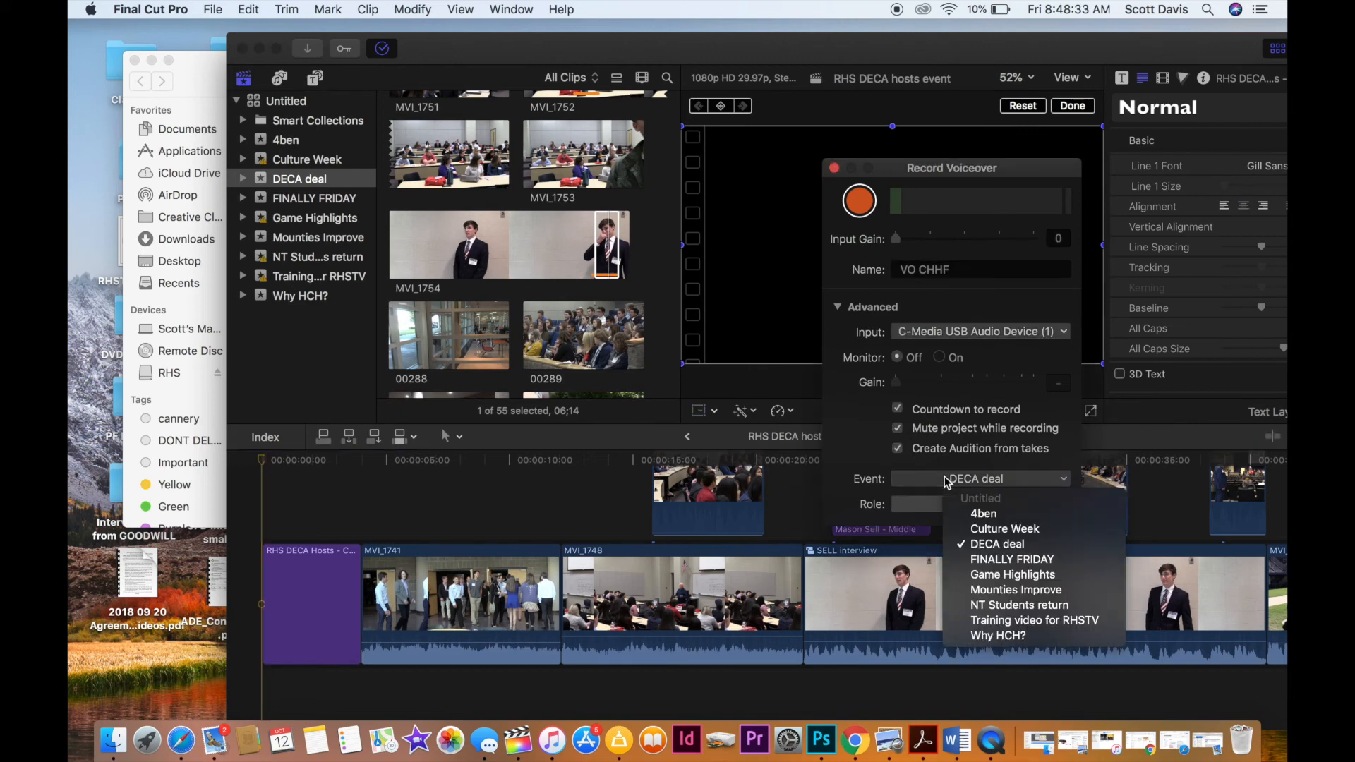
{"action": "left_click", "coordinate": [946, 481]}
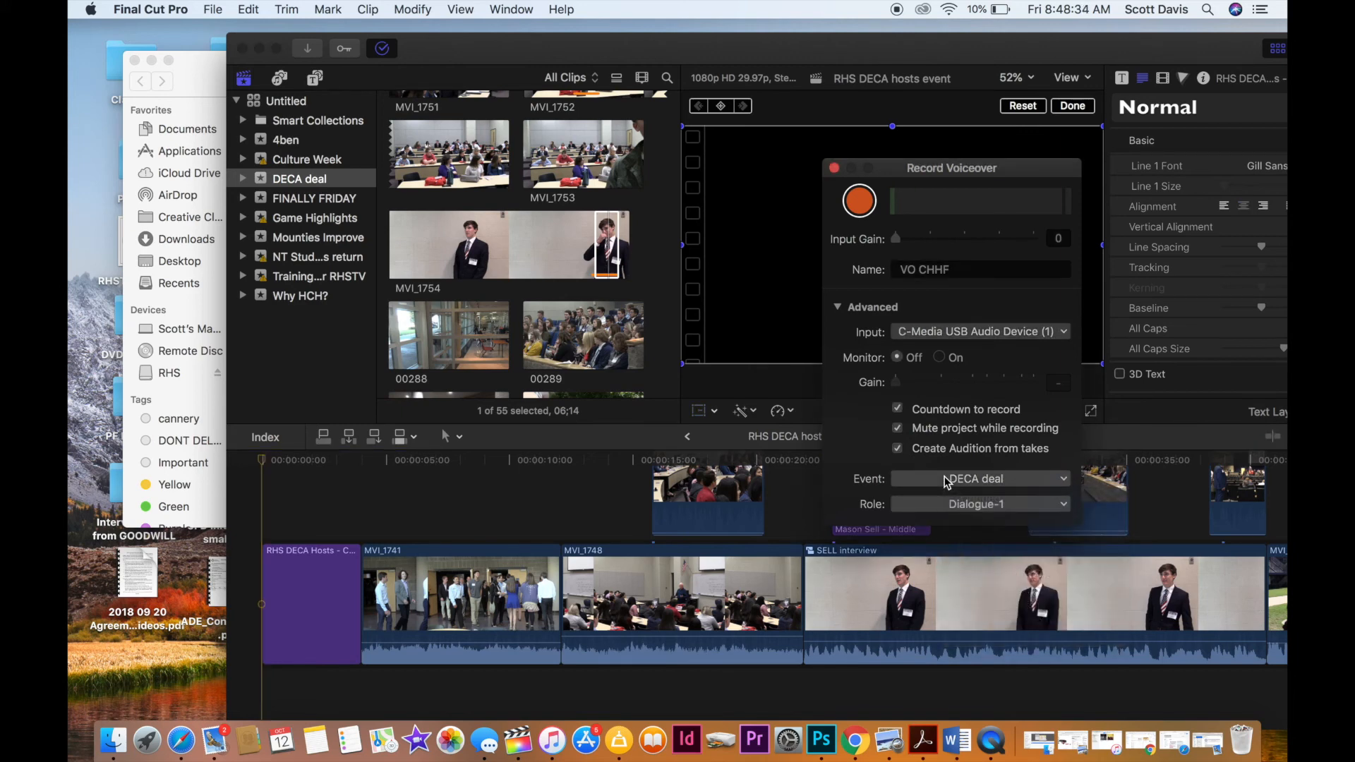
{"action": "left_click", "coordinate": [860, 201]}
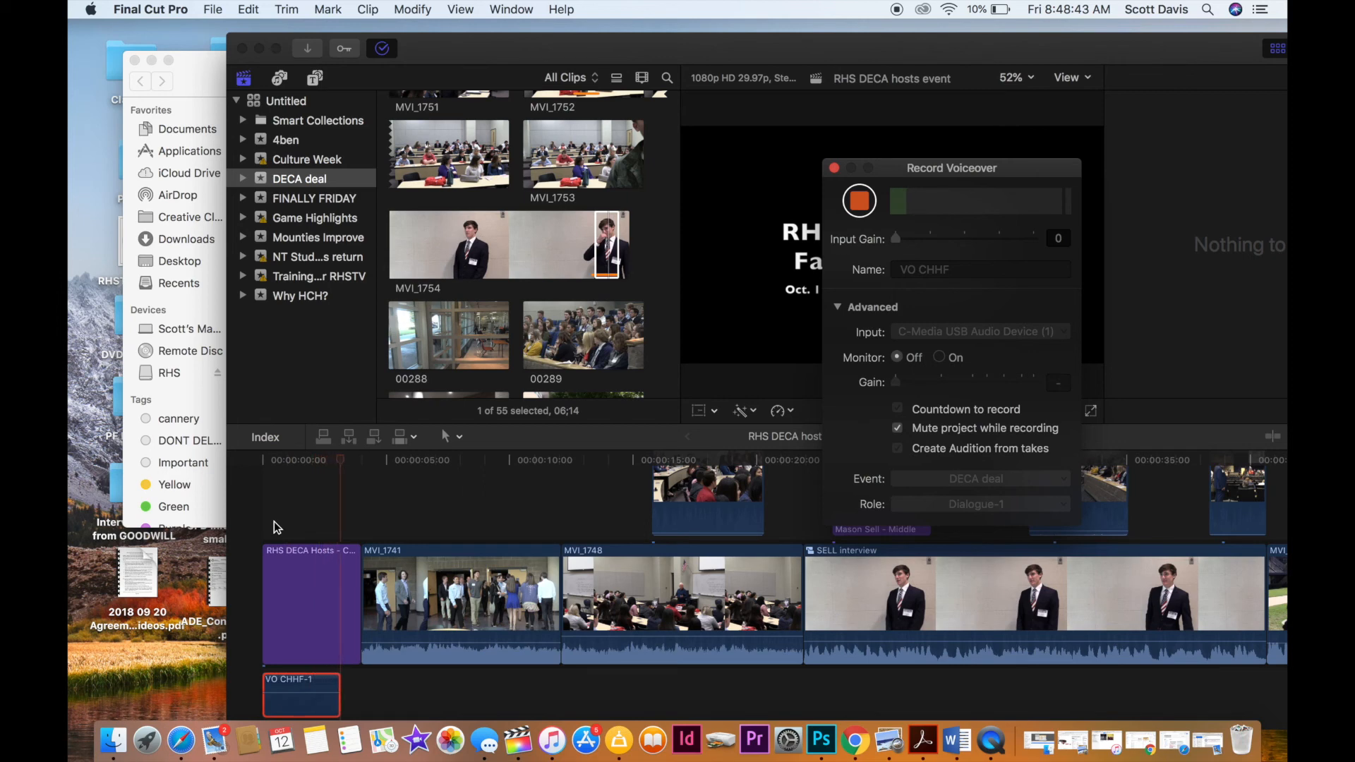
{"action": "key", "text": "space"}
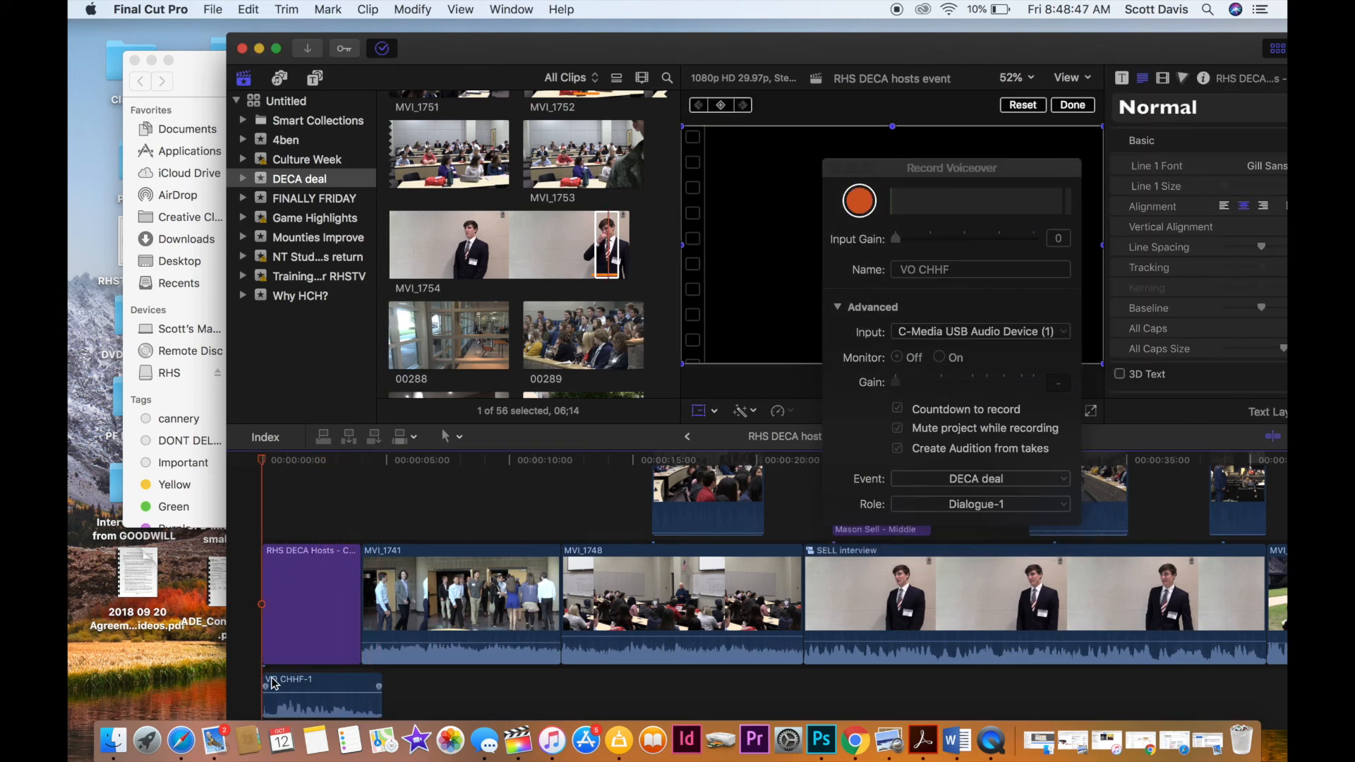
Trim the voiceover clip slightly shorter and extend the opening title's end to match it.
{"action": "left_click_drag", "start_coordinate": [265, 685], "coordinate": [295, 686]}
{"action": "left_click_drag", "start_coordinate": [356, 598], "coordinate": [366, 598]}
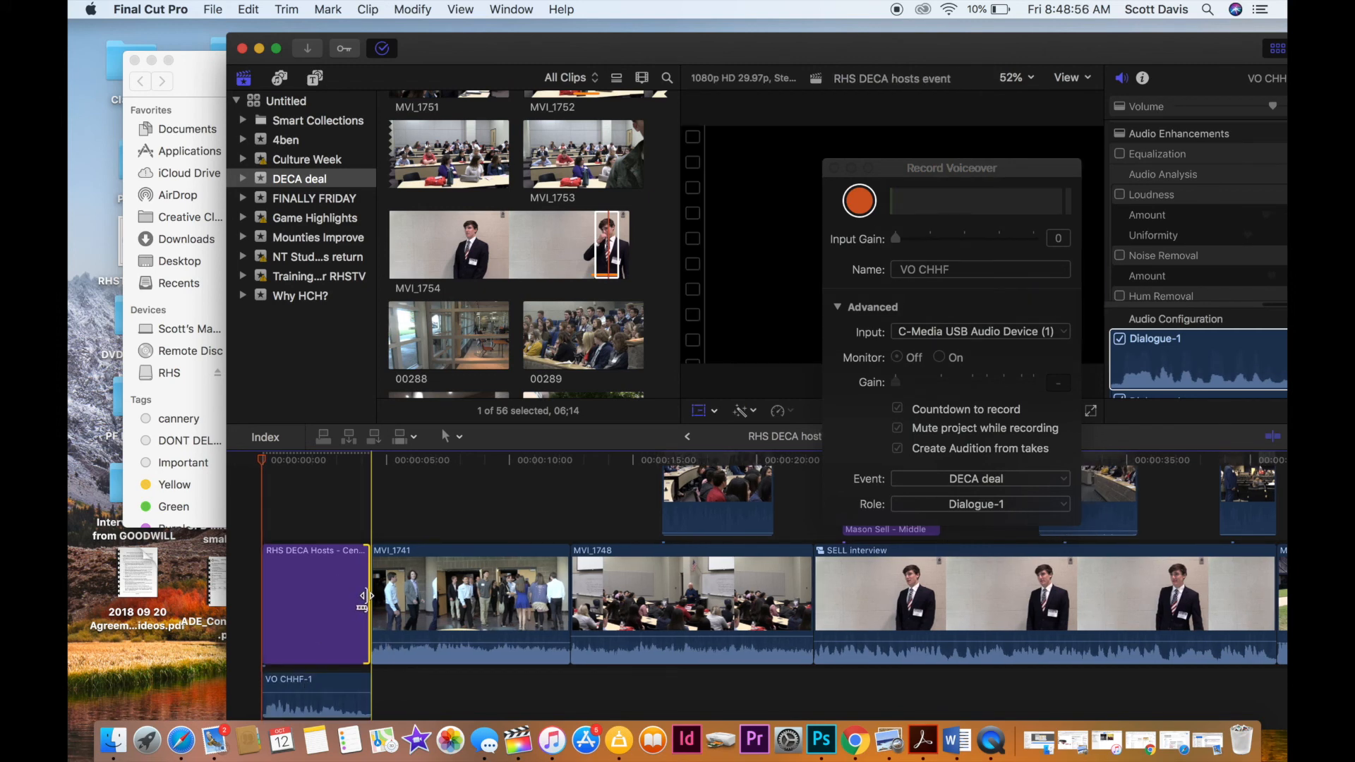
Play the opening title with its voiceover from the start at a raised system volume, through to the title's end.
{"action": "left_click", "coordinate": [262, 533]}
{"action": "key", "text": "space"}
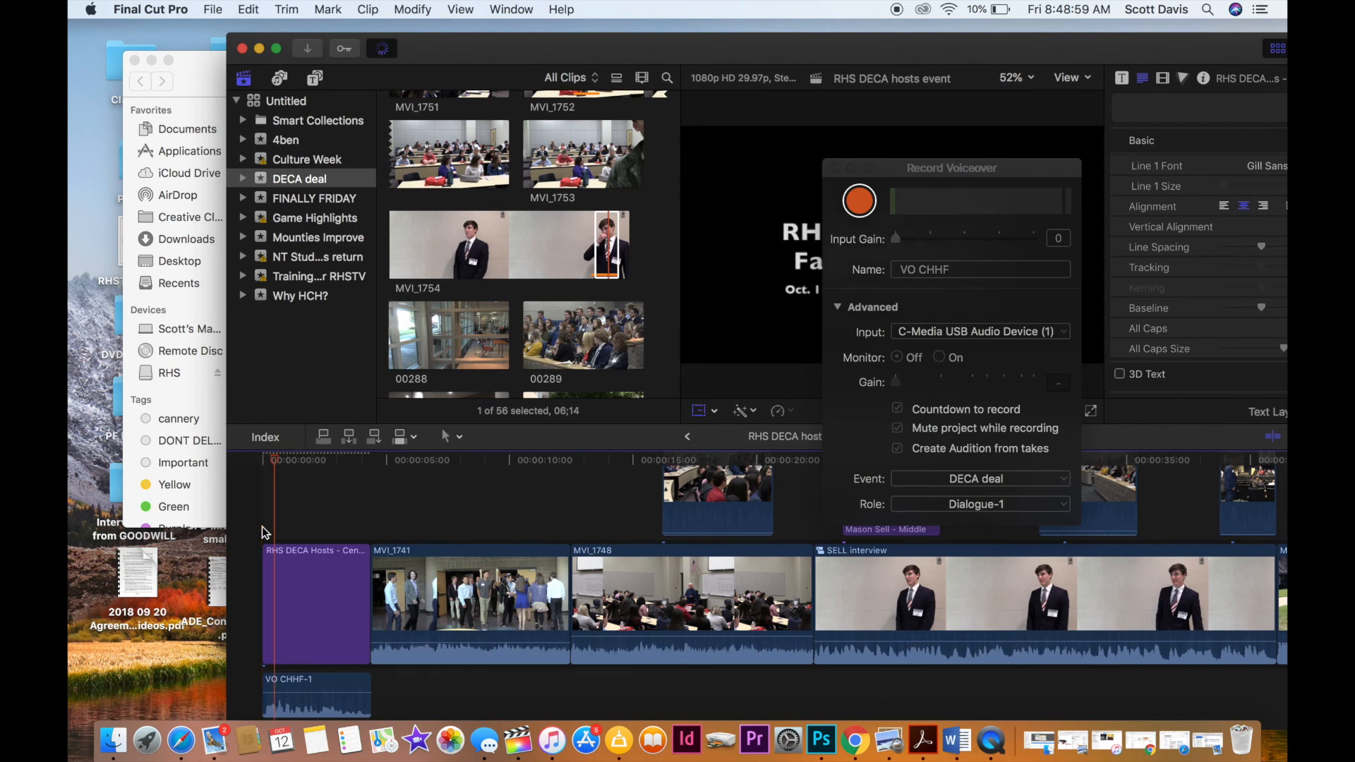
{"action": "key", "text": "XF86AudioRaiseVolume"}
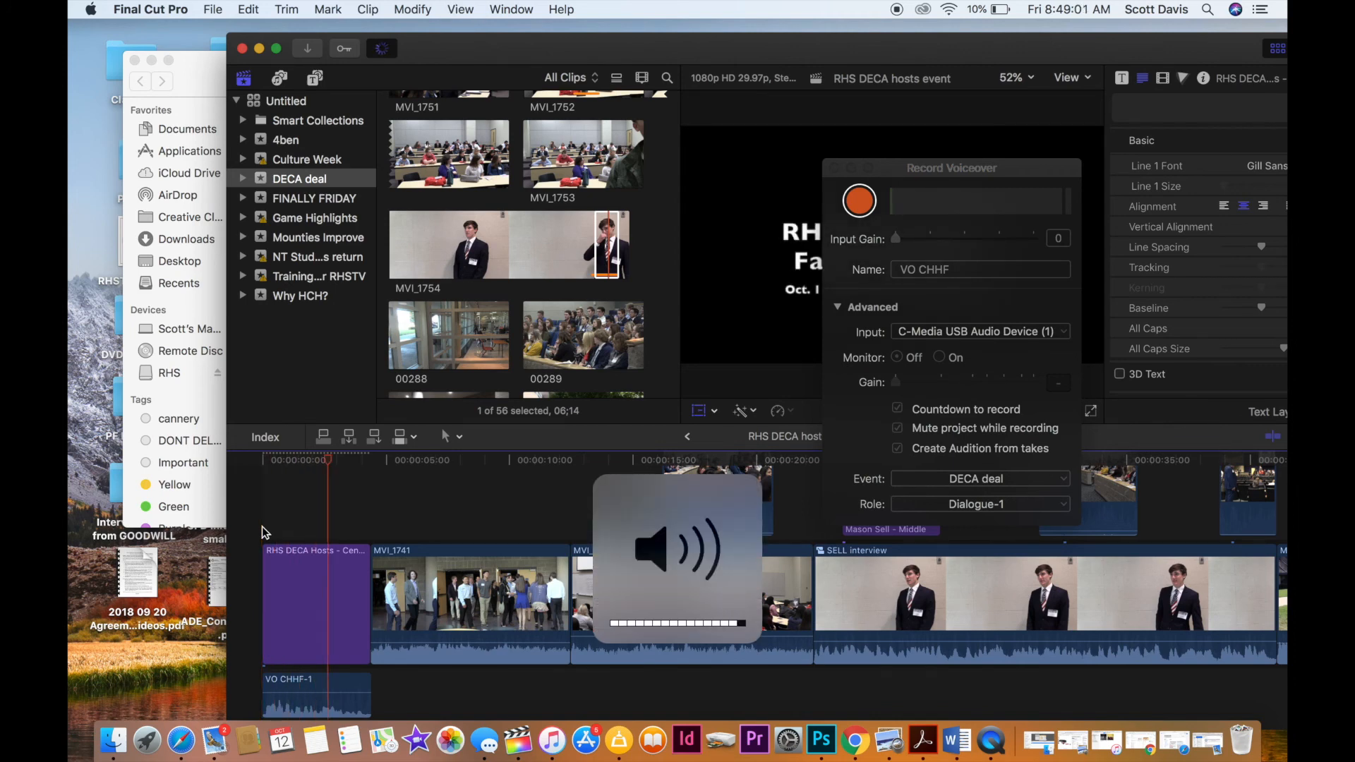
{"action": "key", "text": "space"}
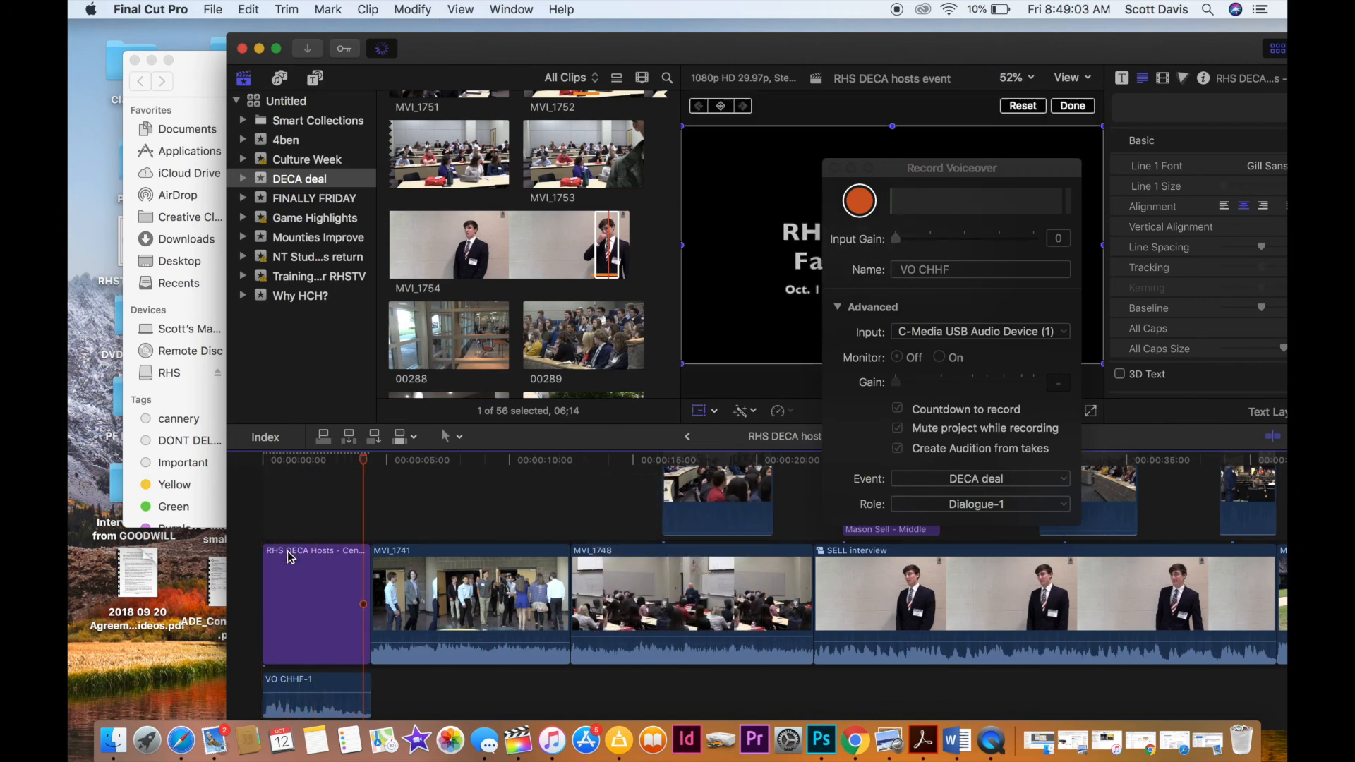
{"action": "mouse_move", "coordinate": [336, 694]}
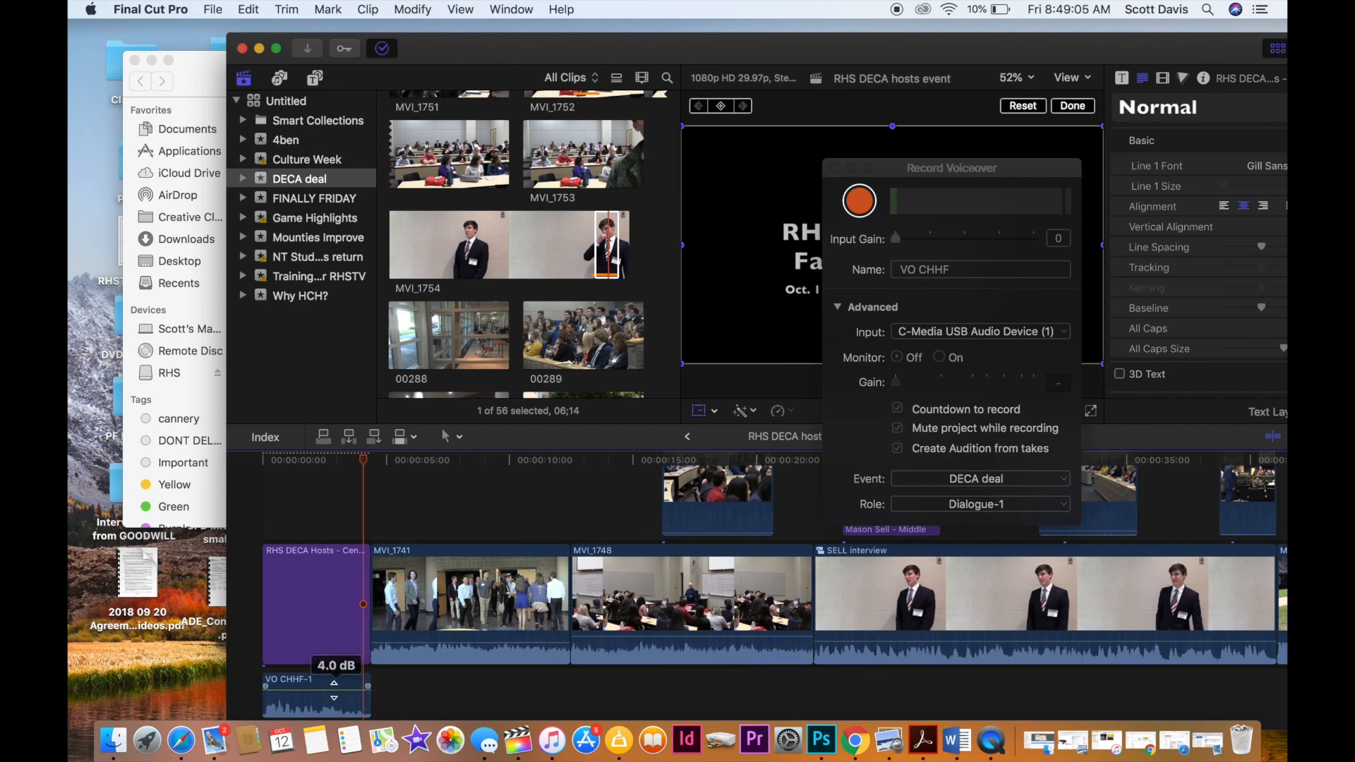
{"action": "left_click", "coordinate": [269, 506]}
{"action": "key", "text": "space"}
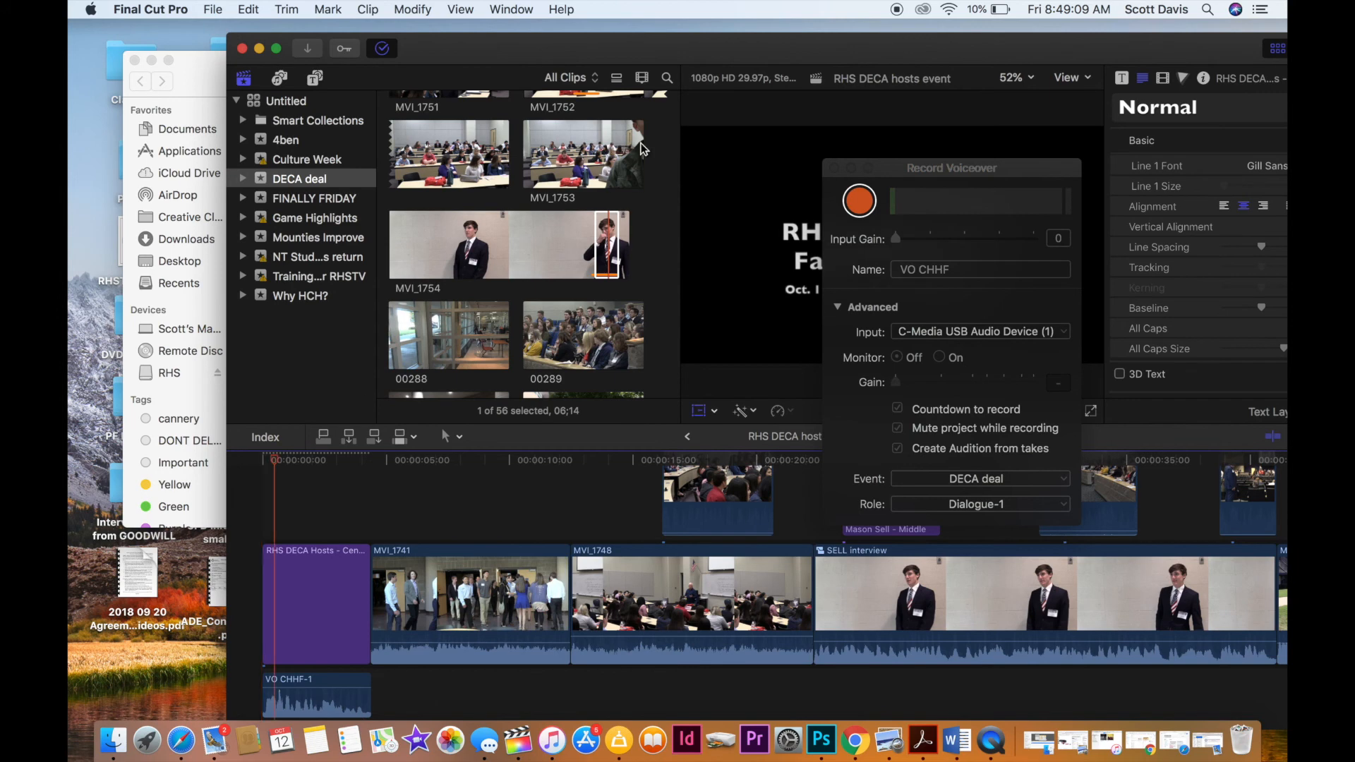
{"action": "double_click", "coordinate": [700, 46]}
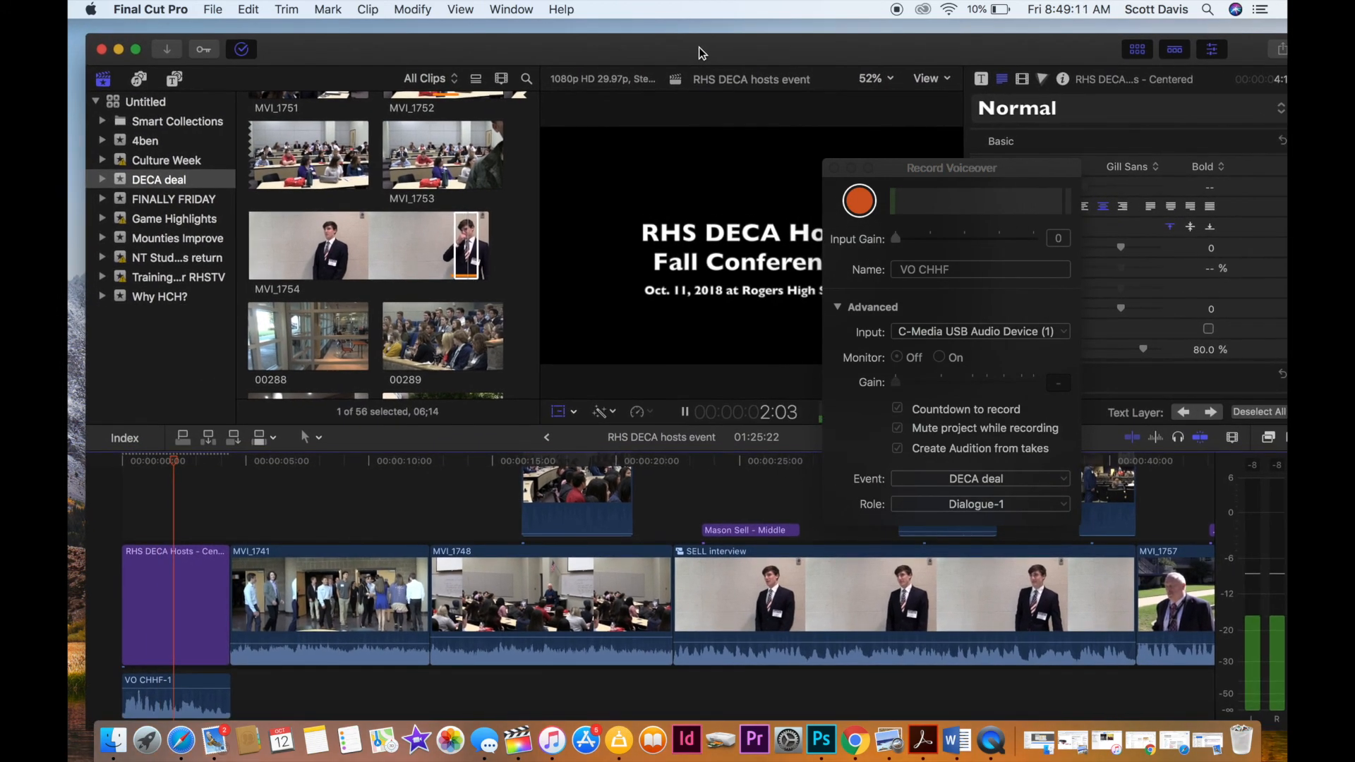
{"action": "key", "text": "space"}
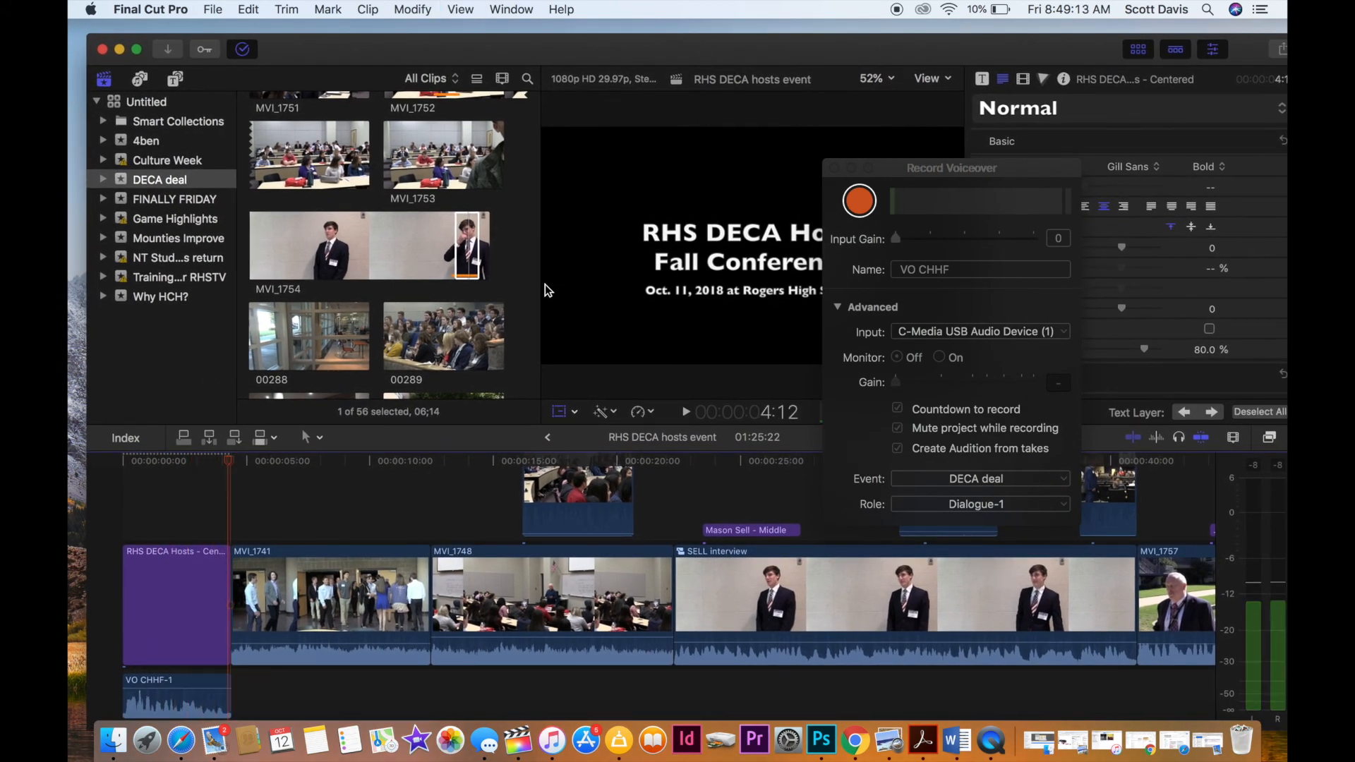
Trim the end of clip MVI_1741 to about 9:10 on the timeline and play across the cut into the first interview.
{"action": "key", "text": "space"}
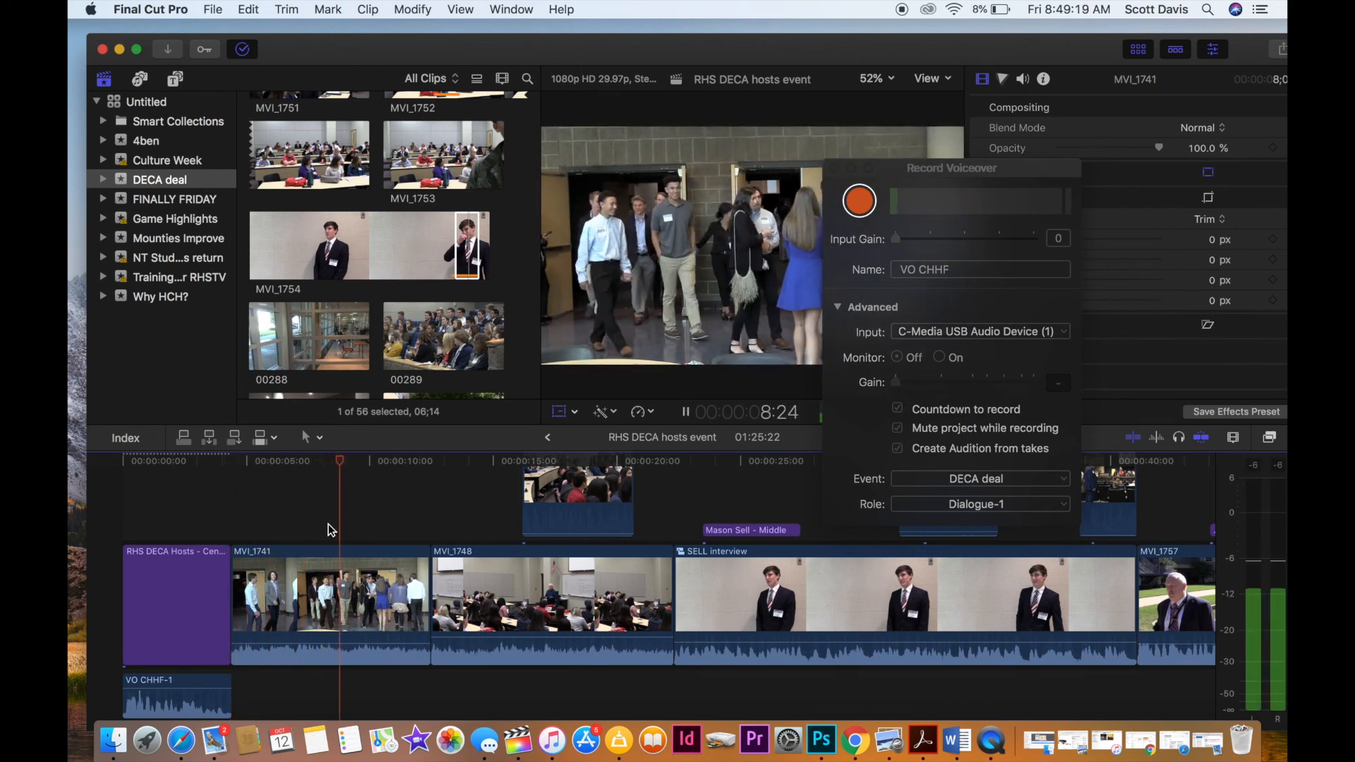
{"action": "key", "text": "space"}
{"action": "left_click_drag", "start_coordinate": [426, 601], "coordinate": [347, 546]}
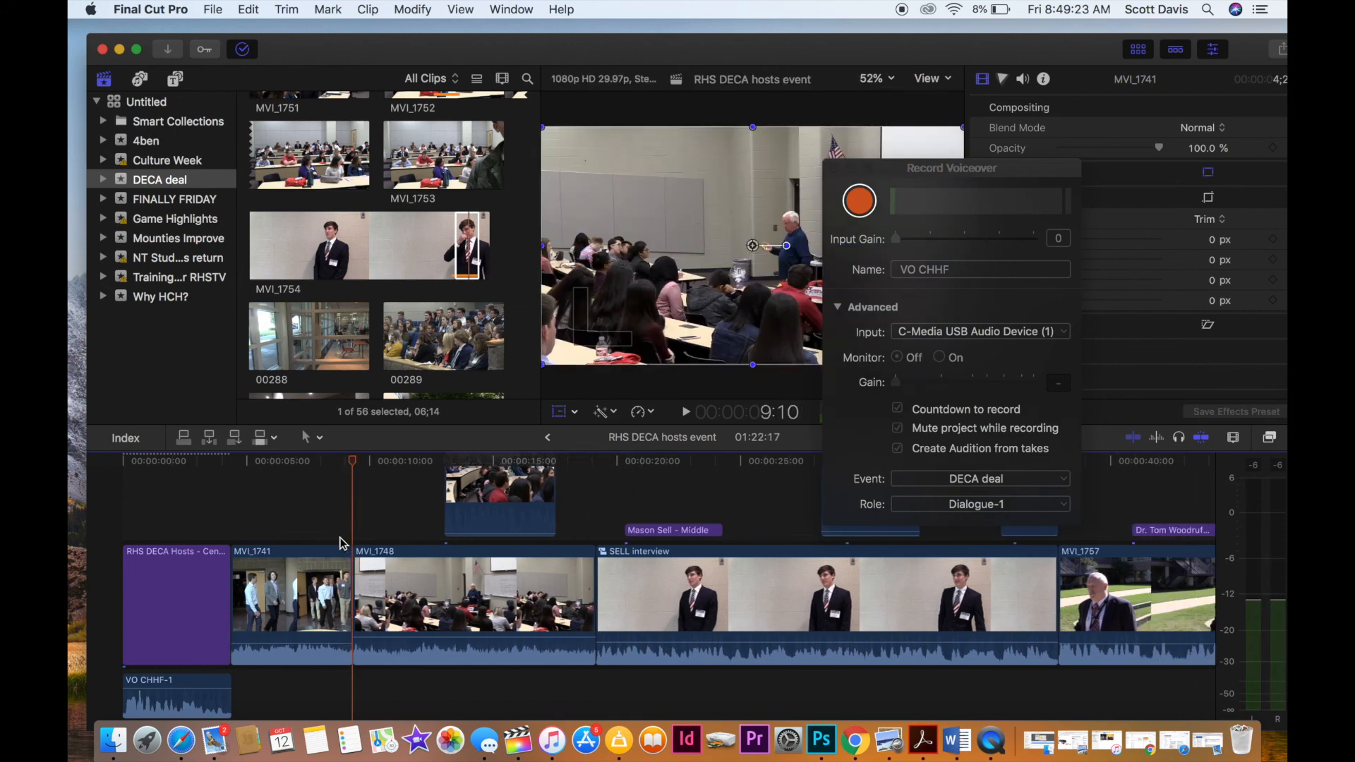
{"action": "key", "text": "shift+slash"}
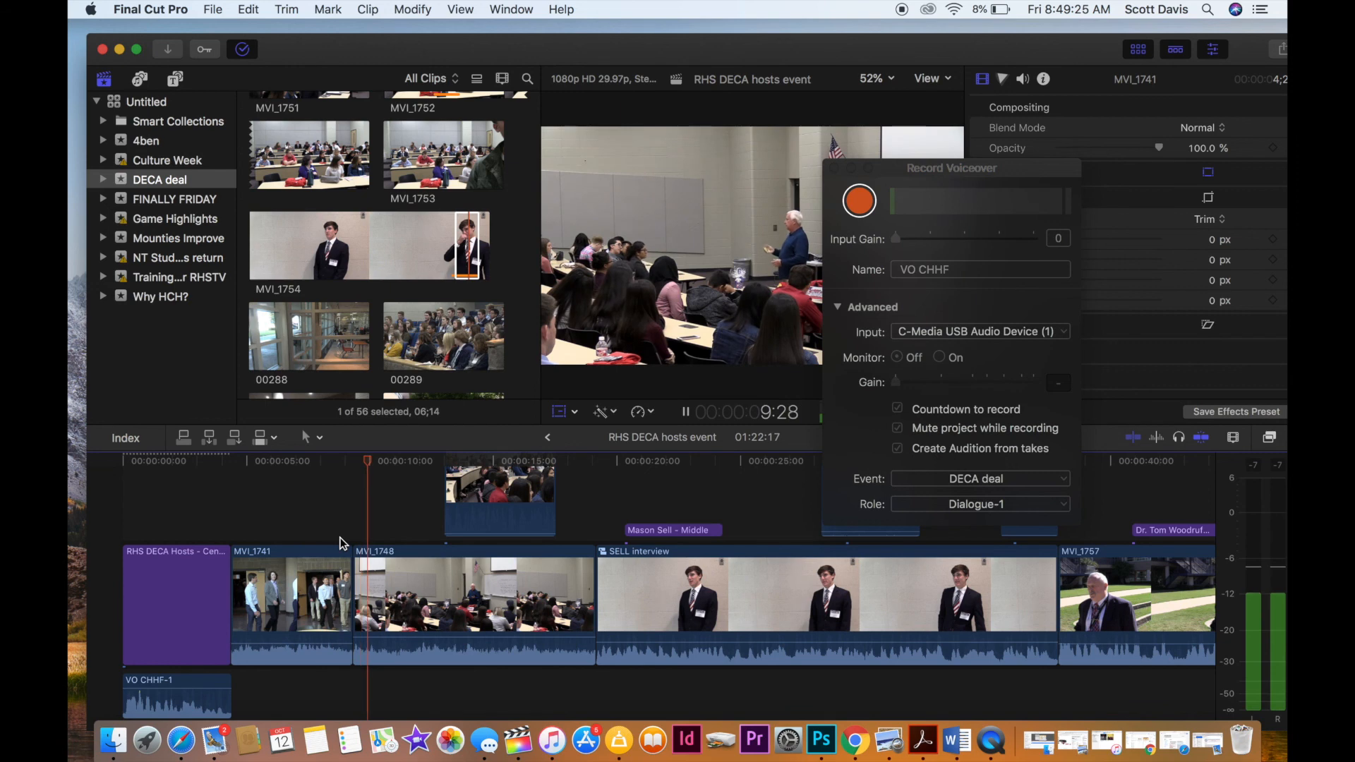
{"action": "scroll", "coordinate": [343, 543], "scroll_direction": "right", "scroll_amount": 2}
{"action": "scroll", "coordinate": [343, 543], "scroll_direction": "right", "scroll_amount": 2}
{"action": "scroll", "coordinate": [343, 543], "scroll_direction": "up", "scroll_amount": 2}
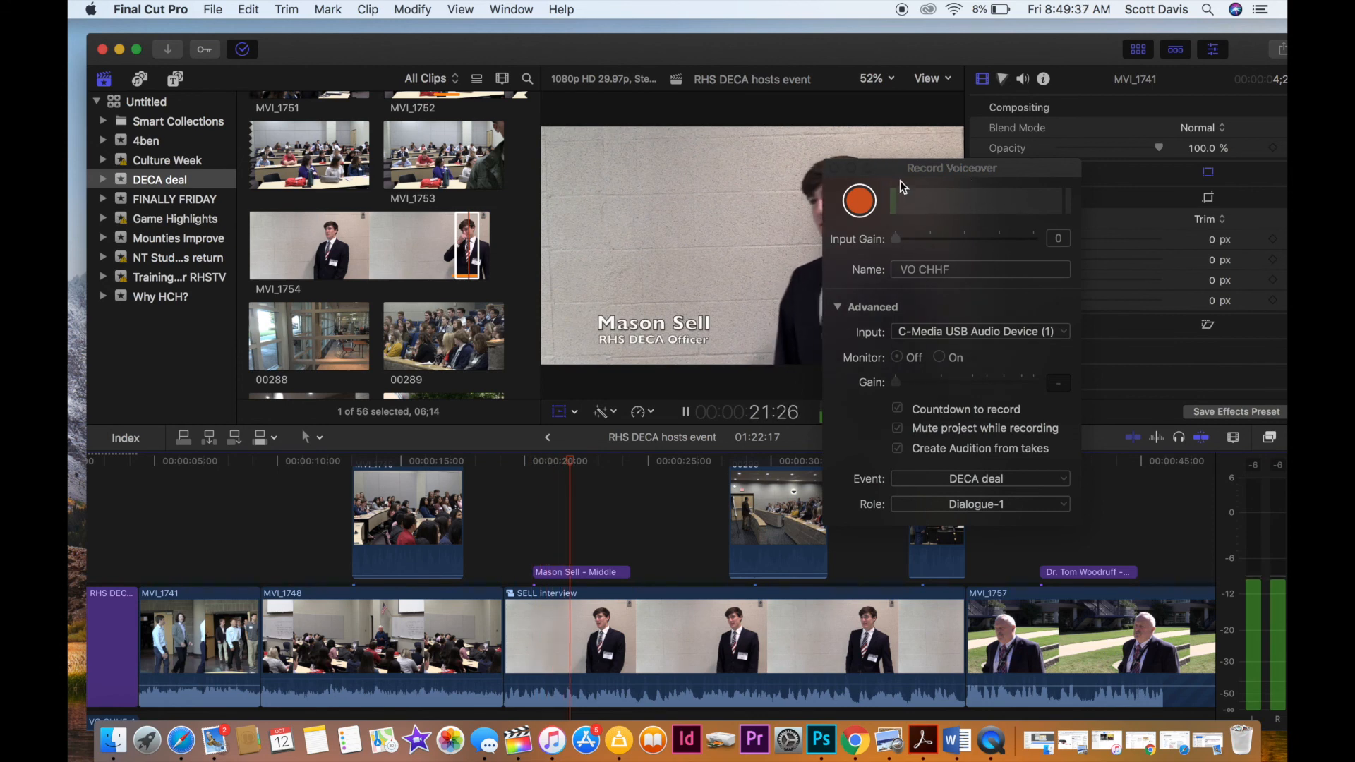
Close the voiceover recorder and play the project from the first interview through the adviser interview and B-roll to the closing logo.
{"action": "left_click", "coordinate": [881, 187]}
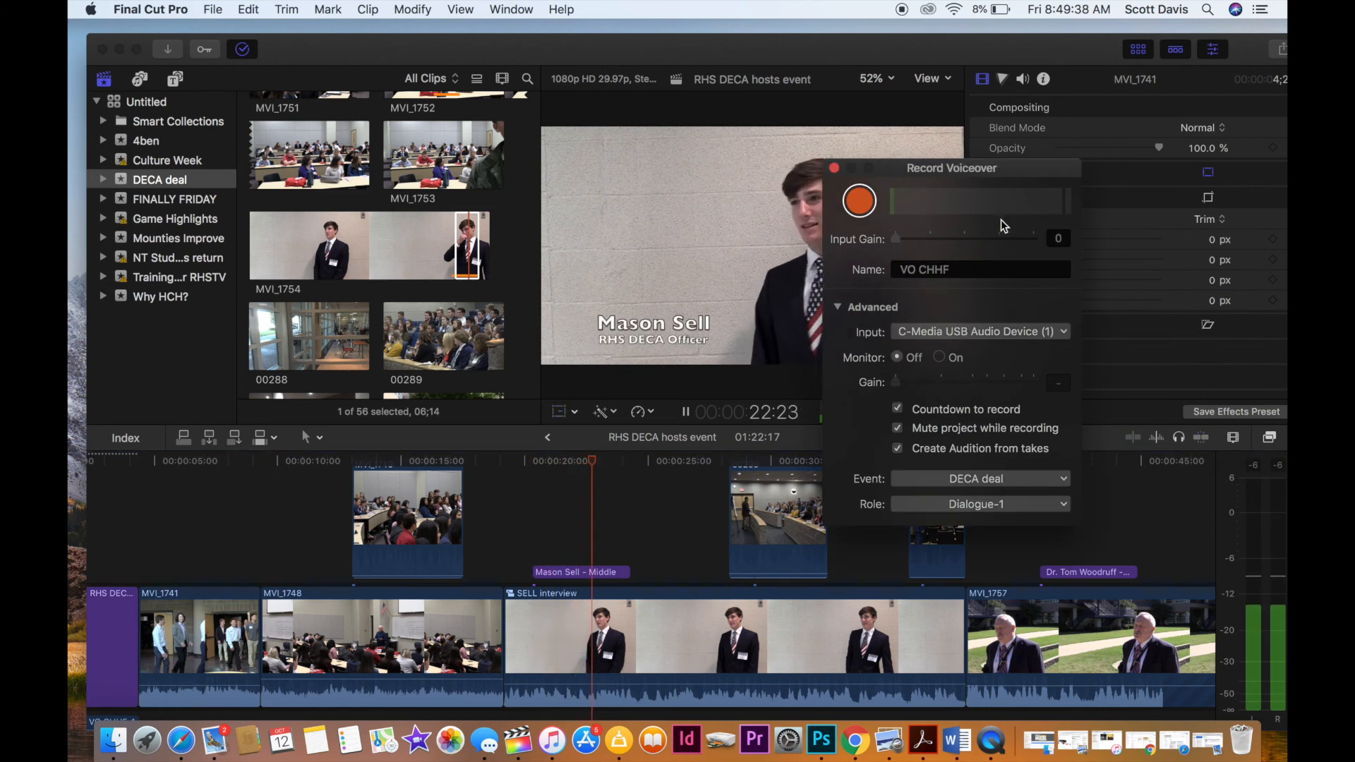
{"action": "left_click", "coordinate": [835, 170]}
{"action": "scroll", "coordinate": [656, 639], "scroll_direction": "right", "scroll_amount": 3}
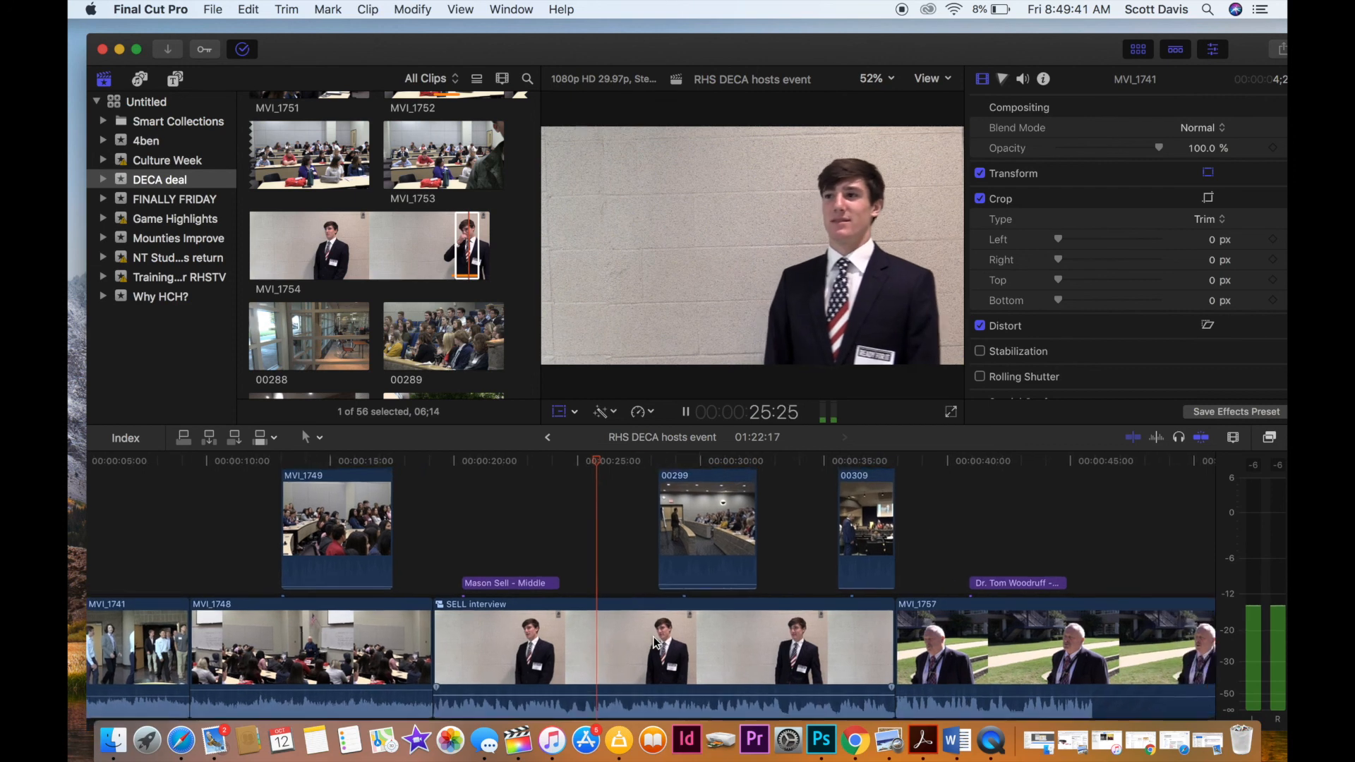
{"action": "scroll", "coordinate": [656, 639], "scroll_direction": "right", "scroll_amount": 5}
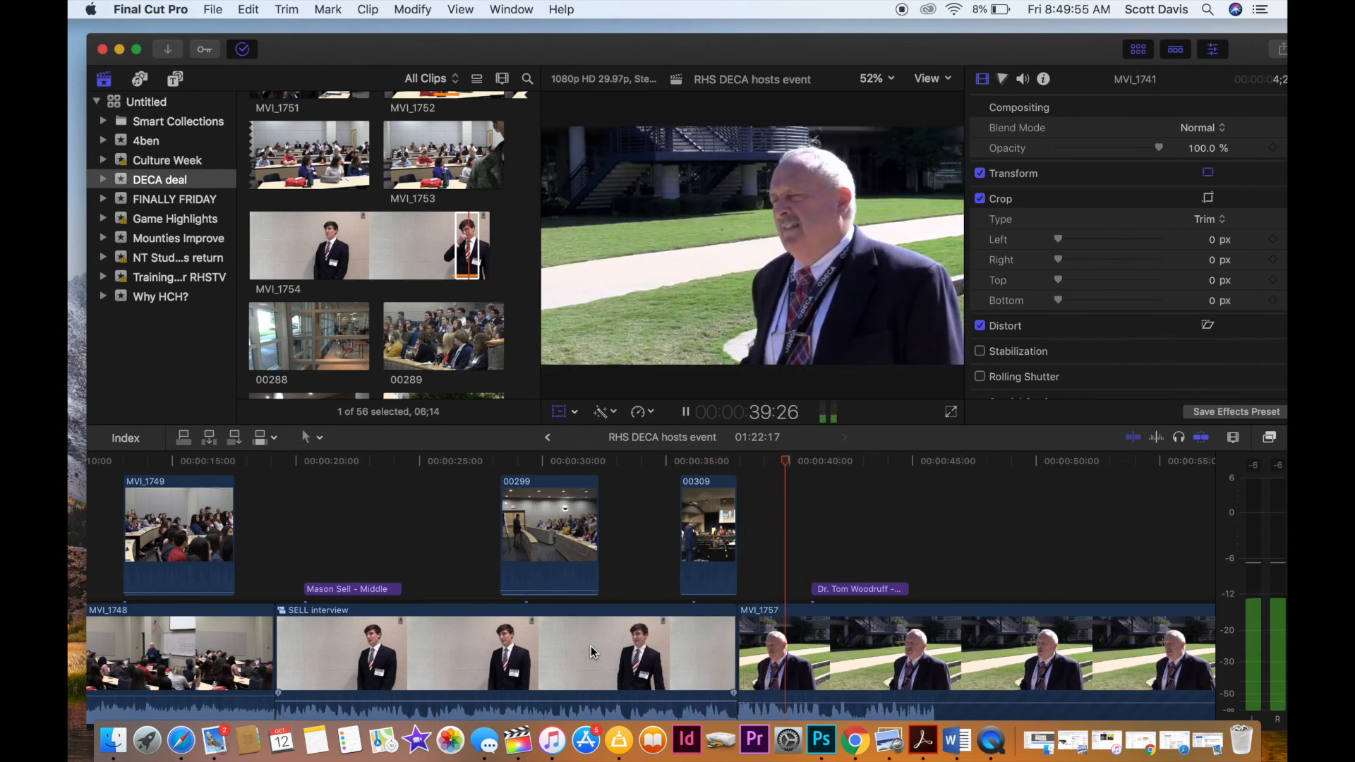
{"action": "scroll", "coordinate": [592, 650], "scroll_direction": "right", "scroll_amount": 5}
{"action": "scroll", "coordinate": [592, 650], "scroll_direction": "down", "scroll_amount": 1}
{"action": "scroll", "coordinate": [591, 651], "scroll_direction": "right", "scroll_amount": 7}
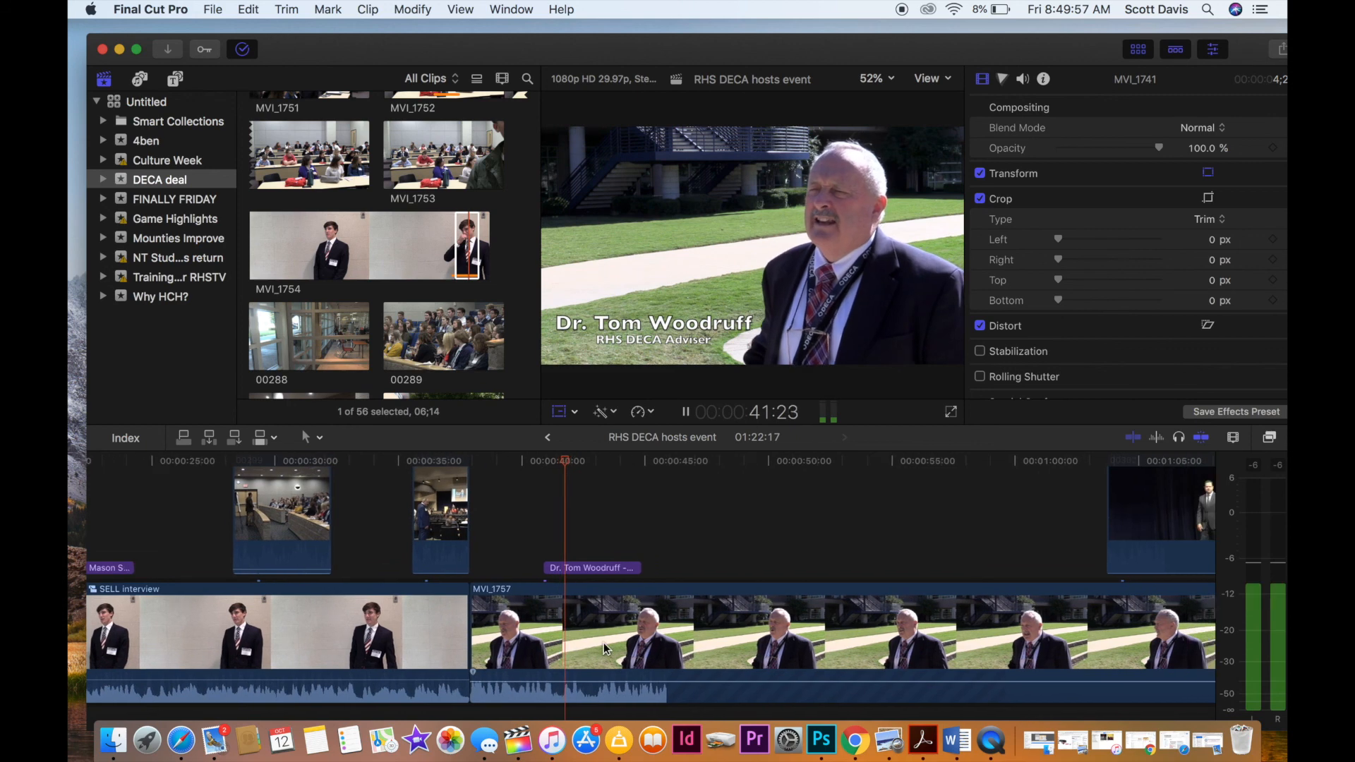
{"action": "left_click", "coordinate": [936, 552]}
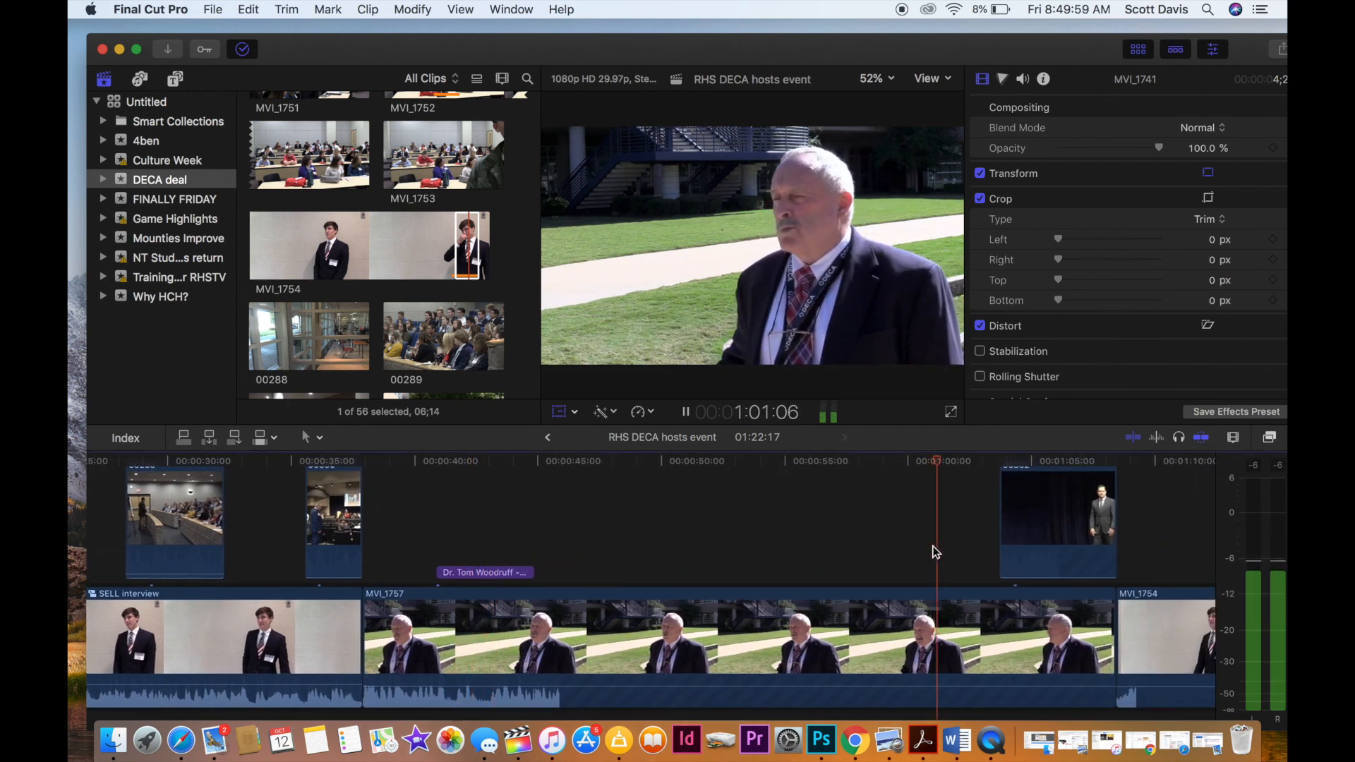
{"action": "scroll", "coordinate": [889, 565], "scroll_direction": "right", "scroll_amount": 4}
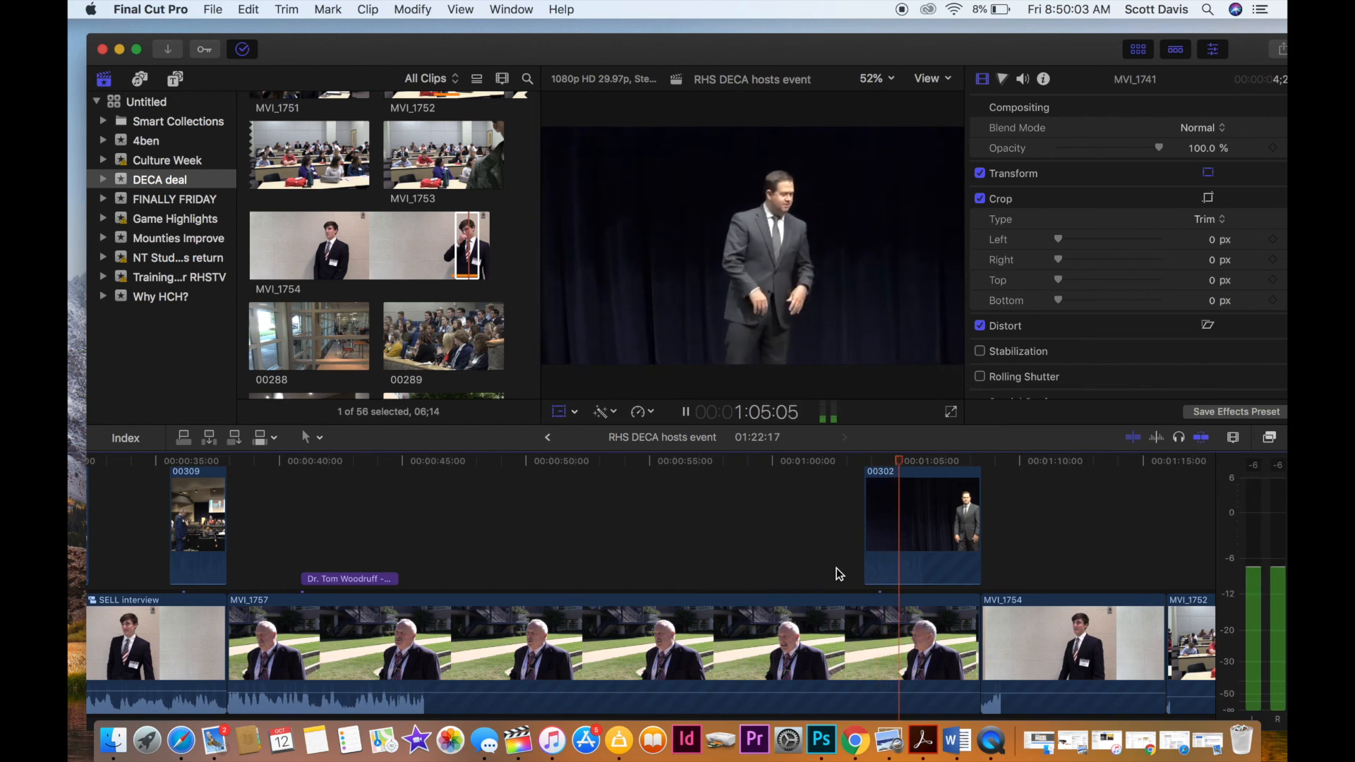
{"action": "scroll", "coordinate": [838, 574], "scroll_direction": "right", "scroll_amount": 8}
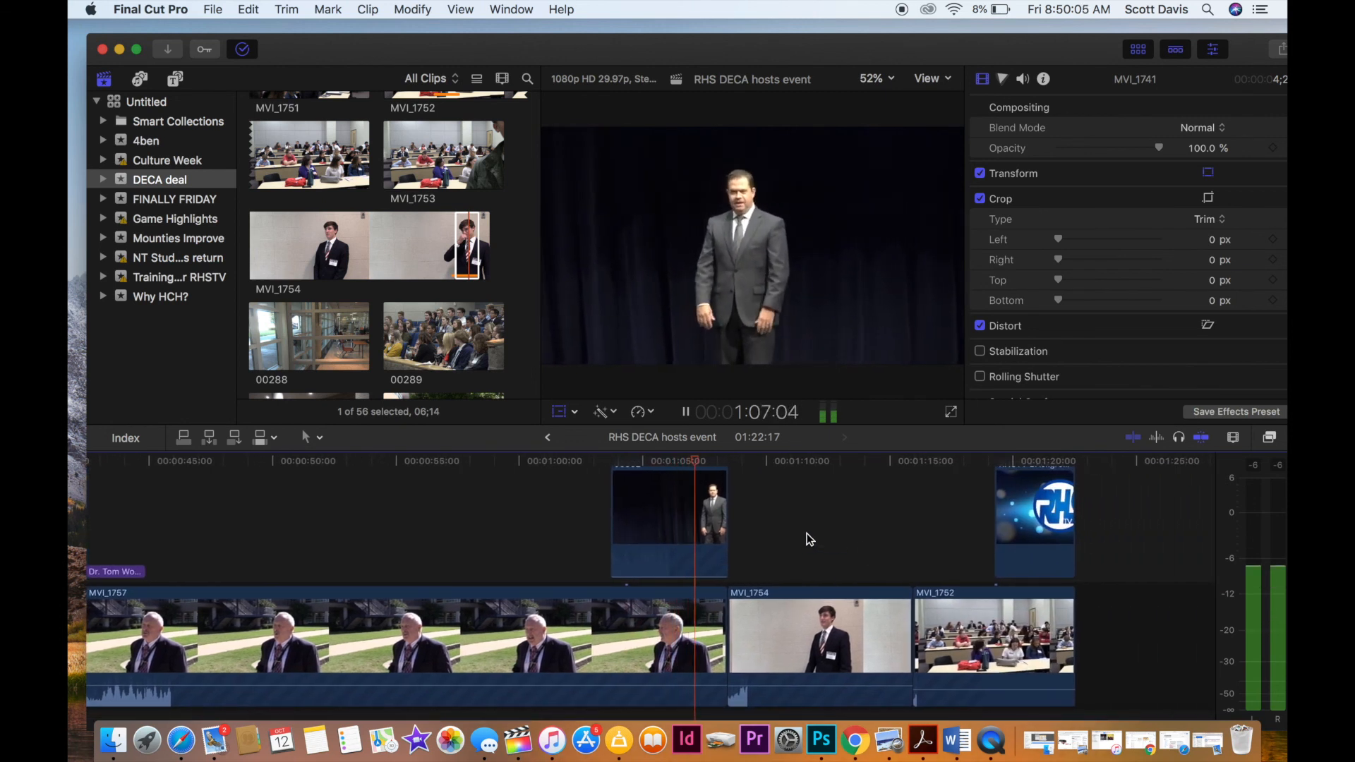
{"action": "scroll", "coordinate": [809, 539], "scroll_direction": "right", "scroll_amount": 1}
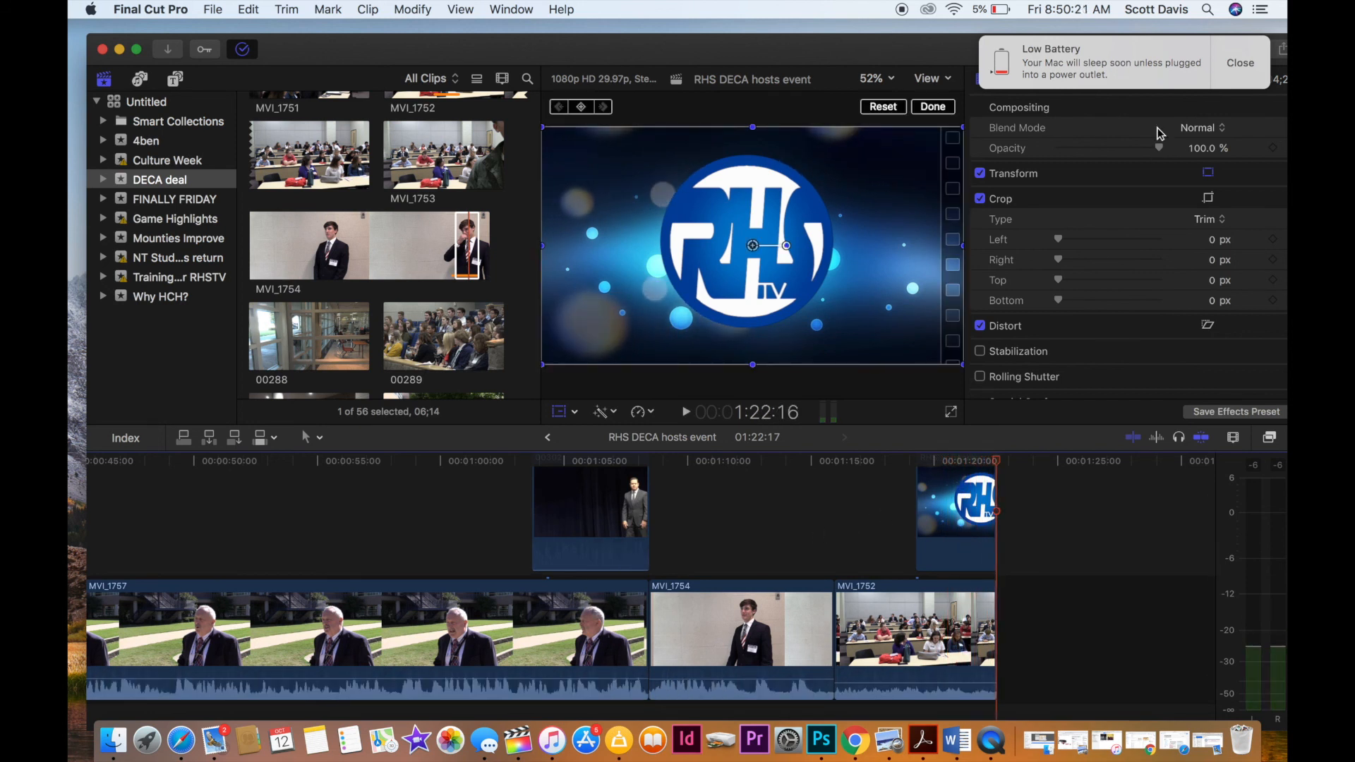
Start a Master File export of the project and title it "RHS DECA hosts fall conference".
{"action": "left_click", "coordinate": [1235, 66]}
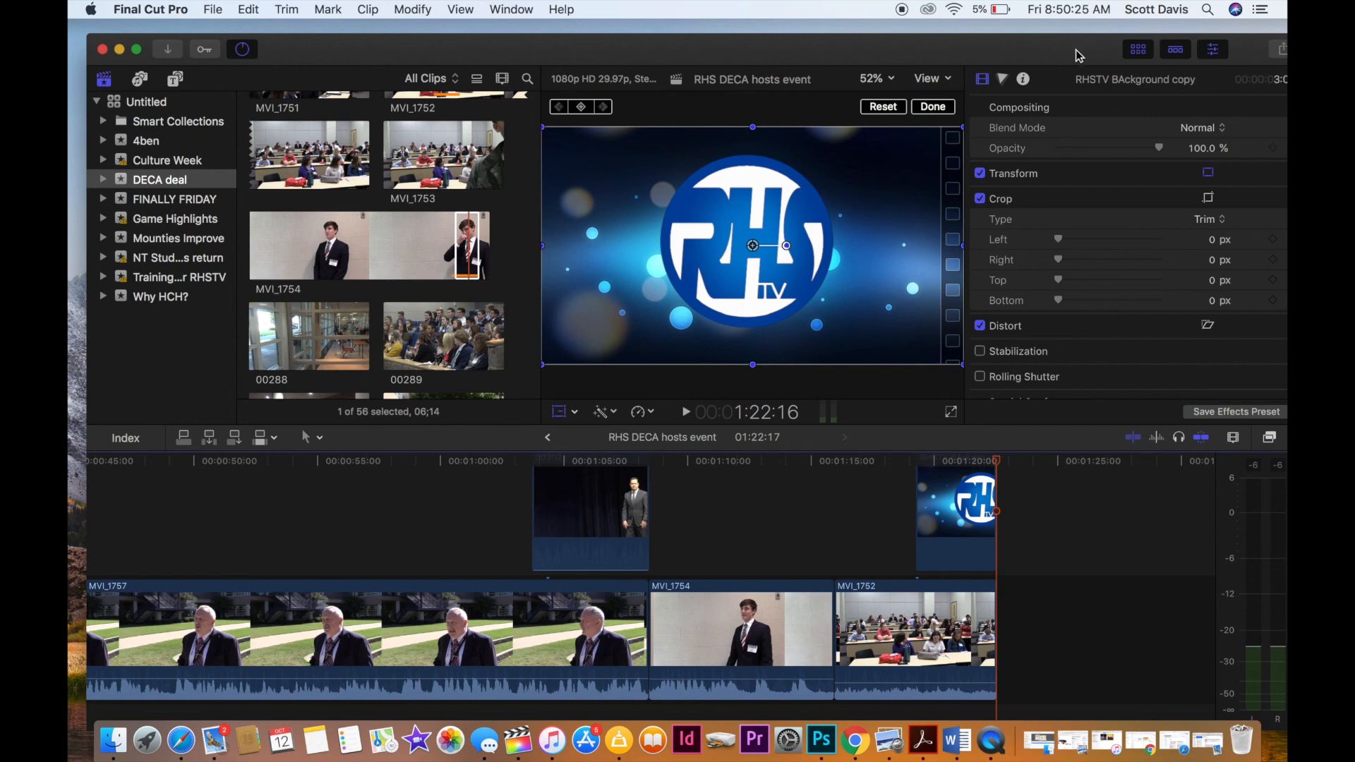
{"action": "left_click_drag", "start_coordinate": [1078, 55], "coordinate": [1054, 44]}
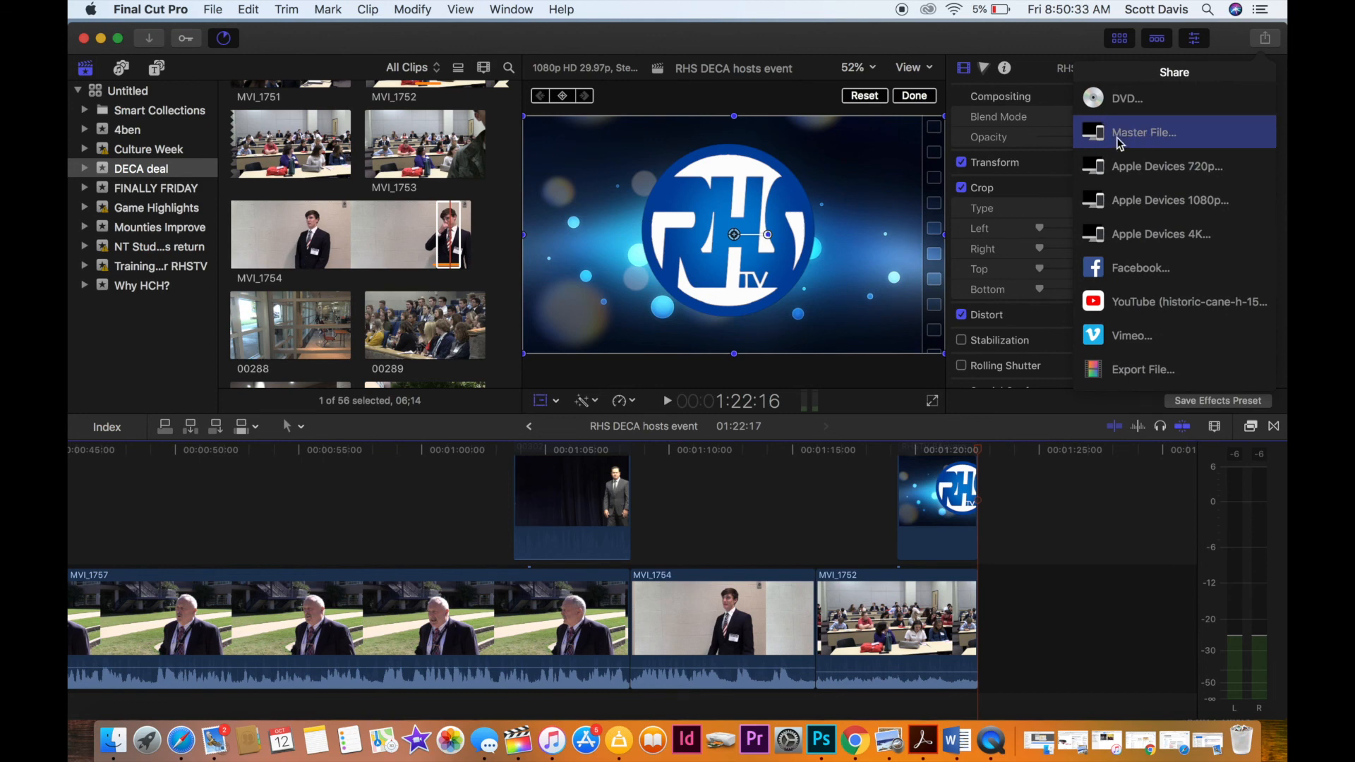
{"action": "left_click", "coordinate": [1120, 144]}
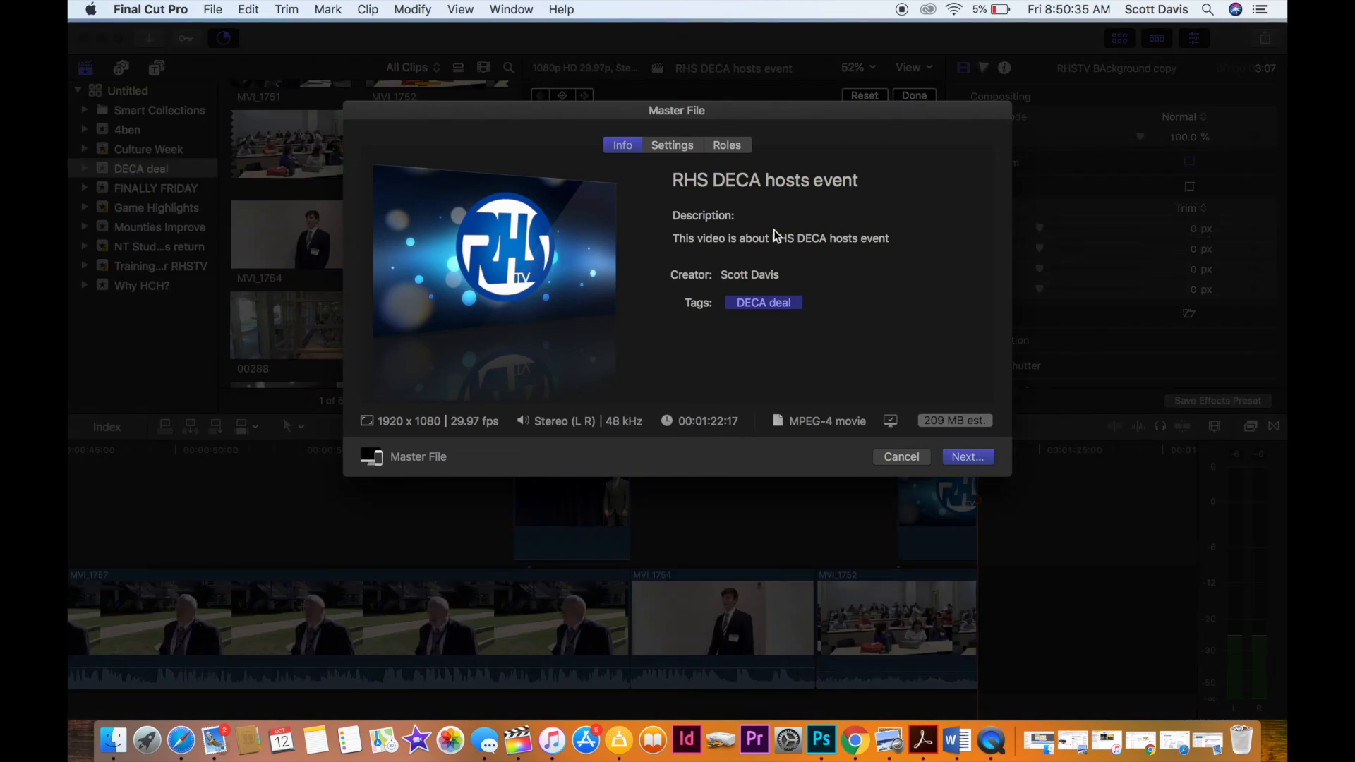
{"action": "left_click", "coordinate": [811, 182]}
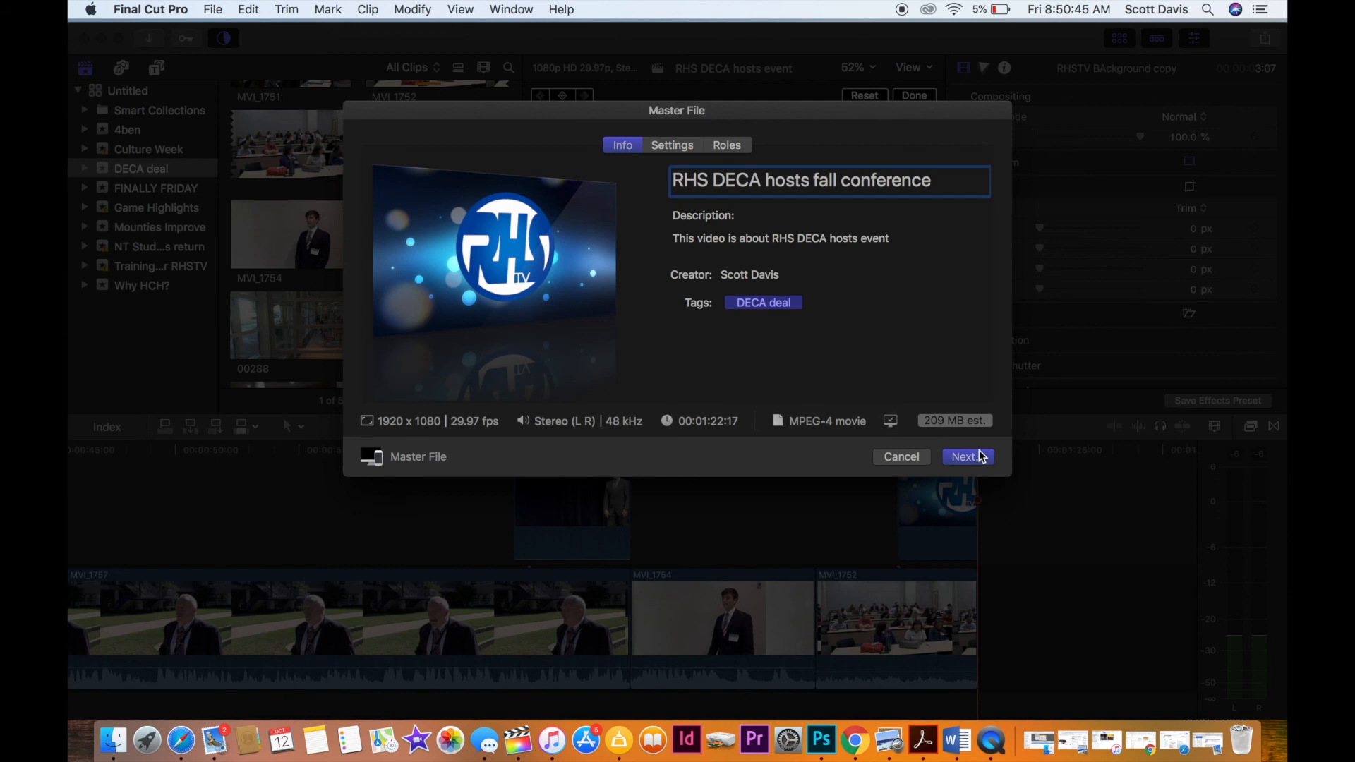
Set the master file's format to Computer and its video codec to H.264 Faster Encode.
{"action": "left_click", "coordinate": [676, 146]}
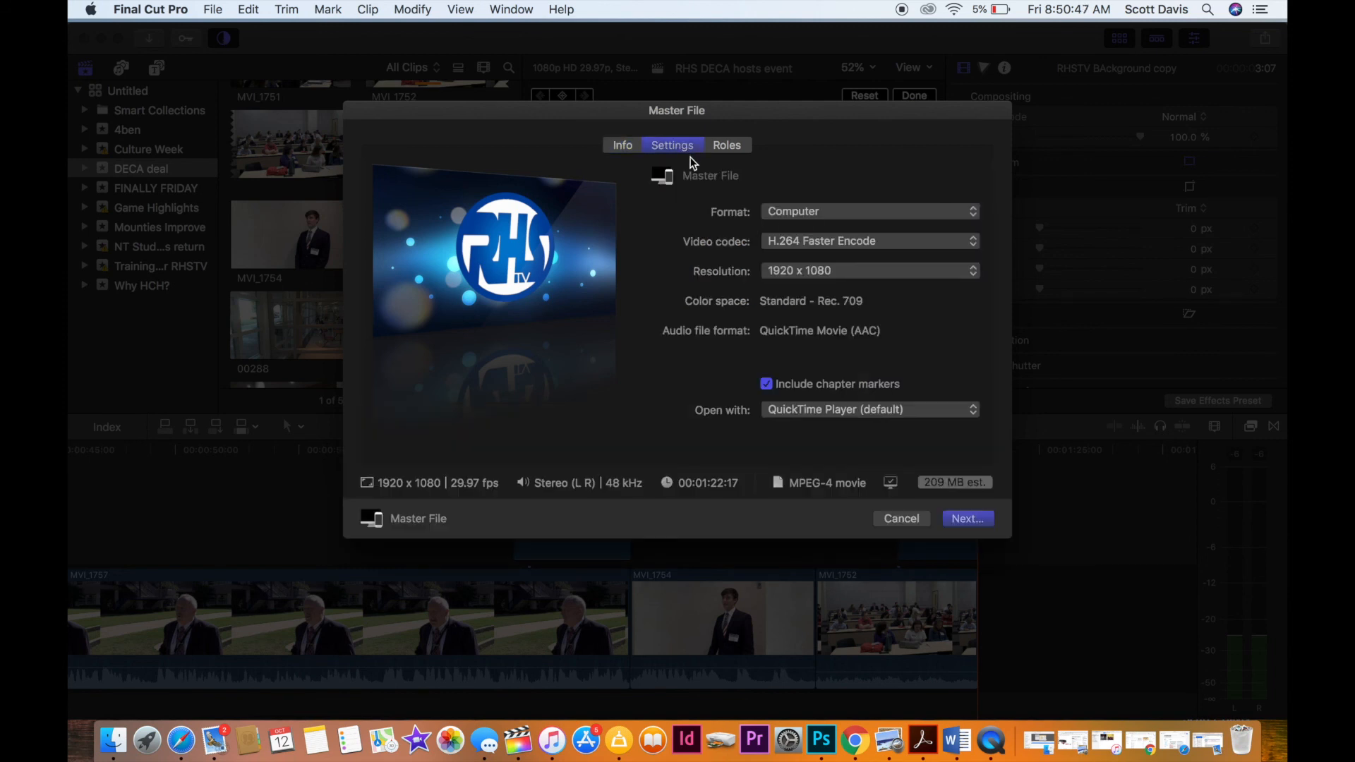
{"action": "left_click", "coordinate": [811, 241]}
{"action": "left_click", "coordinate": [815, 256]}
{"action": "left_click", "coordinate": [873, 214]}
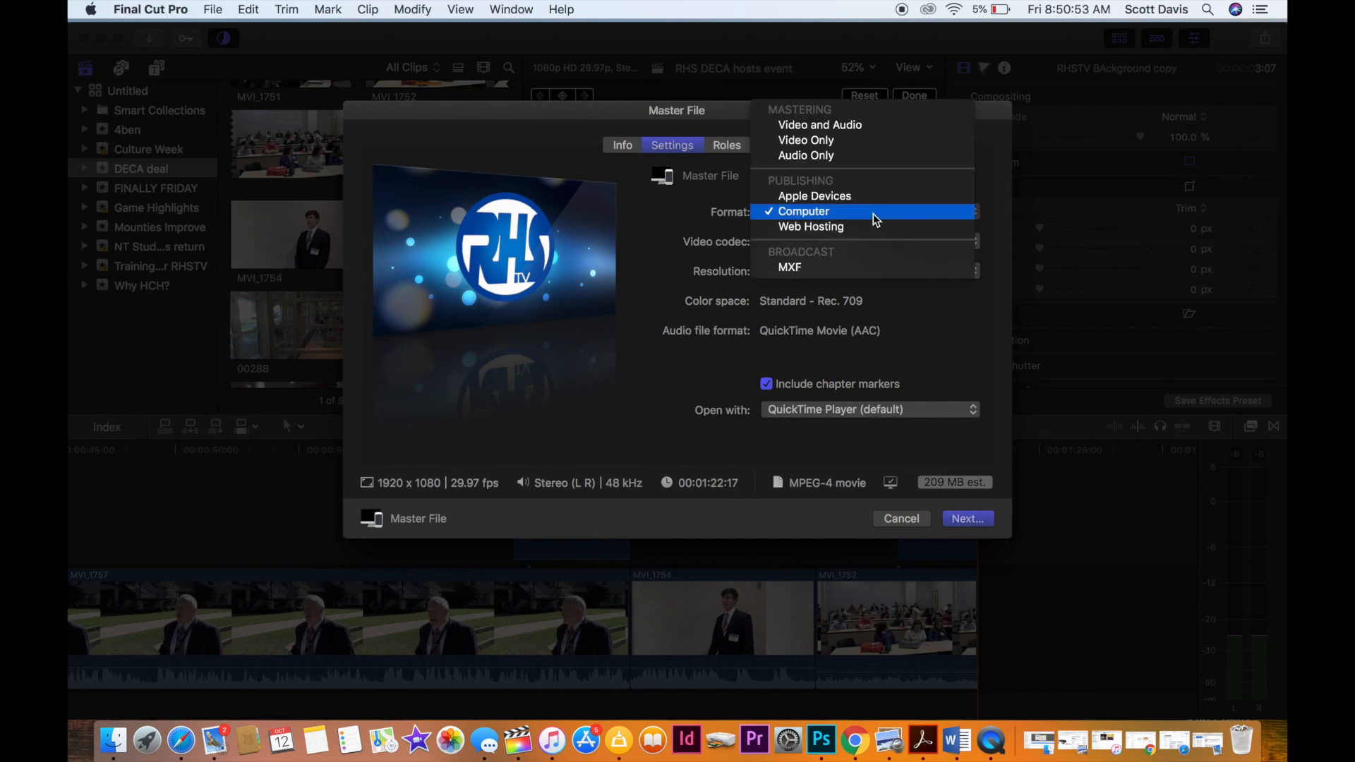
{"action": "left_click", "coordinate": [816, 213]}
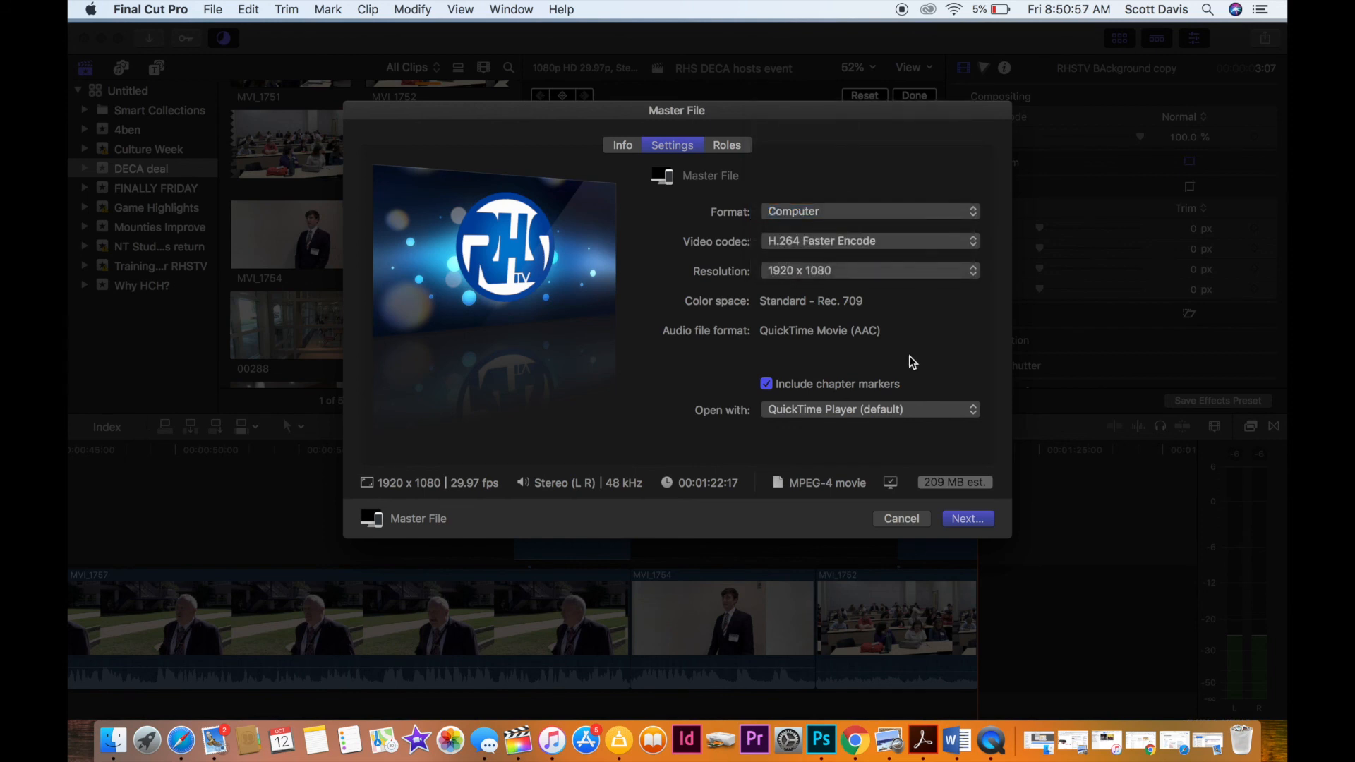
Choose the DECA deal folder on the RHS drive as the save location for the exported movie.
{"action": "left_click", "coordinate": [967, 519]}
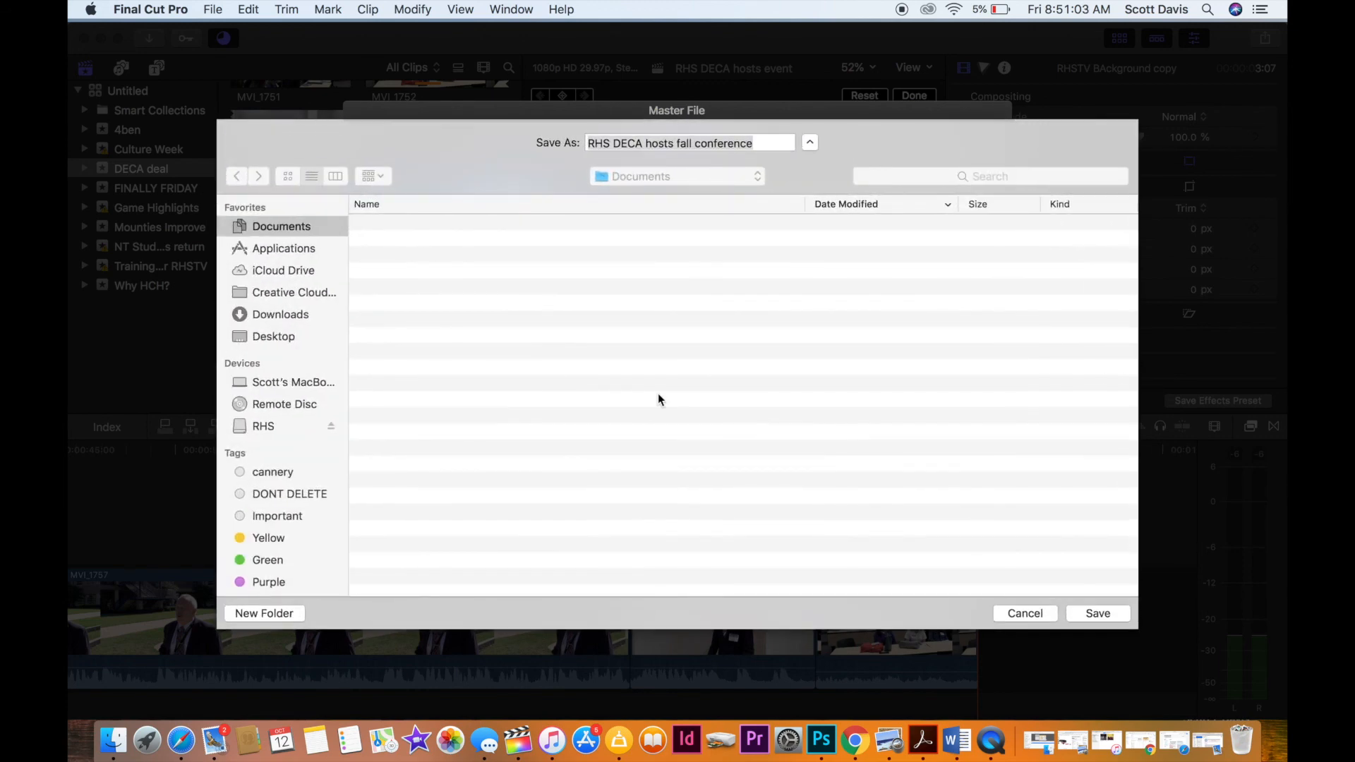
{"action": "left_click", "coordinate": [265, 428]}
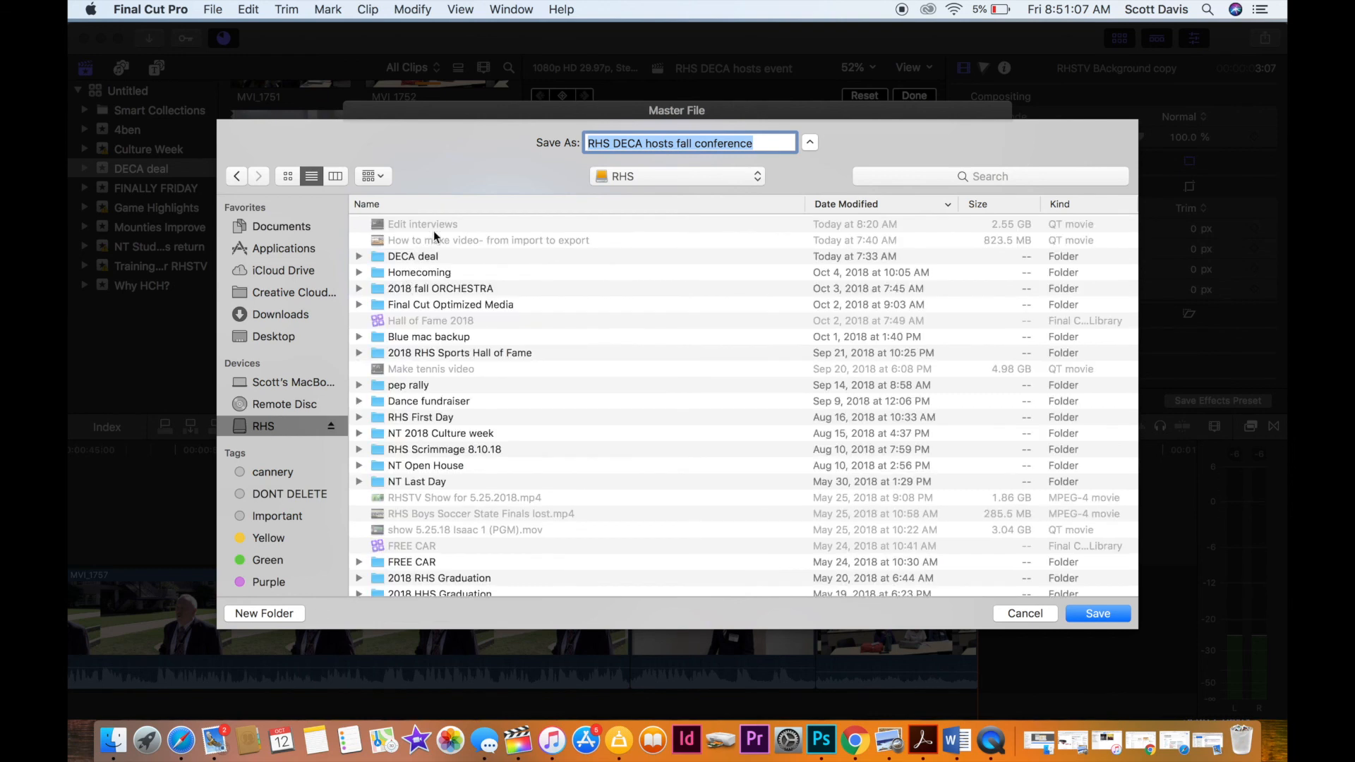
{"action": "left_click", "coordinate": [376, 258]}
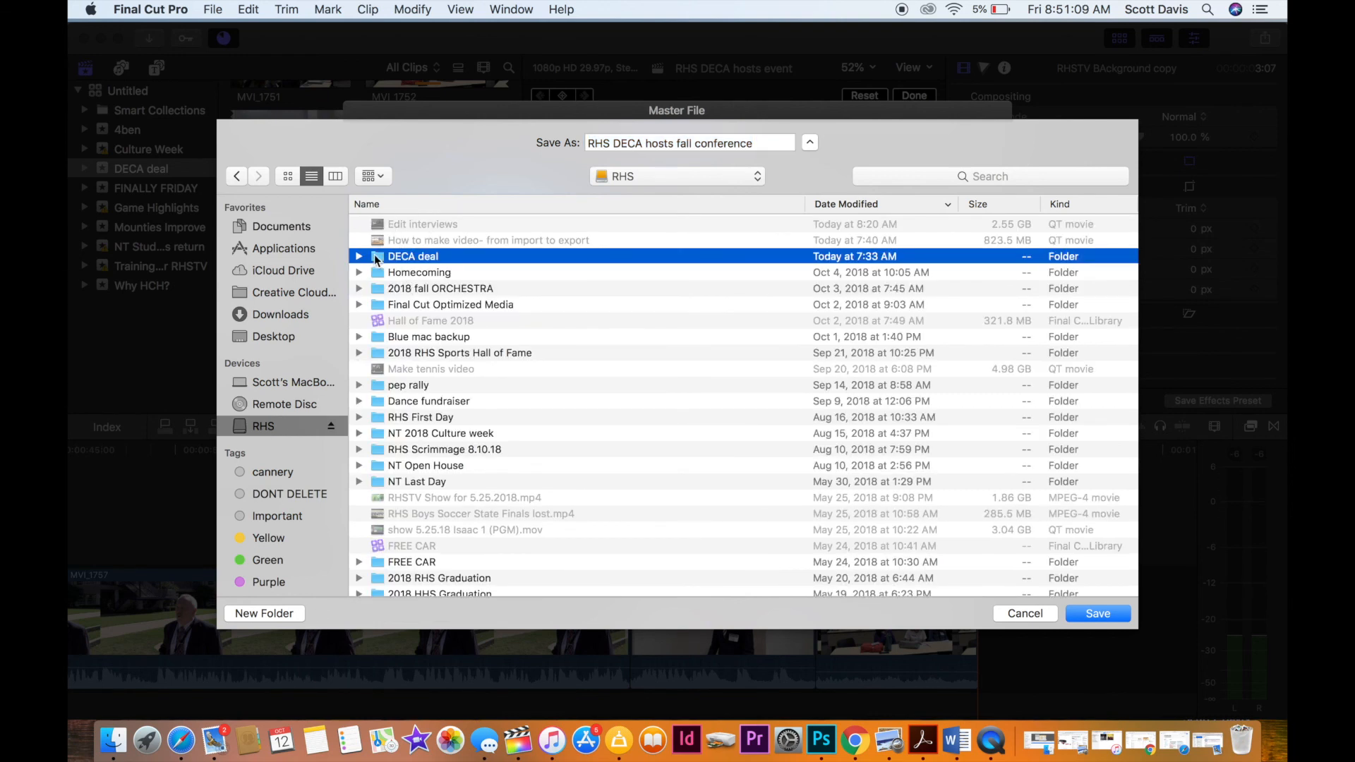
{"action": "double_click", "coordinate": [376, 258]}
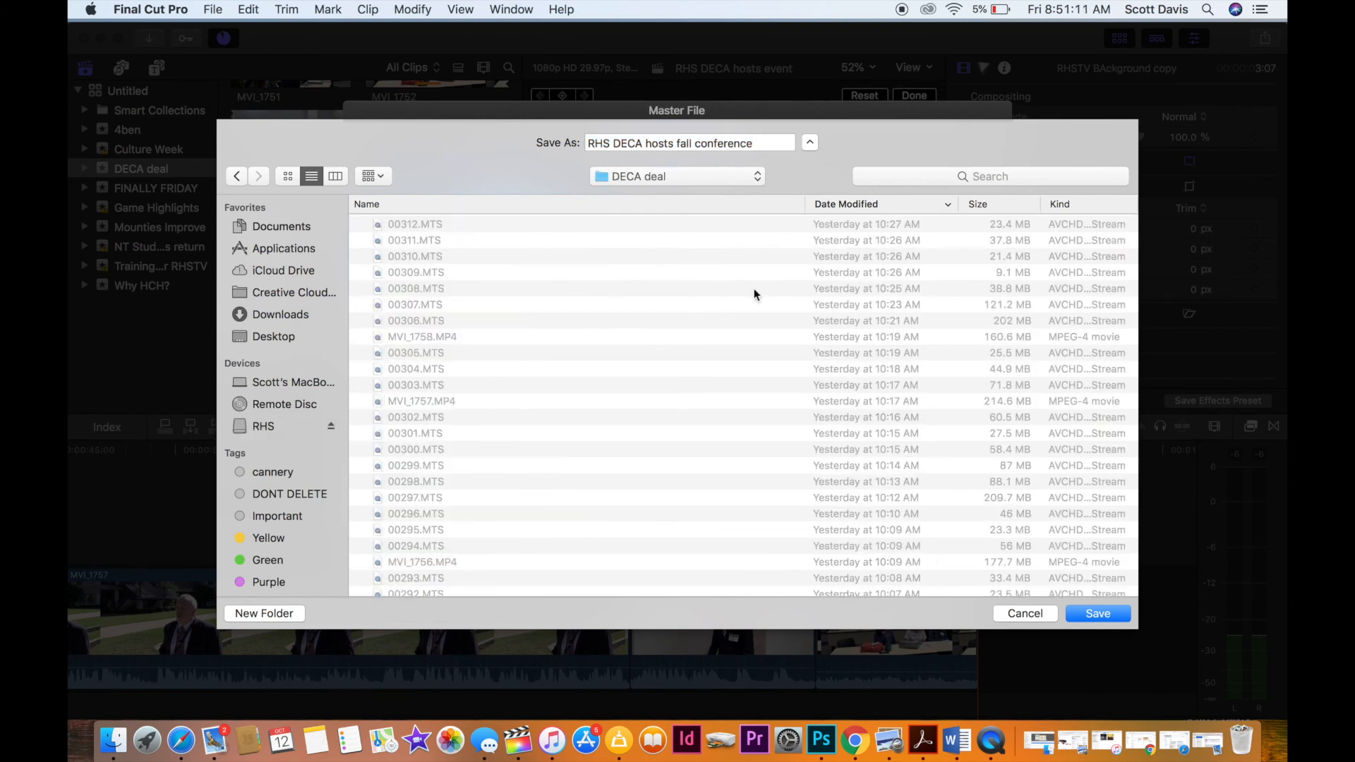